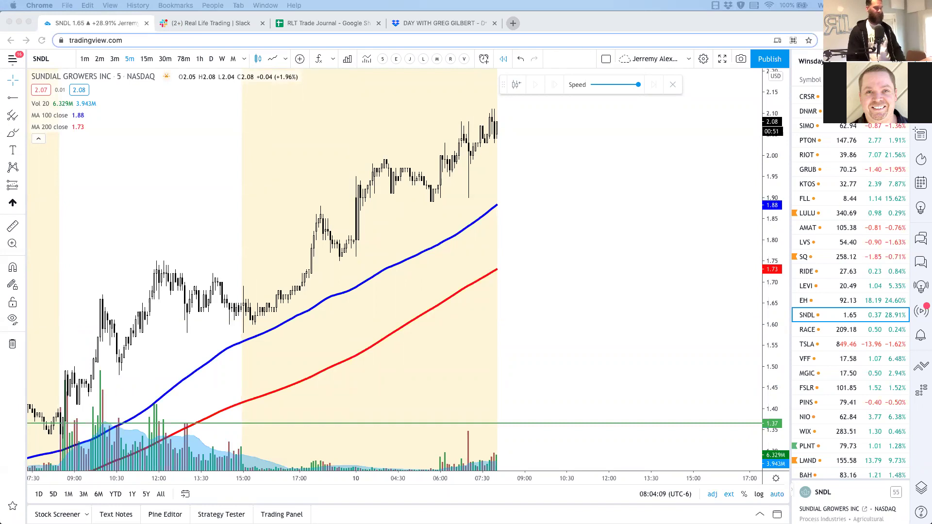
Load the TLRY chart on the weekly timeframe and apply the template with the 10, 20 and 50 EMAs.
{"action": "left_click", "coordinate": [87, 166]}
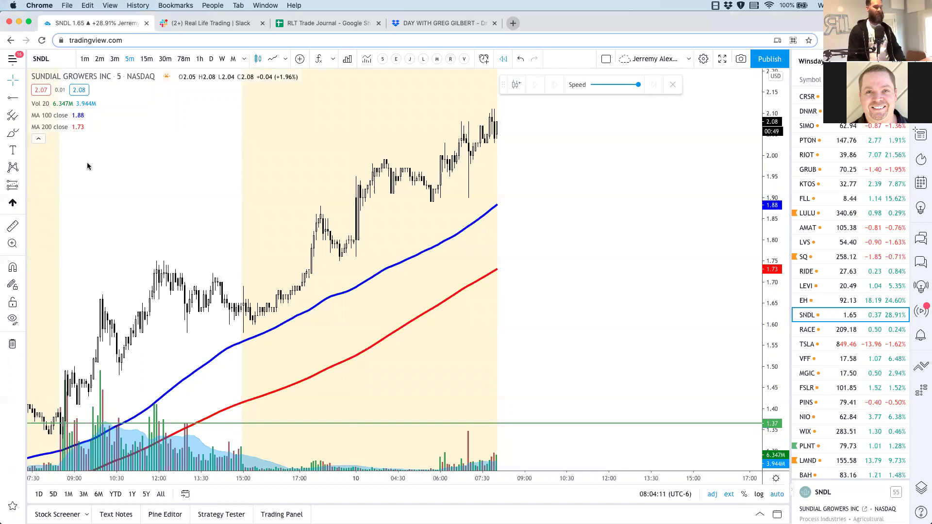
{"action": "type", "text": "TLRY"}
{"action": "key", "text": "Return"}
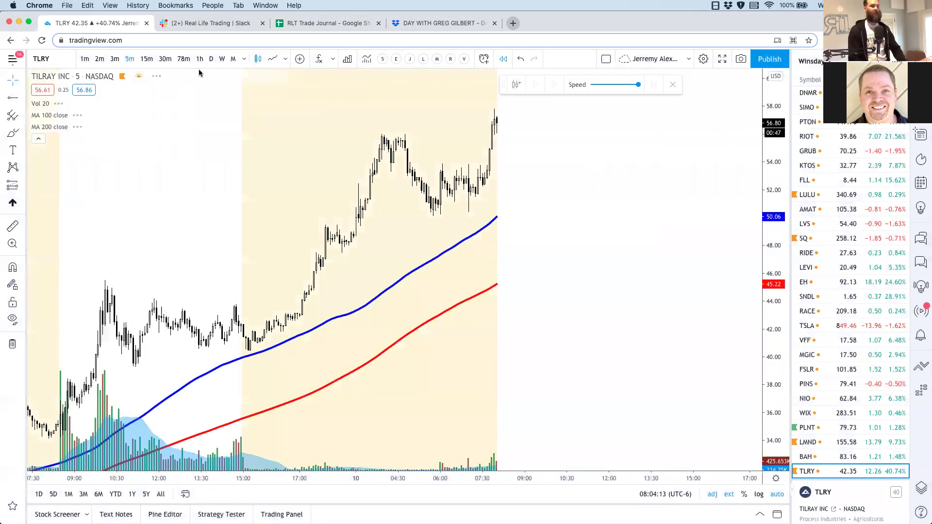
{"action": "left_click", "coordinate": [211, 59]}
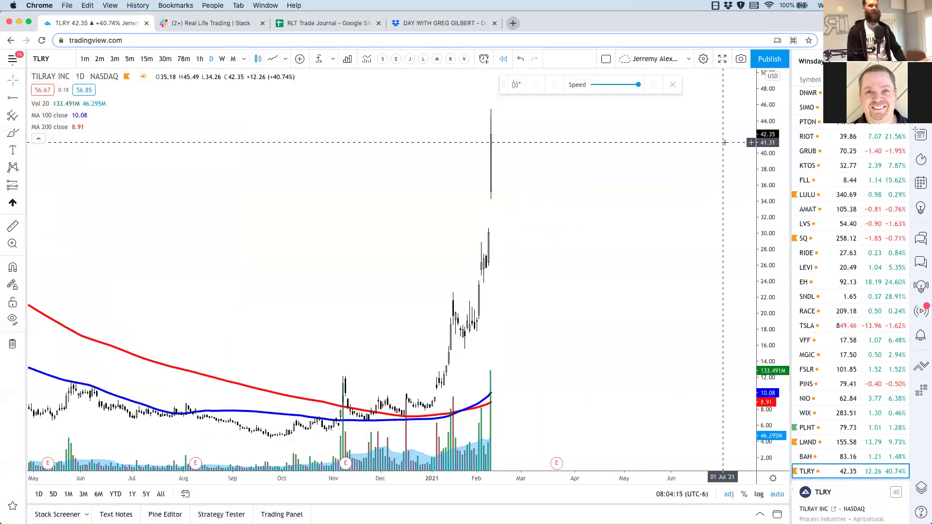
{"action": "left_click", "coordinate": [222, 59]}
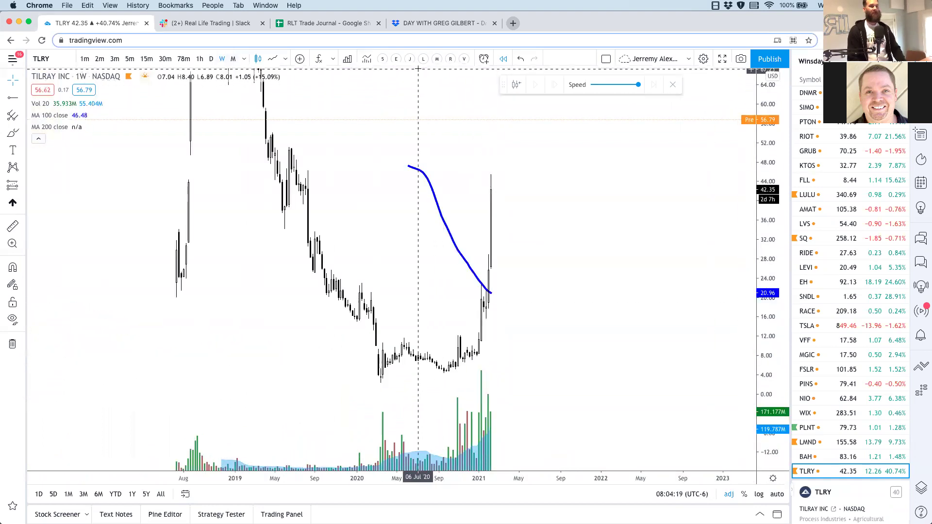
{"action": "left_click", "coordinate": [397, 59]}
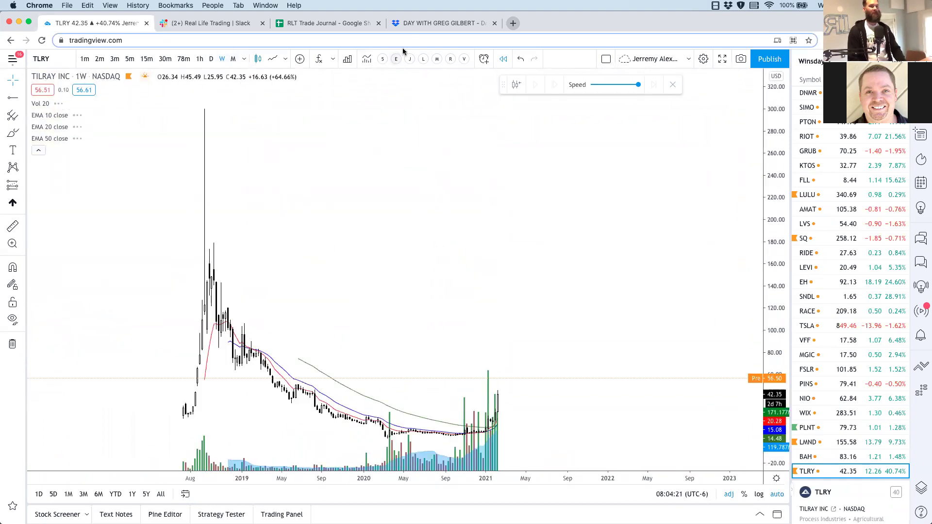
Close the Dropbox page in the browser and return to the TradingView chart.
{"action": "left_click", "coordinate": [436, 22]}
{"action": "key", "text": "super+w"}
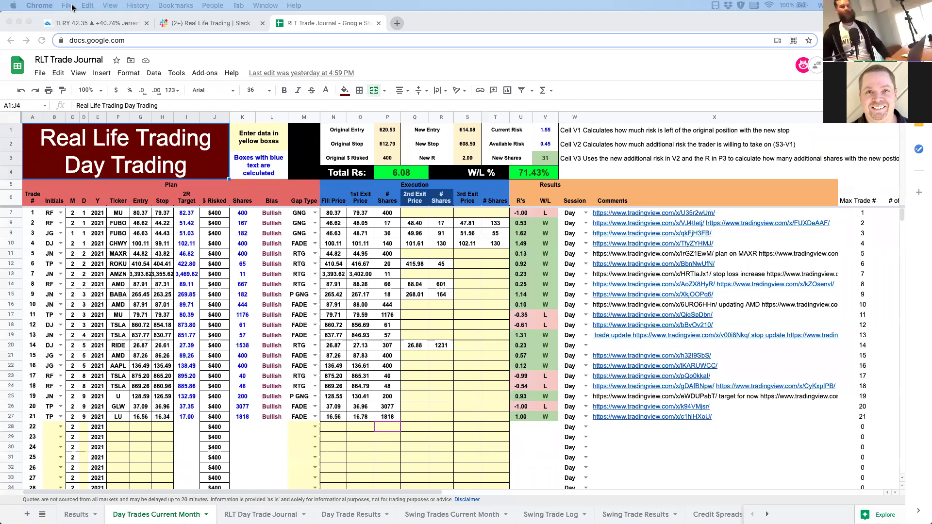
{"action": "left_click", "coordinate": [89, 21]}
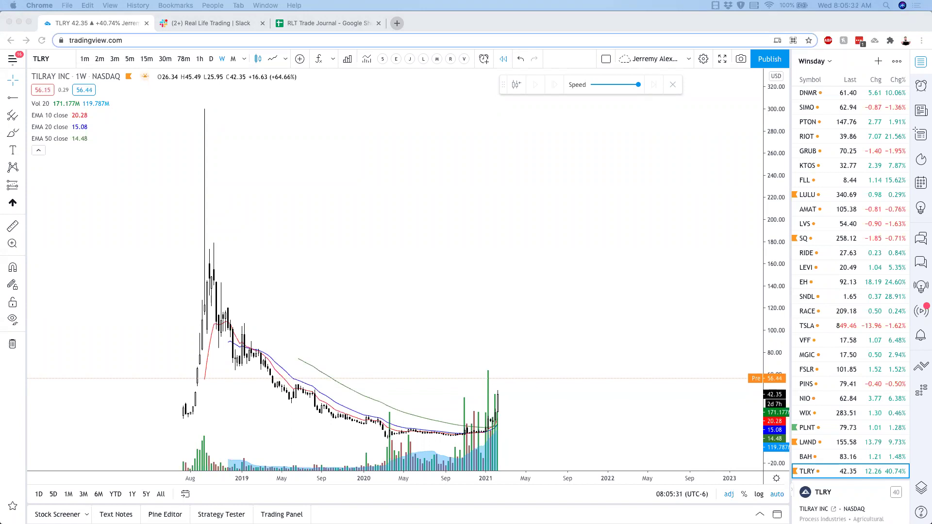
Switch the watchlist from Winsday to Gaps.
{"action": "left_click", "coordinate": [514, 381]}
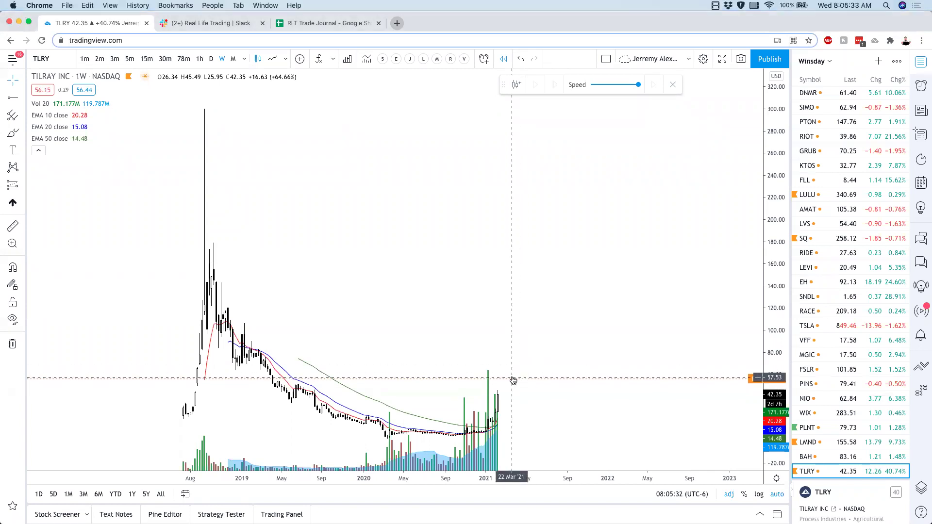
{"action": "left_click", "coordinate": [838, 59]}
{"action": "left_click", "coordinate": [845, 208]}
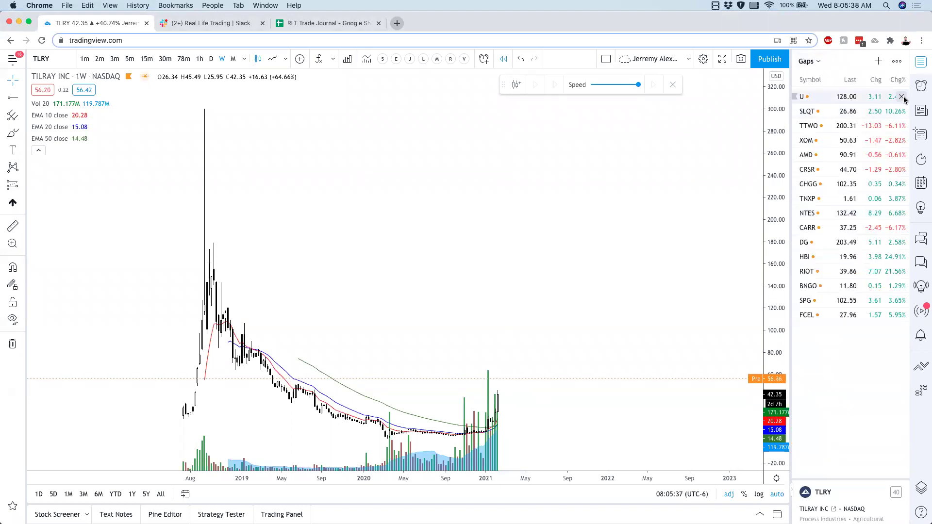
Open the U daily chart and delete the old target, bullish limit buy and stop loss lines.
{"action": "left_click", "coordinate": [880, 99]}
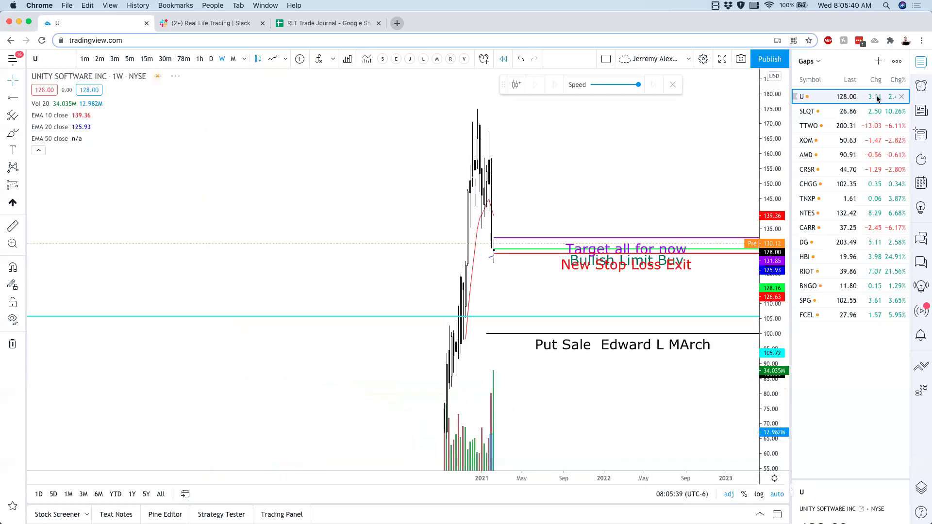
{"action": "left_click", "coordinate": [211, 59]}
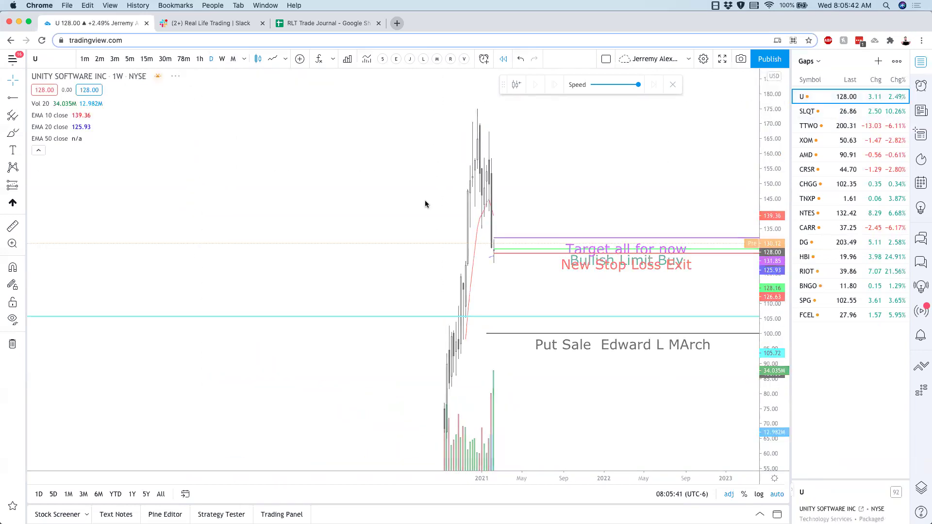
{"action": "scroll", "coordinate": [430, 208], "scroll_direction": "up", "scroll_amount": 4}
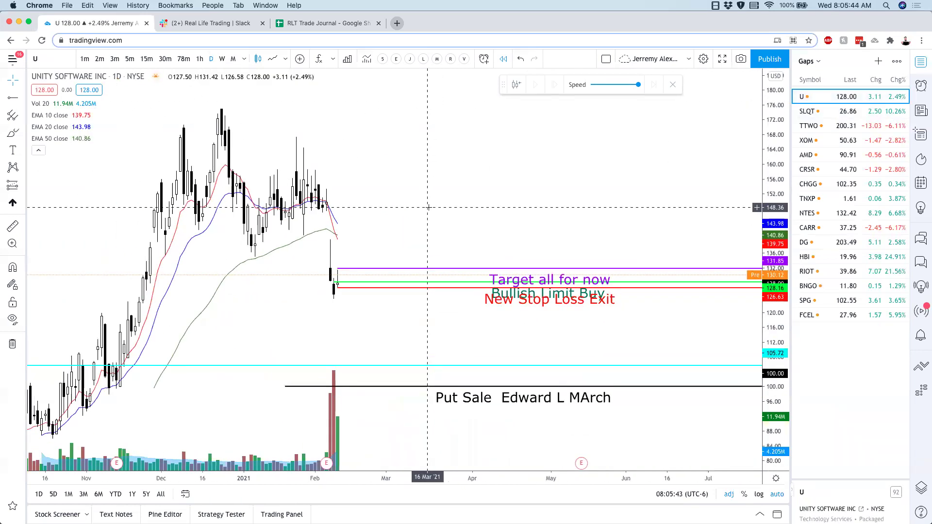
{"action": "left_click", "coordinate": [529, 288]}
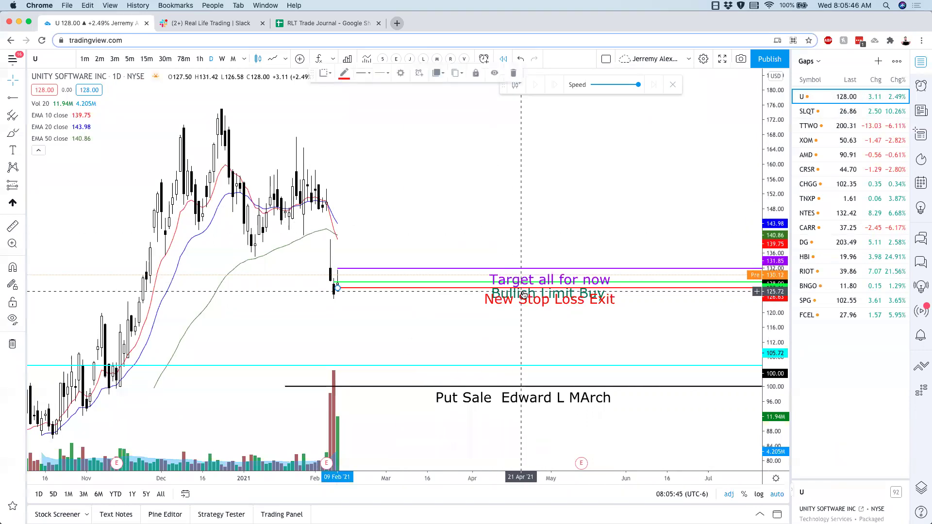
{"action": "key", "text": "Delete"}
{"action": "key", "text": "Delete"}
{"action": "left_click", "coordinate": [531, 283]}
{"action": "key", "text": "Delete"}
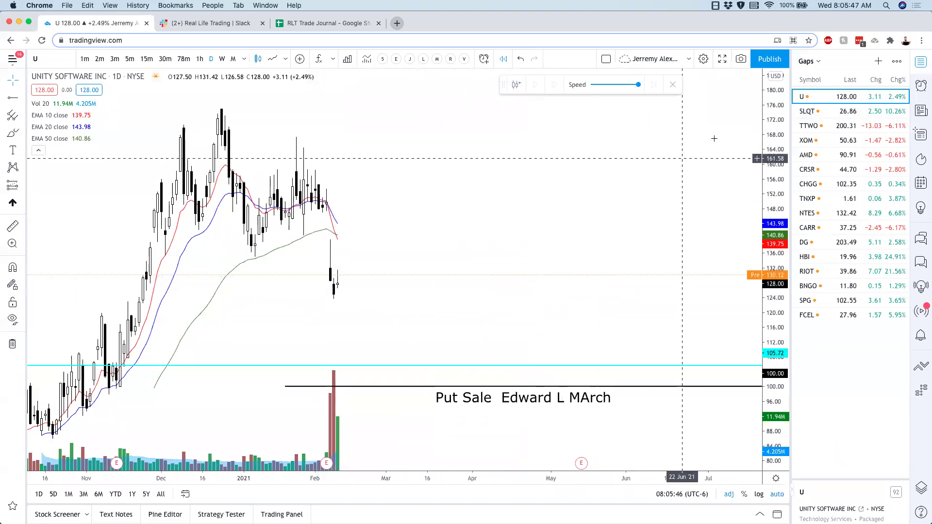
Remove U, TTWO and XOM from the Gaps watchlist.
{"action": "left_click", "coordinate": [900, 95]}
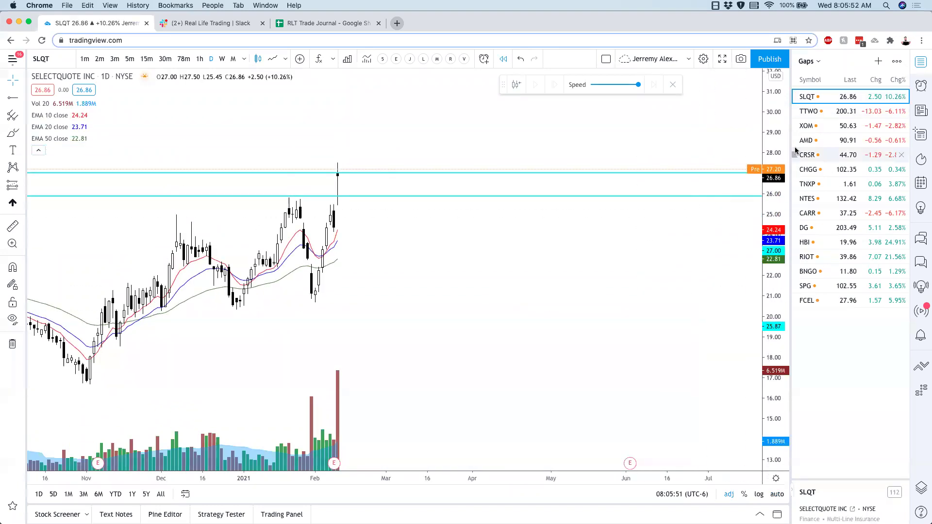
{"action": "left_click", "coordinate": [815, 112]}
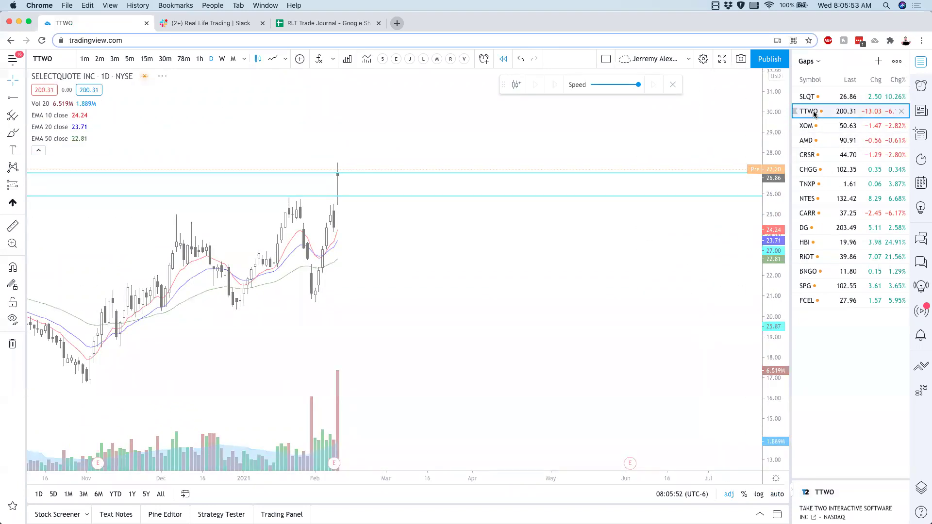
{"action": "left_click", "coordinate": [901, 112]}
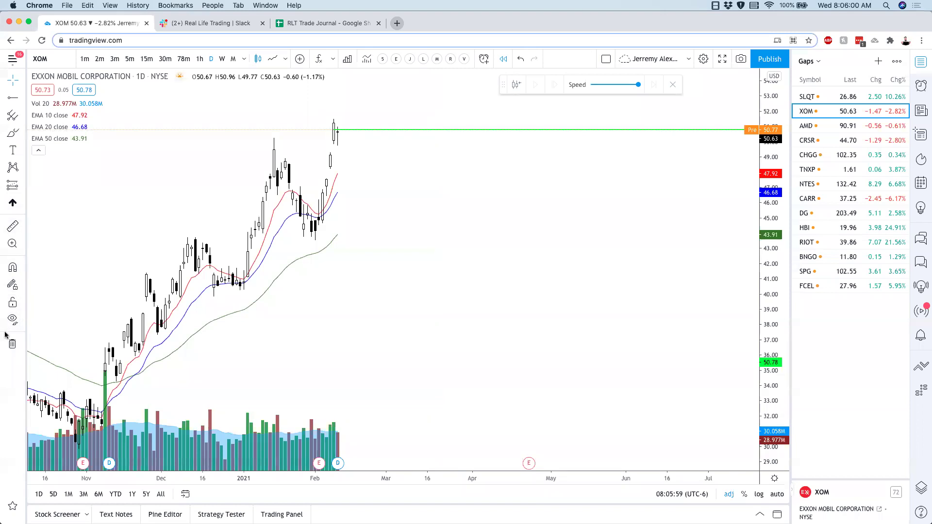
{"action": "left_click", "coordinate": [901, 111]}
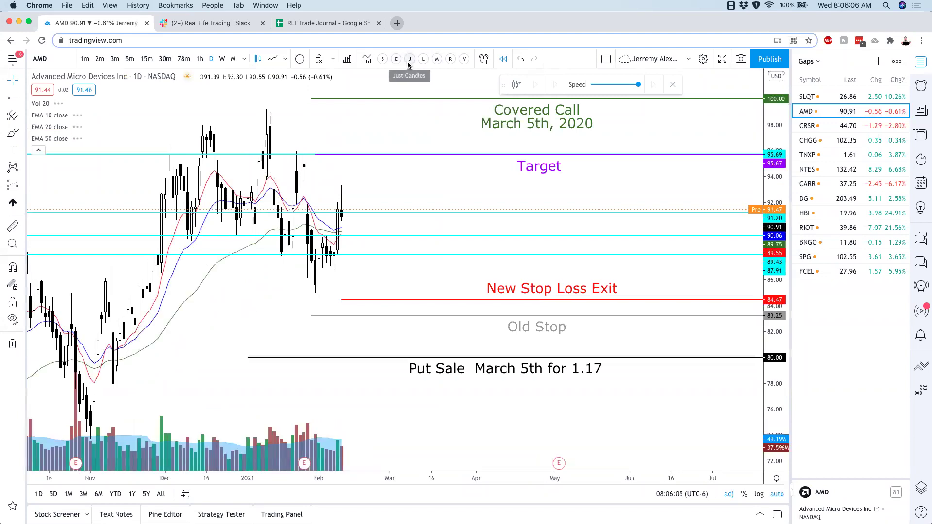
Examine AMD's price action on the 5-minute chart and return to the daily chart.
{"action": "left_click", "coordinate": [122, 60]}
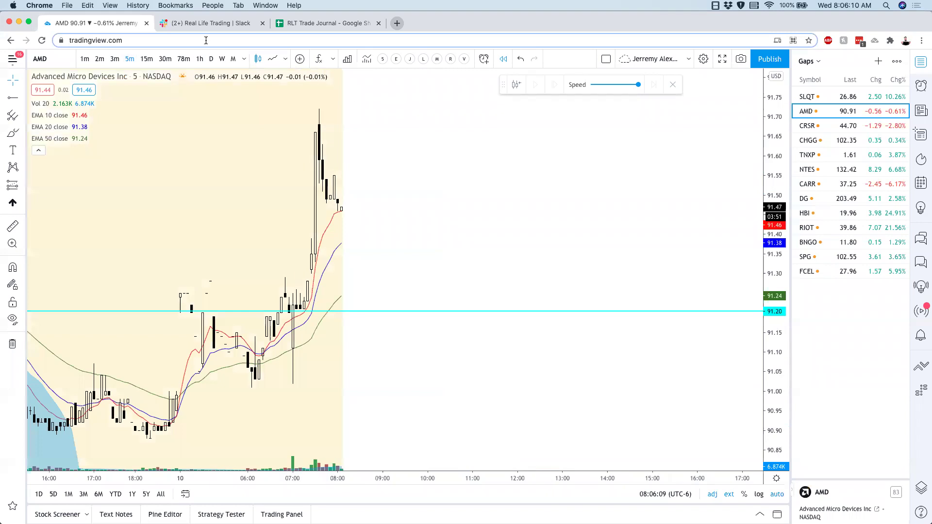
{"action": "left_click", "coordinate": [211, 59]}
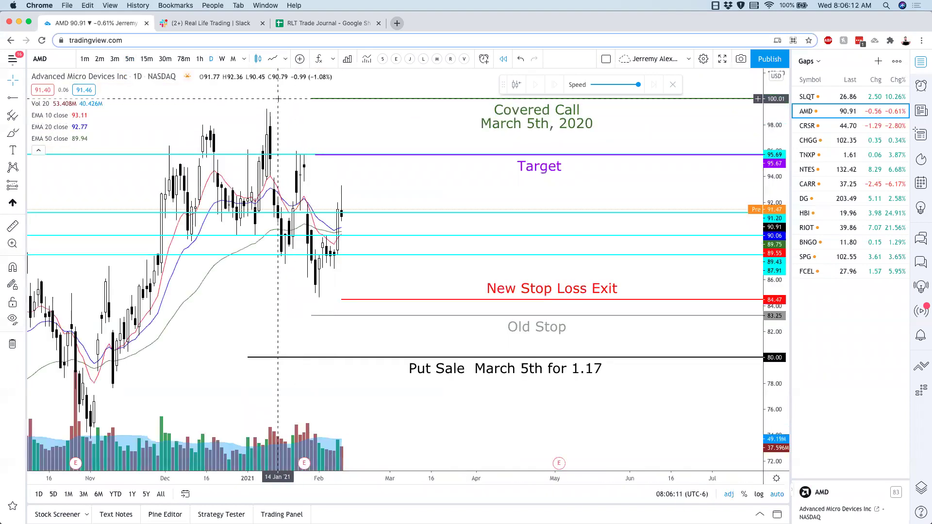
Review CRSR, CHGG, TNXP, NTES and CARR one by one and remove each from the Gaps watchlist.
{"action": "left_click", "coordinate": [807, 127]}
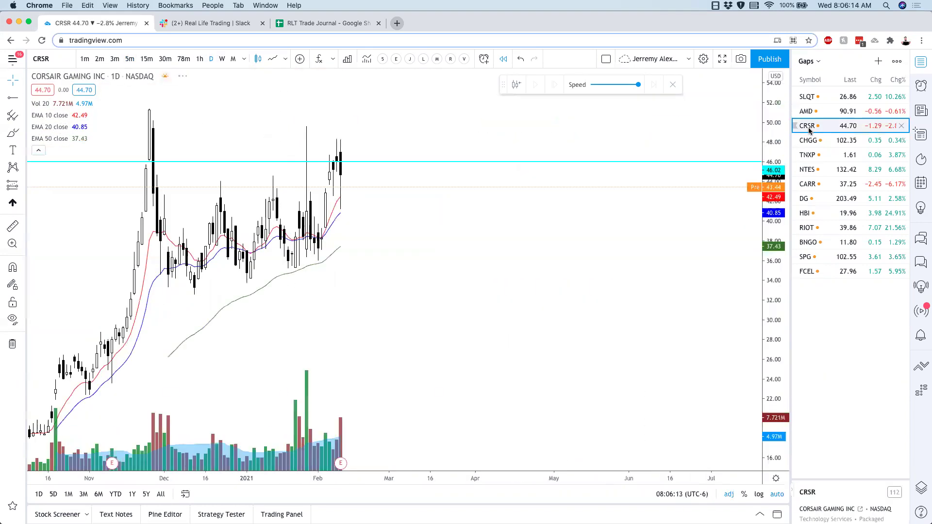
{"action": "left_click", "coordinate": [901, 126]}
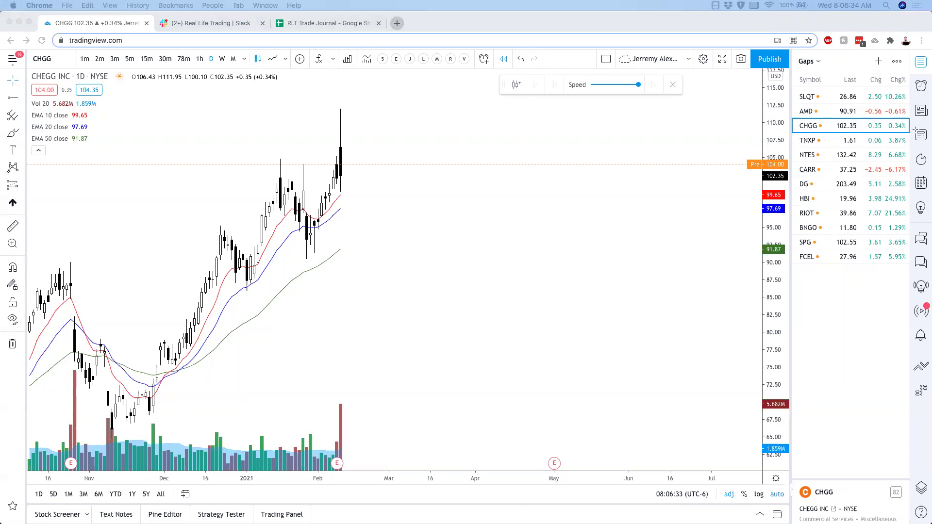
{"action": "left_click", "coordinate": [651, 248]}
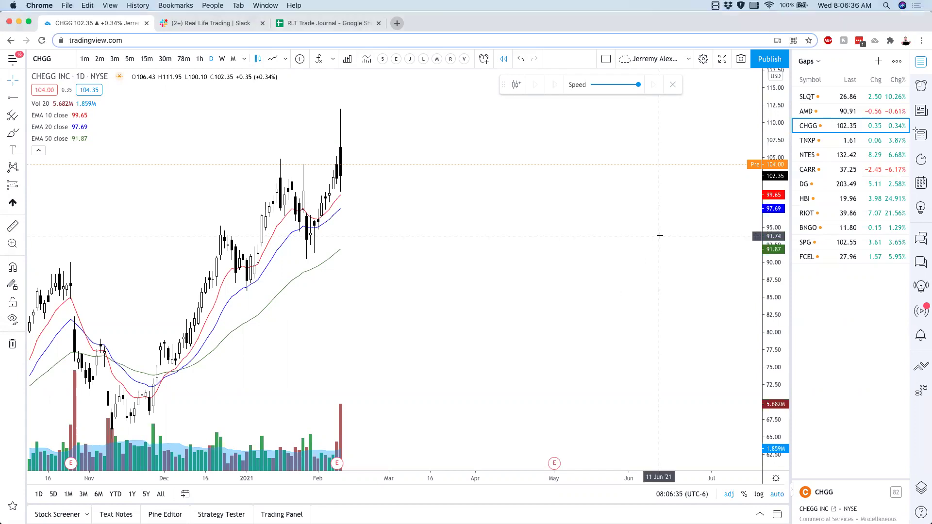
{"action": "left_click", "coordinate": [901, 127]}
{"action": "left_click", "coordinate": [876, 126]}
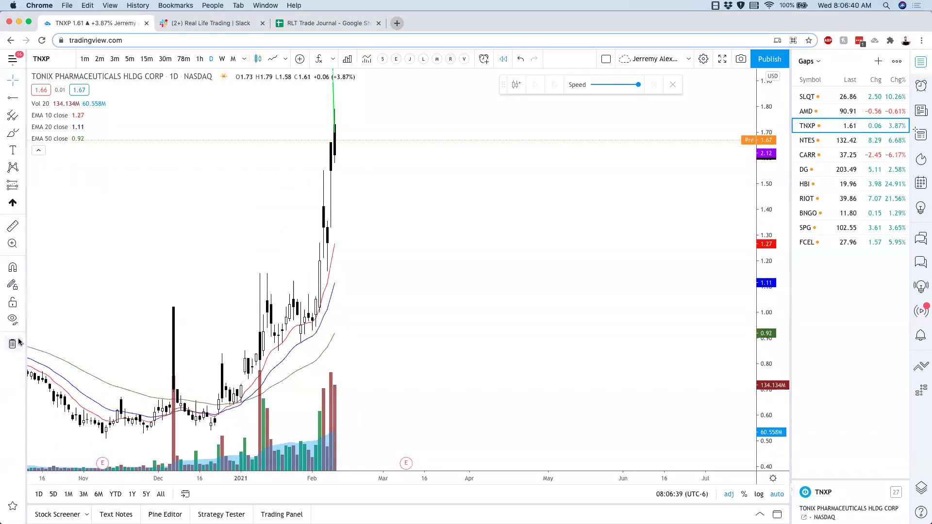
{"action": "left_click", "coordinate": [900, 126]}
{"action": "left_click", "coordinate": [869, 127]}
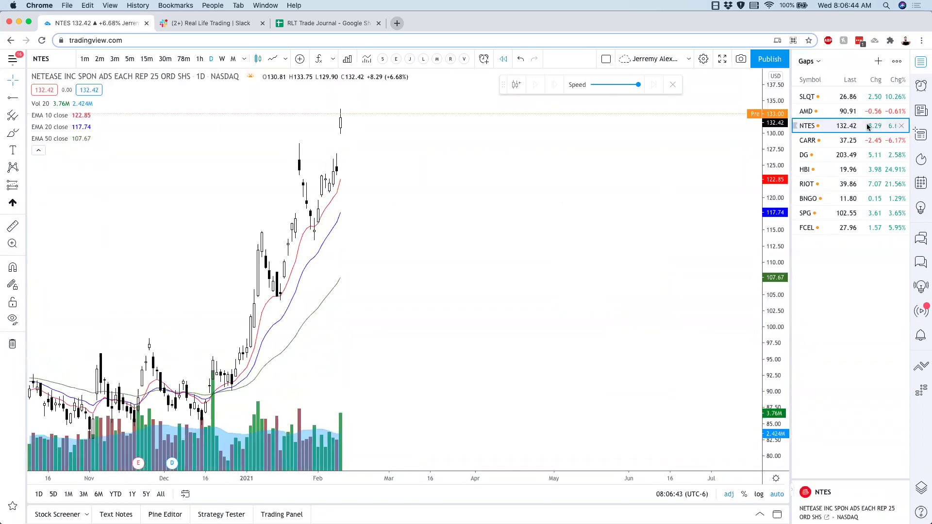
{"action": "left_click", "coordinate": [901, 125]}
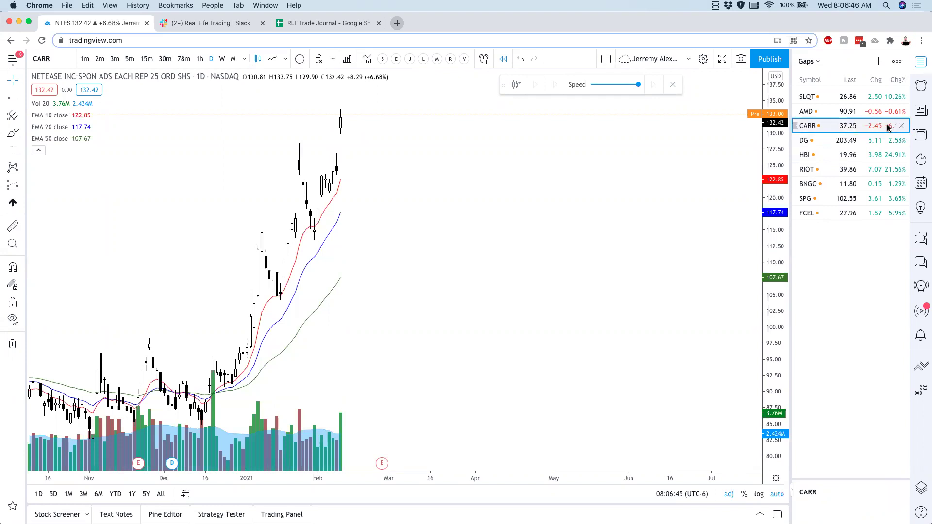
{"action": "left_click", "coordinate": [901, 126]}
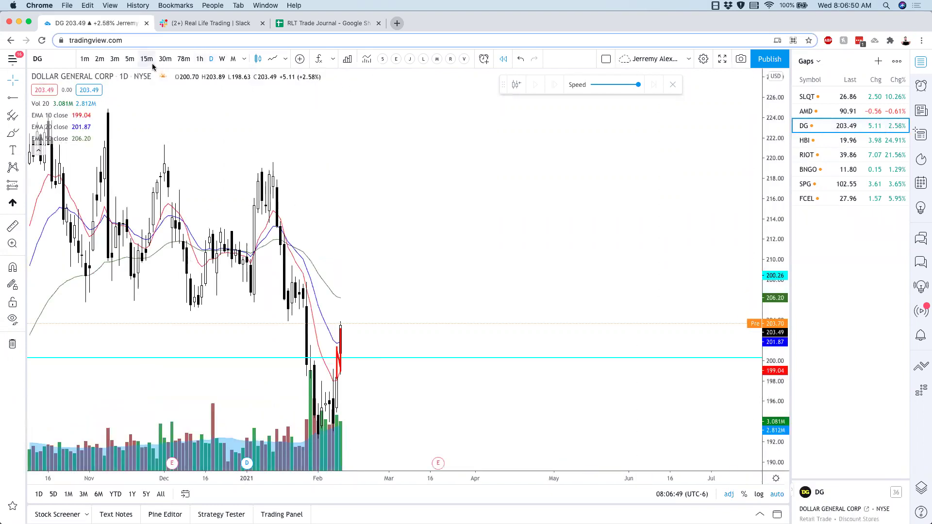
Show DG on the 5-minute chart and delete the red zigzag drawing.
{"action": "left_click", "coordinate": [131, 61]}
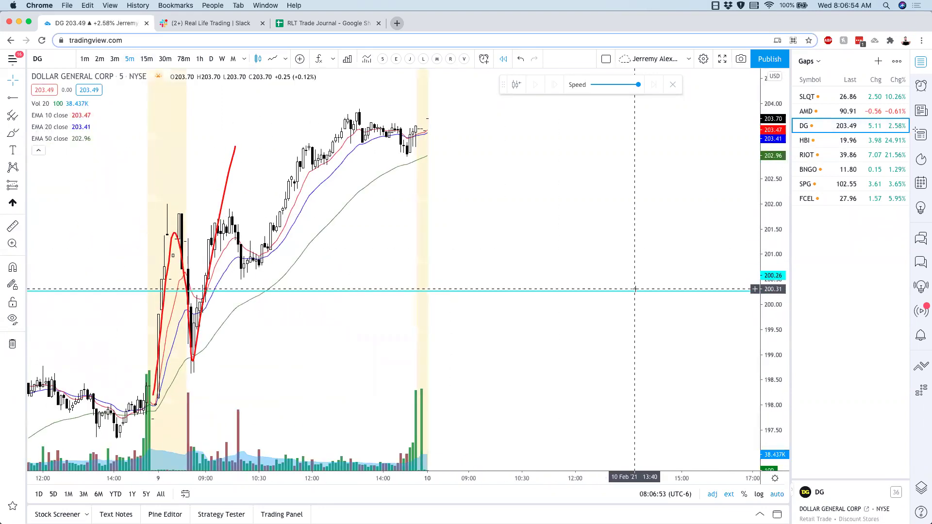
{"action": "left_click", "coordinate": [229, 182]}
{"action": "key", "text": "Delete"}
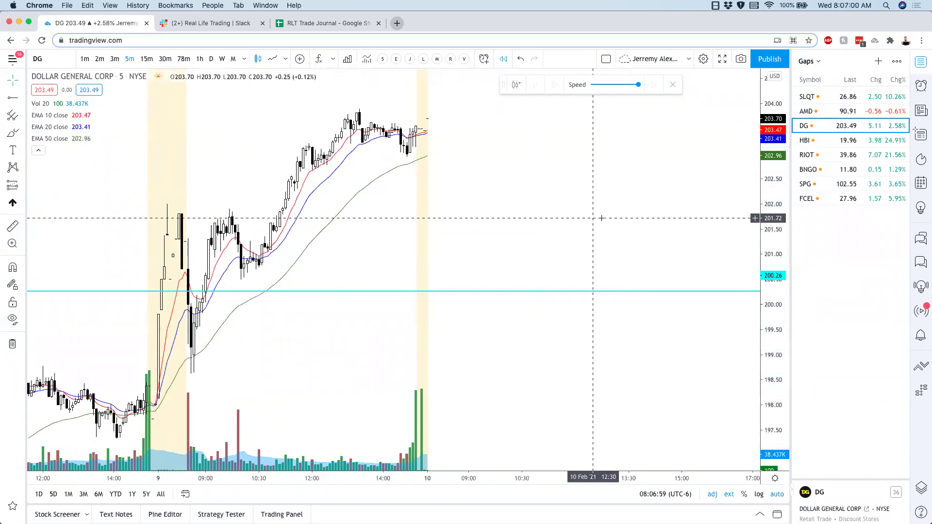
Remove DG and HBI from the Gaps watchlist.
{"action": "left_click", "coordinate": [902, 126]}
{"action": "left_click", "coordinate": [901, 126]}
{"action": "left_click", "coordinate": [894, 126]}
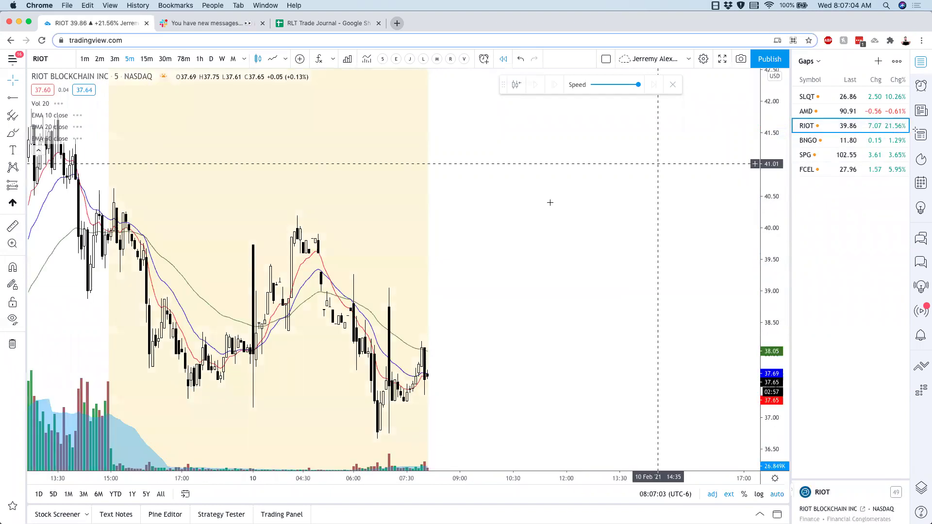
Examine the daily charts of RIOT, BNGO, SPG and FCEL.
{"action": "left_click", "coordinate": [210, 59]}
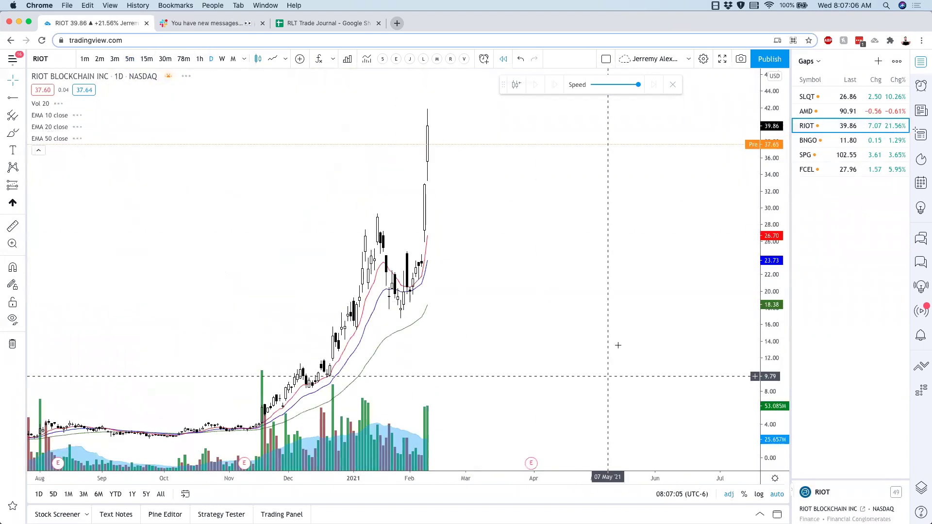
{"action": "left_click", "coordinate": [872, 141]}
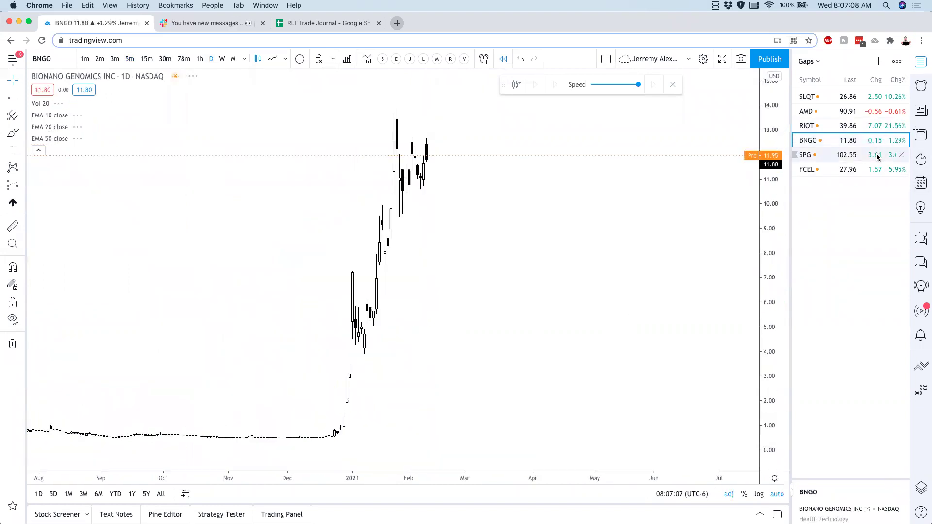
{"action": "left_click", "coordinate": [877, 156]}
{"action": "left_click", "coordinate": [877, 165]}
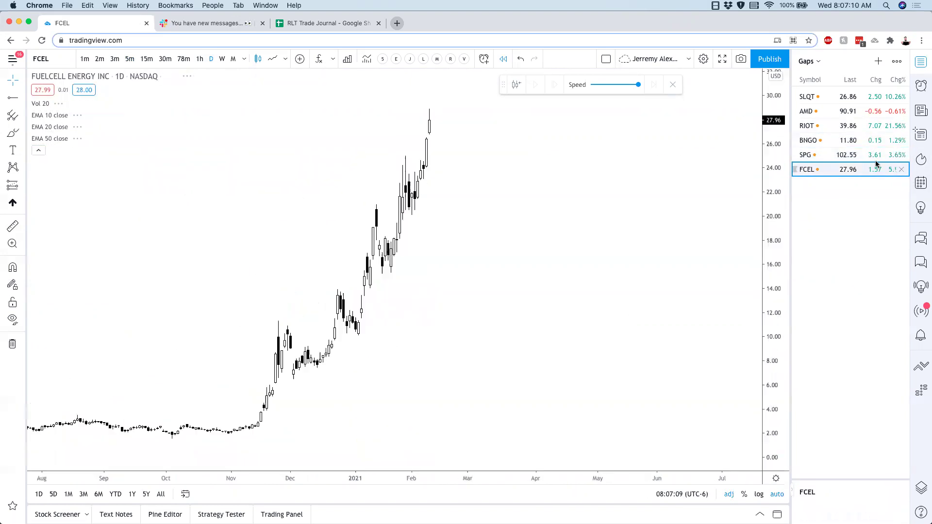
{"action": "scroll", "coordinate": [678, 174], "scroll_direction": "up", "scroll_amount": 3}
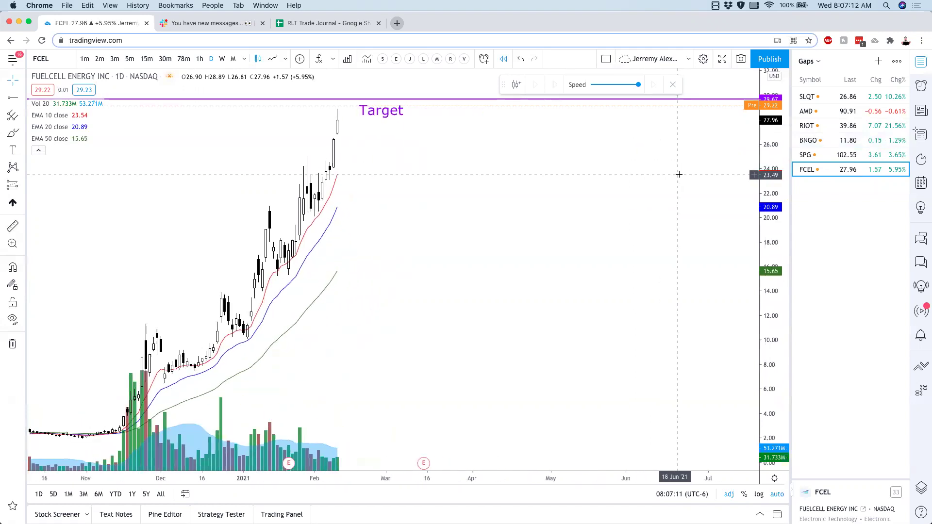
Remove RIOT, BNGO and SPG from the Gaps watchlist, keeping the FCEL daily chart in view.
{"action": "left_click", "coordinate": [900, 127]}
{"action": "left_click", "coordinate": [901, 127]}
{"action": "left_click", "coordinate": [901, 127]}
{"action": "scroll", "coordinate": [552, 221], "scroll_direction": "up", "scroll_amount": 2}
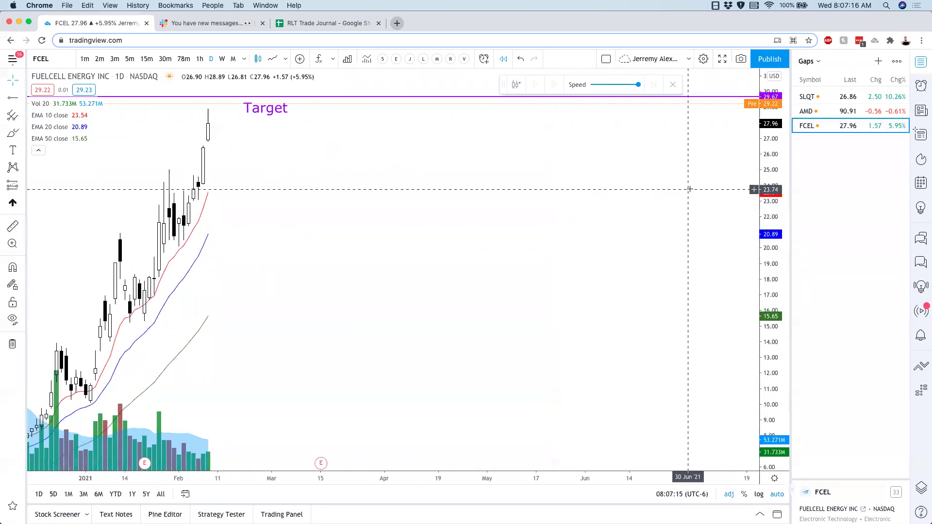
{"action": "left_click_drag", "start_coordinate": [763, 228], "coordinate": [763, 265]}
{"action": "left_click_drag", "start_coordinate": [670, 270], "coordinate": [676, 291]}
{"action": "scroll", "coordinate": [676, 291], "scroll_direction": "down", "scroll_amount": 1}
{"action": "scroll", "coordinate": [675, 290], "scroll_direction": "down", "scroll_amount": 1}
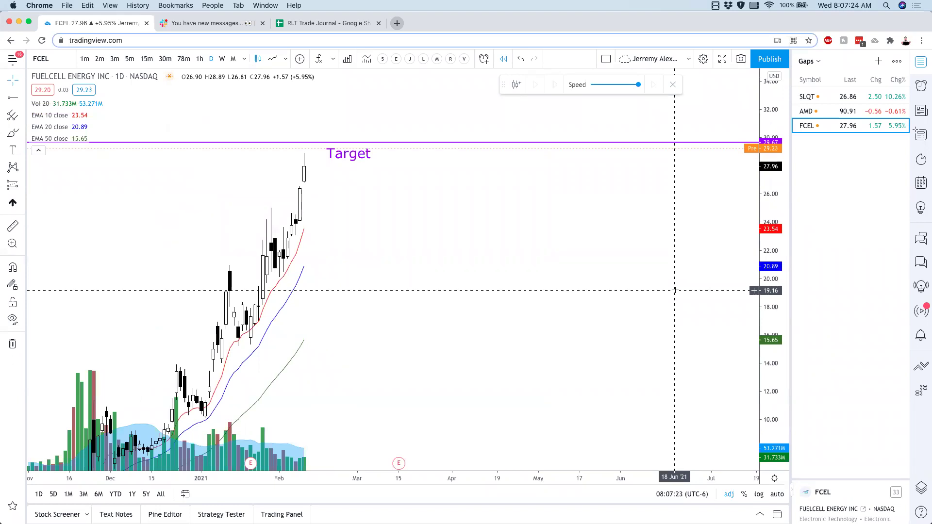
Bring up UBER, check its daily and weekly charts, and add it to the Gaps watchlist.
{"action": "type", "text": "uber"}
{"action": "key", "text": "Return"}
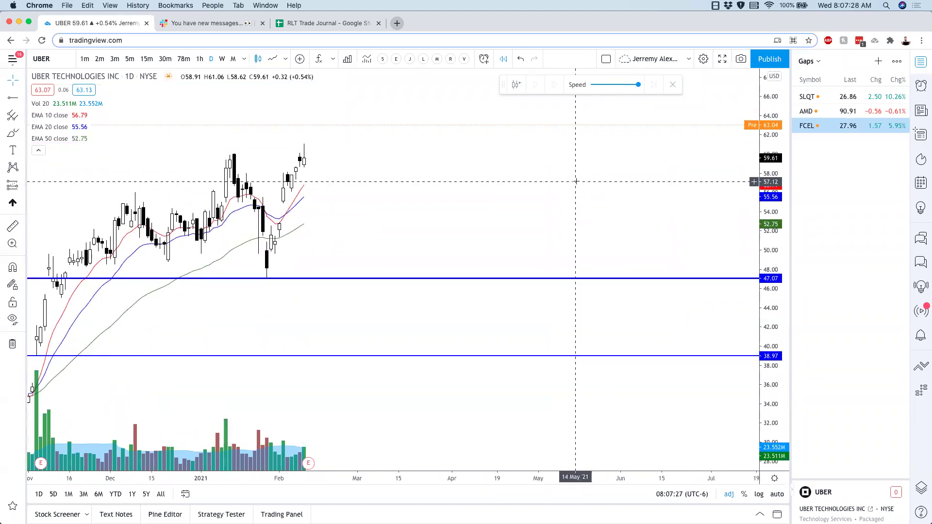
{"action": "scroll", "coordinate": [577, 204], "scroll_direction": "down", "scroll_amount": 6}
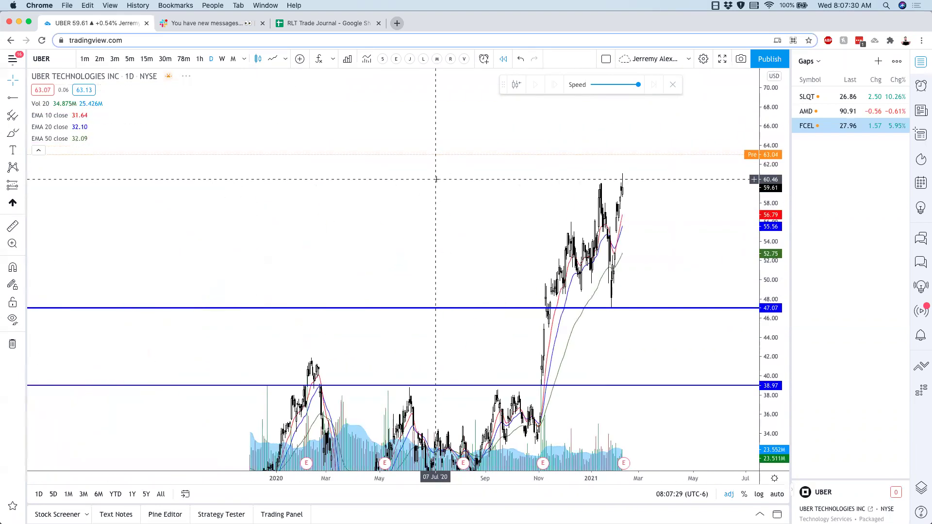
{"action": "left_click", "coordinate": [221, 58]}
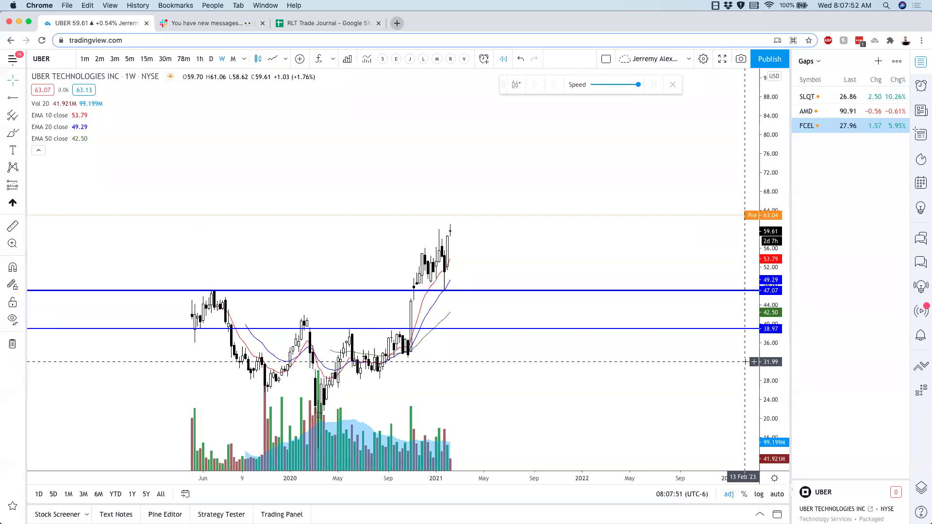
{"action": "key", "text": "alt+w"}
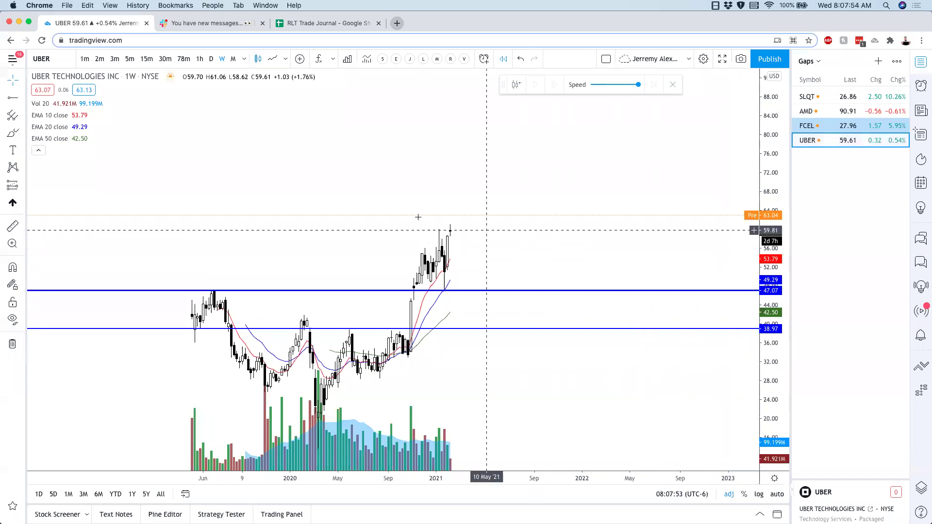
Show UBER on the 5-minute chart and take the 10, 20 and 50 EMAs off it.
{"action": "left_click", "coordinate": [131, 60]}
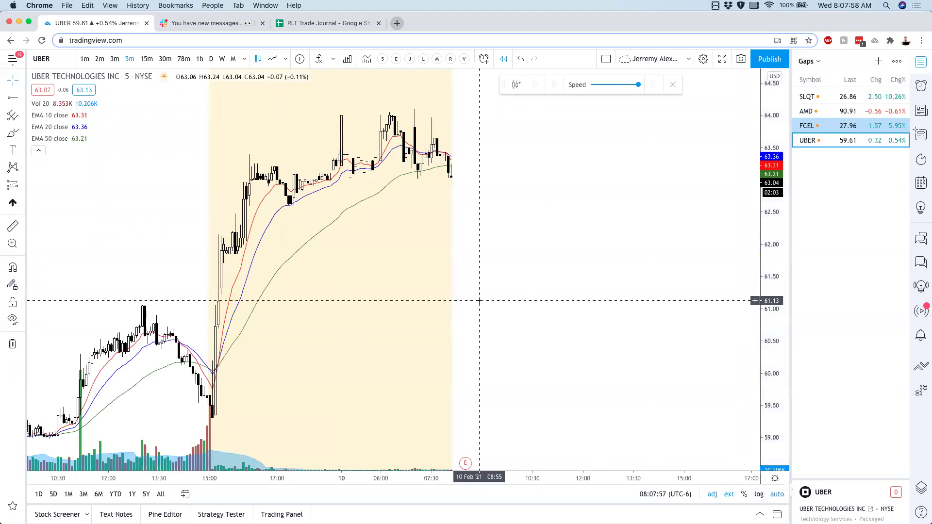
{"action": "scroll", "coordinate": [479, 301], "scroll_direction": "down", "scroll_amount": 3}
{"action": "scroll", "coordinate": [536, 299], "scroll_direction": "up", "scroll_amount": 2}
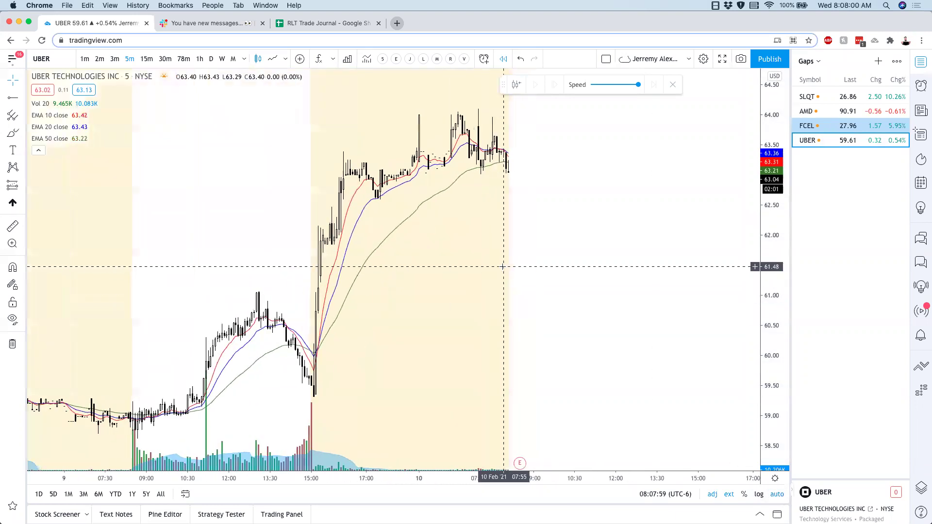
{"action": "left_click", "coordinate": [409, 59]}
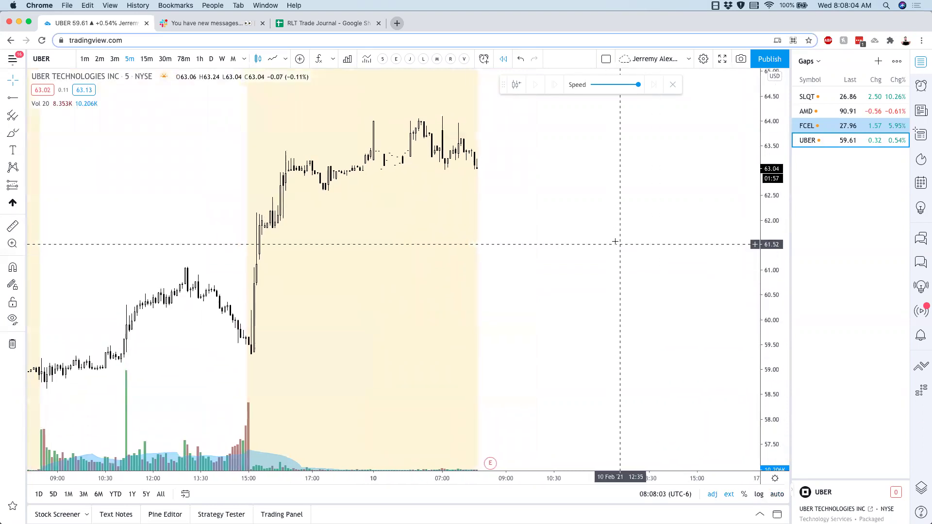
Draw a horizontal ray at about 61.87 on the UBER chart and apply the Bullish Limit Buy template to it.
{"action": "left_click", "coordinate": [12, 97]}
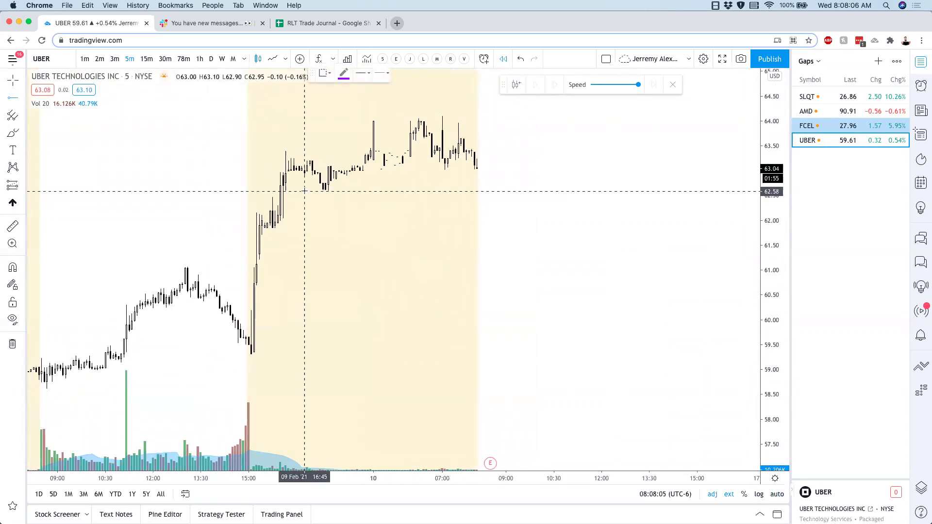
{"action": "left_click", "coordinate": [331, 228]}
{"action": "right_click", "coordinate": [344, 227]}
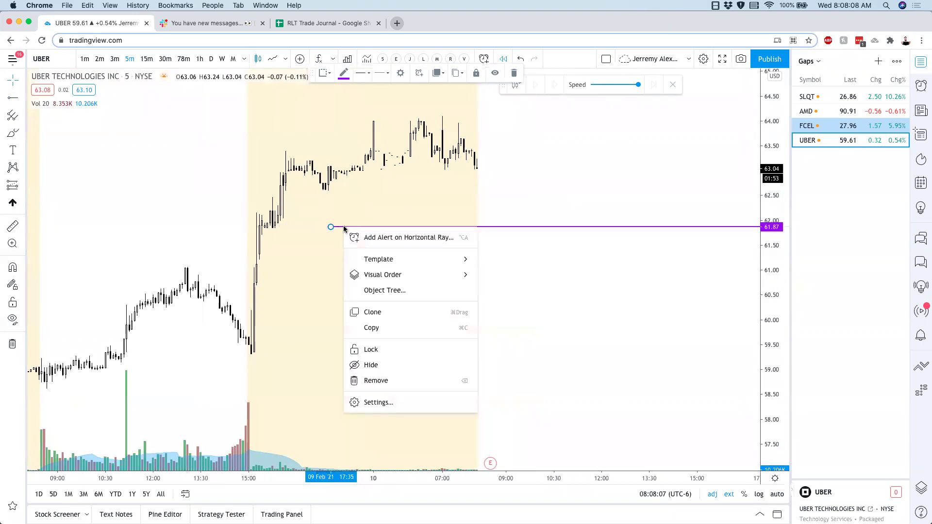
{"action": "mouse_move", "coordinate": [387, 258]}
{"action": "left_click", "coordinate": [509, 327]}
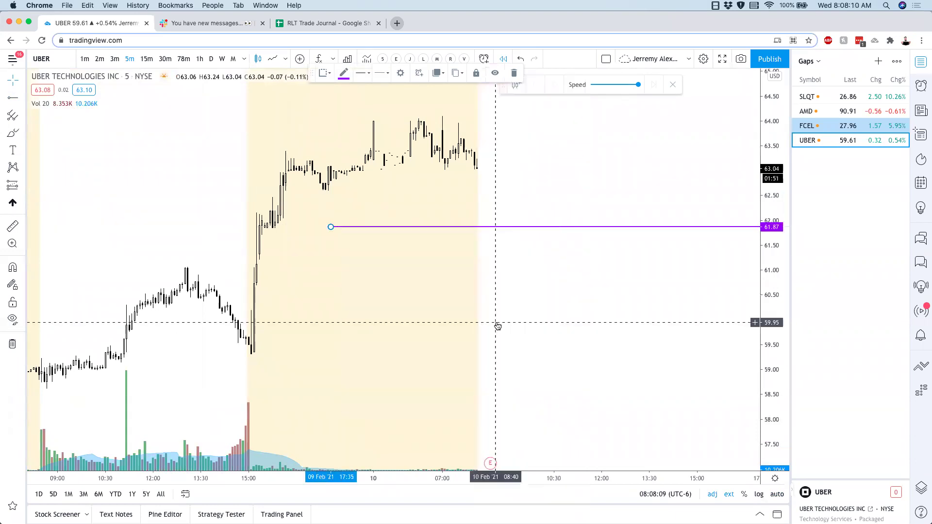
{"action": "left_click_drag", "start_coordinate": [461, 314], "coordinate": [490, 310]}
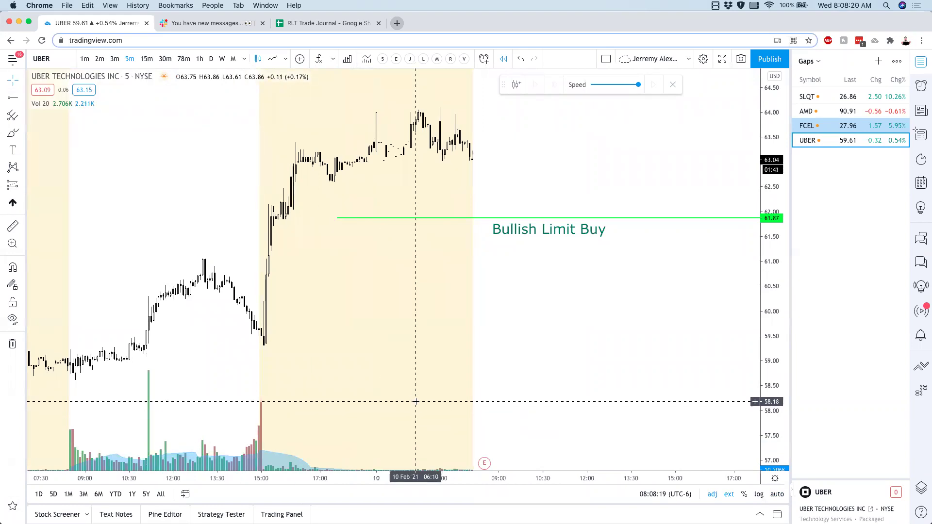
Bring up LYFT on the daily chart and fit the price scale automatically.
{"action": "type", "text": "LYFT"}
{"action": "key", "text": "Return"}
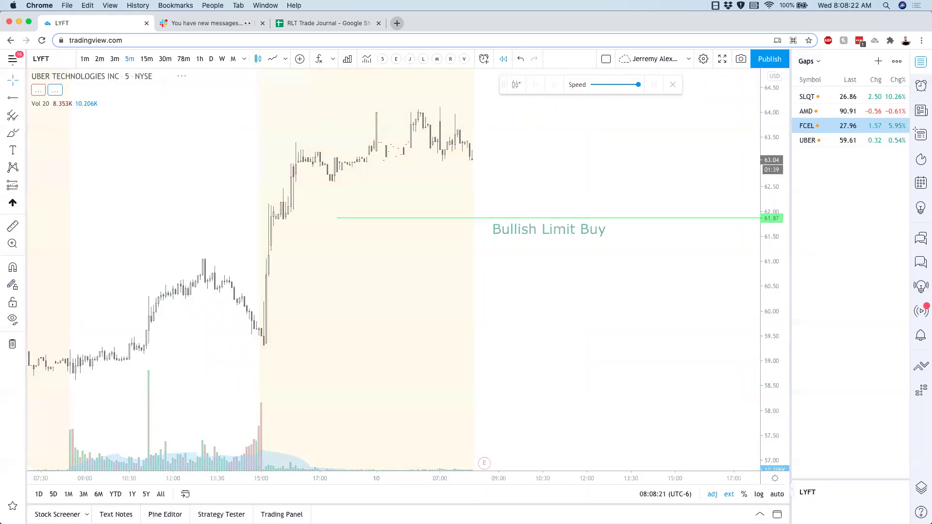
{"action": "left_click", "coordinate": [211, 59]}
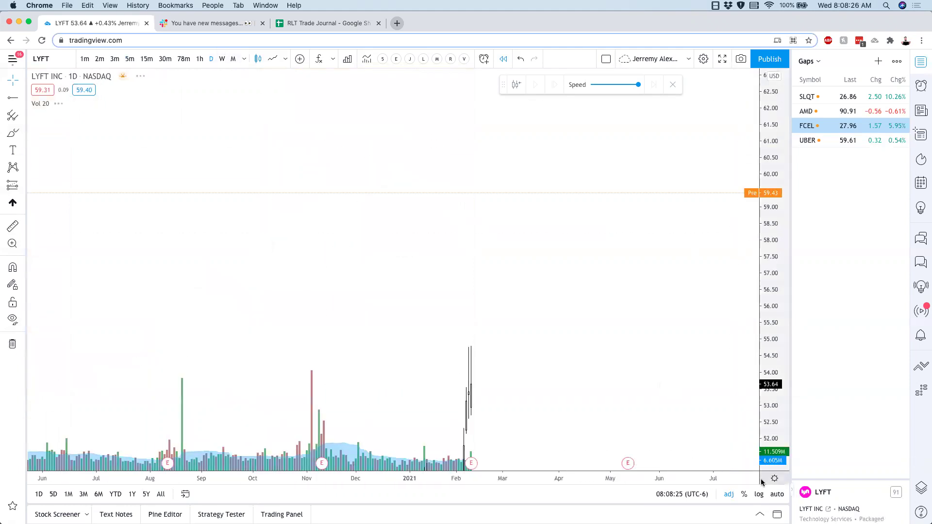
{"action": "left_click", "coordinate": [776, 494]}
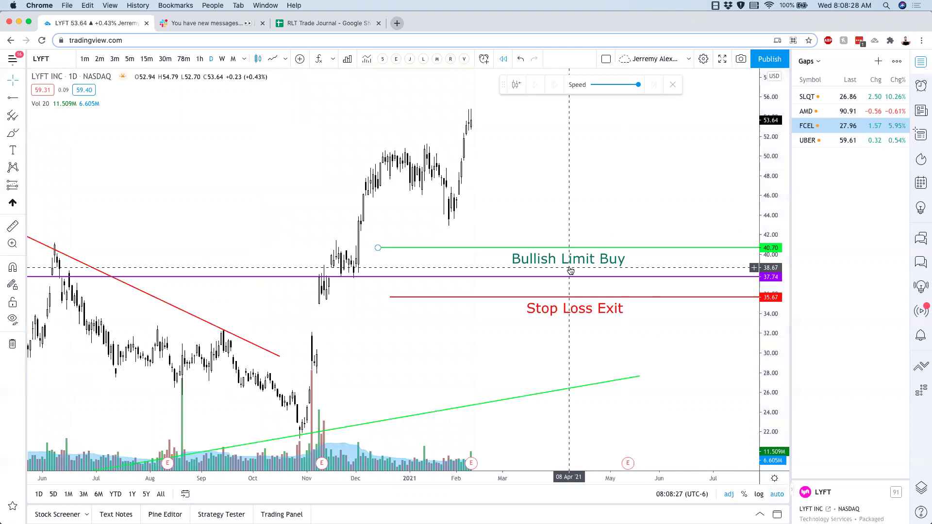
Delete the old Bullish Limit Buy and Stop Loss Exit rays from the LYFT chart.
{"action": "scroll", "coordinate": [571, 263], "scroll_direction": "down", "scroll_amount": 2}
{"action": "left_click", "coordinate": [577, 248]}
{"action": "key", "text": "Delete"}
{"action": "left_click", "coordinate": [408, 297]}
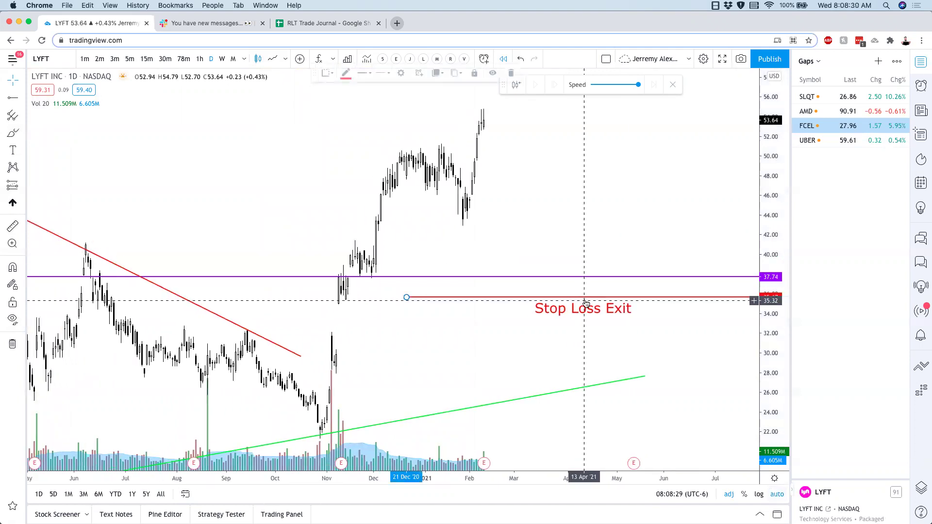
{"action": "key", "text": "Delete"}
Check LYFT on the weekly chart and add it to the Gaps watchlist.
{"action": "left_click", "coordinate": [222, 62]}
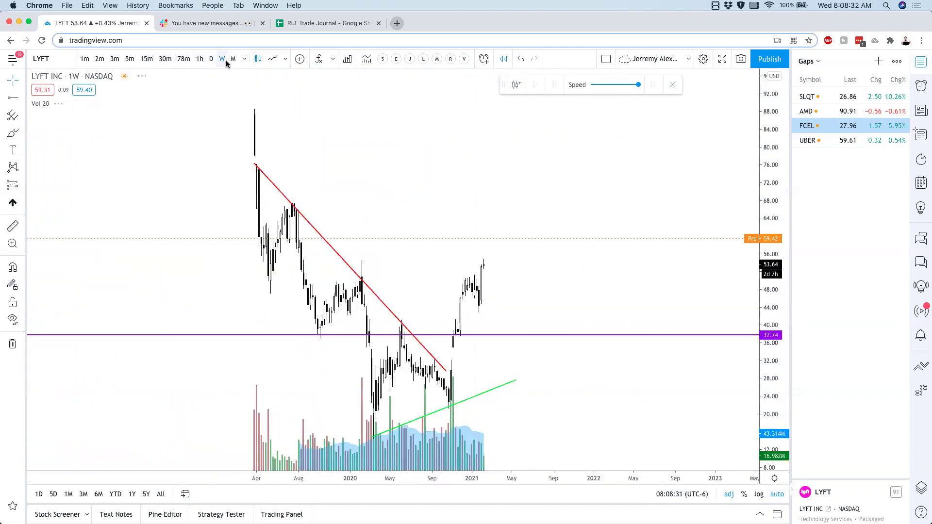
{"action": "scroll", "coordinate": [576, 198], "scroll_direction": "up", "scroll_amount": 1}
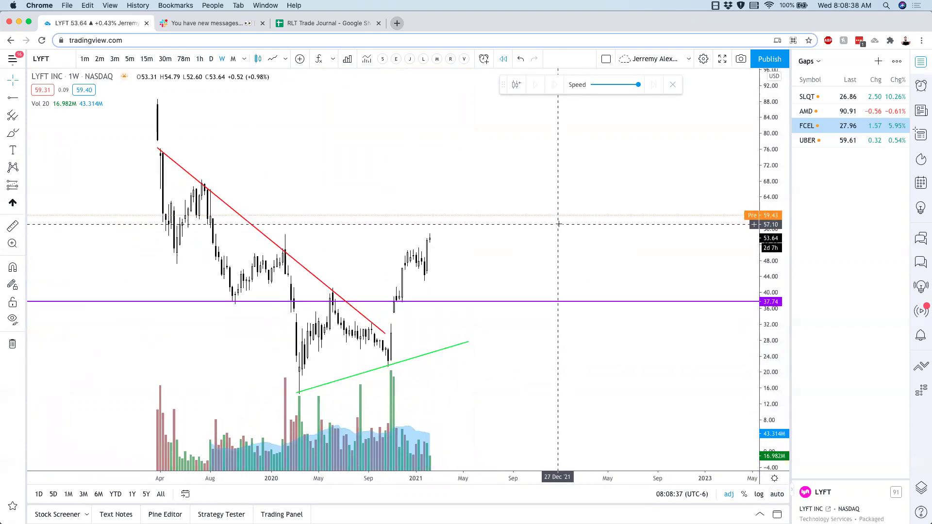
{"action": "key", "text": "alt+w"}
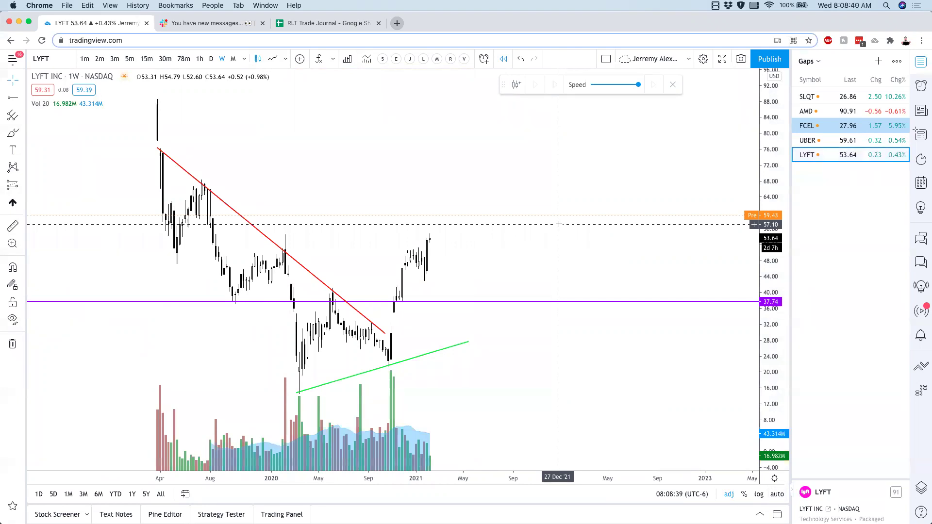
Examine the weekly charts of SPY and QQQ.
{"action": "type", "text": "SPY"}
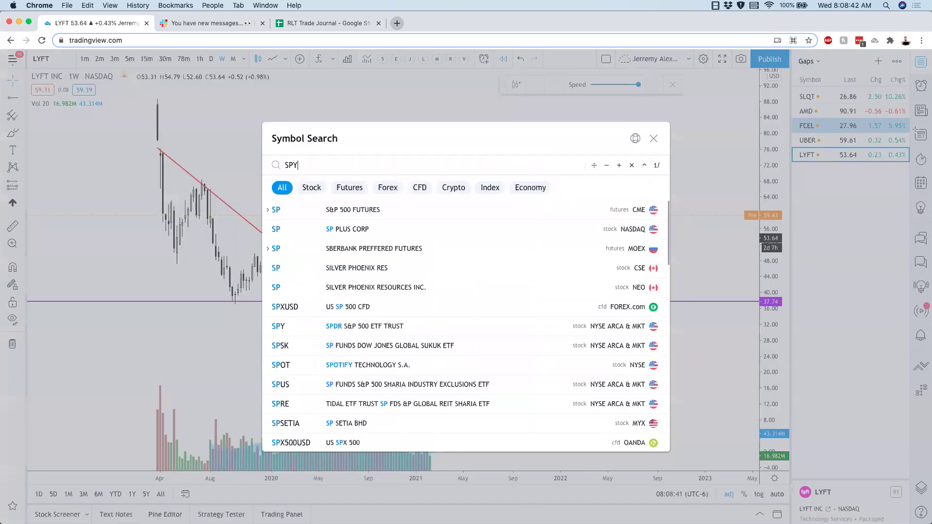
{"action": "key", "text": "Return"}
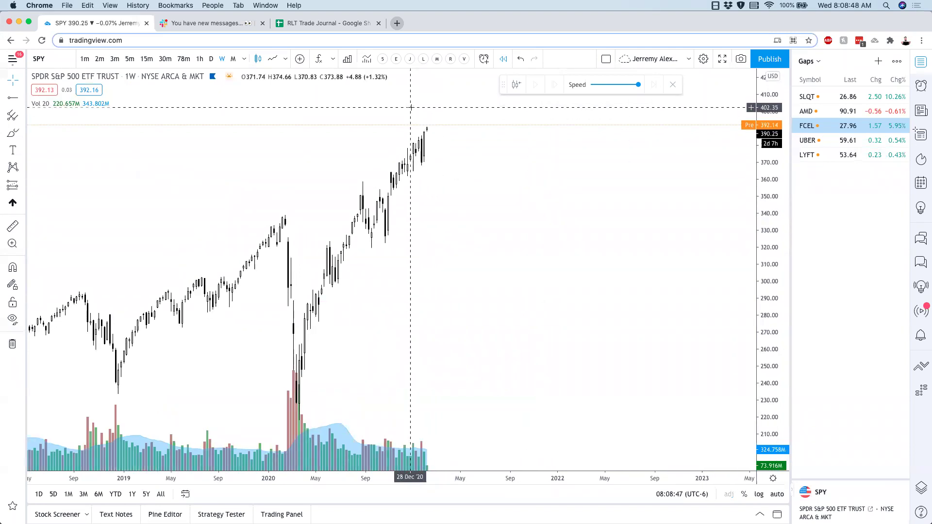
{"action": "type", "text": "QQQ"}
{"action": "key", "text": "Return"}
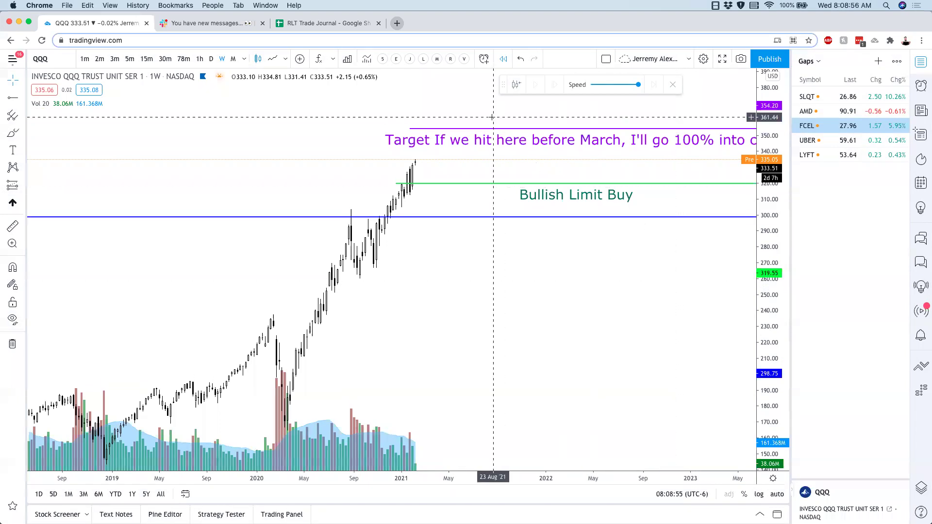
Examine QQQ on the daily chart with the 10, 20 and 50 EMAs shown, including its Target line.
{"action": "left_click", "coordinate": [210, 59]}
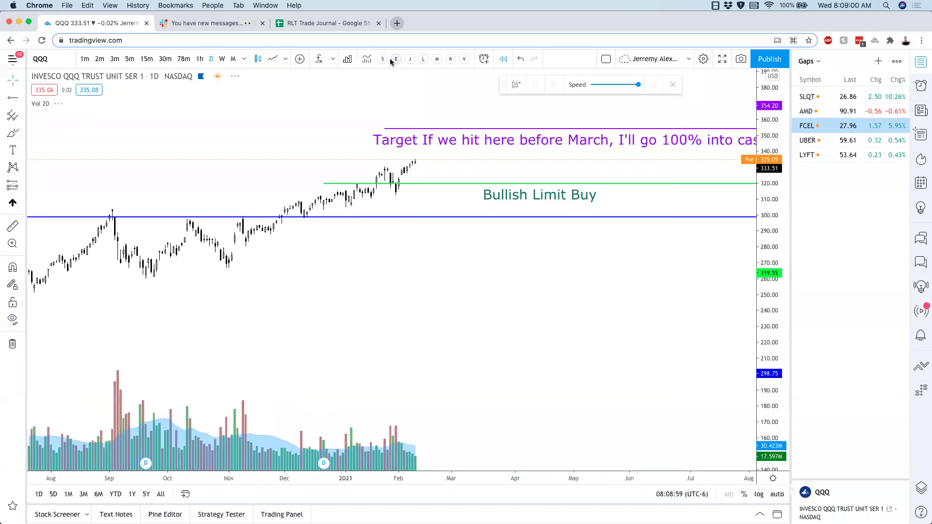
{"action": "scroll", "coordinate": [496, 233], "scroll_direction": "up", "scroll_amount": 5}
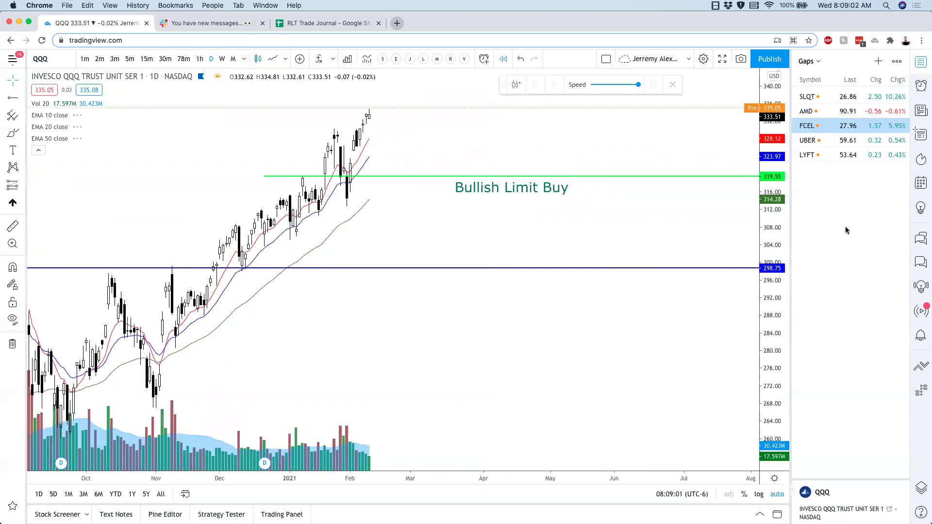
{"action": "scroll", "coordinate": [793, 215], "scroll_direction": "down", "scroll_amount": 3}
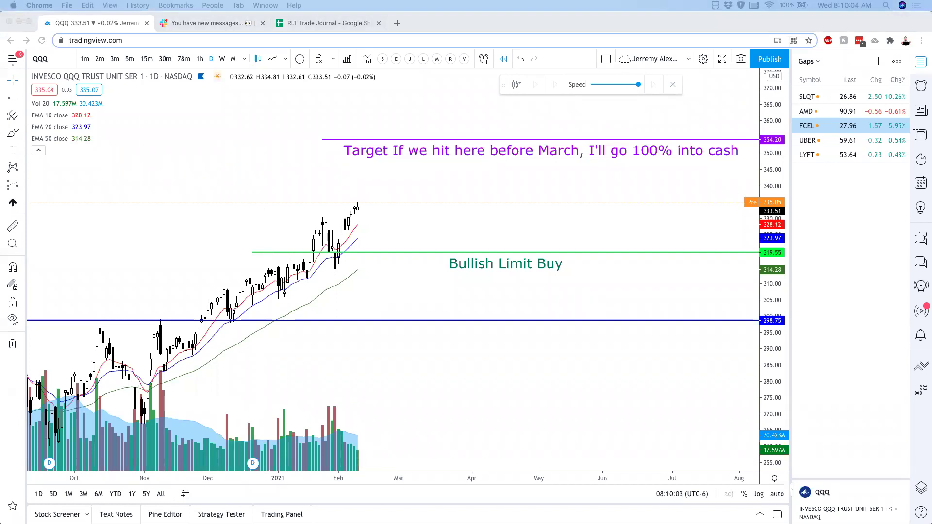
{"action": "left_click", "coordinate": [131, 212]}
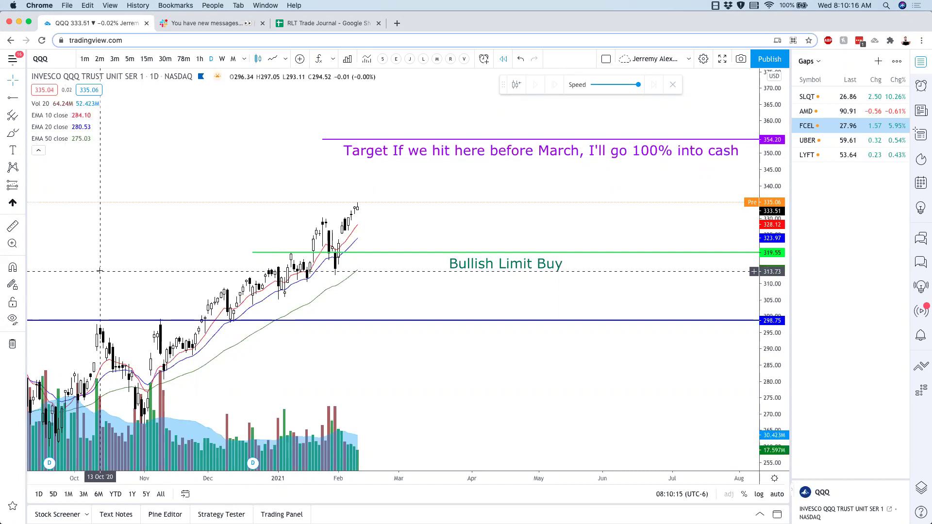
Bring up AYX on the 5-minute chart, enlarge the symbol details area, and add AYX to the Gaps watchlist.
{"action": "type", "text": "ayx"}
{"action": "key", "text": "Return"}
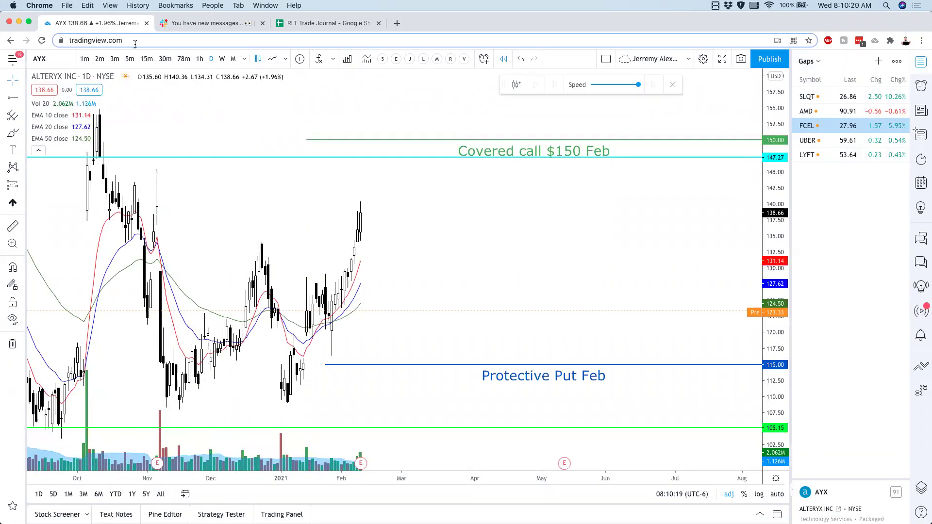
{"action": "left_click", "coordinate": [131, 59]}
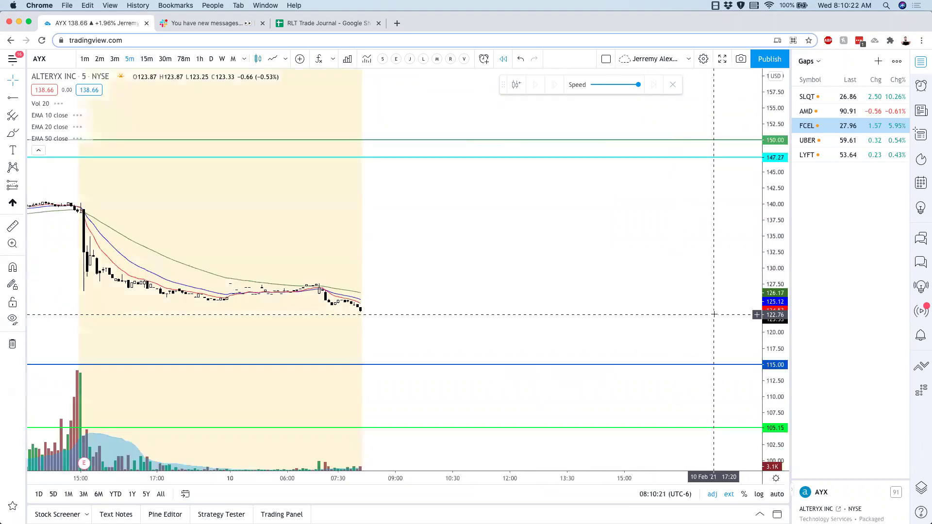
{"action": "left_click_drag", "start_coordinate": [816, 478], "coordinate": [815, 314]}
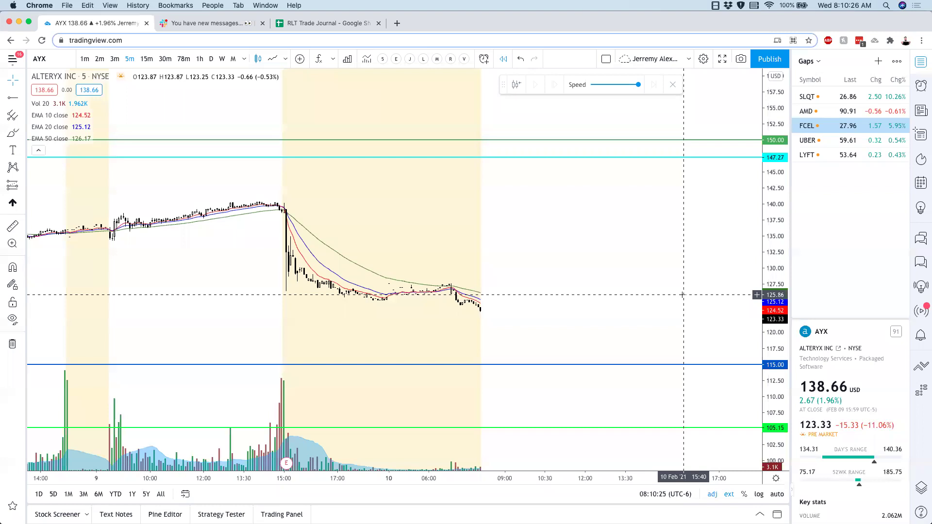
{"action": "key", "text": "alt+w"}
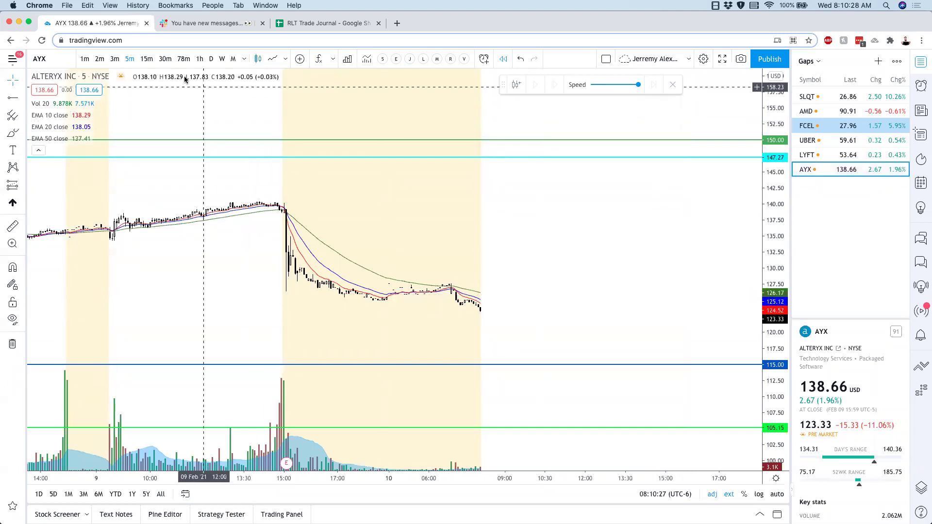
Show AYX on the daily chart and replace the EMAs with the 100 and 200 moving averages.
{"action": "left_click", "coordinate": [211, 59]}
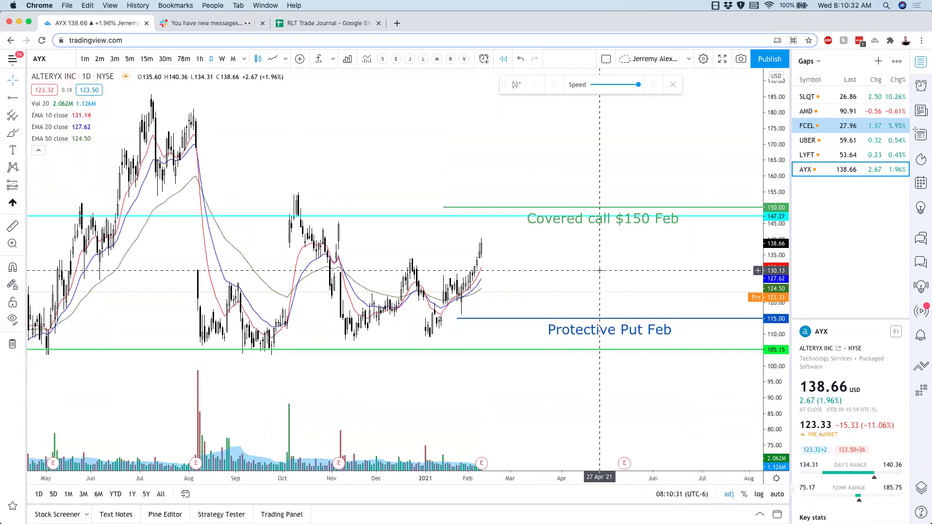
{"action": "scroll", "coordinate": [599, 266], "scroll_direction": "right", "scroll_amount": 5}
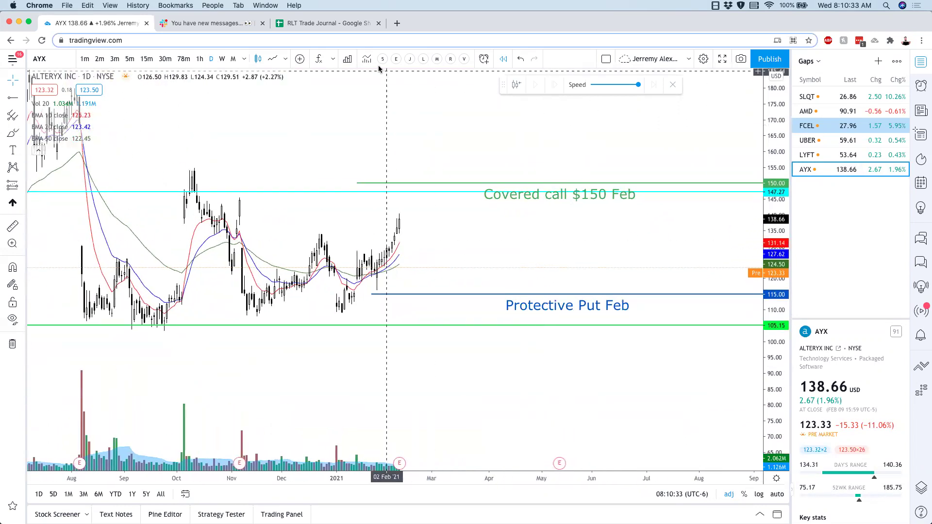
{"action": "left_click", "coordinate": [423, 59]}
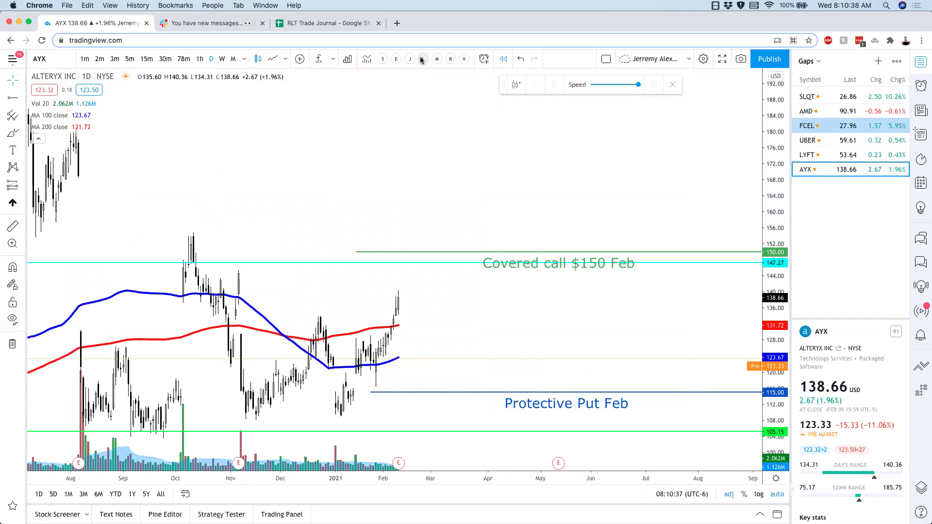
Brush a red projected price path on the AYX chart from the MA 100, dipping toward the Protective Put line and rising to about 134.
{"action": "left_click", "coordinate": [13, 133]}
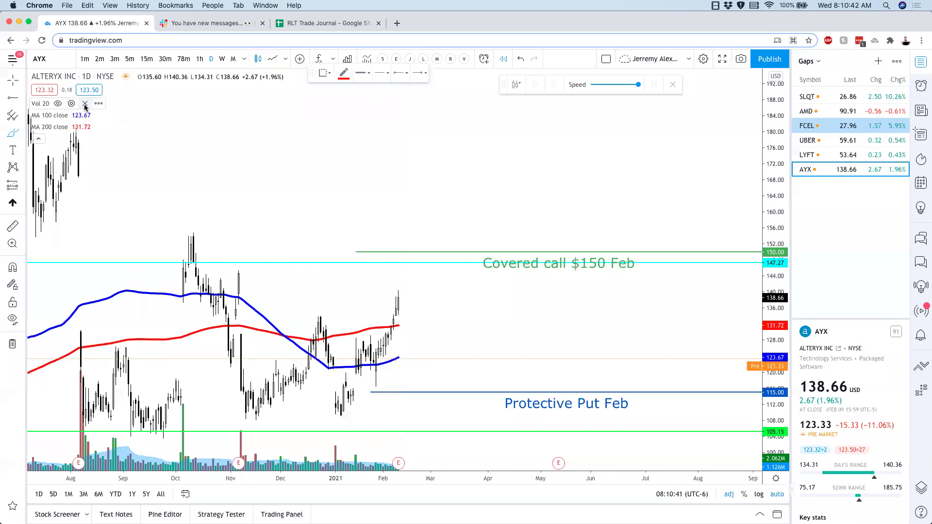
{"action": "mouse_move", "coordinate": [401, 358]}
{"action": "left_mouse_down"}
{"action": "mouse_move", "coordinate": [418, 380]}
{"action": "mouse_move", "coordinate": [433, 382]}
{"action": "mouse_move", "coordinate": [448, 370]}
{"action": "mouse_move", "coordinate": [479, 312]}
{"action": "mouse_move", "coordinate": [477, 251]}
{"action": "left_mouse_up"}
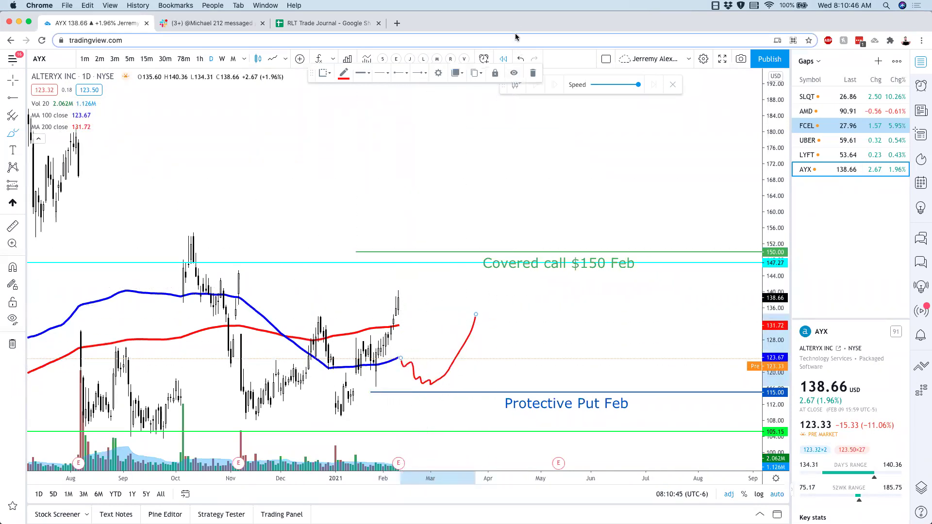
Undo the brushed red price path on the AYX chart and return to the crosshair cursor.
{"action": "left_click", "coordinate": [521, 58]}
{"action": "left_click", "coordinate": [13, 79]}
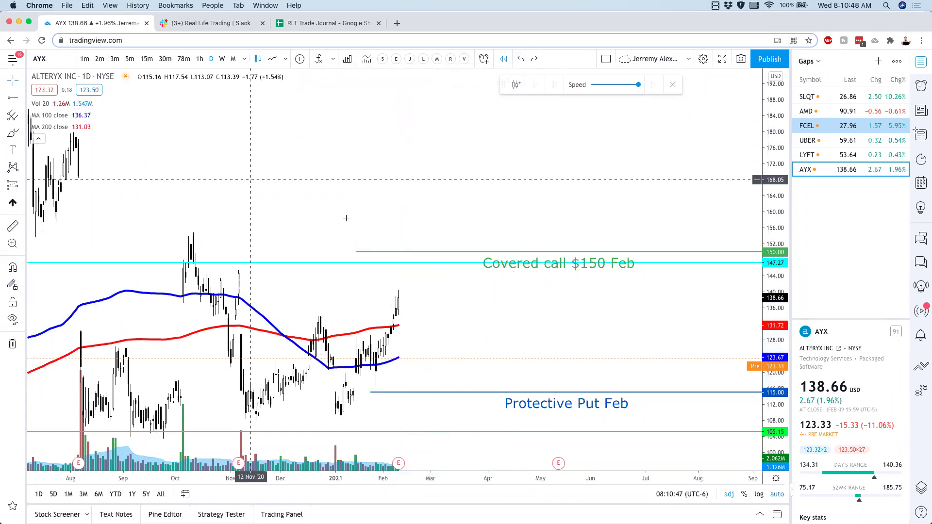
{"action": "left_click_drag", "start_coordinate": [341, 182], "coordinate": [353, 131]}
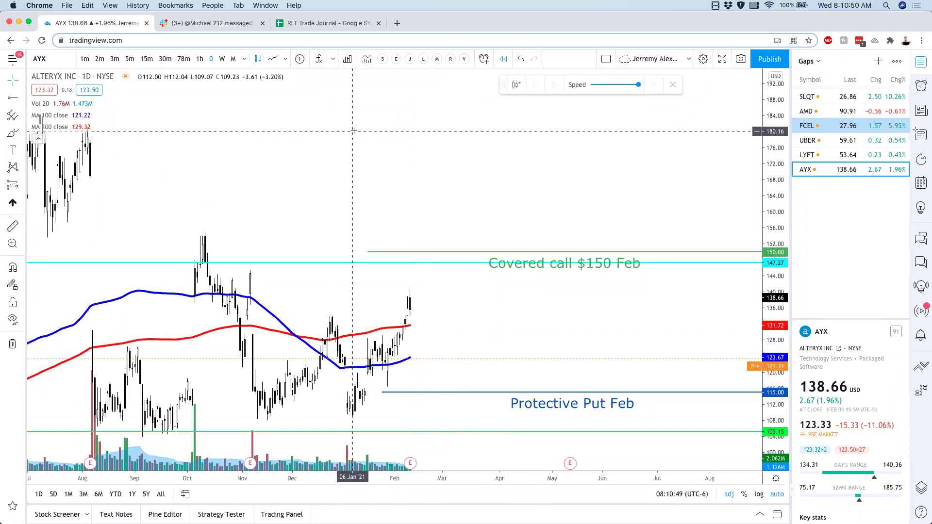
{"action": "left_click_drag", "start_coordinate": [767, 171], "coordinate": [767, 184]}
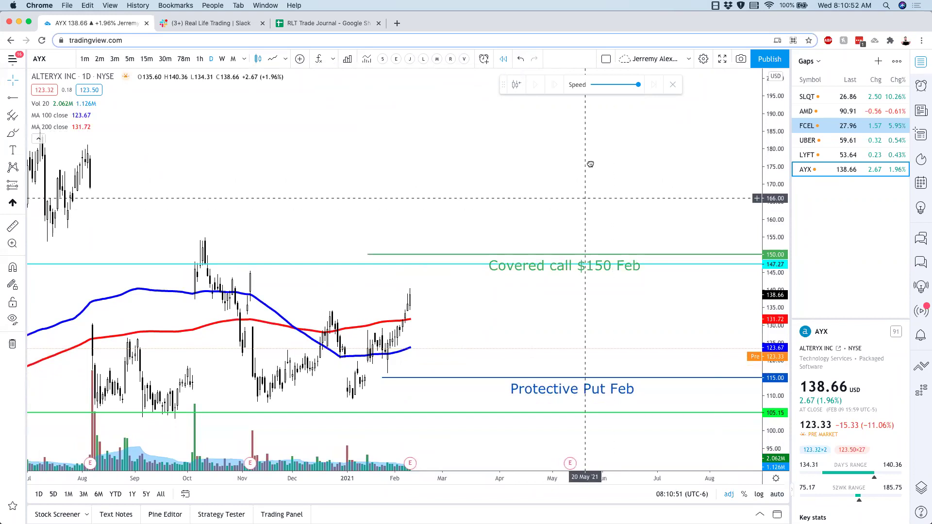
{"action": "left_click_drag", "start_coordinate": [591, 162], "coordinate": [595, 120]}
Bring up LAZR on the daily chart and clear its old Bullish Stop Limit and Stop Loss Exit drawings.
{"action": "type", "text": "LAZR"}
{"action": "key", "text": "Return"}
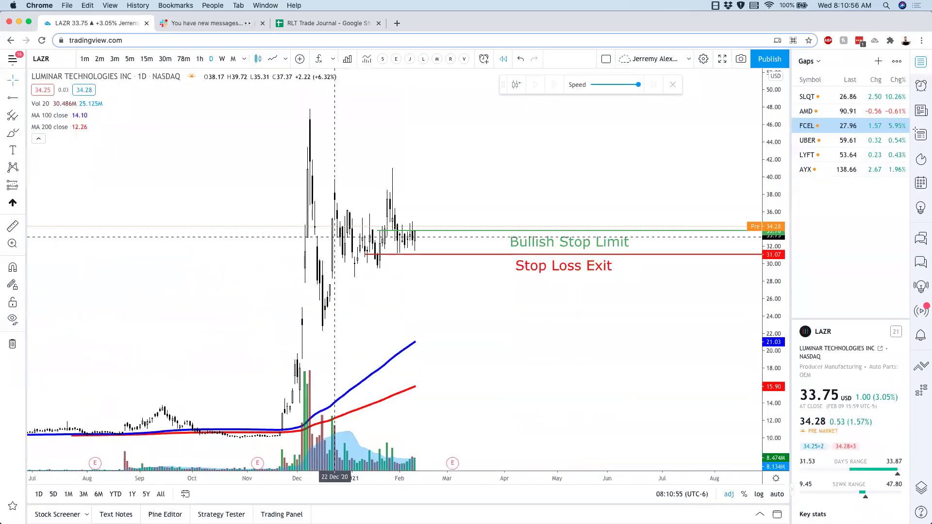
{"action": "scroll", "coordinate": [335, 237], "scroll_direction": "up", "scroll_amount": 2}
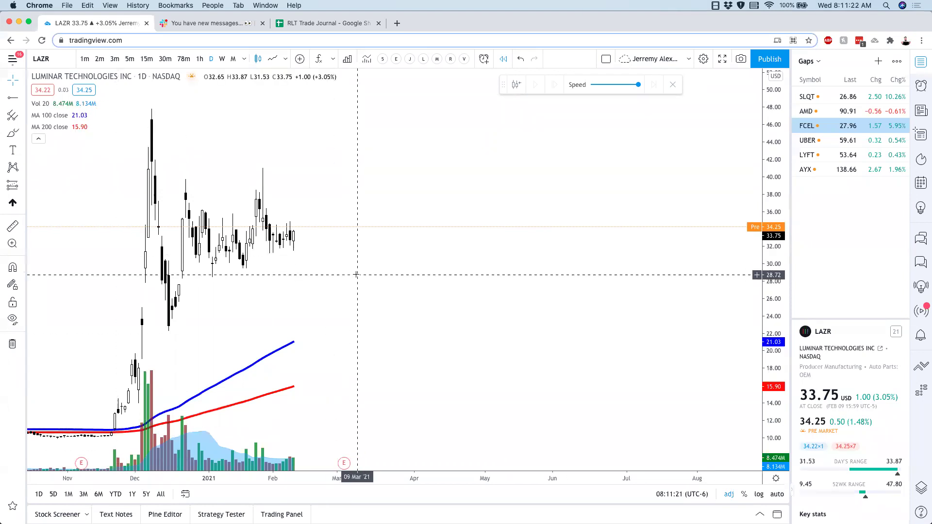
Bring up LMND on the daily chart and replace the moving averages with the 10, 20 and 50 EMAs.
{"action": "type", "text": "LMND"}
{"action": "key", "text": "Return"}
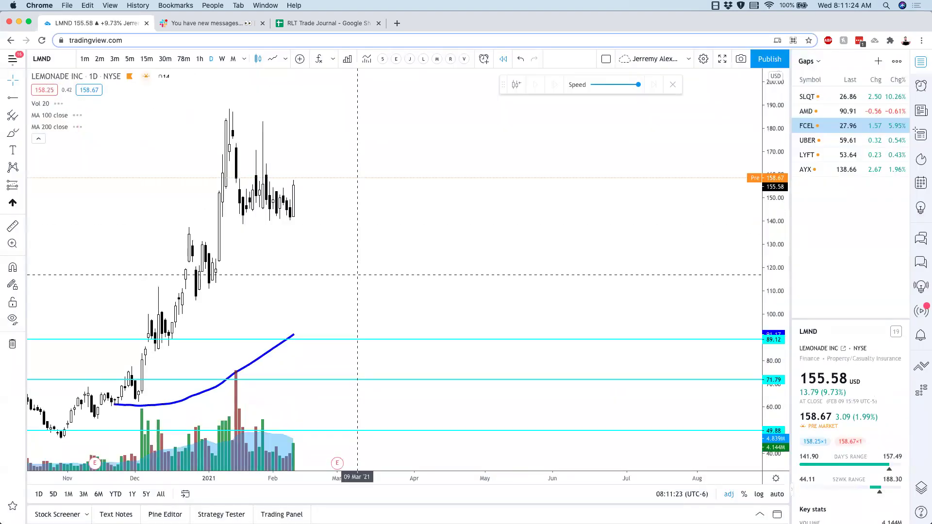
{"action": "left_click", "coordinate": [393, 59]}
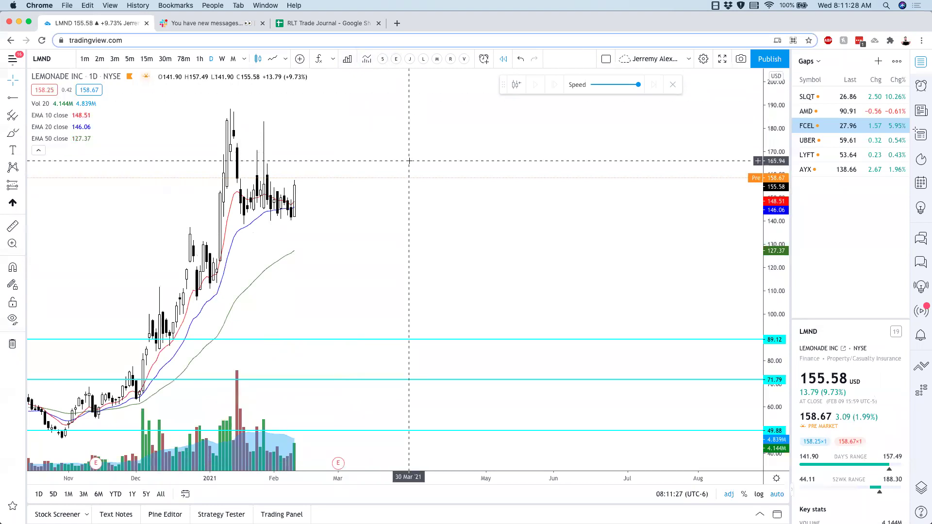
Add LMND to the Gaps watchlist and remove its orange flag.
{"action": "scroll", "coordinate": [409, 161], "scroll_direction": "up", "scroll_amount": 2}
{"action": "key", "text": "alt+w"}
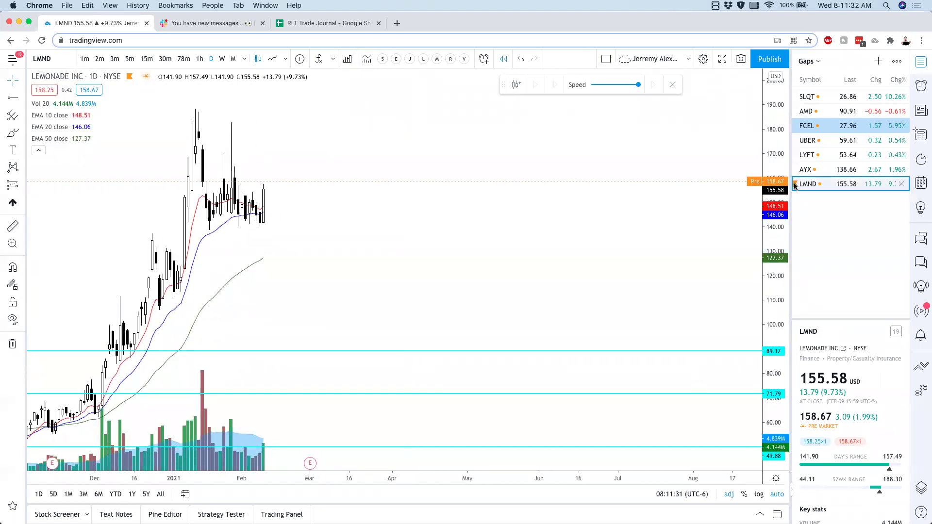
{"action": "left_click_drag", "start_coordinate": [416, 243], "coordinate": [645, 218]}
{"action": "scroll", "coordinate": [423, 232], "scroll_direction": "up", "scroll_amount": 3}
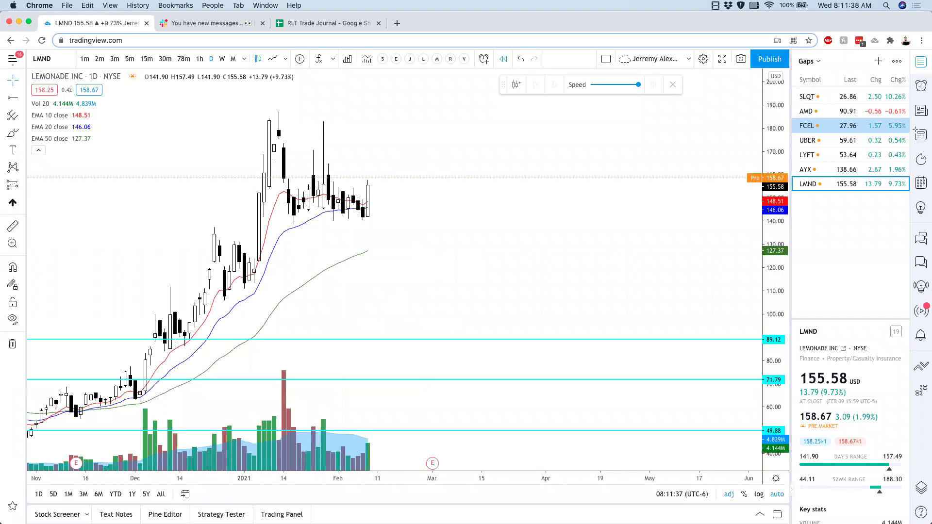
{"action": "scroll", "coordinate": [157, 427], "scroll_direction": "left", "scroll_amount": 5}
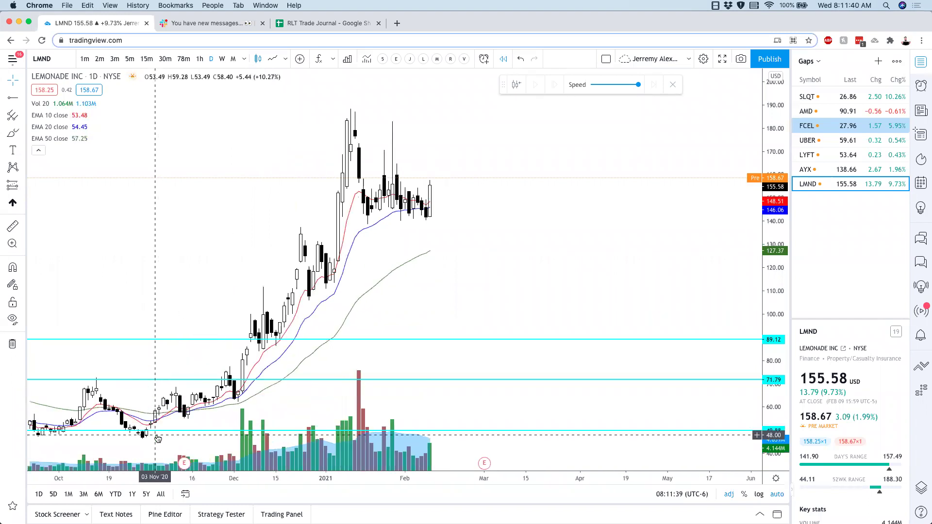
{"action": "scroll", "coordinate": [208, 391], "scroll_direction": "down", "scroll_amount": 3}
{"action": "scroll", "coordinate": [200, 393], "scroll_direction": "up", "scroll_amount": 3}
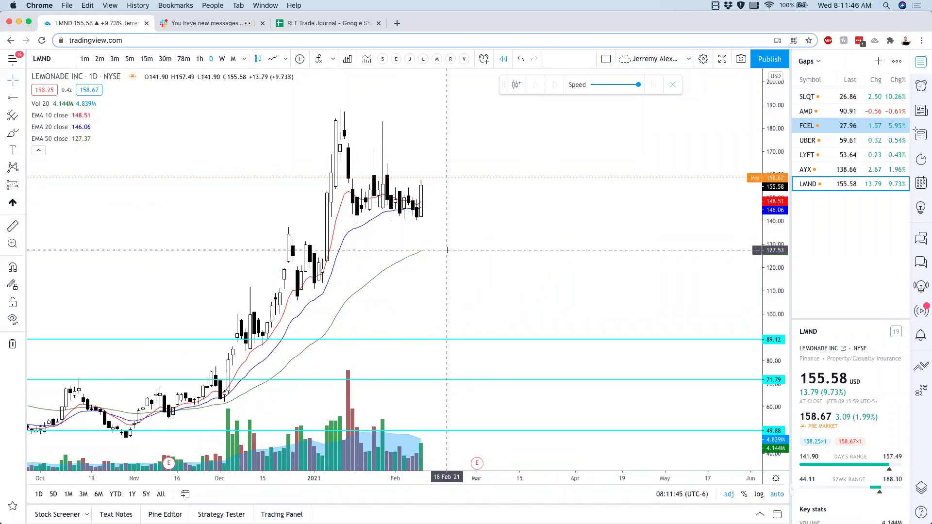
Bring up GSAT and examine its long-term history on the monthly chart with auto-scaled prices.
{"action": "type", "text": "GSAT"}
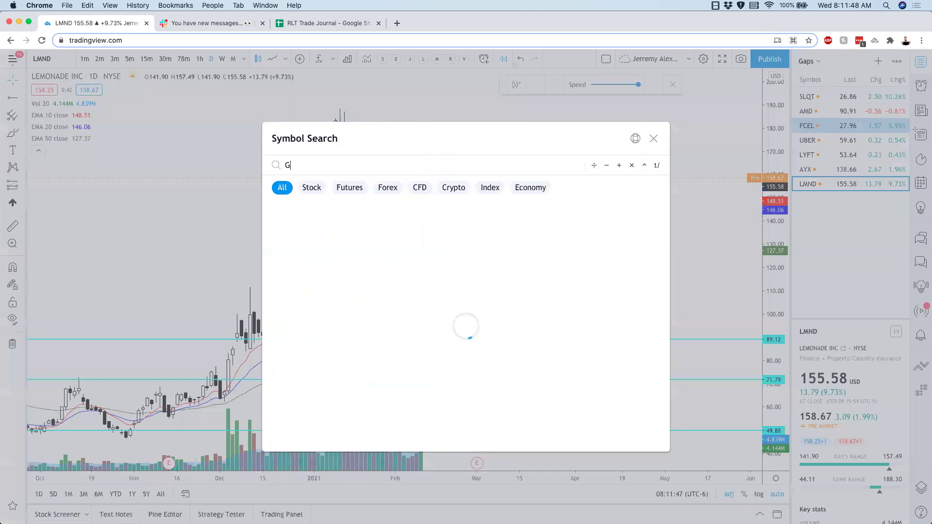
{"action": "key", "text": "Return"}
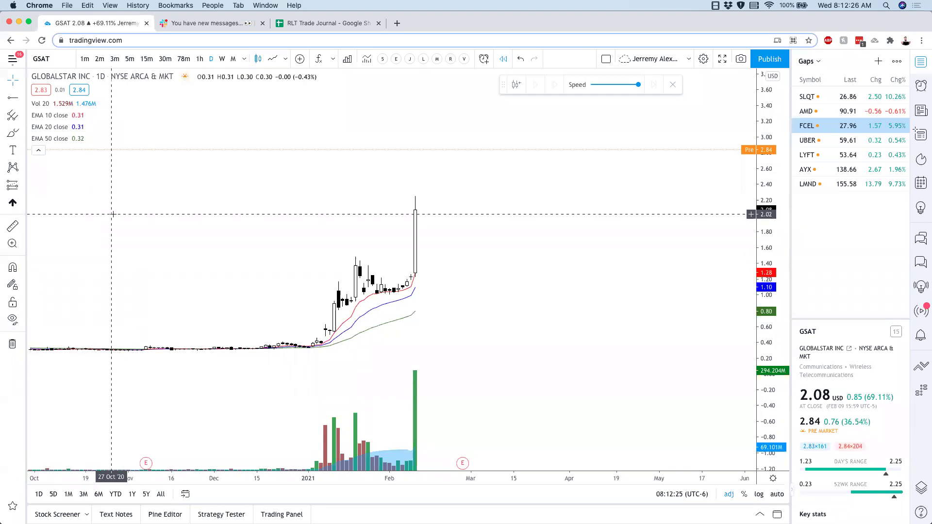
{"action": "left_click", "coordinate": [233, 59]}
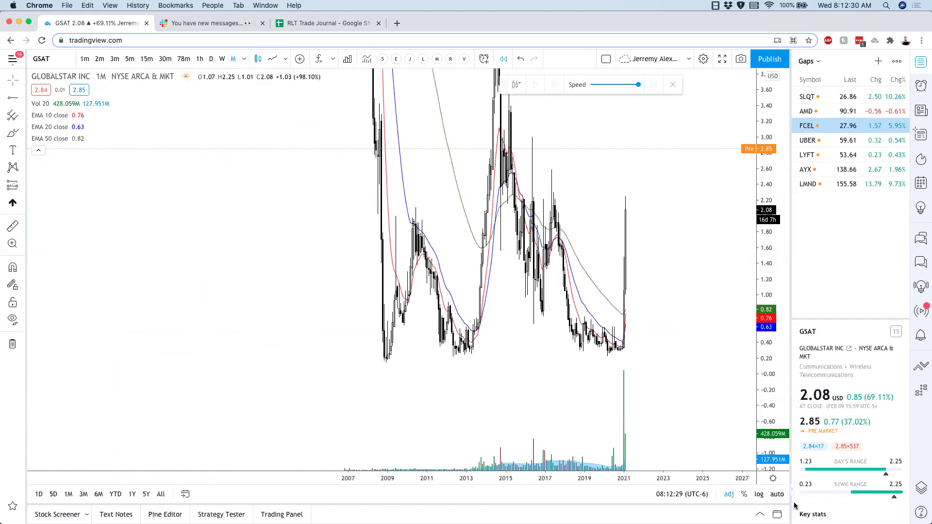
{"action": "left_click", "coordinate": [777, 494]}
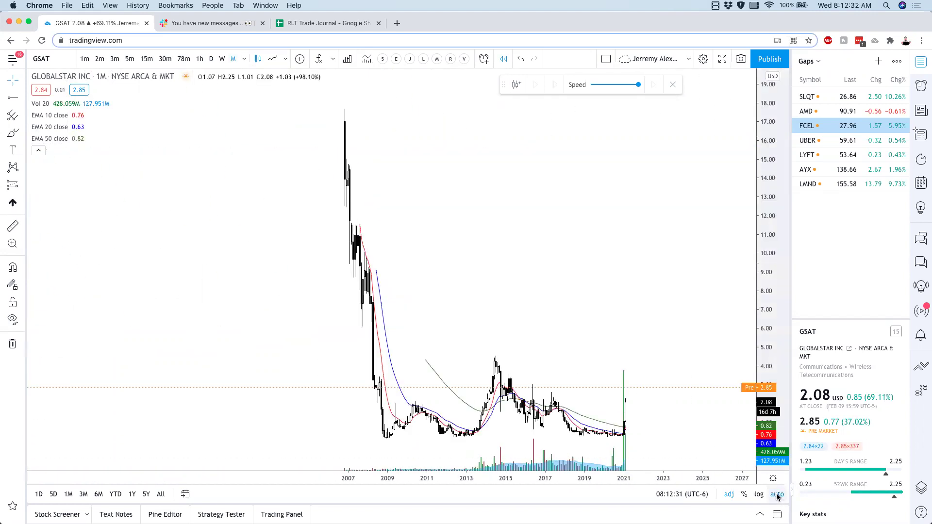
{"action": "left_click_drag", "start_coordinate": [687, 333], "coordinate": [641, 291]}
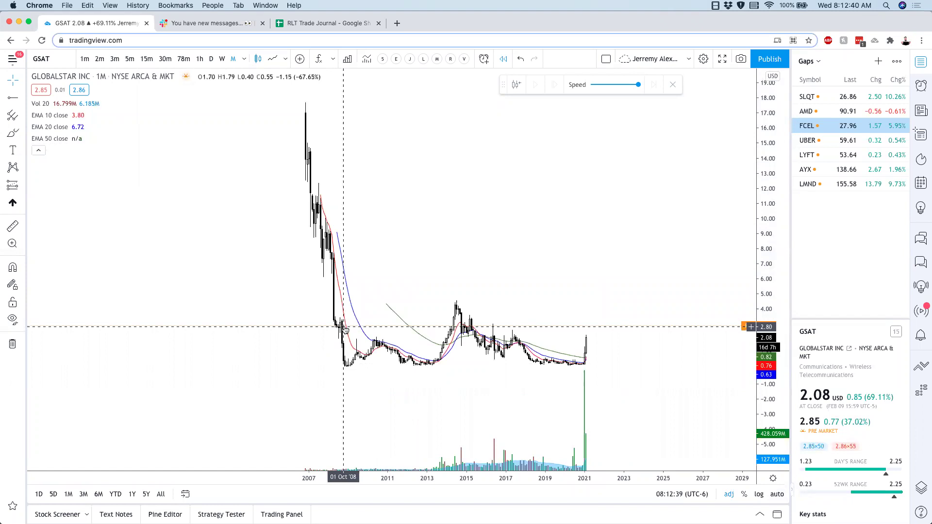
{"action": "scroll", "coordinate": [345, 319], "scroll_direction": "right", "scroll_amount": 5}
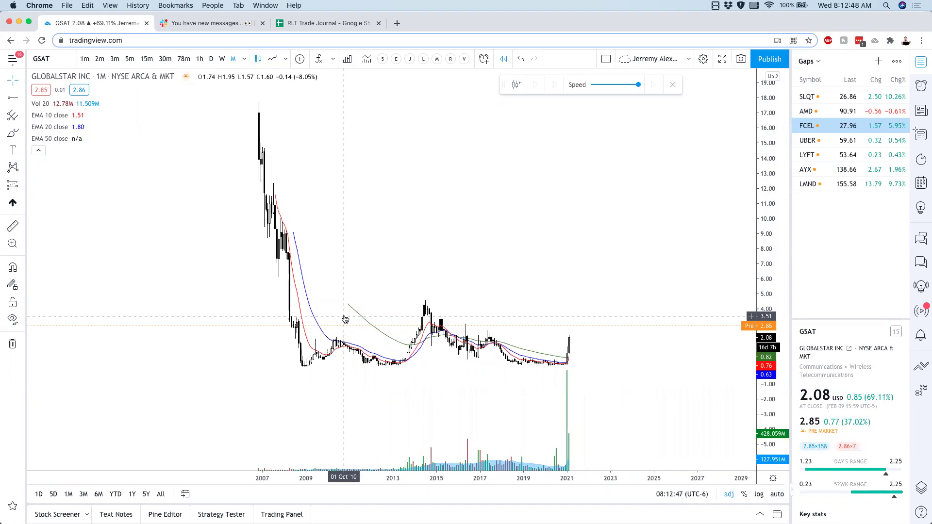
Examine GSAT's premarket move on the 5-minute chart with auto-scaled prices.
{"action": "left_click", "coordinate": [130, 58]}
{"action": "left_click", "coordinate": [777, 495]}
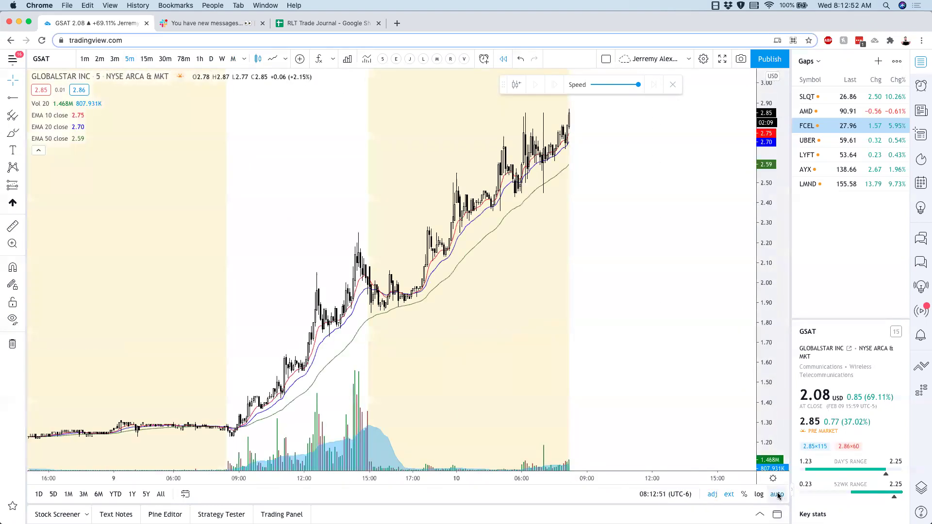
{"action": "scroll", "coordinate": [743, 363], "scroll_direction": "up", "scroll_amount": 3}
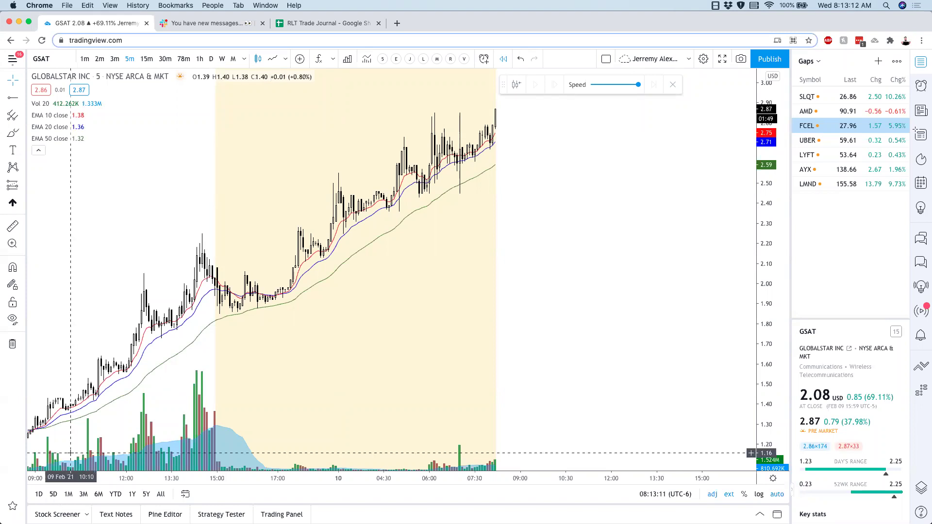
Bring up KO and show it on the daily chart.
{"action": "type", "text": "KO"}
{"action": "key", "text": "Return"}
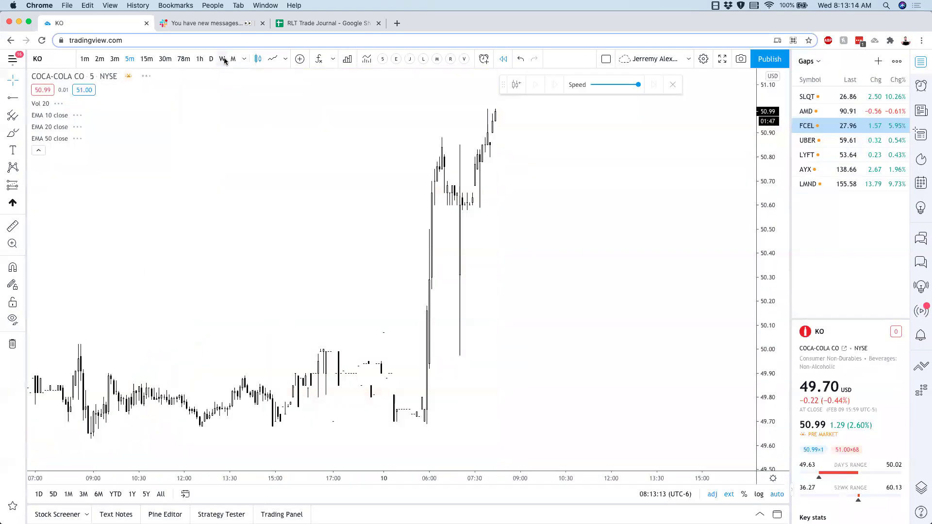
{"action": "scroll", "coordinate": [537, 218], "scroll_direction": "up", "scroll_amount": 4}
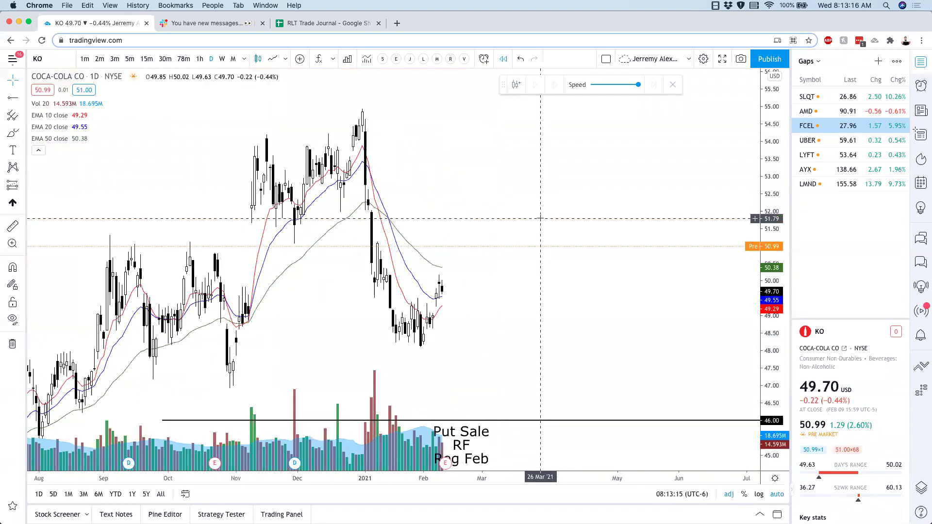
Replace the EMAs on the KO chart with the 100 and 200 moving averages and add KO to the Gaps watchlist.
{"action": "left_click", "coordinate": [423, 59]}
{"action": "scroll", "coordinate": [530, 250], "scroll_direction": "down", "scroll_amount": 2}
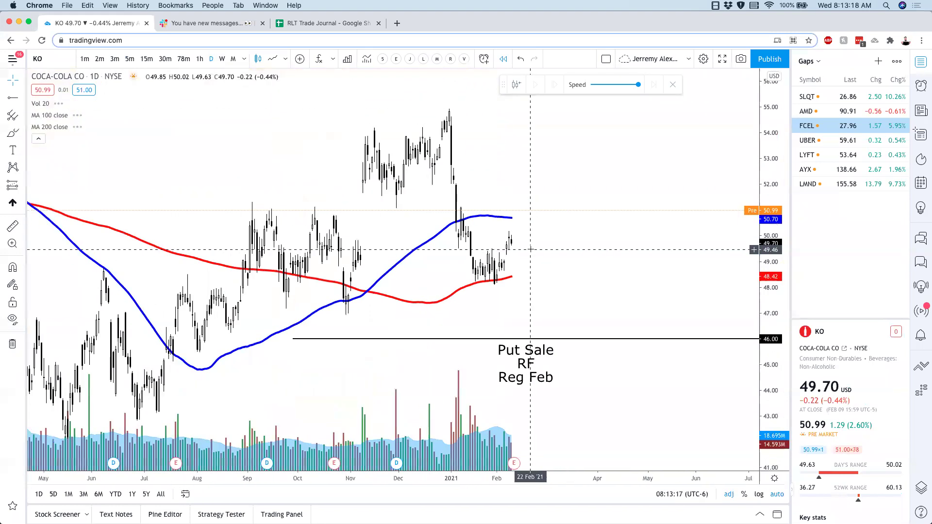
{"action": "scroll", "coordinate": [604, 262], "scroll_direction": "up", "scroll_amount": 1}
{"action": "key", "text": "alt+w"}
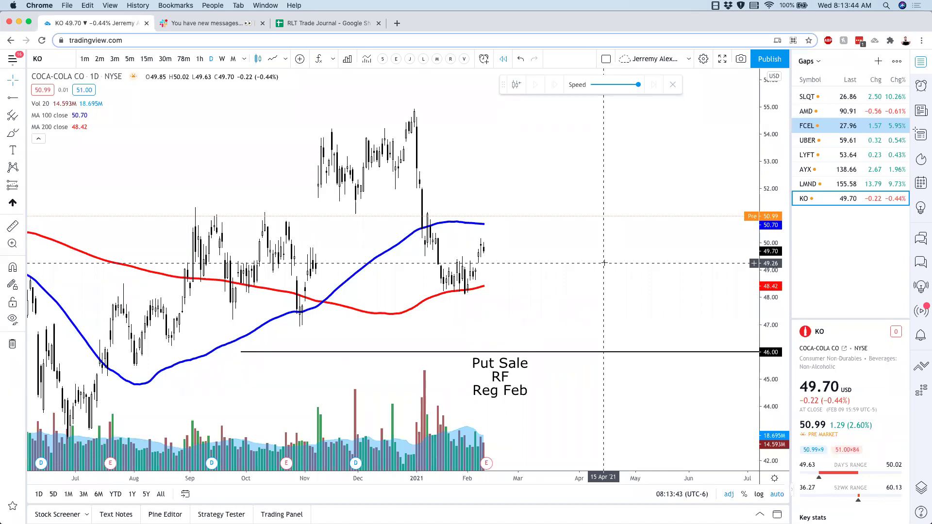
Bring up UAA on the weekly chart and add it to the Gaps watchlist.
{"action": "type", "text": "UAA"}
{"action": "key", "text": "Return"}
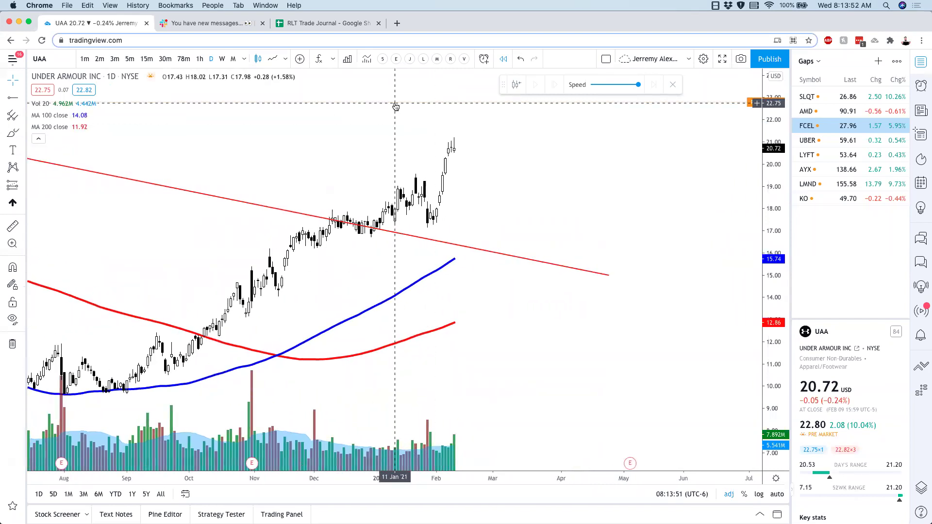
{"action": "left_click", "coordinate": [221, 58]}
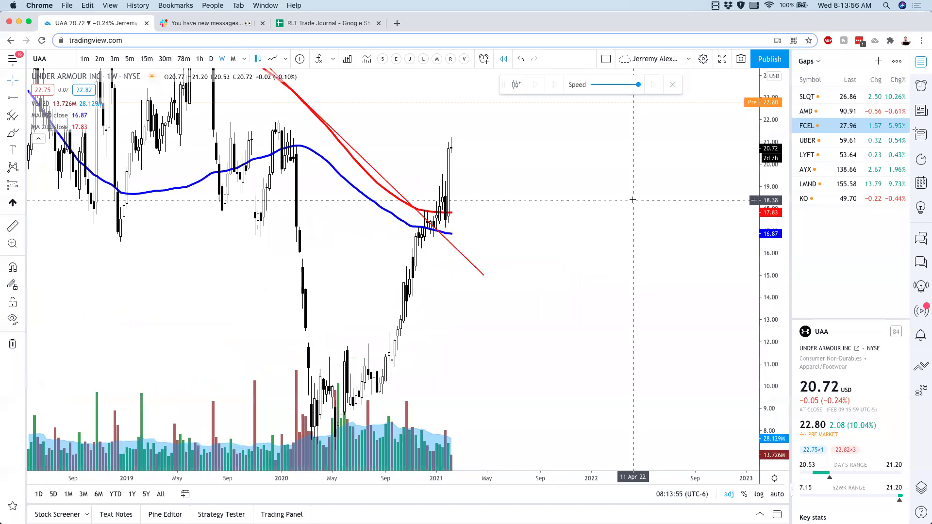
{"action": "key", "text": "alt+w"}
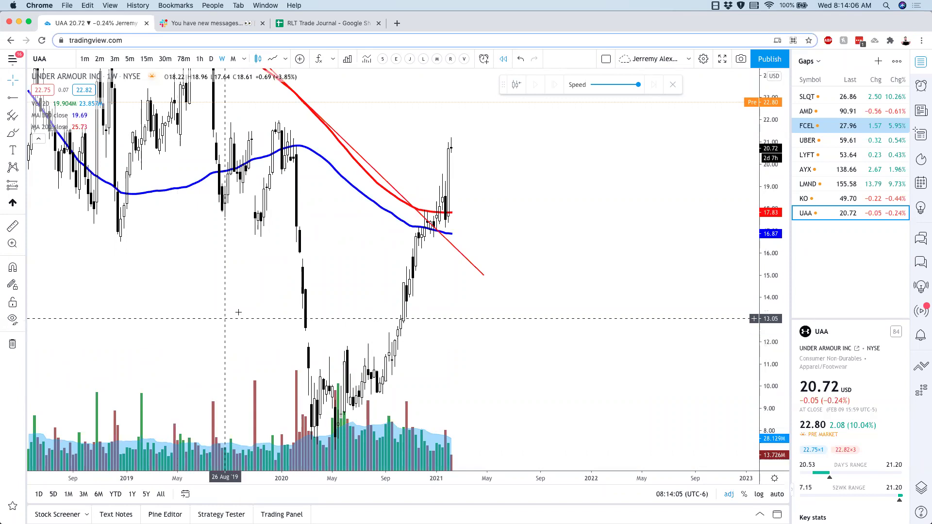
Bring up RDFN on the daily chart and add it to the Gaps watchlist.
{"action": "type", "text": "RDFN"}
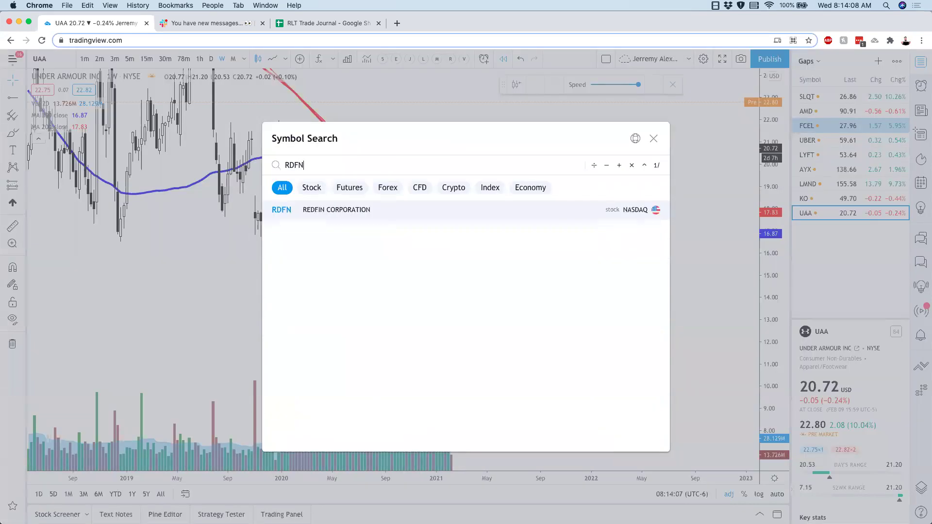
{"action": "key", "text": "Return"}
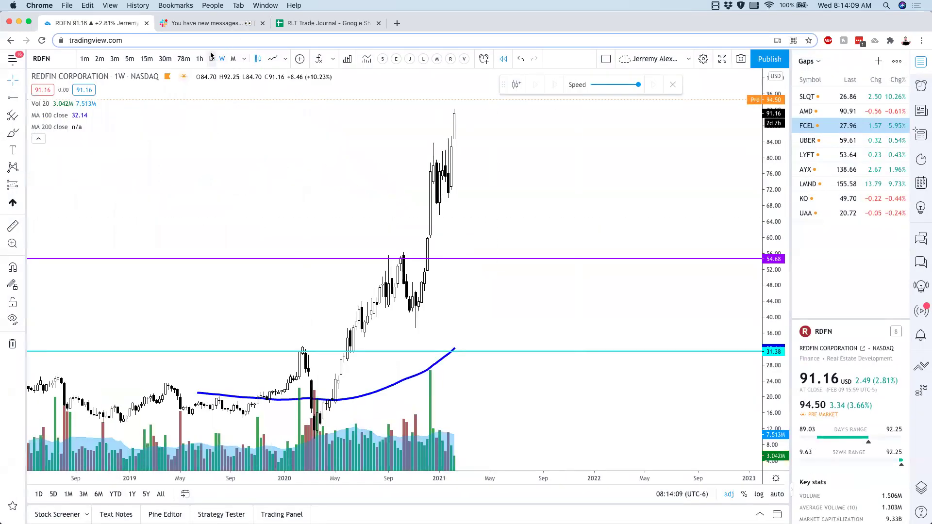
{"action": "left_click", "coordinate": [211, 58]}
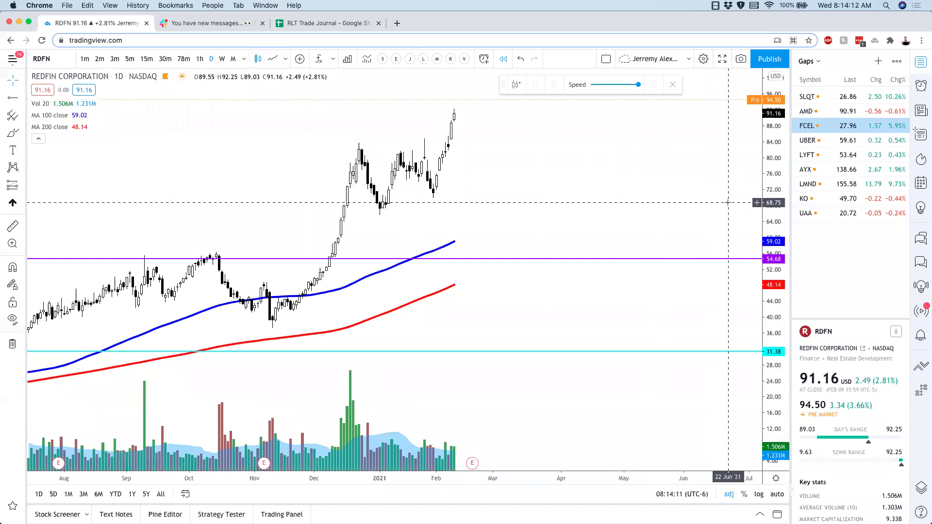
{"action": "left_click_drag", "start_coordinate": [785, 189], "coordinate": [784, 196]}
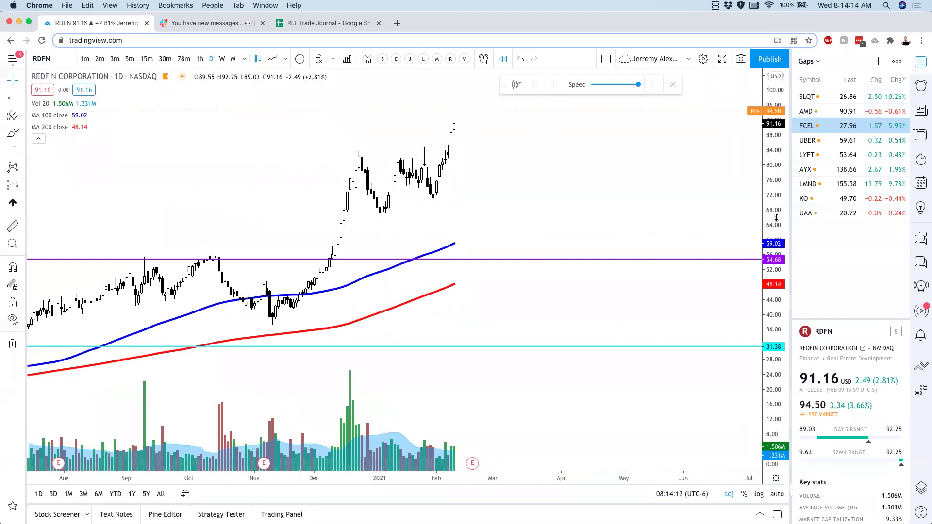
{"action": "left_click_drag", "start_coordinate": [715, 204], "coordinate": [715, 219]}
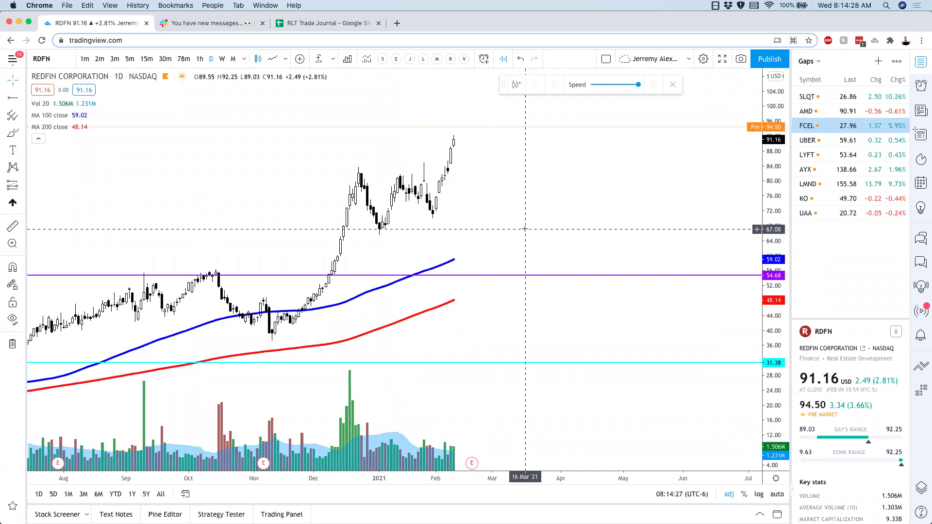
{"action": "key", "text": "alt+w"}
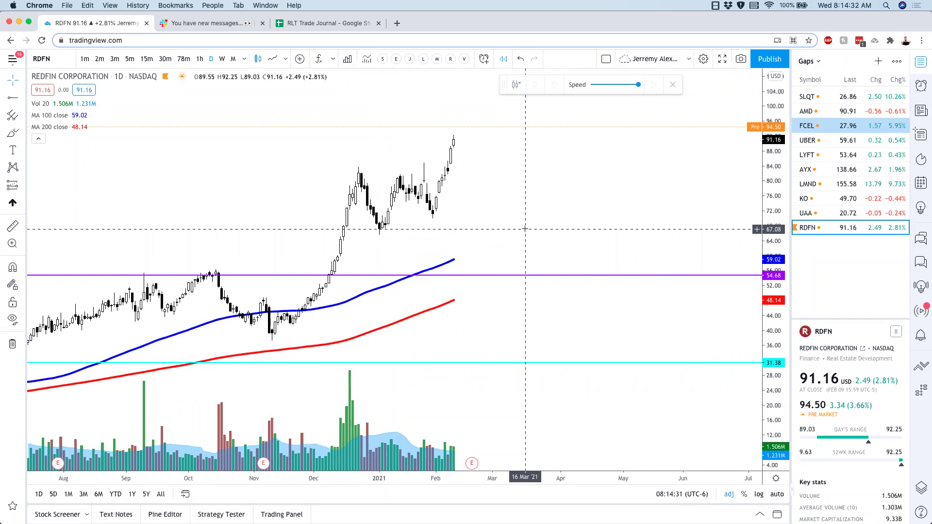
Search for the ticker UAVS and bring up the AgEagle Aerial Systems daily chart.
{"action": "type", "text": "UVAS"}
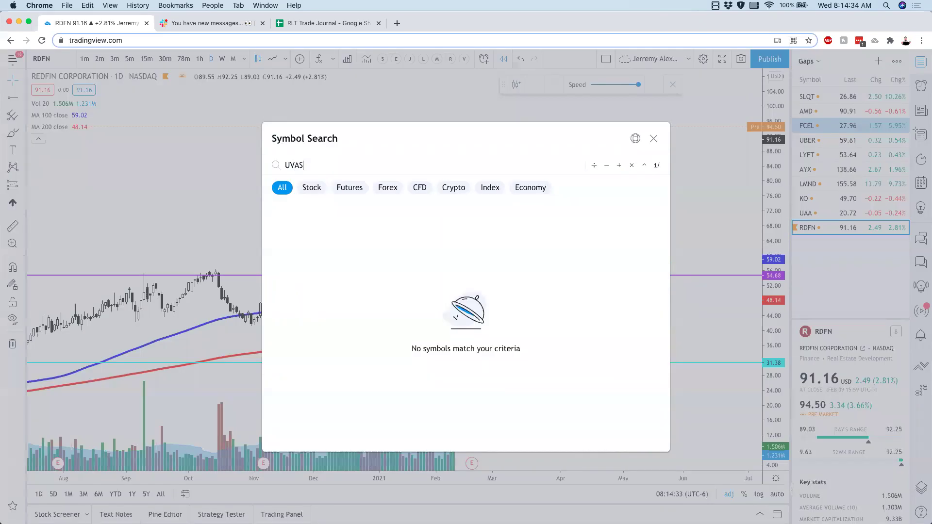
{"action": "key", "text": "BackSpace"}
{"action": "key", "text": "BackSpace"}
{"action": "key", "text": "BackSpace"}
{"action": "type", "text": "AVS"}
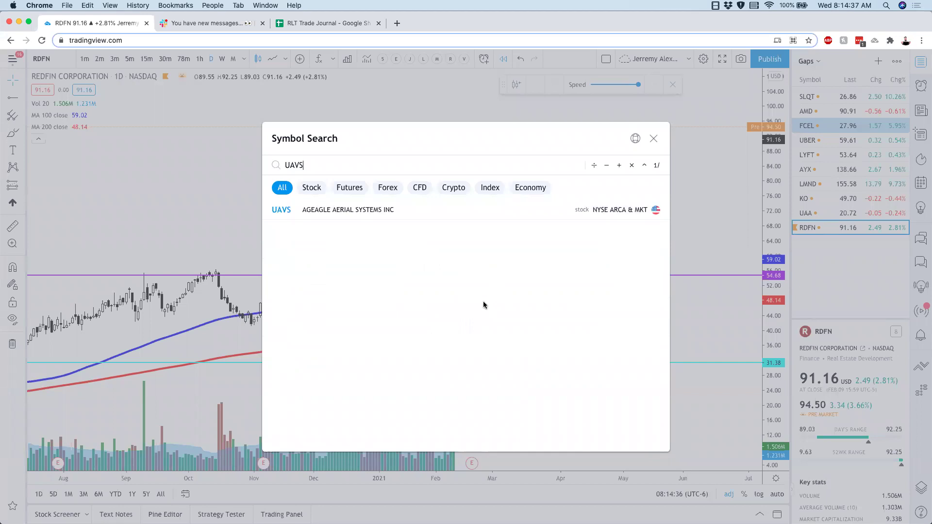
{"action": "left_click", "coordinate": [359, 215]}
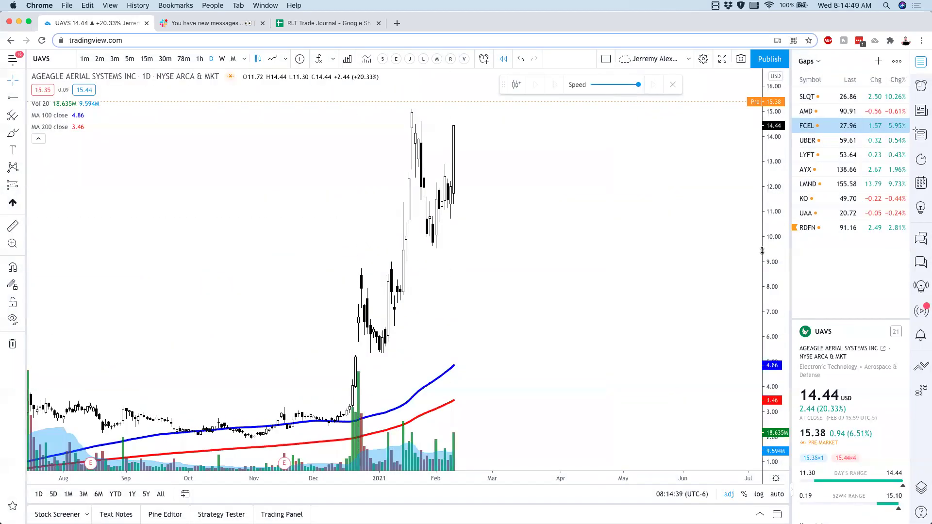
Examine the UAVS price history on the weekly and monthly charts, with automatic price scaling on the monthly one.
{"action": "scroll", "coordinate": [541, 165], "scroll_direction": "up", "scroll_amount": 3}
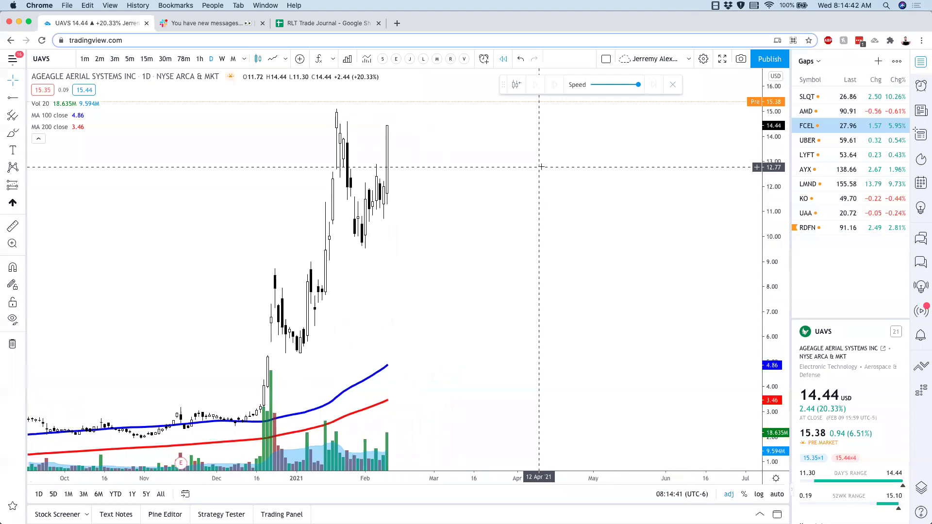
{"action": "left_click", "coordinate": [223, 59]}
{"action": "scroll", "coordinate": [395, 187], "scroll_direction": "down", "scroll_amount": 4}
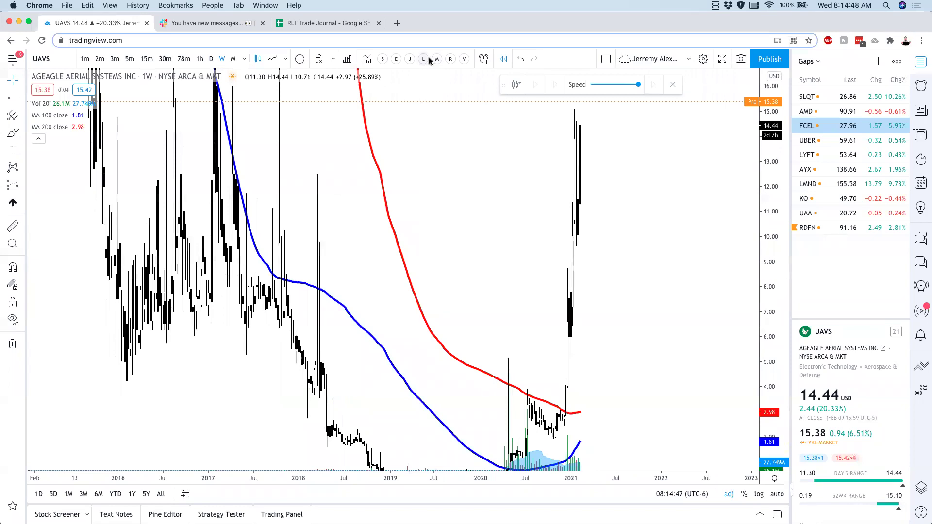
{"action": "left_click", "coordinate": [234, 59]}
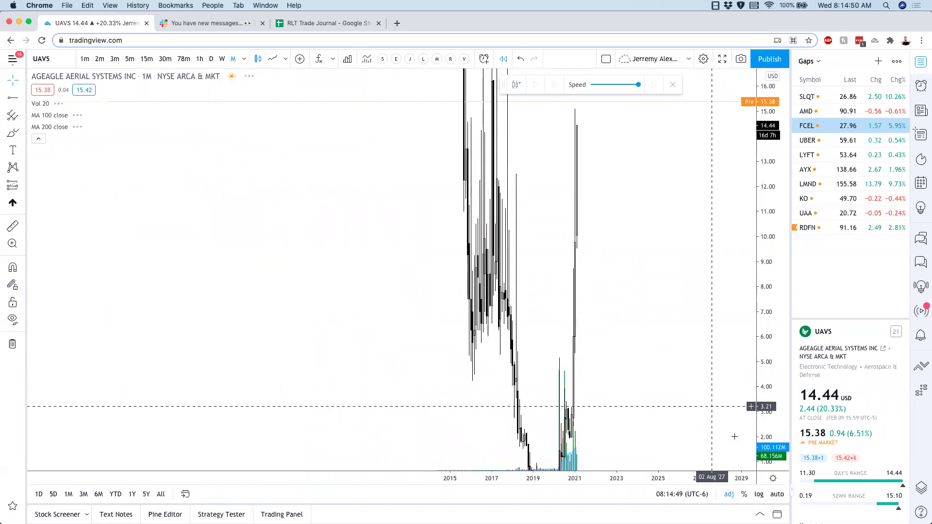
{"action": "left_click", "coordinate": [774, 493]}
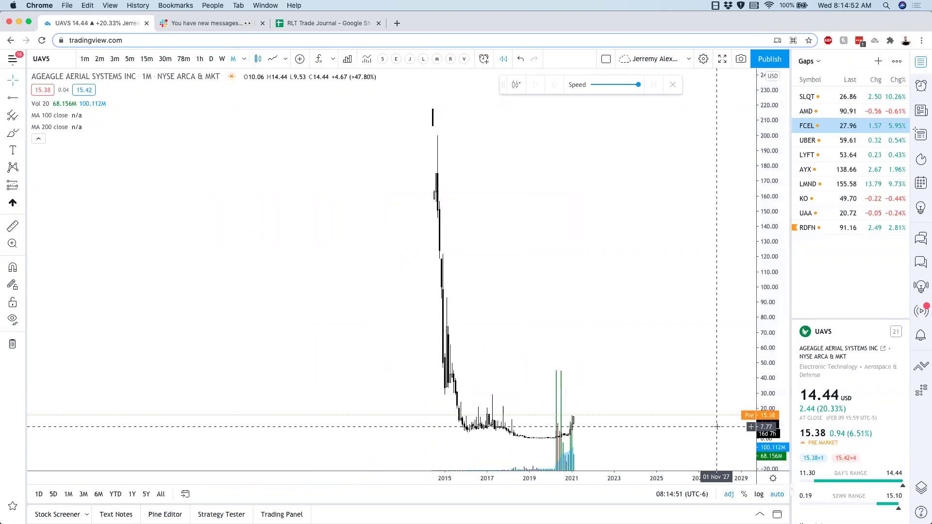
{"action": "left_click_drag", "start_coordinate": [785, 423], "coordinate": [700, 298]}
{"action": "scroll", "coordinate": [700, 297], "scroll_direction": "up", "scroll_amount": 2}
{"action": "left_click_drag", "start_coordinate": [723, 340], "coordinate": [638, 238]}
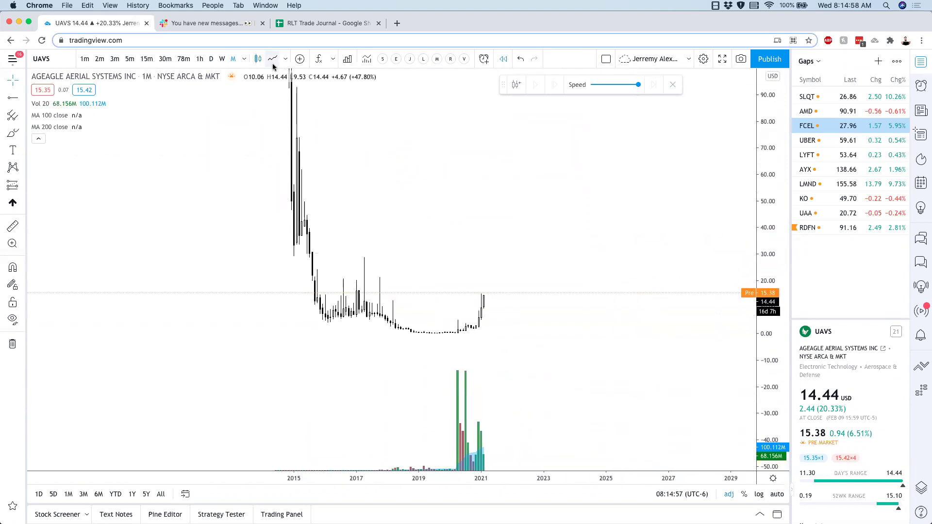
Return UAVS to the daily chart and reset its scale to fit the recent candles.
{"action": "left_click", "coordinate": [210, 58]}
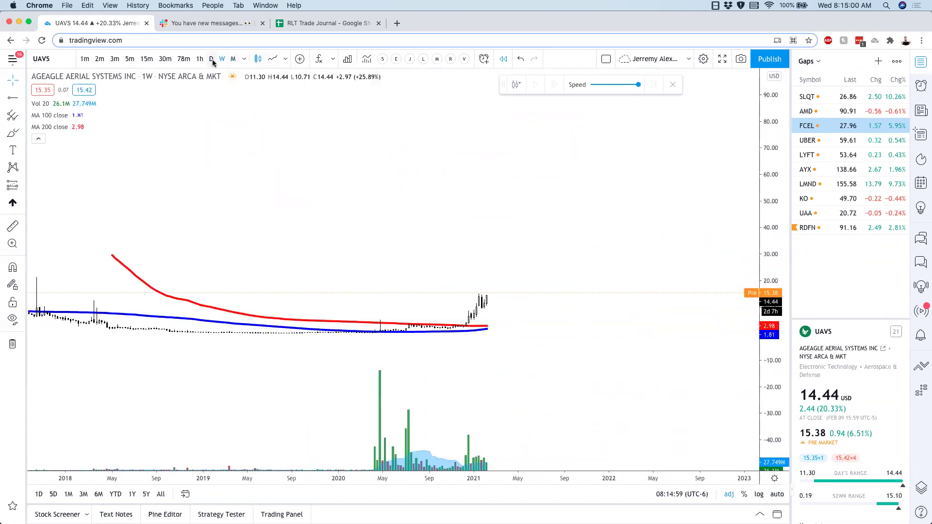
{"action": "key", "text": "alt+r"}
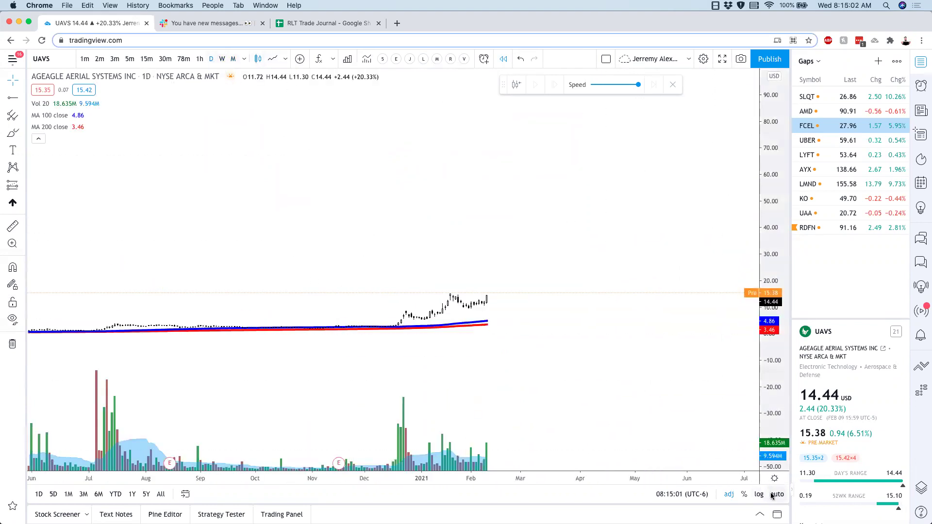
{"action": "scroll", "coordinate": [655, 365], "scroll_direction": "up", "scroll_amount": 2}
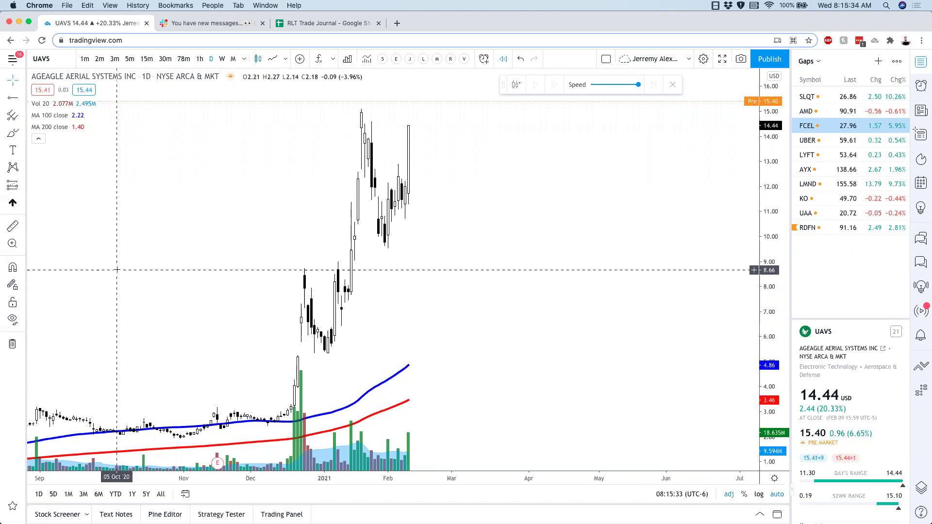
Bring up CGIX (Cancer Genetics Inc) and examine its daily and weekly charts, auto-scaling the weekly prices.
{"action": "type", "text": "CGIX"}
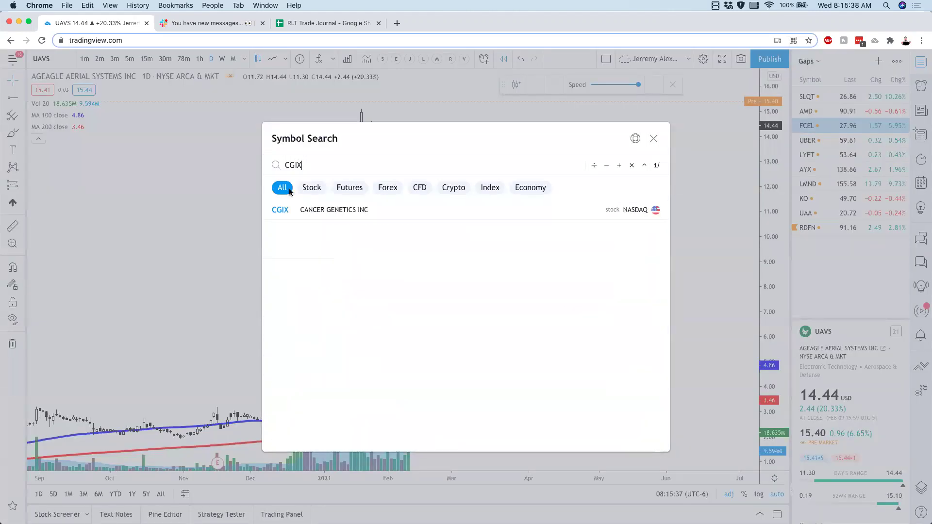
{"action": "left_click", "coordinate": [371, 211]}
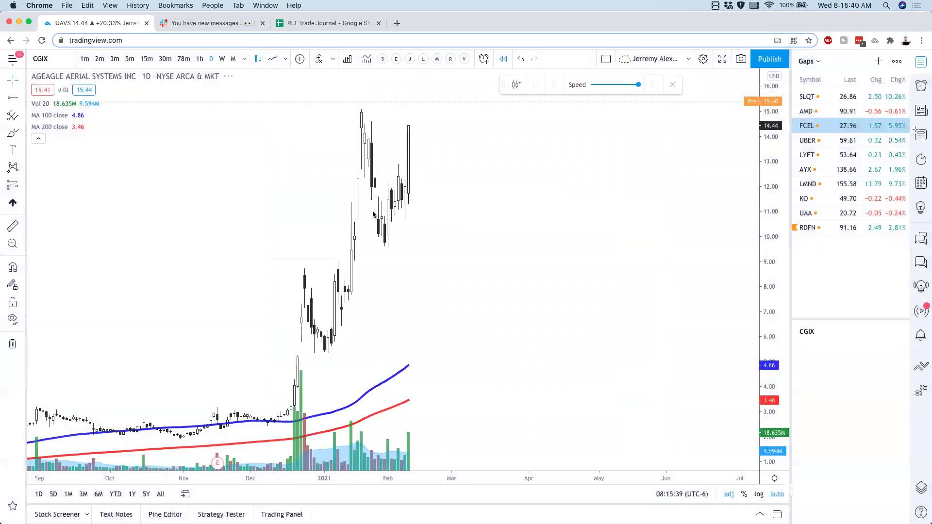
{"action": "left_click_drag", "start_coordinate": [763, 171], "coordinate": [730, 242]}
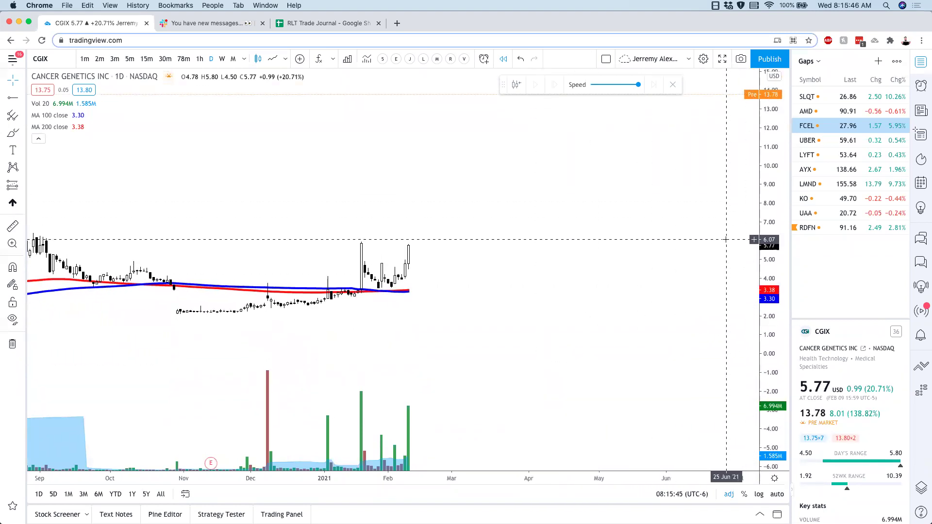
{"action": "scroll", "coordinate": [652, 195], "scroll_direction": "down", "scroll_amount": 5}
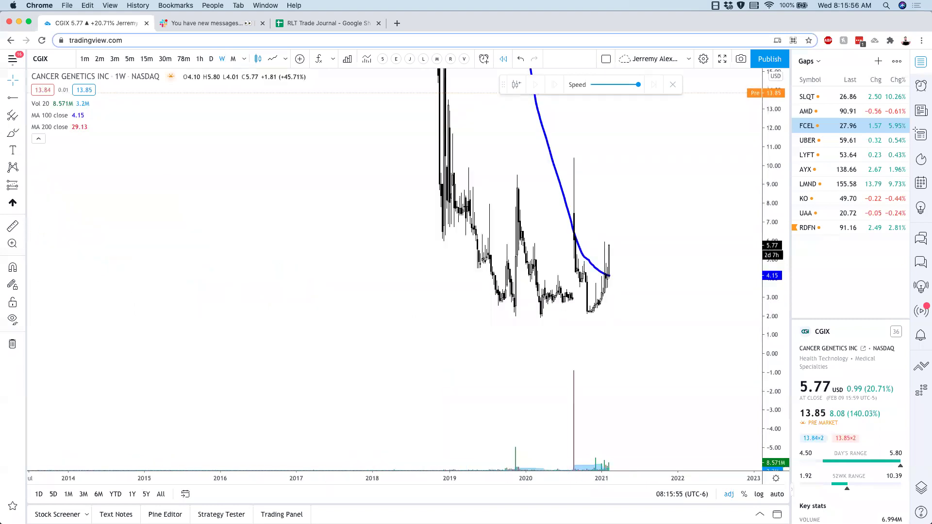
{"action": "left_click", "coordinate": [777, 494]}
{"action": "scroll", "coordinate": [730, 450], "scroll_direction": "up", "scroll_amount": 5}
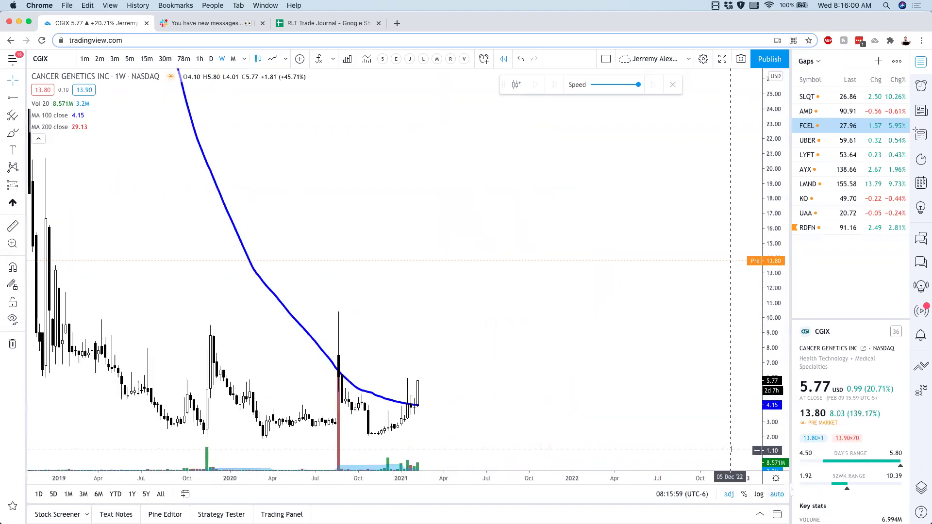
{"action": "scroll", "coordinate": [730, 450], "scroll_direction": "up", "scroll_amount": 1}
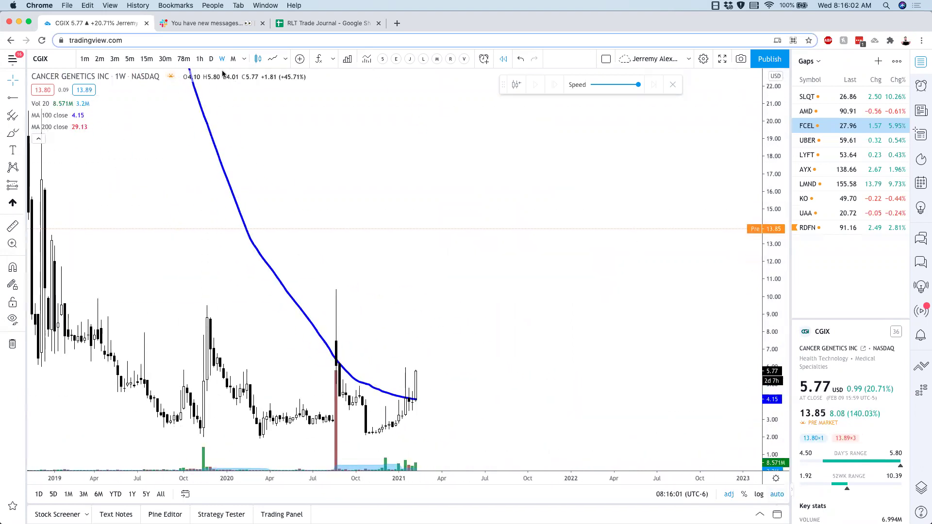
Check CGIX on the daily and 5-minute charts and add it to the Gaps watchlist.
{"action": "left_click", "coordinate": [211, 58]}
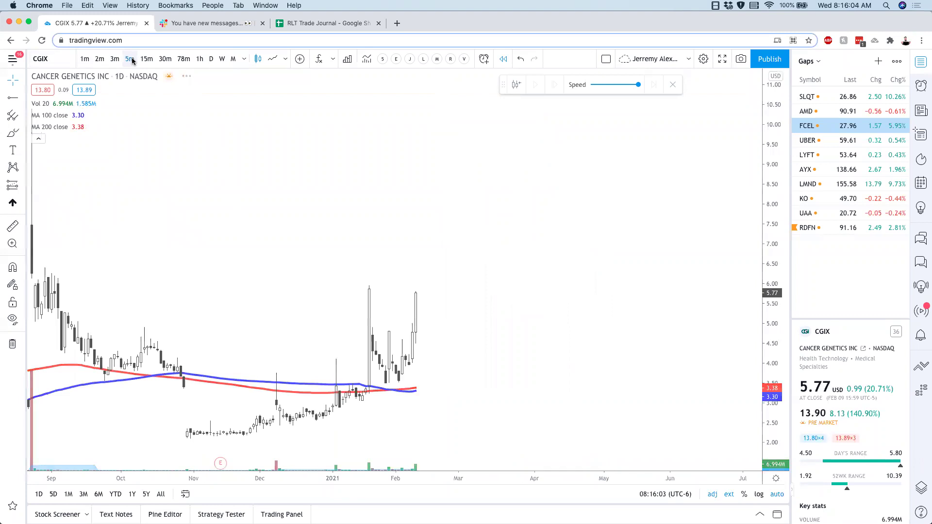
{"action": "left_click", "coordinate": [131, 59]}
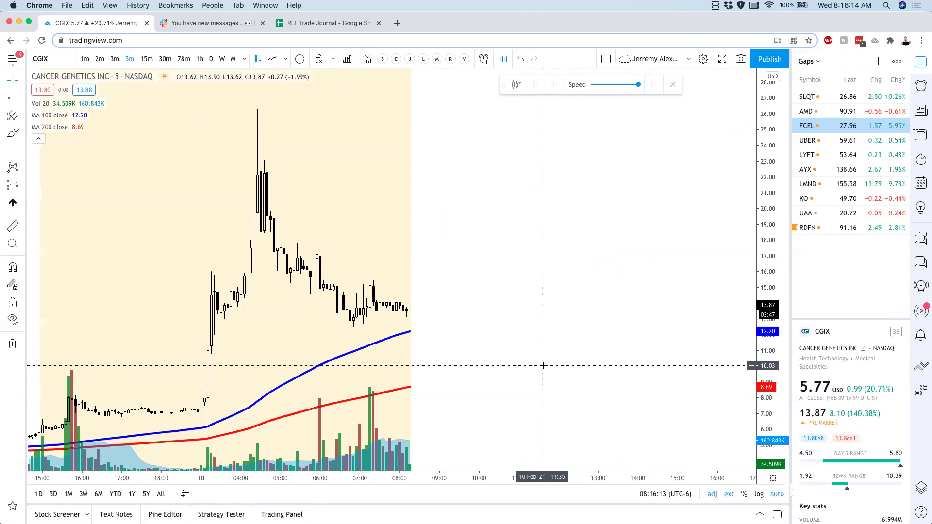
{"action": "key", "text": "alt+w"}
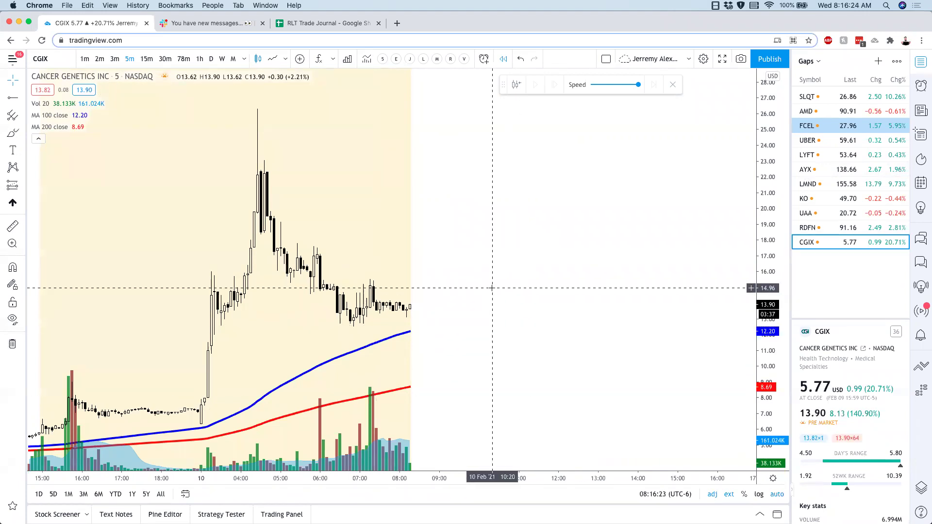
Bring up NTWN (Newtown Lane Marketing) and examine its 5-minute and daily charts over a wider price range.
{"action": "type", "text": "NTWN"}
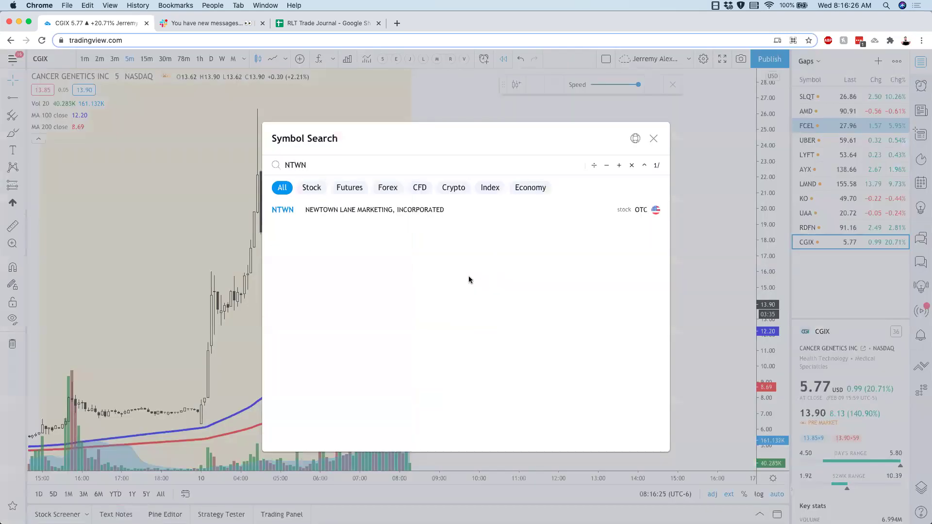
{"action": "left_click", "coordinate": [368, 214]}
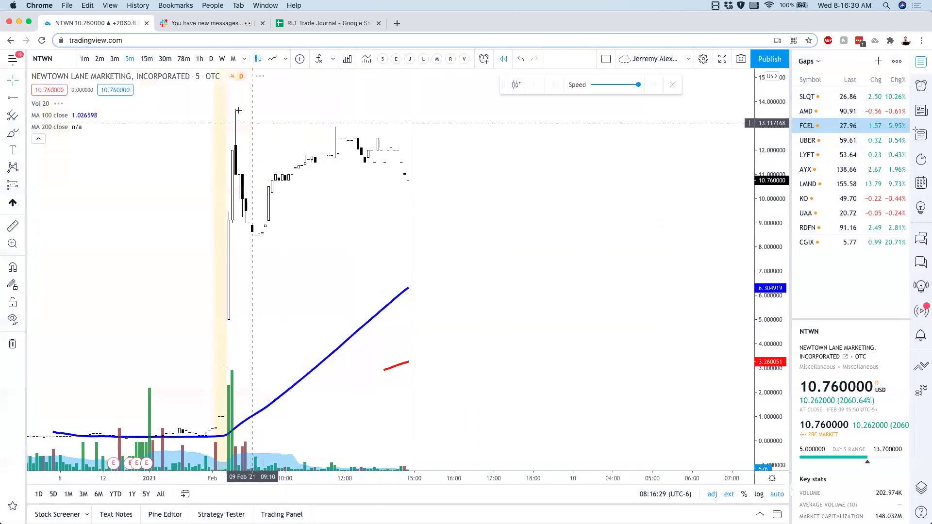
{"action": "left_click", "coordinate": [210, 59]}
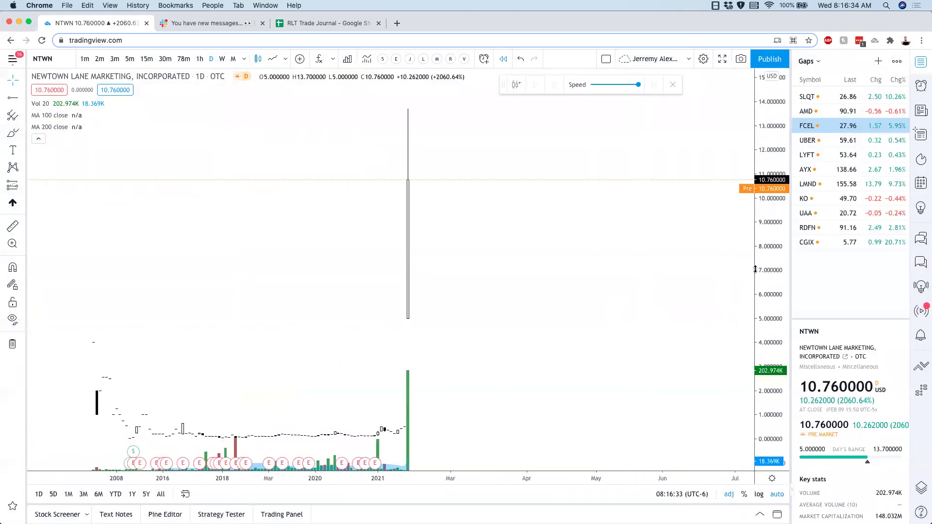
{"action": "left_click_drag", "start_coordinate": [756, 290], "coordinate": [763, 389]}
{"action": "left_click_drag", "start_coordinate": [634, 380], "coordinate": [633, 365]}
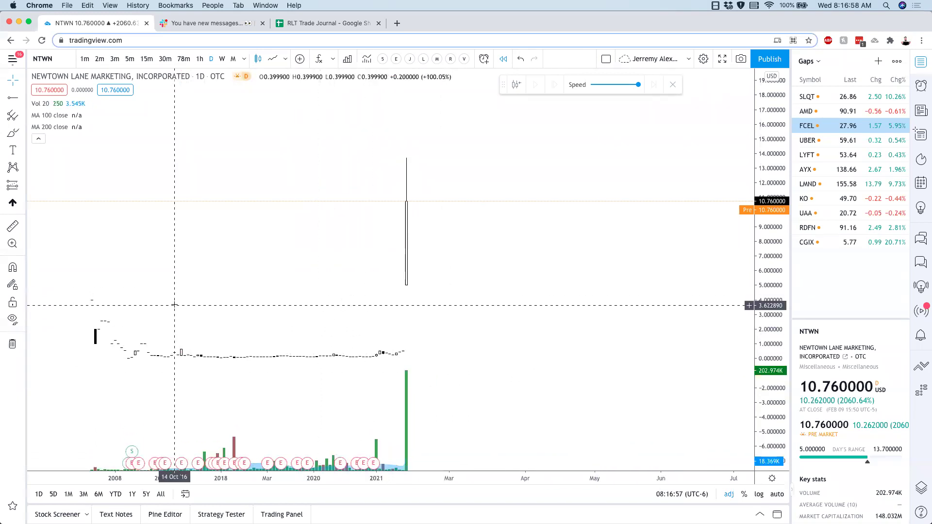
{"action": "scroll", "coordinate": [402, 286], "scroll_direction": "up", "scroll_amount": 1}
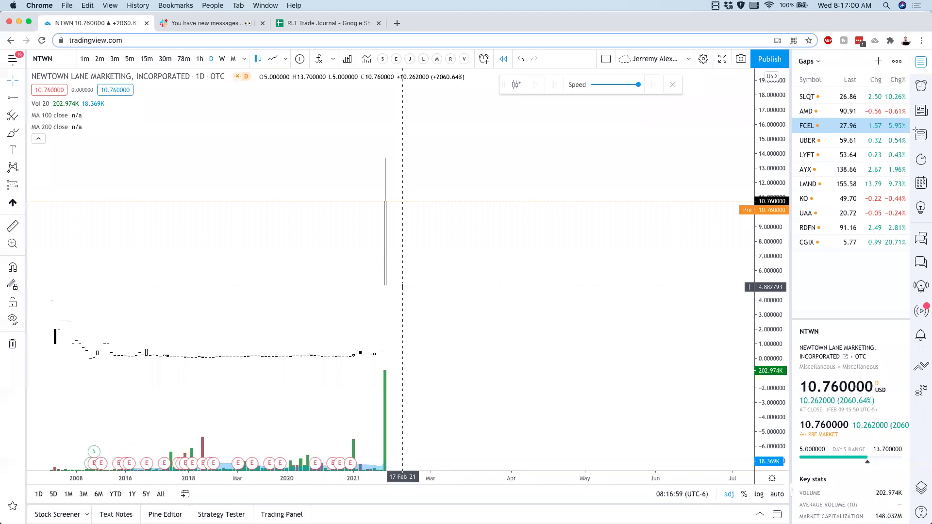
{"action": "scroll", "coordinate": [403, 287], "scroll_direction": "down", "scroll_amount": 1}
{"action": "left_click", "coordinate": [13, 133]}
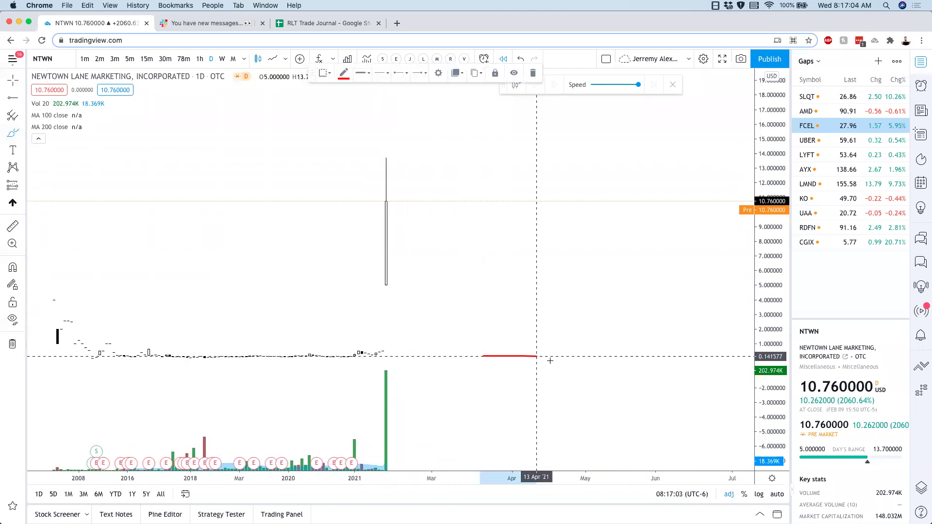
{"action": "left_click", "coordinate": [521, 59]}
{"action": "left_click", "coordinate": [12, 80]}
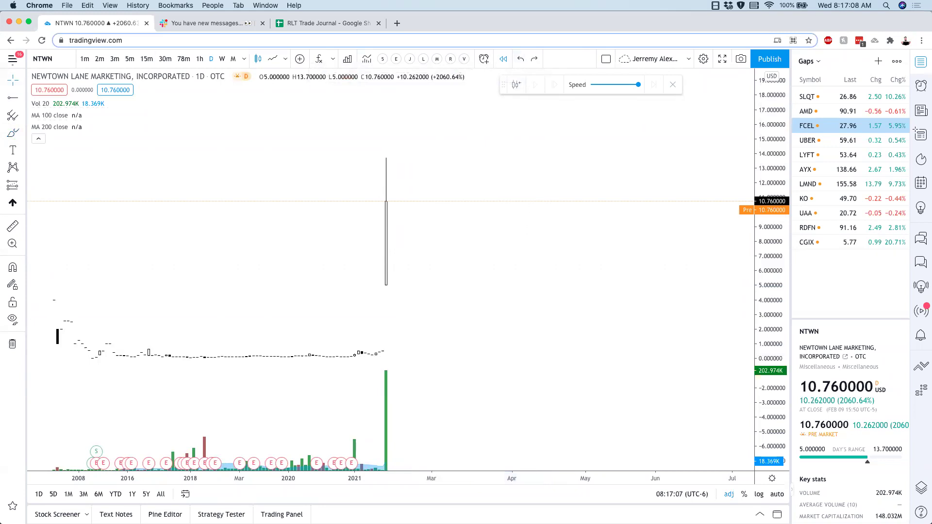
Bring up CSCO (Cisco Systems) on the weekly chart, showing price history back to 2018.
{"action": "type", "text": "CSCO"}
{"action": "key", "text": "Return"}
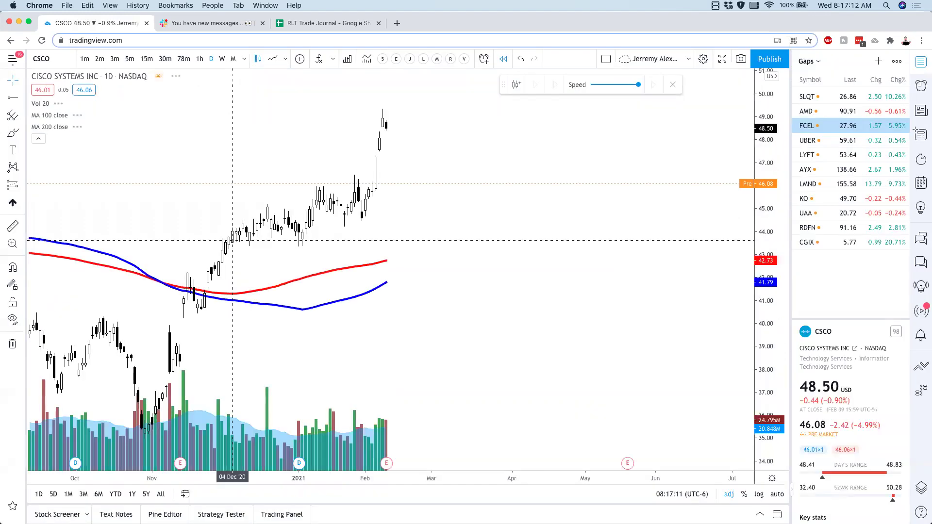
{"action": "left_click", "coordinate": [222, 59]}
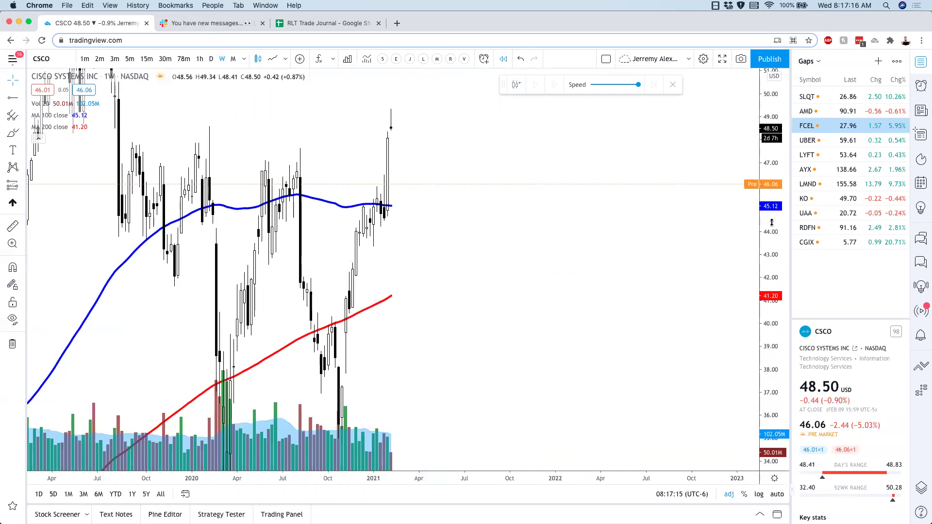
{"action": "scroll", "coordinate": [631, 345], "scroll_direction": "down", "scroll_amount": 3}
{"action": "scroll", "coordinate": [631, 345], "scroll_direction": "down", "scroll_amount": 2}
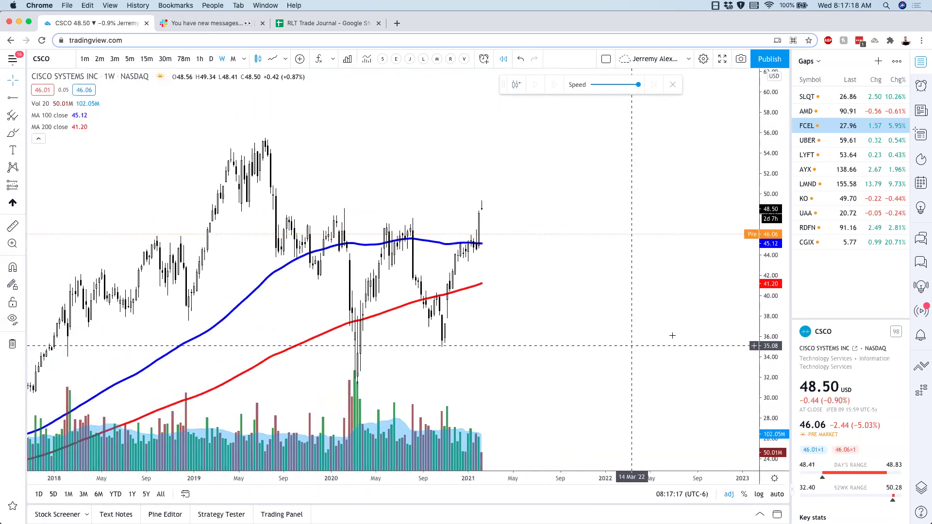
Draw a horizontal ray at about 45.21 on the CSCO weekly chart, starting in June 2018, and apply the purple Target template.
{"action": "key", "text": "alt+h"}
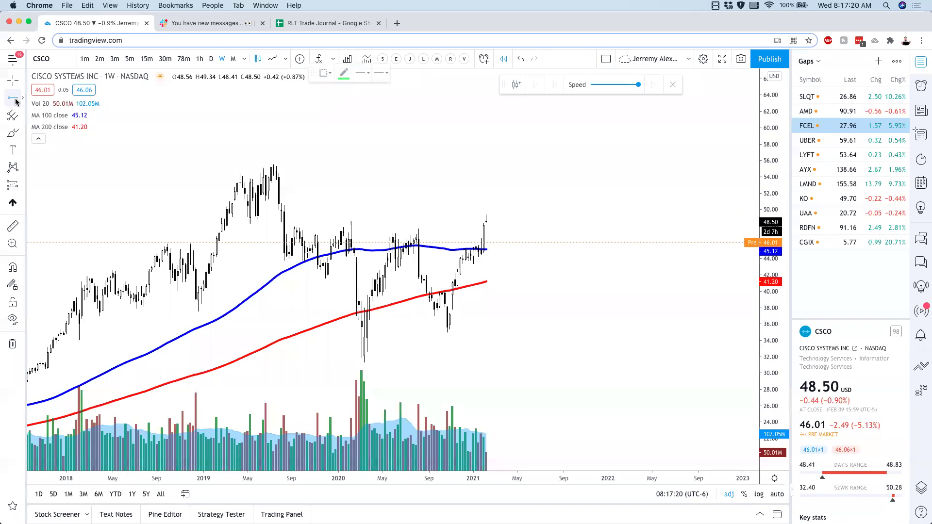
{"action": "left_click", "coordinate": [123, 248]}
{"action": "right_click", "coordinate": [130, 251]}
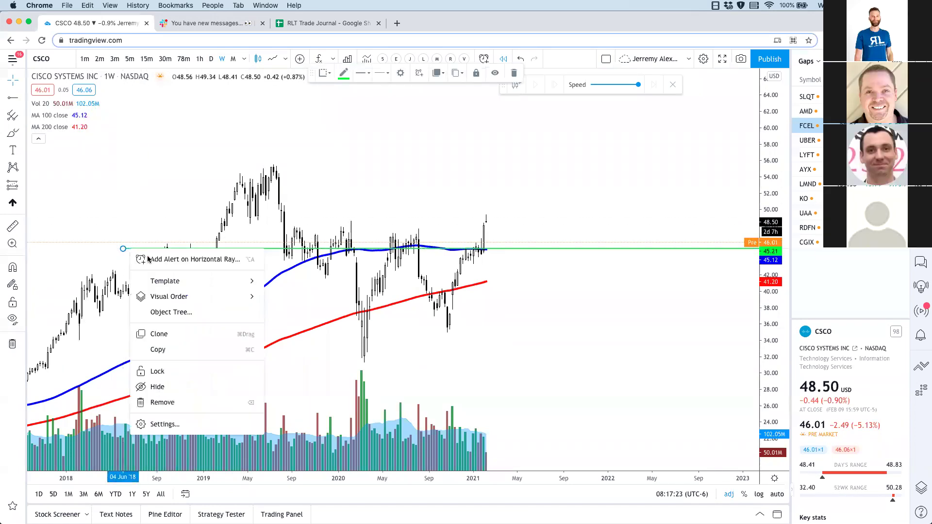
{"action": "mouse_move", "coordinate": [165, 281]}
{"action": "left_click", "coordinate": [297, 499]}
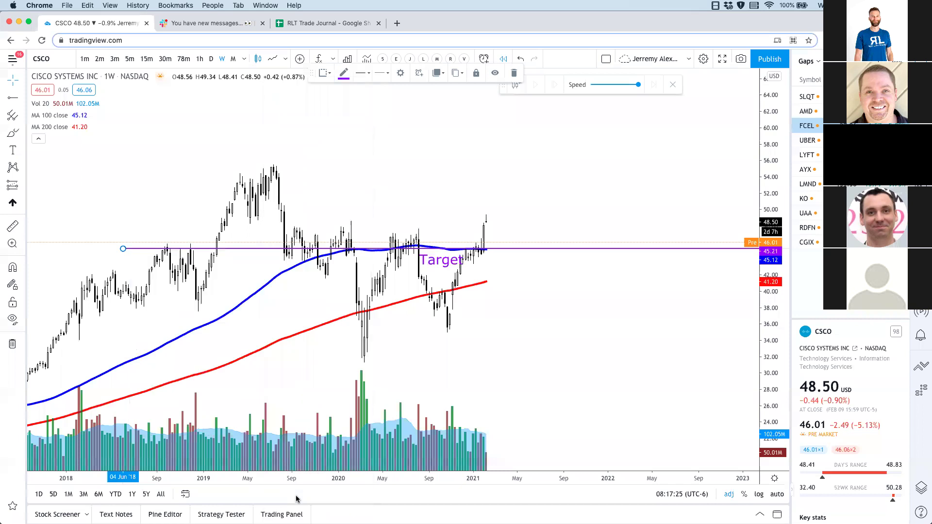
Change the horizontal ray's text to "100 SMA on a weekly" and align it to the right.
{"action": "right_click", "coordinate": [447, 254]}
{"action": "left_click", "coordinate": [500, 432]}
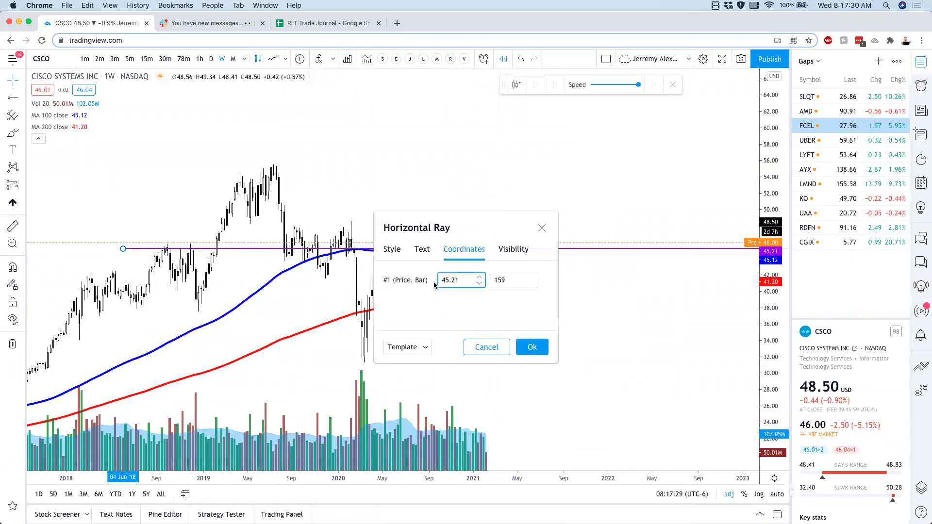
{"action": "left_click", "coordinate": [422, 249]}
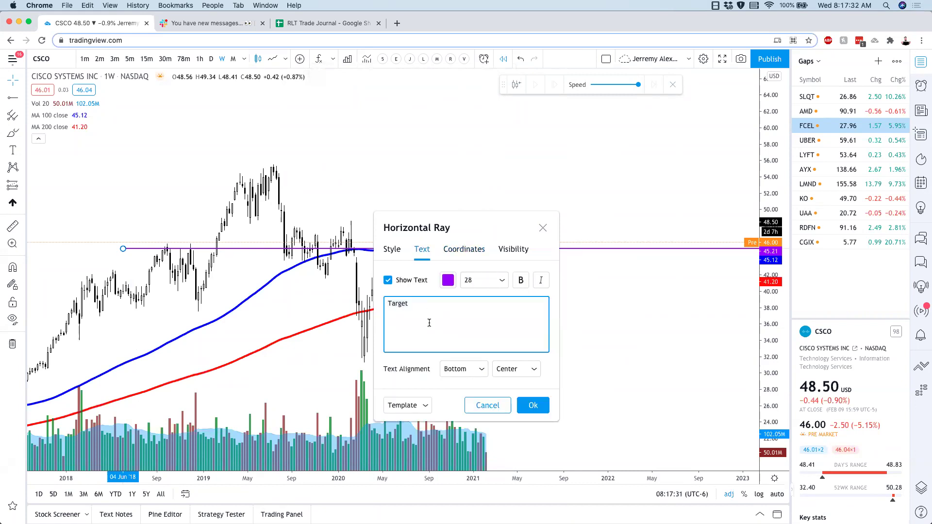
{"action": "key", "text": "super+a"}
{"action": "type", "text": "100 SMA on a weekly"}
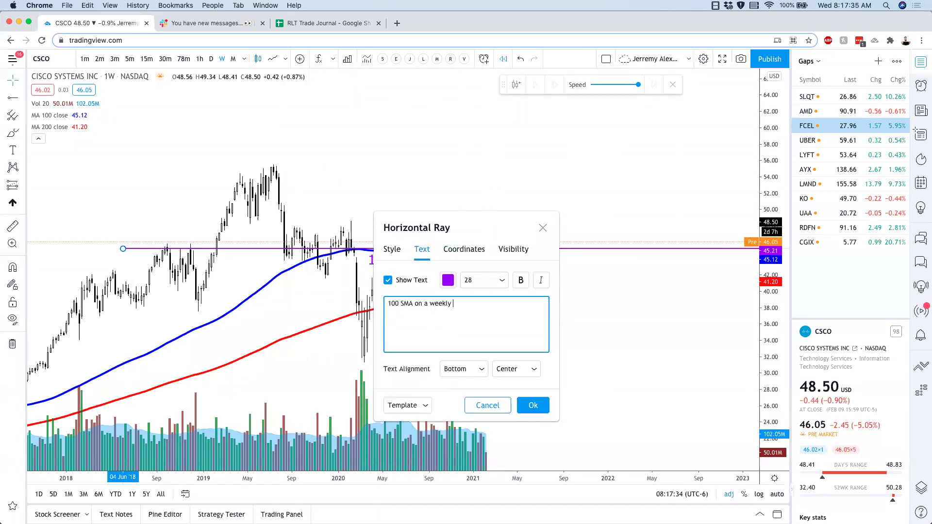
{"action": "left_click", "coordinate": [505, 368]}
{"action": "left_click", "coordinate": [510, 418]}
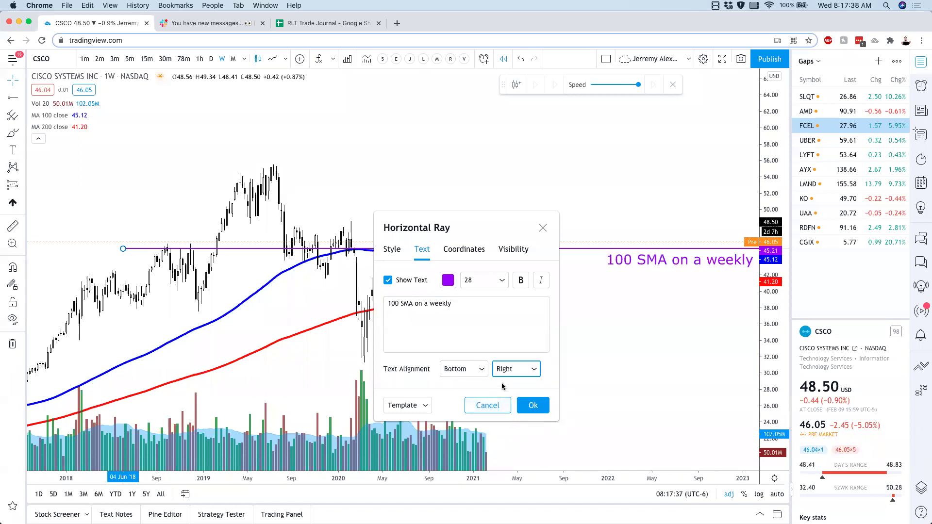
{"action": "left_click", "coordinate": [526, 408]}
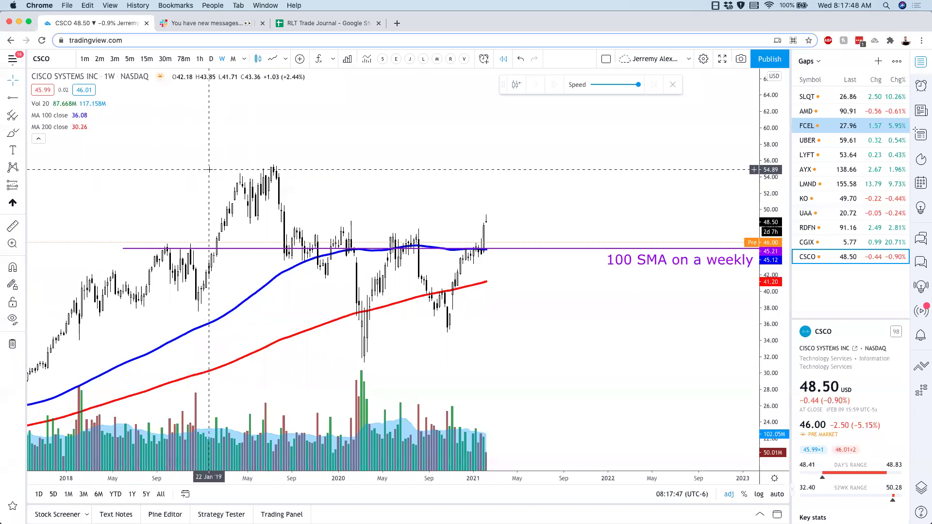
Bring up KNDI (Kandi Technologies), switch from the weekly to the daily chart, and examine the recent price action.
{"action": "type", "text": "KNDI"}
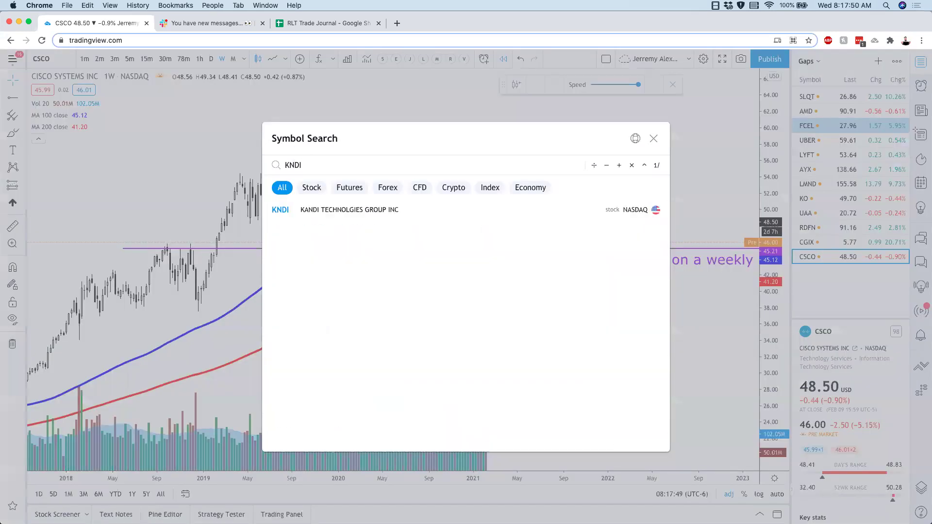
{"action": "key", "text": "Return"}
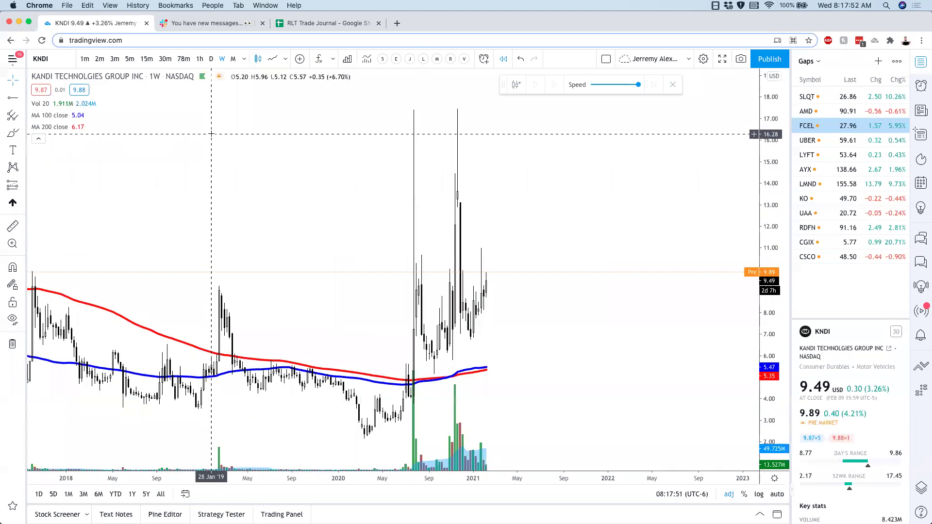
{"action": "left_click", "coordinate": [210, 58]}
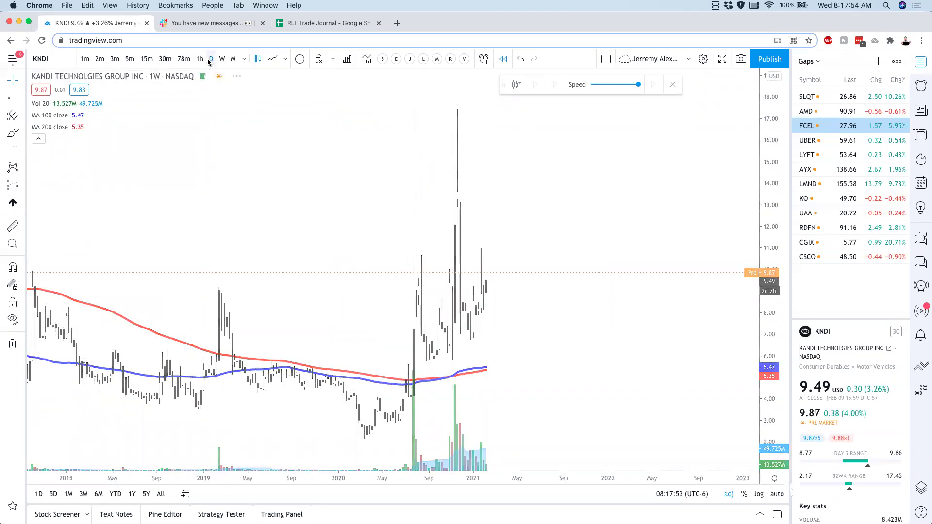
{"action": "scroll", "coordinate": [319, 207], "scroll_direction": "up", "scroll_amount": 3}
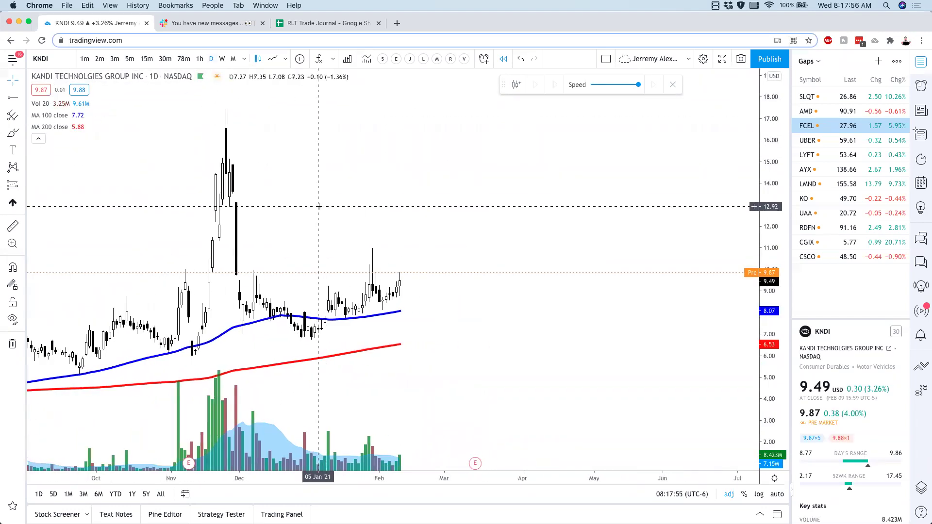
{"action": "left_click_drag", "start_coordinate": [765, 397], "coordinate": [766, 417]}
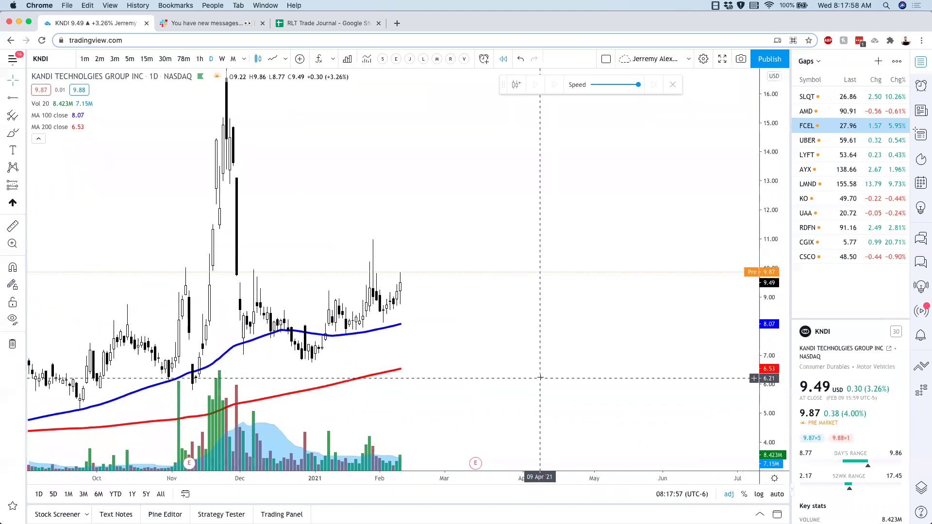
{"action": "left_click_drag", "start_coordinate": [541, 377], "coordinate": [583, 339]}
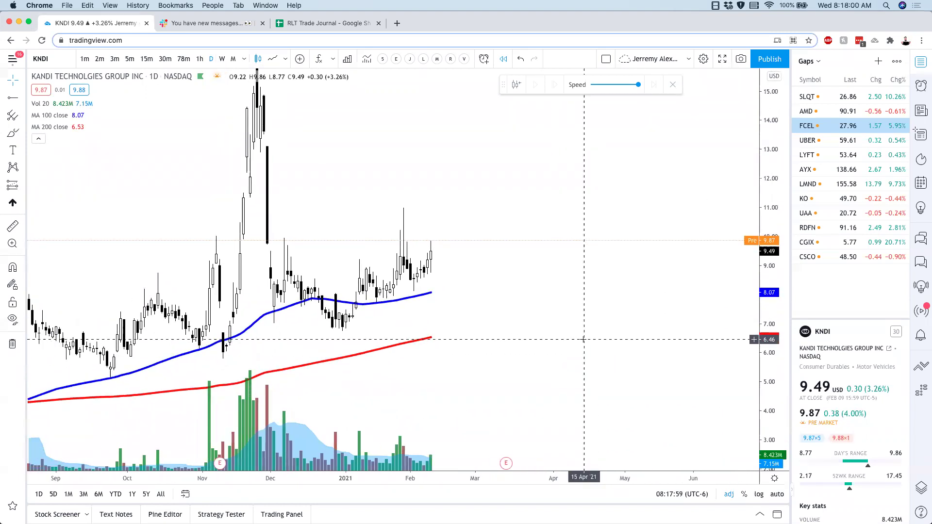
Bring up SPY on the daily chart and examine its trend over a wider price range.
{"action": "type", "text": "SPY"}
{"action": "key", "text": "Return"}
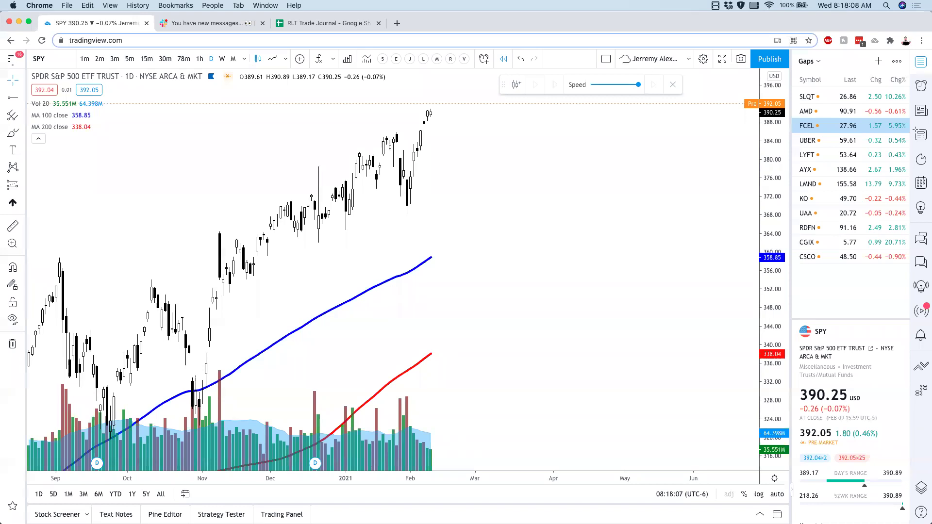
{"action": "left_click_drag", "start_coordinate": [780, 205], "coordinate": [699, 267]}
{"action": "scroll", "coordinate": [543, 241], "scroll_direction": "up", "scroll_amount": 1}
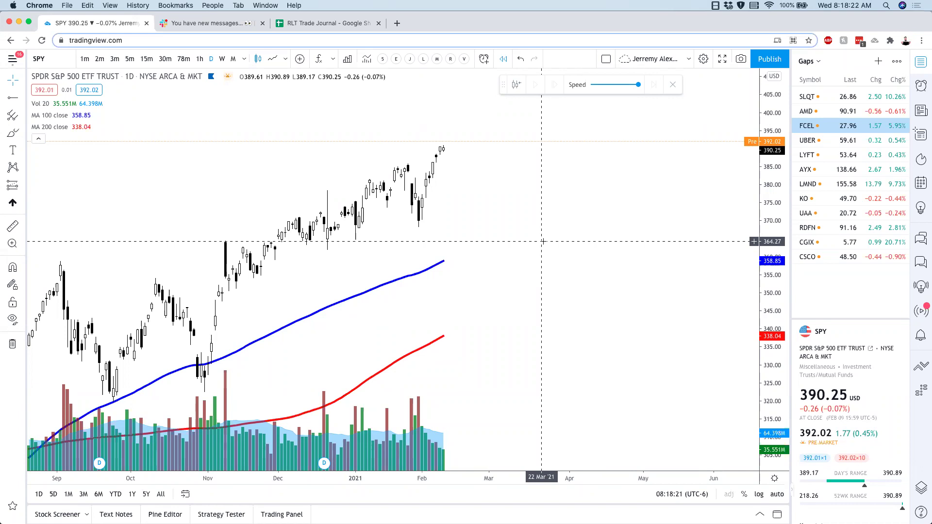
Bring up DKNG (DraftKings) on the daily chart.
{"action": "type", "text": "DKG"}
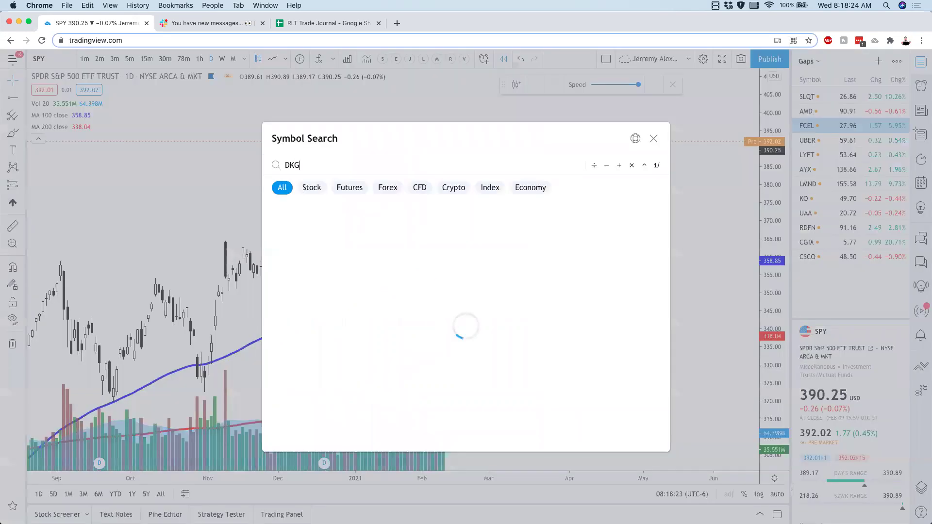
{"action": "key", "text": "Return"}
{"action": "type", "text": "DKNG"}
{"action": "key", "text": "Return"}
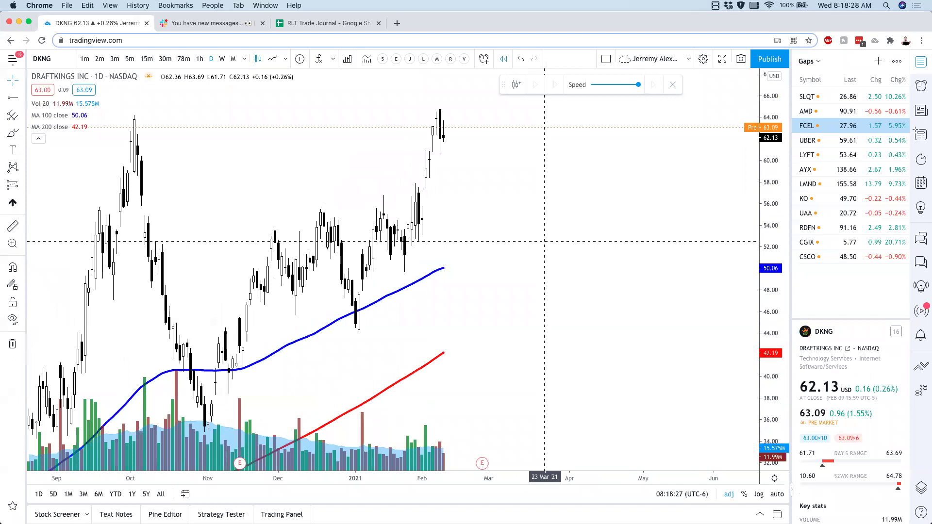
Bring up CLDR (Cloudera) and examine its daily chart over a wider price range.
{"action": "type", "text": "CLDR"}
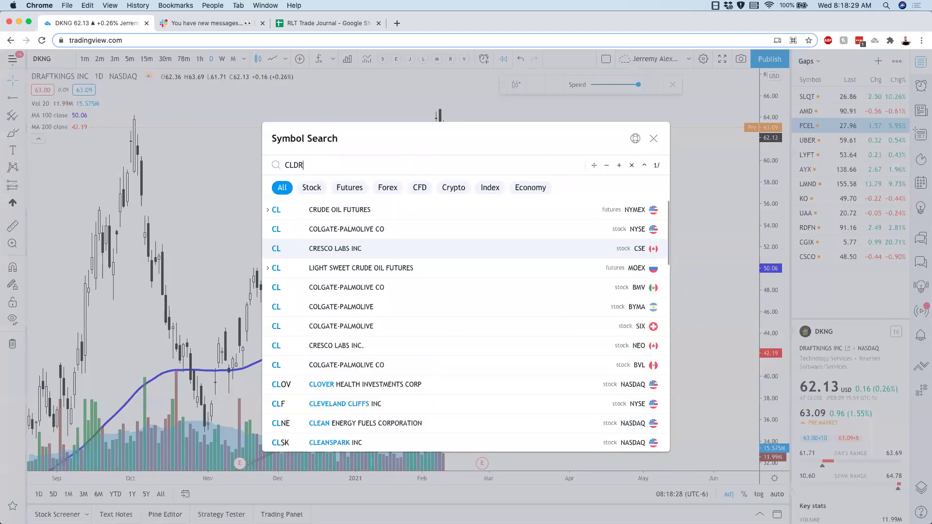
{"action": "key", "text": "Return"}
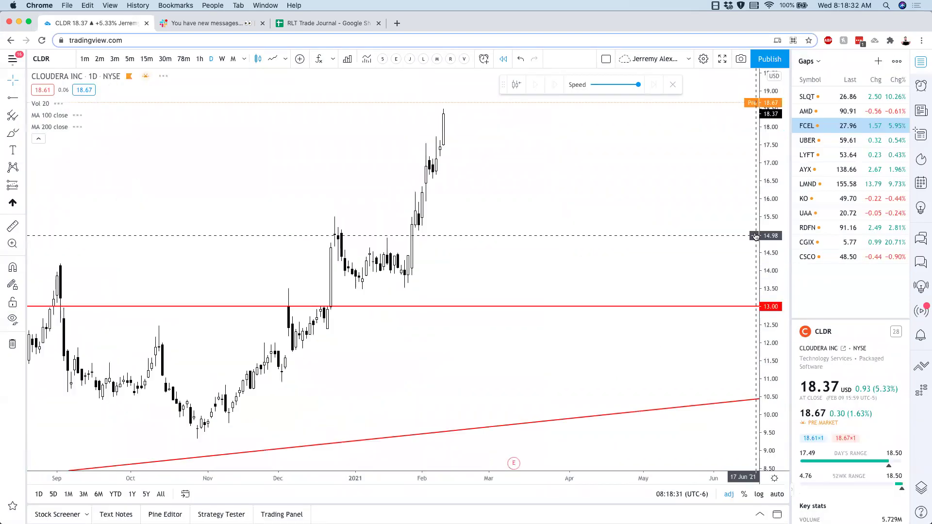
{"action": "left_click_drag", "start_coordinate": [769, 237], "coordinate": [771, 323]}
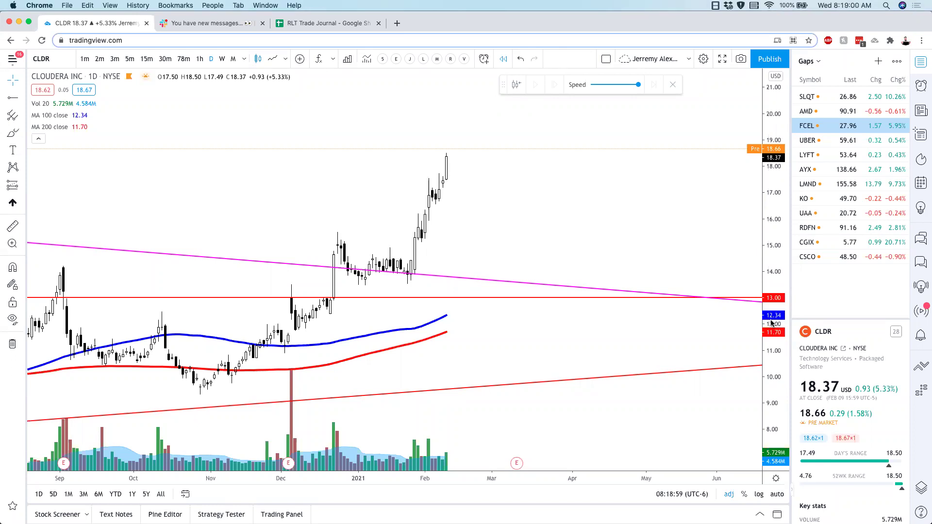
Glance at the RLT Trade Journal spreadsheet, return to TradingView, and examine VLDR (Velodyne Lidar) on the daily chart.
{"action": "left_click", "coordinate": [313, 24]}
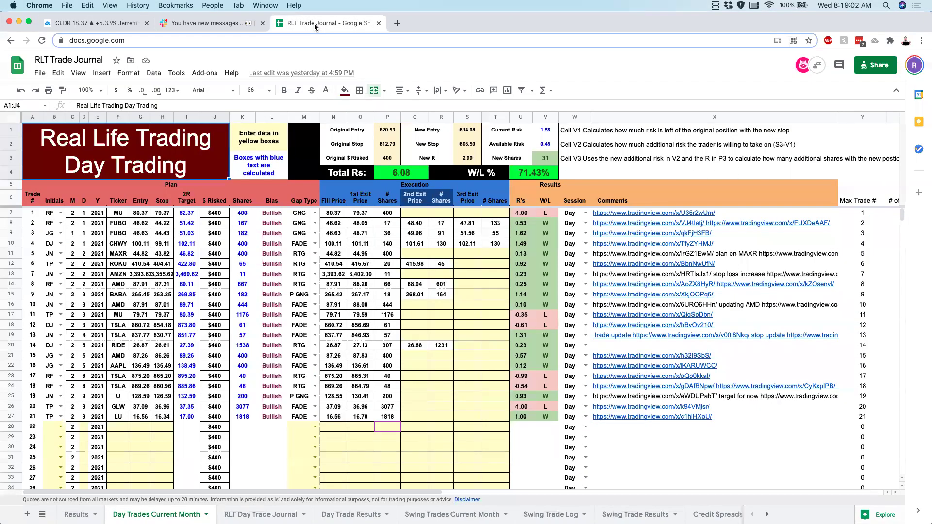
{"action": "left_click", "coordinate": [104, 25]}
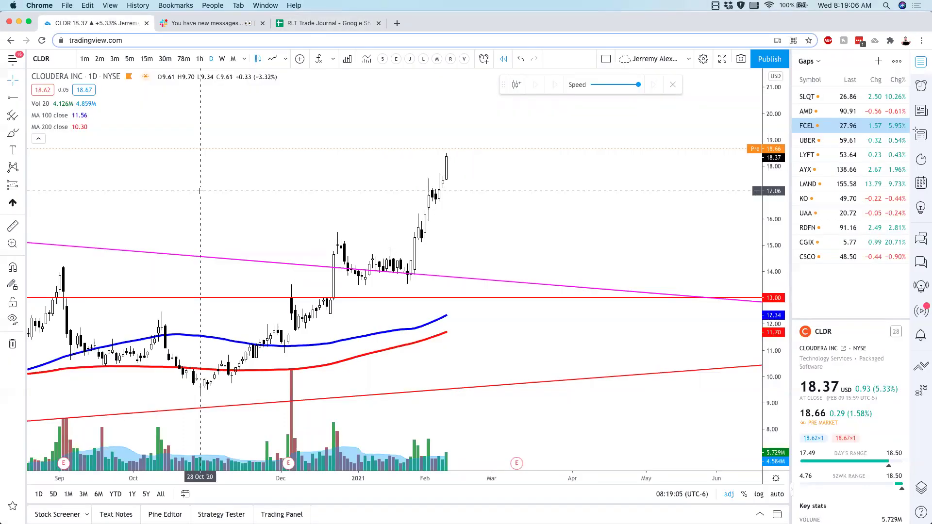
{"action": "type", "text": "VLDR"}
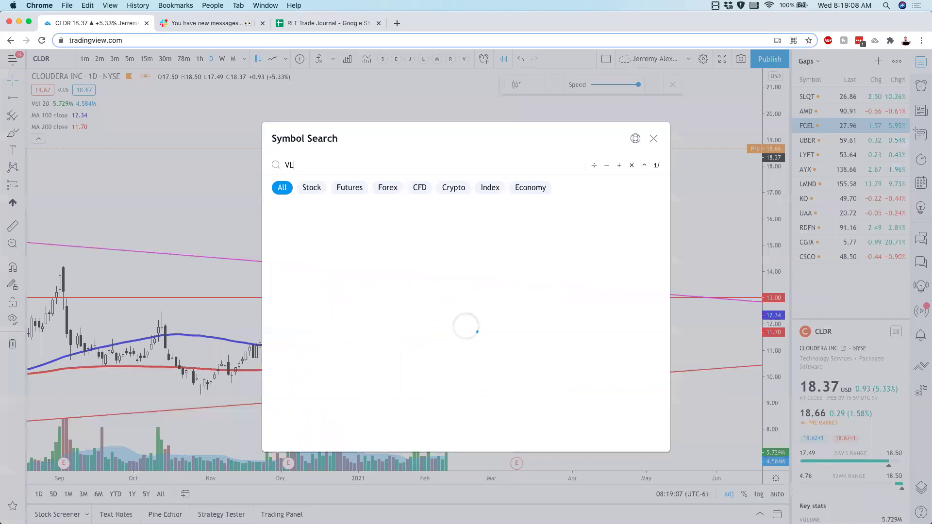
{"action": "left_click", "coordinate": [333, 214]}
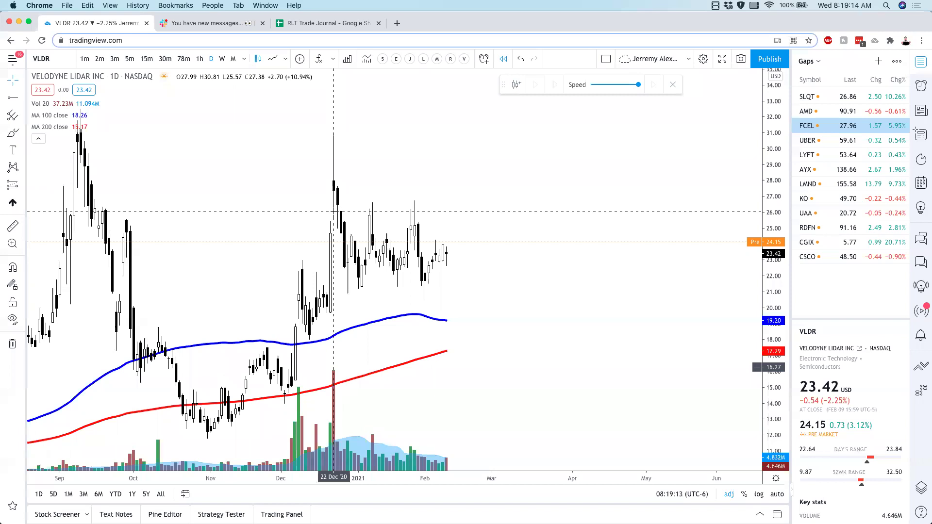
{"action": "scroll", "coordinate": [334, 213], "scroll_direction": "up", "scroll_amount": 2}
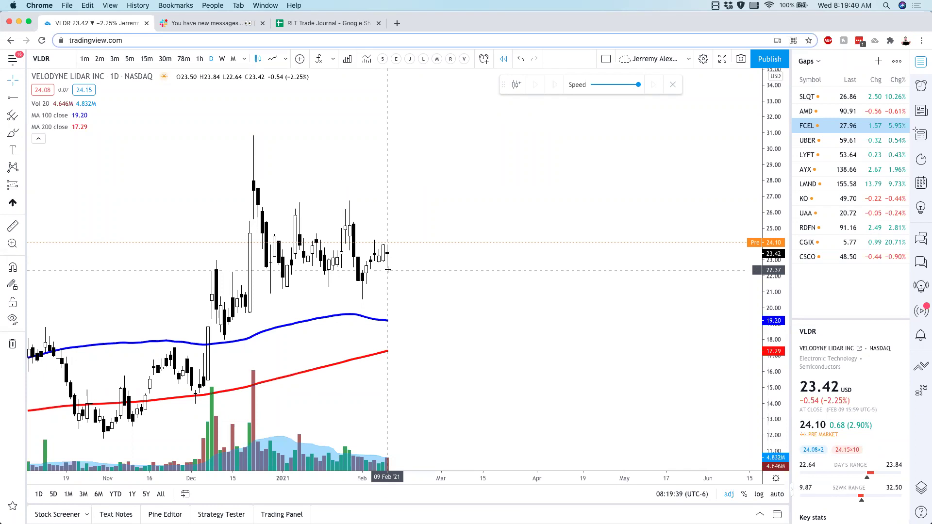
Bring up AYX (Alteryx) from the Gaps watchlist and examine its daily chart over a wider price range.
{"action": "key", "text": "Down"}
{"action": "key", "text": "Down"}
{"action": "key", "text": "Down"}
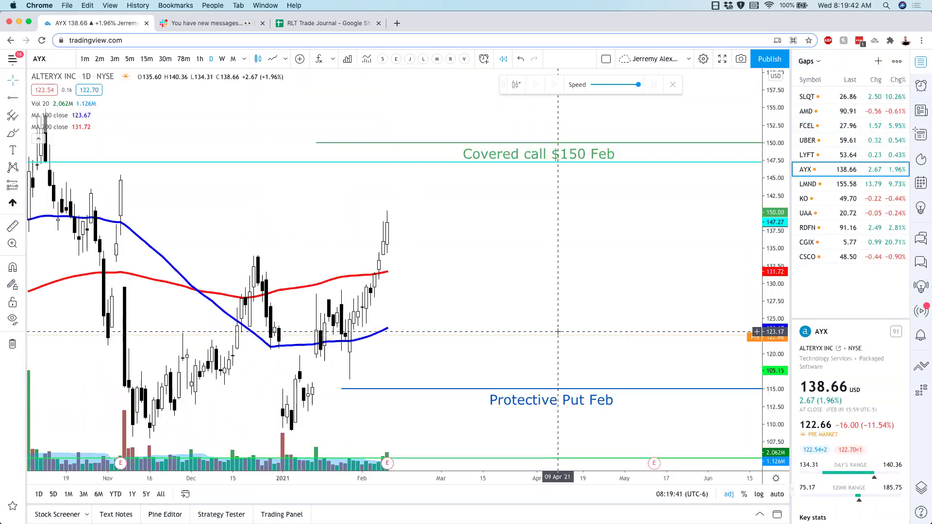
{"action": "left_click_drag", "start_coordinate": [757, 226], "coordinate": [755, 355]}
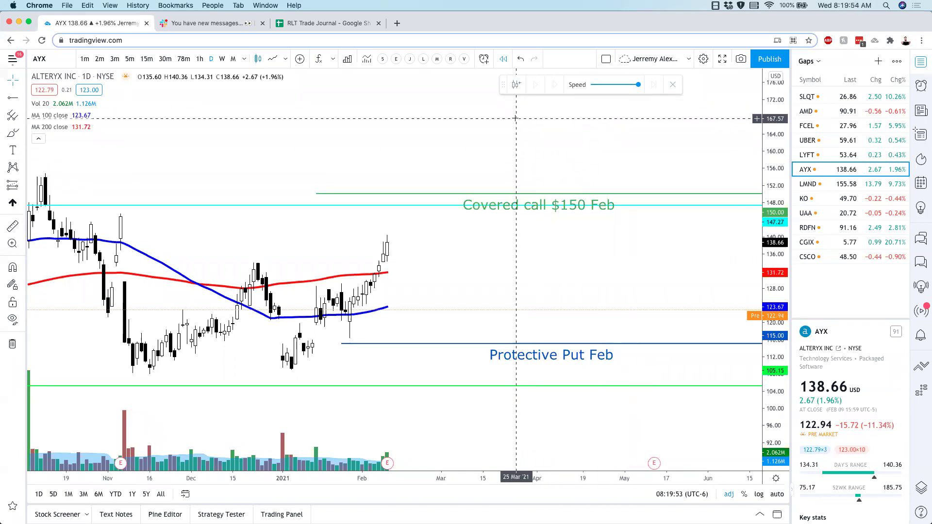
Bring up DOCU (DocuSign) and examine its daily chart and marked levels over a wider price range.
{"action": "type", "text": "DOCU"}
{"action": "key", "text": "Return"}
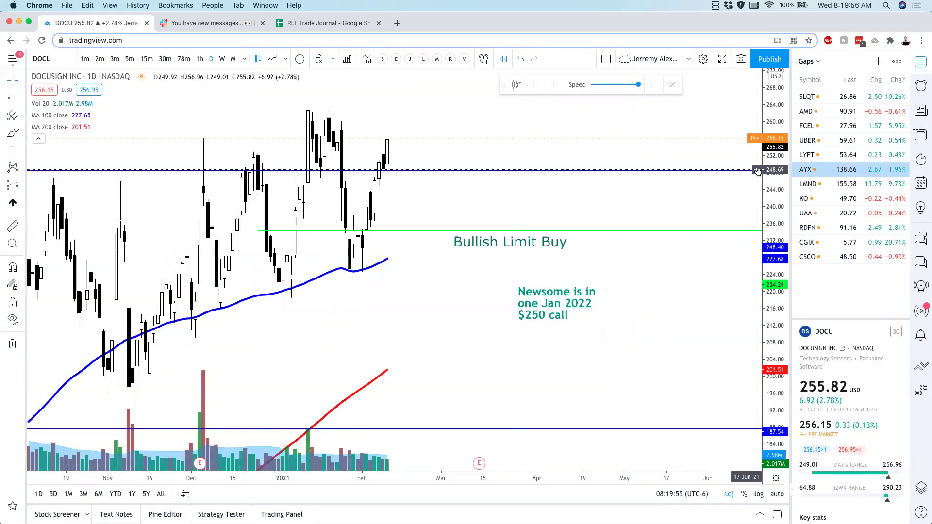
{"action": "left_click_drag", "start_coordinate": [778, 204], "coordinate": [778, 242]}
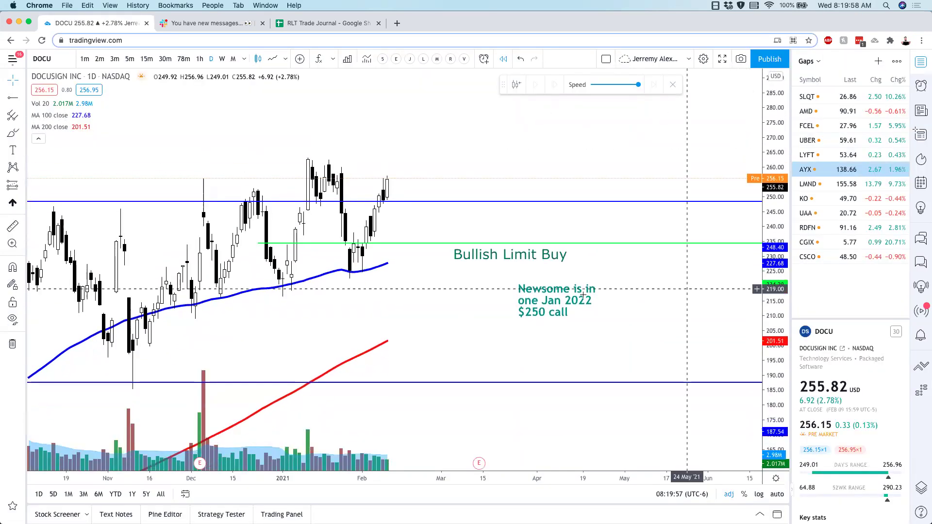
{"action": "left_click_drag", "start_coordinate": [457, 295], "coordinate": [460, 331]}
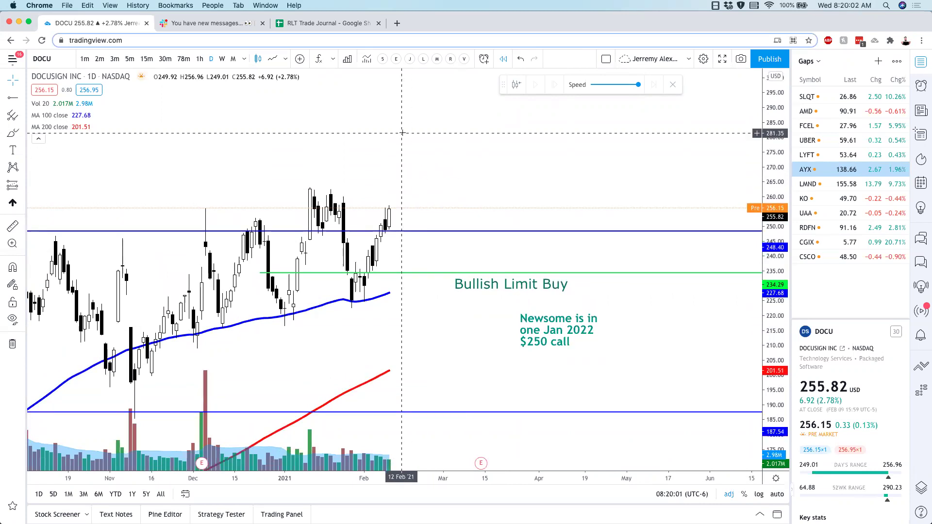
Bring up FSLY (Fastly) on the daily chart and replace the moving averages with the 10, 20 and 50 EMA set.
{"action": "type", "text": "FSLY"}
{"action": "key", "text": "Return"}
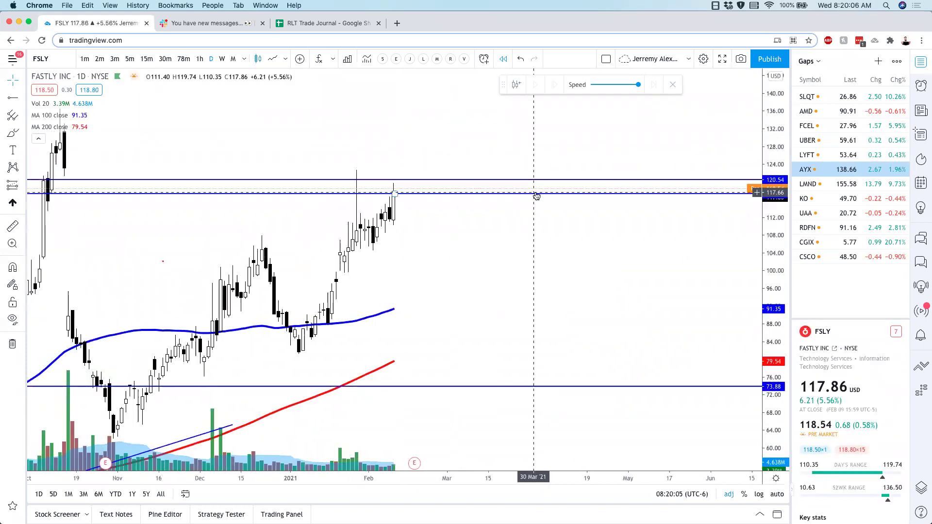
{"action": "scroll", "coordinate": [534, 192], "scroll_direction": "down", "scroll_amount": 1}
{"action": "left_click", "coordinate": [394, 59]}
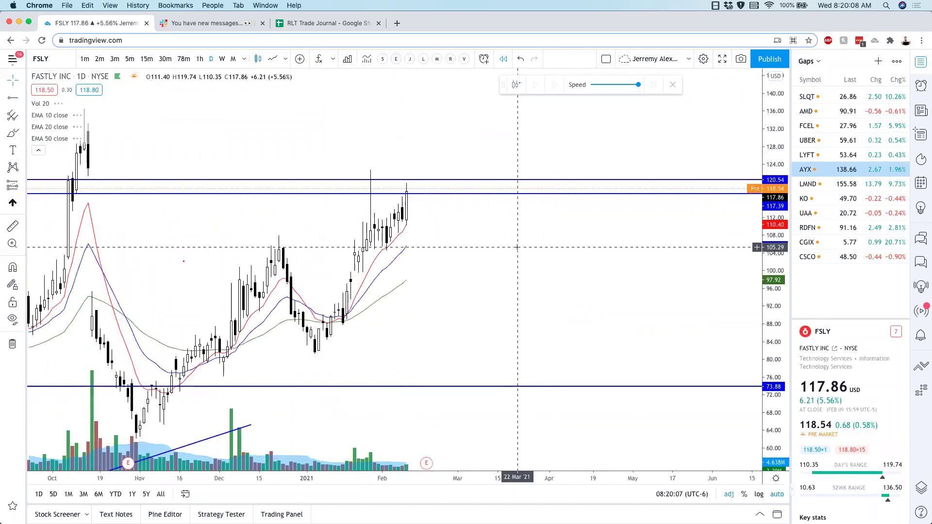
{"action": "scroll", "coordinate": [518, 248], "scroll_direction": "down", "scroll_amount": 1}
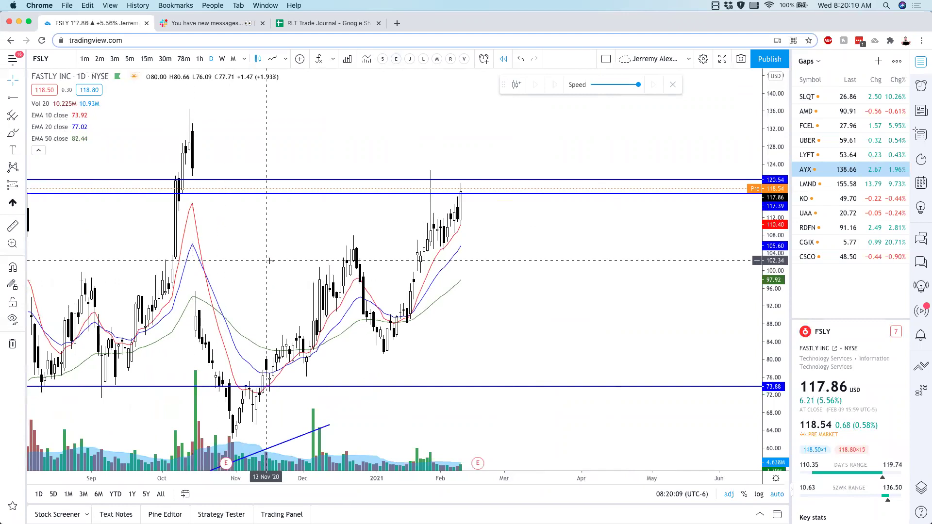
{"action": "left_click_drag", "start_coordinate": [774, 250], "coordinate": [774, 308]}
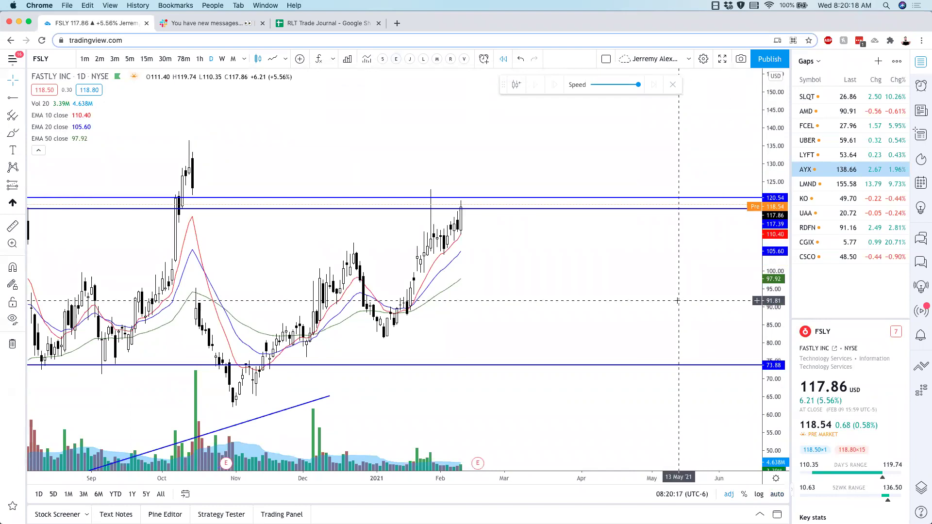
Bring up WIX (Wix.com) and examine its recent daily candles.
{"action": "type", "text": "WIX"}
{"action": "key", "text": "Return"}
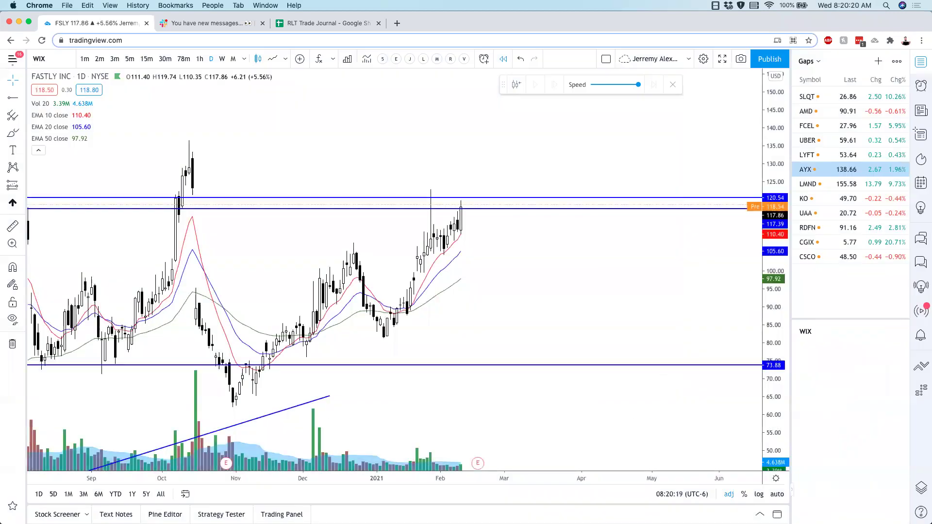
{"action": "scroll", "coordinate": [679, 300], "scroll_direction": "up", "scroll_amount": 2}
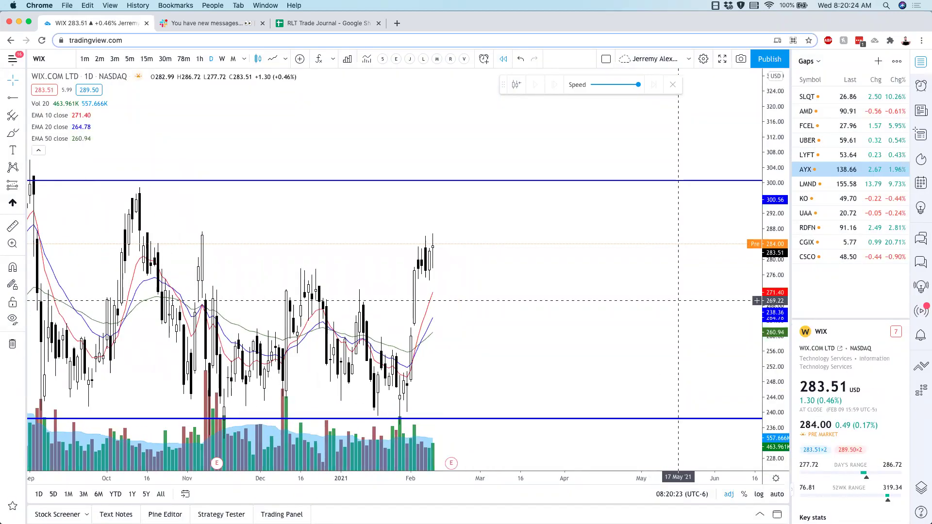
Review the daily charts of TDOC (Teladoc Health) and TSLA (Tesla), focusing on TSLA's recent candles.
{"action": "type", "text": "TDOC"}
{"action": "key", "text": "Return"}
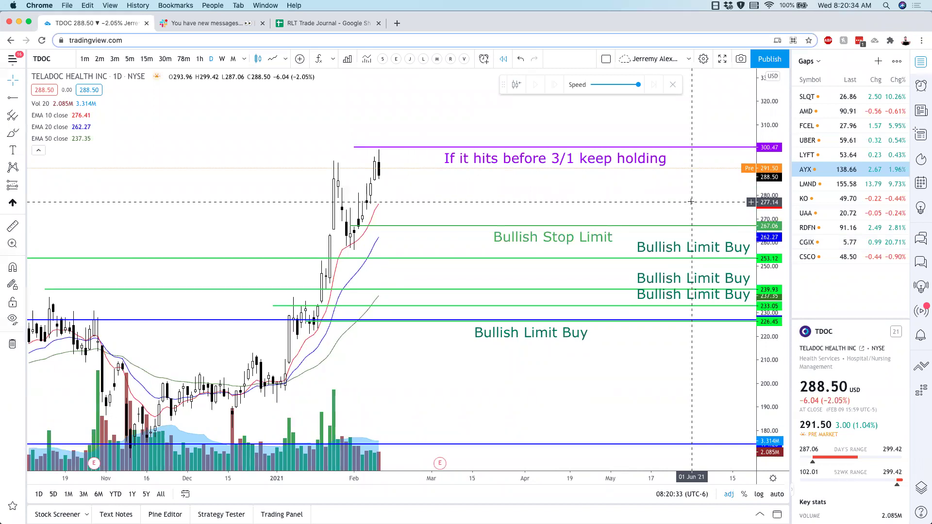
{"action": "type", "text": "TSLA"}
{"action": "key", "text": "Return"}
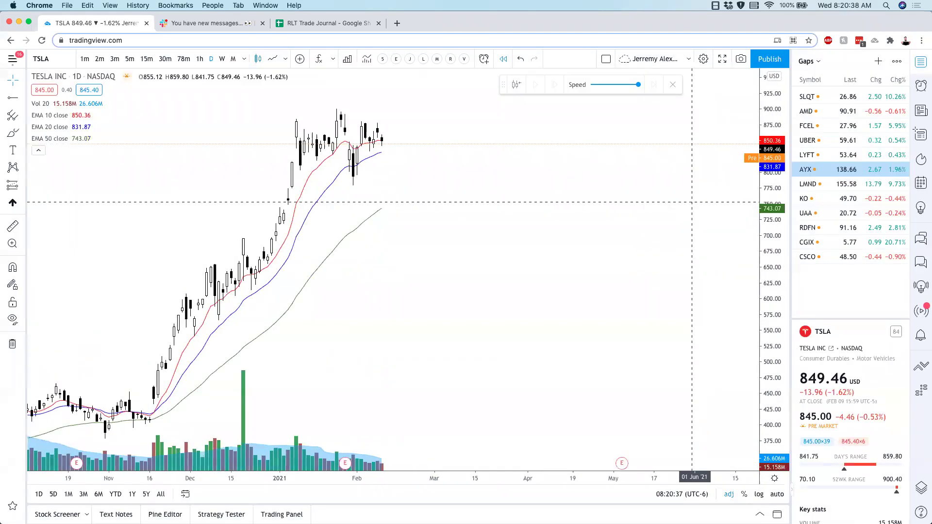
{"action": "scroll", "coordinate": [692, 202], "scroll_direction": "up", "scroll_amount": 2}
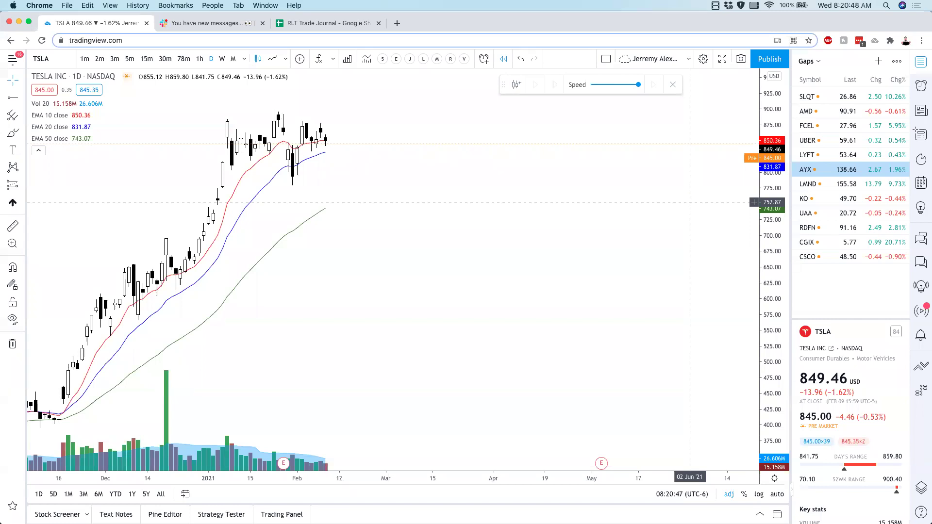
Review the daily charts of PLTR (Palantir), with price history back to October, and TWTR (Twitter).
{"action": "type", "text": "PLTR"}
{"action": "key", "text": "Return"}
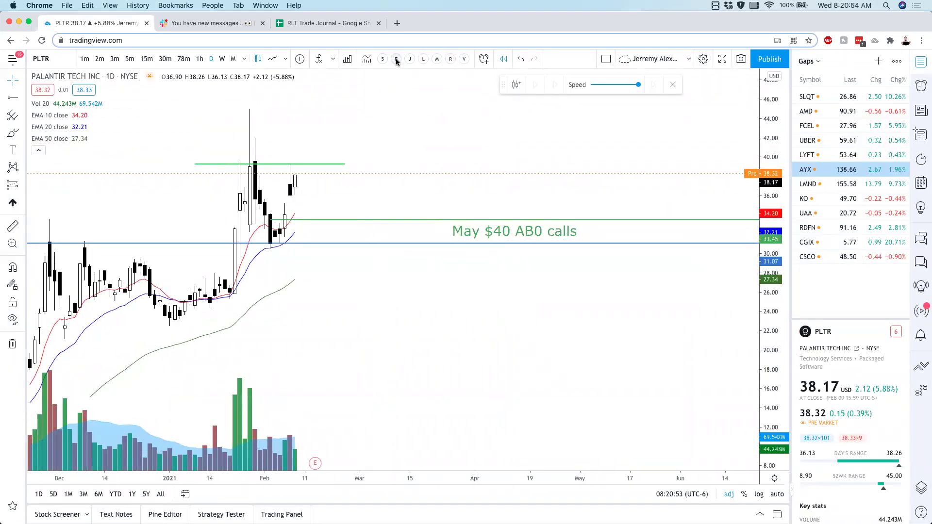
{"action": "scroll", "coordinate": [437, 243], "scroll_direction": "down", "scroll_amount": 2}
{"action": "scroll", "coordinate": [443, 251], "scroll_direction": "down", "scroll_amount": 1}
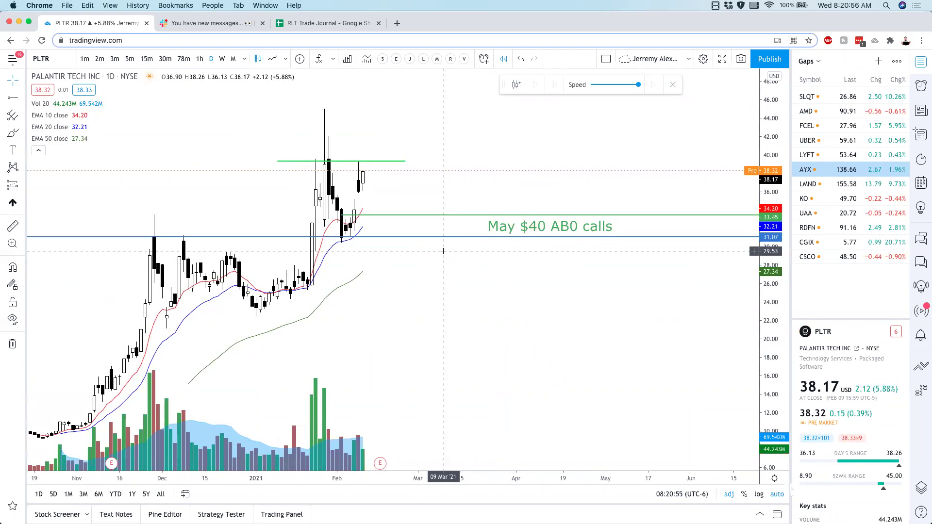
{"action": "type", "text": "TWTR"}
{"action": "key", "text": "Return"}
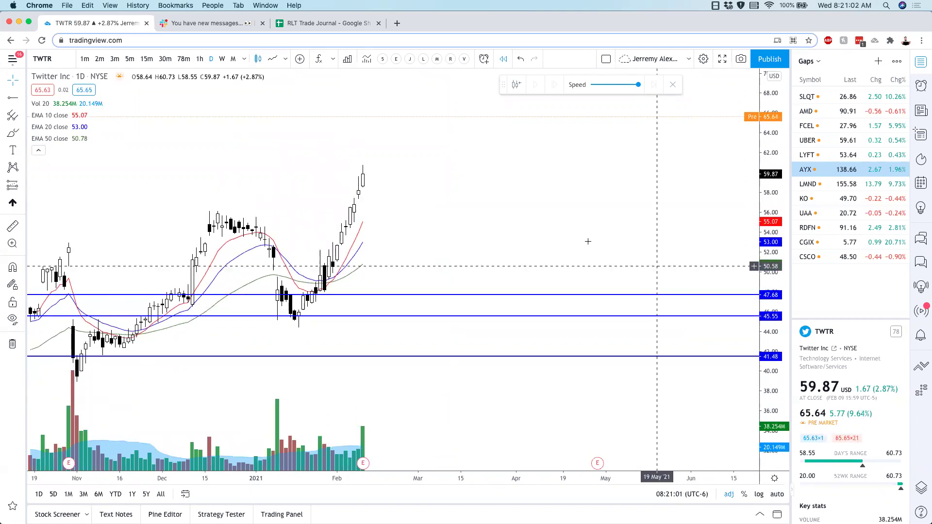
Examine TWTR (Twitter) on the weekly chart with the 100 and 200 moving averages, and add it to the Gaps watchlist.
{"action": "left_click", "coordinate": [222, 63]}
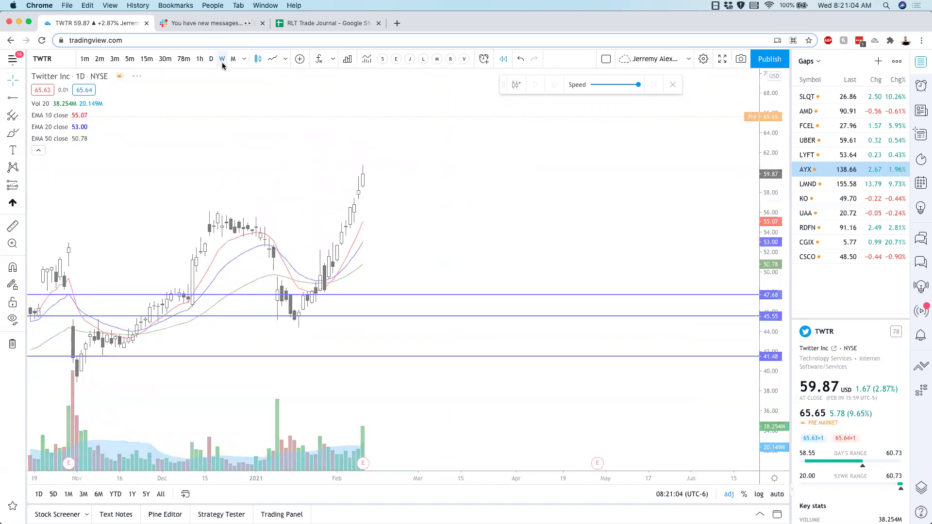
{"action": "left_click", "coordinate": [425, 58]}
{"action": "scroll", "coordinate": [450, 105], "scroll_direction": "down", "scroll_amount": 10}
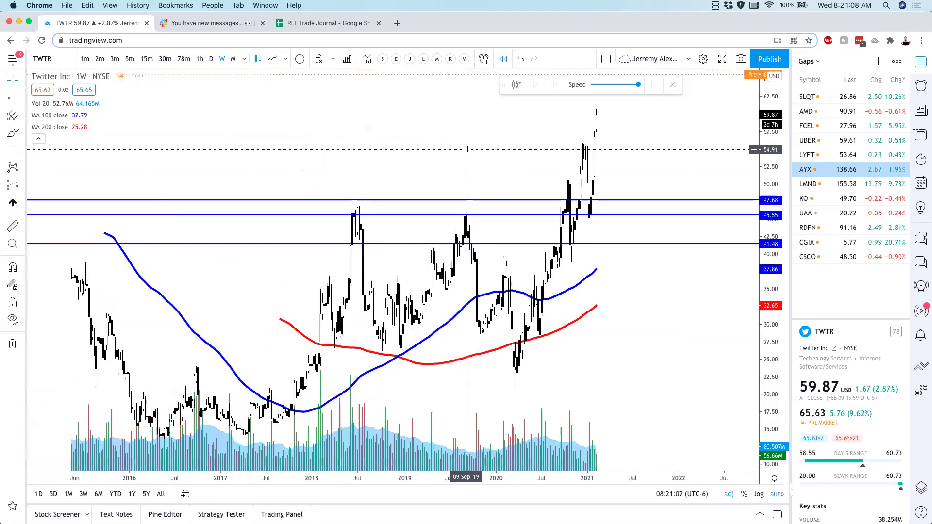
{"action": "scroll", "coordinate": [454, 180], "scroll_direction": "up", "scroll_amount": 3}
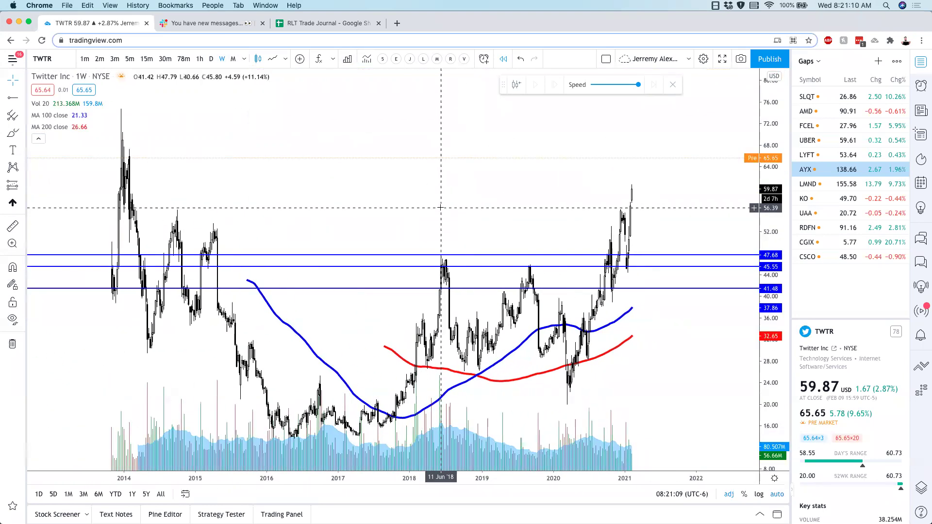
{"action": "scroll", "coordinate": [441, 207], "scroll_direction": "down", "scroll_amount": 3}
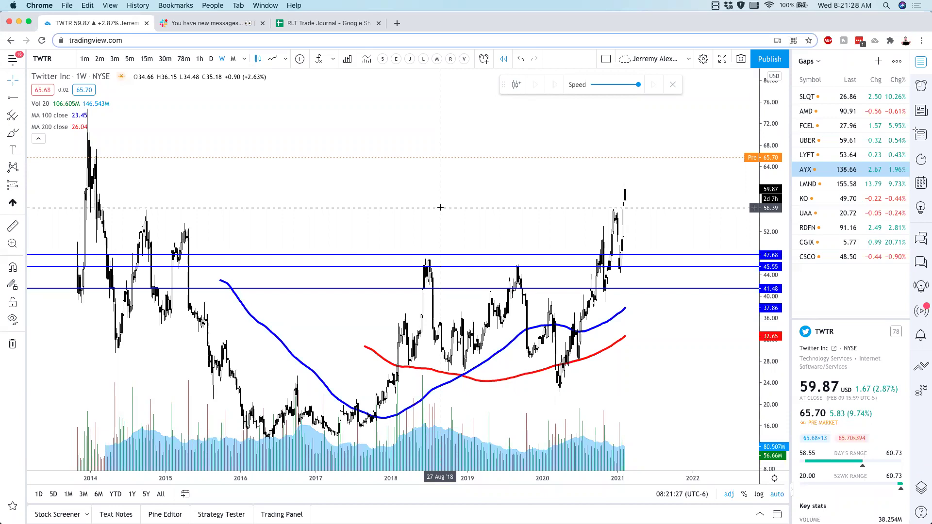
{"action": "key", "text": "alt+w"}
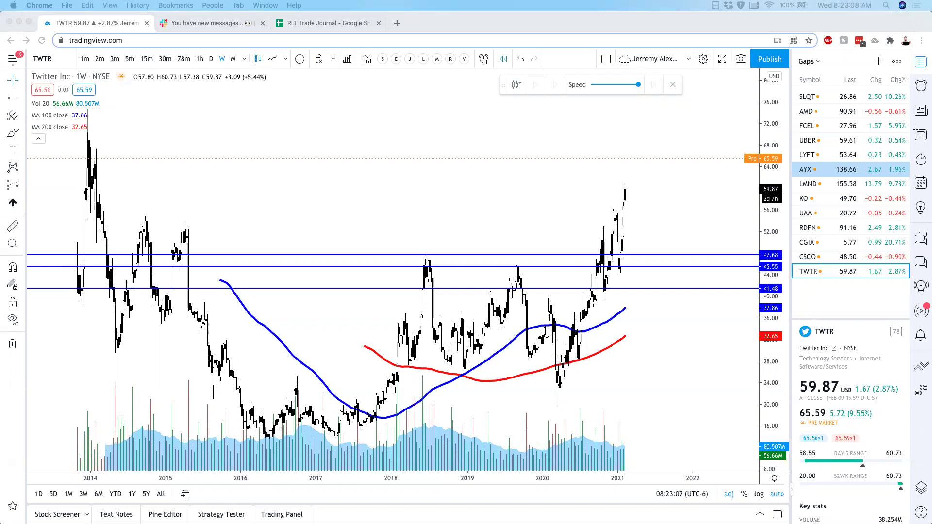
Make the watchlist area taller, look over TWTR's weekly price history and return its chart to the daily timeframe.
{"action": "left_click", "coordinate": [377, 215]}
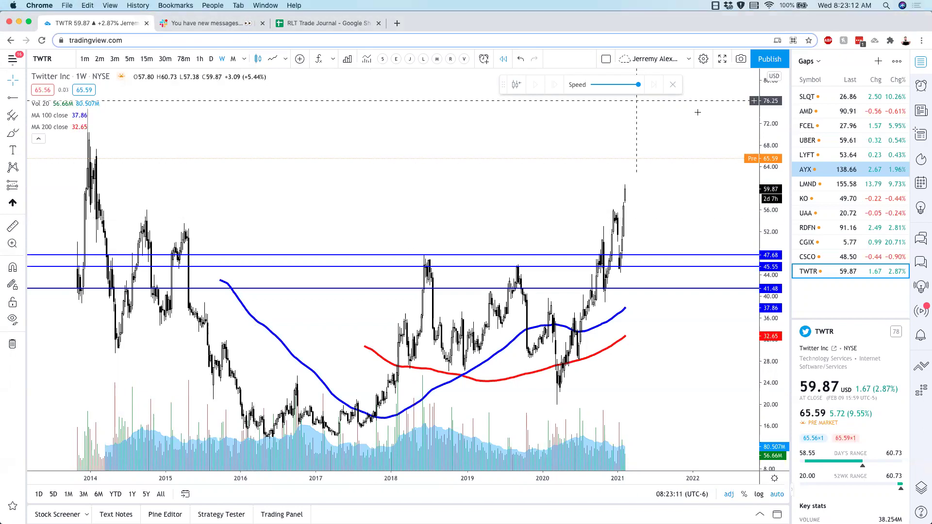
{"action": "left_click_drag", "start_coordinate": [838, 316], "coordinate": [819, 346]}
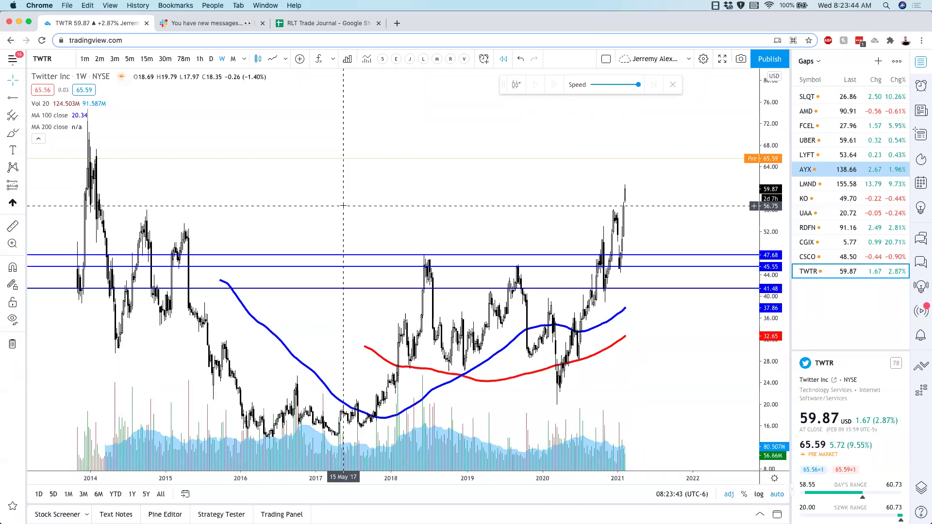
{"action": "scroll", "coordinate": [395, 213], "scroll_direction": "up", "scroll_amount": 4}
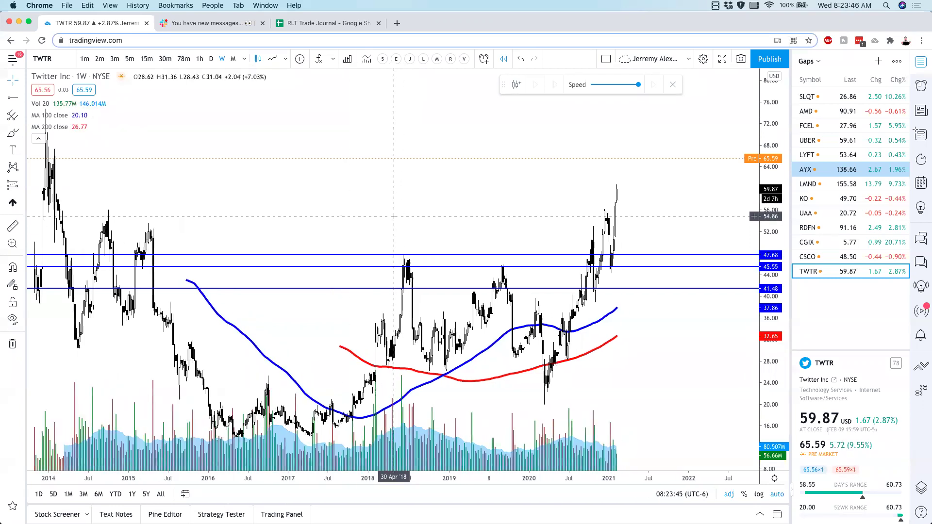
{"action": "scroll", "coordinate": [396, 216], "scroll_direction": "down", "scroll_amount": 3}
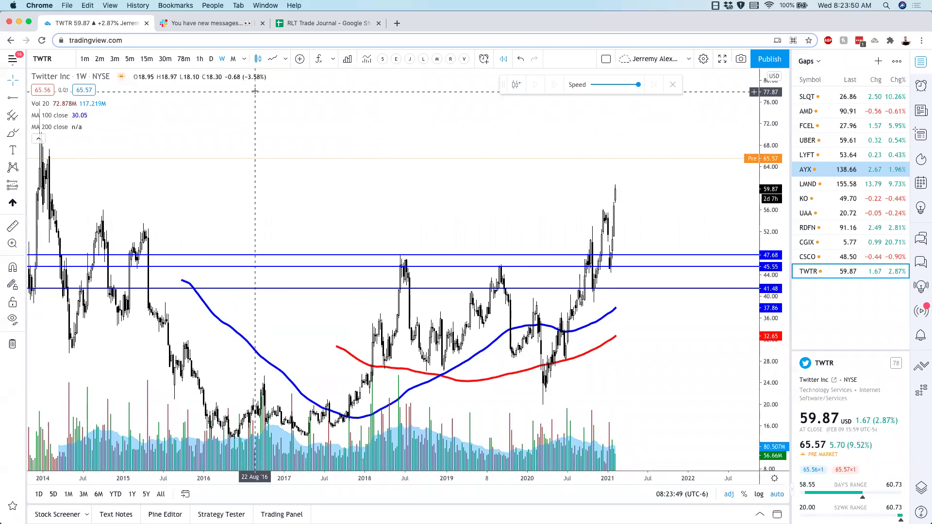
{"action": "left_click", "coordinate": [211, 59]}
{"action": "scroll", "coordinate": [432, 184], "scroll_direction": "up", "scroll_amount": 5}
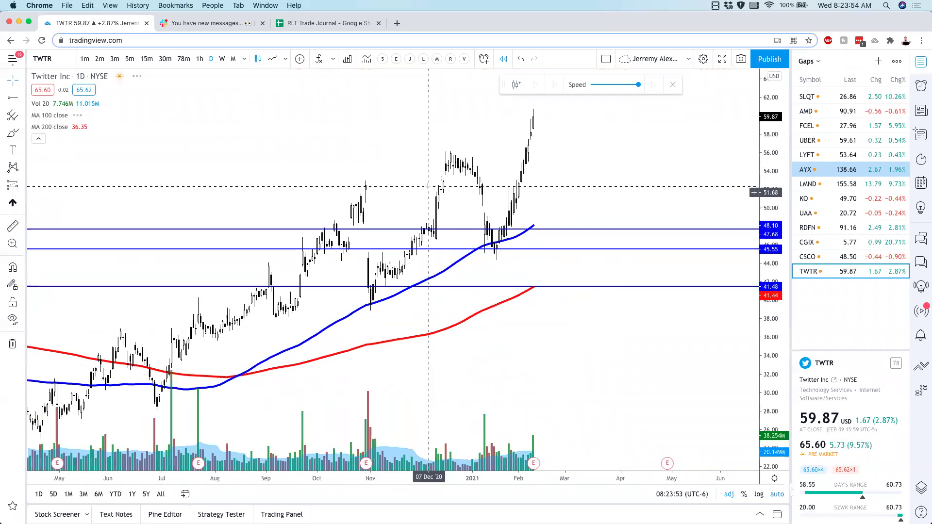
Bring up SPY on the daily chart, and circle the late-January pullback with the red brush before undoing the stroke.
{"action": "type", "text": "SPY"}
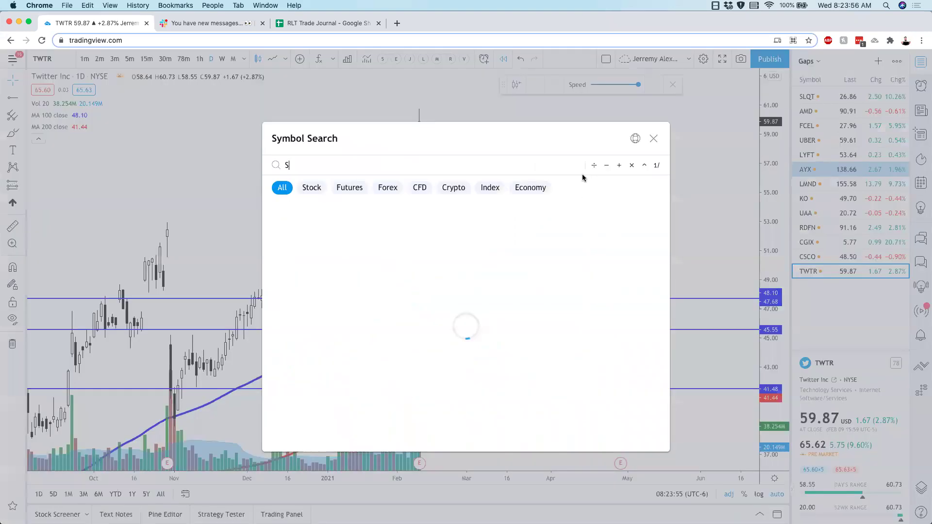
{"action": "key", "text": "Return"}
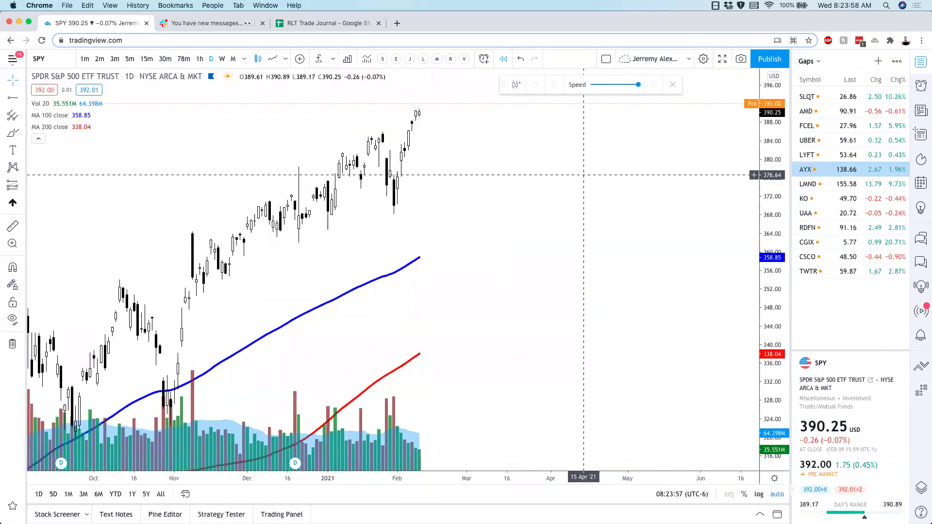
{"action": "left_click", "coordinate": [14, 130]}
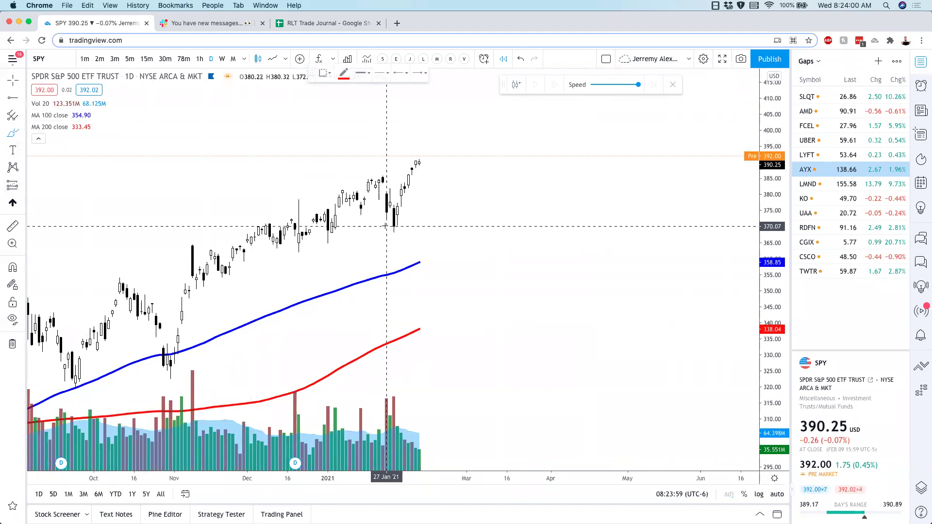
{"action": "mouse_move", "coordinate": [369, 180]}
{"action": "left_mouse_down"}
{"action": "mouse_move", "coordinate": [402, 216]}
{"action": "mouse_move", "coordinate": [372, 208]}
{"action": "left_mouse_up"}
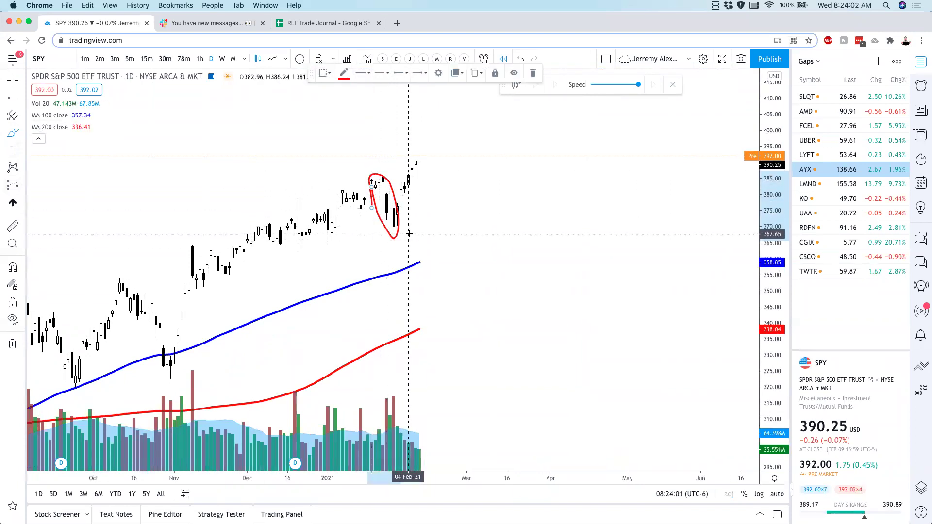
{"action": "left_click", "coordinate": [519, 58]}
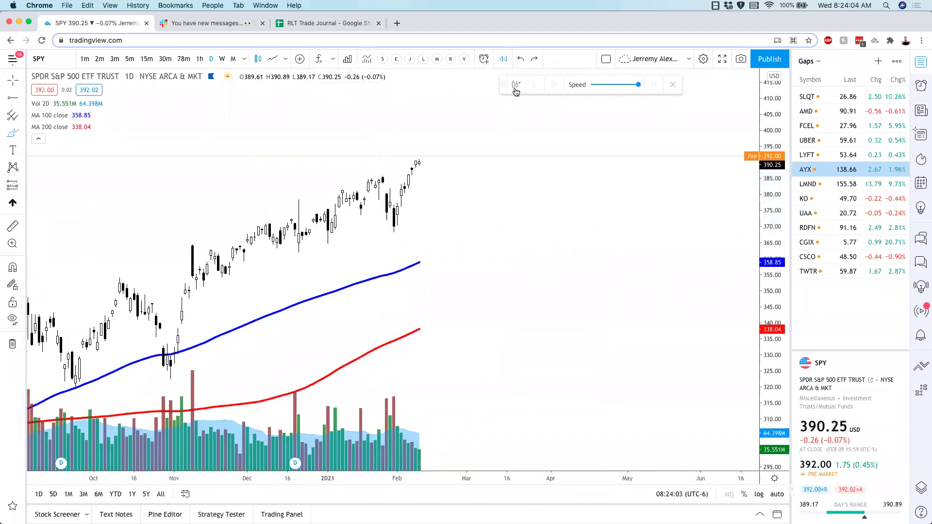
Sketch a red freehand projection of SPY's price from February into July, and delete the drawing.
{"action": "scroll", "coordinate": [501, 127], "scroll_direction": "down", "scroll_amount": 3}
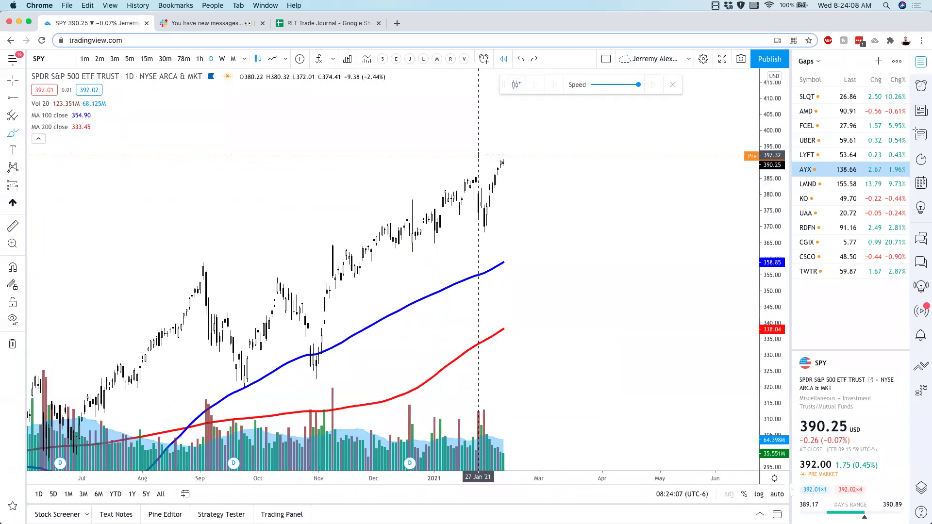
{"action": "left_click_drag", "start_coordinate": [484, 154], "coordinate": [478, 154]}
{"action": "scroll", "coordinate": [478, 155], "scroll_direction": "right", "scroll_amount": 2}
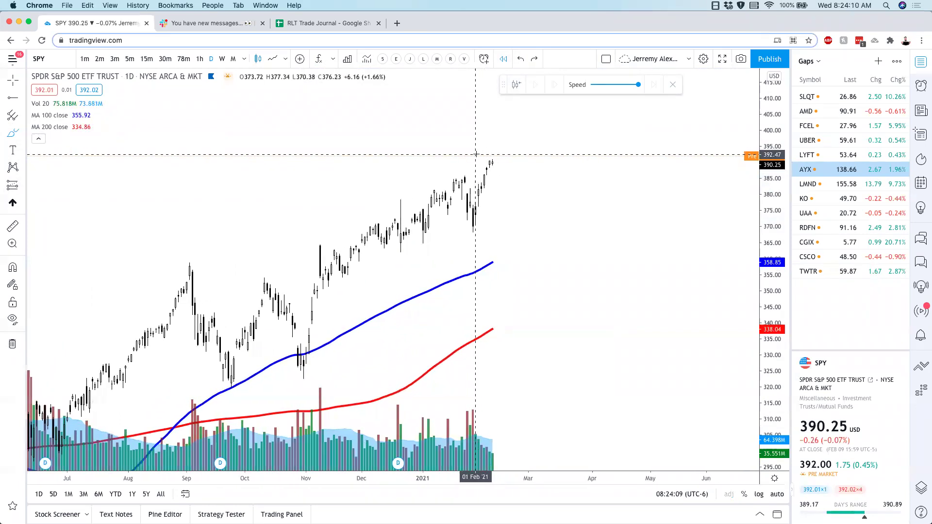
{"action": "mouse_move", "coordinate": [475, 191]}
{"action": "left_mouse_down"}
{"action": "mouse_move", "coordinate": [492, 141]}
{"action": "mouse_move", "coordinate": [570, 98]}
{"action": "mouse_move", "coordinate": [598, 161]}
{"action": "mouse_move", "coordinate": [653, 227]}
{"action": "mouse_move", "coordinate": [703, 245]}
{"action": "mouse_move", "coordinate": [757, 158]}
{"action": "left_mouse_up"}
{"action": "left_click", "coordinate": [12, 80]}
{"action": "scroll", "coordinate": [277, 160], "scroll_direction": "right", "scroll_amount": 5}
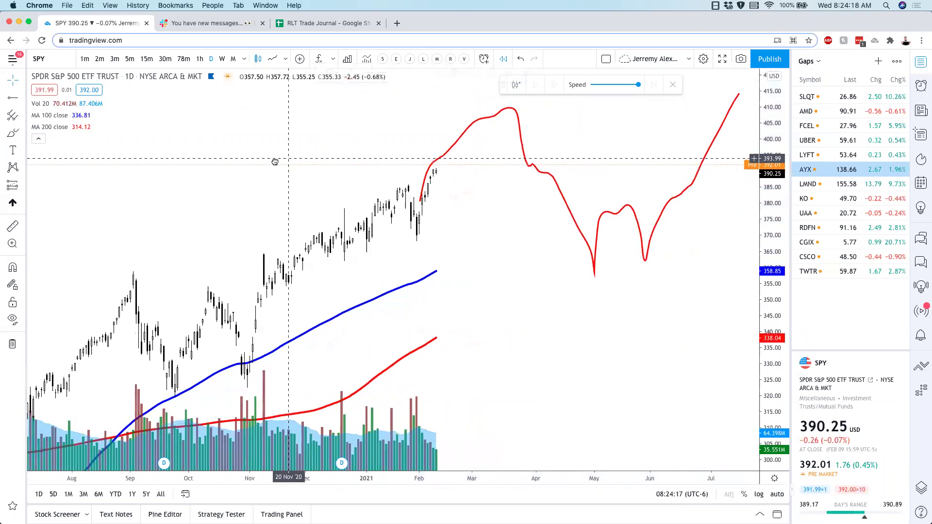
{"action": "left_click", "coordinate": [473, 117]}
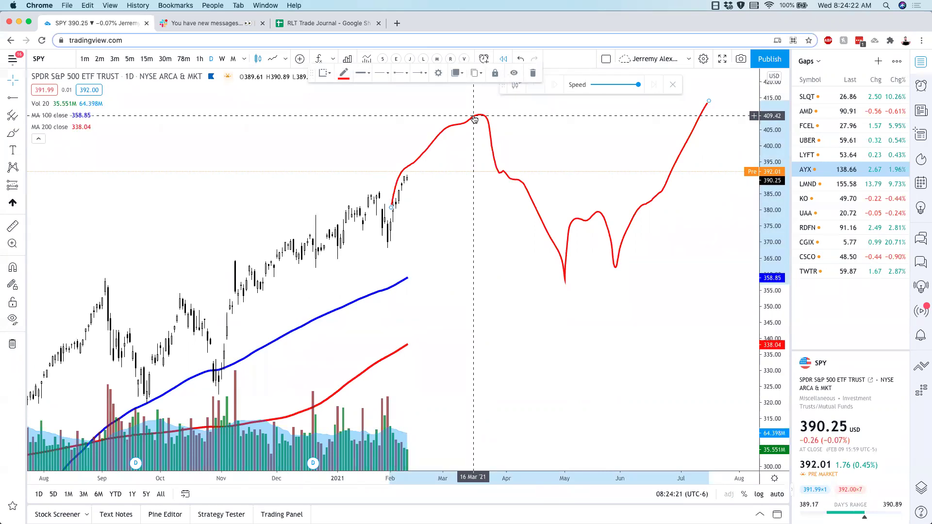
{"action": "key", "text": "Delete"}
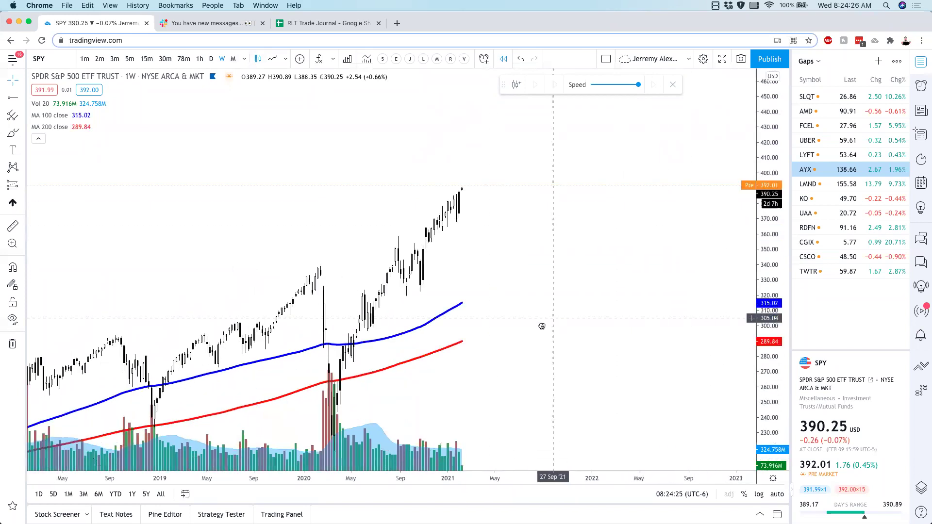
Examine SPY's weekly chart against the 100 and 200 moving averages, including the 2020 drop and the most recent candles.
{"action": "left_click_drag", "start_coordinate": [553, 318], "coordinate": [716, 243]}
{"action": "scroll", "coordinate": [682, 281], "scroll_direction": "up", "scroll_amount": 2}
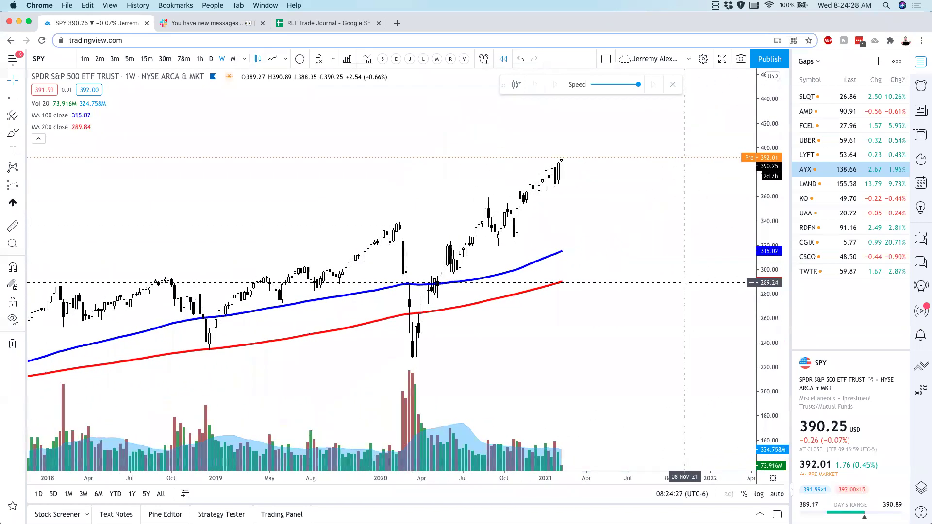
{"action": "scroll", "coordinate": [674, 277], "scroll_direction": "up", "scroll_amount": 1}
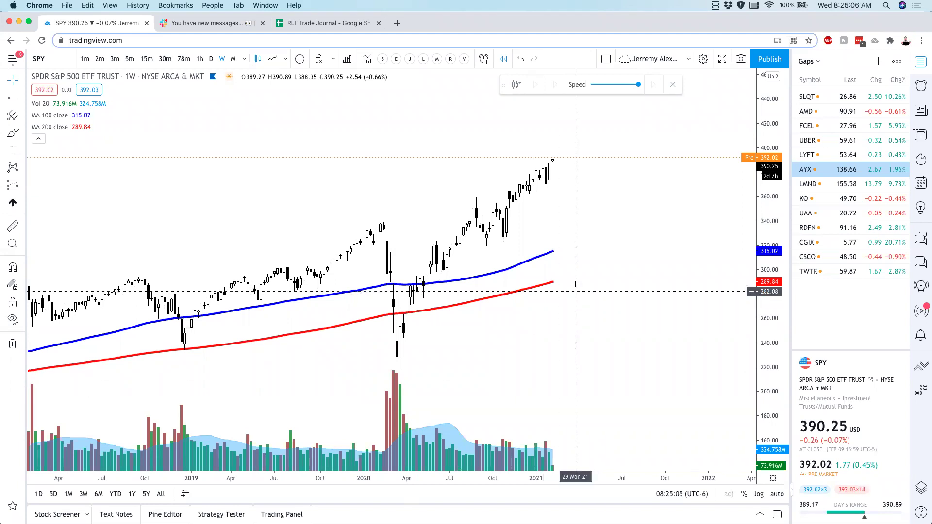
{"action": "scroll", "coordinate": [575, 281], "scroll_direction": "up", "scroll_amount": 5}
{"action": "scroll", "coordinate": [693, 141], "scroll_direction": "up", "scroll_amount": 2}
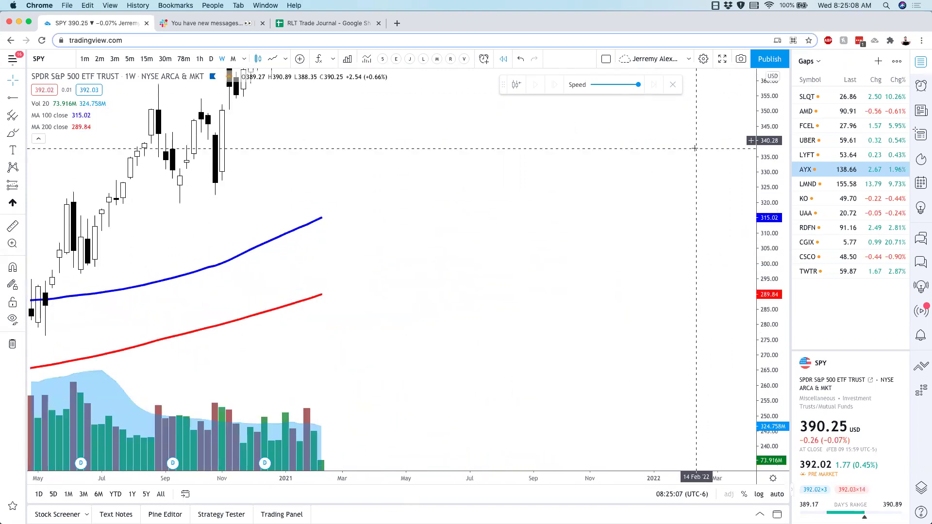
{"action": "scroll", "coordinate": [416, 285], "scroll_direction": "down", "scroll_amount": 4}
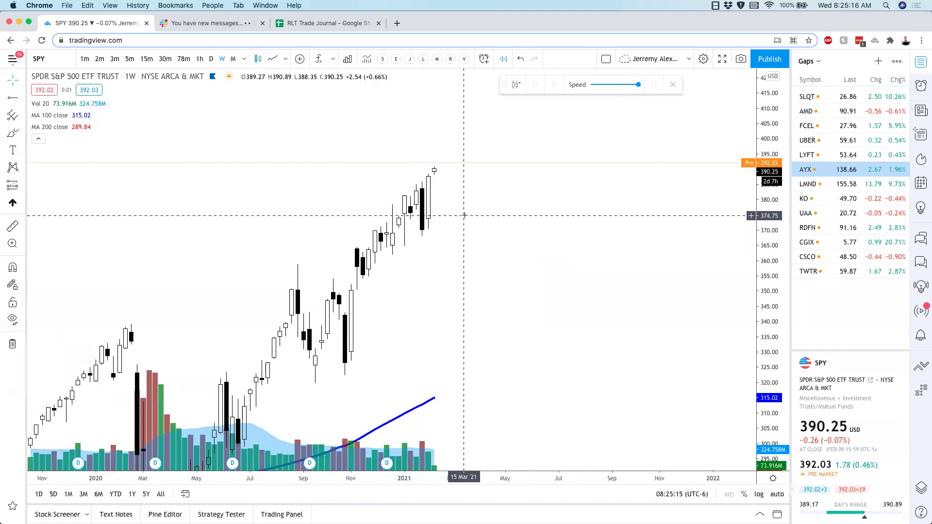
Bring up SNDL (Sundial Growers) and review its weekly, daily and 30-minute charts, ending on the daily timeframe.
{"action": "type", "text": "SNDL"}
{"action": "key", "text": "Return"}
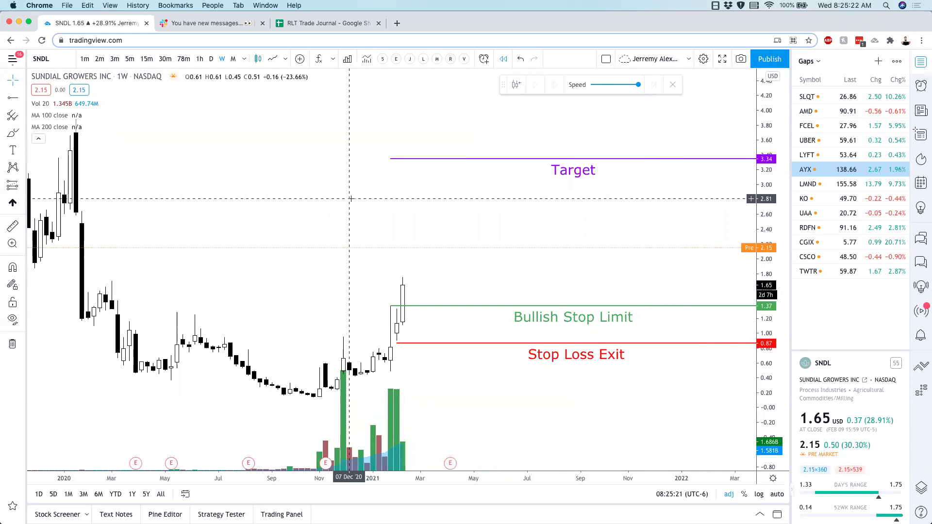
{"action": "left_click", "coordinate": [210, 59]}
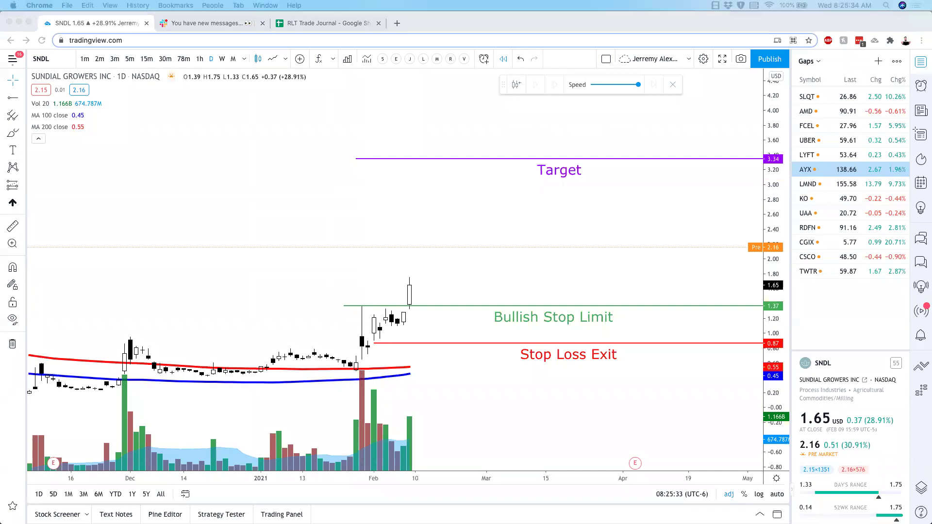
{"action": "left_click", "coordinate": [298, 189]}
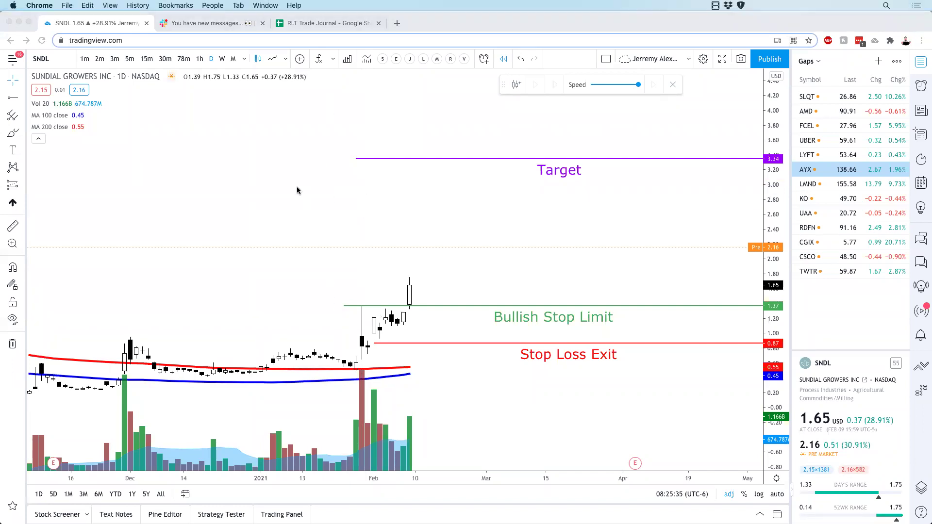
{"action": "left_click", "coordinate": [164, 58]}
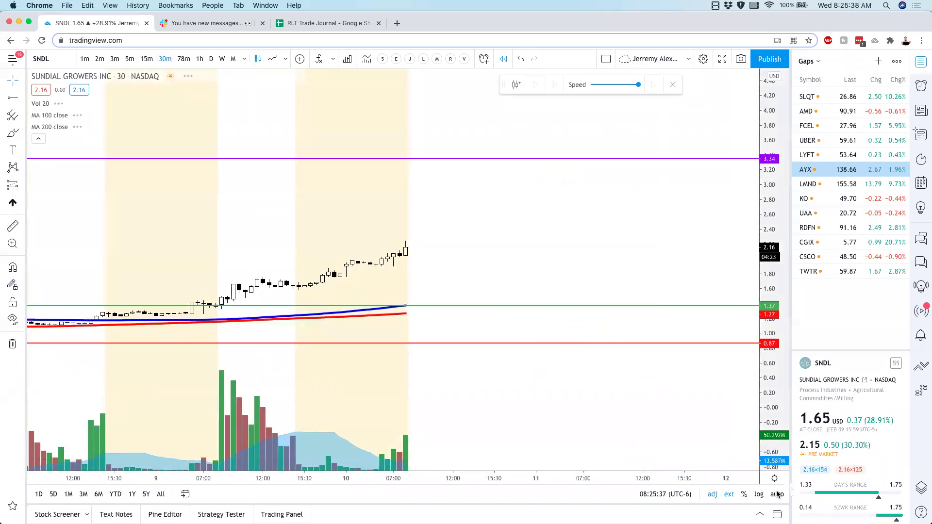
{"action": "left_click_drag", "start_coordinate": [777, 304], "coordinate": [776, 403]}
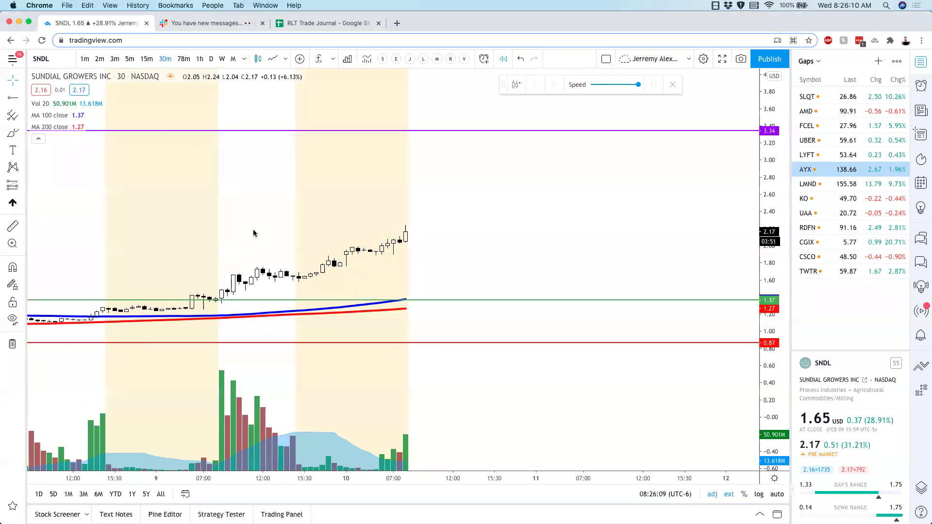
{"action": "left_click", "coordinate": [210, 58]}
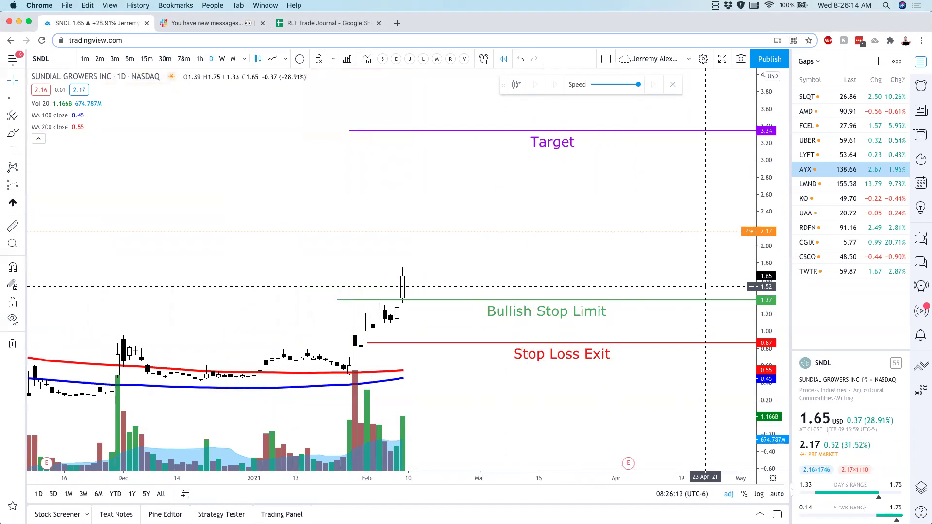
Sketch a red freehand path beyond SNDL's last candle that dips and rises below the Target line, and undo it.
{"action": "left_click", "coordinate": [12, 133]}
{"action": "mouse_move", "coordinate": [414, 231]}
{"action": "left_mouse_down"}
{"action": "mouse_move", "coordinate": [418, 217]}
{"action": "mouse_move", "coordinate": [451, 248]}
{"action": "mouse_move", "coordinate": [485, 200]}
{"action": "left_mouse_up"}
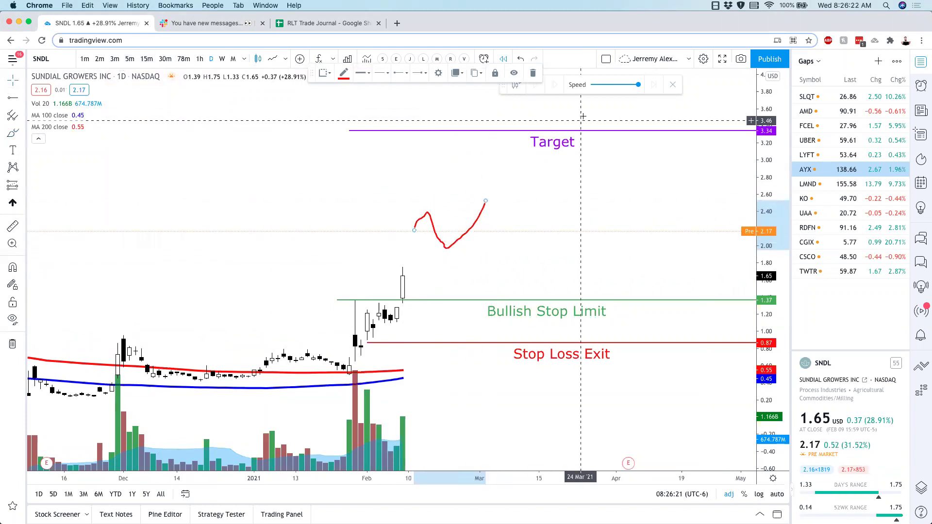
{"action": "left_click", "coordinate": [520, 58]}
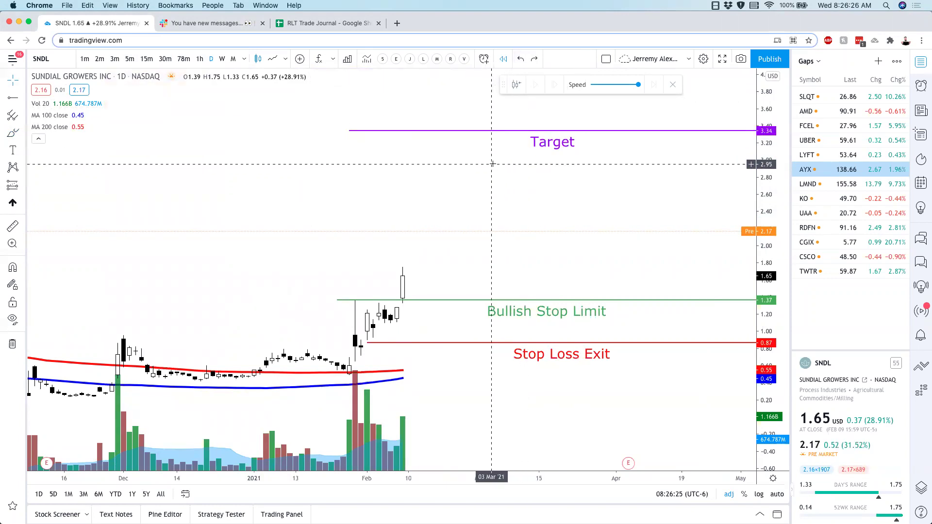
{"action": "left_click_drag", "start_coordinate": [492, 159], "coordinate": [491, 151]}
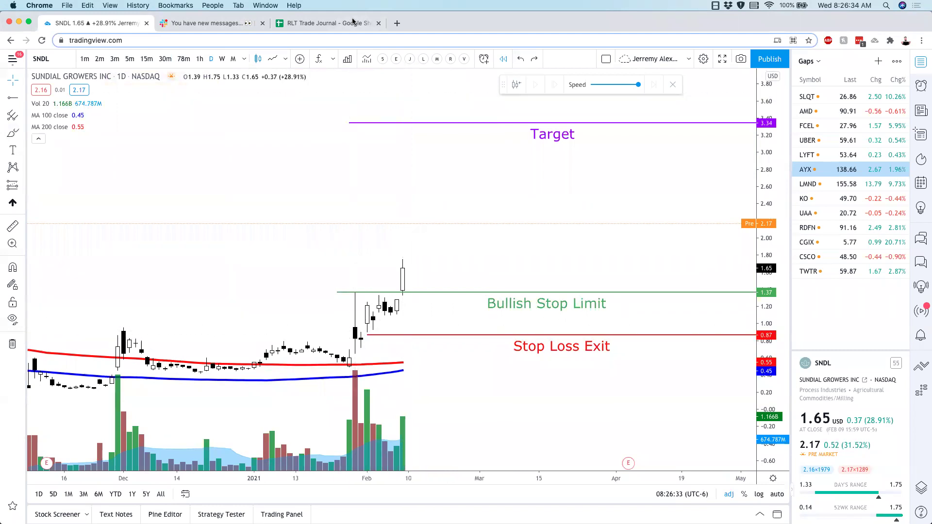
Open the Real Life Trading website in a new browser tab and go to the account login page.
{"action": "left_click", "coordinate": [397, 24]}
{"action": "left_click", "coordinate": [73, 55]}
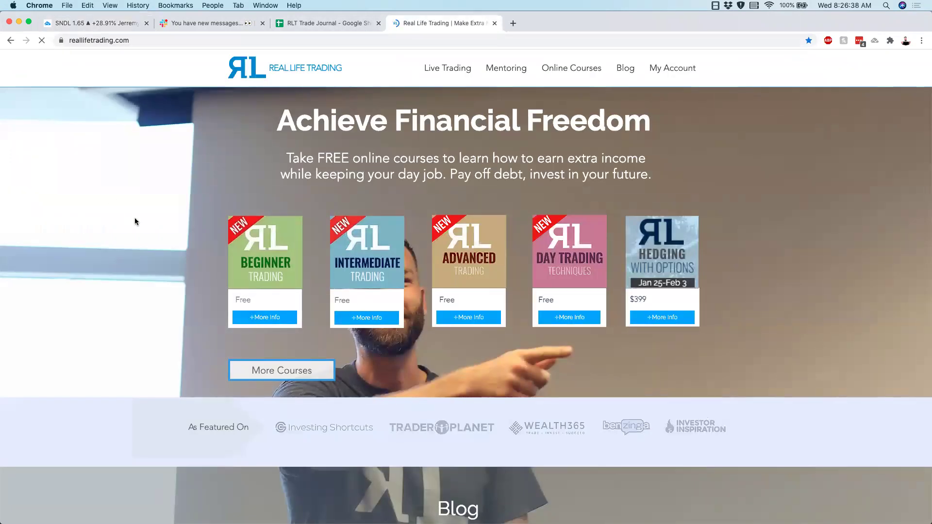
{"action": "left_click", "coordinate": [687, 75]}
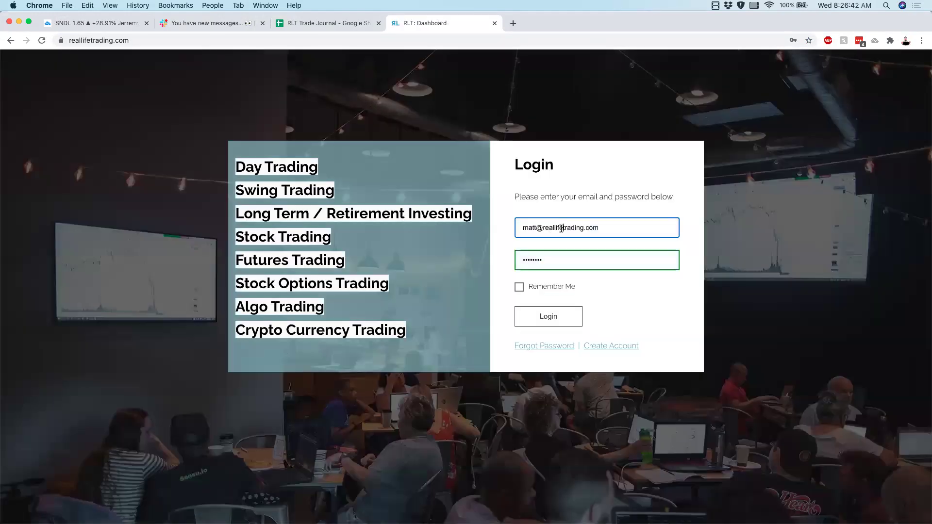
Log in to the Real Life Trading account with the saved e-mail and password, and look through the dashboard's online courses.
{"action": "left_click", "coordinate": [562, 229]}
{"action": "left_click", "coordinate": [546, 255]}
{"action": "left_click", "coordinate": [546, 320]}
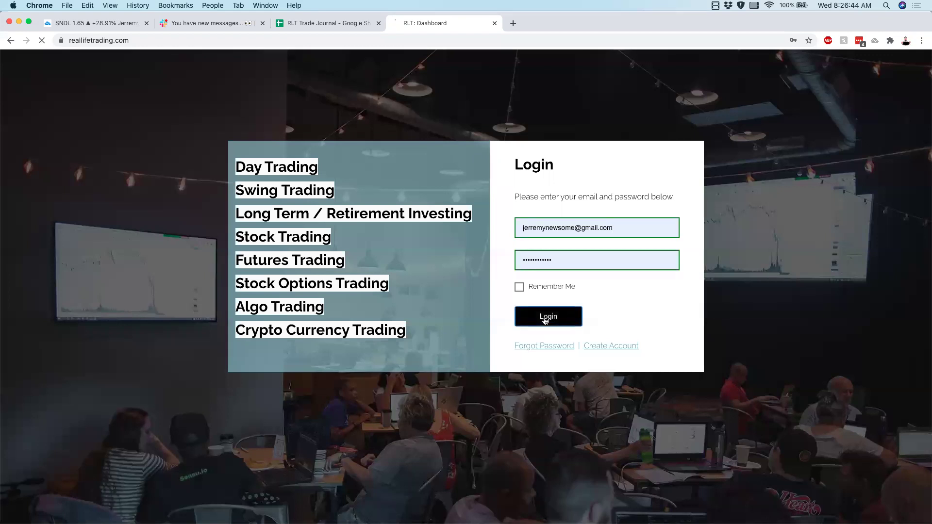
{"action": "scroll", "coordinate": [389, 358], "scroll_direction": "down", "scroll_amount": 3}
{"action": "scroll", "coordinate": [425, 345], "scroll_direction": "down", "scroll_amount": 2}
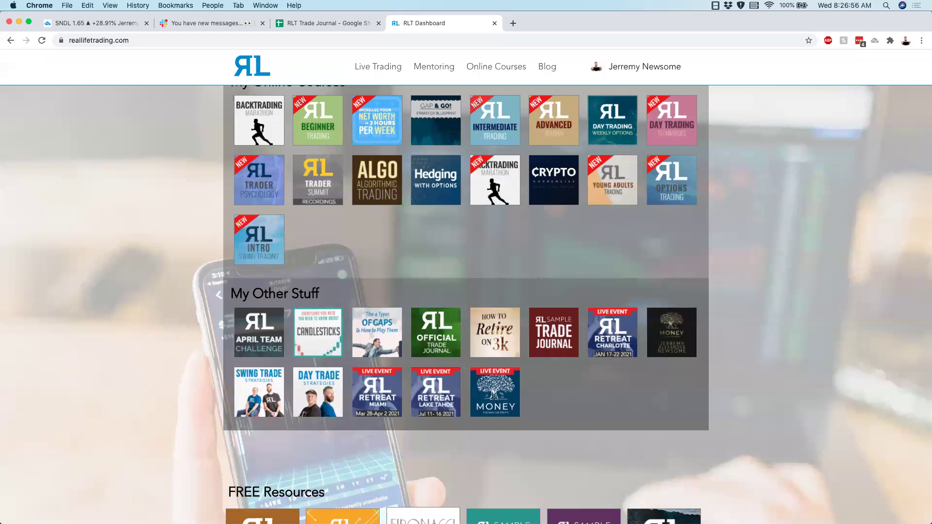
Return to the TradingView chart, closing the Real Life Trading tab, and add SNDL and an unflagged TLRY to the Gaps watchlist.
{"action": "left_click", "coordinate": [87, 22]}
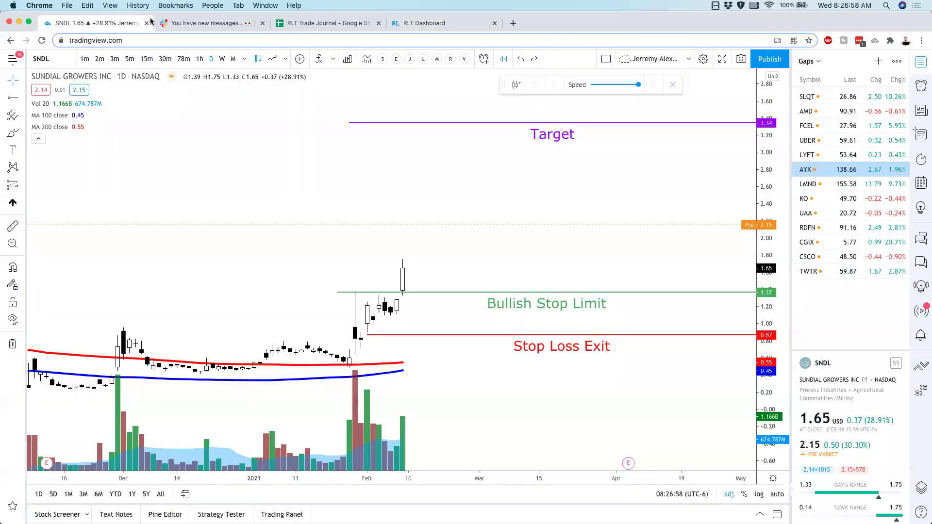
{"action": "left_click", "coordinate": [495, 24]}
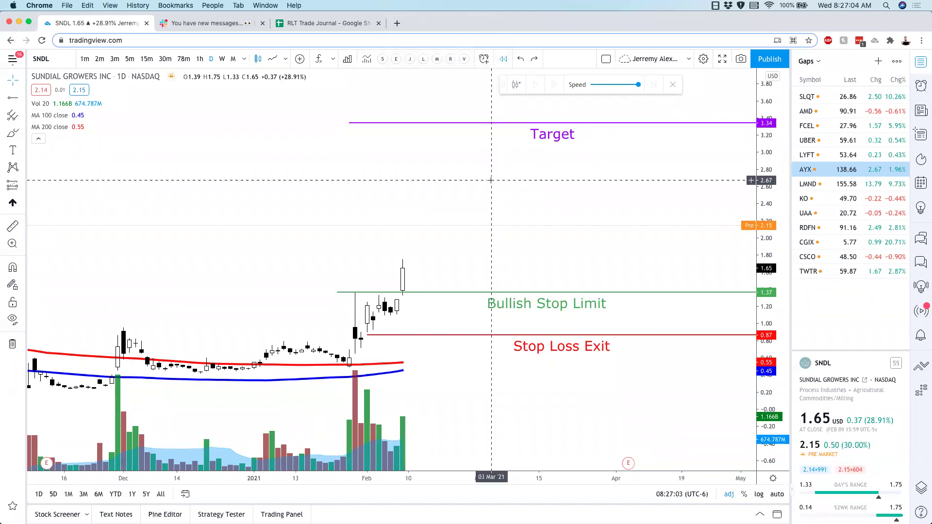
{"action": "key", "text": "alt+w"}
{"action": "type", "text": "TLR"}
{"action": "key", "text": "Return"}
{"action": "key", "text": "alt+w"}
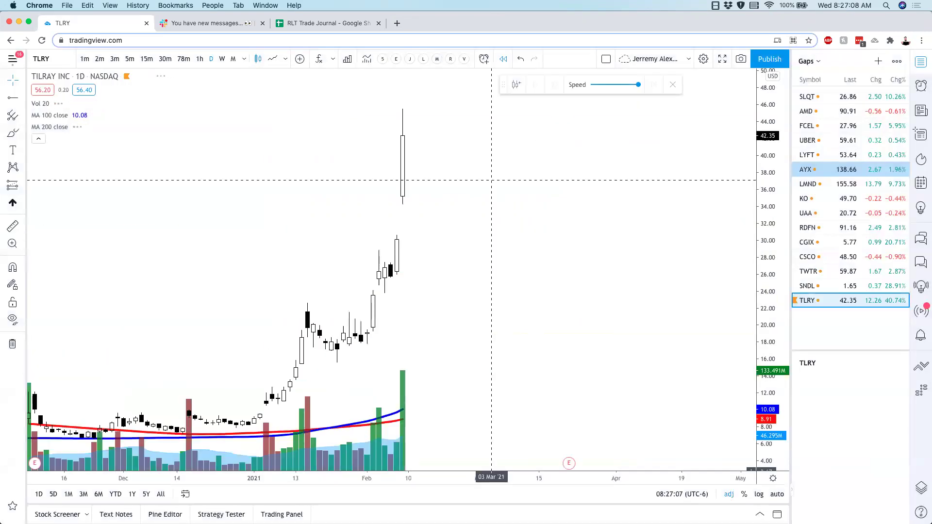
{"action": "left_click", "coordinate": [795, 301]}
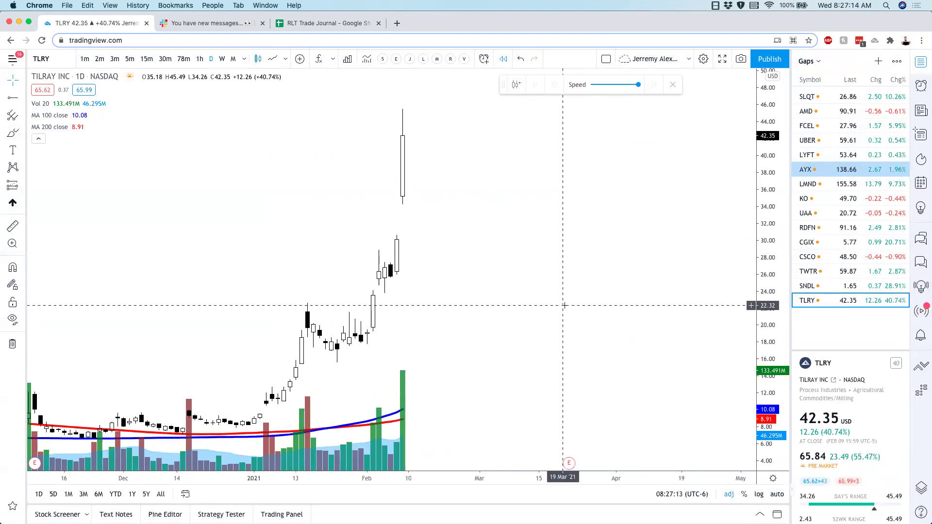
Bring up GME's daily chart and examine its January spike and the most recent candles against the moving averages.
{"action": "type", "text": "GME"}
{"action": "key", "text": "Return"}
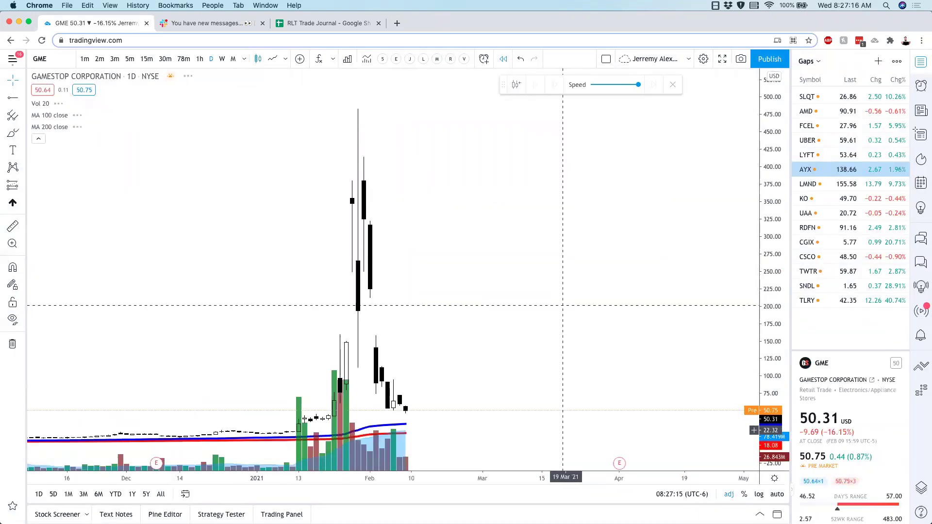
{"action": "scroll", "coordinate": [563, 306], "scroll_direction": "up", "scroll_amount": 3}
{"action": "left_click", "coordinate": [782, 494]}
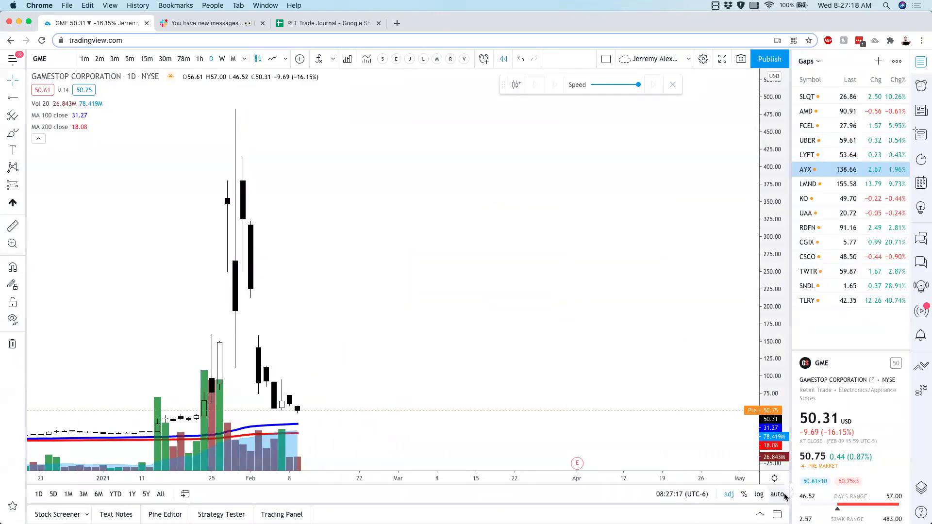
{"action": "left_click_drag", "start_coordinate": [608, 397], "coordinate": [603, 299]}
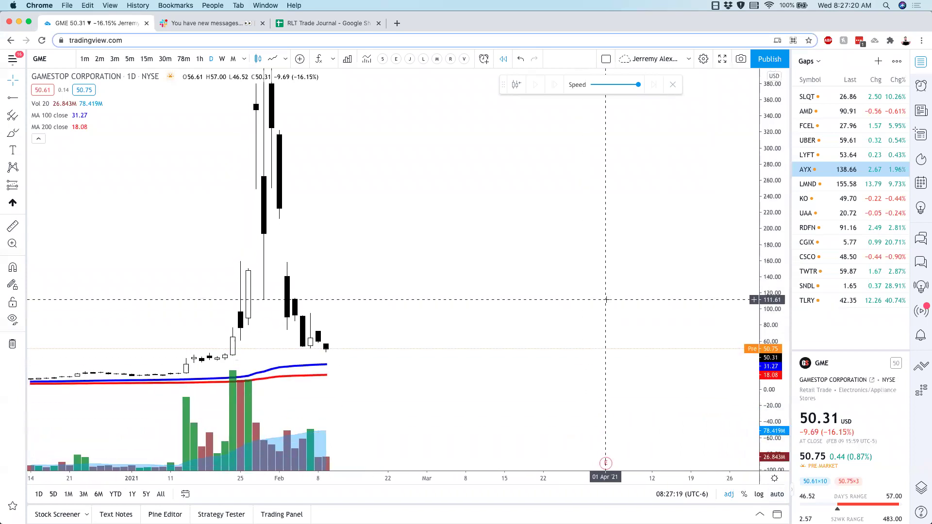
{"action": "left_click_drag", "start_coordinate": [476, 380], "coordinate": [516, 371]}
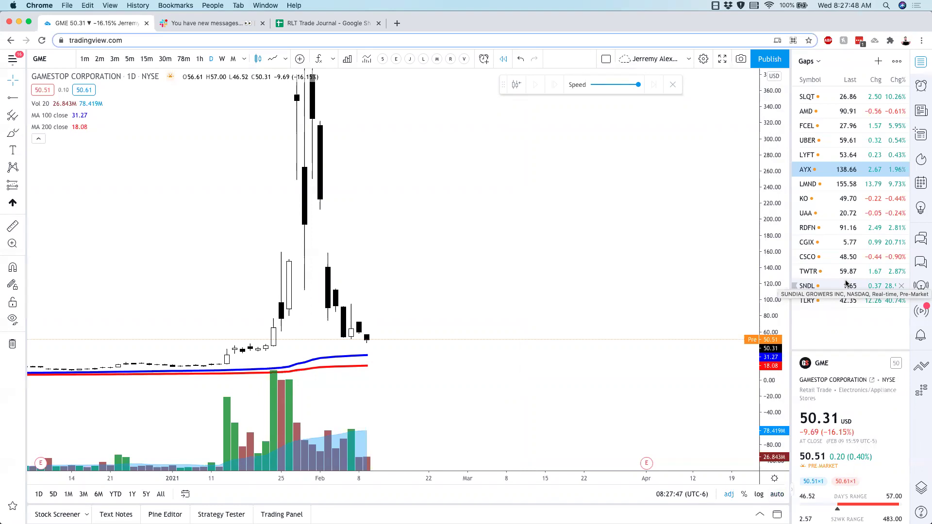
Review the daily charts of SNDL, SLQT and AMD from the Gaps watchlist.
{"action": "left_click", "coordinate": [845, 285]}
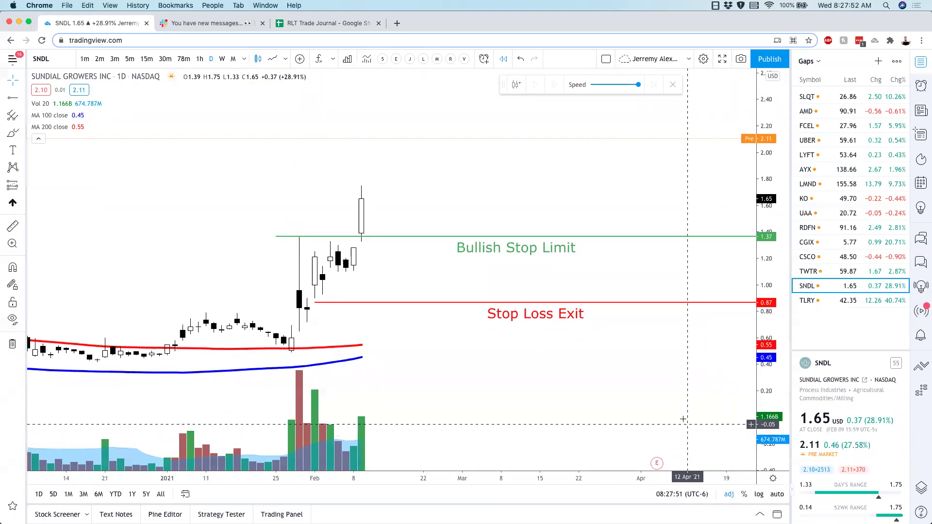
{"action": "scroll", "coordinate": [660, 408], "scroll_direction": "down", "scroll_amount": 1}
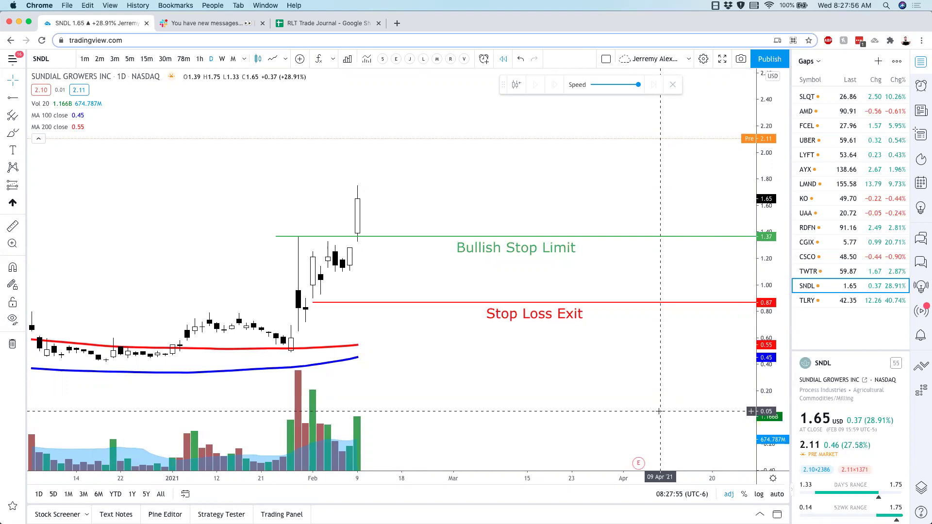
{"action": "left_click", "coordinate": [838, 97]}
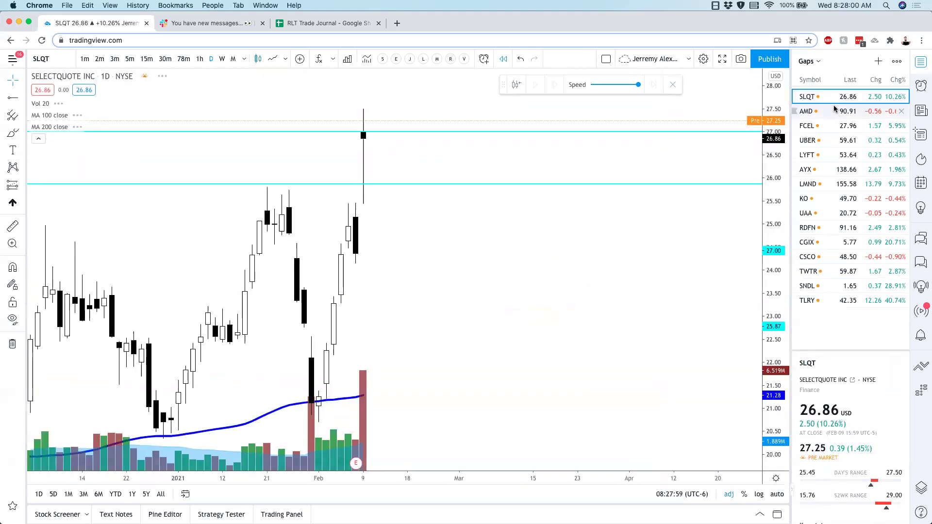
{"action": "key", "text": "Down"}
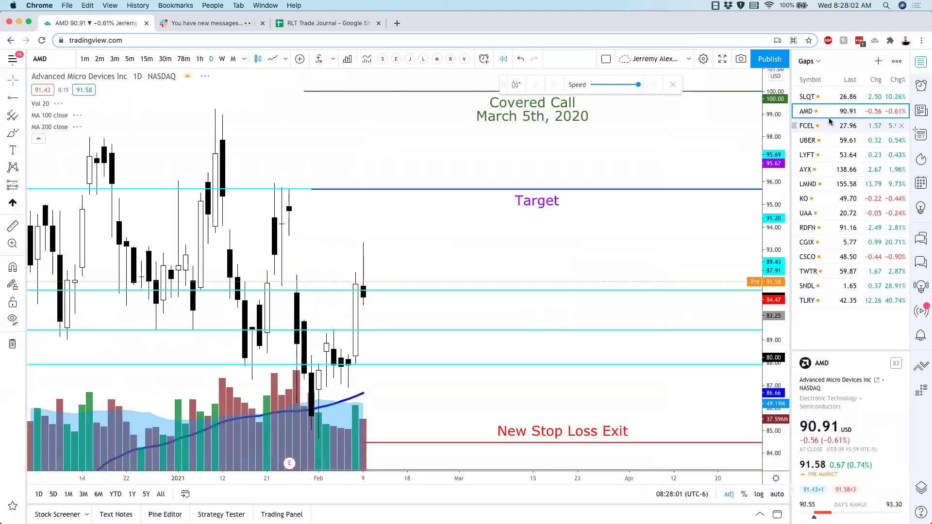
Open FCEL and examine its monthly chart back to the early 2010s, comparing the Target line with the 50 EMA.
{"action": "left_click", "coordinate": [832, 128]}
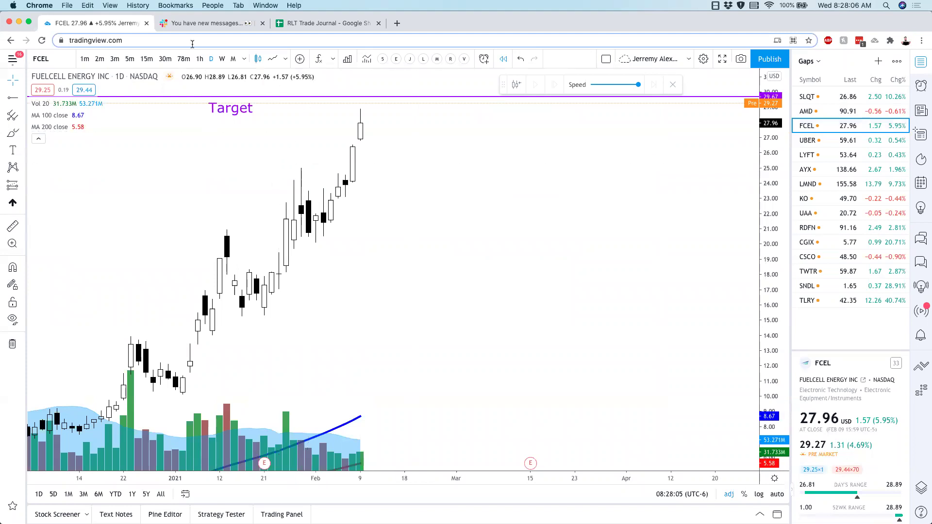
{"action": "left_click", "coordinate": [233, 59]}
{"action": "left_click", "coordinate": [409, 58]}
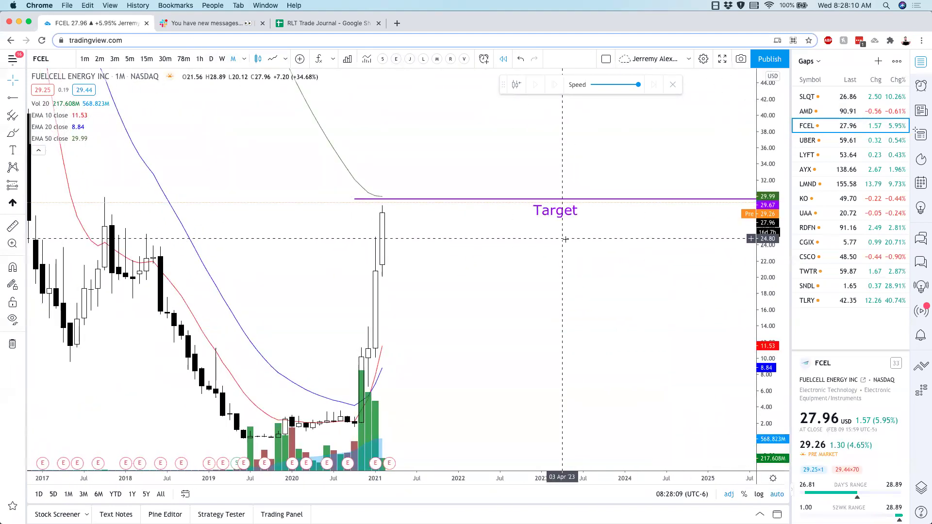
{"action": "left_click", "coordinate": [559, 223]}
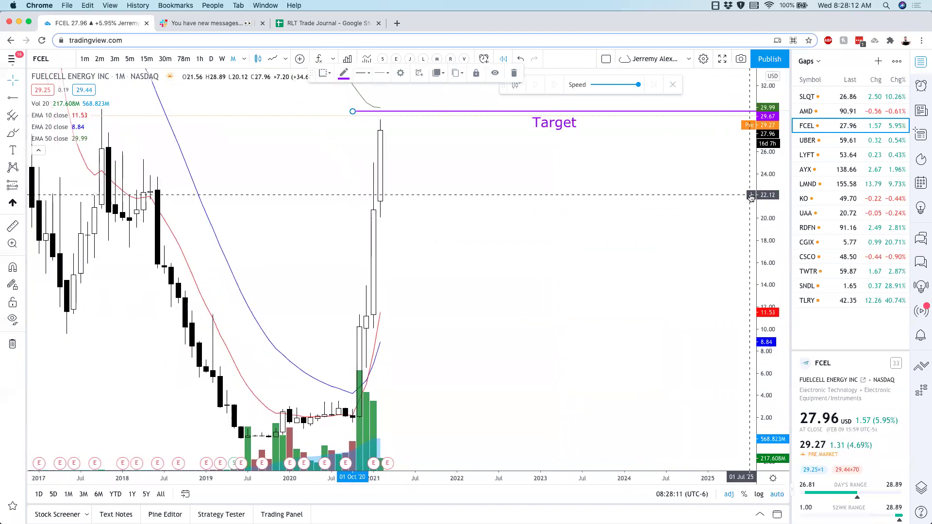
{"action": "left_click_drag", "start_coordinate": [767, 195], "coordinate": [767, 291]}
{"action": "scroll", "coordinate": [626, 350], "scroll_direction": "down", "scroll_amount": 5}
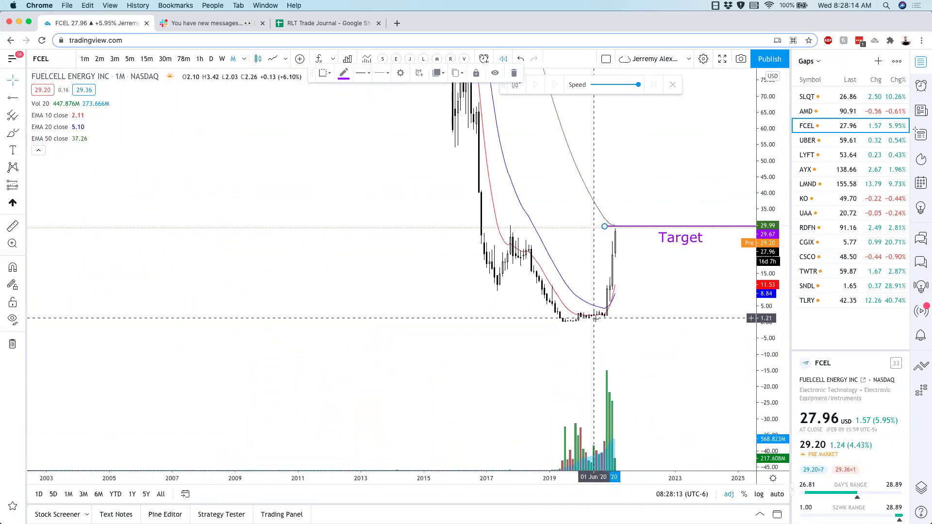
{"action": "left_click", "coordinate": [597, 319]}
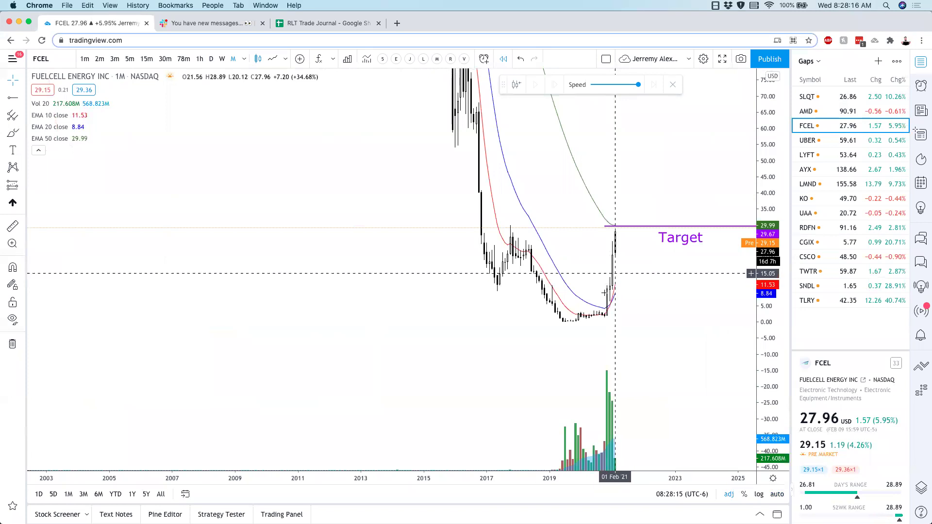
{"action": "scroll", "coordinate": [591, 317], "scroll_direction": "right", "scroll_amount": 5}
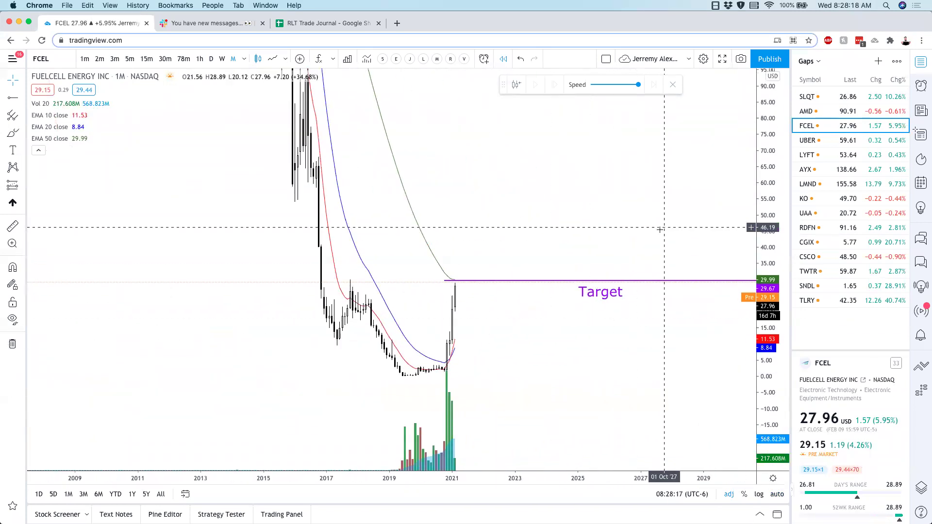
{"action": "left_click_drag", "start_coordinate": [769, 294], "coordinate": [770, 335]}
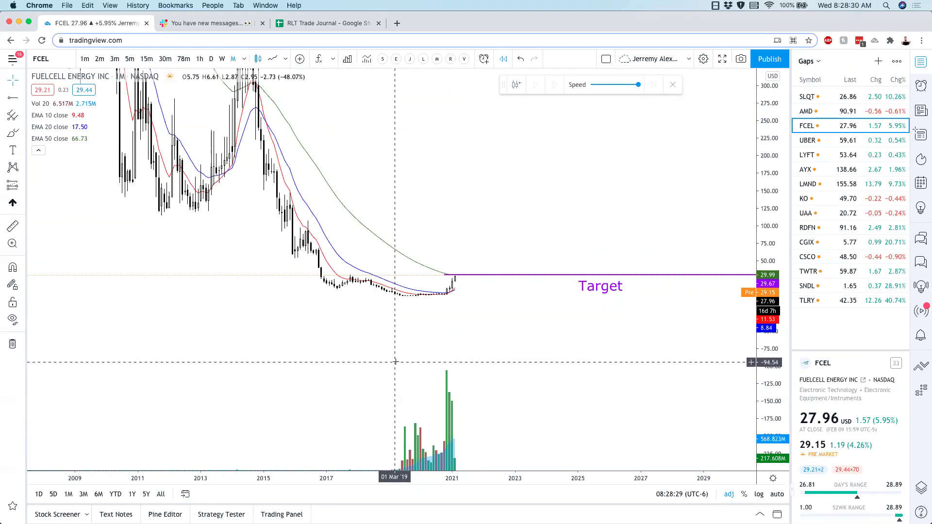
Review UBER's monthly and weekly charts around the Bullish Limit Buy line.
{"action": "left_click", "coordinate": [802, 141]}
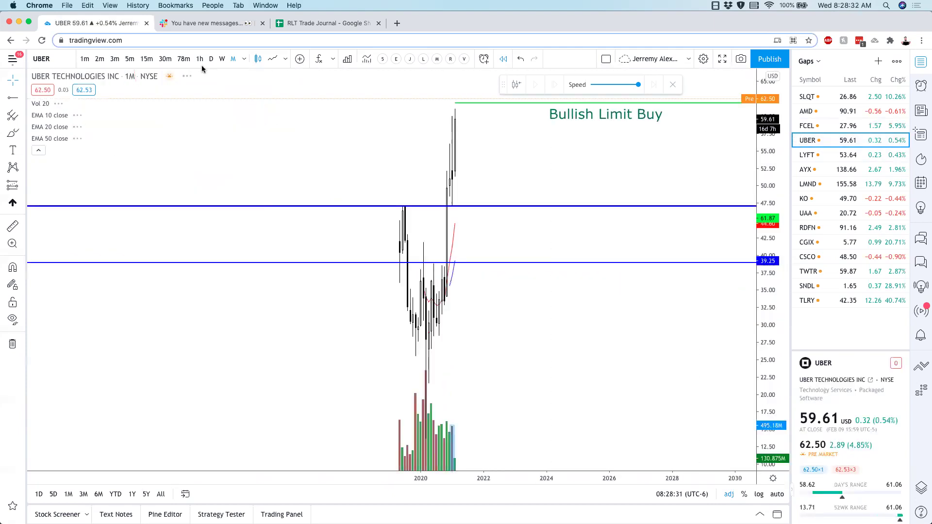
{"action": "scroll", "coordinate": [545, 304], "scroll_direction": "up", "scroll_amount": 3}
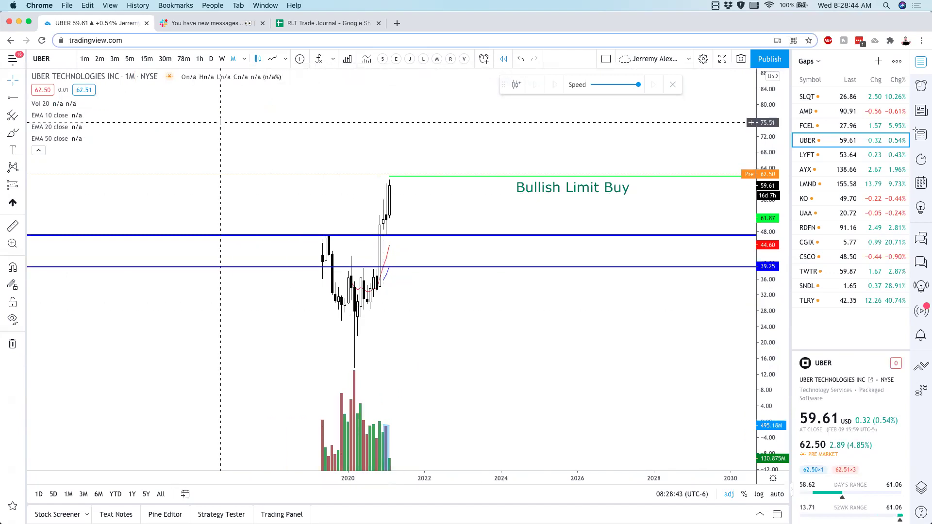
{"action": "left_click", "coordinate": [222, 60]}
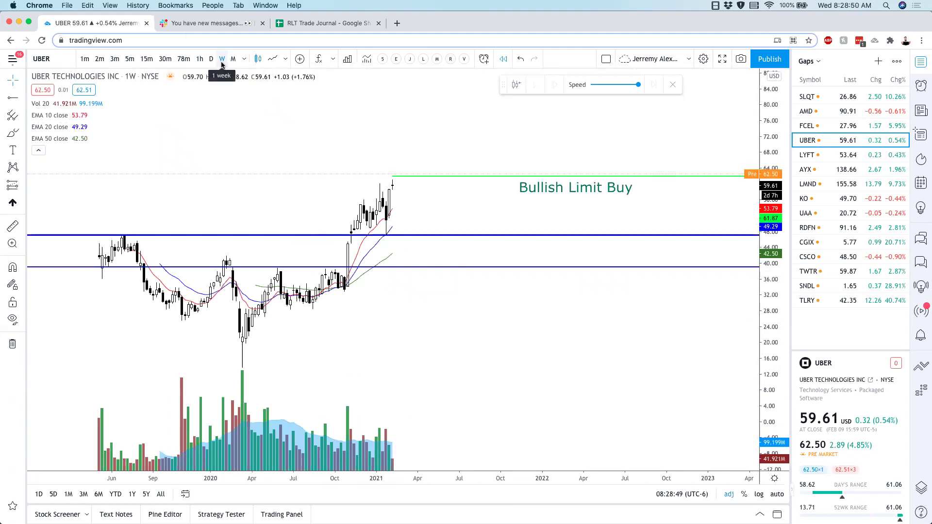
{"action": "scroll", "coordinate": [380, 134], "scroll_direction": "up", "scroll_amount": 3}
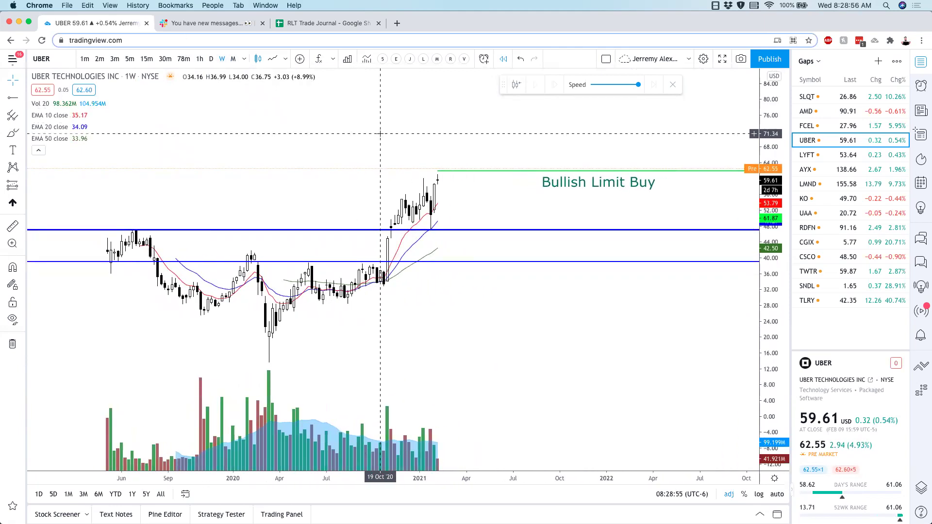
Review LYFT's weekly chart with its trendlines, and switch it to the daily timeframe.
{"action": "left_click", "coordinate": [820, 156]}
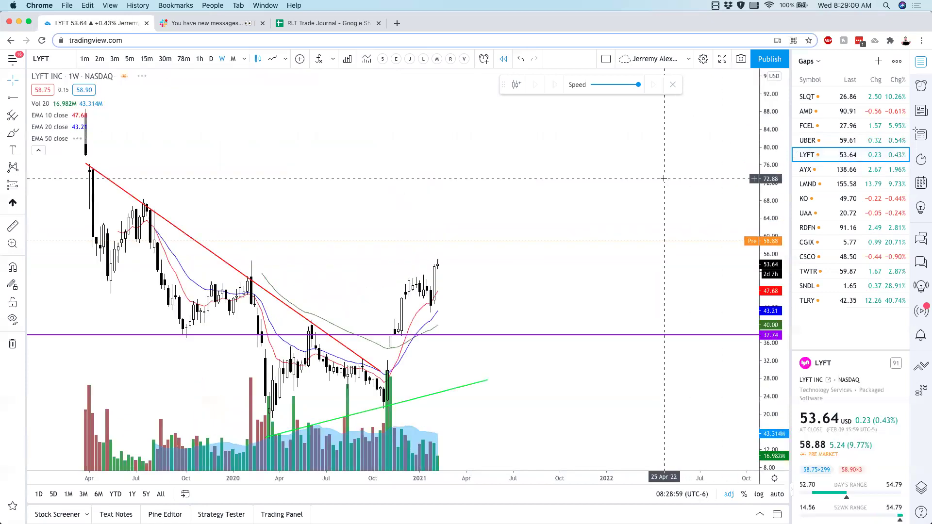
{"action": "scroll", "coordinate": [664, 179], "scroll_direction": "down", "scroll_amount": 5}
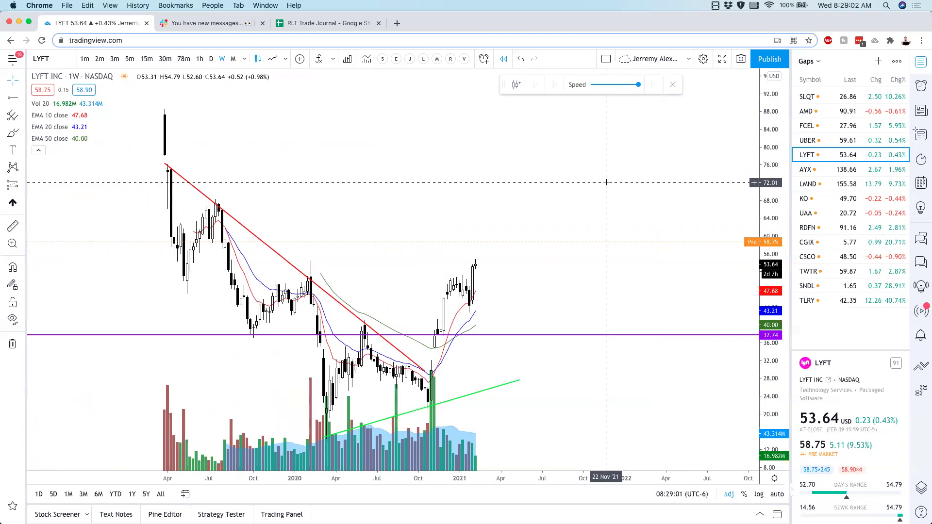
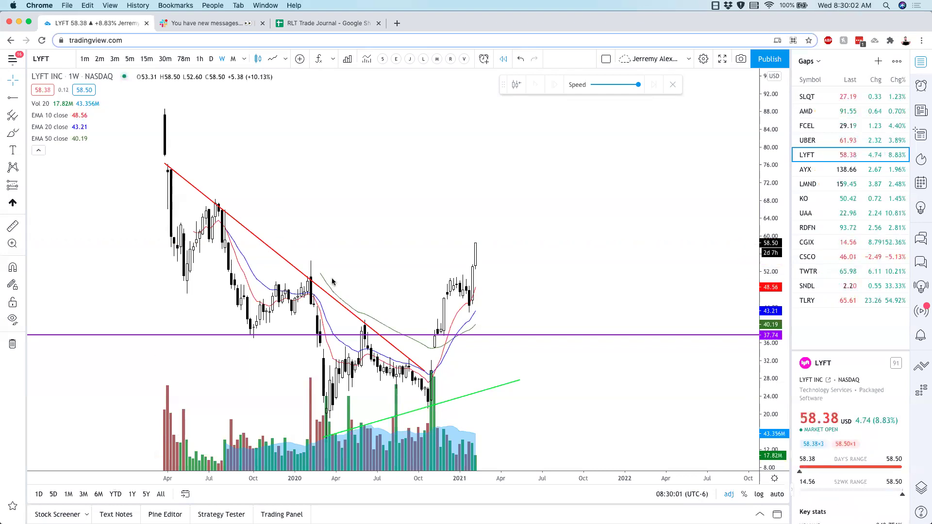
{"action": "left_click", "coordinate": [211, 59]}
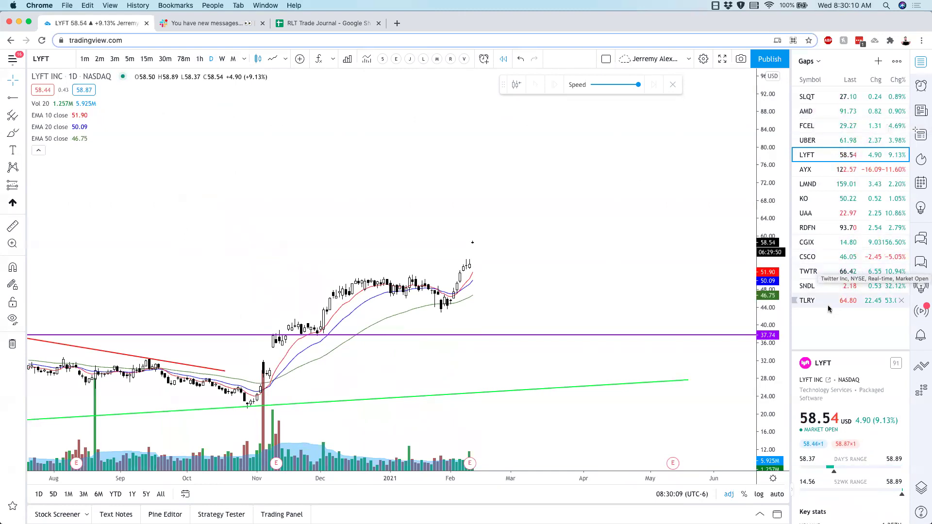
Check the opening gaps of SNDL, TLRY and TWTR on their daily charts.
{"action": "left_click", "coordinate": [825, 288]}
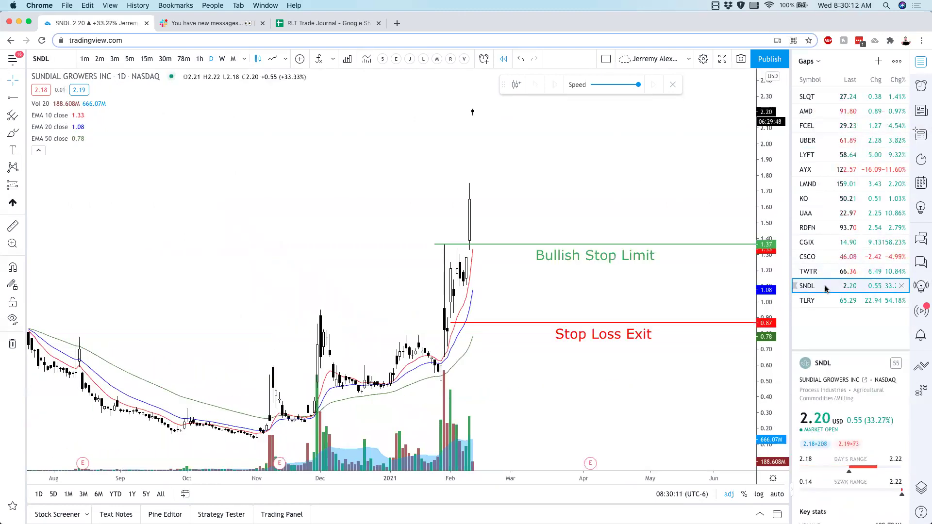
{"action": "left_click_drag", "start_coordinate": [769, 216], "coordinate": [770, 250]}
{"action": "left_click", "coordinate": [822, 302]}
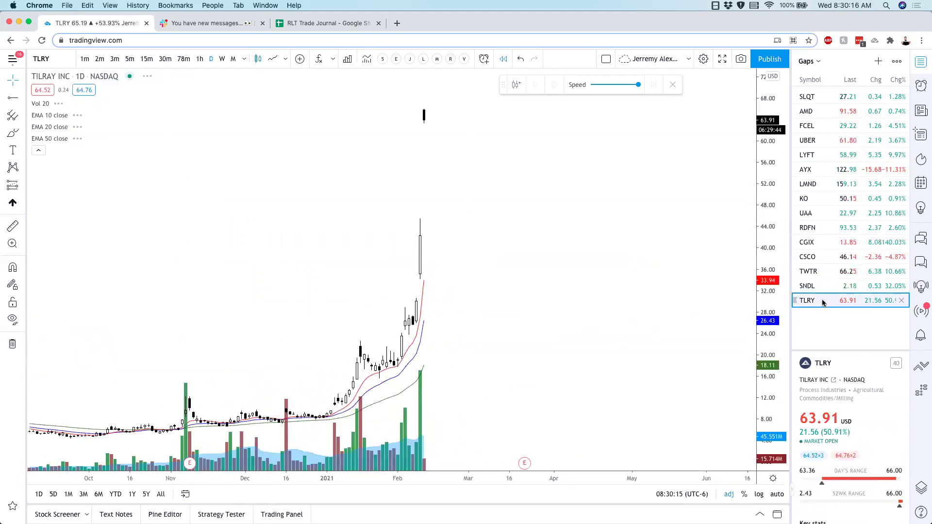
{"action": "left_click", "coordinate": [819, 272]}
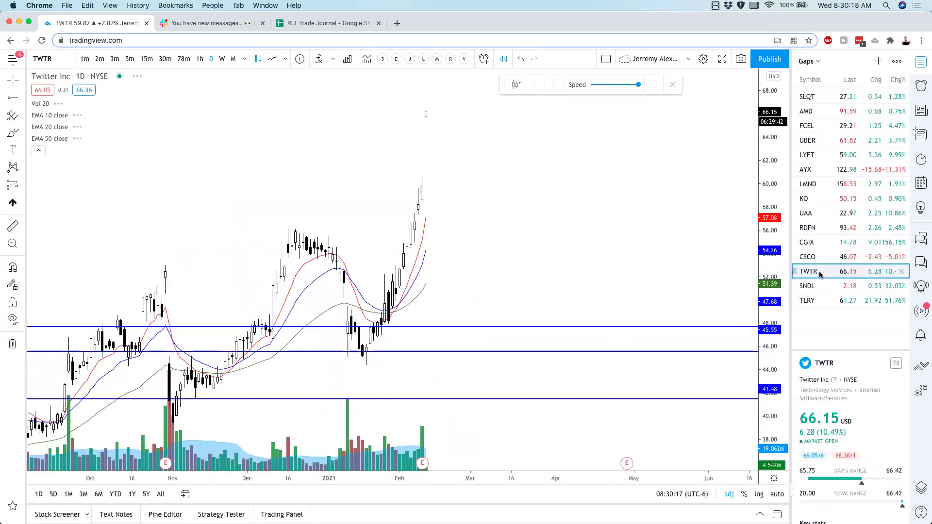
Open CSCO on the 5-minute timeframe with the price scale set to auto-fit and shown in percent.
{"action": "left_click", "coordinate": [814, 262]}
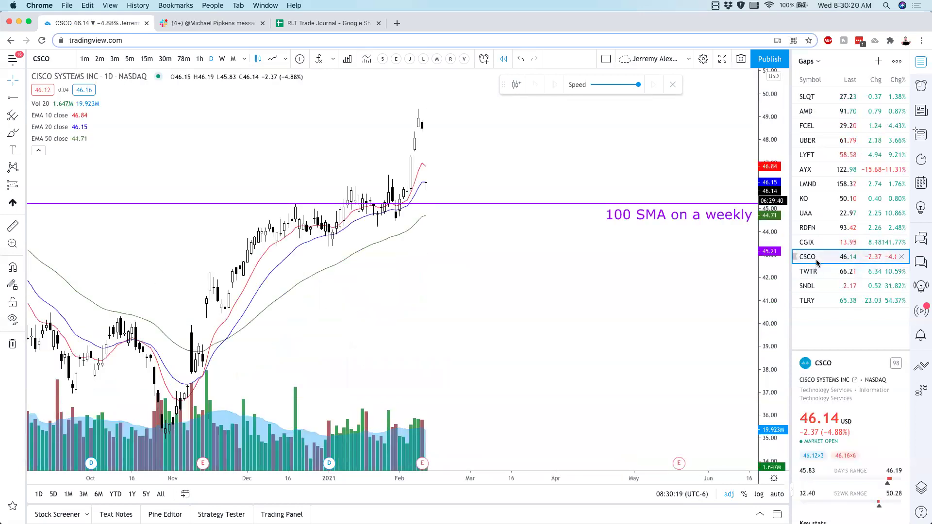
{"action": "left_click", "coordinate": [129, 60]}
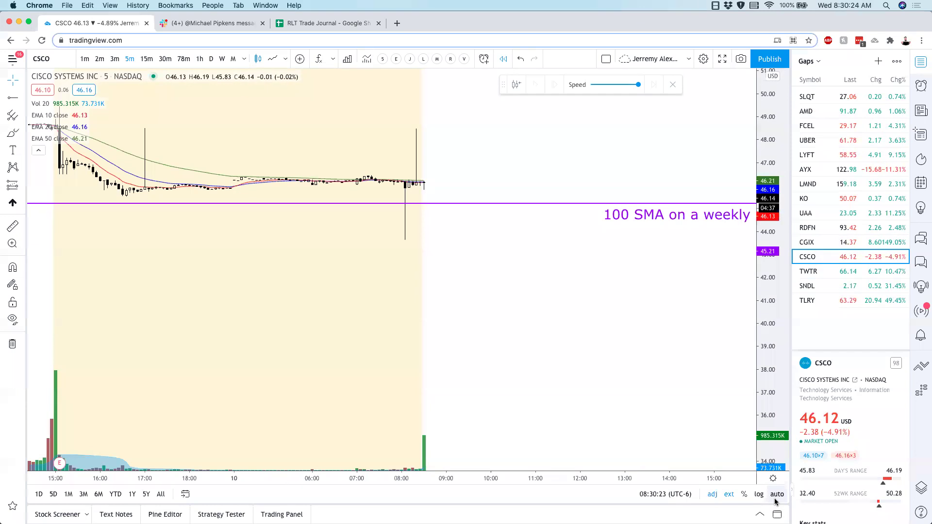
{"action": "left_click", "coordinate": [777, 495]}
{"action": "left_click", "coordinate": [743, 495]}
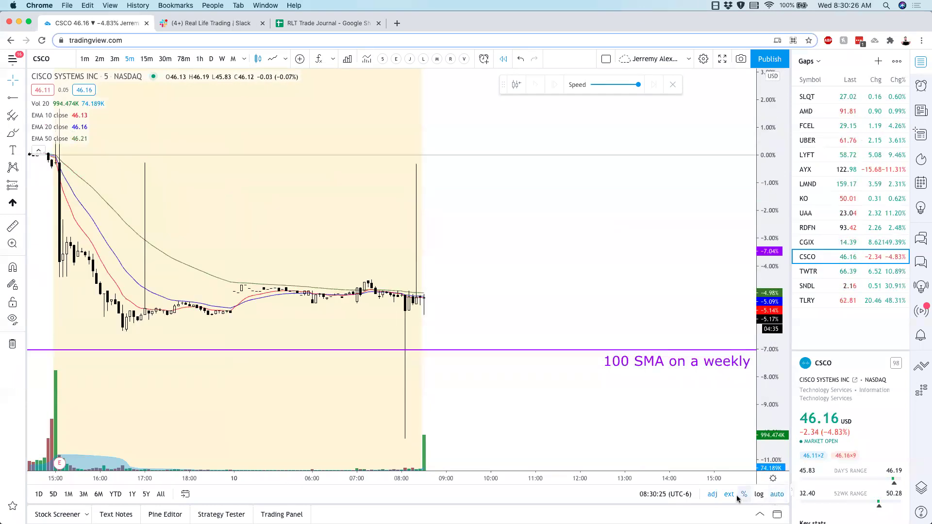
Review the 5-minute percent-scale charts of RDFN, CGIX, KO and AYX from the watchlist.
{"action": "left_click", "coordinate": [730, 495]}
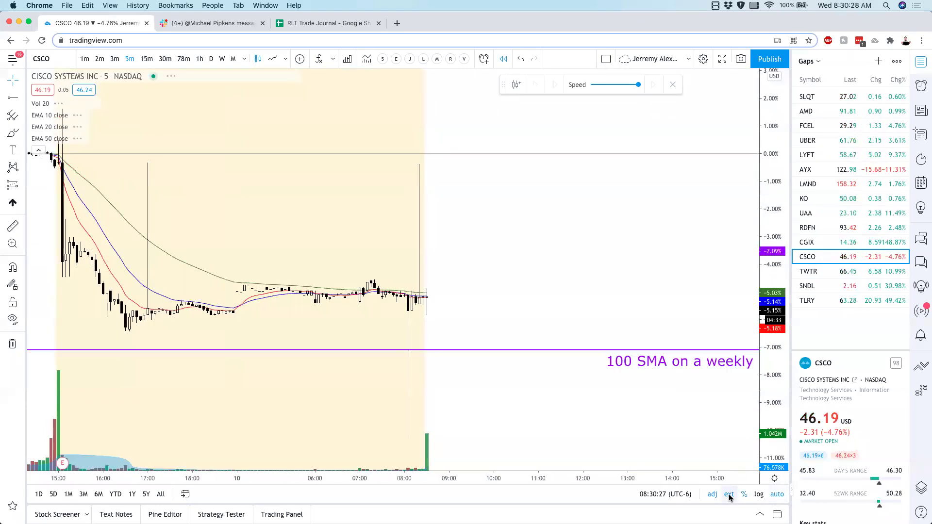
{"action": "left_click", "coordinate": [835, 229]}
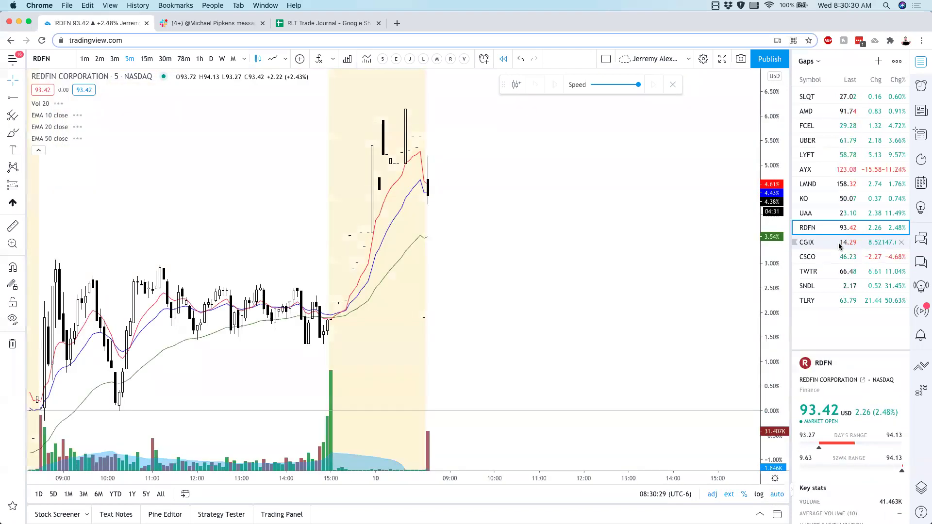
{"action": "left_click", "coordinate": [839, 246]}
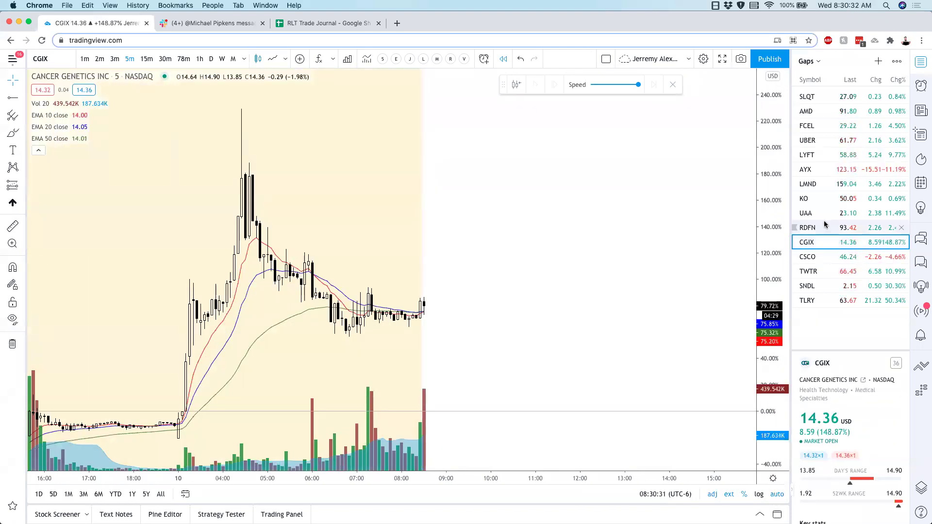
{"action": "left_click", "coordinate": [820, 199]}
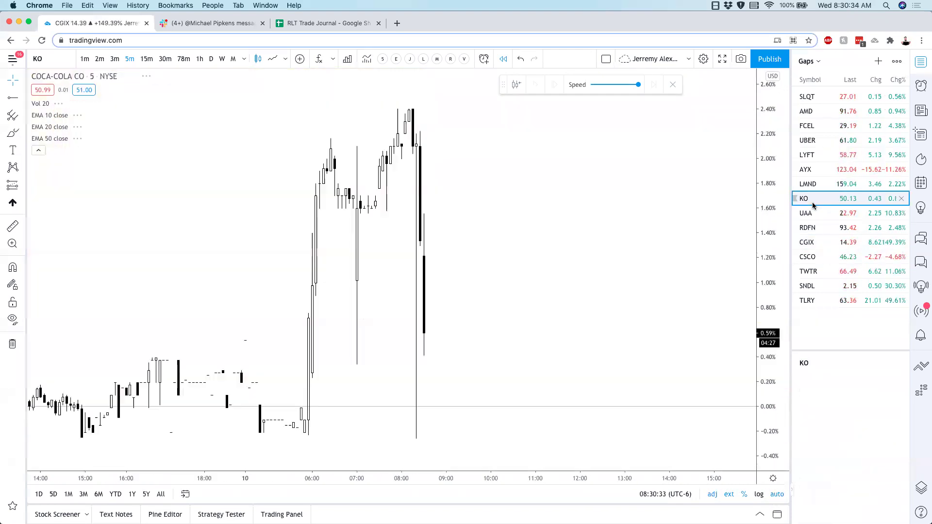
{"action": "left_click", "coordinate": [819, 172]}
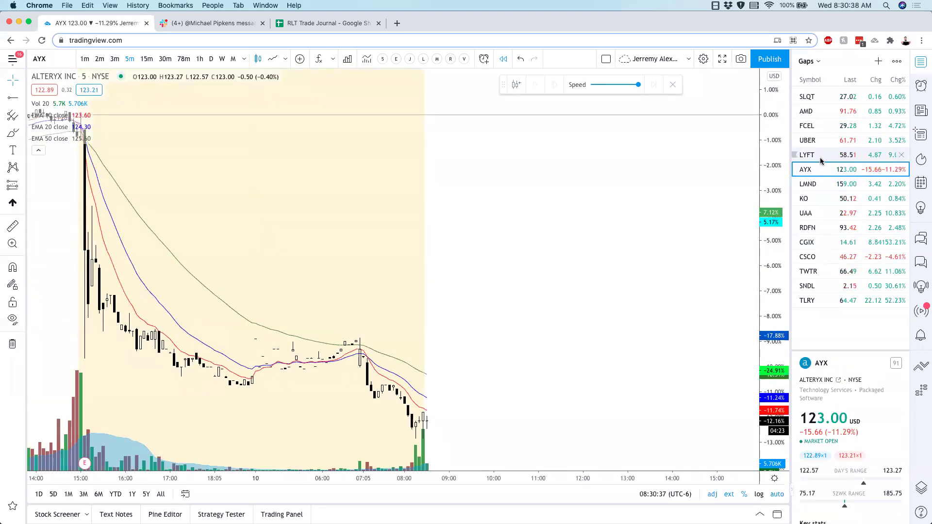
Turn off extended hours and the percent scale on AYX, and switch the chart to the daily timeframe.
{"action": "left_click_drag", "start_coordinate": [791, 208], "coordinate": [767, 243]}
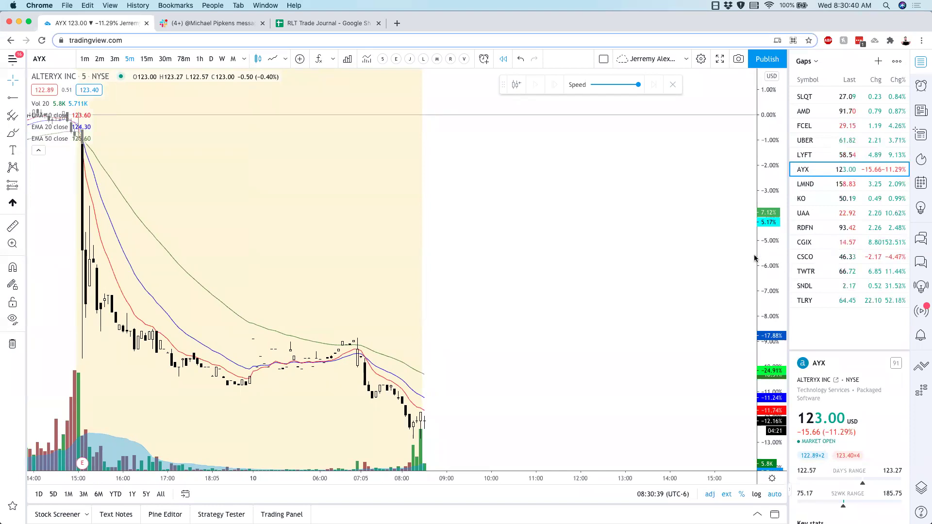
{"action": "left_click", "coordinate": [733, 493]}
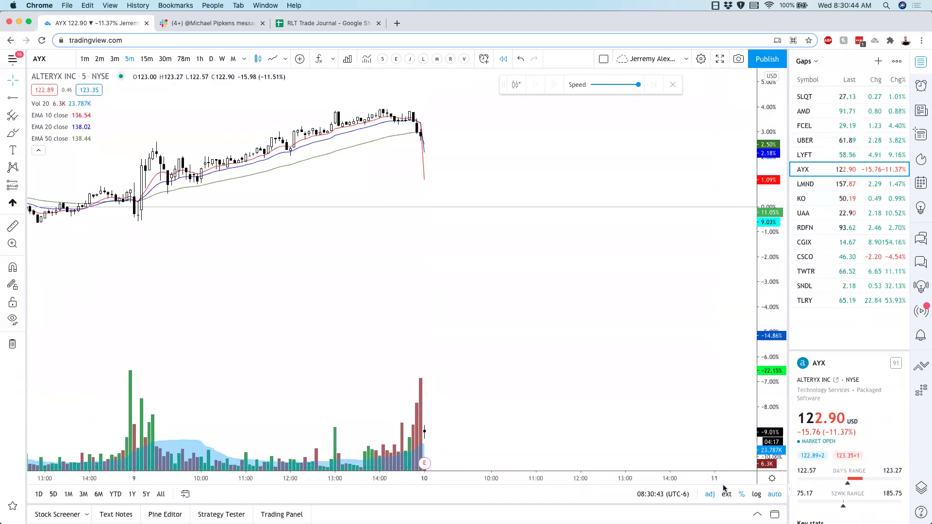
{"action": "left_click", "coordinate": [742, 495]}
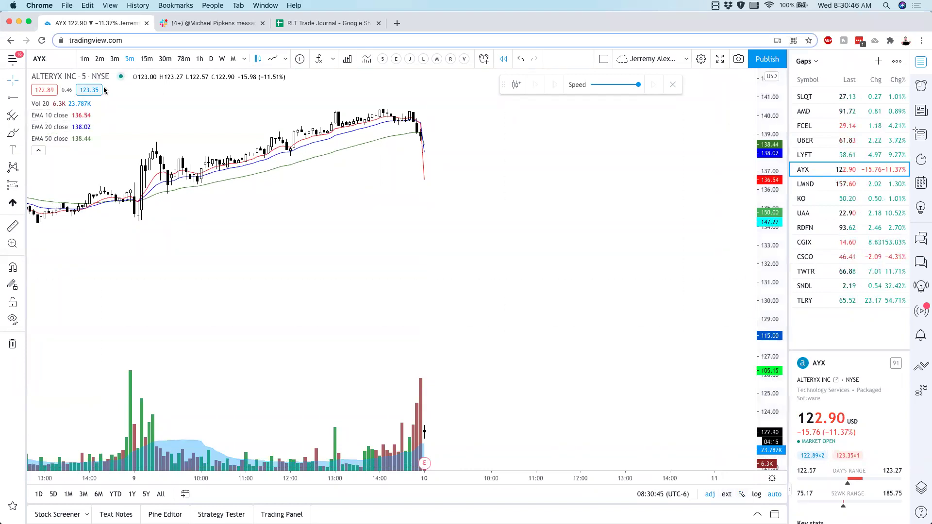
{"action": "left_click", "coordinate": [213, 59]}
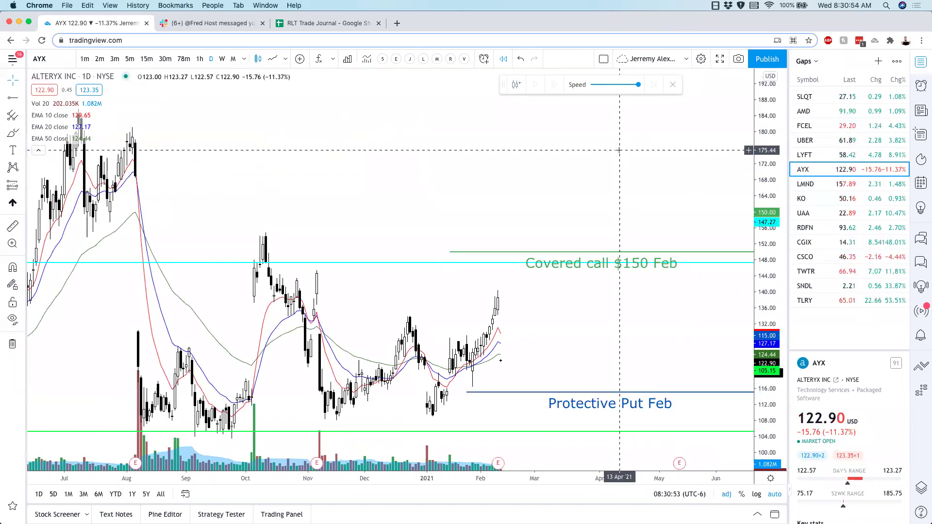
Open UPWK and update the position note on its daily chart to 17 contracts remaining.
{"action": "type", "text": "UPWK"}
{"action": "key", "text": "Return"}
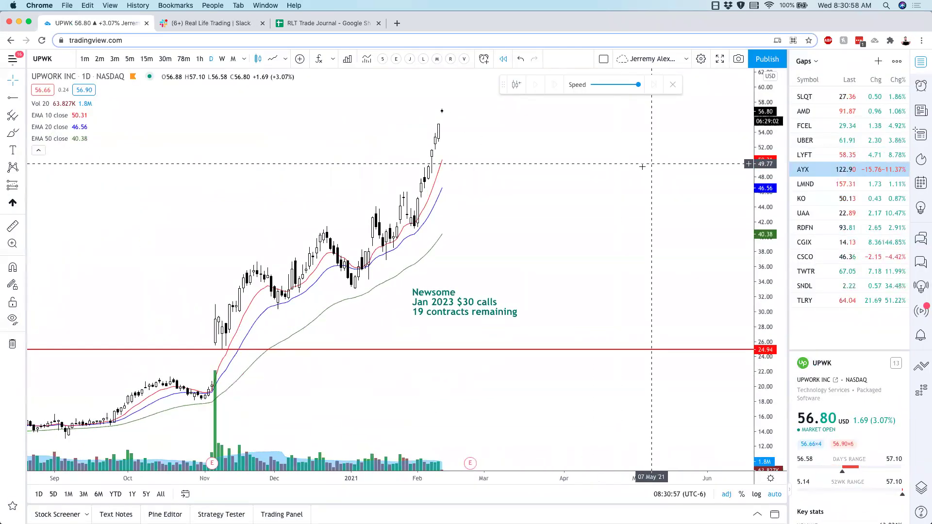
{"action": "double_click", "coordinate": [461, 301]}
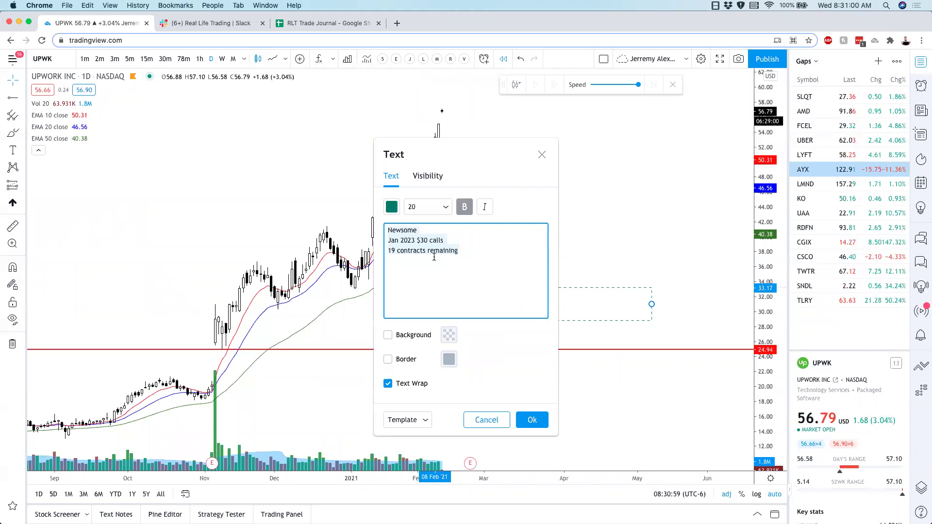
{"action": "left_click", "coordinate": [393, 250]}
{"action": "key", "text": "BackSpace"}
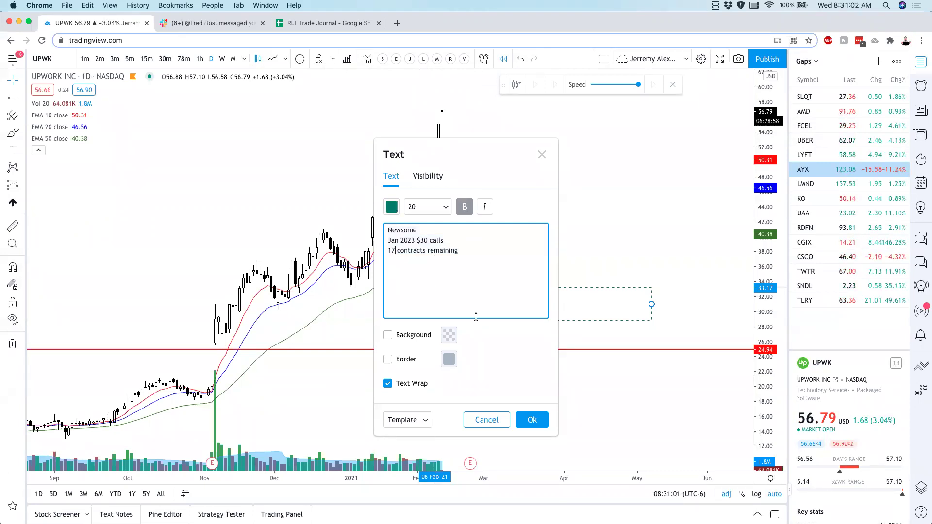
{"action": "left_click", "coordinate": [532, 419]}
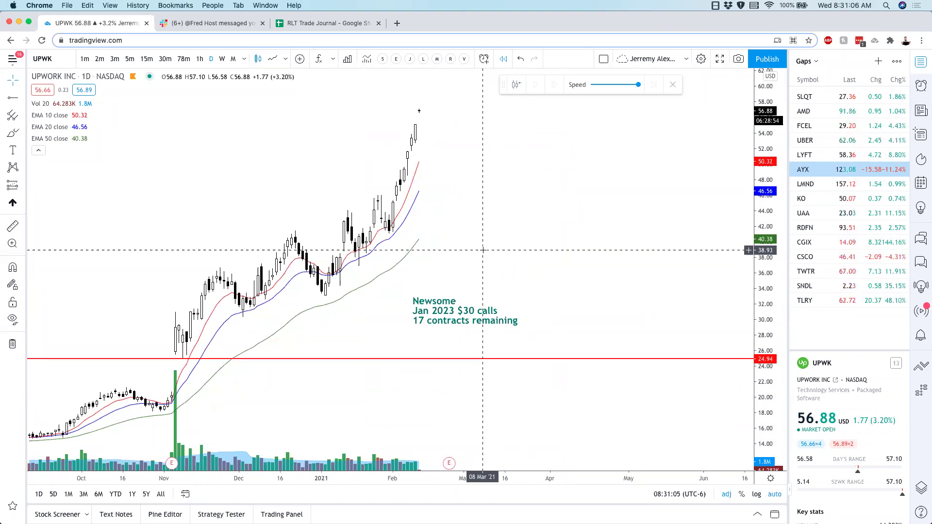
Open the DOCU daily chart and examine its price relative to the Bullish Limit Buy line.
{"action": "type", "text": "DOUC"}
{"action": "key", "text": "Return"}
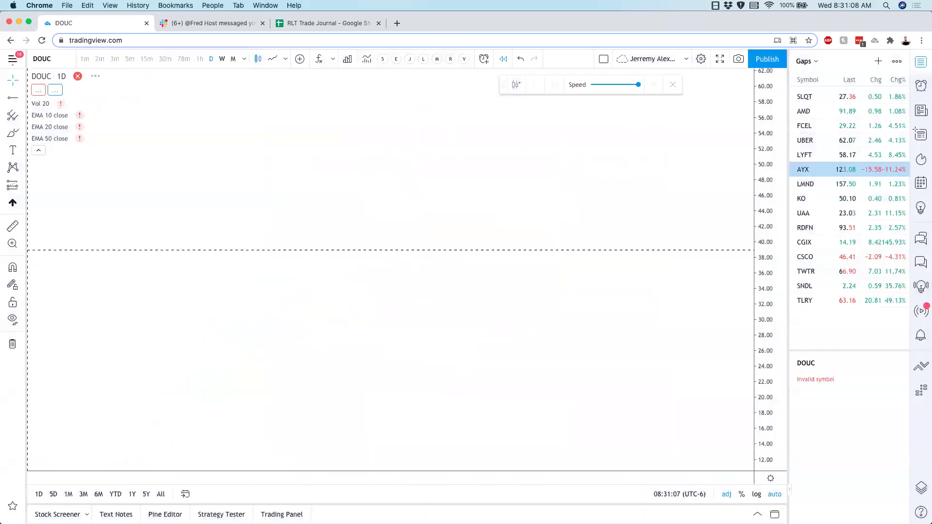
{"action": "type", "text": "DOCU"}
{"action": "key", "text": "BackSpace"}
{"action": "key", "text": "BackSpace"}
{"action": "type", "text": "OCU"}
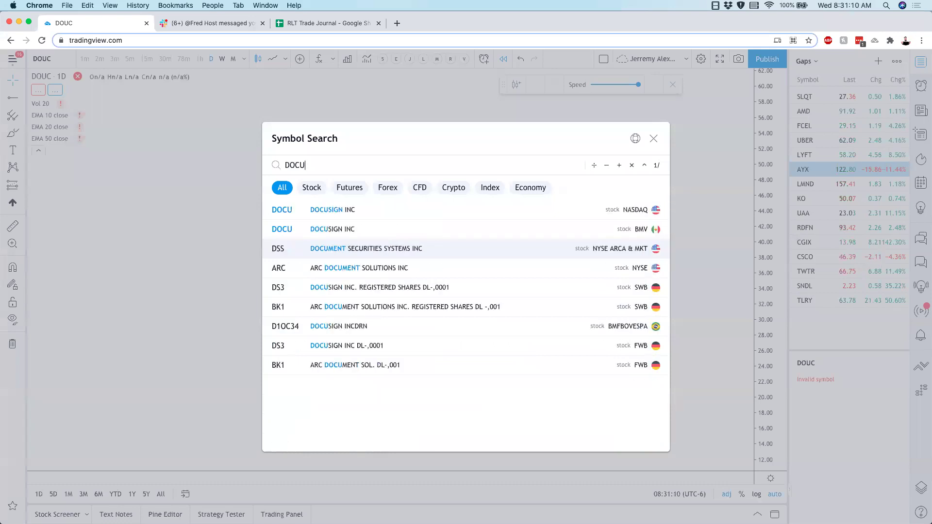
{"action": "key", "text": "Return"}
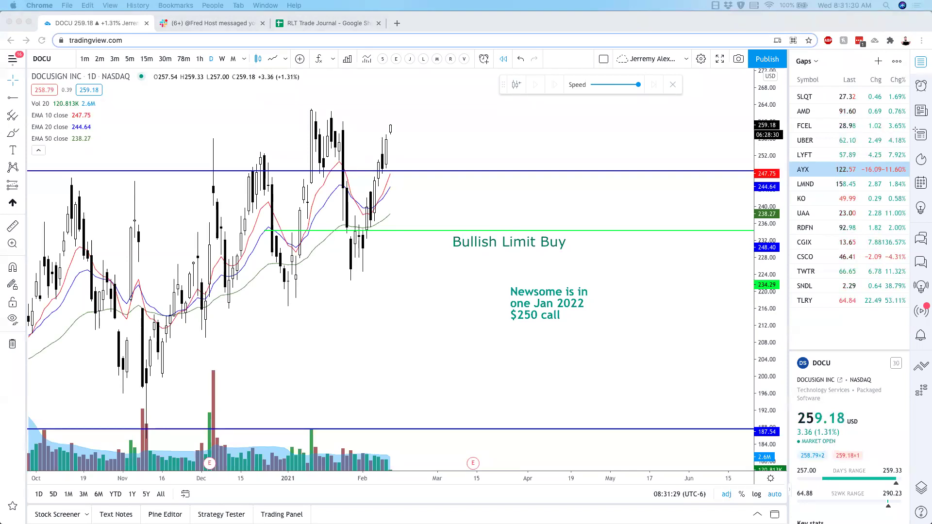
{"action": "left_click", "coordinate": [300, 322]}
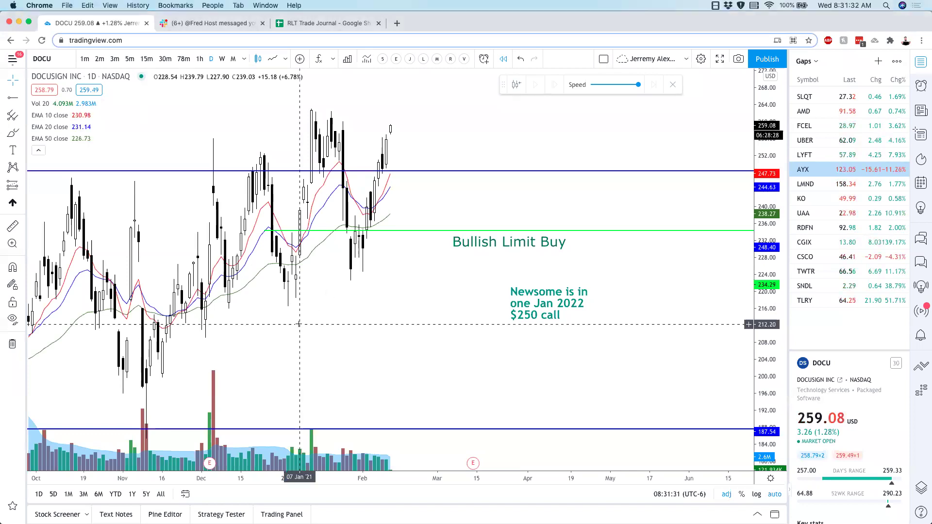
Open the TIXT daily chart and compress its price scale to review the Bullish Stop Limit and Stop Loss Exit lines.
{"action": "type", "text": "TIXT"}
{"action": "key", "text": "Return"}
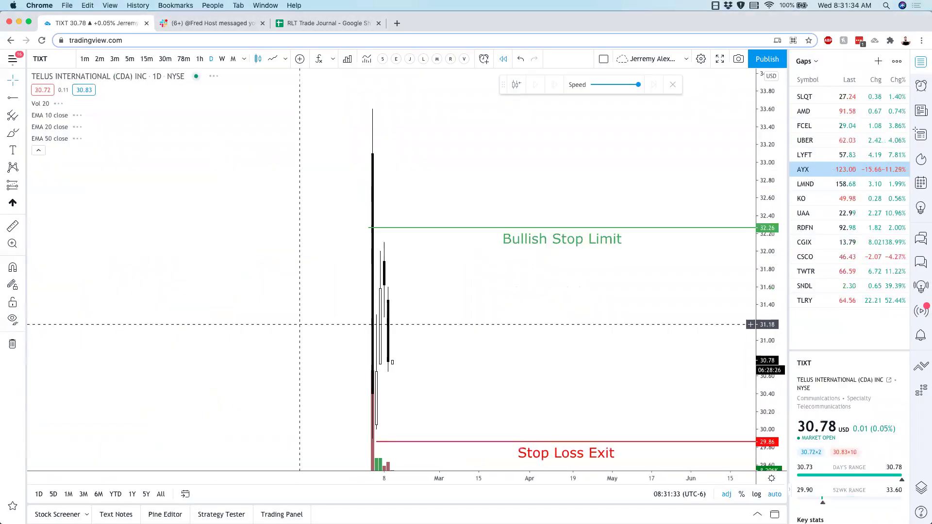
{"action": "left_click_drag", "start_coordinate": [770, 109], "coordinate": [770, 203]}
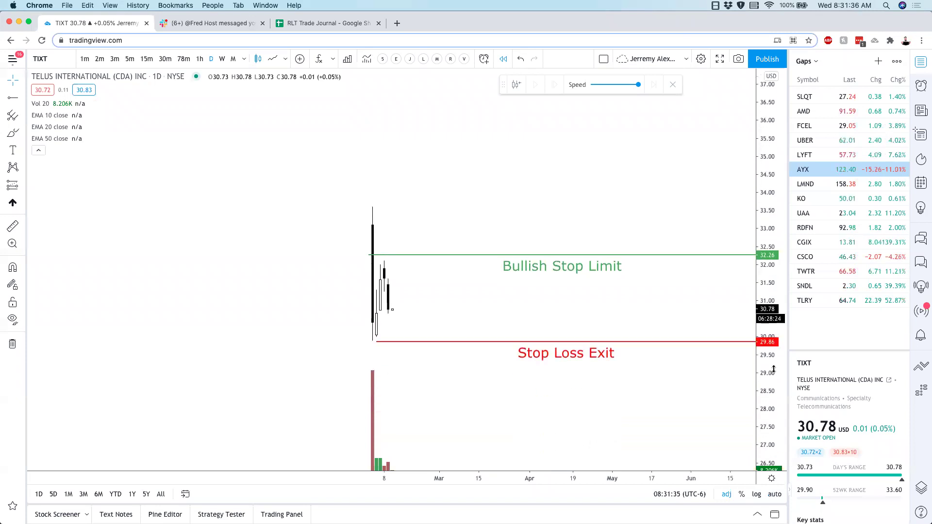
{"action": "scroll", "coordinate": [614, 282], "scroll_direction": "up", "scroll_amount": 1}
{"action": "left_click_drag", "start_coordinate": [517, 242], "coordinate": [543, 234]}
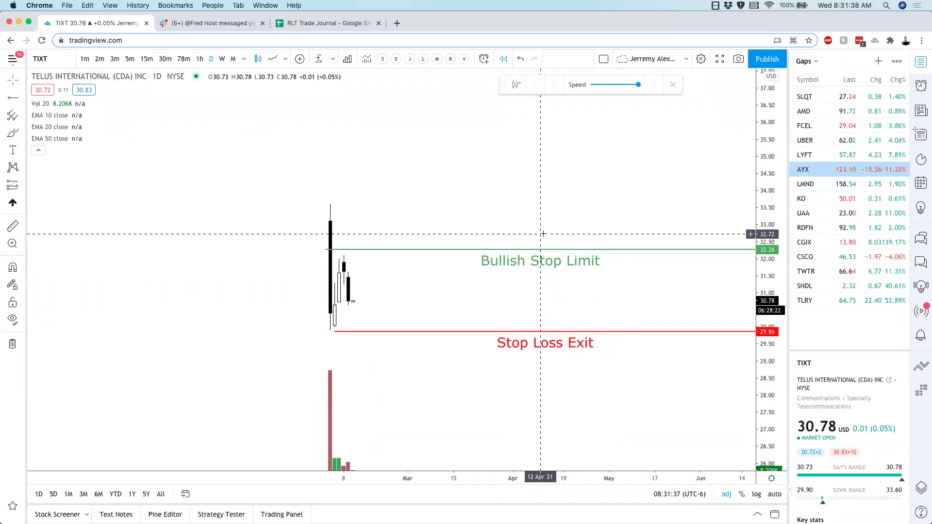
Open the WW daily chart and check its price against the Target, Bullish Limit Buy and New Stop Loss Exit lines.
{"action": "type", "text": "WW"}
{"action": "key", "text": "Return"}
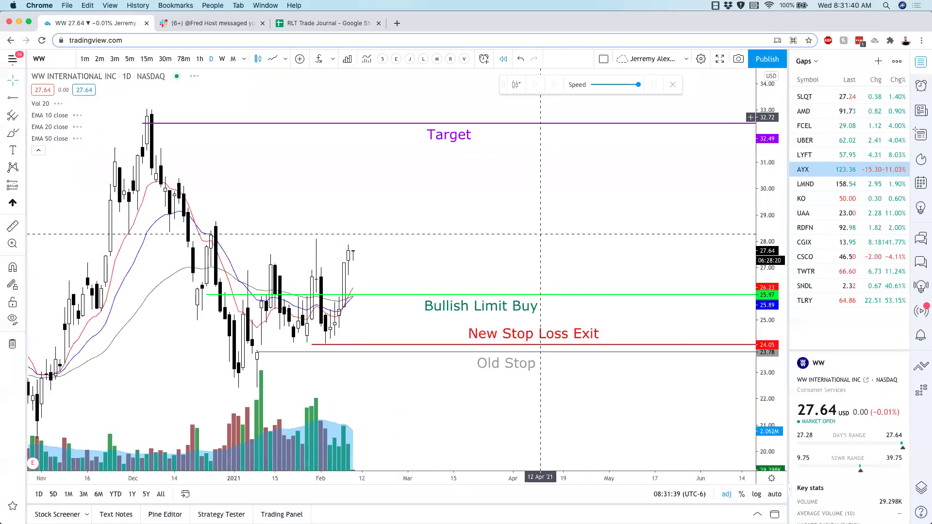
{"action": "scroll", "coordinate": [543, 234], "scroll_direction": "down", "scroll_amount": 1}
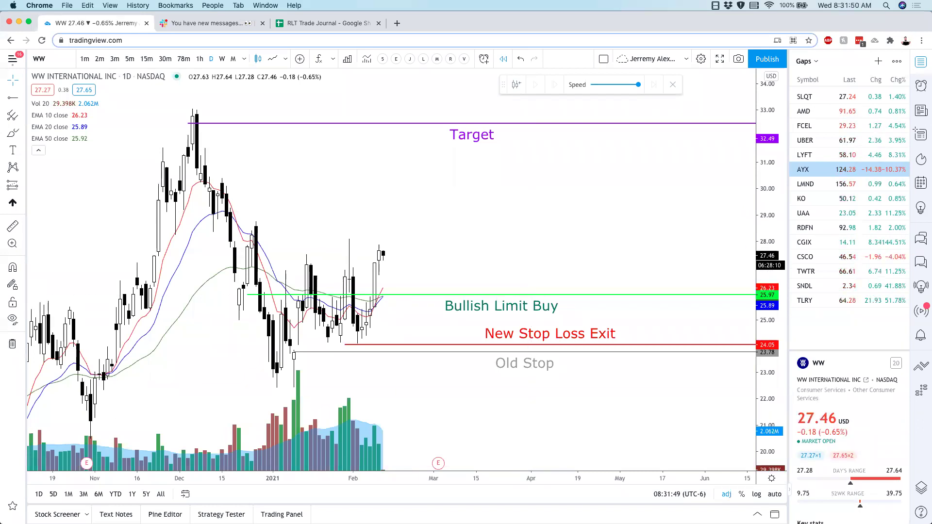
Open AMD on the 5-minute timeframe with the price scale auto-fit to the recent candles.
{"action": "left_click", "coordinate": [812, 112]}
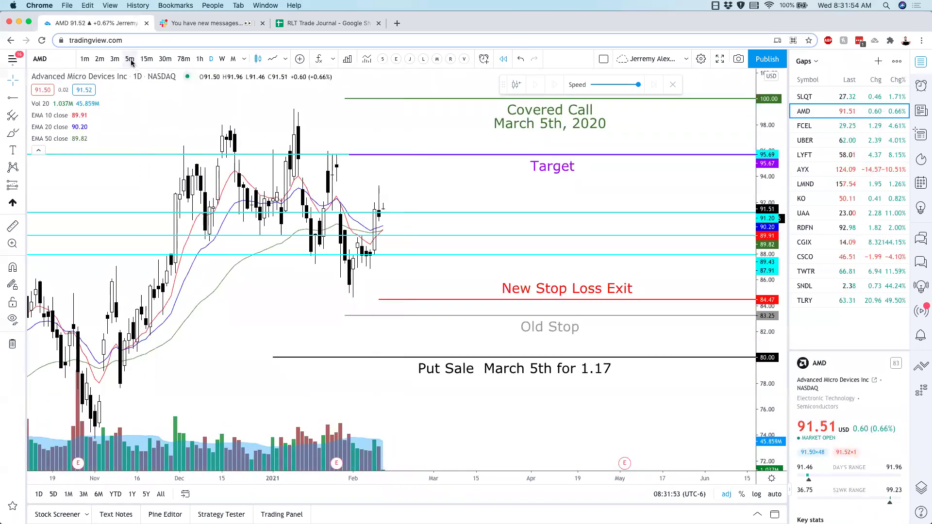
{"action": "left_click", "coordinate": [129, 59]}
{"action": "left_click", "coordinate": [775, 494]}
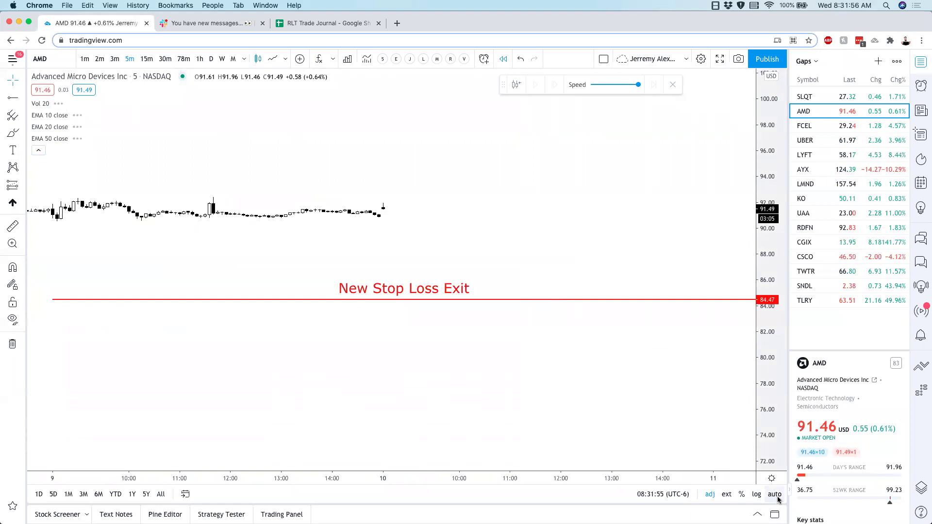
{"action": "scroll", "coordinate": [607, 318], "scroll_direction": "down", "scroll_amount": 3}
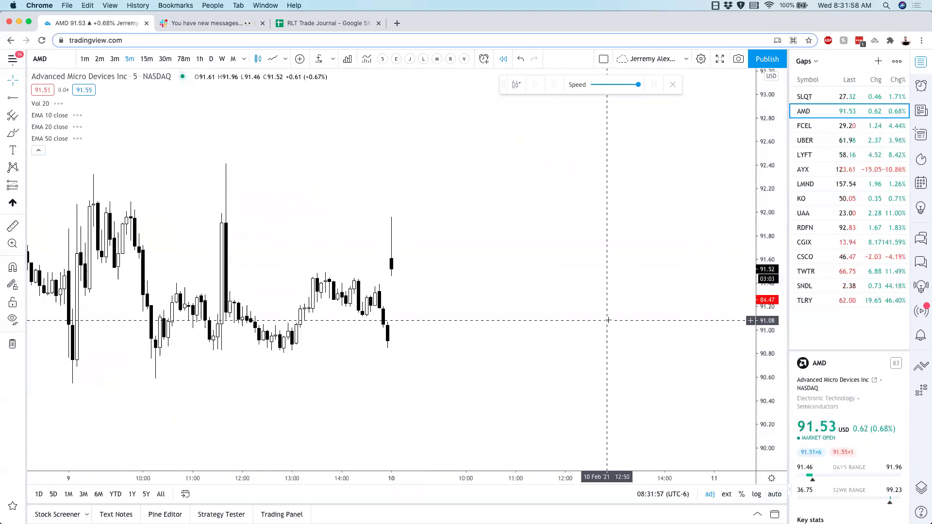
{"action": "scroll", "coordinate": [301, 207], "scroll_direction": "down", "scroll_amount": 2}
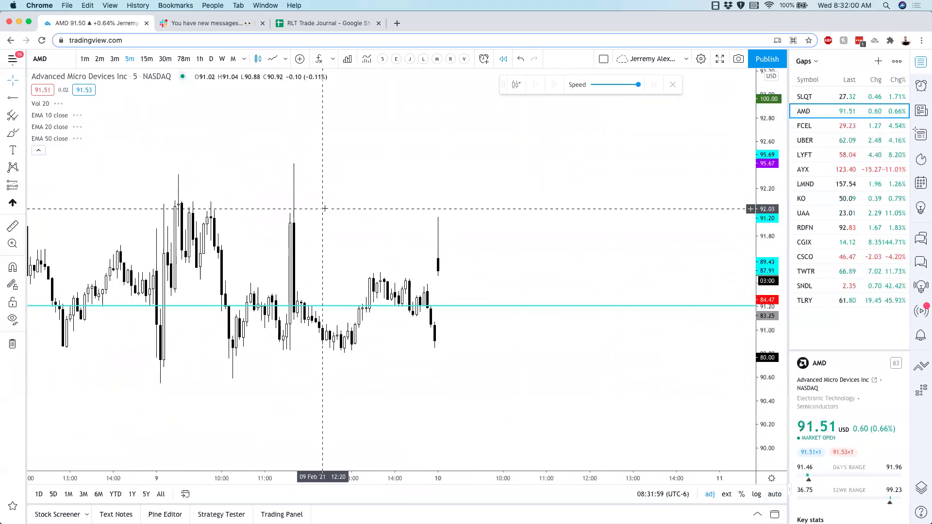
Place a horizontal ray at about 91.99 above AMD's opening candle, and show extended hours on the 5-minute chart.
{"action": "left_click", "coordinate": [11, 100]}
{"action": "left_click", "coordinate": [462, 213]}
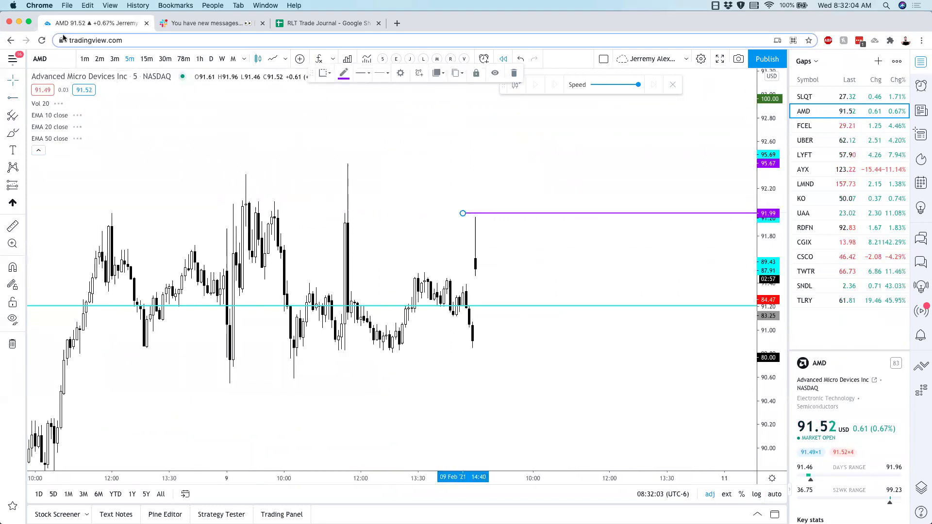
{"action": "left_click", "coordinate": [114, 58]}
{"action": "left_click", "coordinate": [727, 494]}
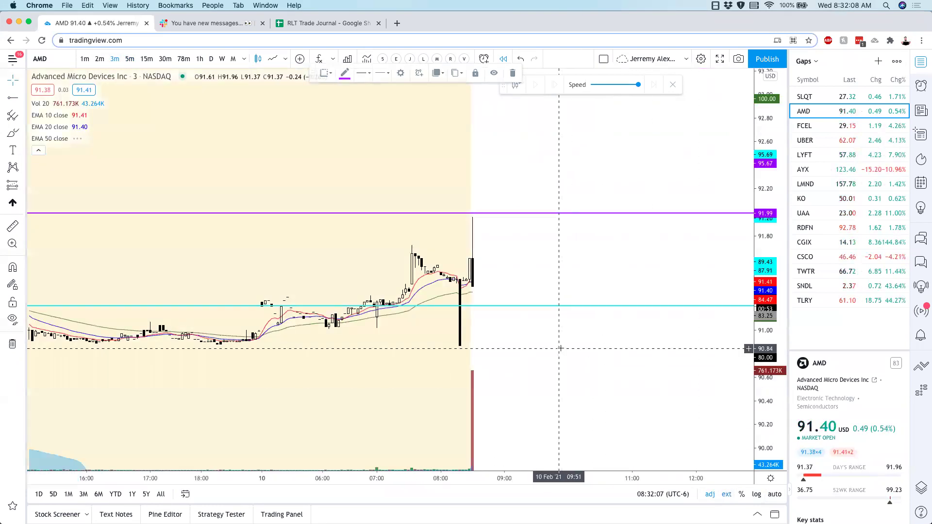
{"action": "left_click", "coordinate": [129, 59]}
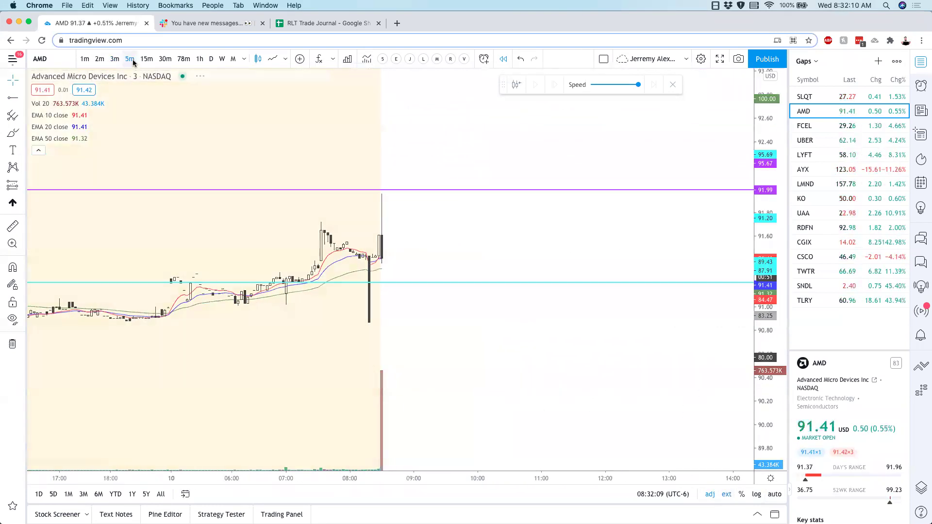
{"action": "scroll", "coordinate": [312, 245], "scroll_direction": "up", "scroll_amount": 2}
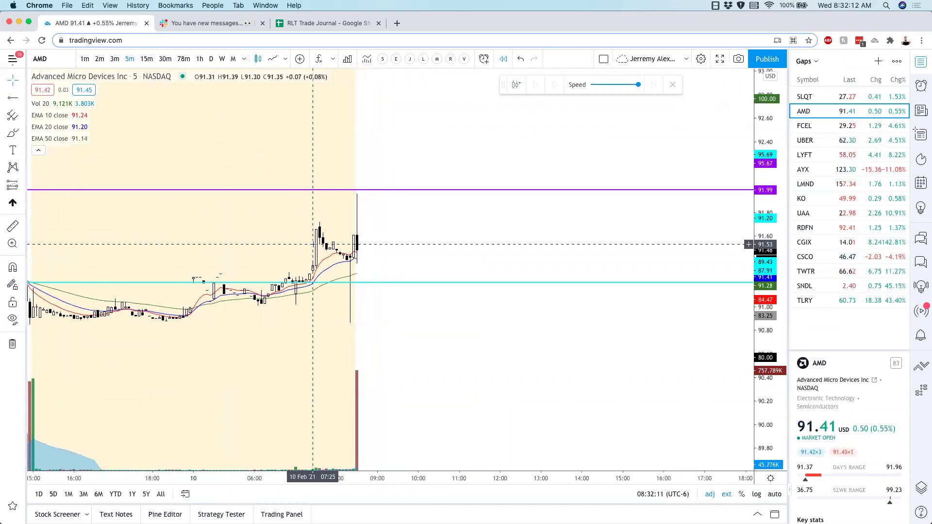
Place a horizontal ray at about 91.34 below AMD's opening candle and apply the Stop template to it.
{"action": "left_click", "coordinate": [13, 97]}
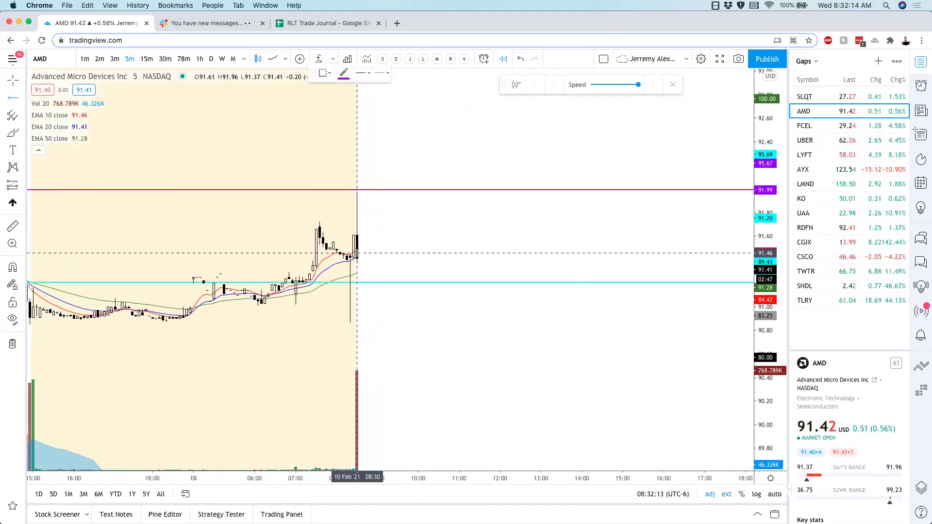
{"action": "left_click", "coordinate": [350, 267]}
{"action": "right_click", "coordinate": [366, 267]}
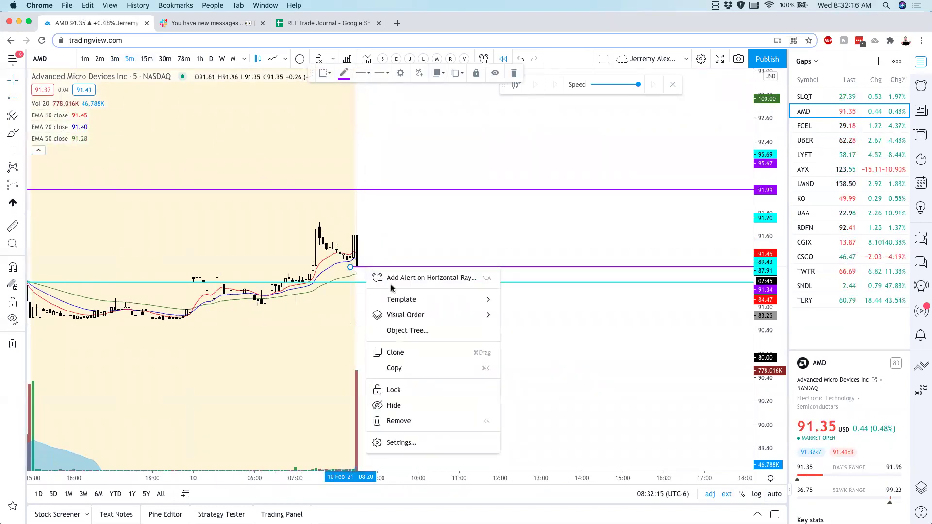
{"action": "mouse_move", "coordinate": [476, 300]}
{"action": "left_click", "coordinate": [540, 483]}
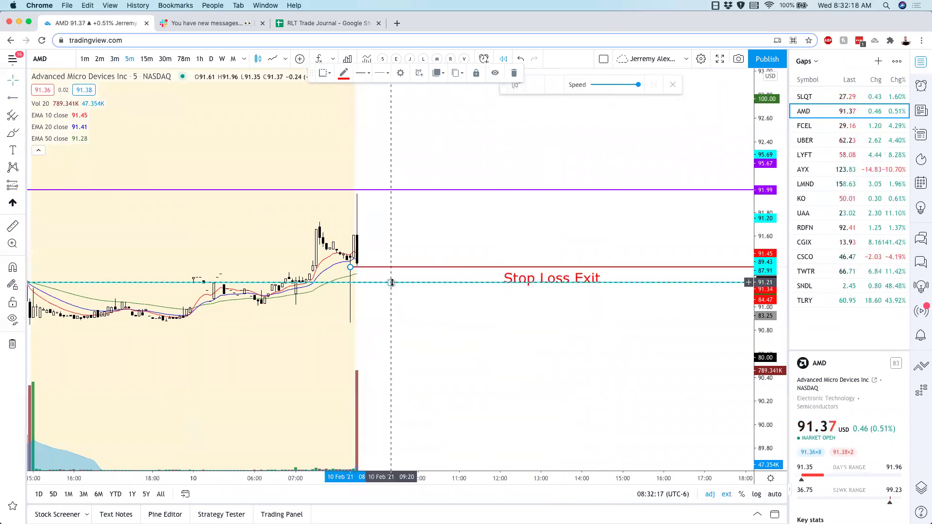
Apply the Bullish Stop Limit template to AMD's 91.99 horizontal ray and align its label text to the right.
{"action": "right_click", "coordinate": [385, 190]}
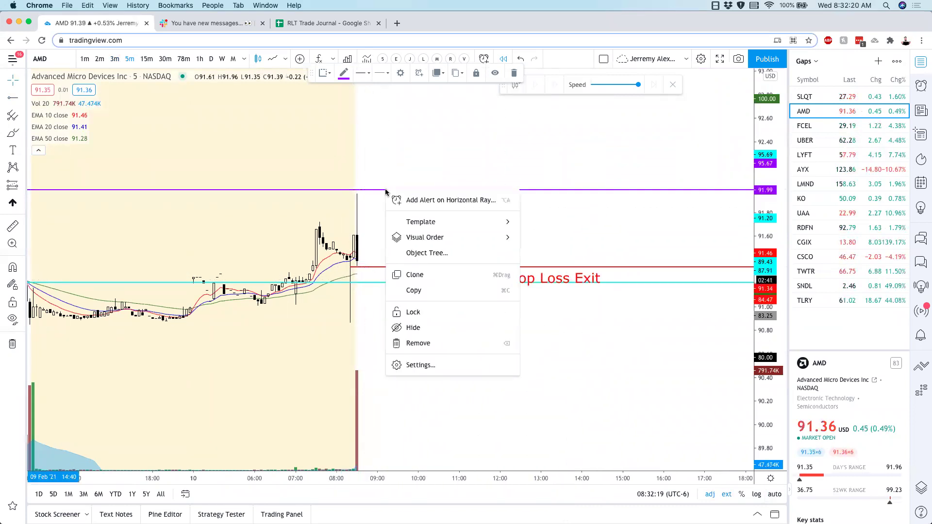
{"action": "mouse_move", "coordinate": [420, 223]}
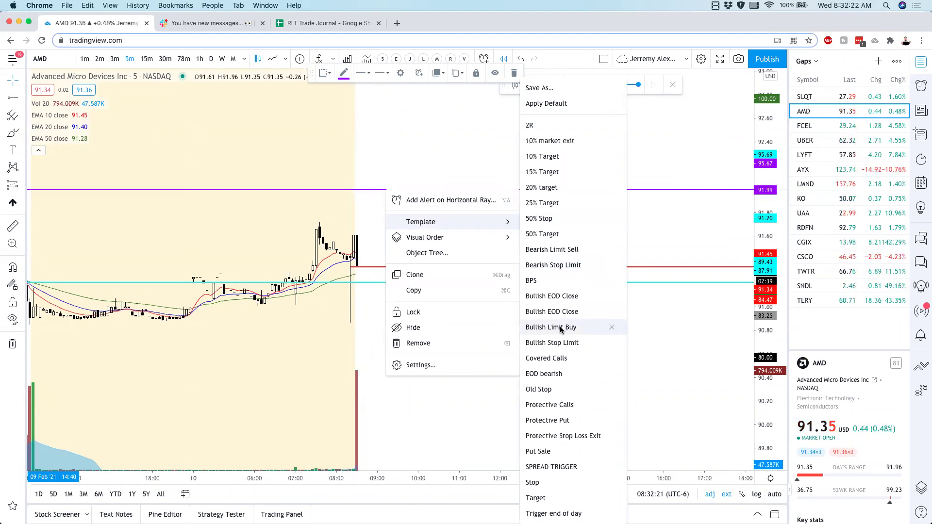
{"action": "left_click", "coordinate": [563, 346]}
{"action": "right_click", "coordinate": [437, 199]}
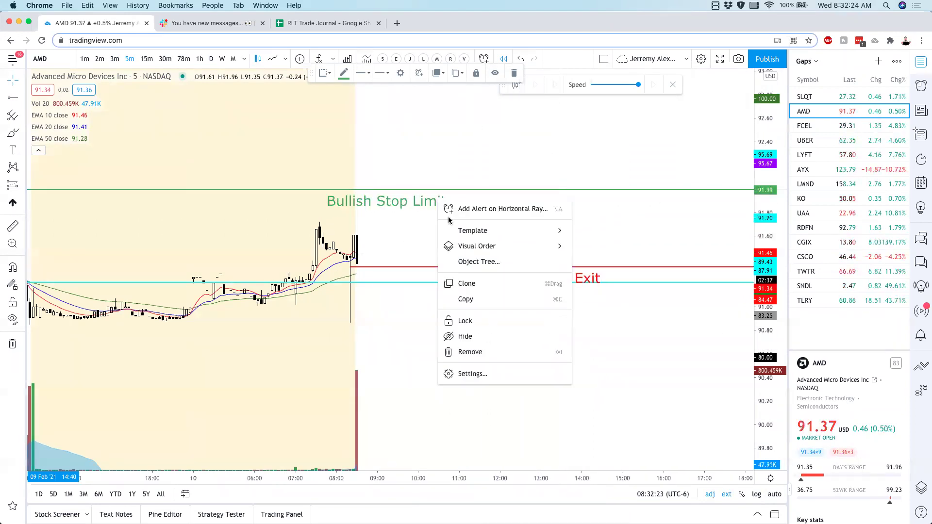
{"action": "left_click", "coordinate": [480, 374]}
{"action": "left_click", "coordinate": [514, 339]}
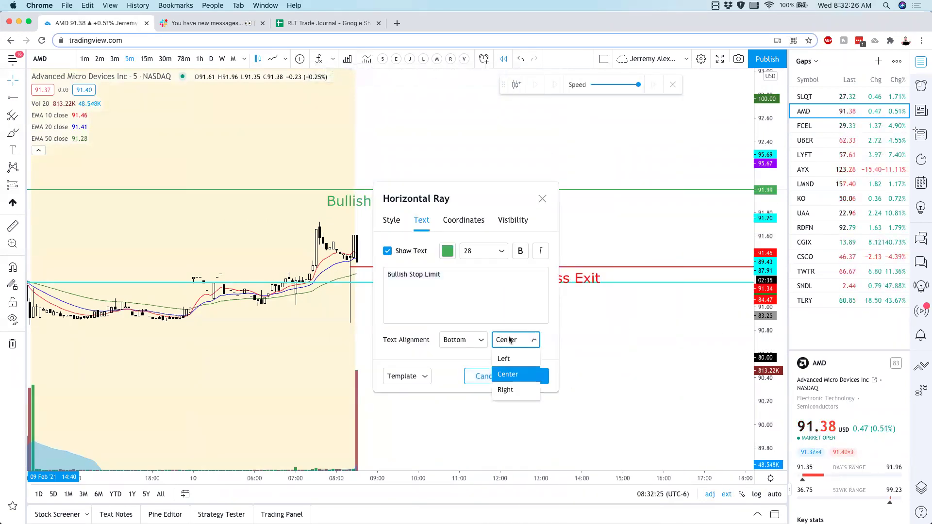
{"action": "left_click", "coordinate": [516, 390]}
{"action": "left_click", "coordinate": [534, 376]}
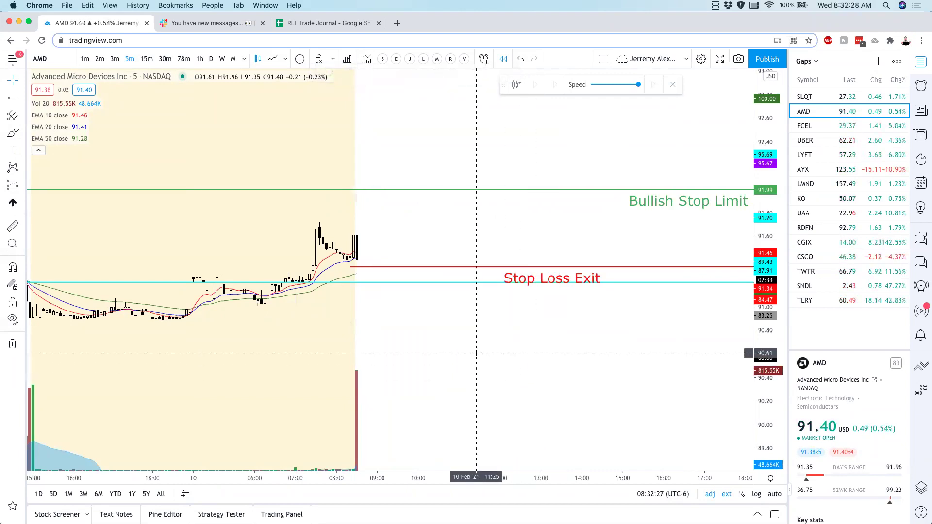
Lower AMD's Stop Loss Exit line to about 91.11, beneath the low of the opening candle.
{"action": "double_click", "coordinate": [780, 158]}
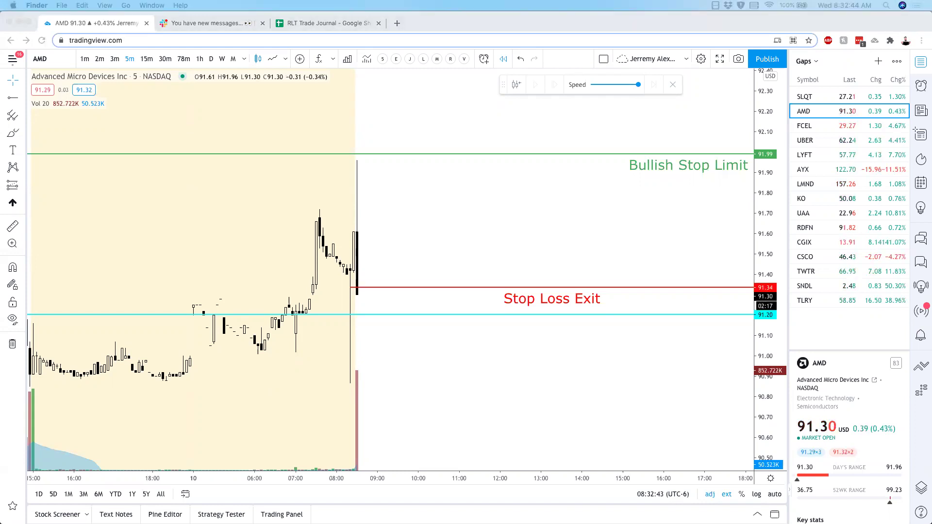
{"action": "left_click", "coordinate": [464, 255]}
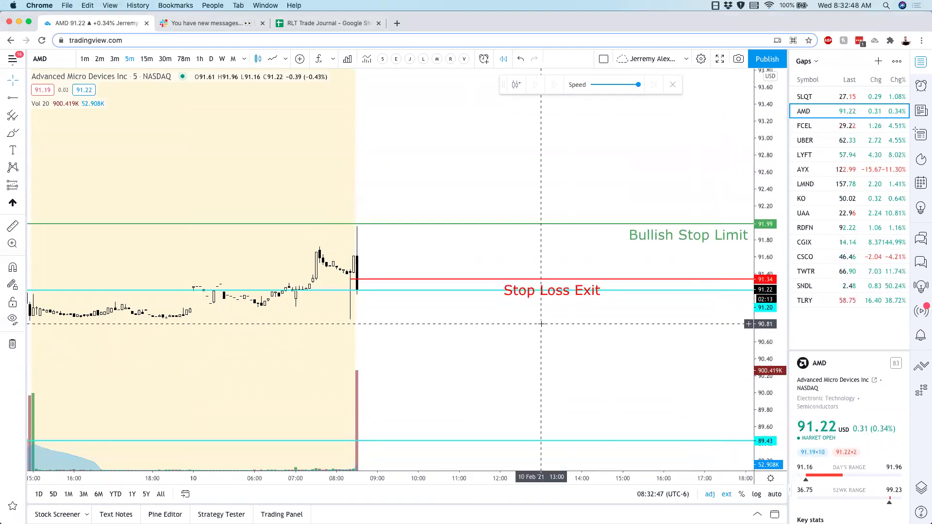
{"action": "left_click_drag", "start_coordinate": [521, 284], "coordinate": [520, 304]}
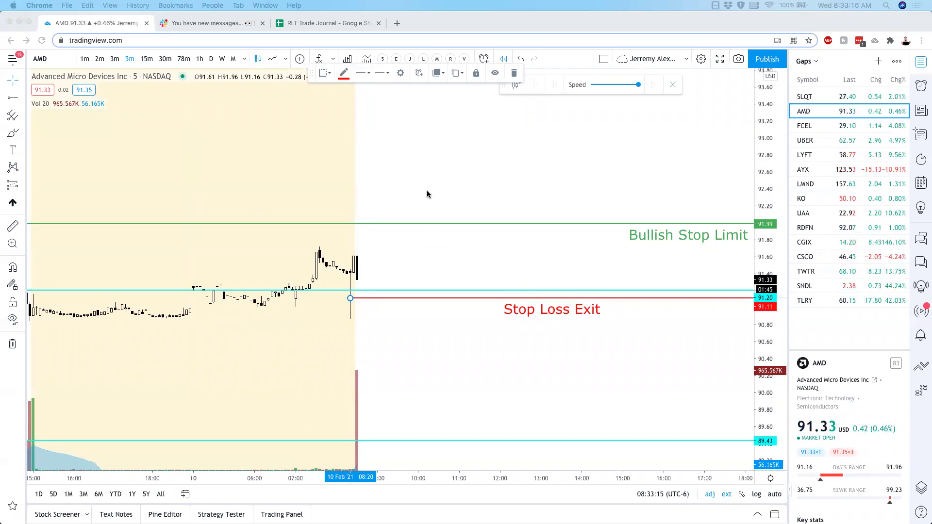
Open ZM on the daily timeframe and check its price against the Target line.
{"action": "type", "text": "ZM"}
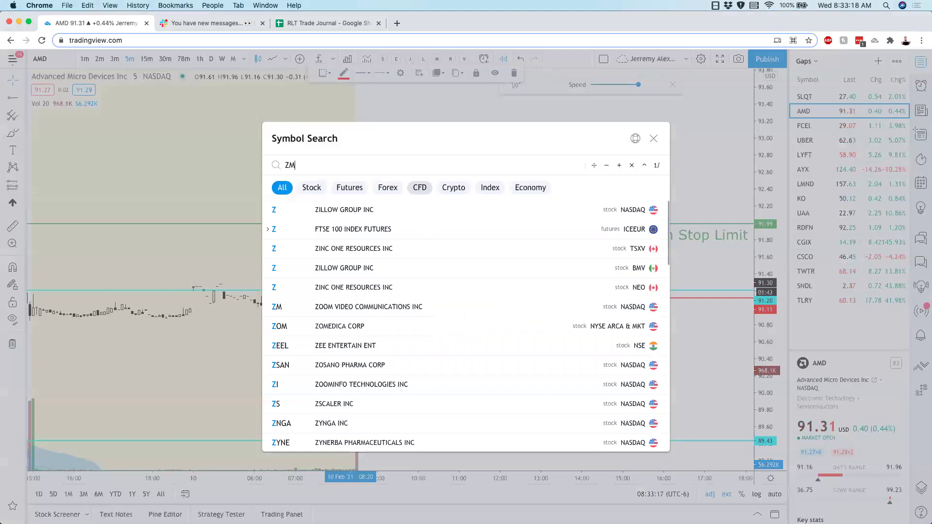
{"action": "key", "text": "Return"}
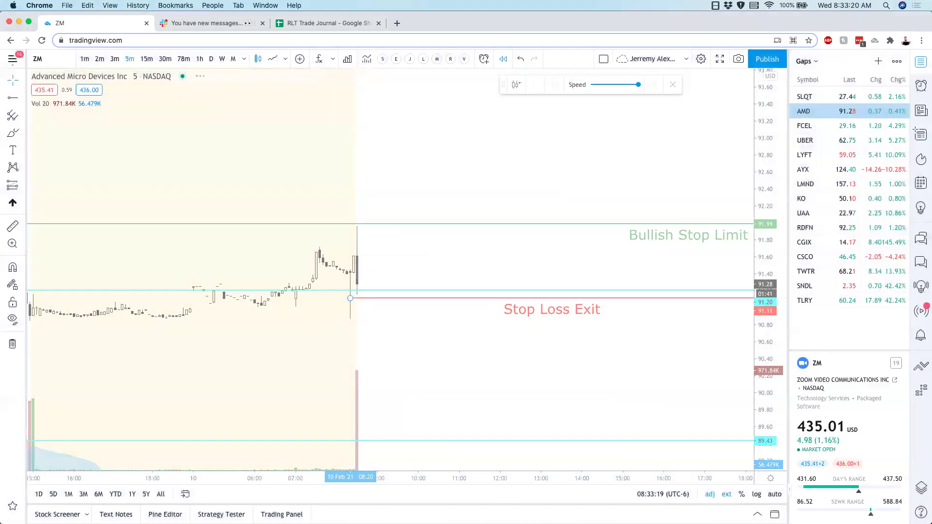
{"action": "left_click", "coordinate": [210, 59]}
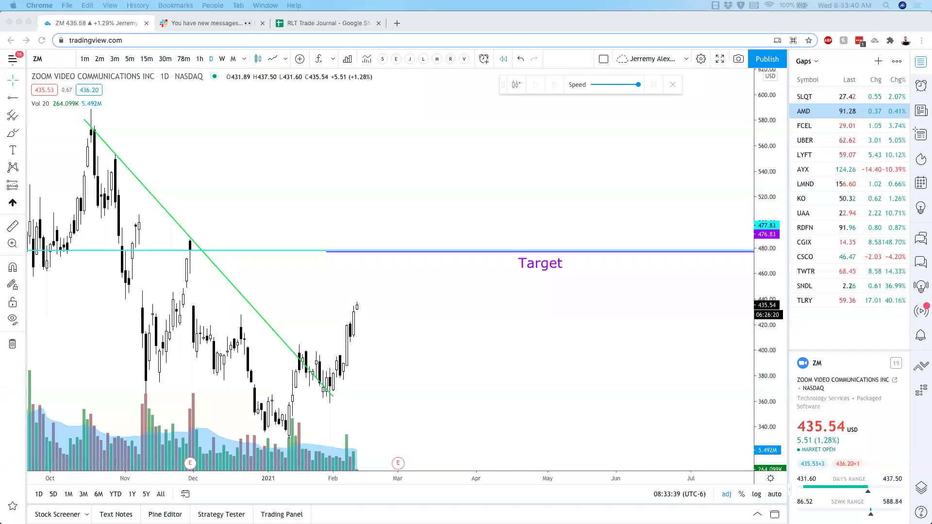
Open ATVI's daily chart and show the 10, 20 and 50 EMA lines on it.
{"action": "left_click", "coordinate": [316, 195]}
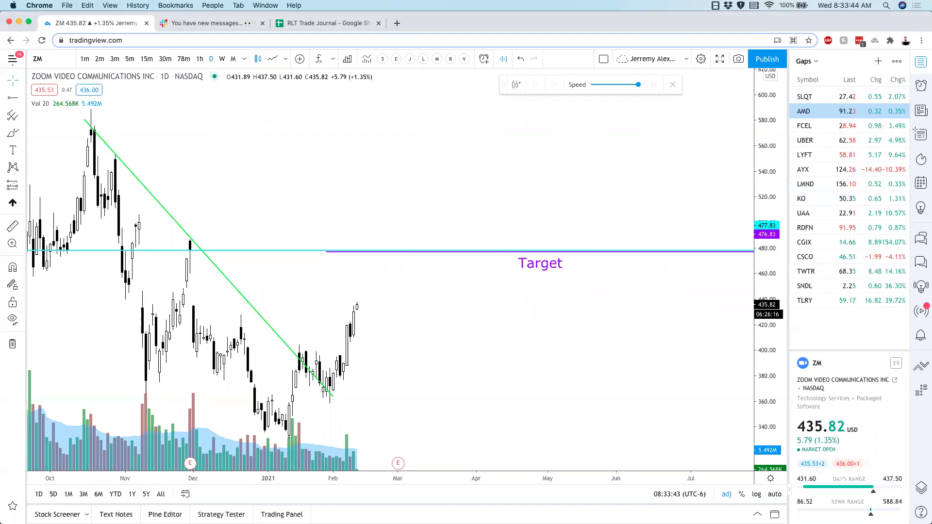
{"action": "type", "text": "ATVI"}
{"action": "key", "text": "Return"}
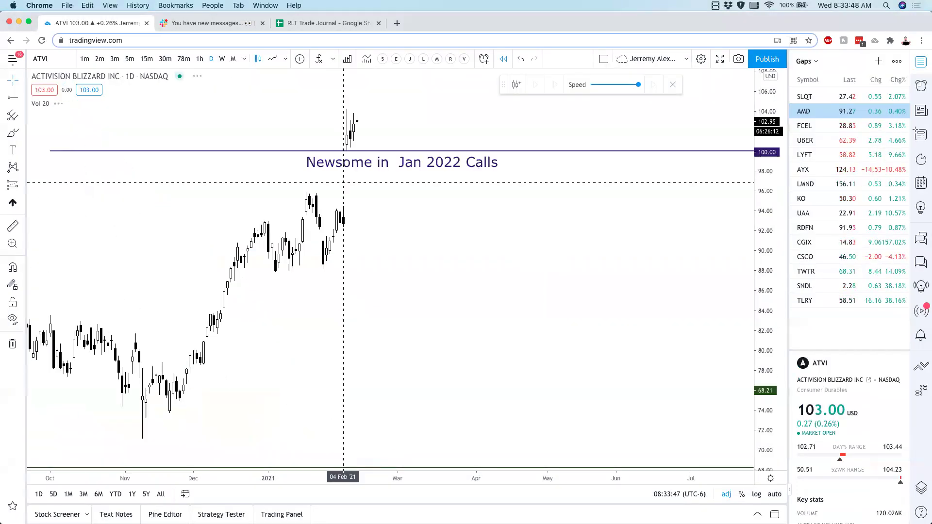
{"action": "left_click", "coordinate": [397, 59]}
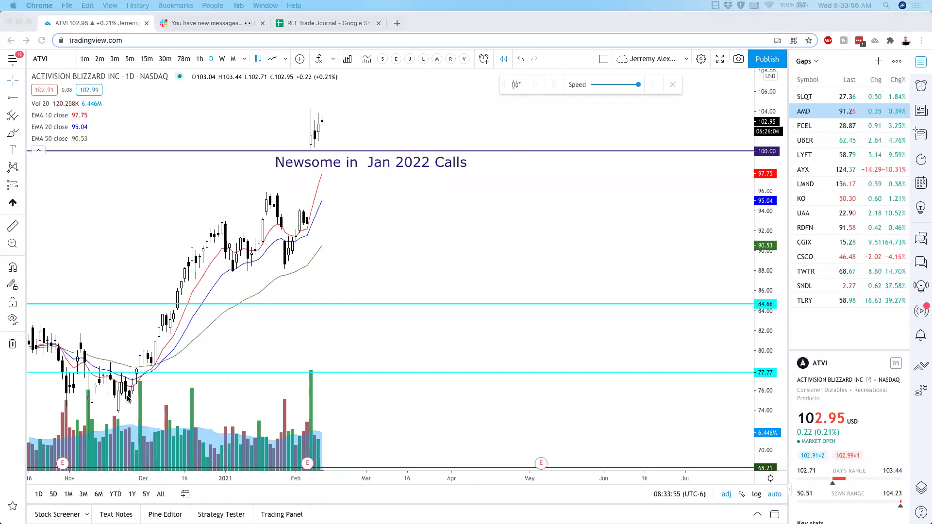
Open DKNG's daily chart and check its recent candles against the EMA lines.
{"action": "left_click", "coordinate": [119, 264]}
{"action": "type", "text": "DKNG"}
{"action": "key", "text": "Return"}
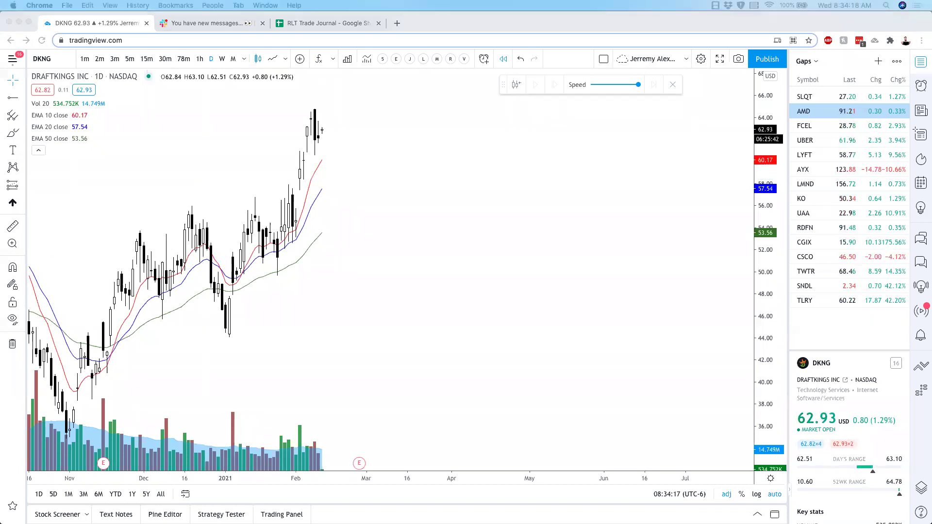
Open GME's daily chart and examine the January spike and the February candles up close.
{"action": "left_click", "coordinate": [231, 138]}
{"action": "type", "text": "GME"}
{"action": "key", "text": "Return"}
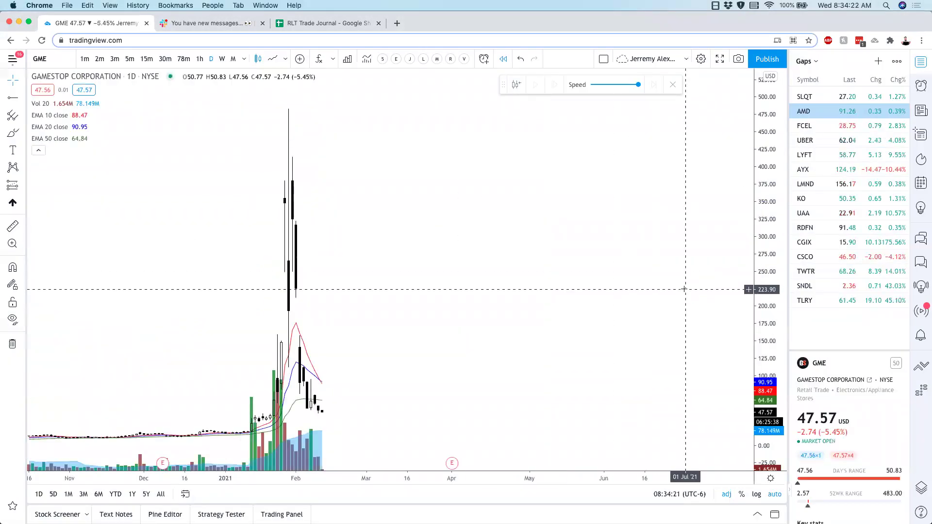
{"action": "left_click_drag", "start_coordinate": [773, 370], "coordinate": [774, 408]}
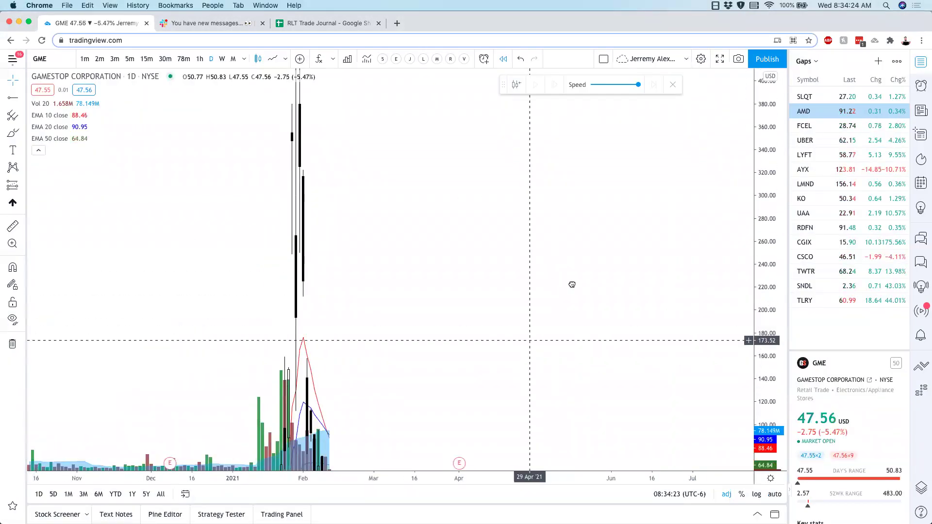
{"action": "scroll", "coordinate": [656, 185], "scroll_direction": "up", "scroll_amount": 5}
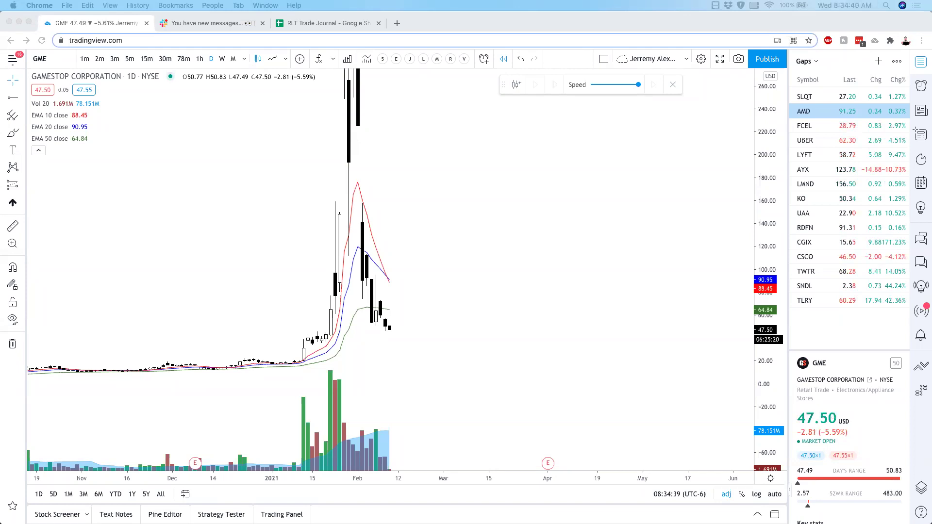
{"action": "left_click", "coordinate": [382, 328]}
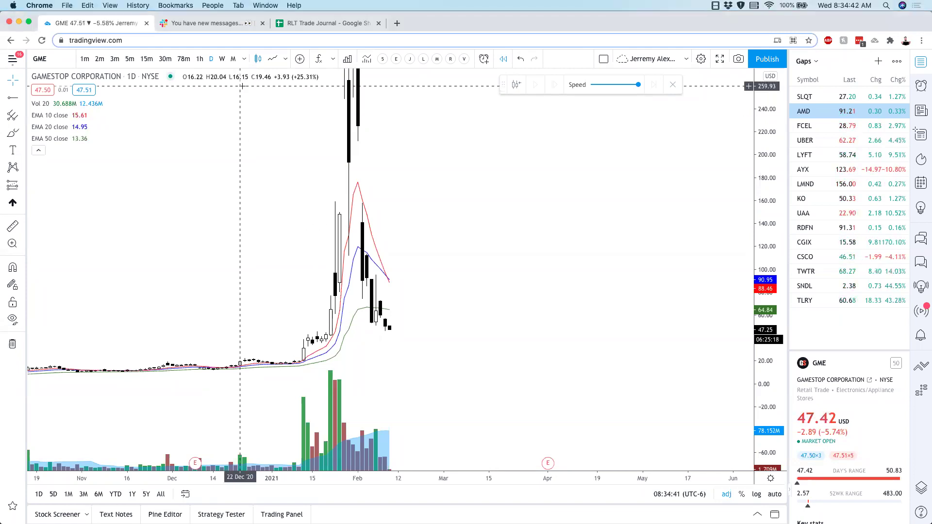
Switch to Slack and draft in officialswingtrades "For those who sold $10 puts on GME with me (expiring in Feb) I just bought mine back for a profit.".
{"action": "left_click", "coordinate": [221, 24]}
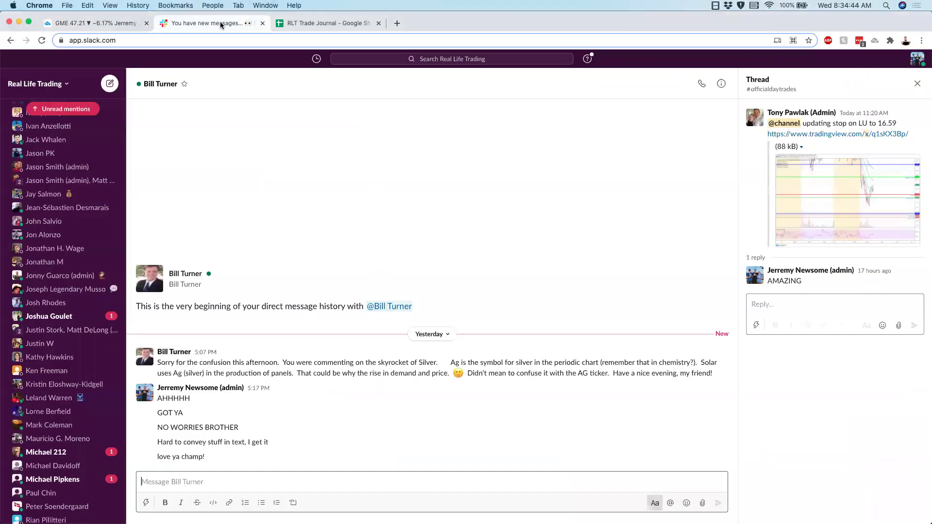
{"action": "scroll", "coordinate": [60, 285], "scroll_direction": "up", "scroll_amount": 15}
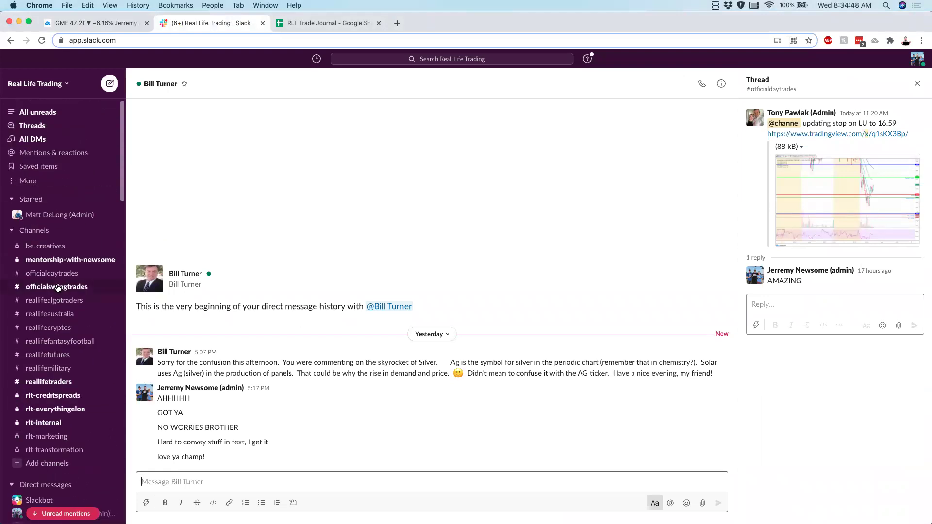
{"action": "left_click", "coordinate": [57, 287]}
{"action": "type", "text": "For t"}
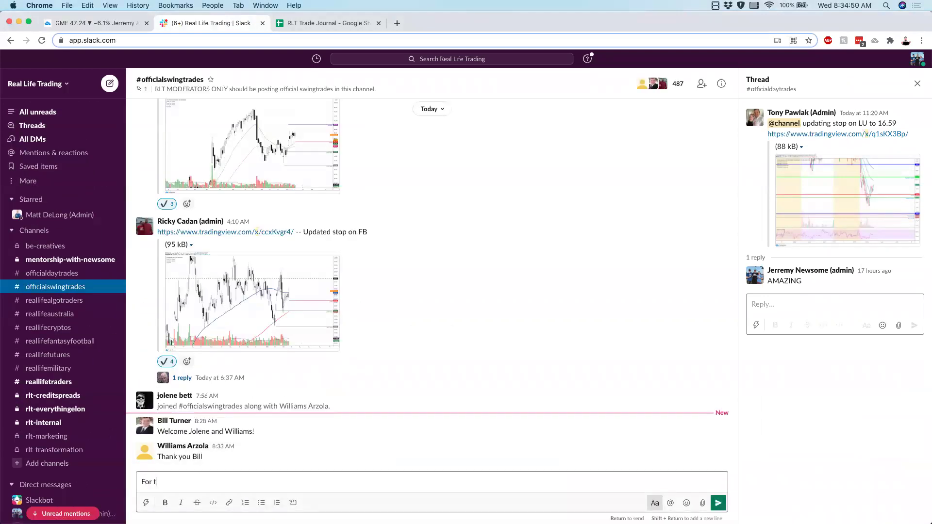
{"action": "type", "text": "hose who sold $10 puts on GME with me (expiring in Feb) I just bought mine back for a profit."}
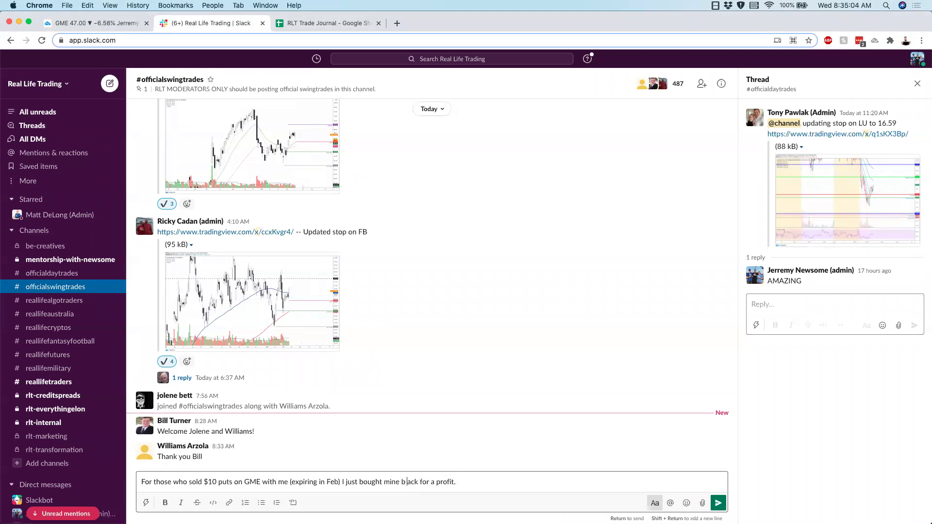
Copy the drafted GME message text and post the message to the officialswingtrades channel.
{"action": "triple_click", "coordinate": [387, 479]}
{"action": "key", "text": "super+c"}
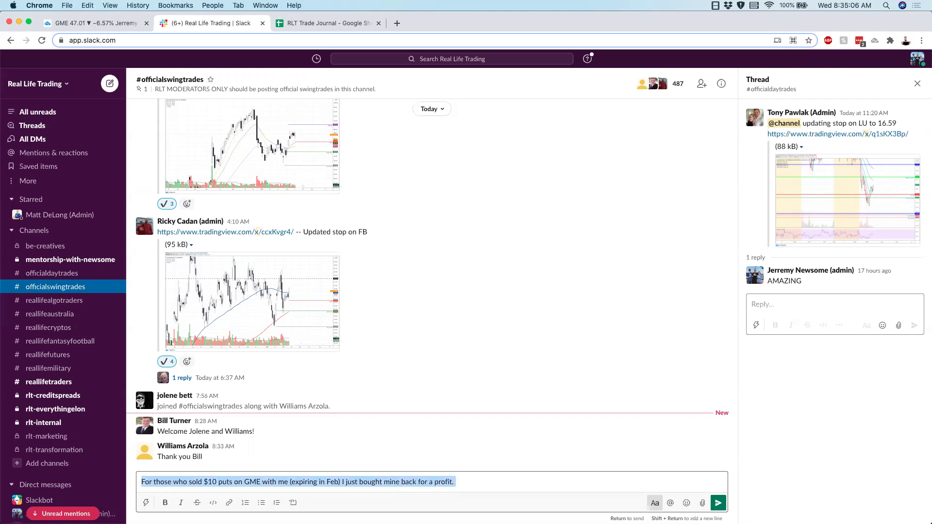
{"action": "key", "text": "Return"}
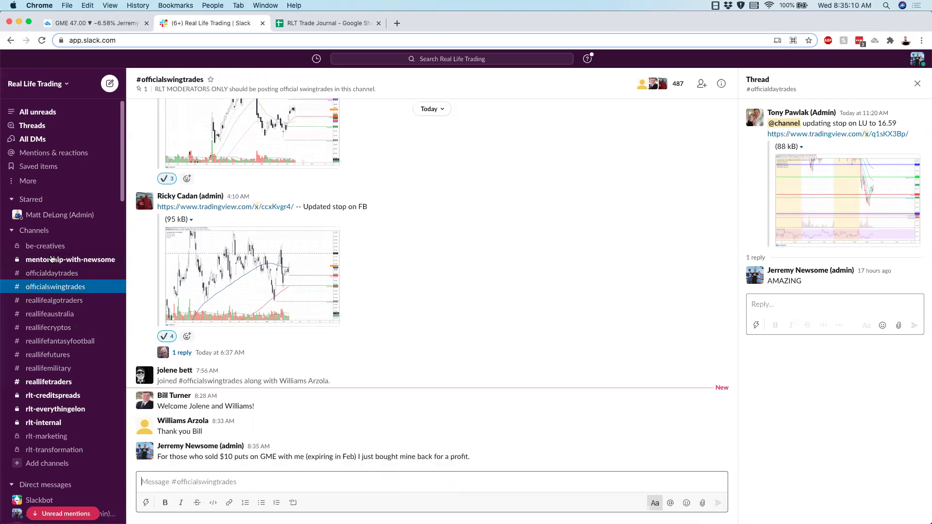
Post the copied GME message in the mentorship channel and in rlt-creditspreads, and return to officialswingtrades.
{"action": "left_click", "coordinate": [52, 259]}
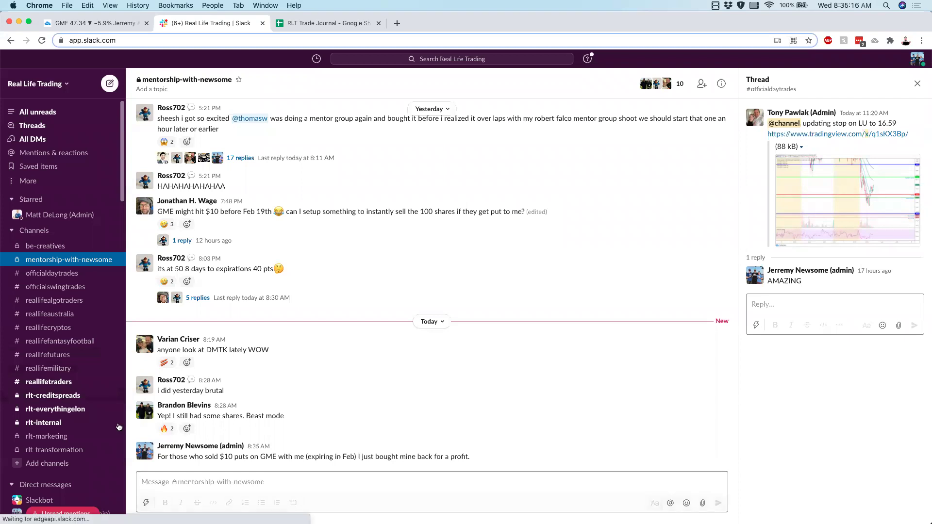
{"action": "left_click", "coordinate": [53, 394]}
{"action": "key", "text": "super+v"}
{"action": "key", "text": "Return"}
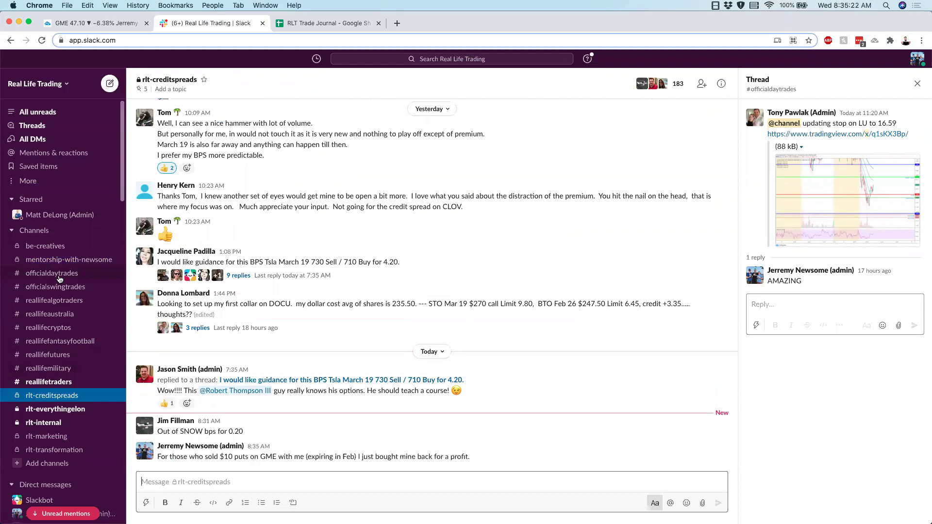
{"action": "left_click", "coordinate": [58, 288]}
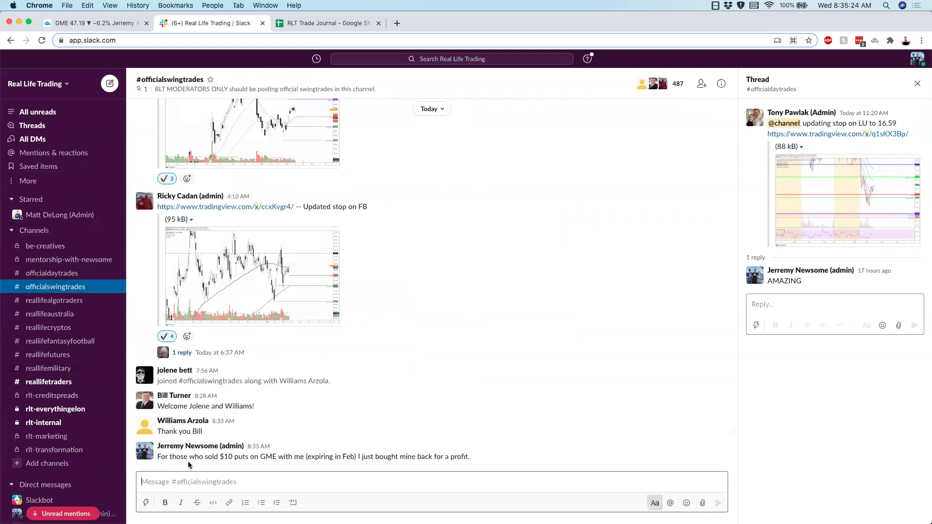
Post the copied message about buying back the GME $10 puts in #reallifetraders and add a thumbs-up to the SNDL message.
{"action": "left_click", "coordinate": [49, 382]}
{"action": "key", "text": "super+v"}
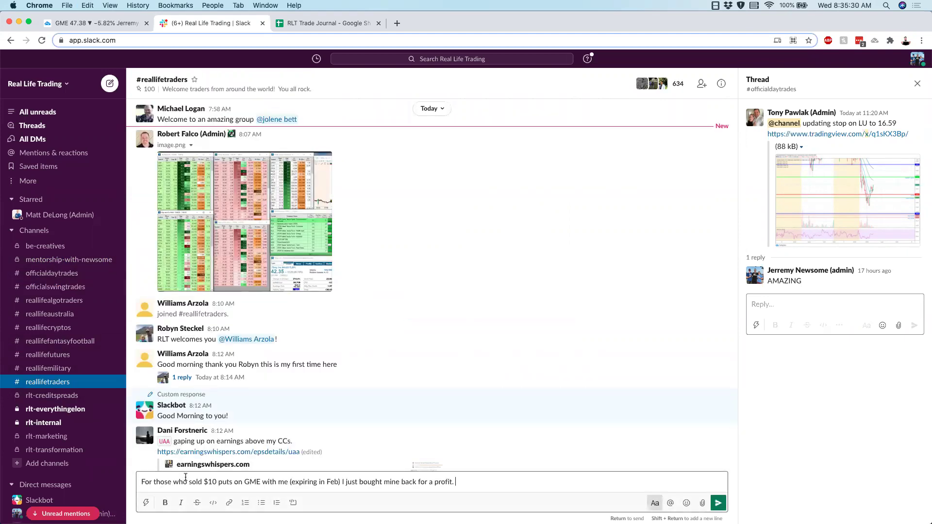
{"action": "key", "text": "Return"}
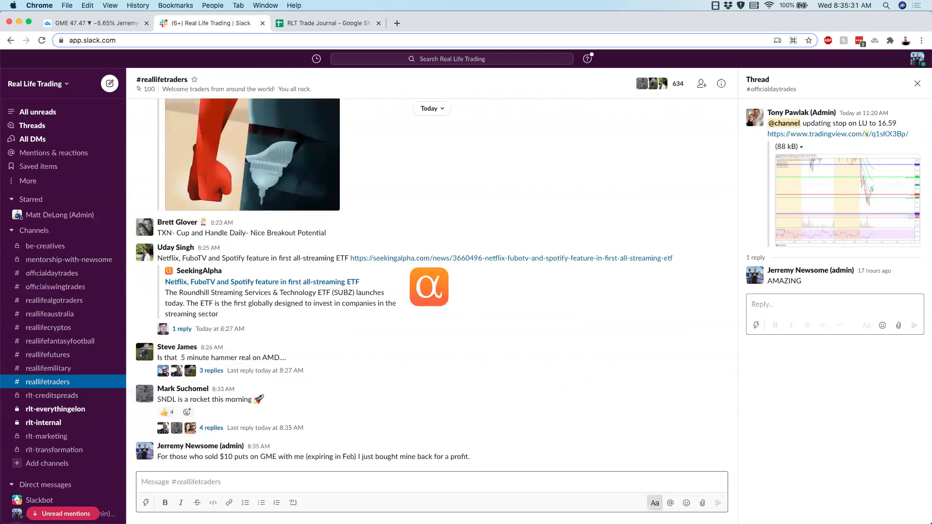
{"action": "left_click", "coordinate": [165, 412]}
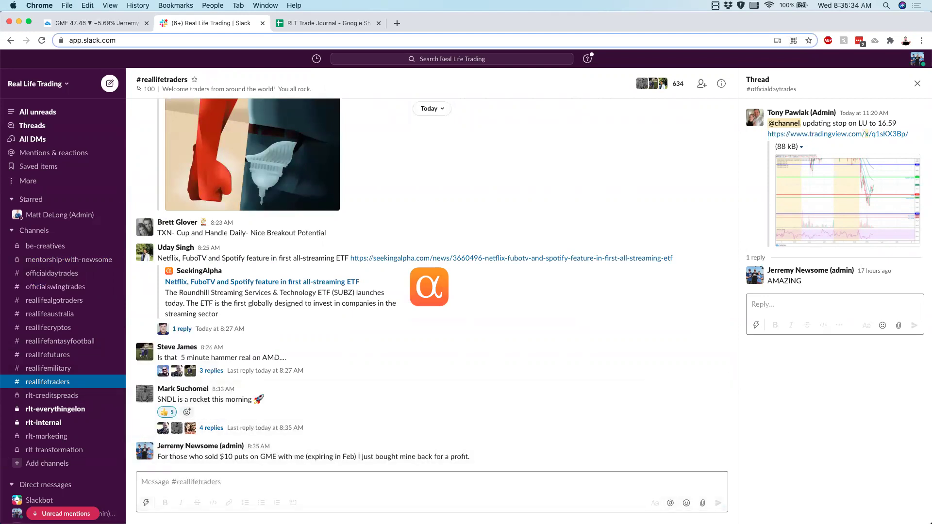
Switch to TradingView and review the JKS, SDC, SLV, SWIR and WIX charts one after another.
{"action": "left_click", "coordinate": [102, 23]}
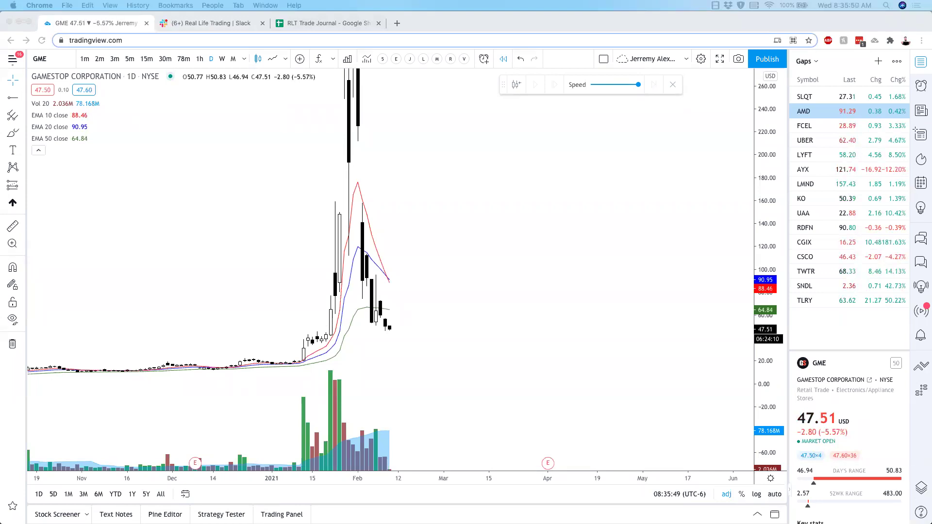
{"action": "type", "text": "JKS"}
{"action": "key", "text": "Return"}
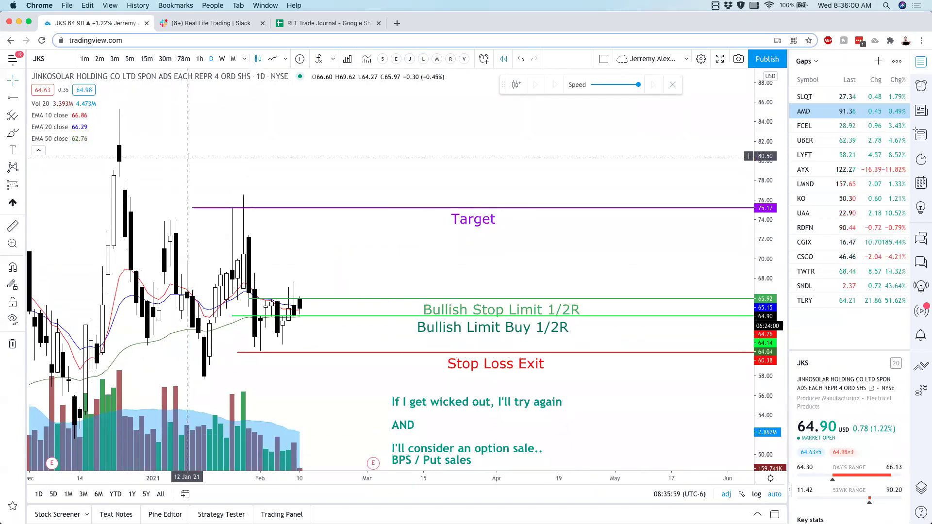
{"action": "type", "text": "SDC"}
{"action": "key", "text": "Return"}
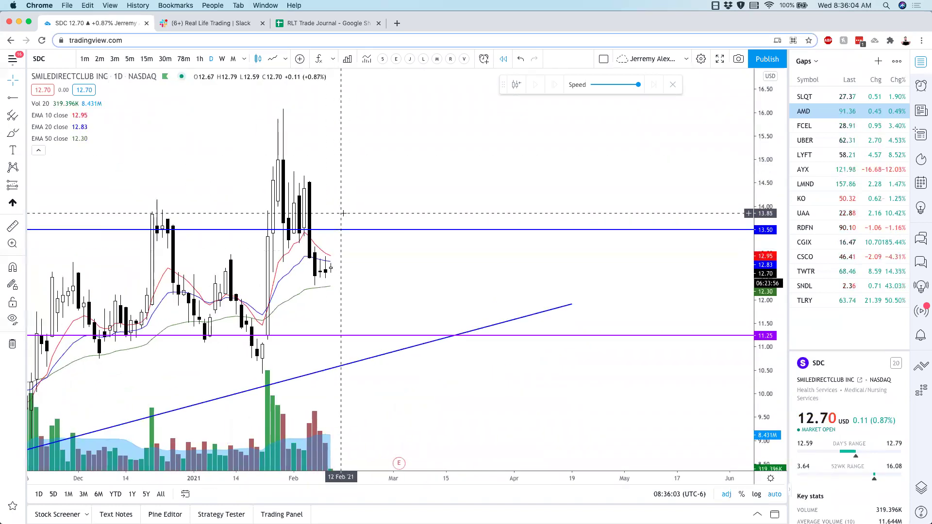
{"action": "type", "text": "SLV"}
{"action": "key", "text": "Return"}
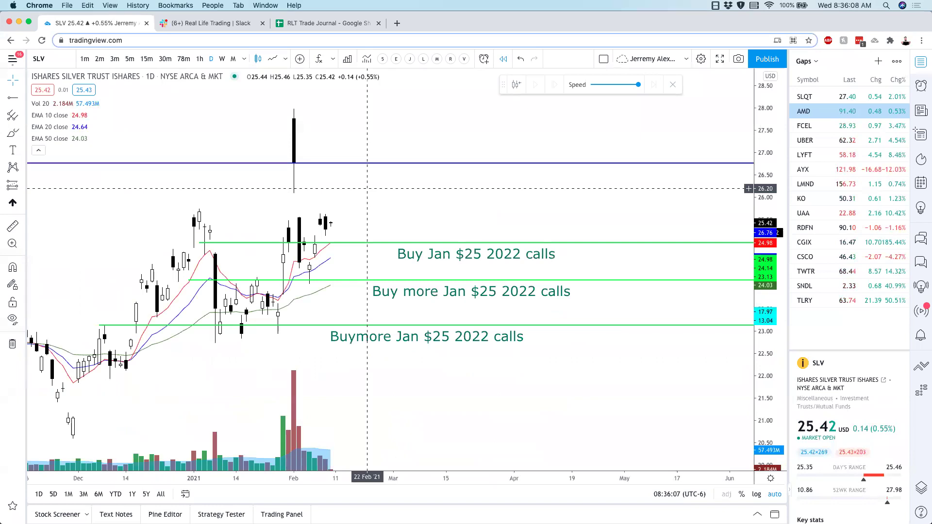
{"action": "type", "text": "SWIR"}
{"action": "key", "text": "Return"}
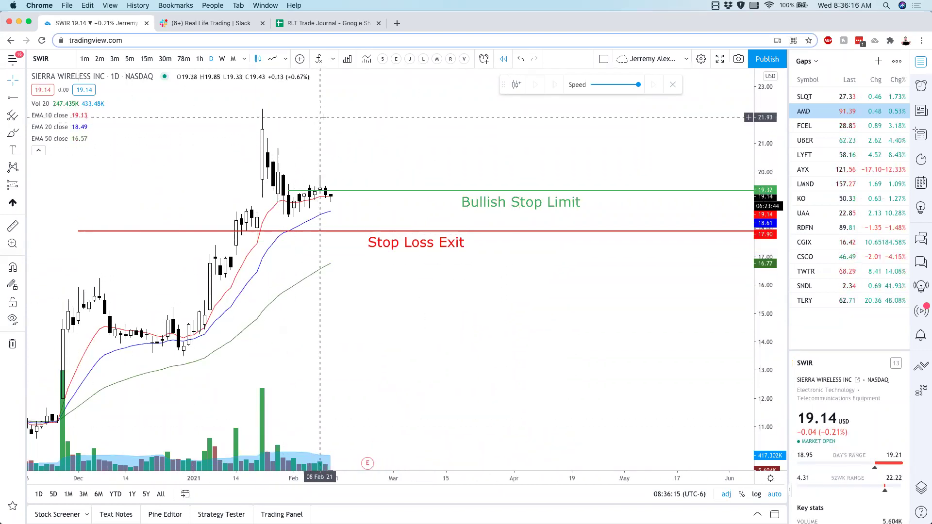
{"action": "type", "text": "WIX"}
{"action": "key", "text": "Return"}
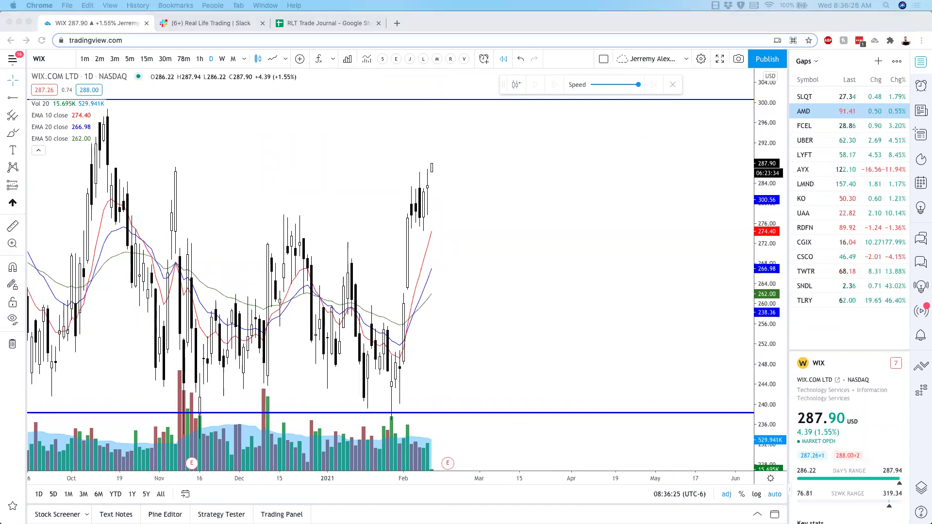
Review the JMIA chart and the NASDAQ-listed TSLA chart.
{"action": "left_click", "coordinate": [559, 308]}
{"action": "type", "text": "JMIA"}
{"action": "key", "text": "Return"}
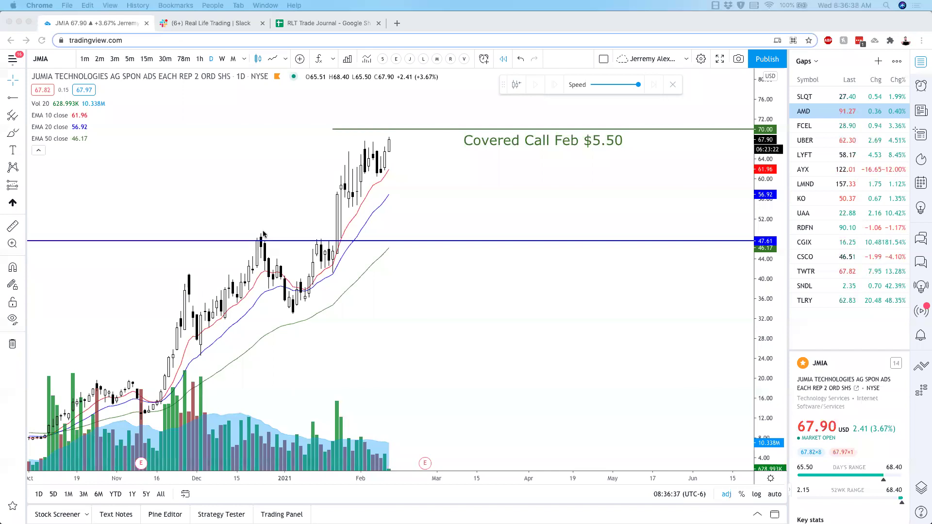
{"action": "left_click", "coordinate": [480, 171]}
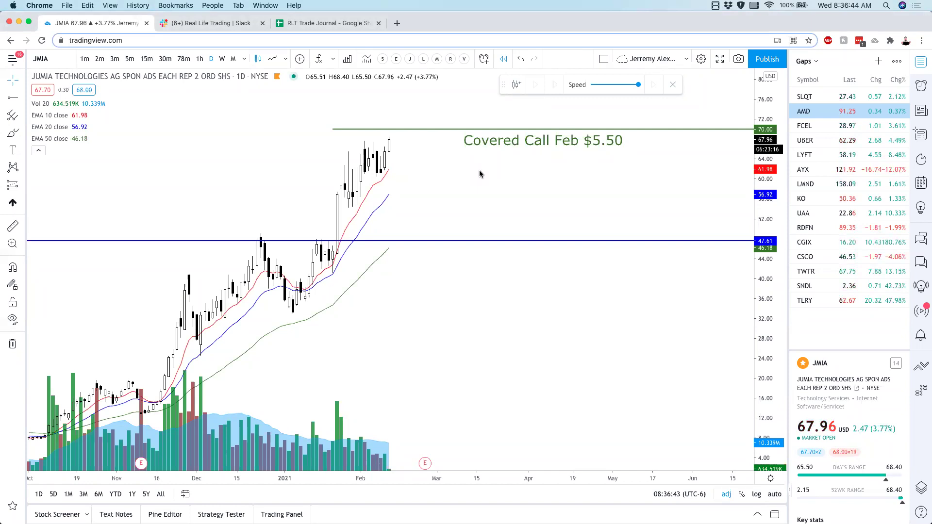
{"action": "type", "text": "TSLA"}
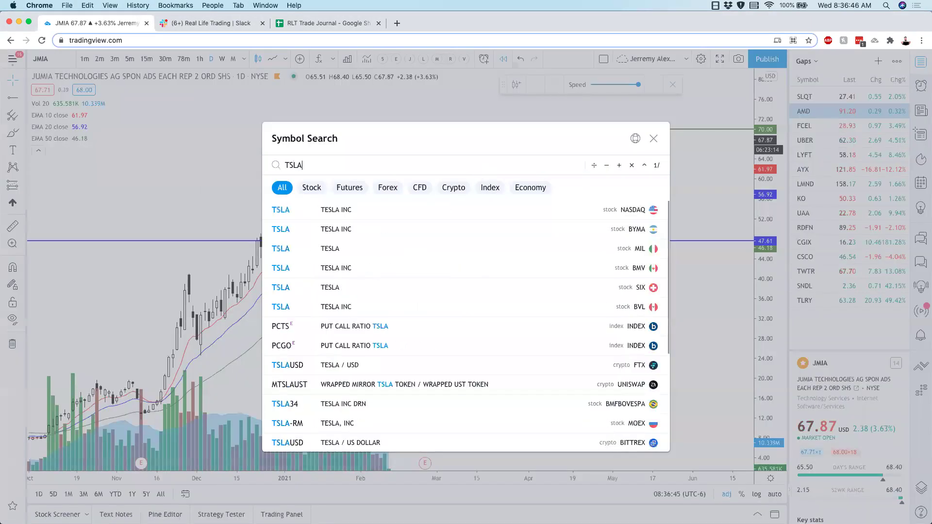
{"action": "key", "text": "Return"}
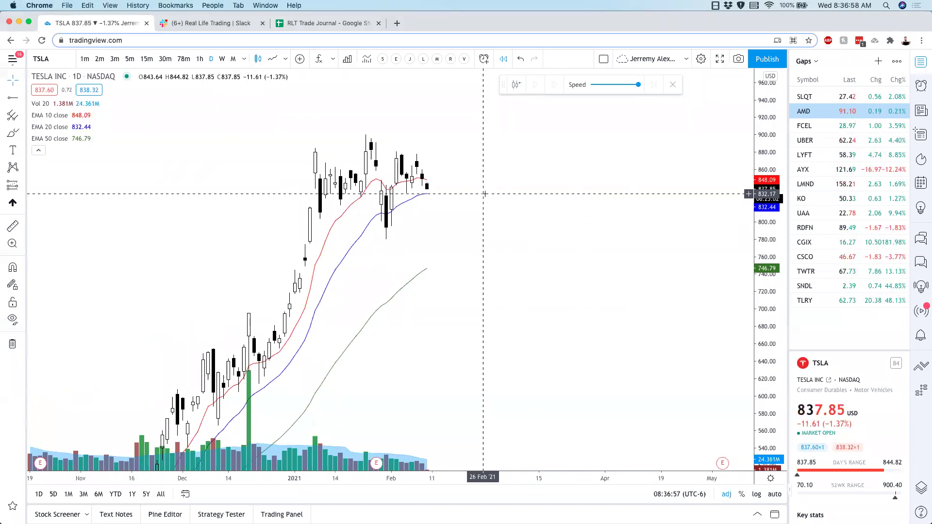
Examine SLQT from the Gaps watchlist on the 3-minute interval, including the previous session's price action.
{"action": "left_click", "coordinate": [851, 97]}
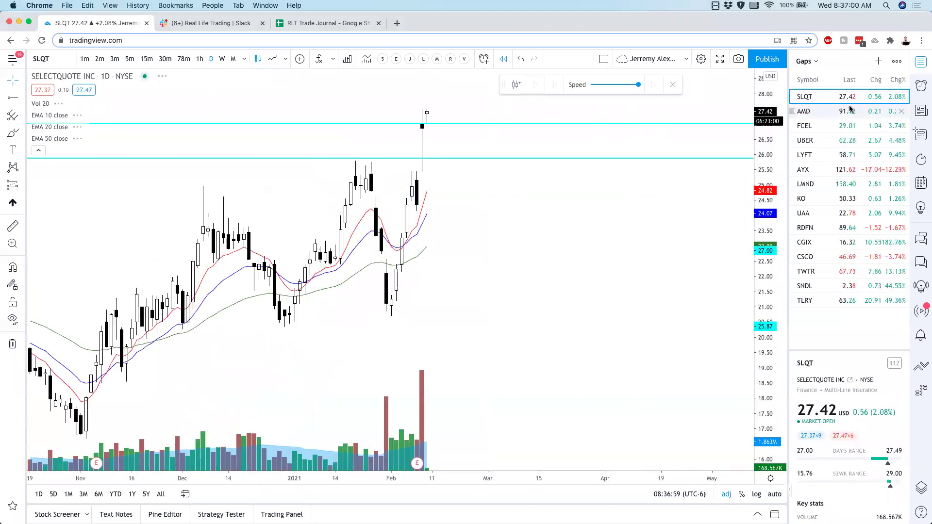
{"action": "left_click", "coordinate": [113, 59]}
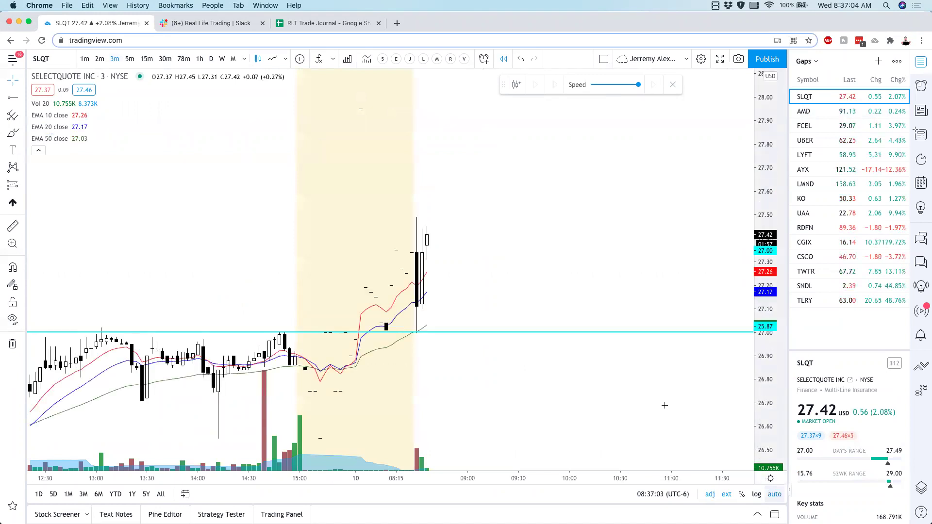
{"action": "scroll", "coordinate": [562, 319], "scroll_direction": "down", "scroll_amount": 3}
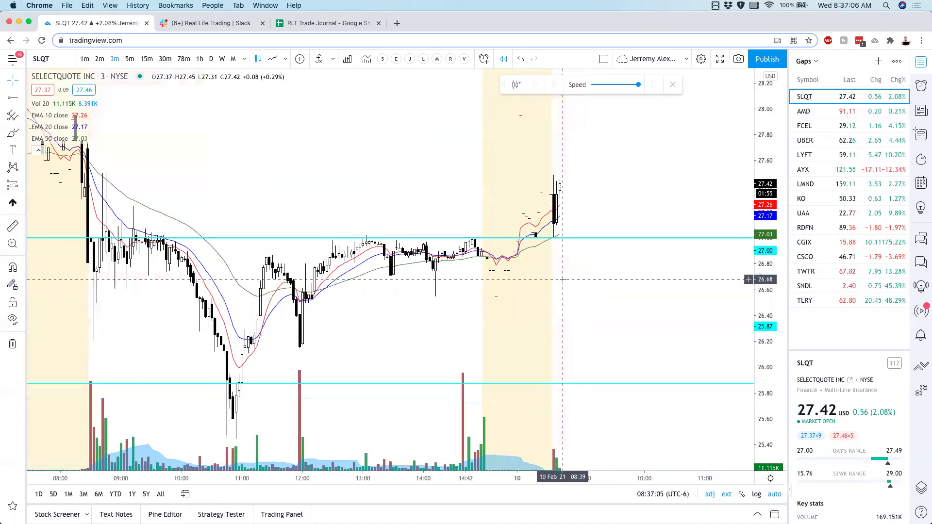
Open AMD from the watchlist and delete its existing Bullish Stop Limit and Stop Loss Exit lines.
{"action": "left_click", "coordinate": [845, 126]}
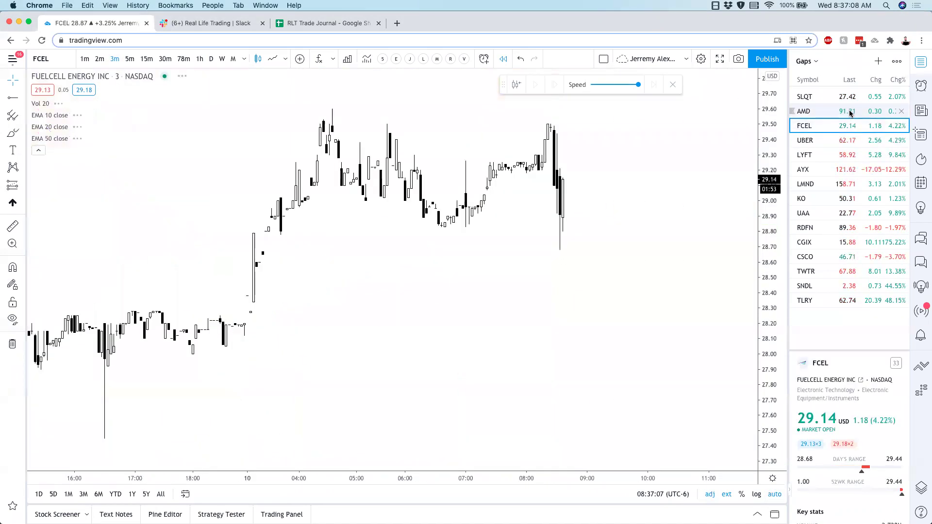
{"action": "left_click", "coordinate": [850, 113]}
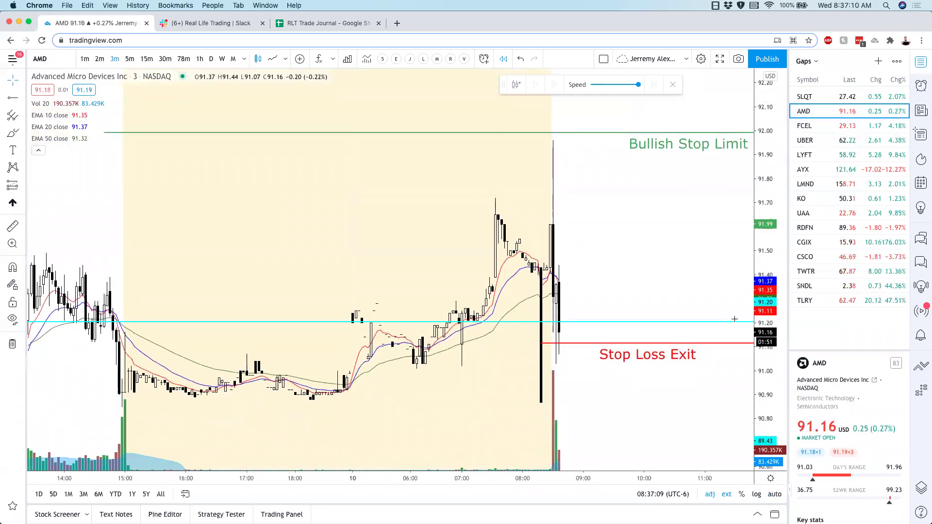
{"action": "left_click", "coordinate": [666, 188]}
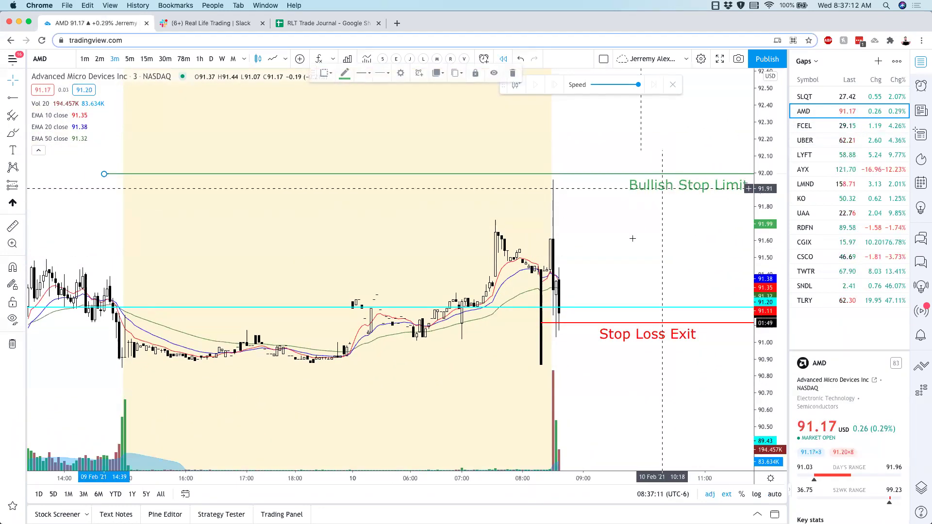
{"action": "key", "text": "Delete"}
{"action": "left_click", "coordinate": [641, 334]}
{"action": "key", "text": "Delete"}
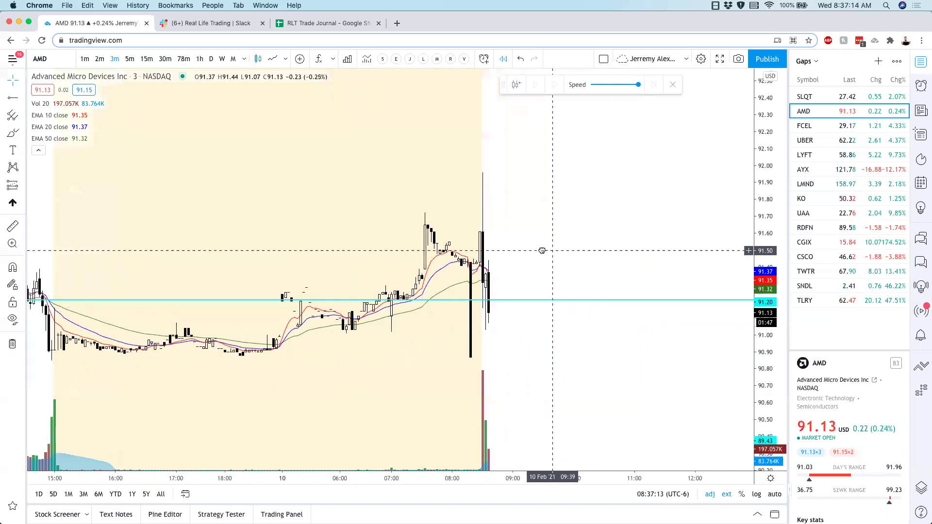
Set the AMD chart to the 5-minute interval and draw horizontal rays at about 91.47 and 90.86.
{"action": "left_click", "coordinate": [129, 59]}
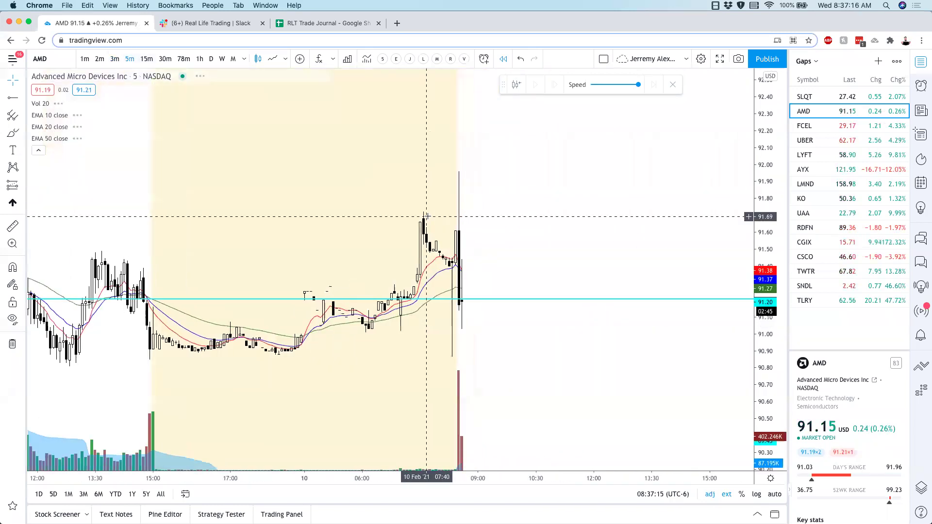
{"action": "left_click", "coordinate": [12, 98]}
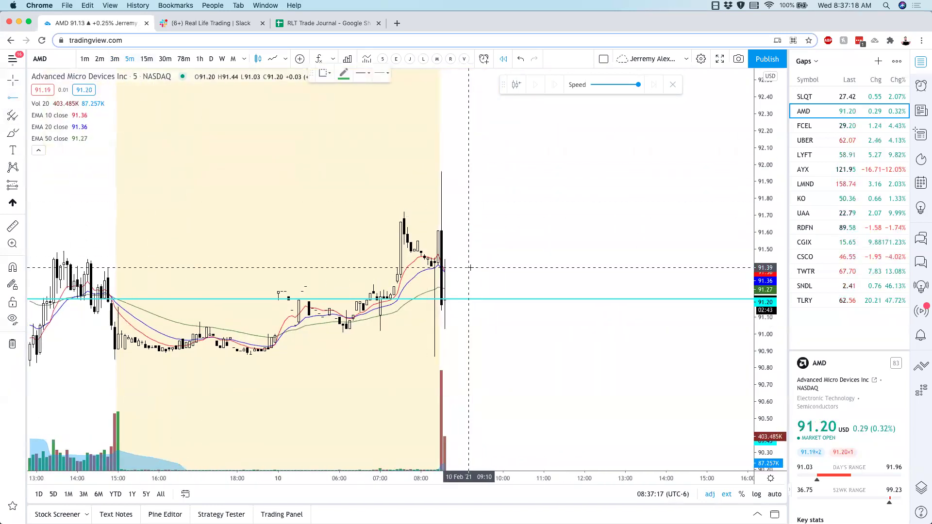
{"action": "left_click", "coordinate": [424, 253]}
{"action": "left_click", "coordinate": [12, 97]}
{"action": "left_click", "coordinate": [412, 358]}
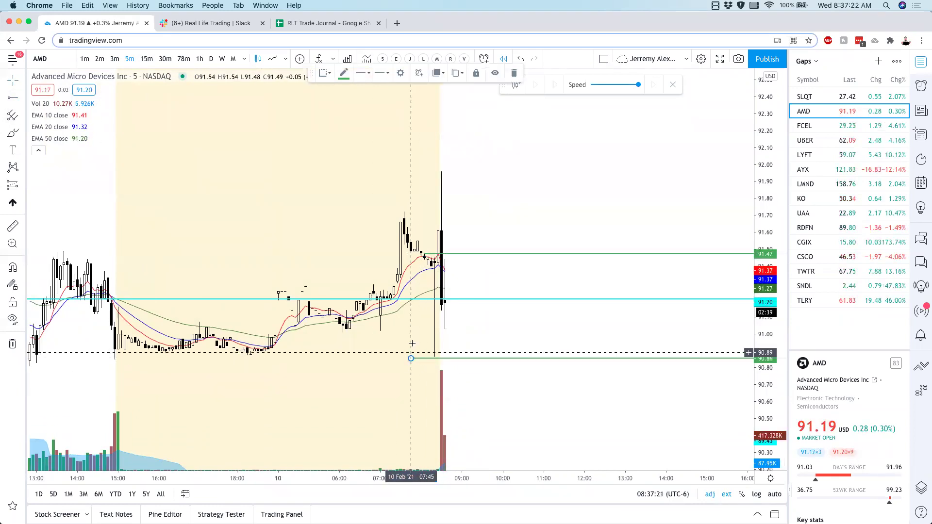
Apply the Bullish Stop Limit template to the upper ray and the Stop template to the lower ray.
{"action": "right_click", "coordinate": [516, 258]}
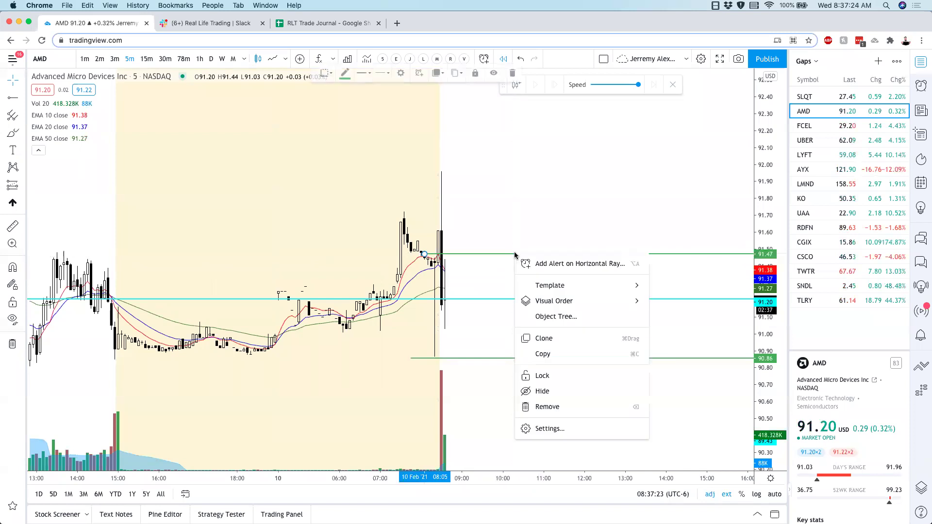
{"action": "mouse_move", "coordinate": [582, 286]}
{"action": "left_click", "coordinate": [695, 339]}
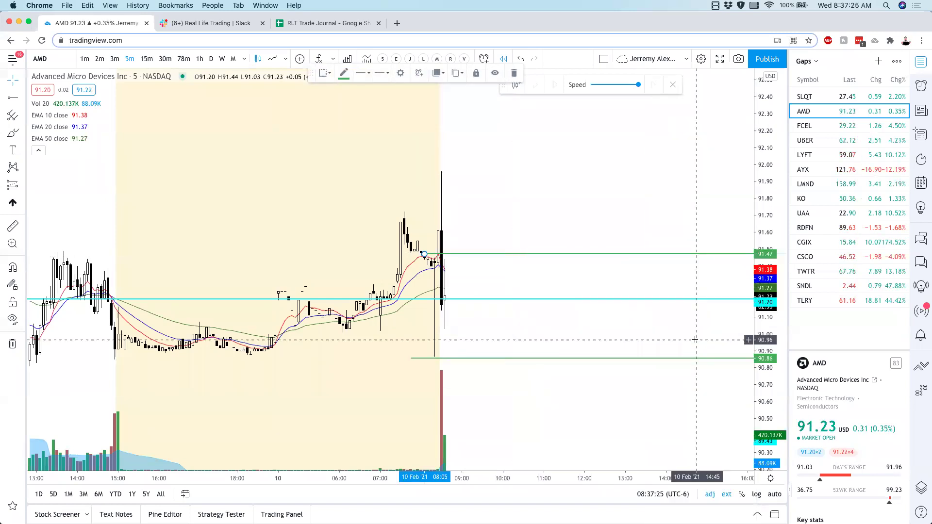
{"action": "right_click", "coordinate": [624, 358]}
{"action": "mouse_move", "coordinate": [679, 370]}
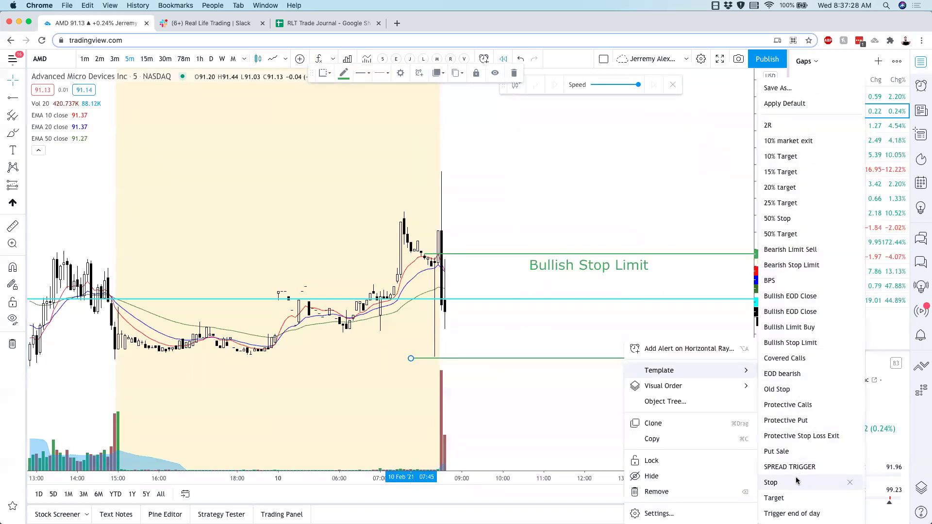
{"action": "left_click", "coordinate": [772, 482]}
Remove the EMAs from the AMD chart and move the Stop Loss Exit line down to about 90.81.
{"action": "scroll", "coordinate": [439, 106], "scroll_direction": "right", "scroll_amount": 3}
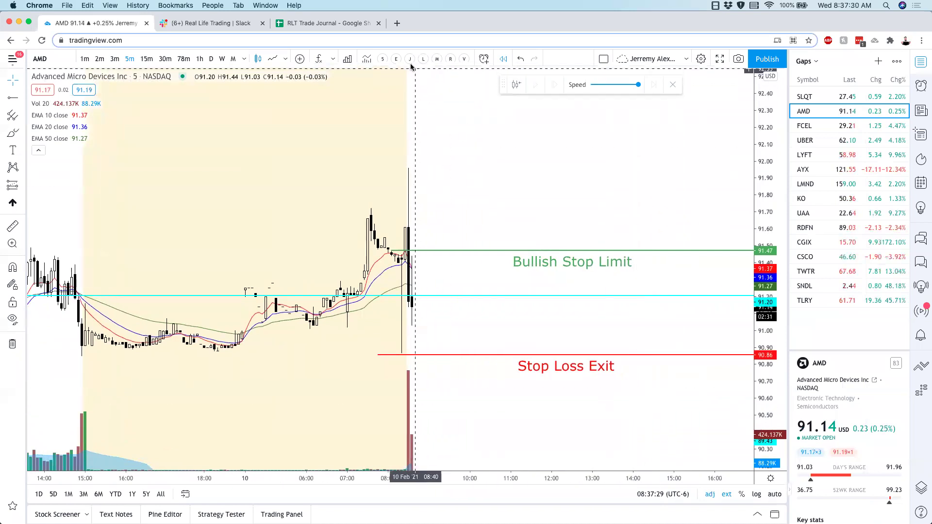
{"action": "left_click_drag", "start_coordinate": [758, 343], "coordinate": [758, 353]}
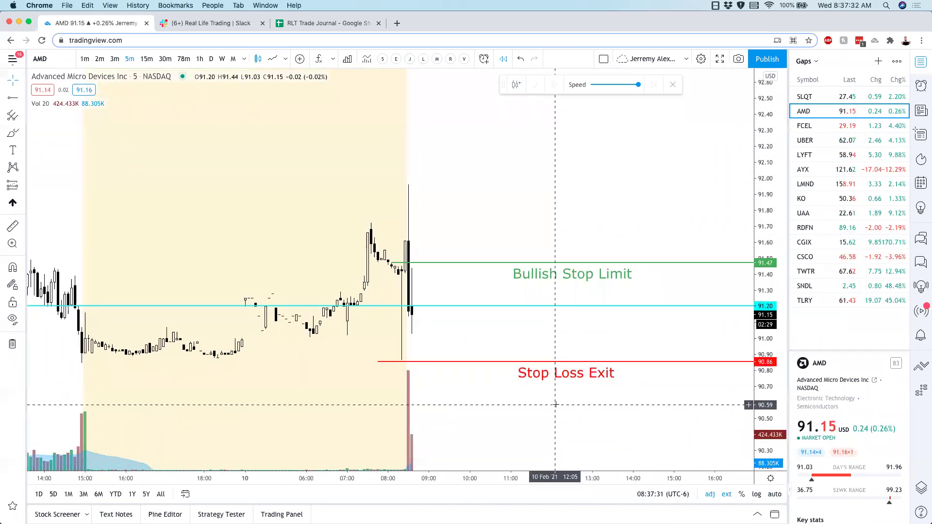
{"action": "left_click", "coordinate": [550, 384]}
{"action": "mouse_move", "coordinate": [549, 384]}
{"action": "left_mouse_down"}
{"action": "mouse_move", "coordinate": [559, 395]}
{"action": "mouse_move", "coordinate": [553, 388]}
{"action": "left_mouse_up"}
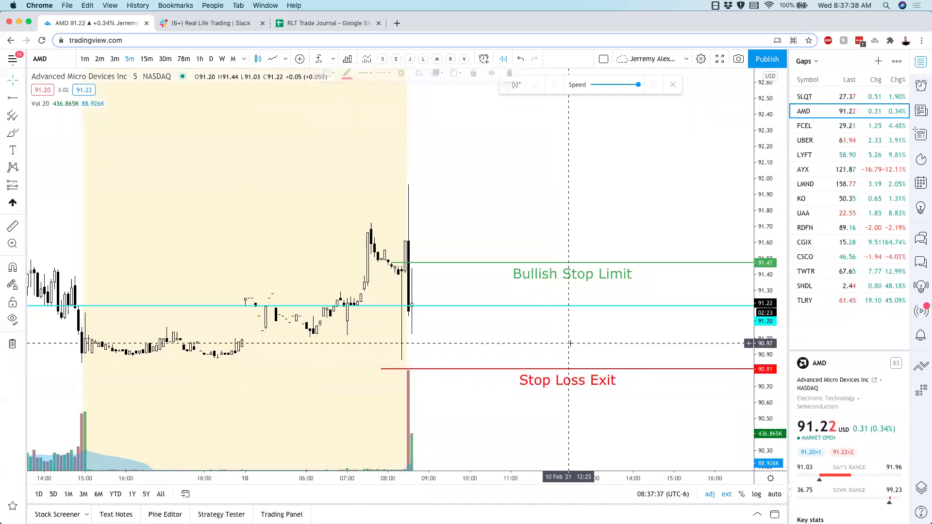
Take a snapshot of the marked-up AMD chart and copy its image URL.
{"action": "scroll", "coordinate": [496, 339], "scroll_direction": "right", "scroll_amount": 5}
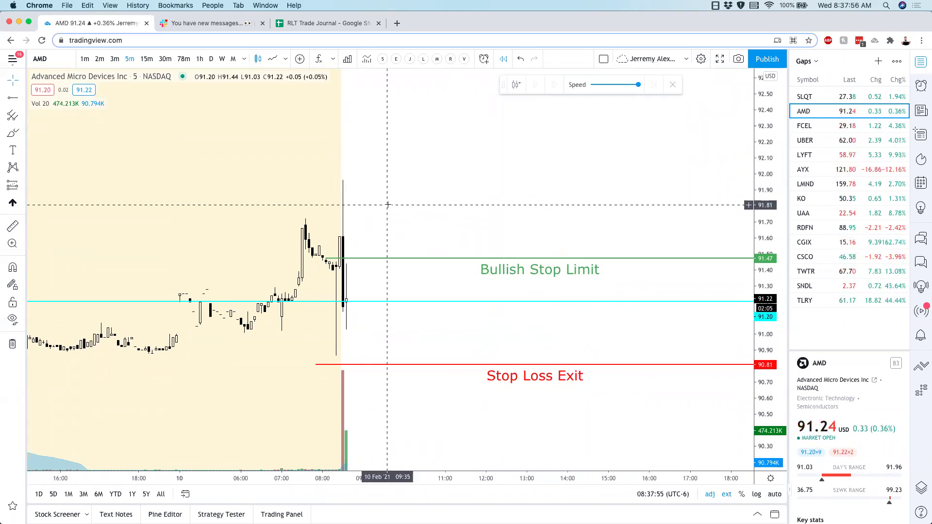
{"action": "scroll", "coordinate": [631, 122], "scroll_direction": "up", "scroll_amount": 1}
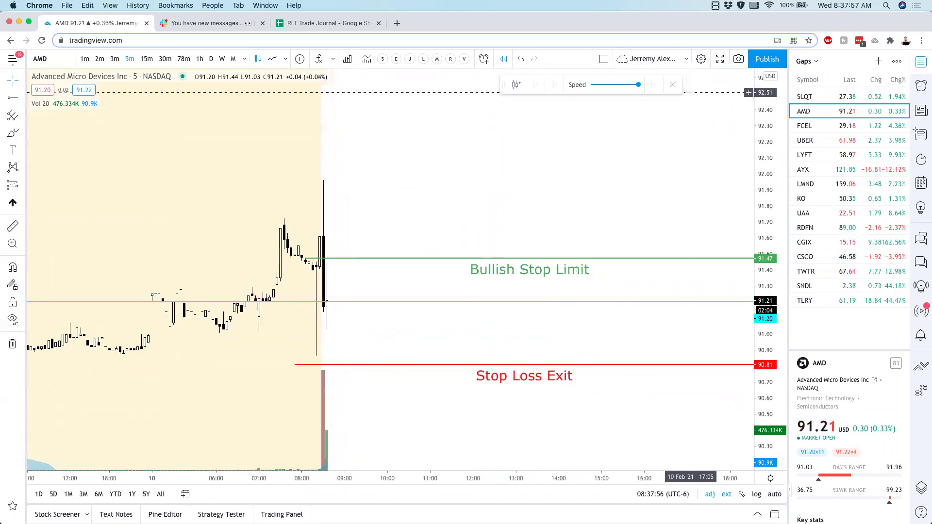
{"action": "left_click", "coordinate": [737, 60]}
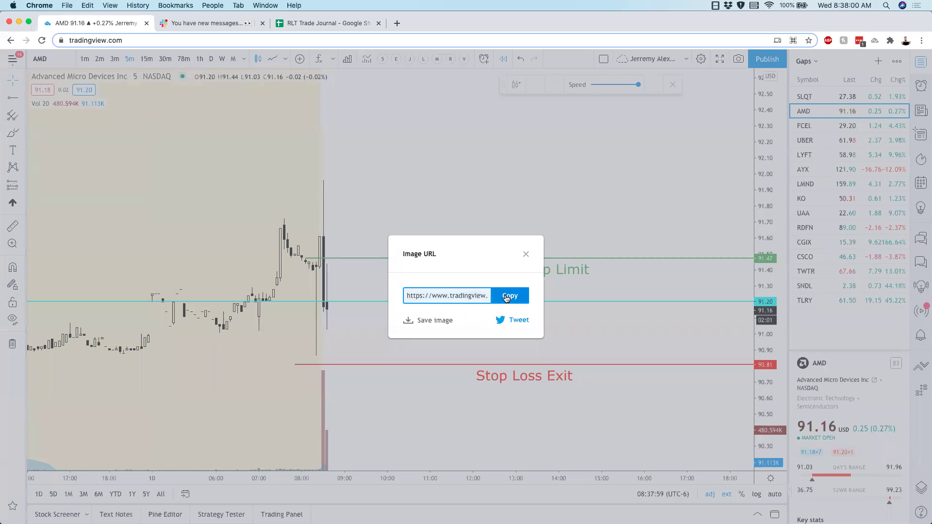
{"action": "left_click", "coordinate": [507, 296]}
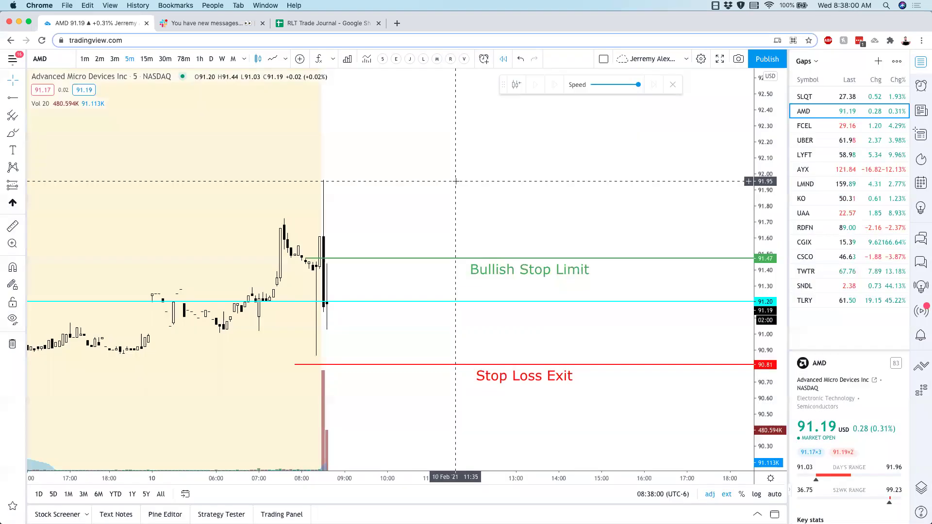
Switch to Slack and post the copied chart link with "new official daytrade on AMD" in the officialdaytrades channel.
{"action": "left_click", "coordinate": [218, 27]}
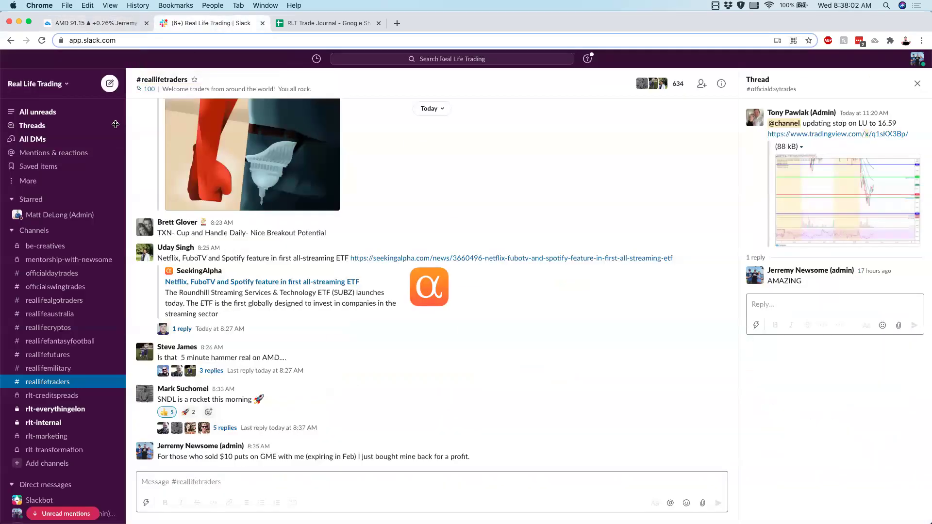
{"action": "left_click", "coordinate": [58, 275]}
{"action": "key", "text": "super+v"}
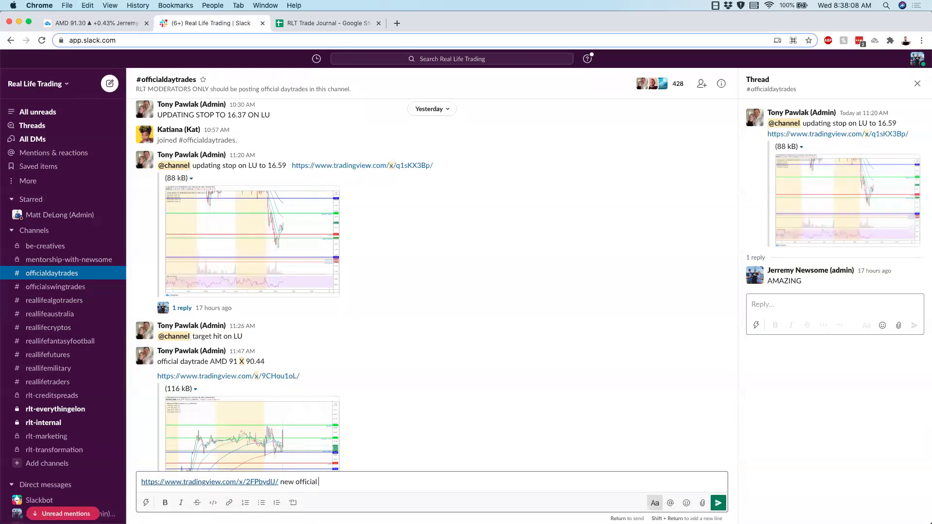
{"action": "type", "text": "new official daytrade on AMD"}
{"action": "key", "text": "Return"}
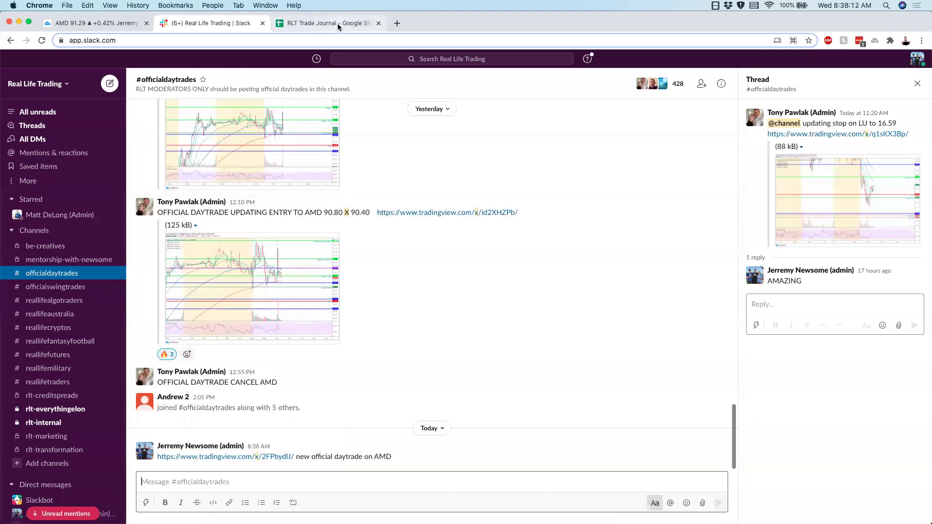
Switch to the RLT Trade Journal sheet and paste the chart link into the Comments cell of trade 22 (X28).
{"action": "left_click", "coordinate": [336, 25]}
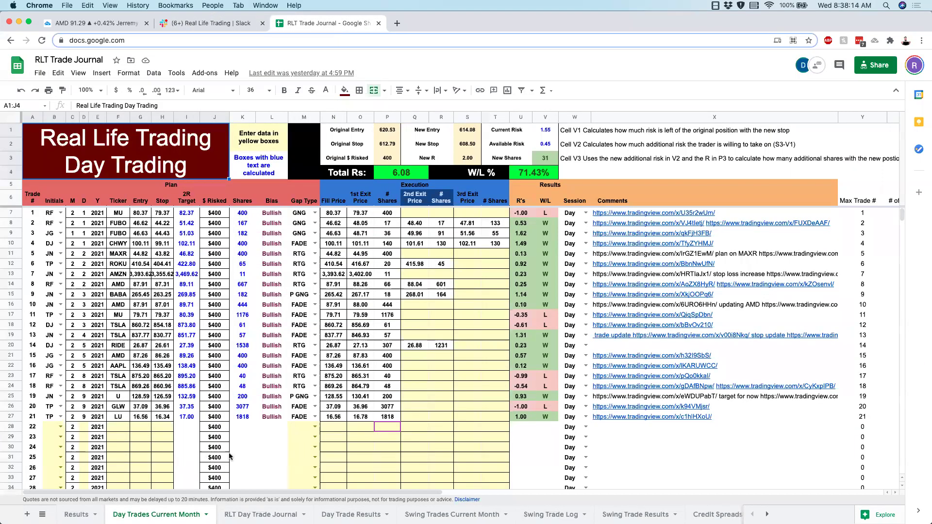
{"action": "left_click", "coordinate": [613, 427]}
{"action": "key", "text": "super+v"}
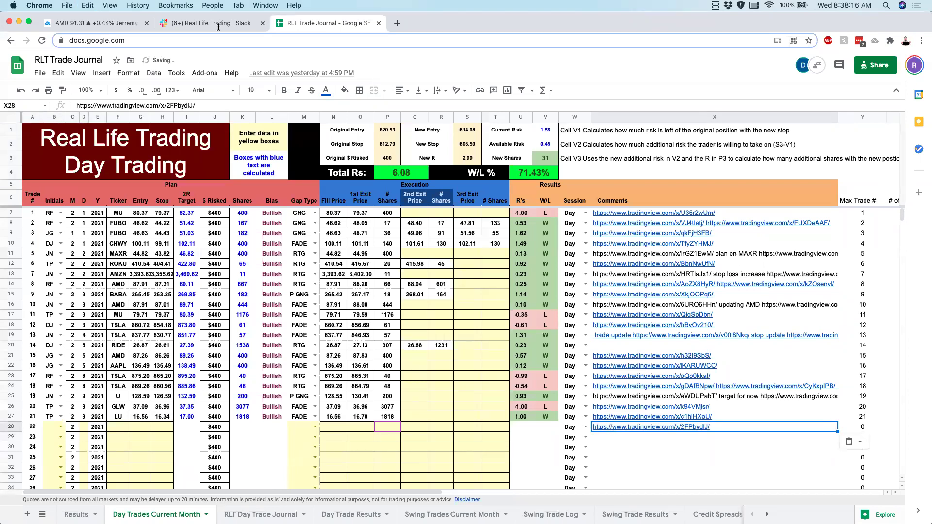
Return to TradingView, set the AMD chart to the 3-minute interval and move AMD to the start of the Gaps watchlist.
{"action": "left_click", "coordinate": [94, 20]}
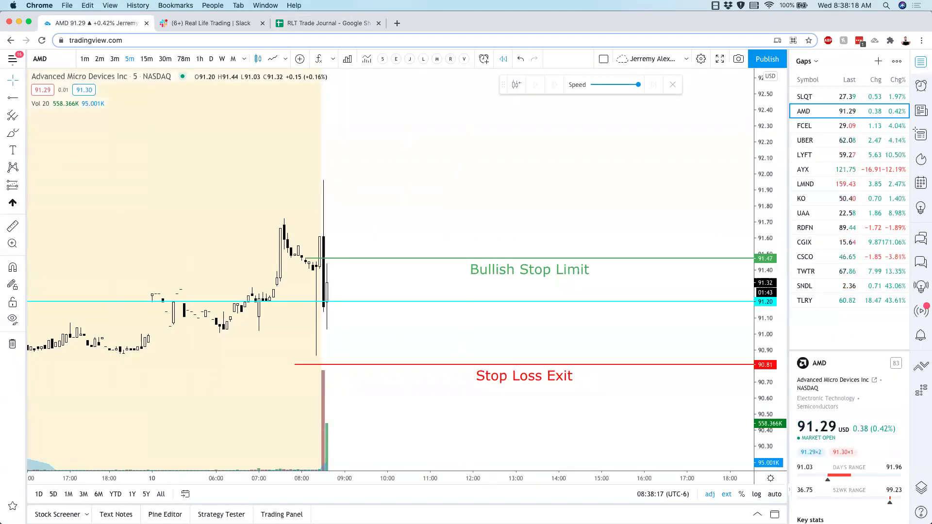
{"action": "key", "text": "super+shift+4"}
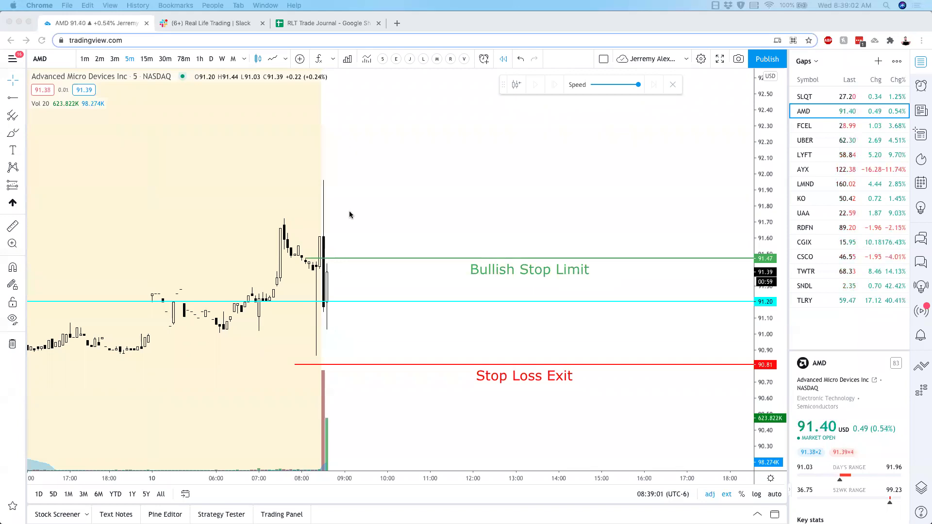
{"action": "left_click", "coordinate": [513, 164]}
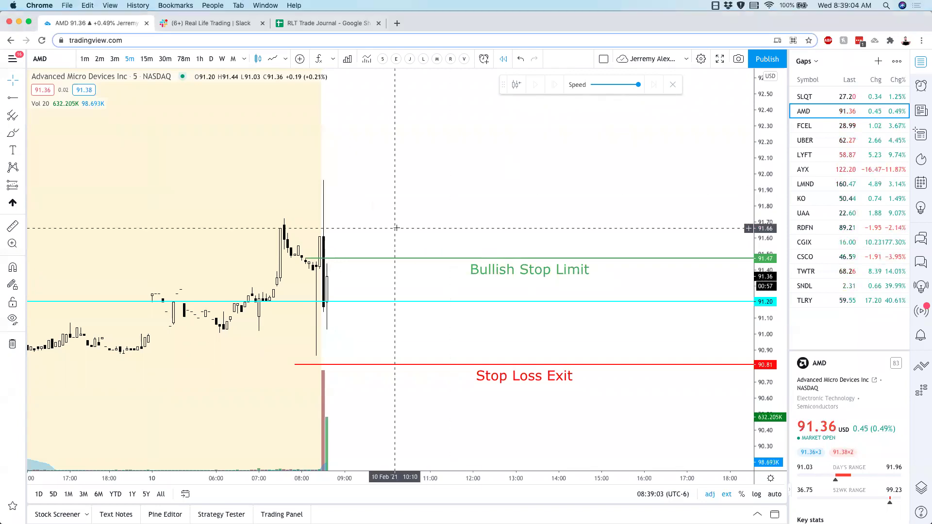
{"action": "scroll", "coordinate": [396, 225], "scroll_direction": "up", "scroll_amount": 2}
{"action": "left_click_drag", "start_coordinate": [250, 326], "coordinate": [256, 303]}
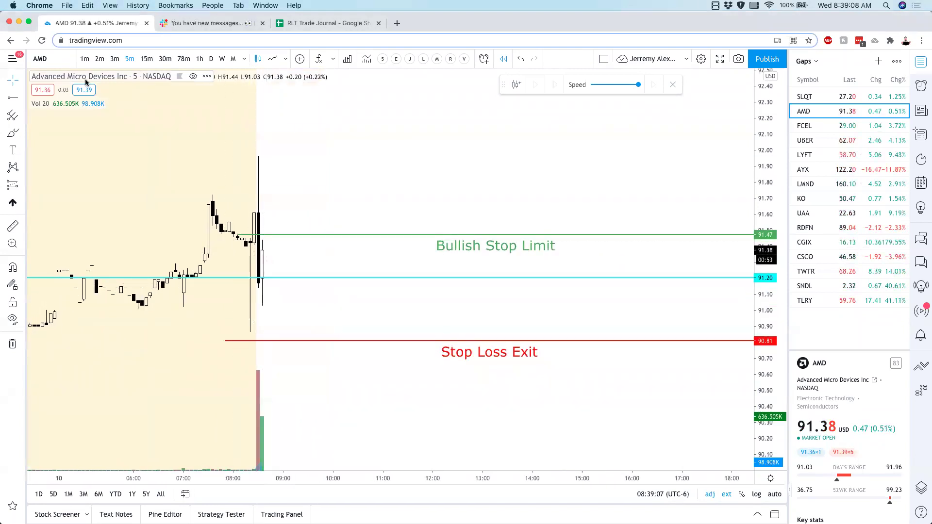
{"action": "left_click", "coordinate": [115, 61]}
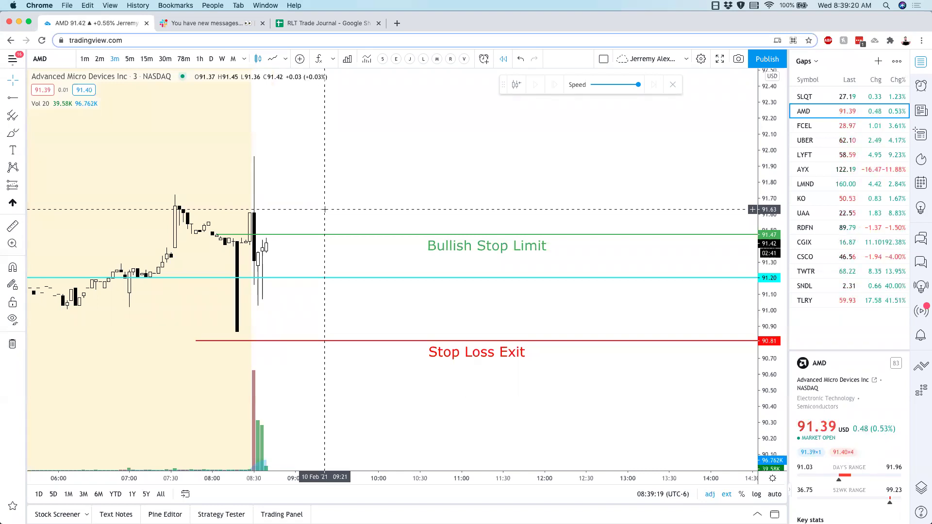
{"action": "left_click_drag", "start_coordinate": [824, 106], "coordinate": [825, 97]}
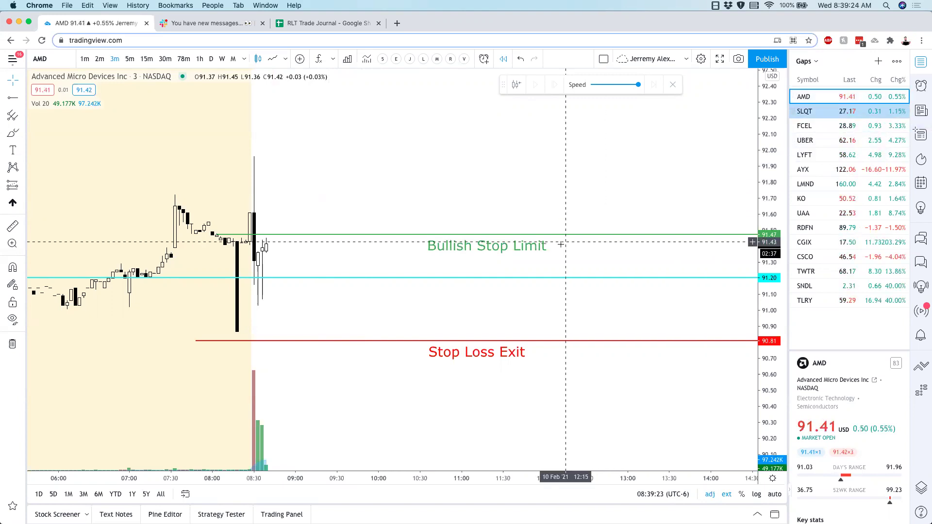
Extend the label text of the Bullish Stop Limit ray to "Bullish Stop Limit official".
{"action": "right_click", "coordinate": [494, 245]}
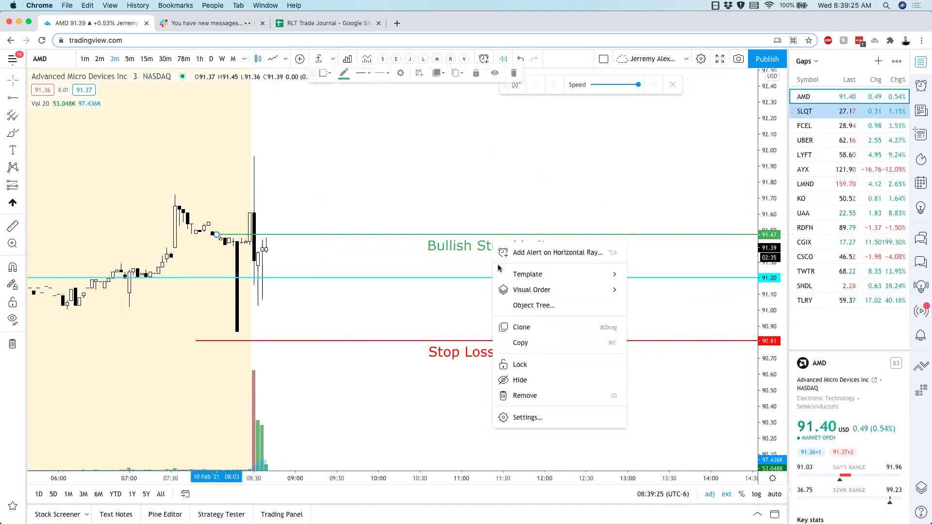
{"action": "left_click", "coordinate": [520, 417]}
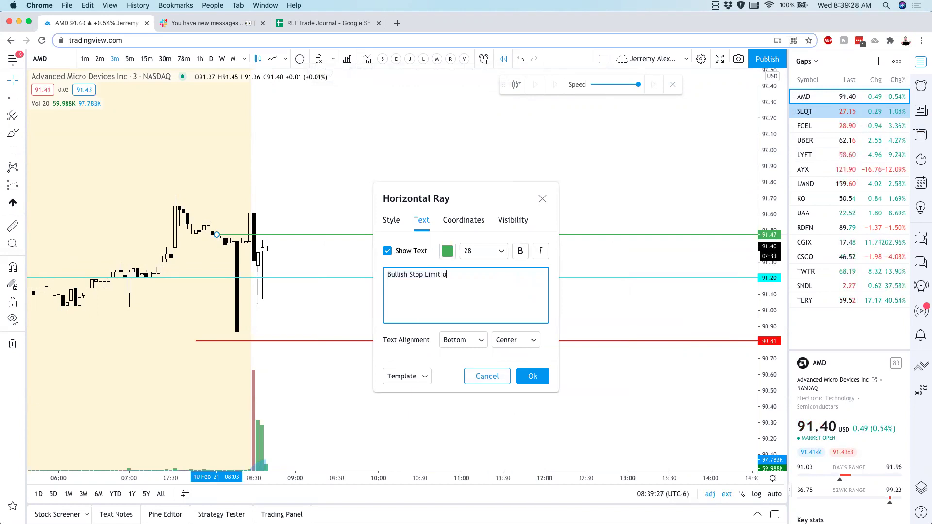
{"action": "type", "text": "offi"}
{"action": "key", "text": "BackSpace"}
{"action": "type", "text": "icial"}
{"action": "left_click", "coordinate": [542, 373]}
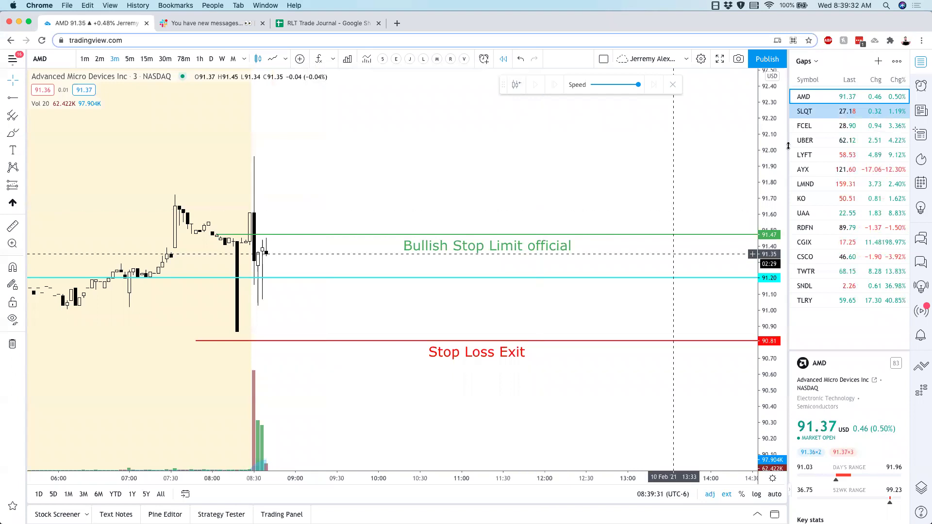
View the FCEL chart at the 5-minute interval and hide its extended trading hours.
{"action": "left_click", "coordinate": [820, 119]}
{"action": "left_click", "coordinate": [821, 126]}
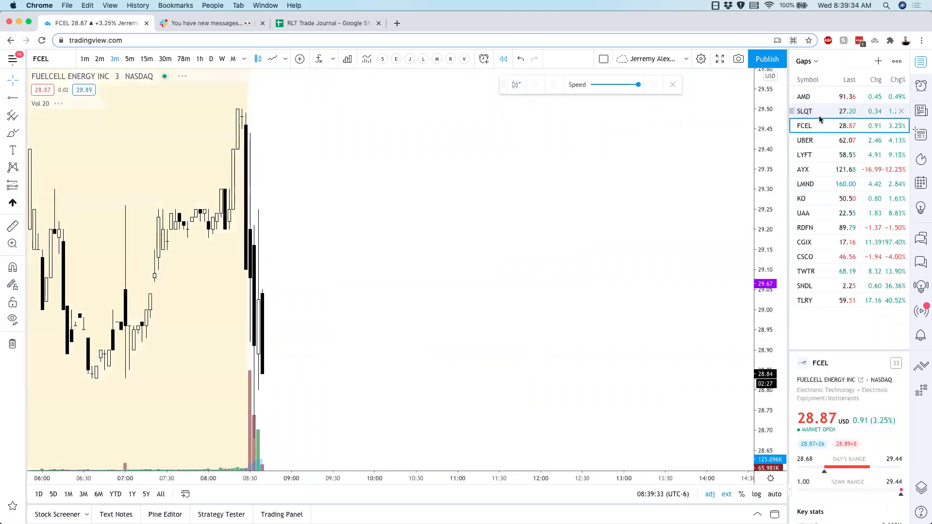
{"action": "left_click", "coordinate": [130, 59]}
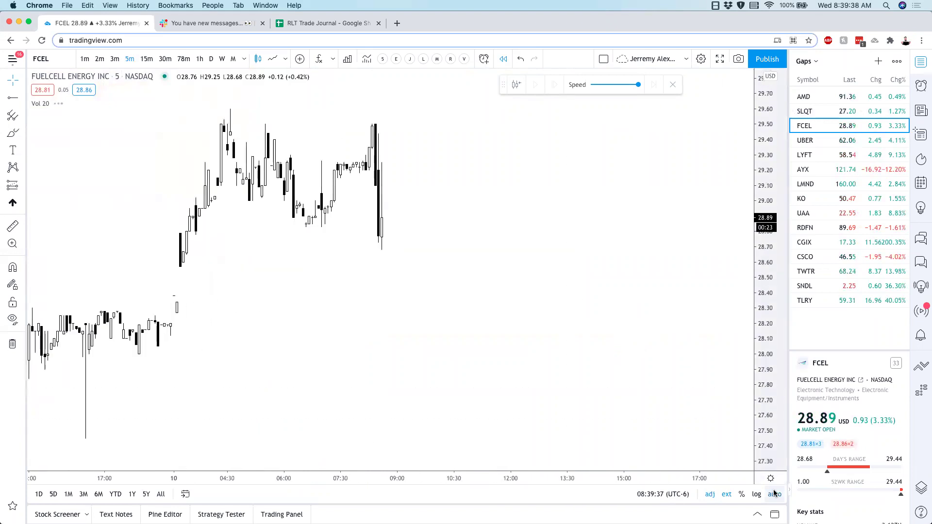
{"action": "left_click", "coordinate": [728, 494]}
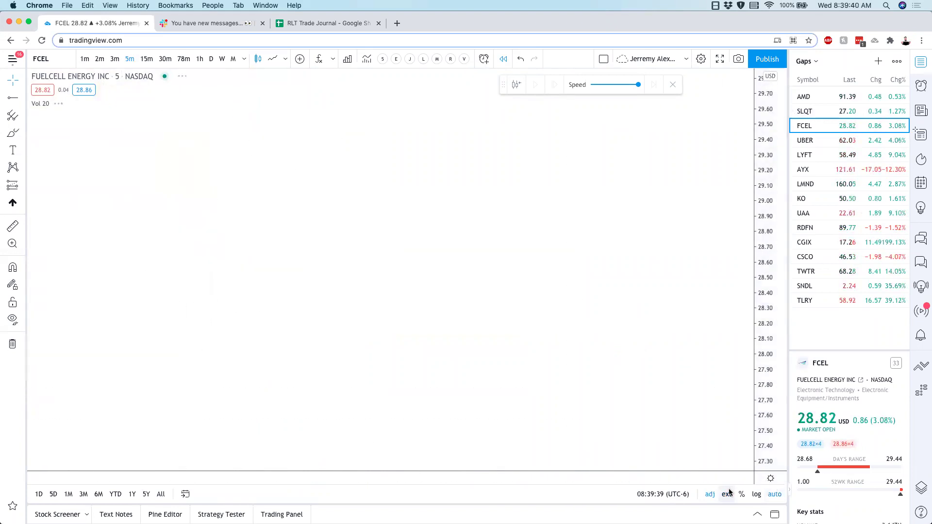
Show extended trading hours on the UBER chart and delete the Bullish Limit Buy ray.
{"action": "left_click", "coordinate": [828, 140]}
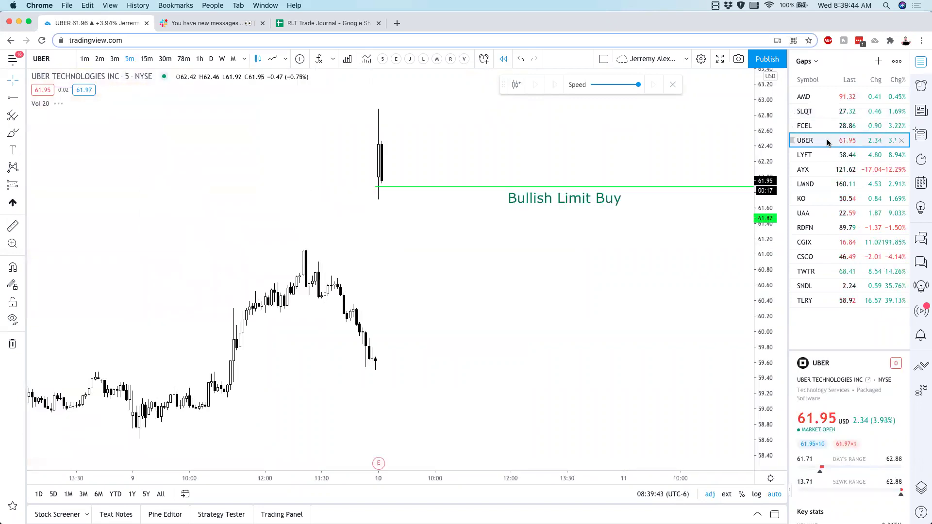
{"action": "left_click", "coordinate": [726, 494]}
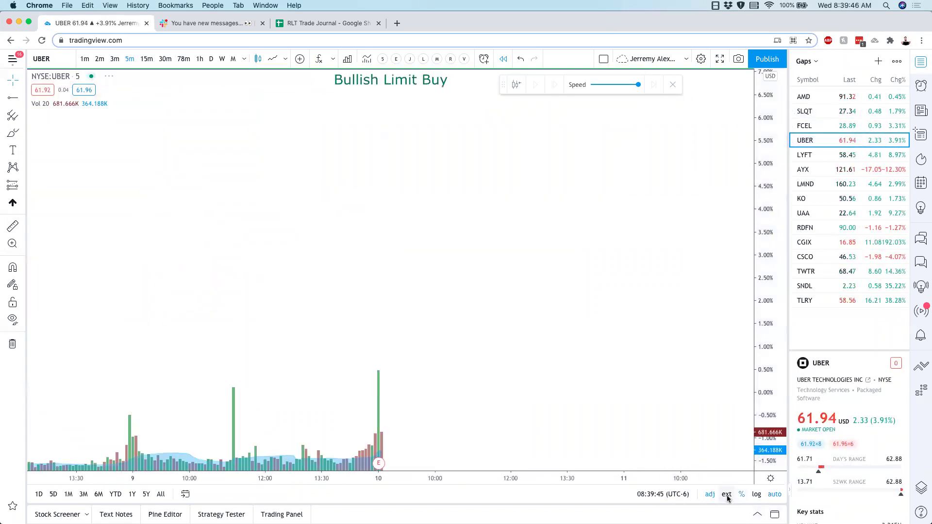
{"action": "scroll", "coordinate": [689, 444], "scroll_direction": "down", "scroll_amount": 2}
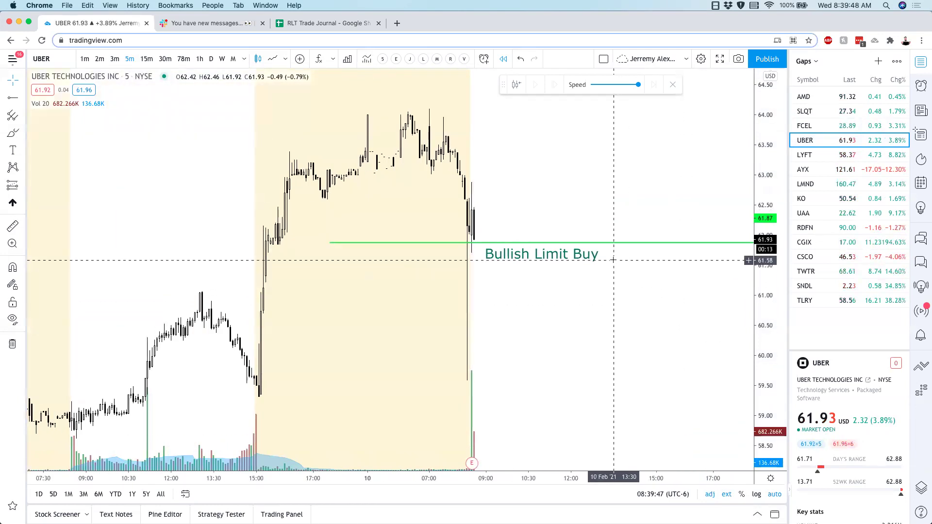
{"action": "left_click", "coordinate": [569, 257]}
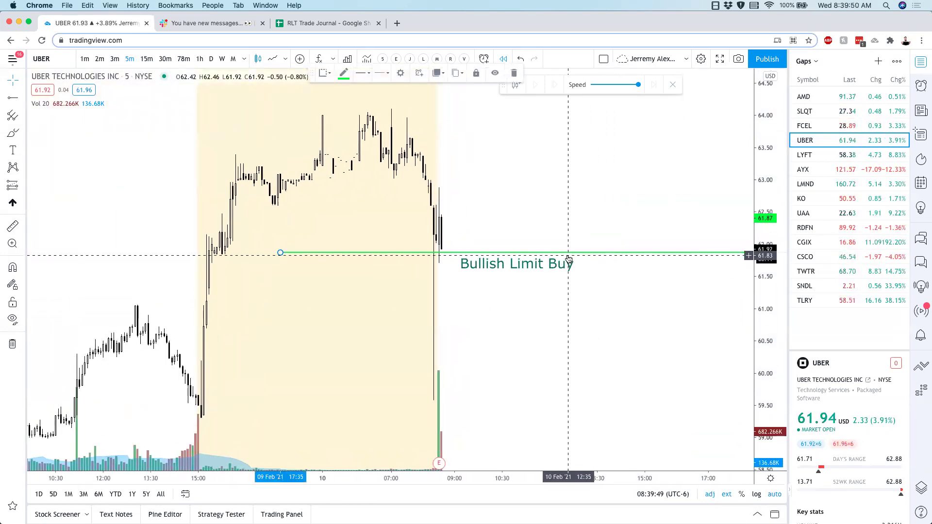
{"action": "key", "text": "Delete"}
Review the charts from LYFT through LMND, viewing LMND on the daily interval, and move LMND directly below AMD in the watchlist.
{"action": "left_click", "coordinate": [806, 155]}
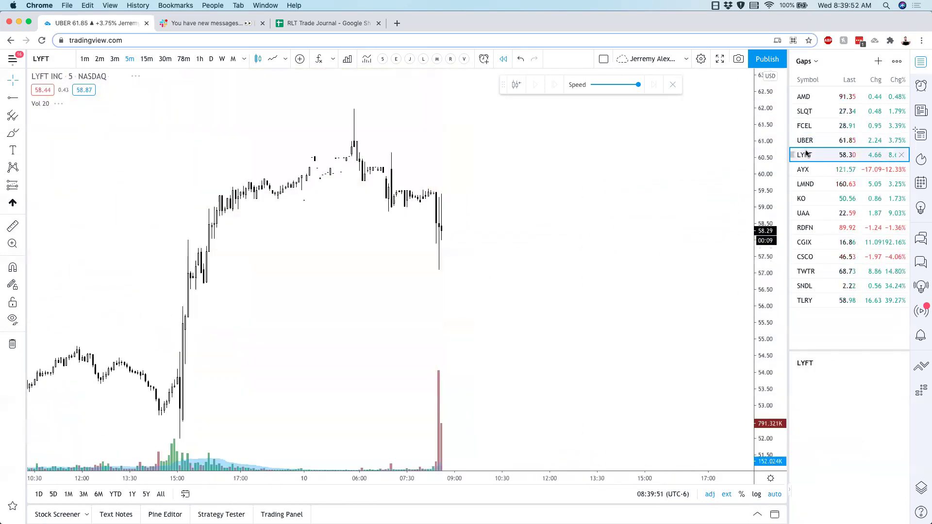
{"action": "key", "text": "Down"}
{"action": "key", "text": "Down"}
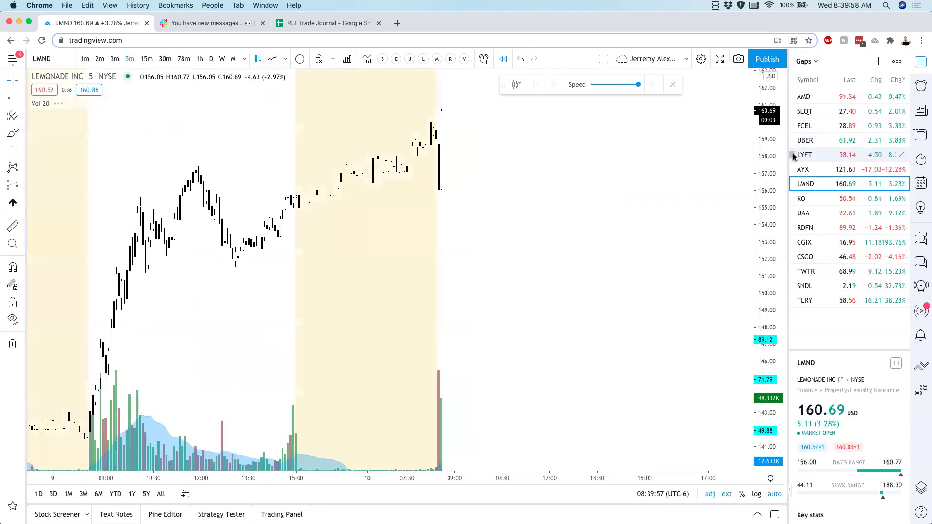
{"action": "left_click", "coordinate": [210, 59]}
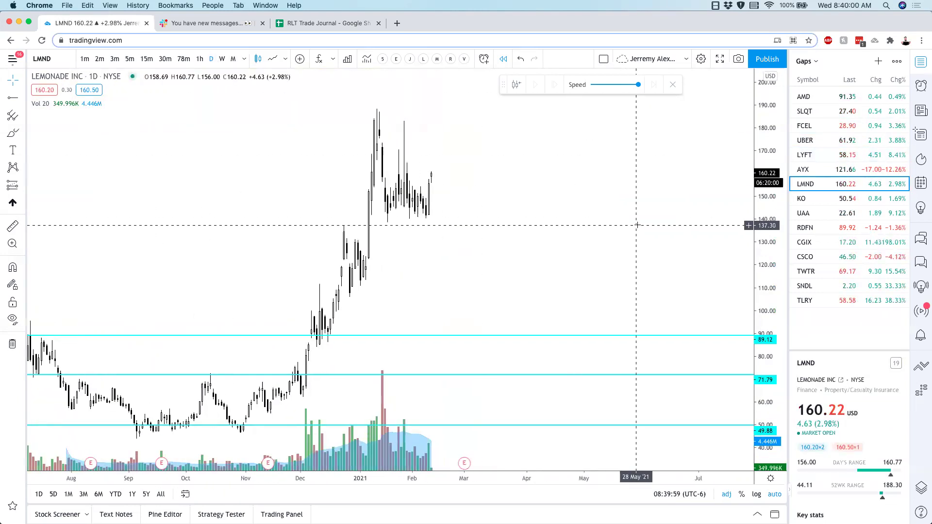
{"action": "left_click_drag", "start_coordinate": [845, 189], "coordinate": [841, 103]}
Look through the daily charts of KO, UAA and RDFN, returning to UAA.
{"action": "left_click", "coordinate": [831, 198]}
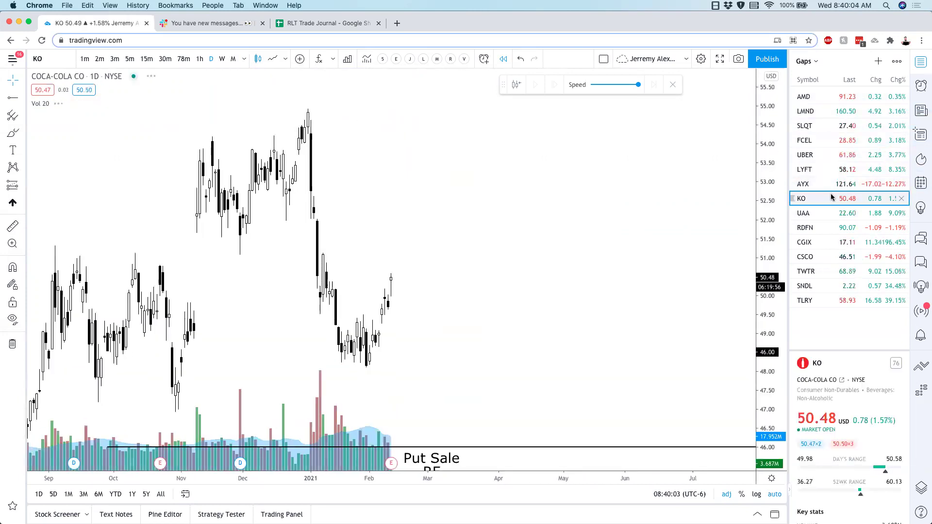
{"action": "key", "text": "Down"}
{"action": "key", "text": "Down"}
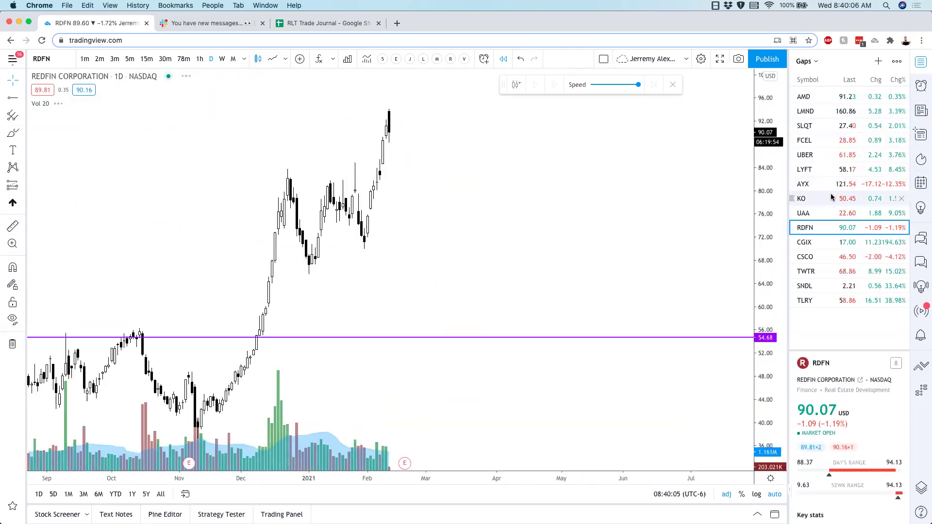
{"action": "key", "text": "Up"}
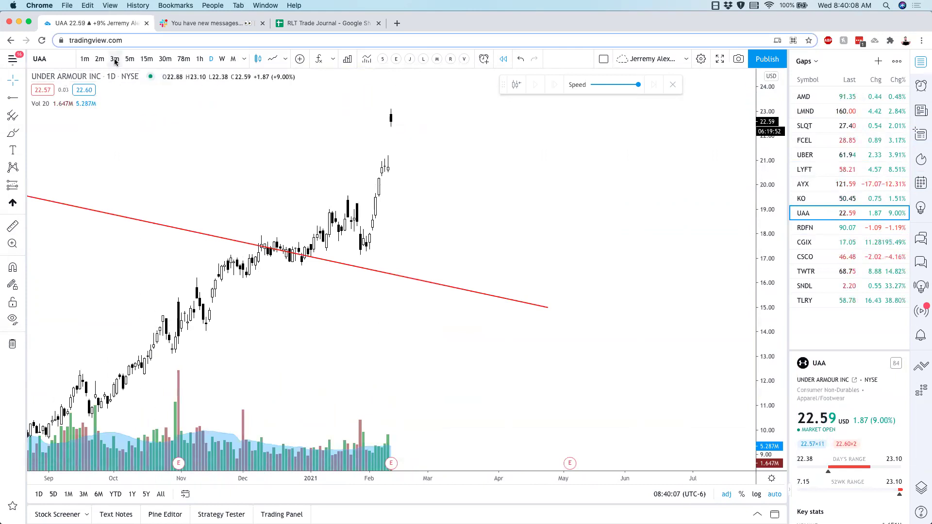
Show UAA at the 3-minute interval without extended hours and move it directly below AMD in the watchlist.
{"action": "left_click", "coordinate": [115, 59]}
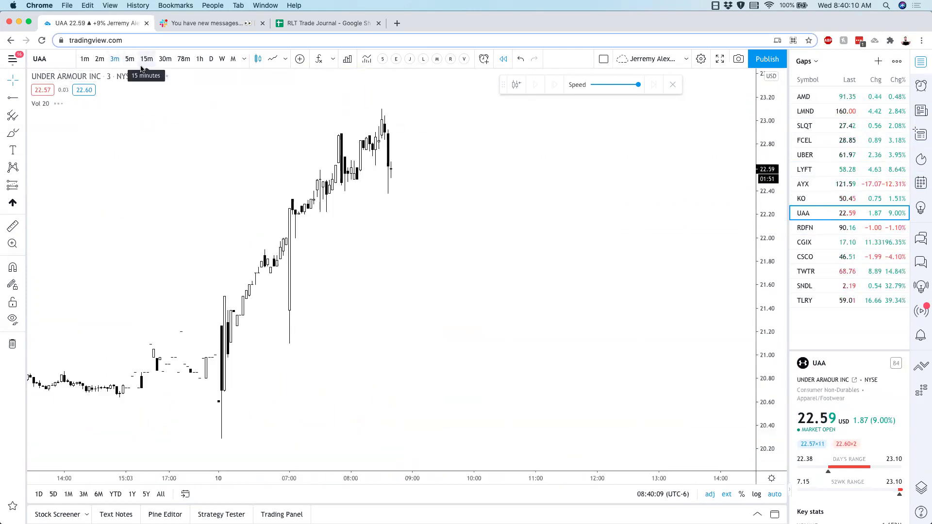
{"action": "scroll", "coordinate": [529, 274], "scroll_direction": "up", "scroll_amount": 2}
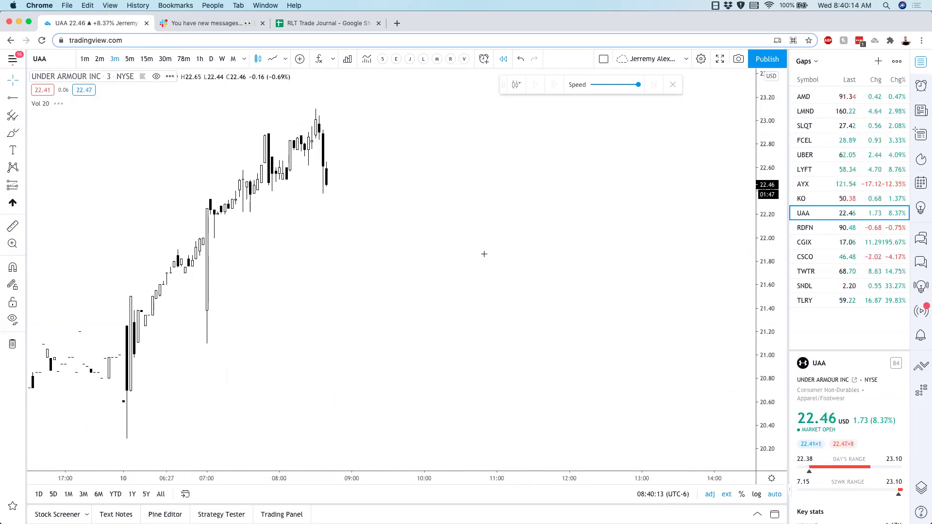
{"action": "left_click", "coordinate": [727, 494]}
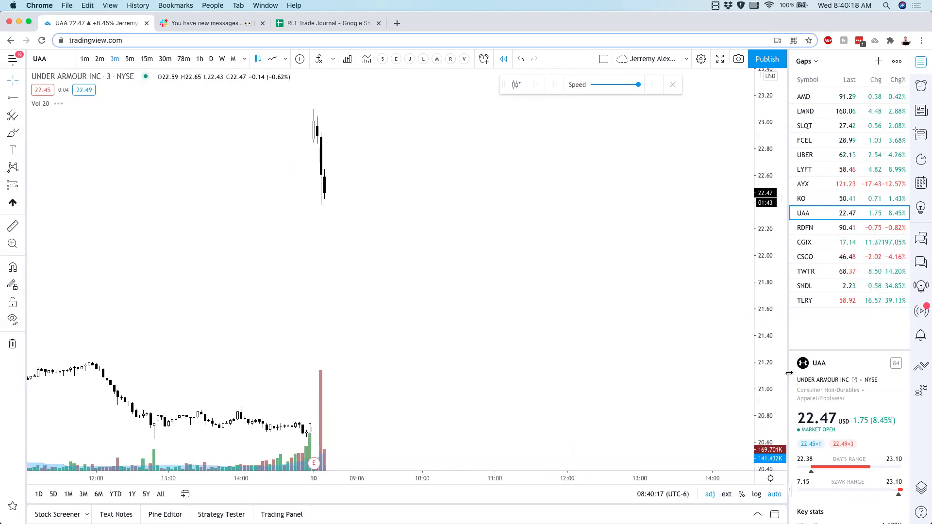
{"action": "left_click_drag", "start_coordinate": [819, 213], "coordinate": [814, 111]}
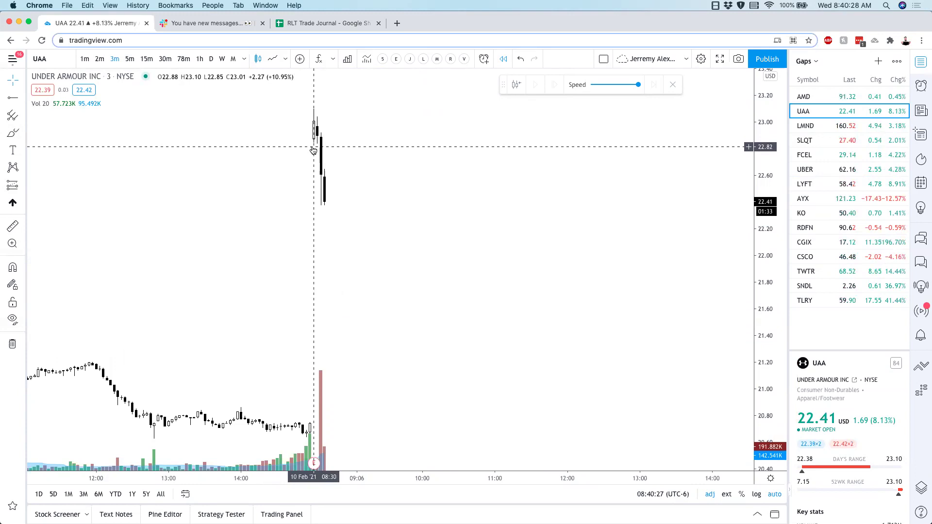
Draw a horizontal ray at about 22.82 on the UAA chart and apply the Bearish Limit Sell Entry template.
{"action": "left_click", "coordinate": [13, 98]}
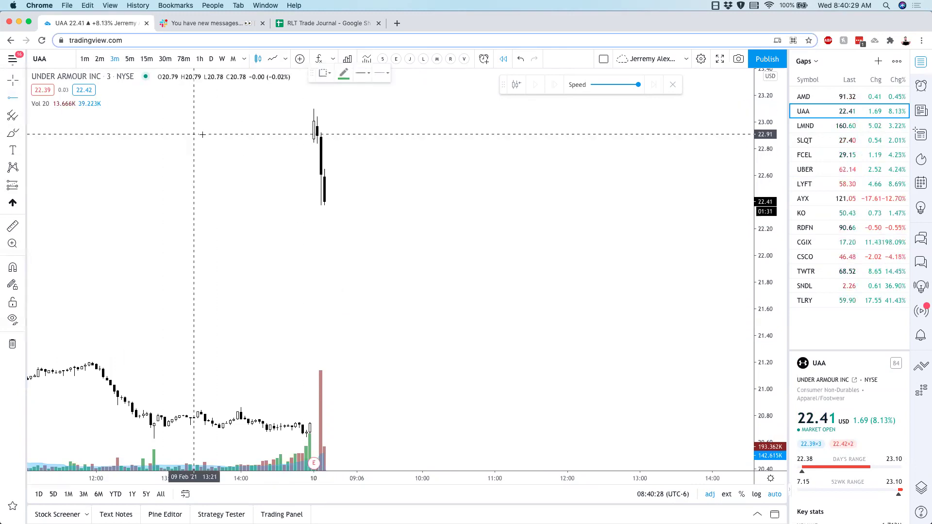
{"action": "left_click", "coordinate": [300, 146]}
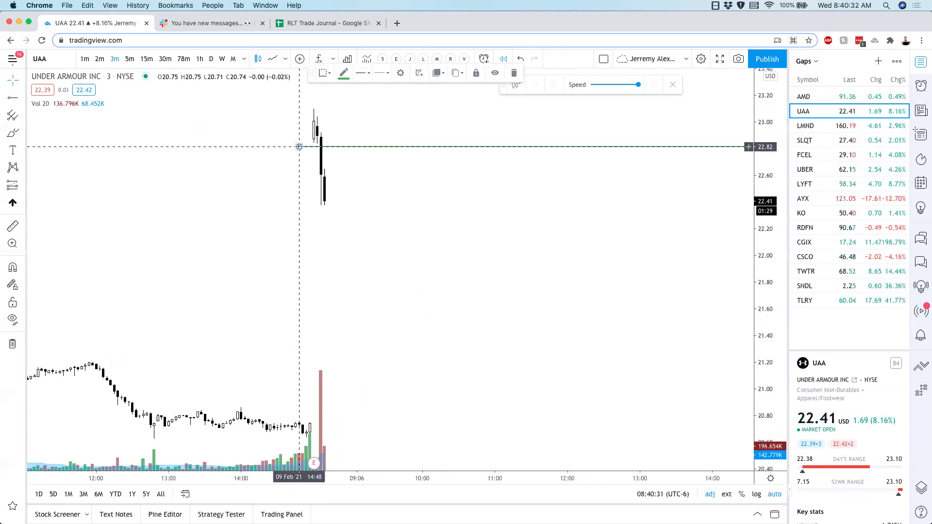
{"action": "right_click", "coordinate": [364, 148]}
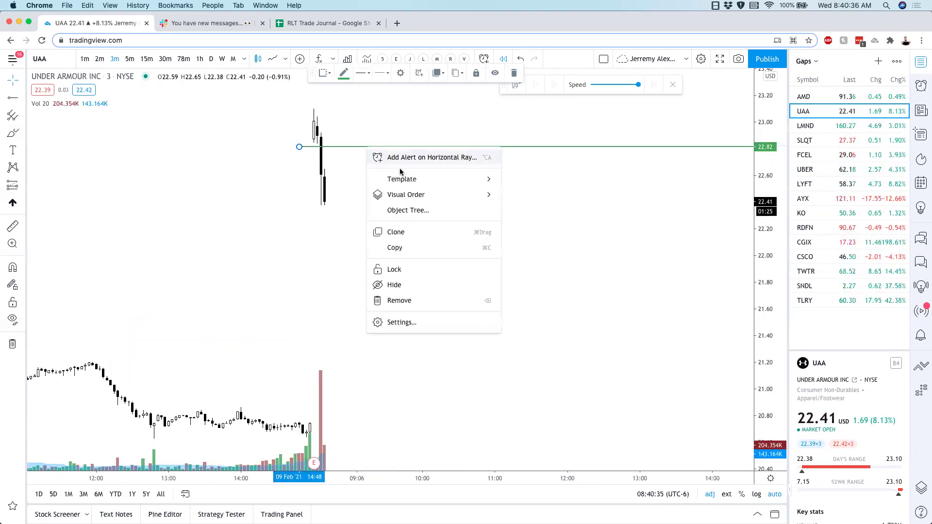
{"action": "mouse_move", "coordinate": [466, 179]}
{"action": "left_click", "coordinate": [552, 250]}
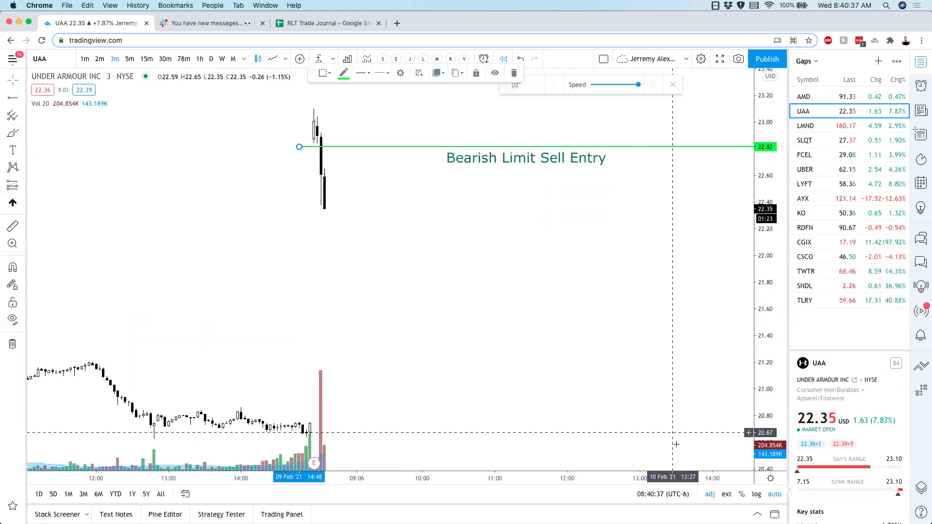
Turn on extended hours for the UAA chart and draw a horizontal ray at about 23.49 above the entry line.
{"action": "left_click", "coordinate": [727, 494]}
{"action": "scroll", "coordinate": [625, 388], "scroll_direction": "down", "scroll_amount": 3}
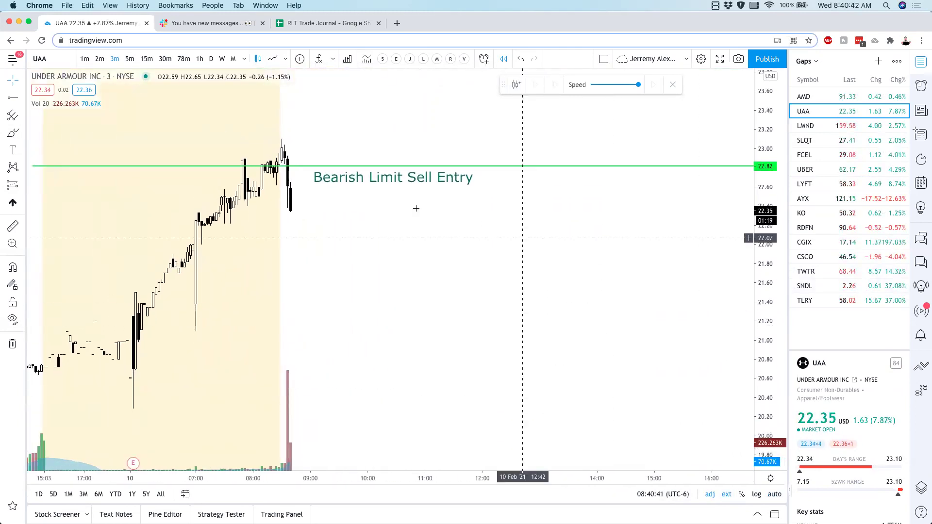
{"action": "left_click", "coordinate": [6, 98]}
{"action": "left_click", "coordinate": [273, 101]}
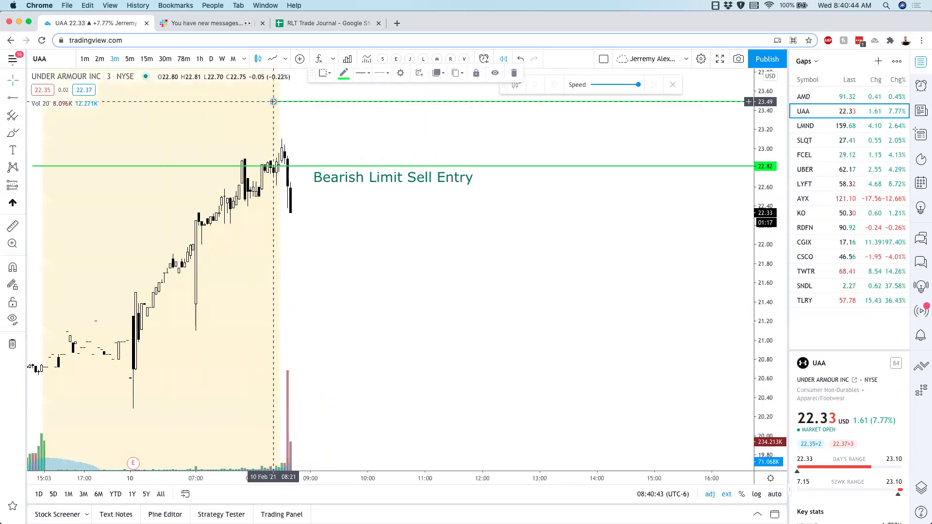
Apply the Stop template to the horizontal ray at 23.49 so it is labelled Stop Loss Exit.
{"action": "right_click", "coordinate": [311, 105]}
{"action": "mouse_move", "coordinate": [378, 134]}
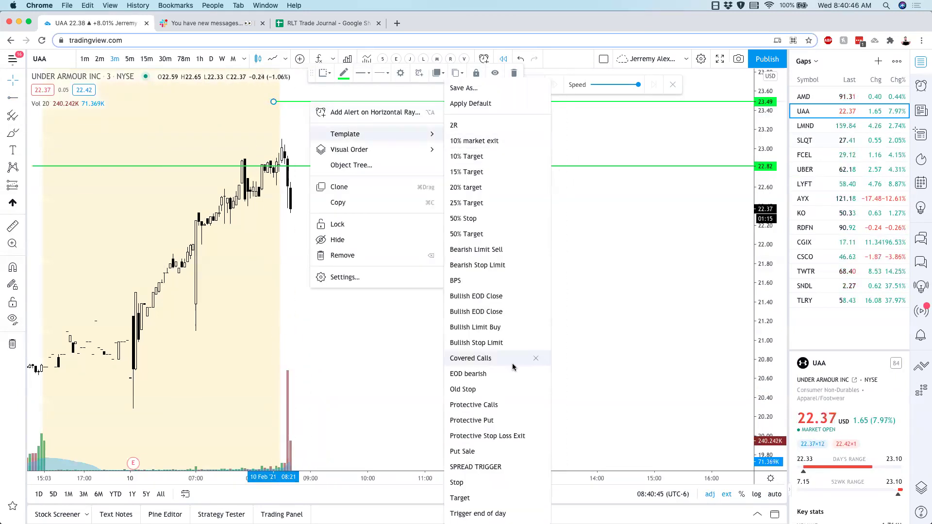
{"action": "left_click", "coordinate": [459, 471]}
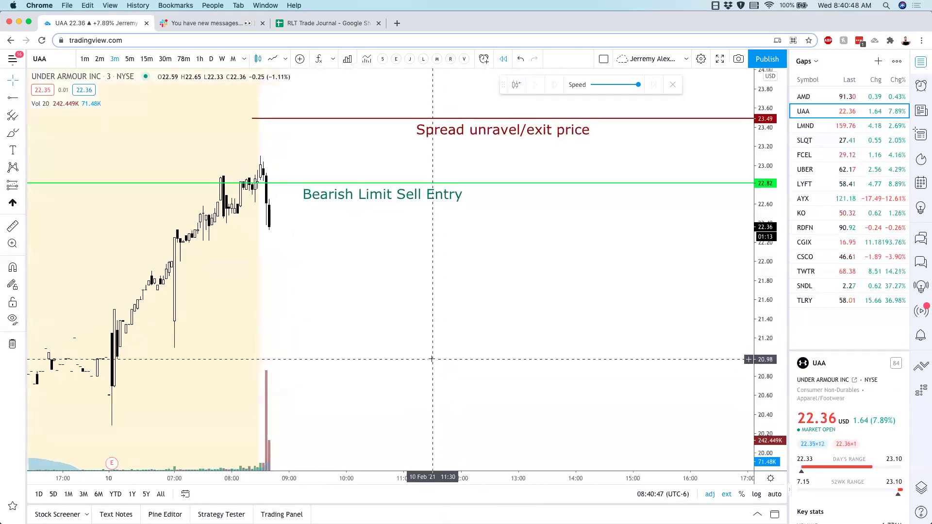
{"action": "right_click", "coordinate": [519, 138]}
{"action": "mouse_move", "coordinate": [544, 161]}
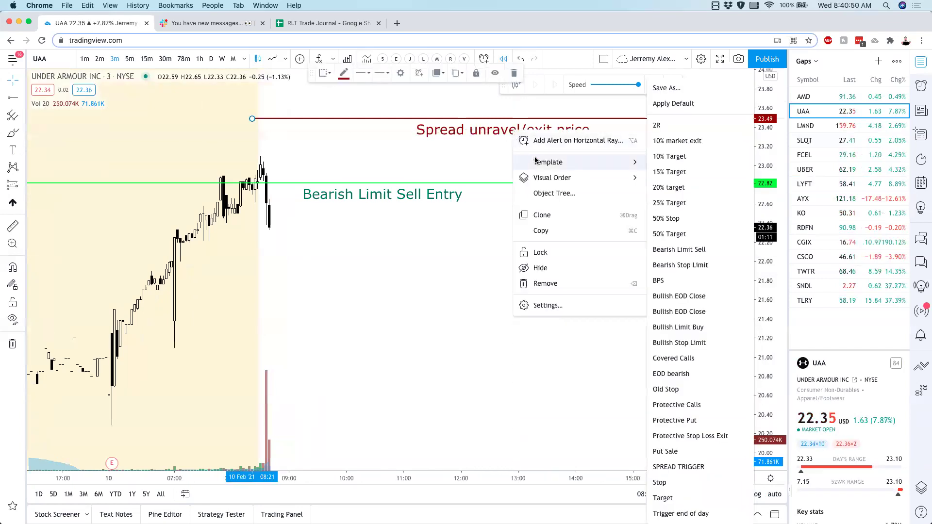
{"action": "left_click", "coordinate": [673, 482]}
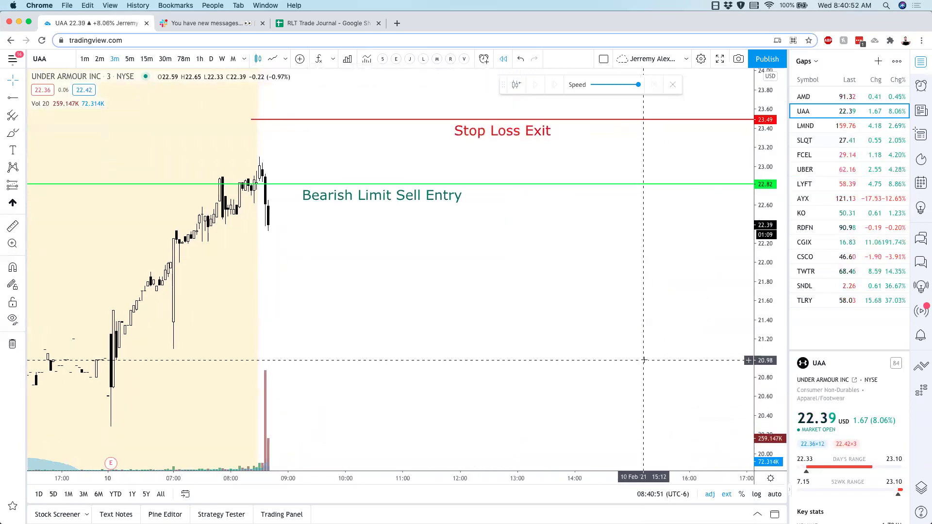
Take a snapshot of the UAA chart and copy its image URL.
{"action": "left_click", "coordinate": [738, 59]}
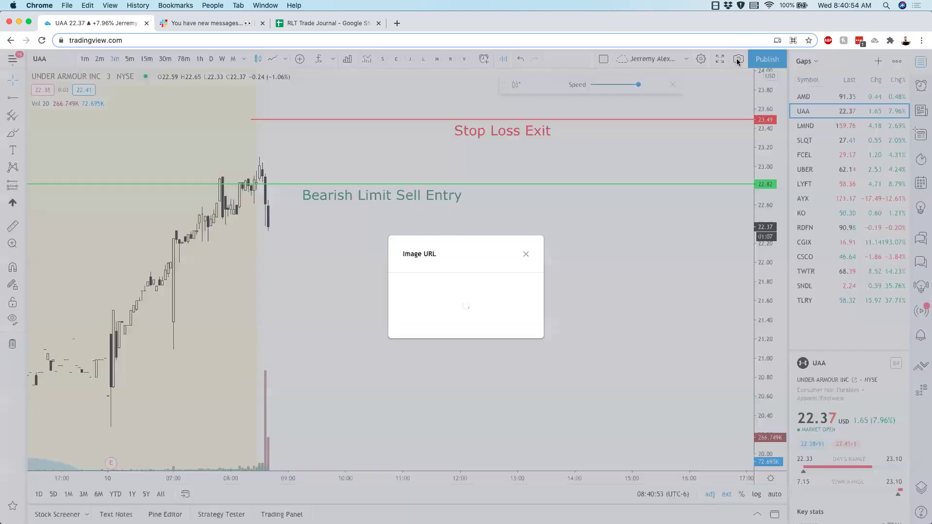
{"action": "left_click", "coordinate": [510, 295]}
{"action": "left_click", "coordinate": [298, 226]}
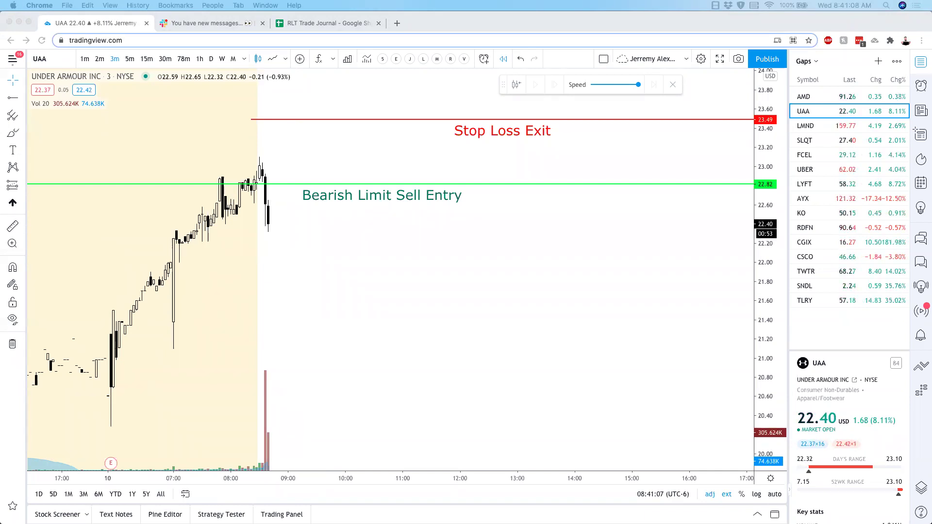
Switch to Slack and post the copied snapshot link in #officialdaytrades with the text "new official daytrade on UAA".
{"action": "left_click", "coordinate": [204, 23]}
{"action": "type", "text": "v"}
{"action": "key", "text": "BackSpace"}
{"action": "key", "text": "super+v"}
{"action": "type", "text": "ne"}
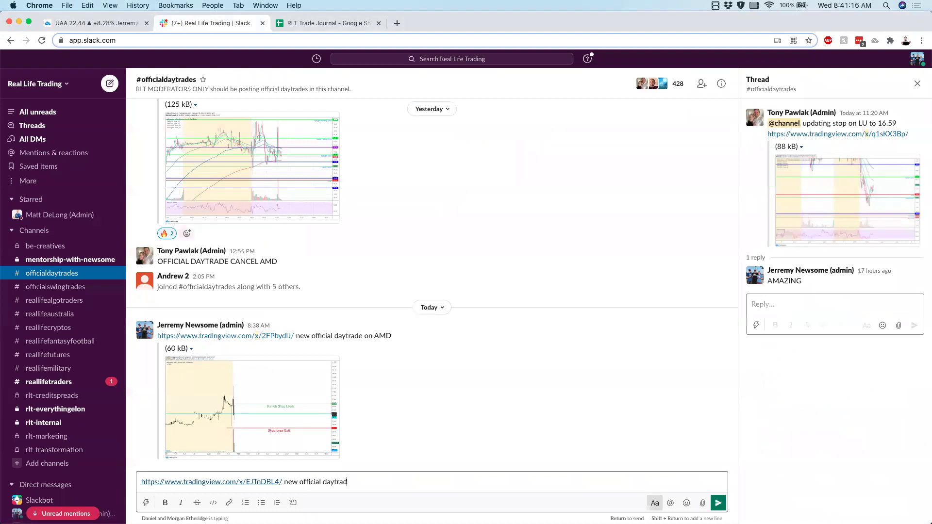
{"action": "key", "text": "Return"}
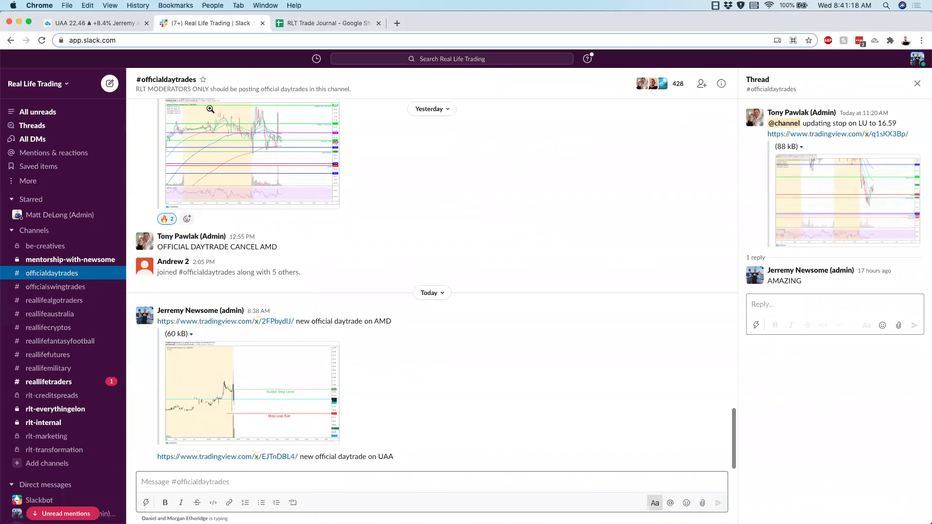
Switch to the RLT Trade Journal spreadsheet and paste the UAA snapshot link into cell X29, the comments of trade 23.
{"action": "left_click", "coordinate": [324, 26]}
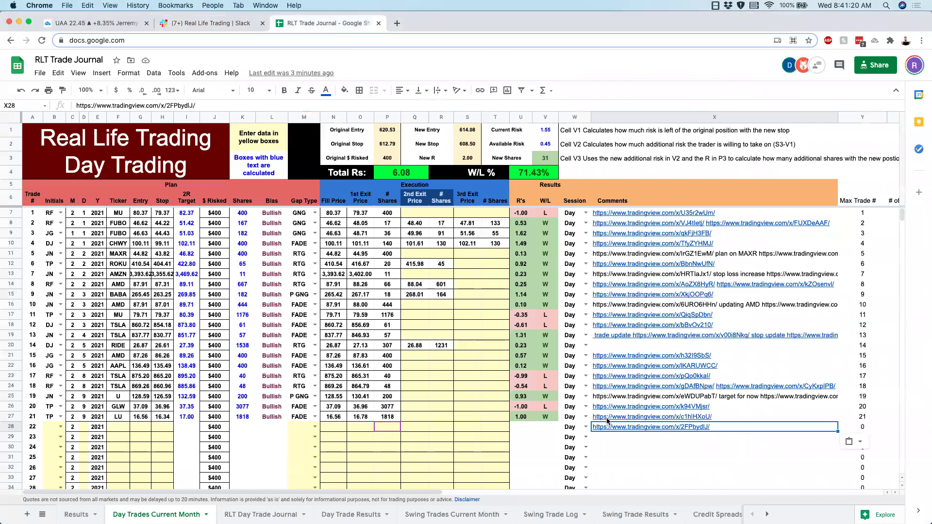
{"action": "left_click", "coordinate": [586, 437]}
{"action": "left_click", "coordinate": [651, 450]}
{"action": "left_click", "coordinate": [636, 438]}
{"action": "key", "text": "super+v"}
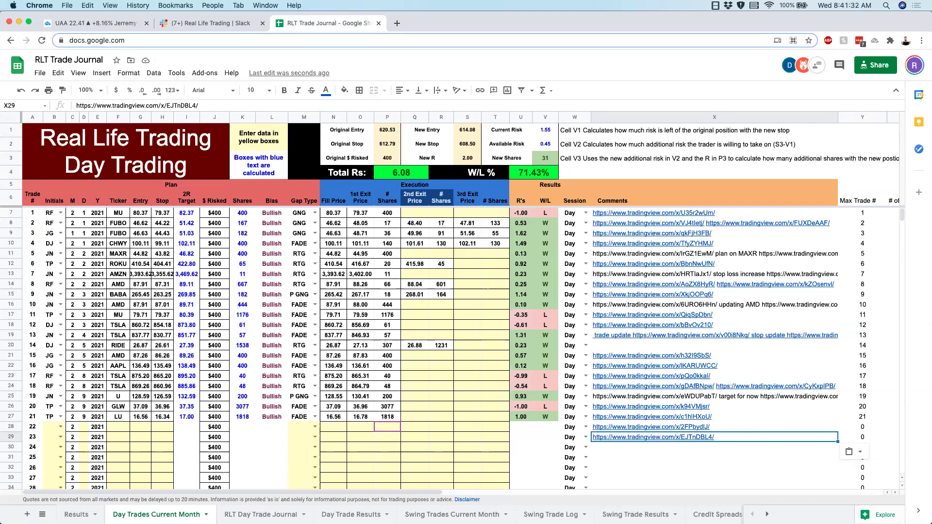
Back on the UAA chart in TradingView, align the Bearish Limit Sell Entry ray's text to the right.
{"action": "left_click", "coordinate": [80, 22]}
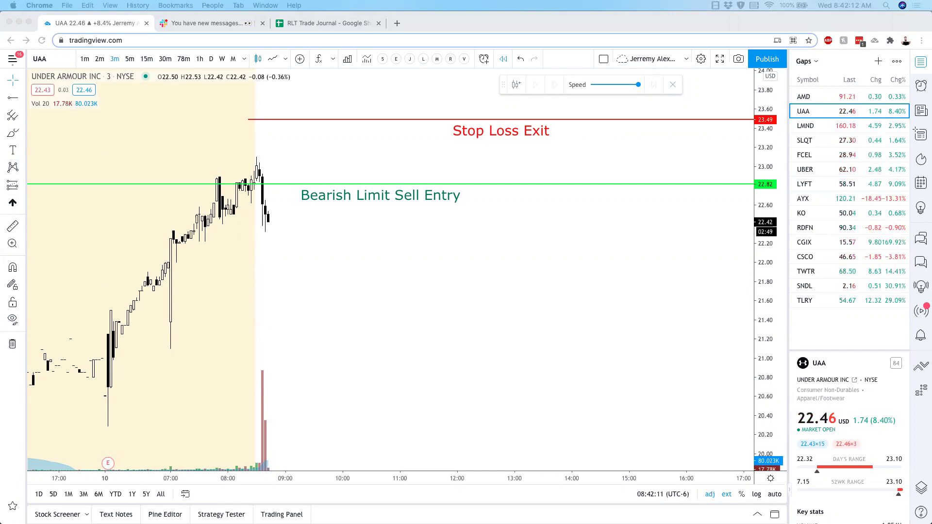
{"action": "left_click", "coordinate": [248, 197]}
{"action": "scroll", "coordinate": [248, 196], "scroll_direction": "up", "scroll_amount": 2}
{"action": "left_click_drag", "start_coordinate": [248, 197], "coordinate": [692, 360]}
{"action": "left_click_drag", "start_coordinate": [656, 319], "coordinate": [453, 323]}
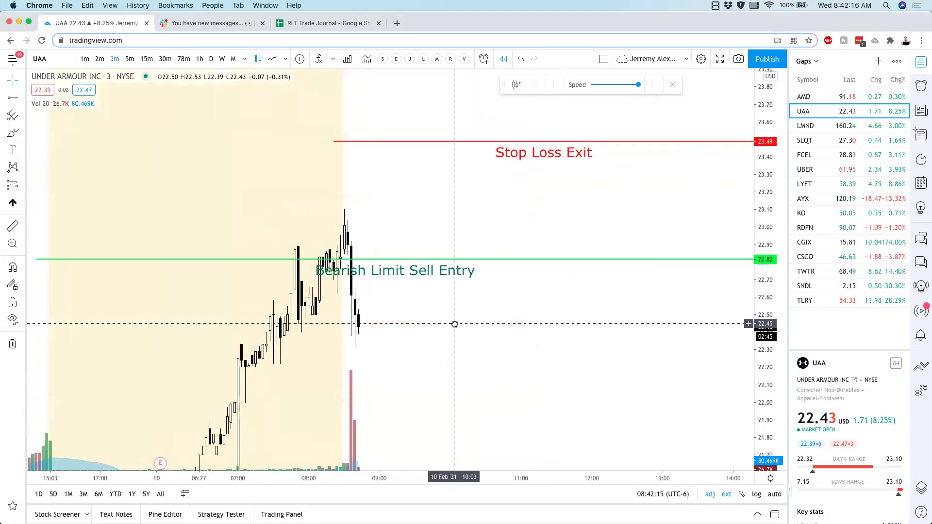
{"action": "right_click", "coordinate": [397, 260]}
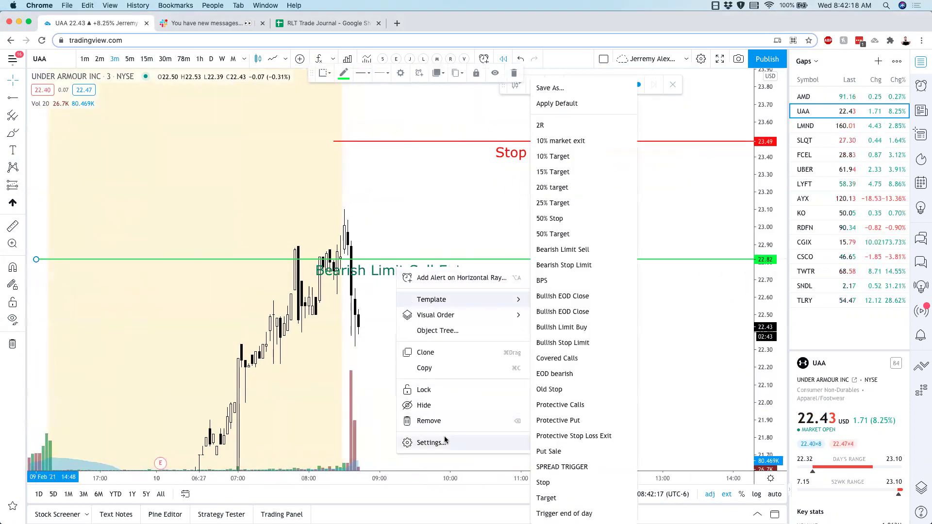
{"action": "left_click", "coordinate": [430, 443]}
{"action": "left_click", "coordinate": [508, 340]}
{"action": "left_click", "coordinate": [505, 389]}
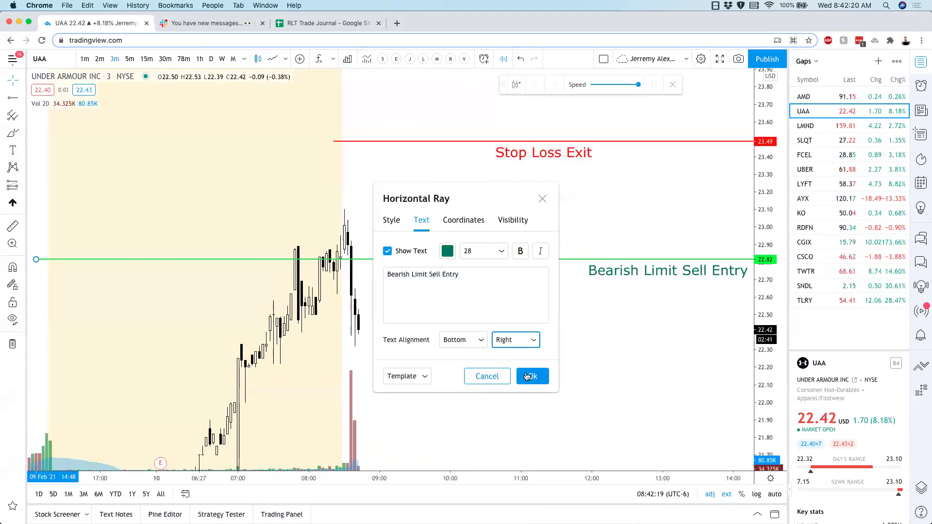
{"action": "left_click", "coordinate": [520, 371]}
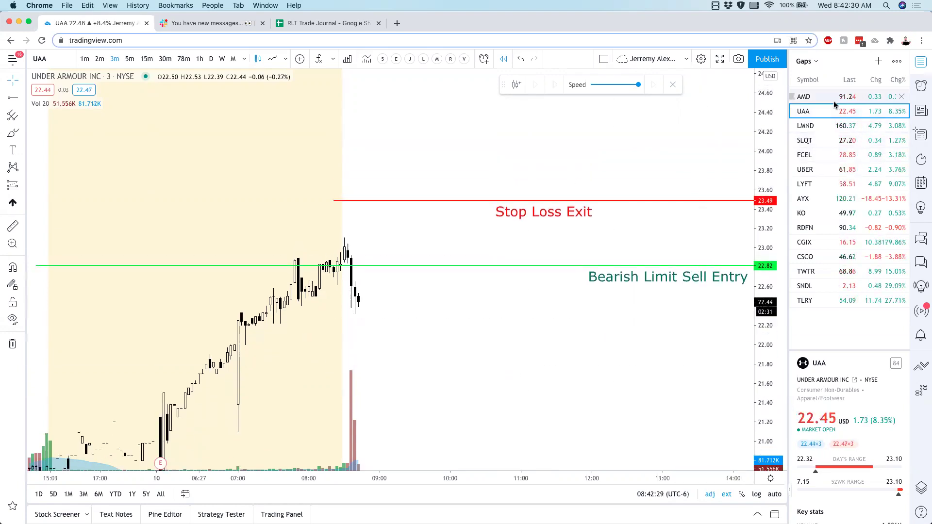
Review the 3-minute charts of the watchlist symbols from LMND through CGIX.
{"action": "left_click", "coordinate": [830, 125]}
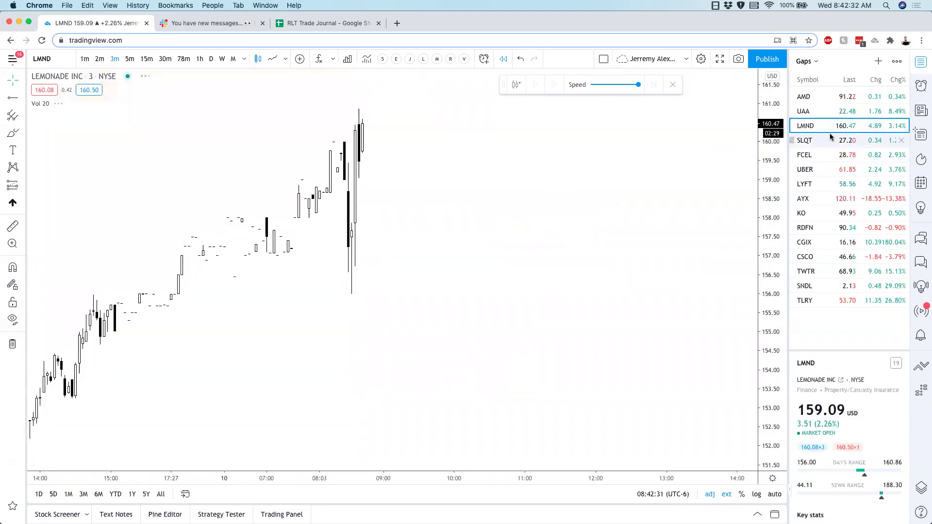
{"action": "left_click", "coordinate": [830, 138]}
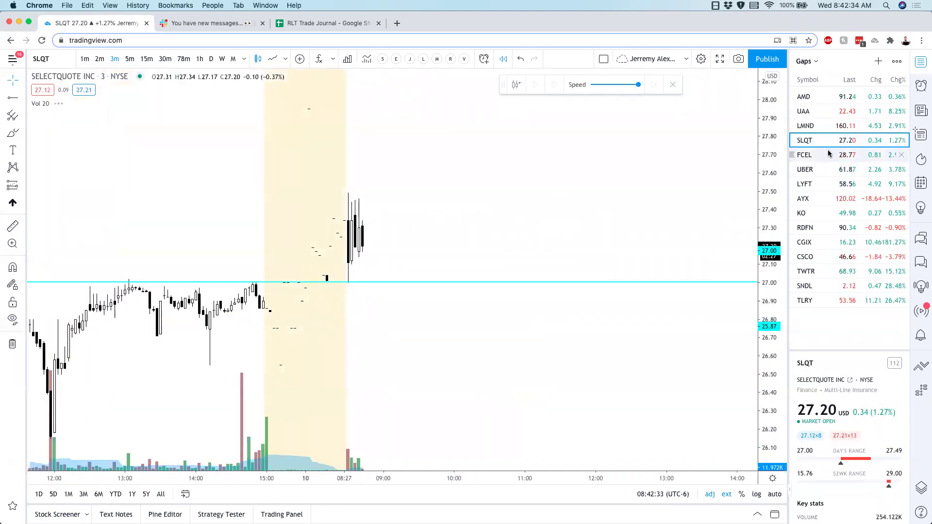
{"action": "left_click", "coordinate": [829, 155]}
{"action": "left_click", "coordinate": [829, 169]}
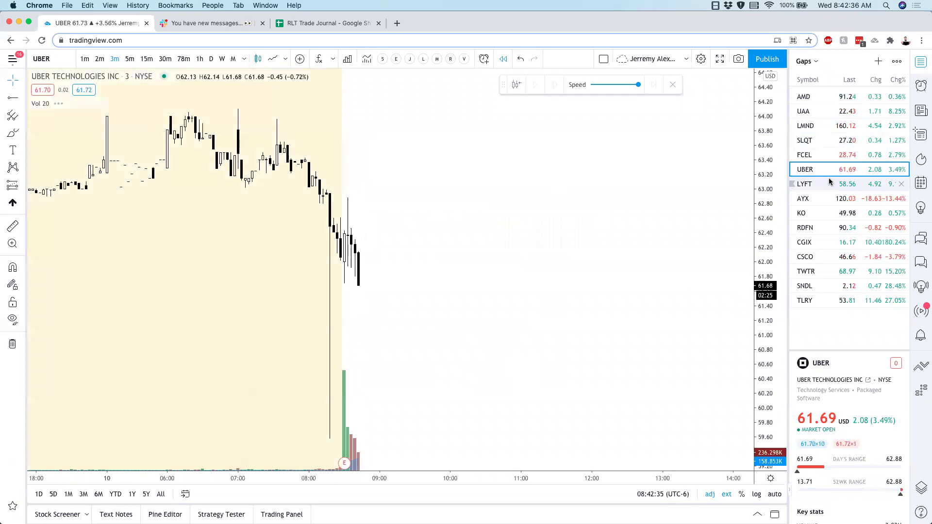
{"action": "left_click", "coordinate": [828, 180]}
{"action": "left_click", "coordinate": [831, 196]}
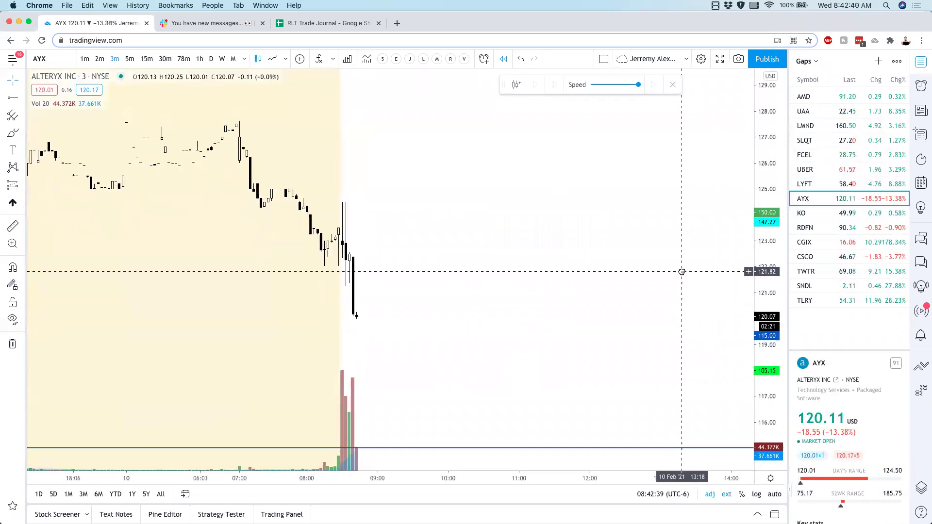
{"action": "left_click", "coordinate": [829, 213]}
{"action": "left_click", "coordinate": [828, 228]}
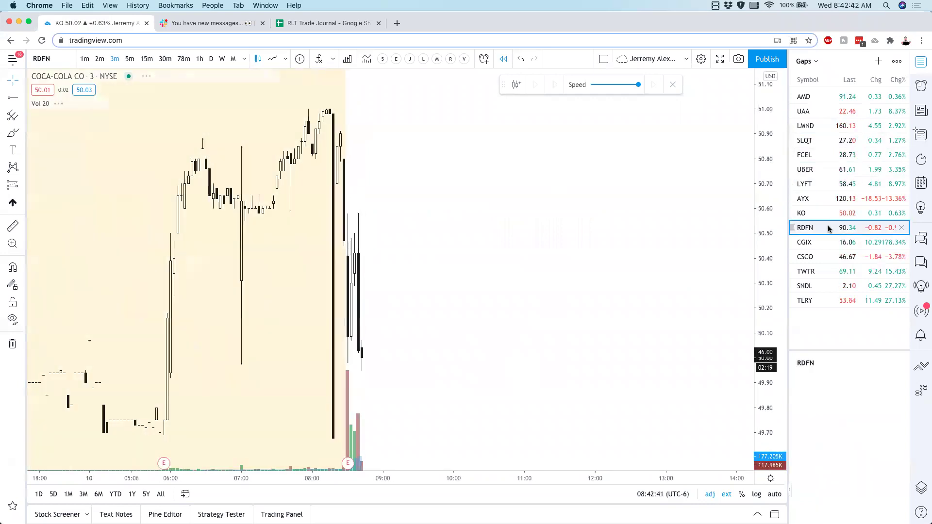
{"action": "left_click", "coordinate": [824, 242]}
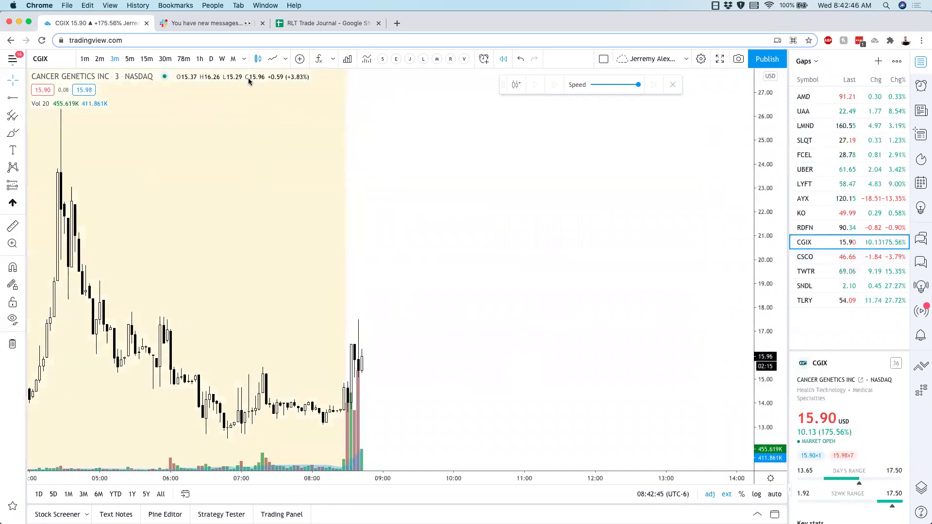
View the daily charts of CGIX, CSCO, TWTR and SNDL, ending on SNDL.
{"action": "left_click", "coordinate": [211, 58]}
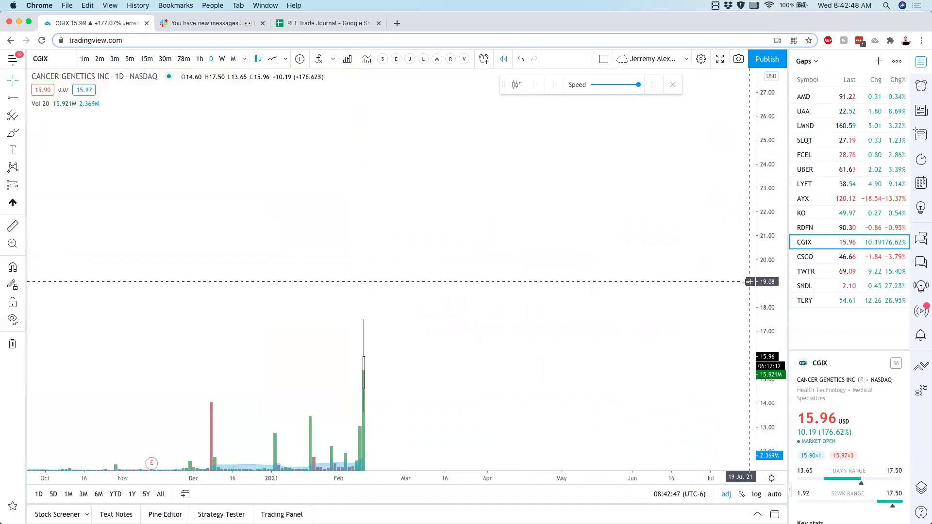
{"action": "left_click", "coordinate": [812, 258]}
{"action": "left_click", "coordinate": [812, 271]}
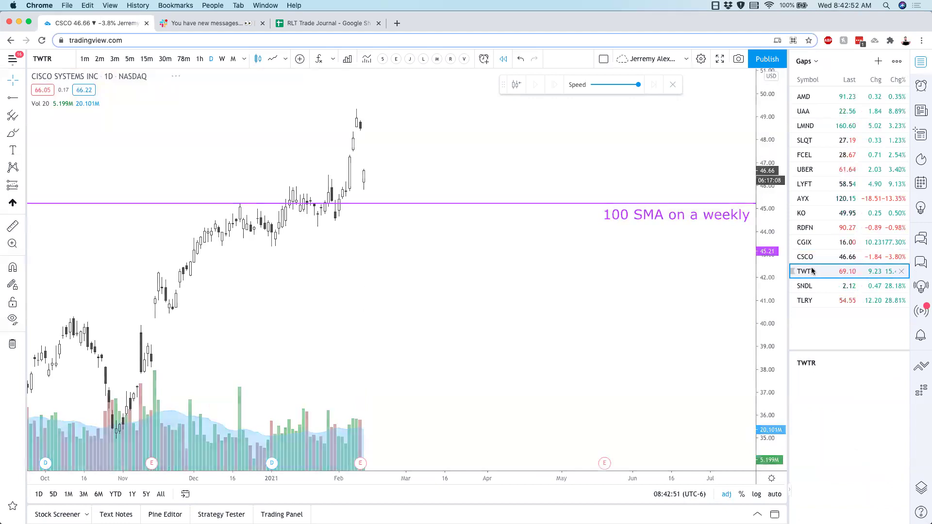
{"action": "left_click", "coordinate": [810, 286]}
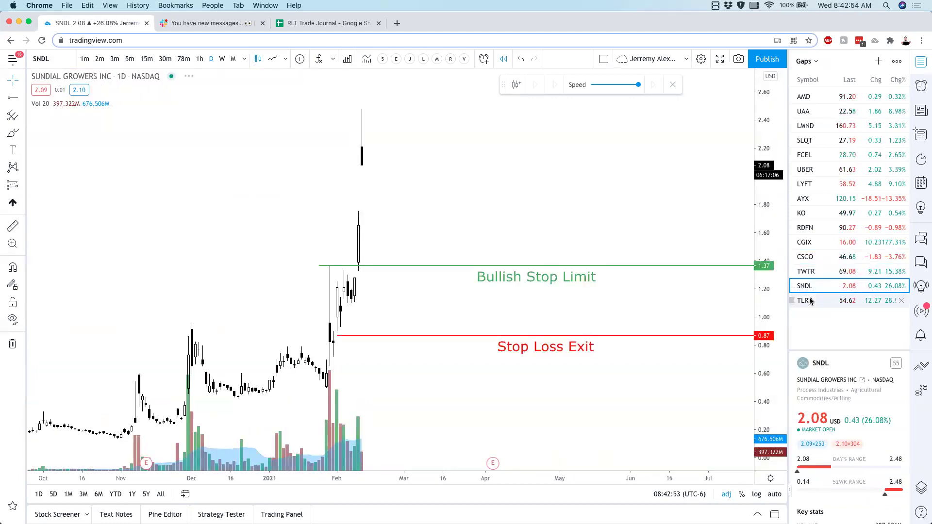
Show SNDL at the 15-minute interval, draw a horizontal ray at about 1.74 and apply the Bullish Limit Buy template.
{"action": "left_click", "coordinate": [147, 59]}
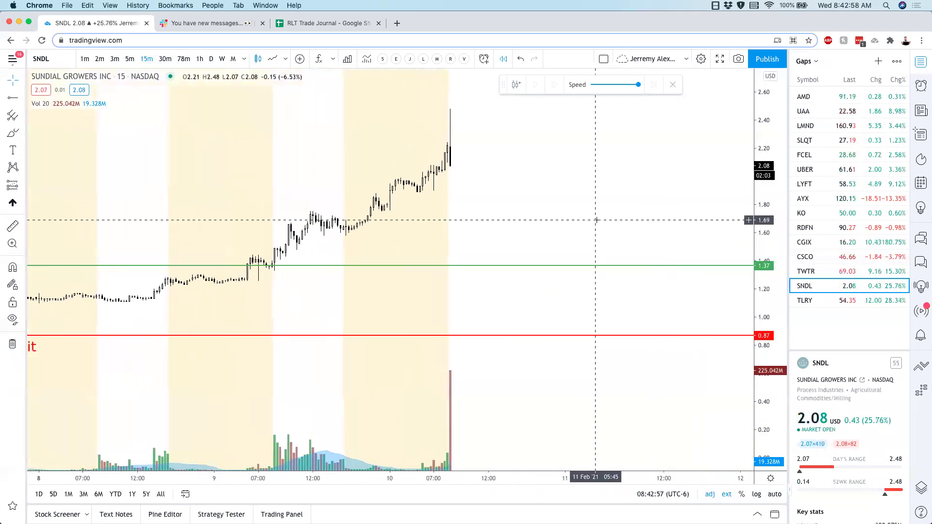
{"action": "key", "text": "alt+h"}
{"action": "left_click", "coordinate": [291, 212]}
{"action": "right_click", "coordinate": [328, 215]}
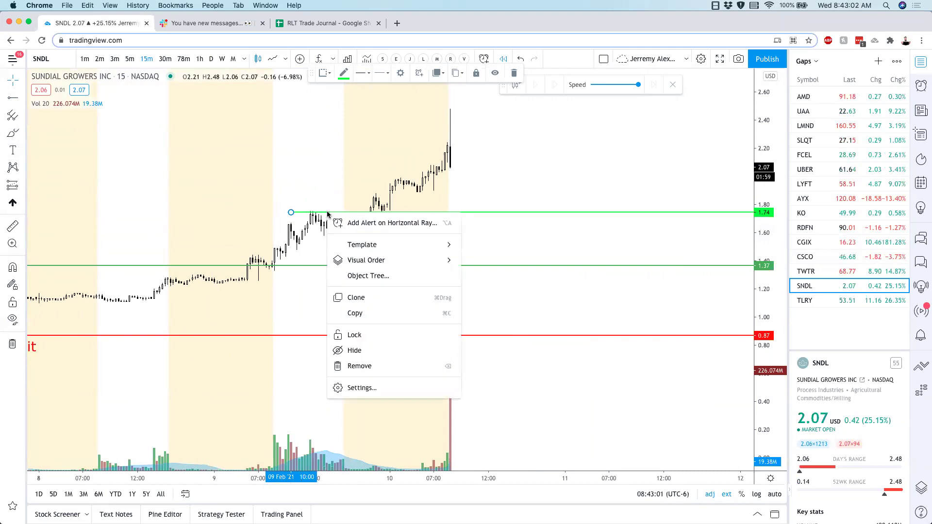
{"action": "mouse_move", "coordinate": [437, 245]}
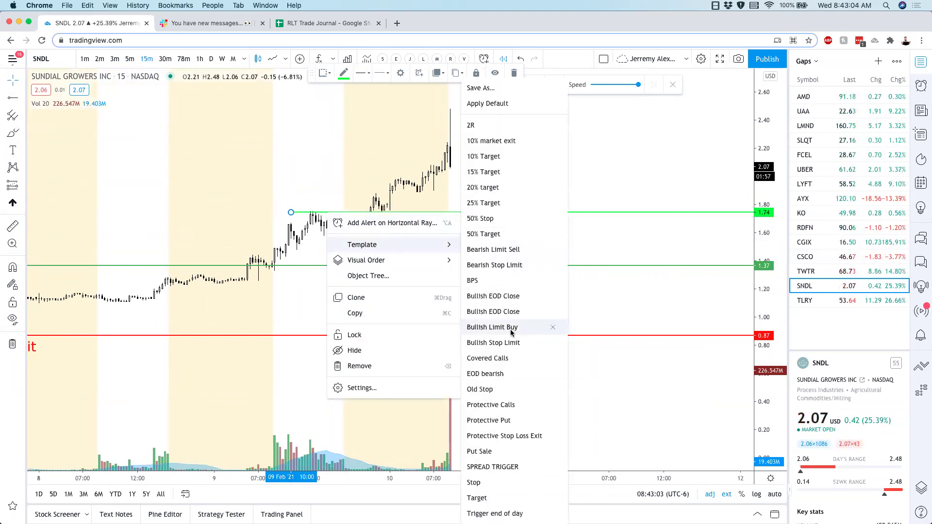
{"action": "left_click", "coordinate": [515, 327]}
Take a snapshot of the marked-up SNDL chart, focused on recent candles, and copy its image URL.
{"action": "scroll", "coordinate": [566, 316], "scroll_direction": "right", "scroll_amount": 3}
{"action": "scroll", "coordinate": [775, 322], "scroll_direction": "up", "scroll_amount": 2}
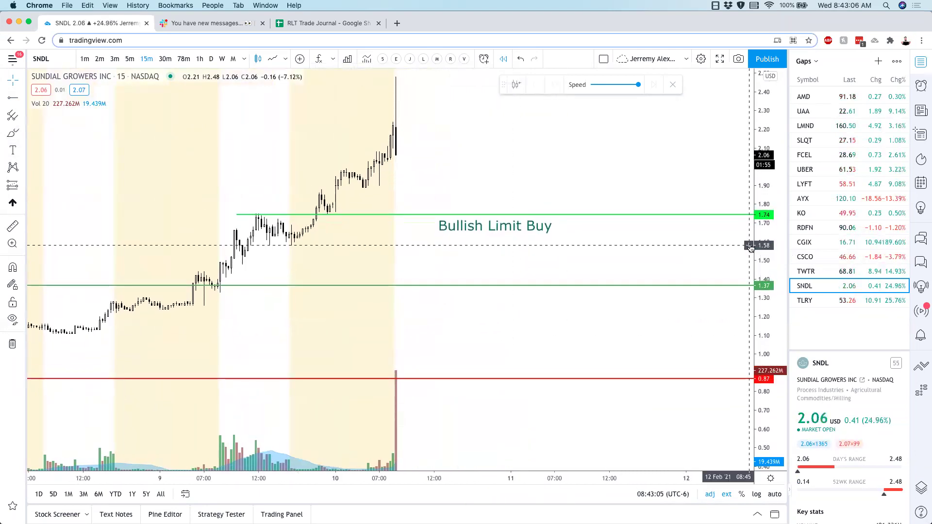
{"action": "scroll", "coordinate": [607, 286], "scroll_direction": "right", "scroll_amount": 3}
{"action": "scroll", "coordinate": [782, 290], "scroll_direction": "up", "scroll_amount": 1}
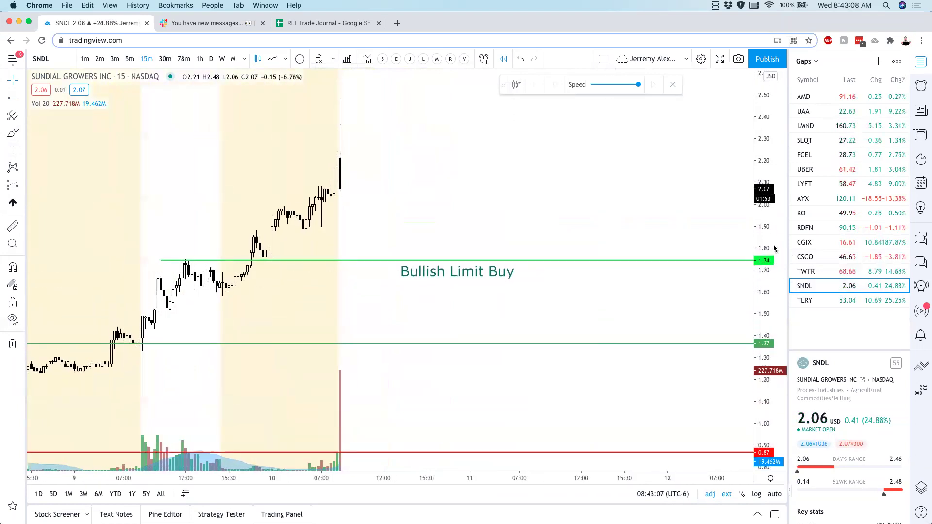
{"action": "left_click", "coordinate": [742, 60]}
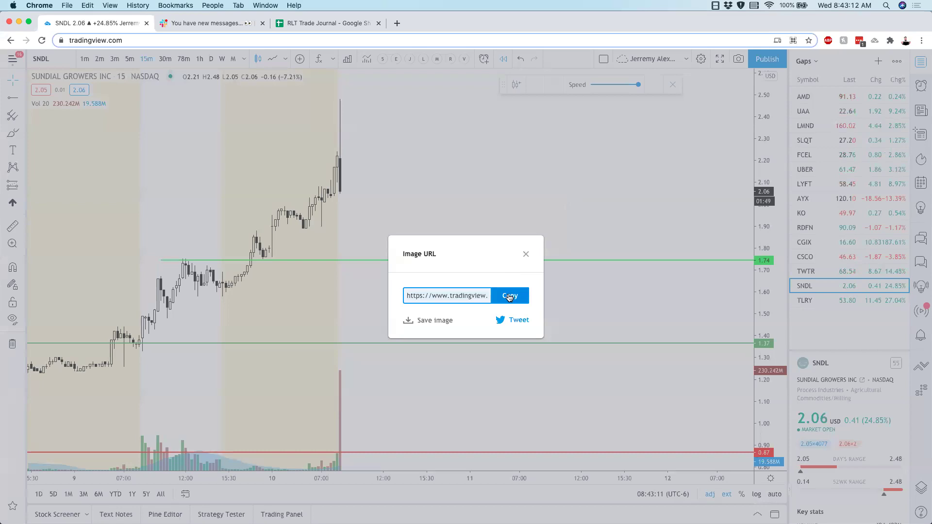
{"action": "left_click", "coordinate": [509, 296]}
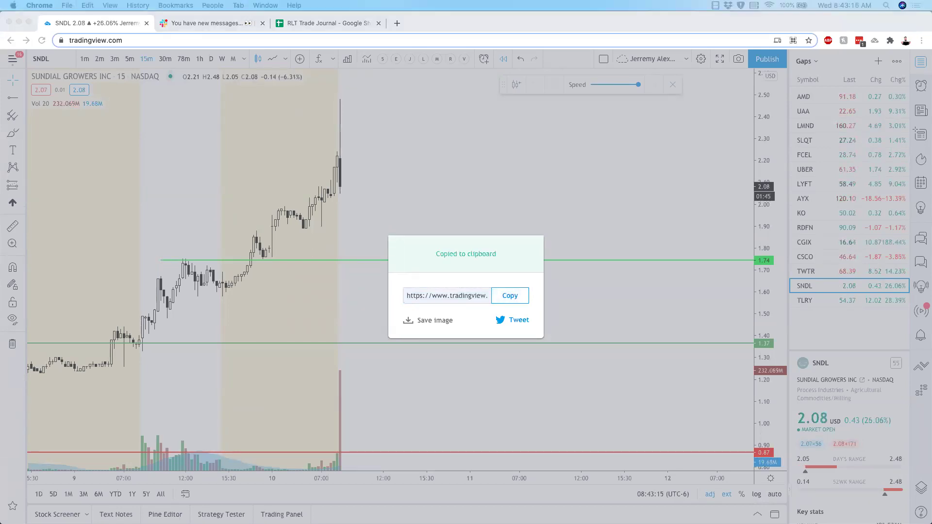
{"action": "left_click", "coordinate": [365, 168]}
{"action": "left_click", "coordinate": [368, 165]}
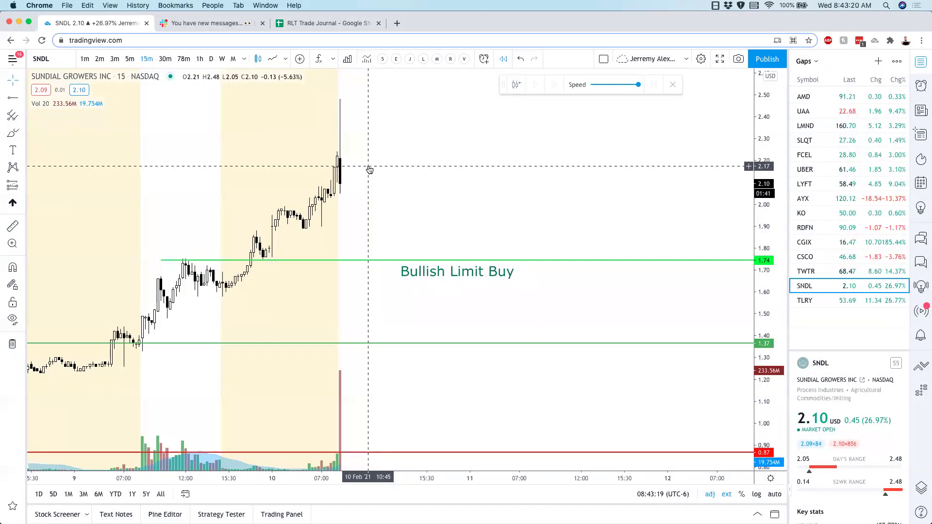
{"action": "scroll", "coordinate": [369, 169], "scroll_direction": "down", "scroll_amount": 3}
{"action": "scroll", "coordinate": [368, 169], "scroll_direction": "up", "scroll_amount": 3}
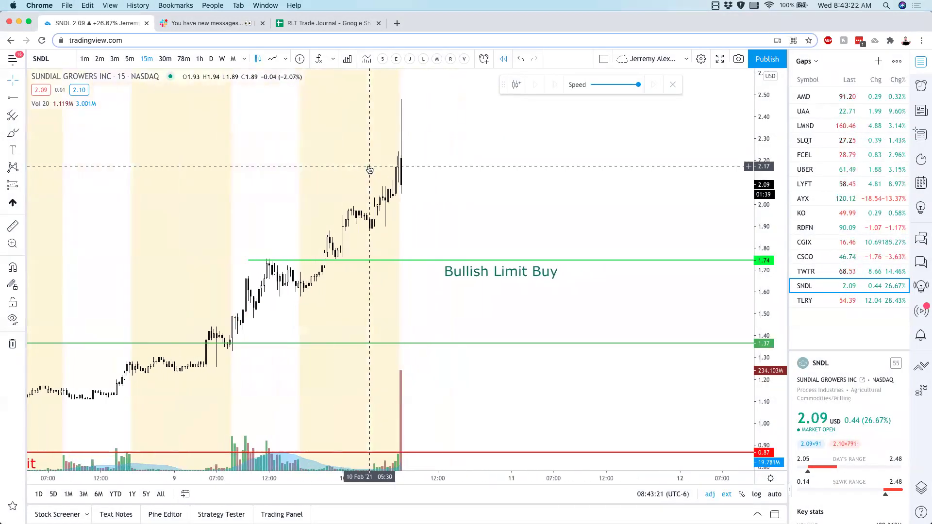
Delete the Bullish Limit Buy ray at 1.74 from the SNDL chart.
{"action": "left_click", "coordinate": [450, 275]}
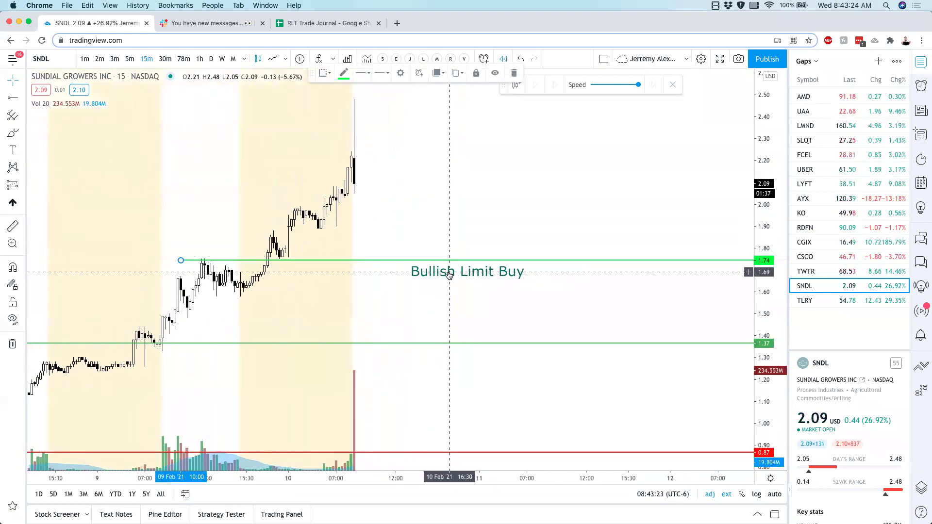
{"action": "key", "text": "Delete"}
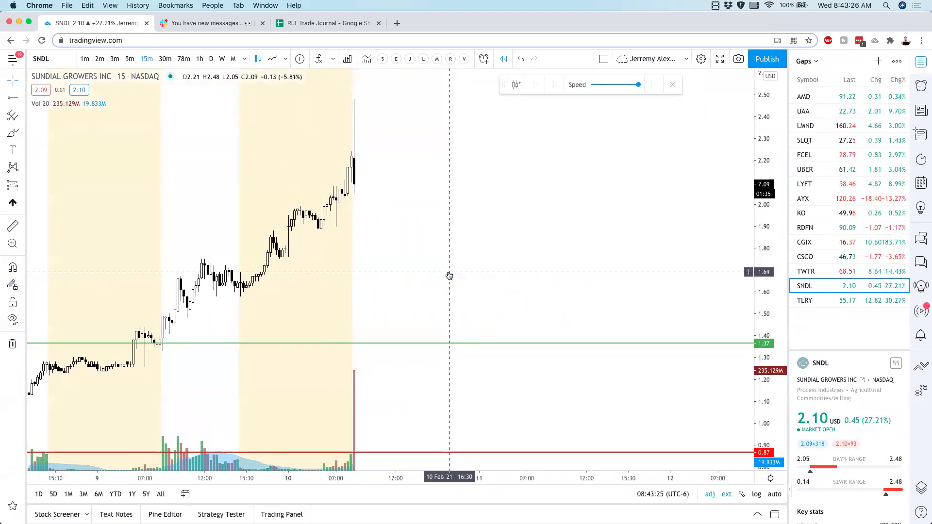
Look up RIDE and view its 15-minute and daily charts, including the earlier months of price history.
{"action": "type", "text": "RIDE"}
{"action": "key", "text": "Return"}
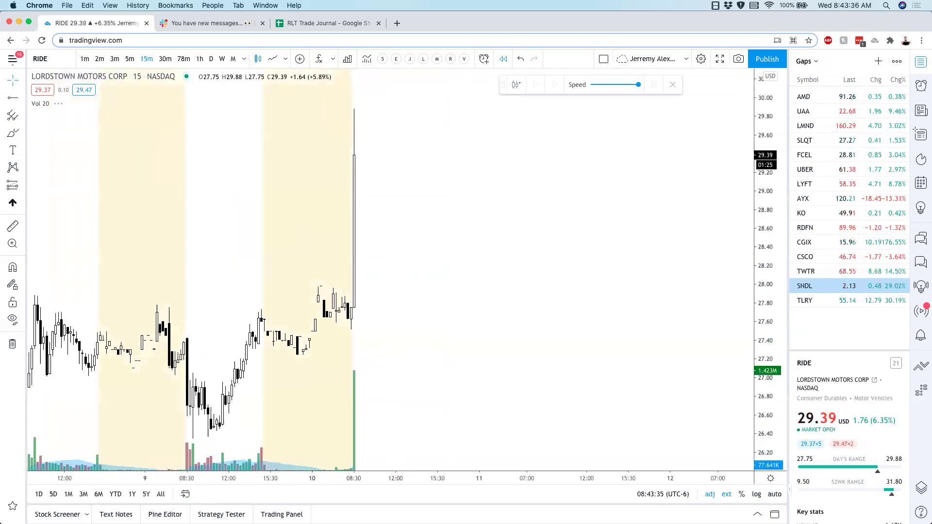
{"action": "left_click", "coordinate": [211, 59]}
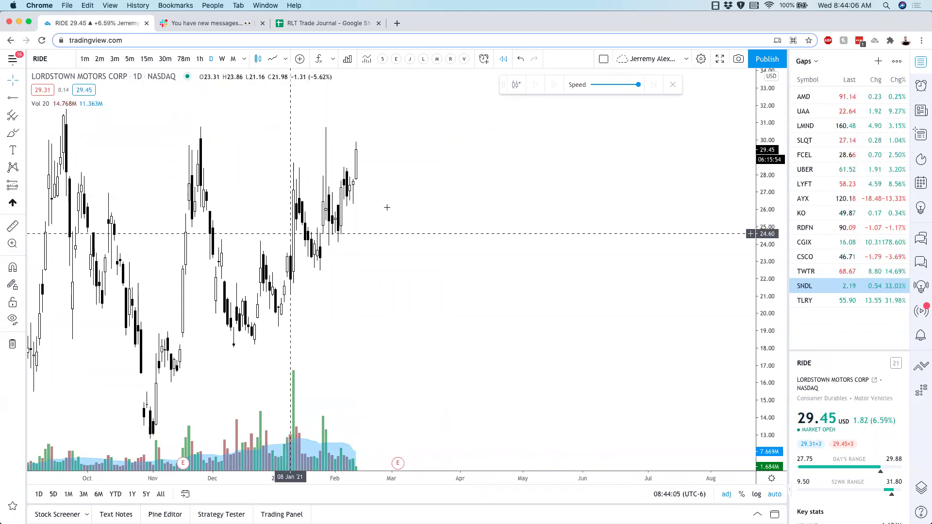
{"action": "scroll", "coordinate": [422, 197], "scroll_direction": "down", "scroll_amount": 2}
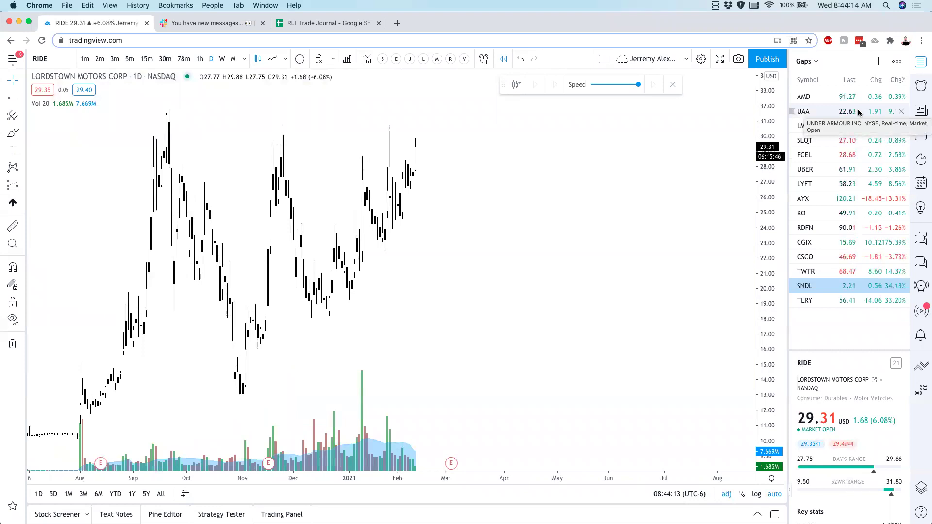
Look up BYND and examine the Bullish Stop Limit and Stop Loss Exit levels on its daily chart.
{"action": "type", "text": "BYND"}
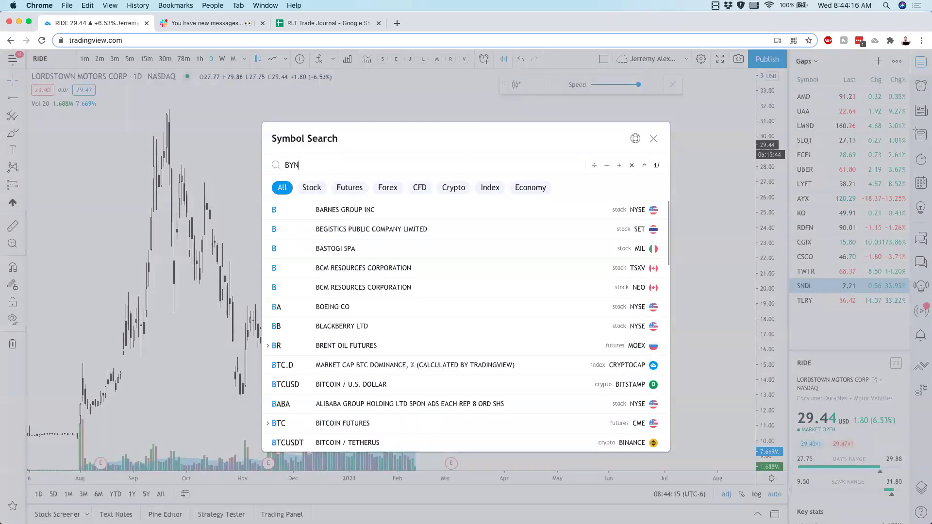
{"action": "key", "text": "Return"}
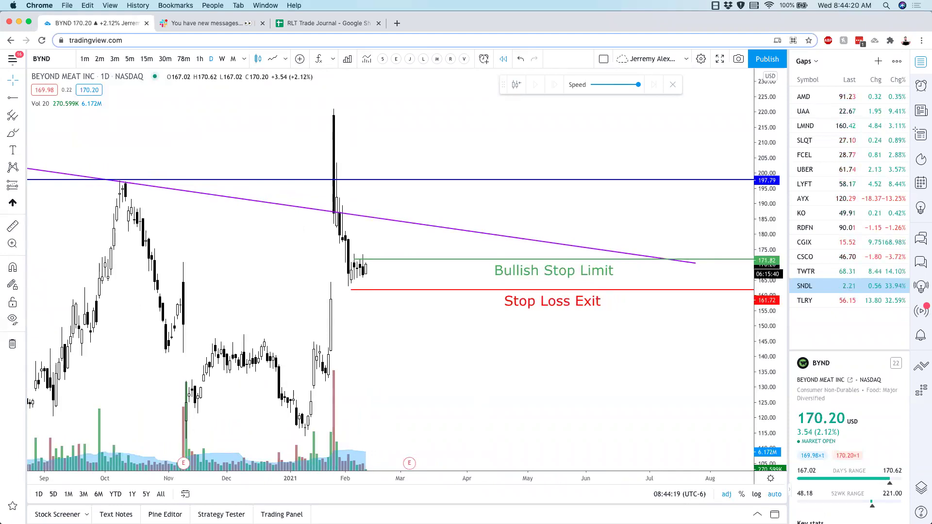
{"action": "scroll", "coordinate": [284, 246], "scroll_direction": "up", "scroll_amount": 2}
{"action": "scroll", "coordinate": [282, 246], "scroll_direction": "up", "scroll_amount": 1}
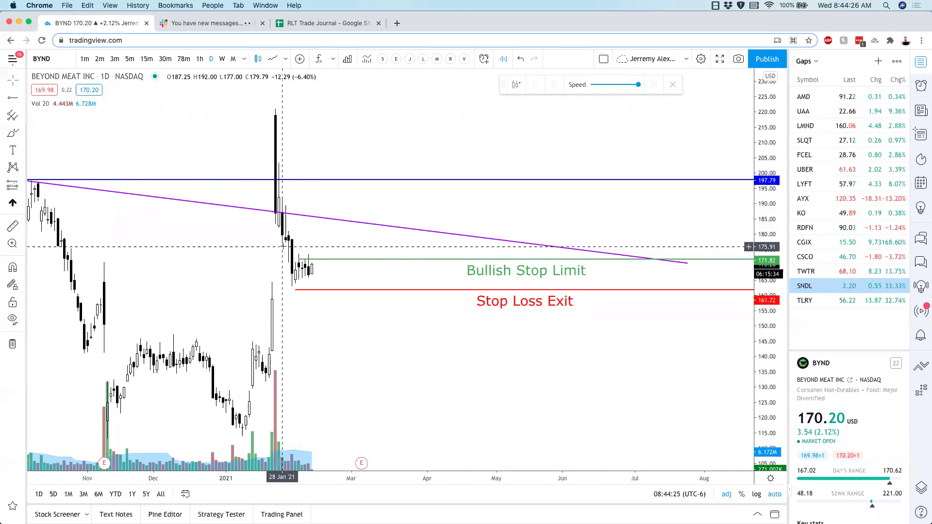
{"action": "scroll", "coordinate": [354, 250], "scroll_direction": "up", "scroll_amount": 3}
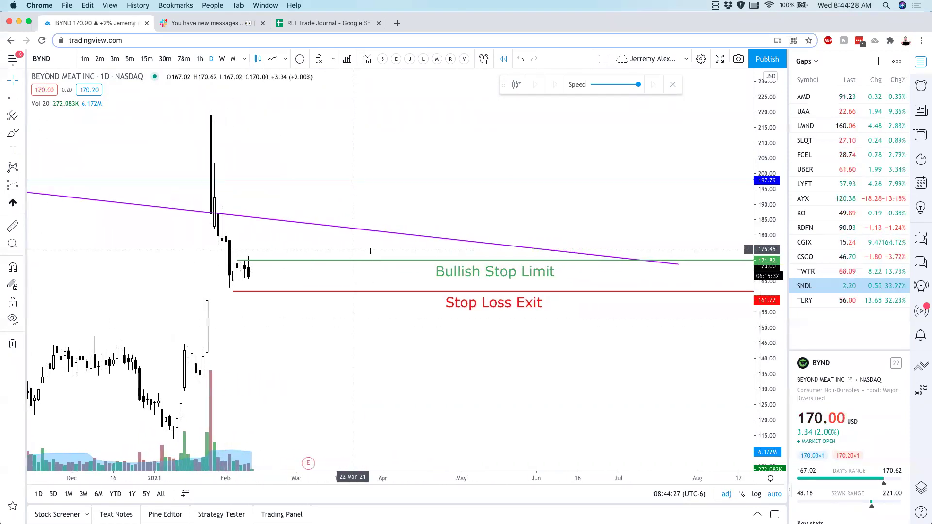
{"action": "scroll", "coordinate": [502, 366], "scroll_direction": "left", "scroll_amount": 5}
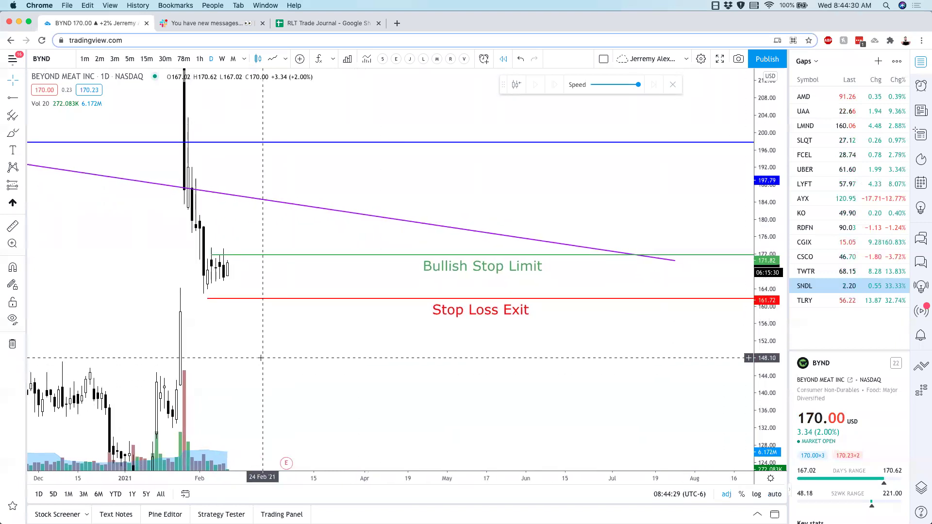
{"action": "scroll", "coordinate": [502, 366], "scroll_direction": "right", "scroll_amount": 5}
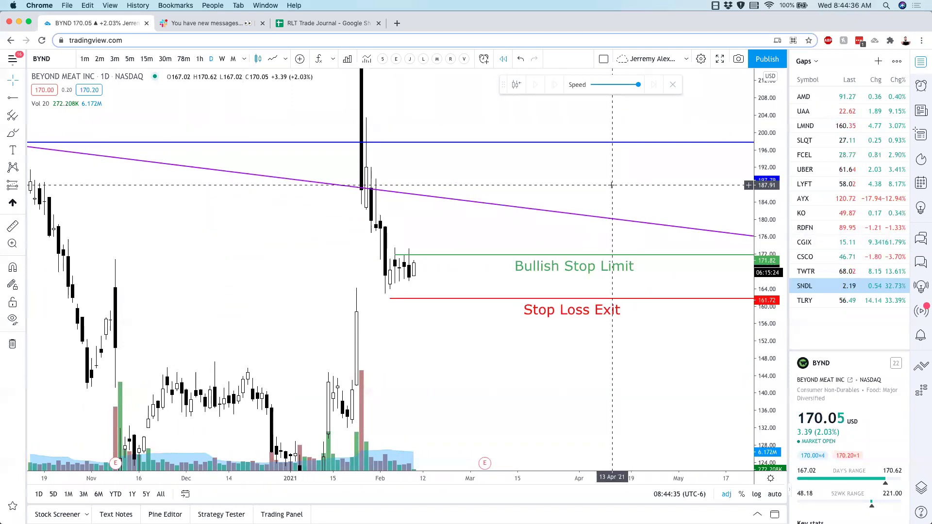
View the daily chart of ALXO with the 10, 20 and 50 EMAs shown.
{"action": "type", "text": "ALXO"}
{"action": "key", "text": "Return"}
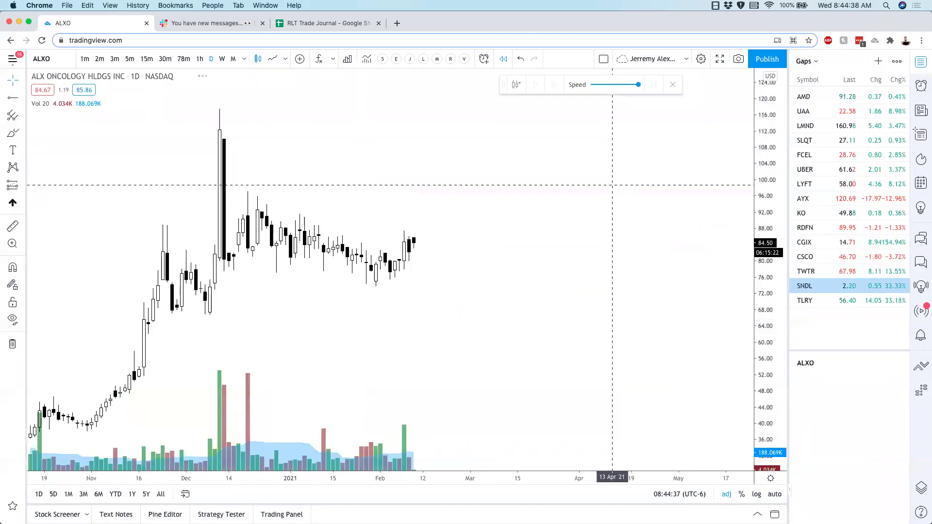
{"action": "scroll", "coordinate": [609, 184], "scroll_direction": "down", "scroll_amount": 2}
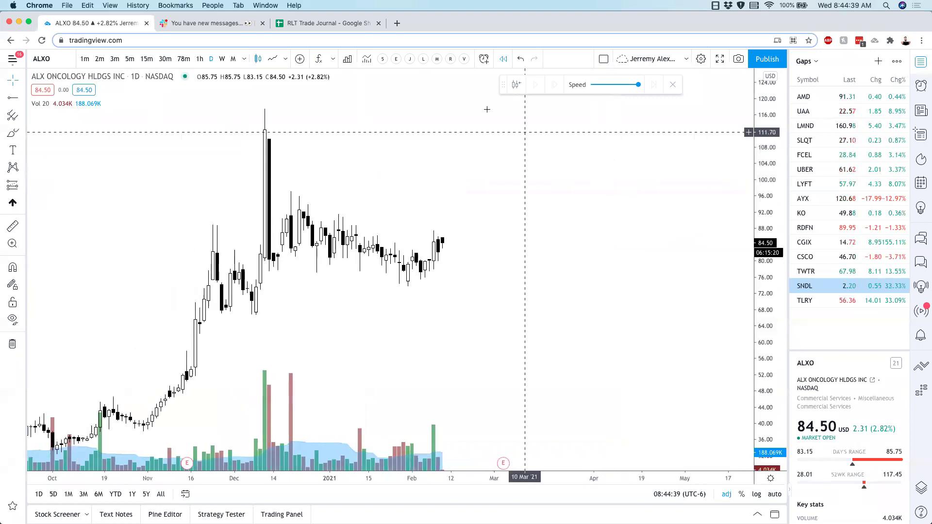
{"action": "left_click", "coordinate": [396, 59]}
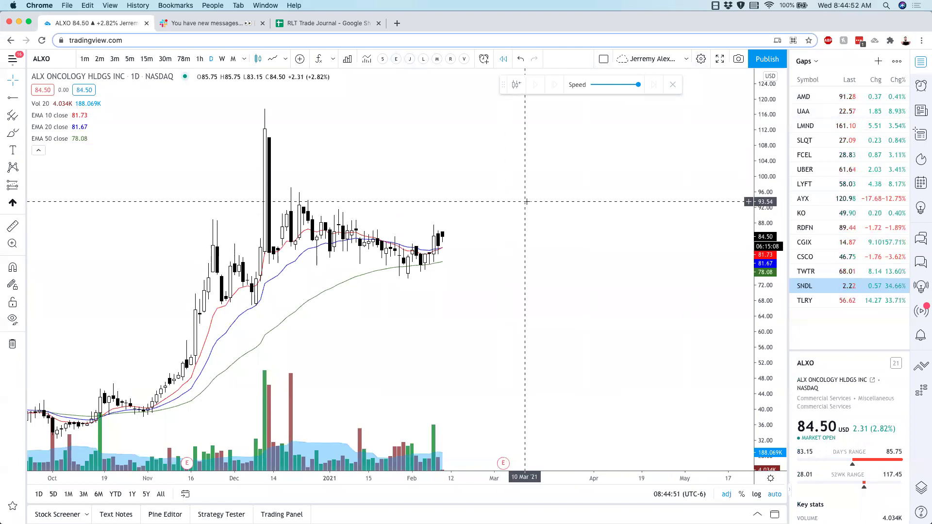
Look up BNGO and view its daily and 15-minute charts.
{"action": "type", "text": "BNGO"}
{"action": "key", "text": "Return"}
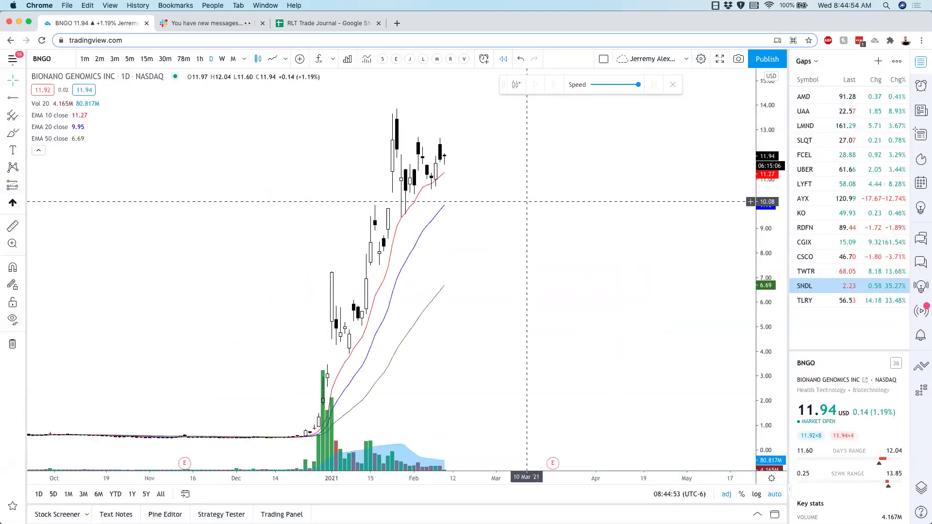
{"action": "left_click", "coordinate": [146, 59]}
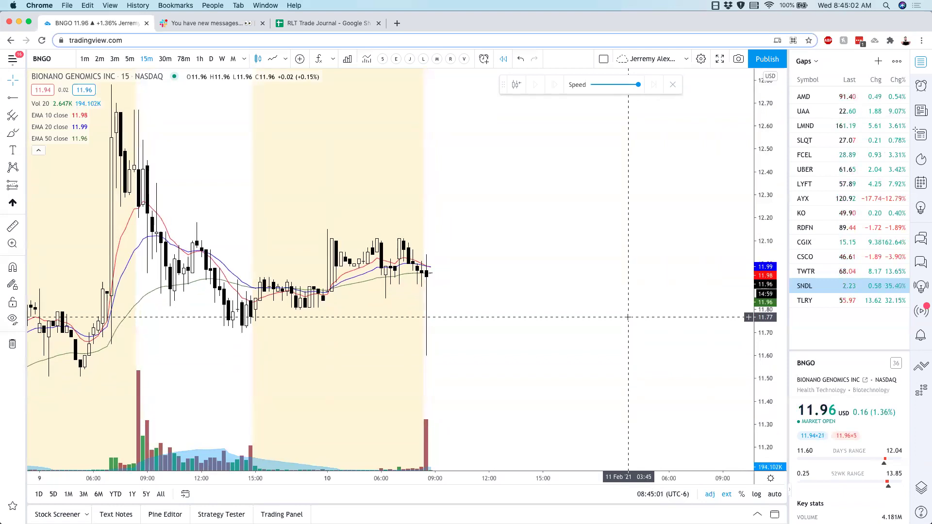
Review AMD from the Gaps watchlist at the 15-minute, 5-minute and 3-minute intervals, ending at 5 minutes.
{"action": "left_click", "coordinate": [804, 98]}
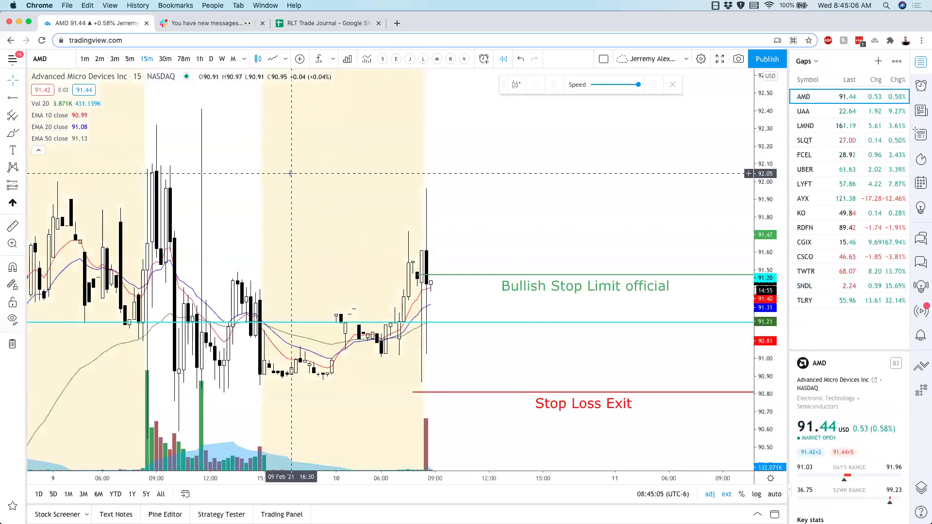
{"action": "left_click", "coordinate": [129, 58]}
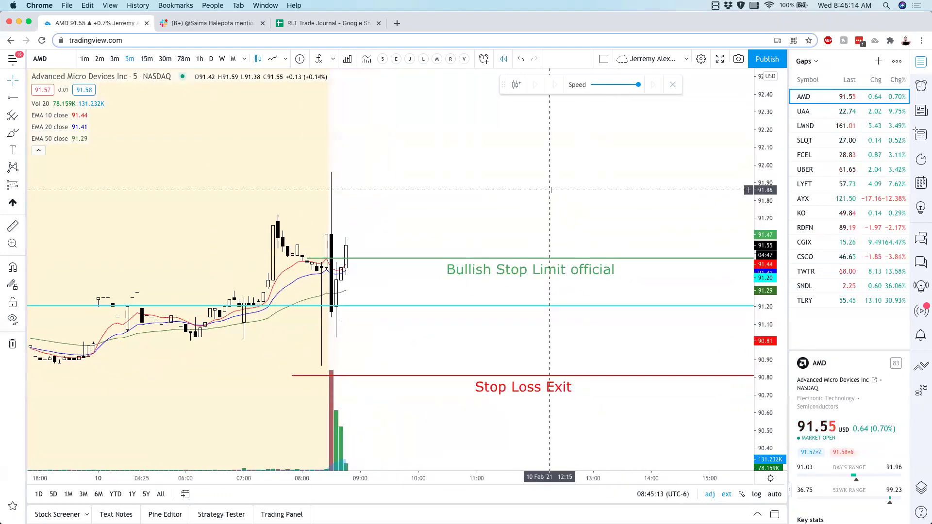
{"action": "left_click", "coordinate": [113, 57]}
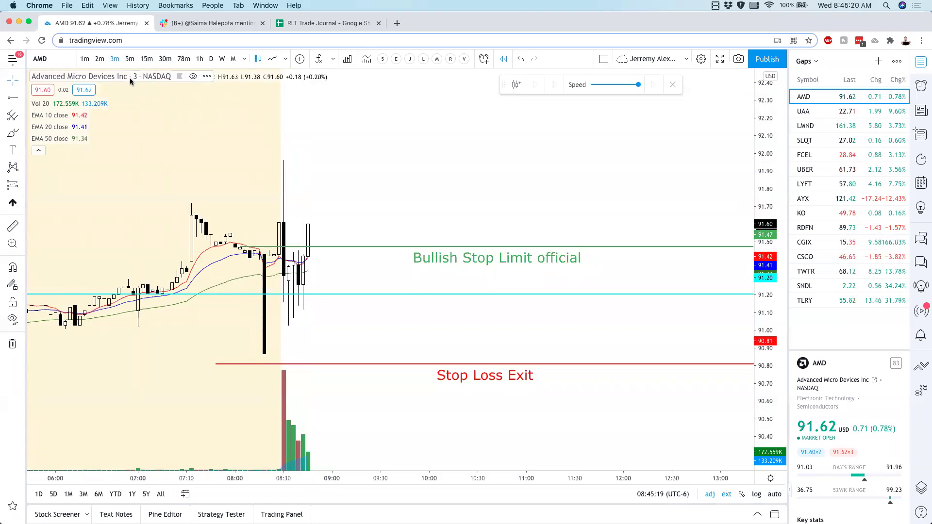
{"action": "left_click", "coordinate": [131, 58]}
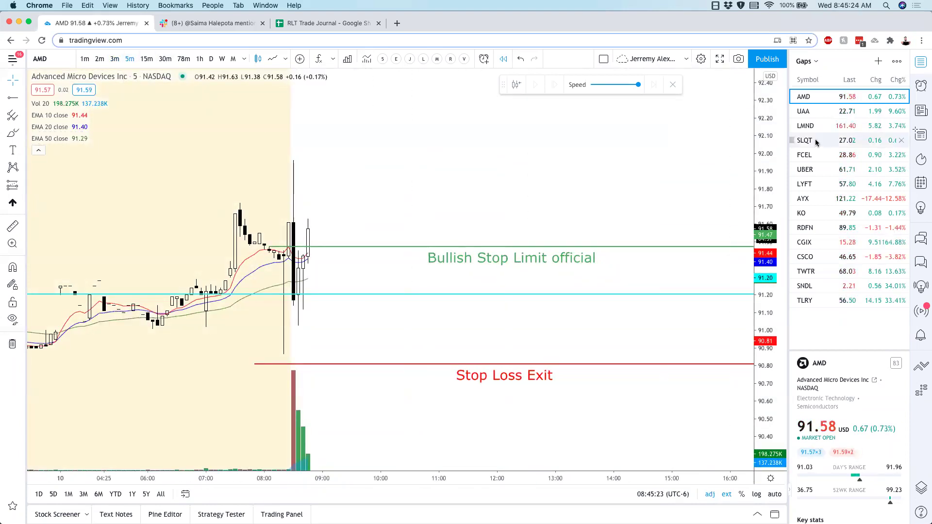
Compress the AMD price scale, remove the EMAs and bring the previous day's candles into view.
{"action": "left_click_drag", "start_coordinate": [777, 151], "coordinate": [778, 169]}
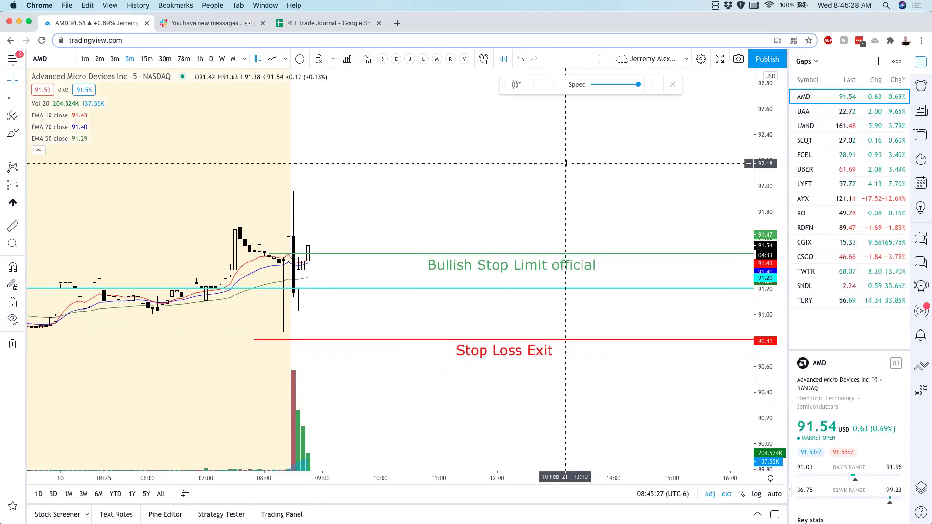
{"action": "left_click", "coordinate": [410, 62]}
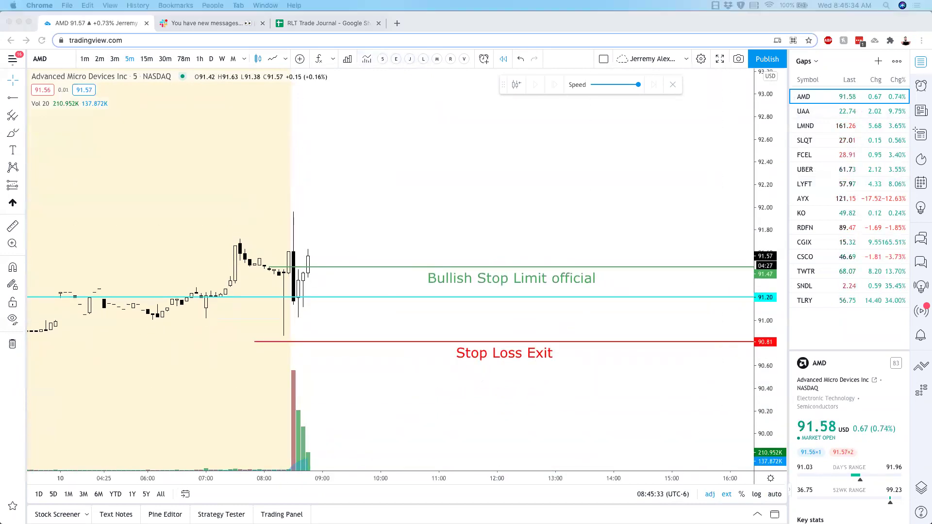
{"action": "left_click", "coordinate": [385, 184]}
{"action": "scroll", "coordinate": [381, 174], "scroll_direction": "down", "scroll_amount": 5}
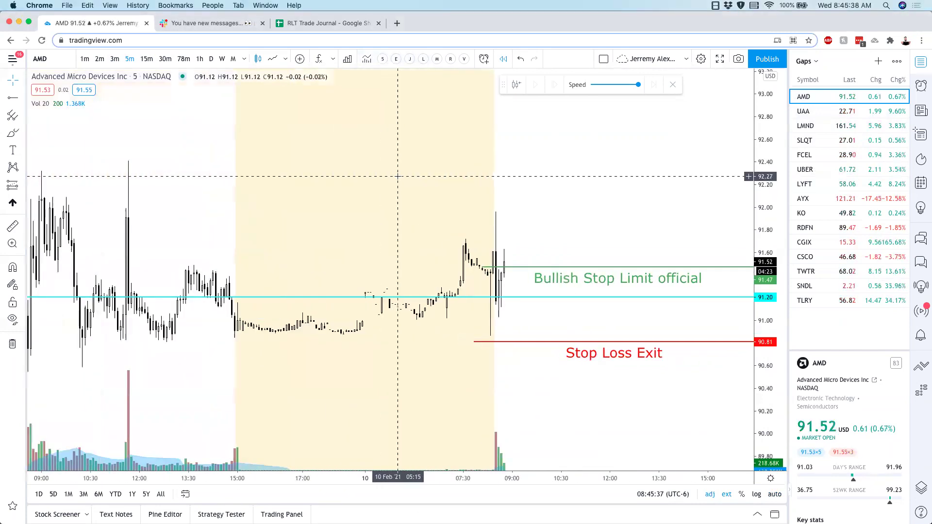
Draw a horizontal ray at about 92.25 near AMD's previous-day highs and apply the Target template.
{"action": "left_click", "coordinate": [13, 97]}
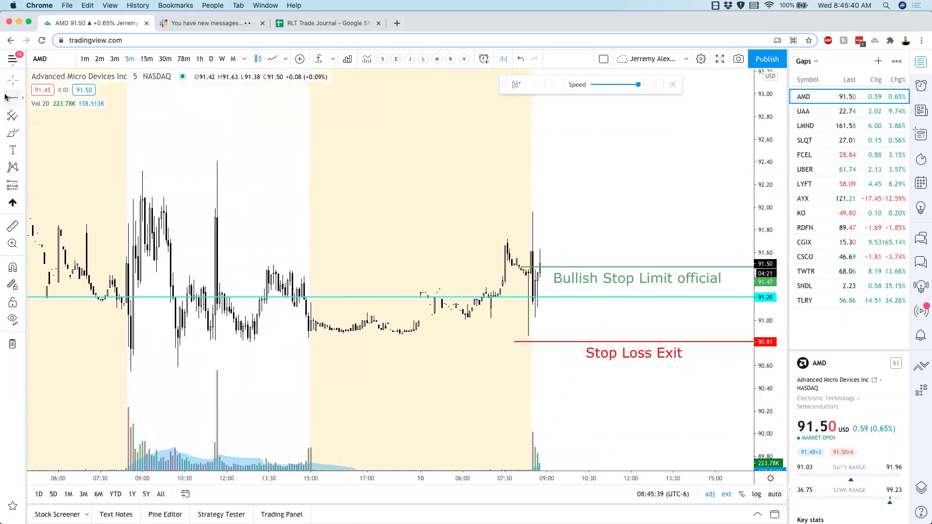
{"action": "left_click", "coordinate": [89, 179]}
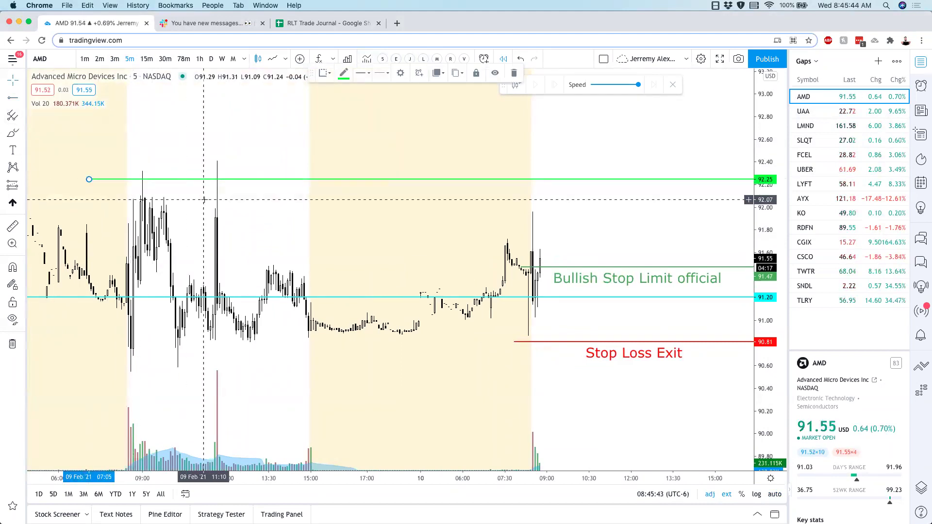
{"action": "right_click", "coordinate": [327, 183]}
{"action": "mouse_move", "coordinate": [369, 212]}
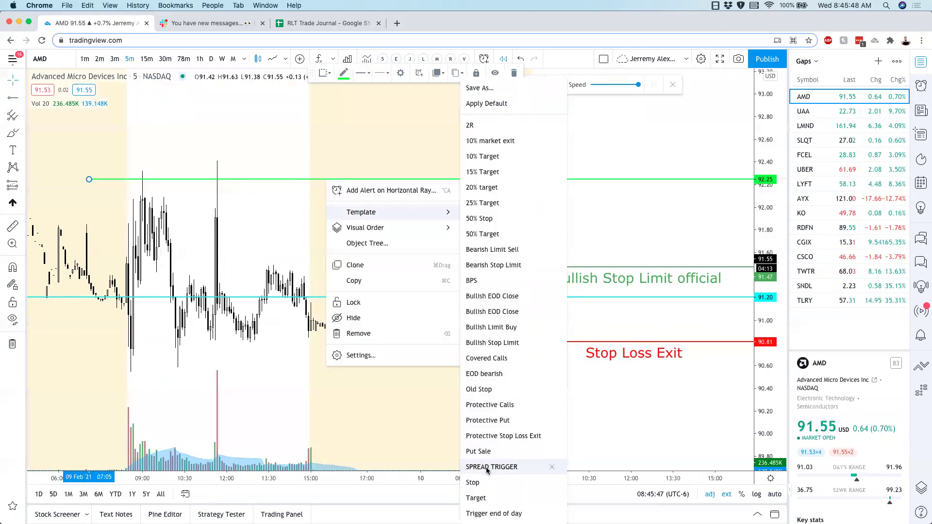
{"action": "left_click", "coordinate": [485, 495]}
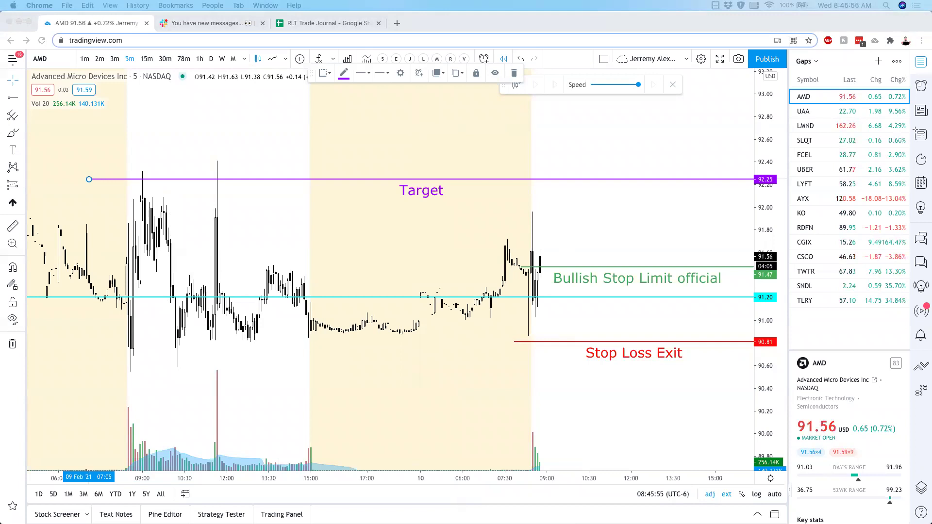
{"action": "left_click", "coordinate": [370, 265]}
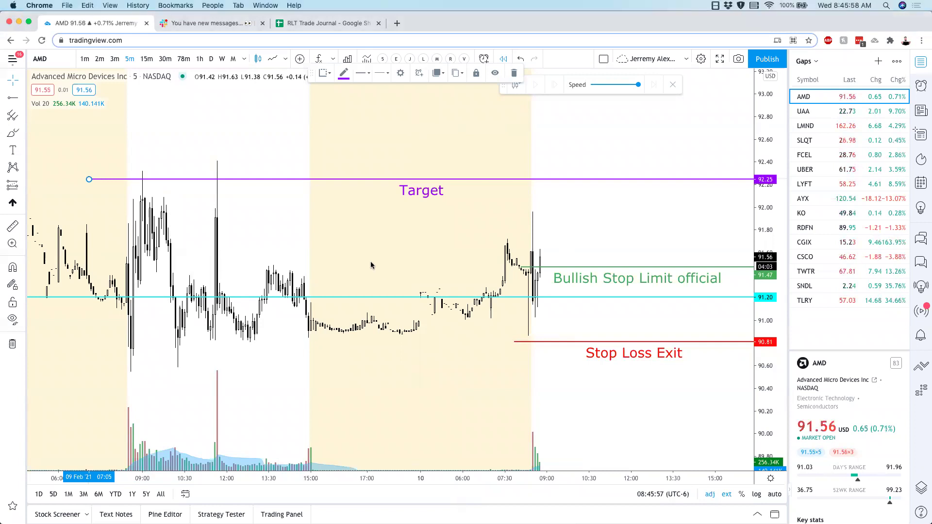
{"action": "scroll", "coordinate": [371, 265], "scroll_direction": "up", "scroll_amount": 1}
{"action": "scroll", "coordinate": [371, 265], "scroll_direction": "up", "scroll_amount": 2}
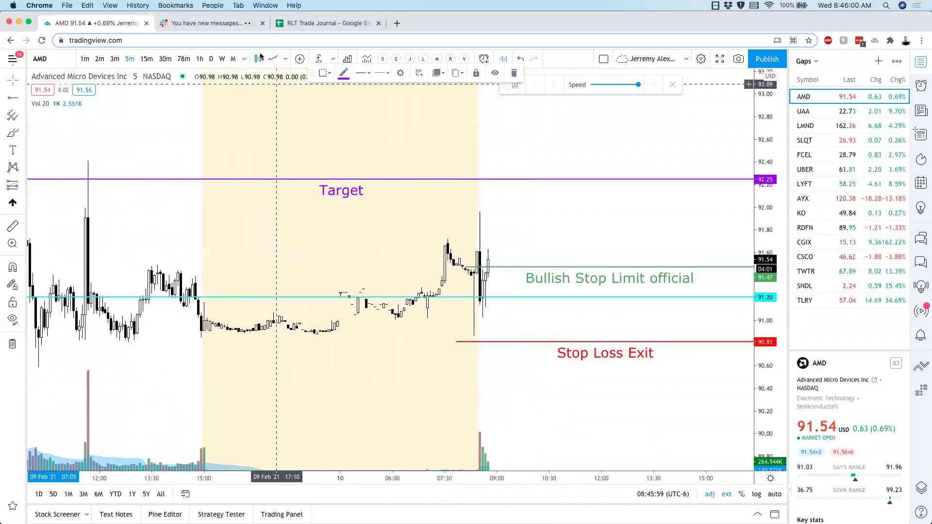
Switch to the RLT Trade Journal and fill in trade 22 with ticker AMD, entry 91.47 and stop 90.81.
{"action": "left_click", "coordinate": [298, 24]}
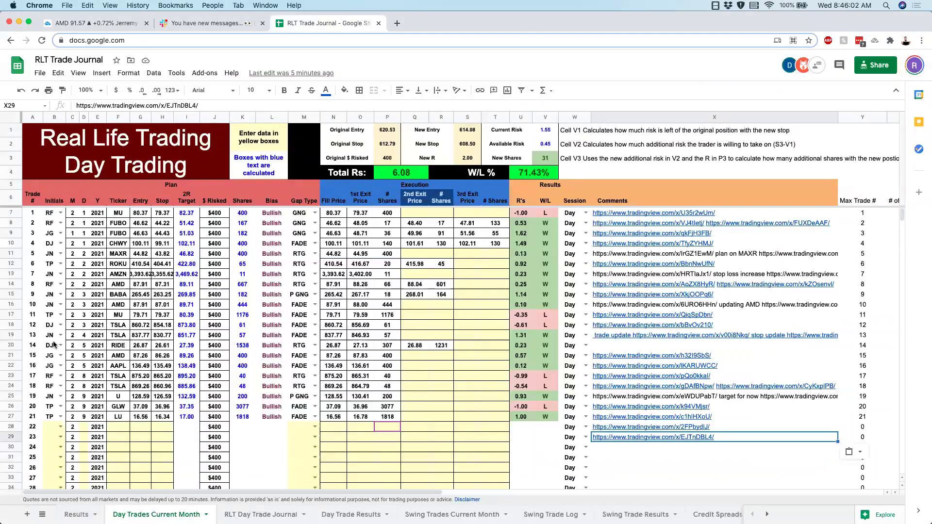
{"action": "left_click", "coordinate": [113, 427]}
{"action": "key", "text": "Tab"}
{"action": "type", "text": "91.47"}
{"action": "key", "text": "Tab"}
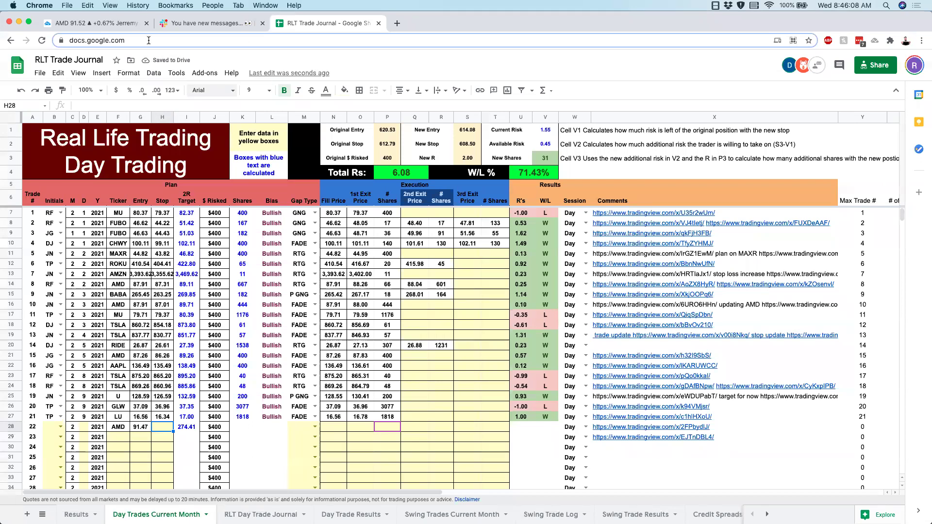
{"action": "left_click", "coordinate": [97, 23]}
{"action": "left_click", "coordinate": [311, 24]}
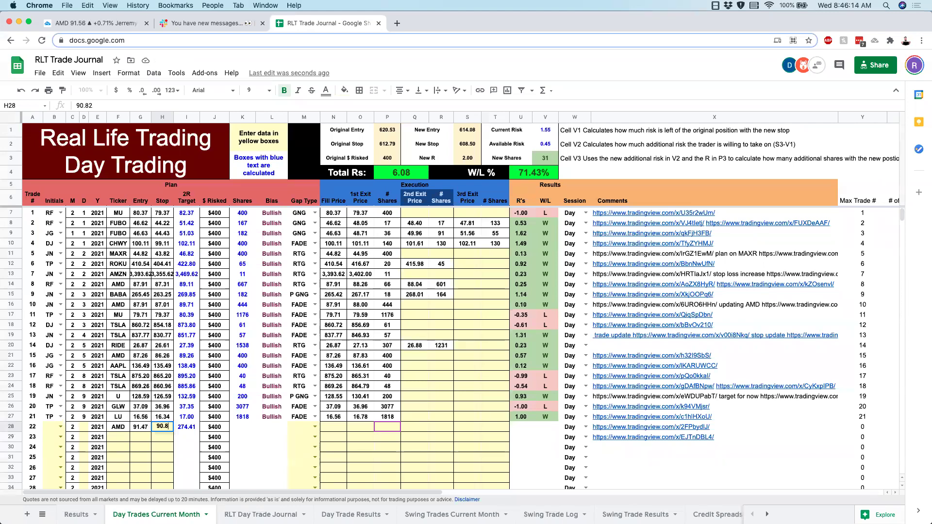
Enter the trader's initials and day 10 for trade 22.
{"action": "key", "text": "Left"}
{"action": "key", "text": "Left"}
{"action": "key", "text": "Left"}
{"action": "key", "text": "Left"}
{"action": "key", "text": "Left"}
{"action": "key", "text": "Left"}
{"action": "type", "text": "j"}
{"action": "key", "text": "Tab"}
{"action": "type", "text": "10"}
{"action": "key", "text": "Tab"}
Set trade 22's gap type to GNG and its fill price to 91.47.
{"action": "key", "text": "Tab"}
{"action": "key", "text": "Tab"}
{"action": "key", "text": "Tab"}
{"action": "key", "text": "Tab"}
{"action": "key", "text": "Tab"}
{"action": "key", "text": "Tab"}
{"action": "key", "text": "Tab"}
{"action": "key", "text": "Tab"}
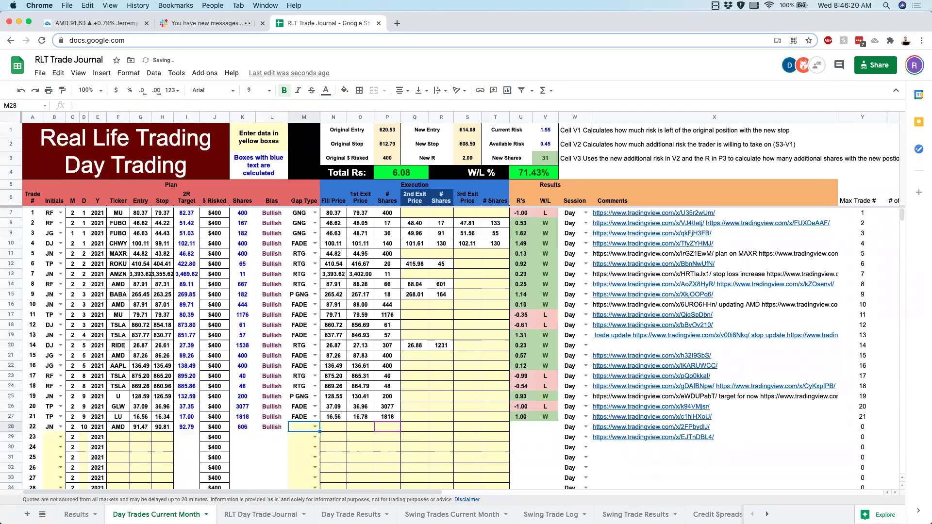
{"action": "type", "text": "g"}
{"action": "key", "text": "Tab"}
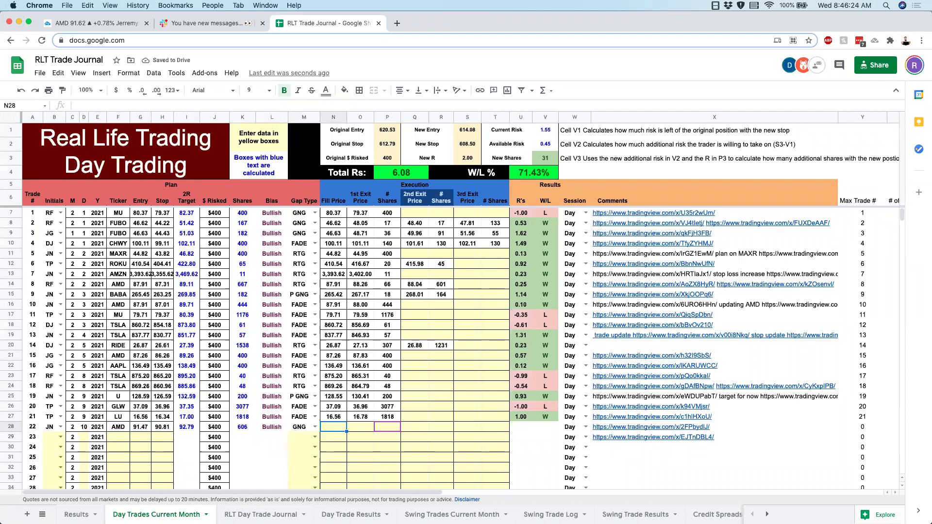
{"action": "key", "text": "Tab"}
{"action": "key", "text": "Tab"}
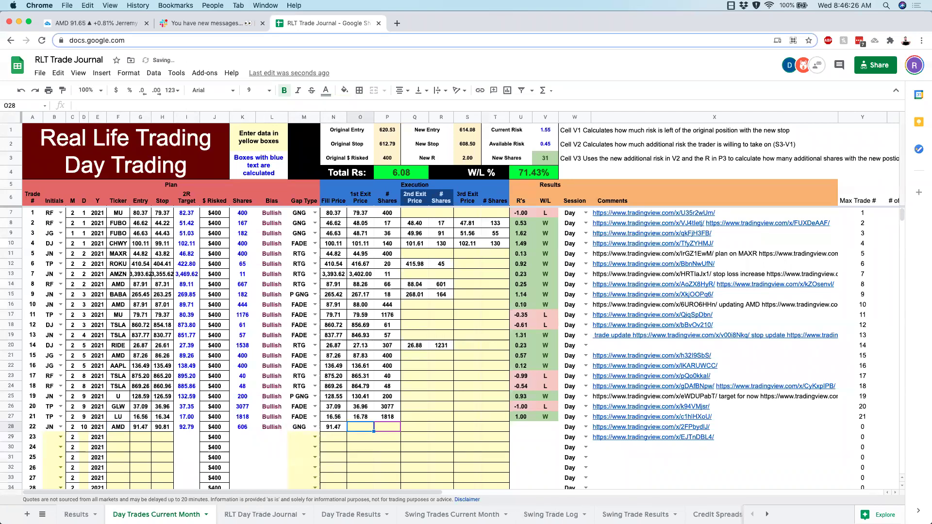
Switch to TradingView and review the 5-minute charts in the Gaps watchlist from UAA through SNDL.
{"action": "left_click", "coordinate": [65, 27]}
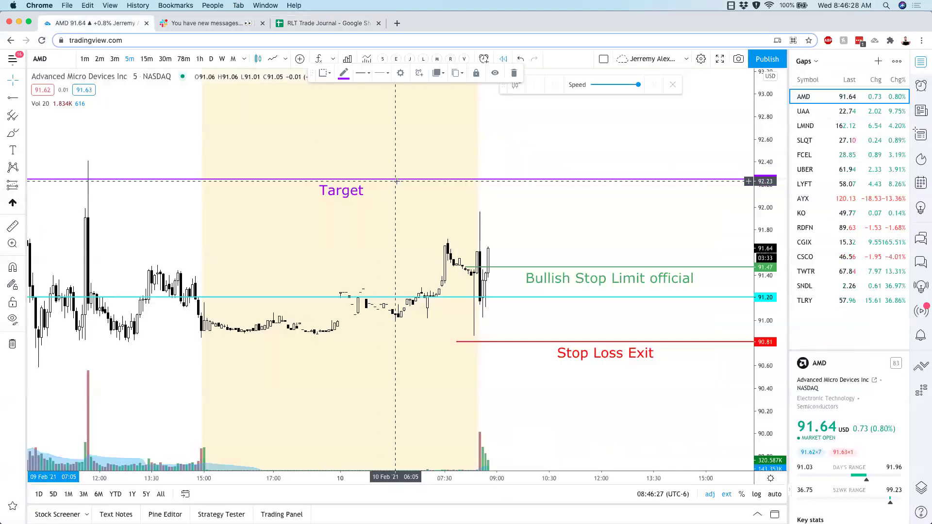
{"action": "left_click", "coordinate": [802, 115]}
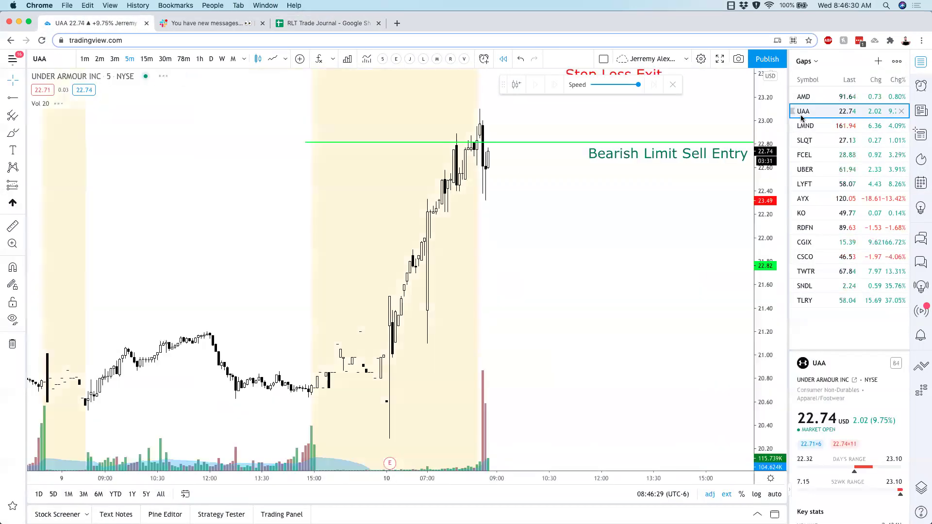
{"action": "key", "text": "Down"}
{"action": "key", "text": "Down"}
{"action": "key", "text": "Down"}
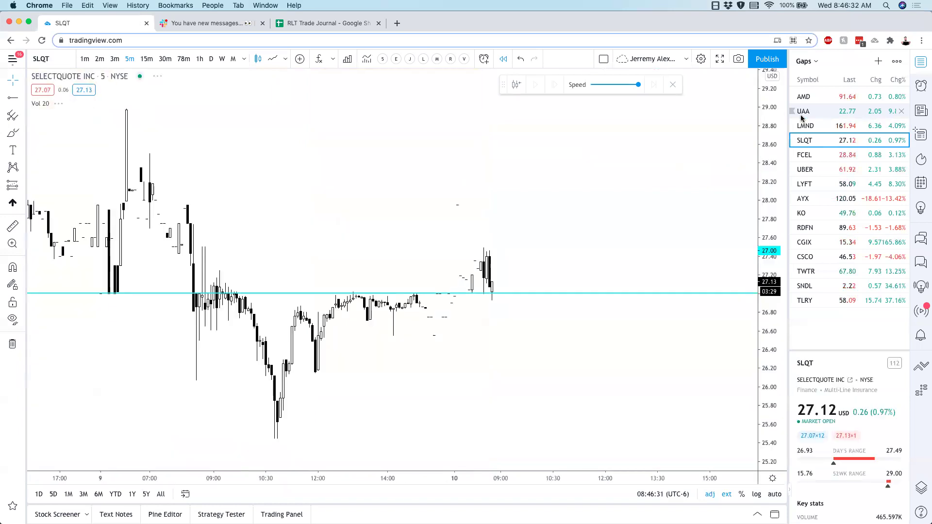
{"action": "key", "text": "Down"}
{"action": "key", "text": "Down"}
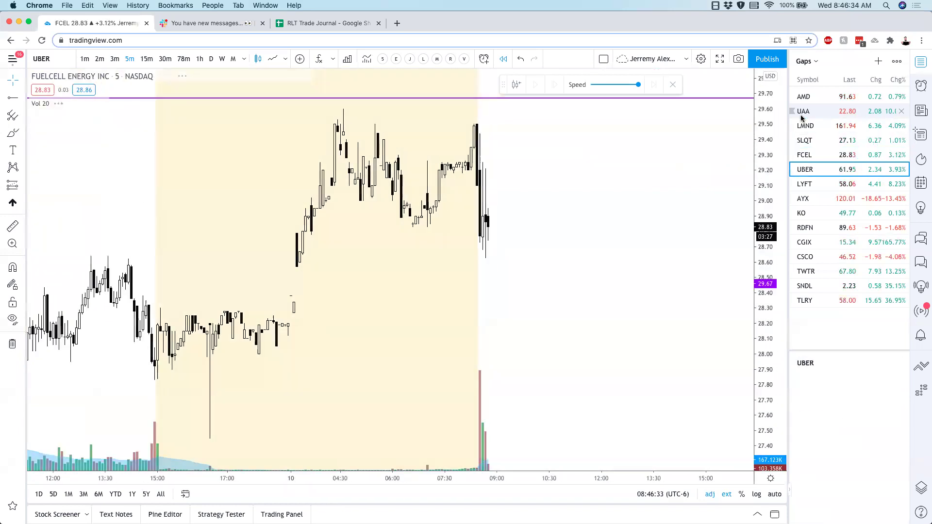
{"action": "key", "text": "Up"}
{"action": "key", "text": "Down"}
{"action": "key", "text": "Down"}
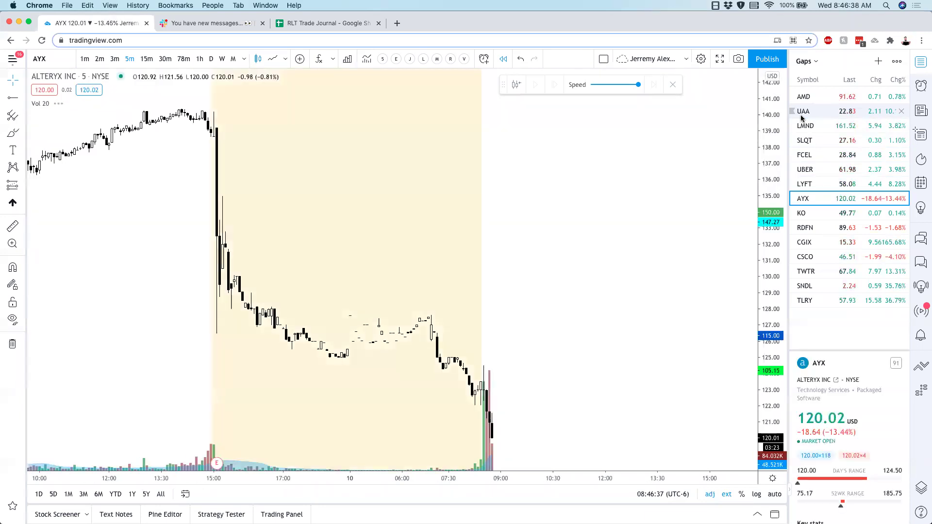
{"action": "key", "text": "Down"}
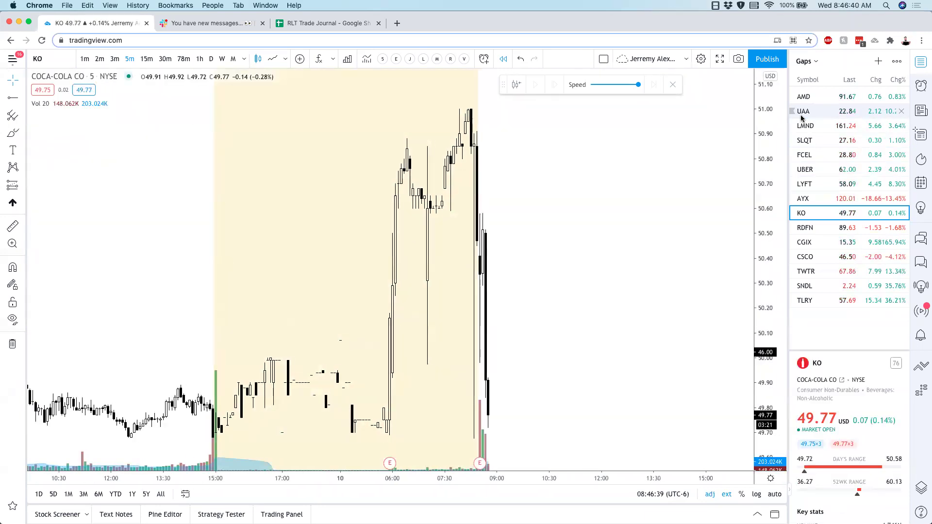
{"action": "key", "text": "Down"}
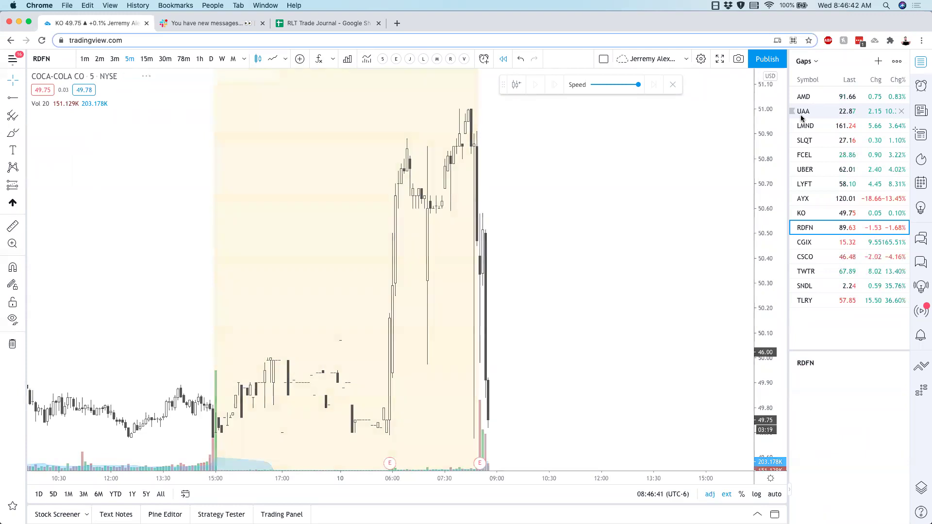
{"action": "key", "text": "Down"}
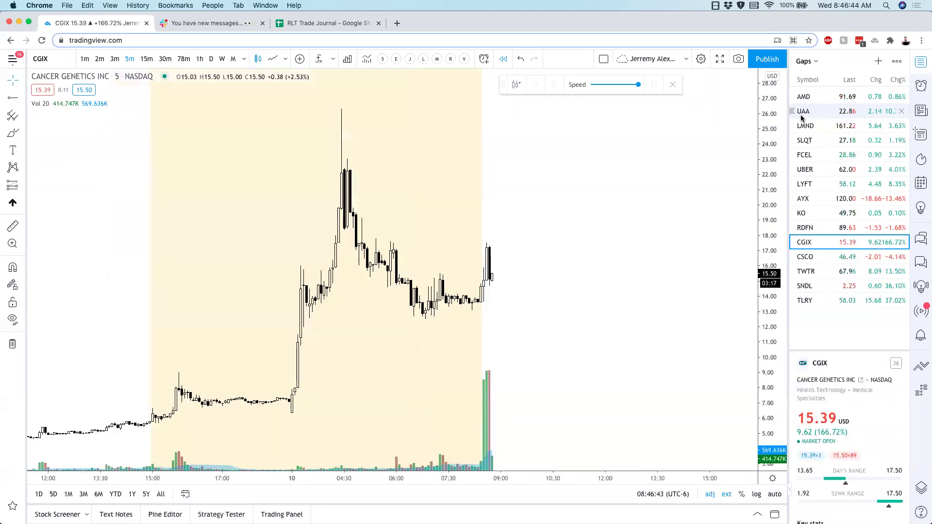
{"action": "key", "text": "Down"}
{"action": "key", "text": "Down"}
{"action": "key", "text": "Down"}
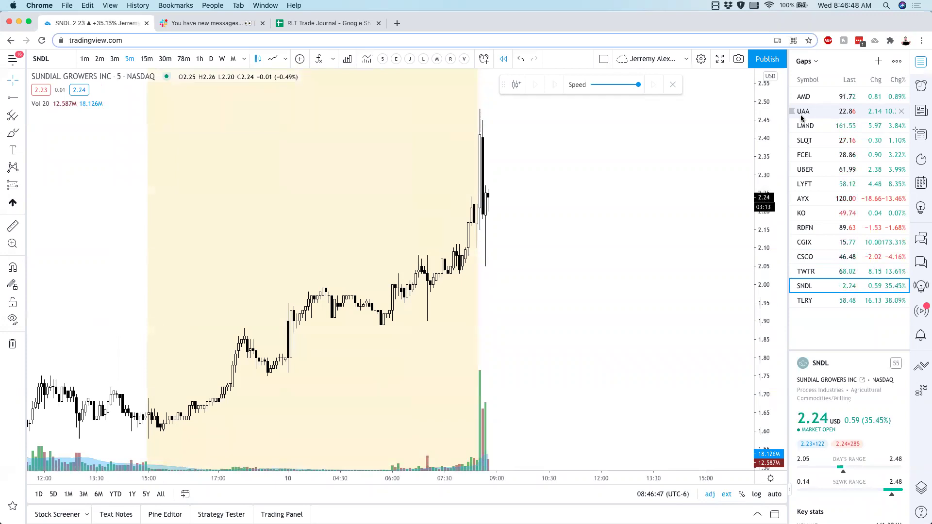
{"action": "scroll", "coordinate": [687, 167], "scroll_direction": "right", "scroll_amount": 5}
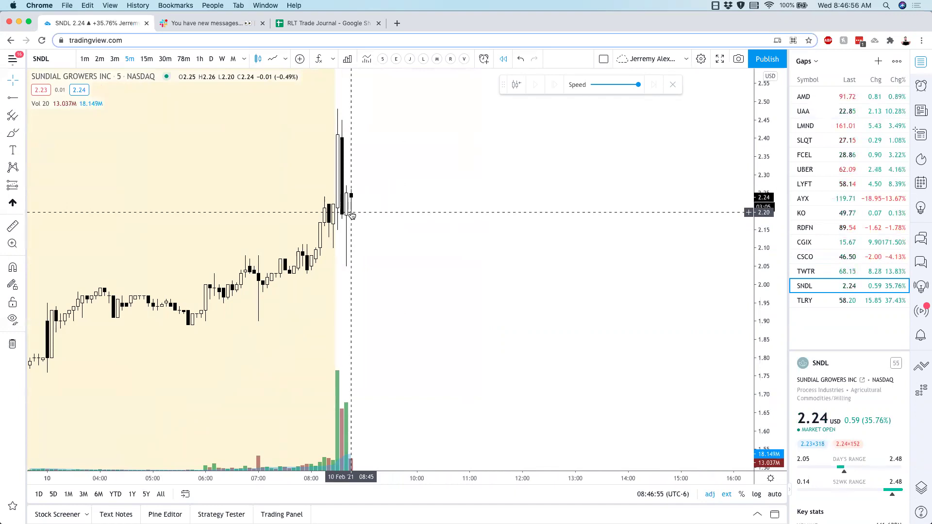
Check UAA's chart against its sell entry and post "filled on UAA" in Slack's #officialdaytrades channel.
{"action": "left_click", "coordinate": [803, 111]}
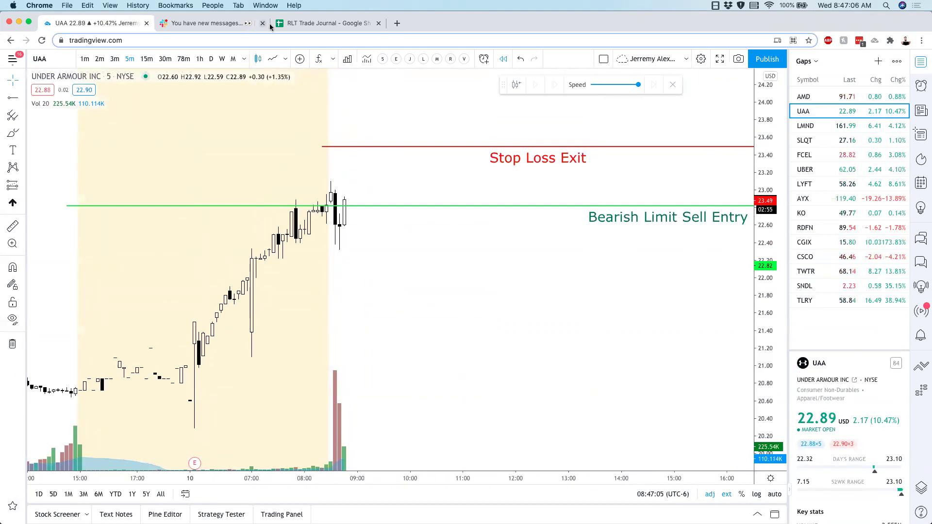
{"action": "left_click", "coordinate": [213, 23]}
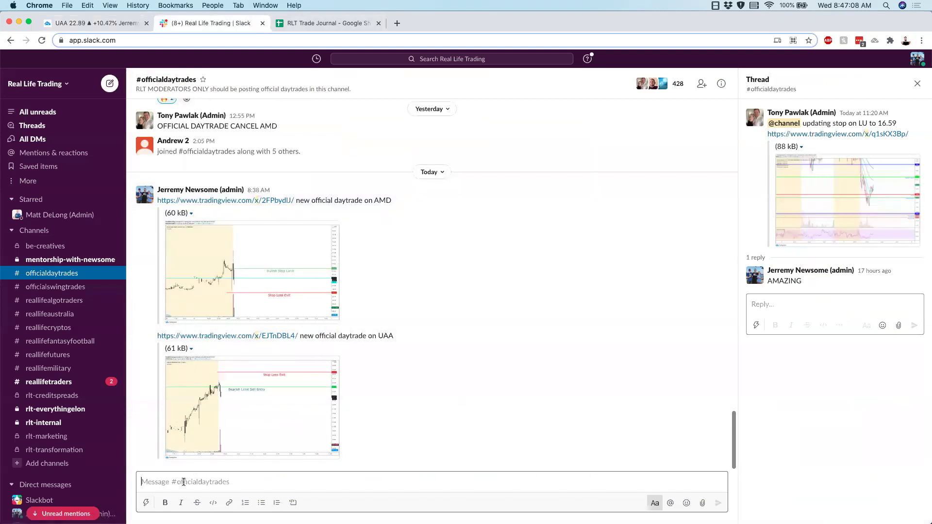
{"action": "type", "text": "filled on UAA"}
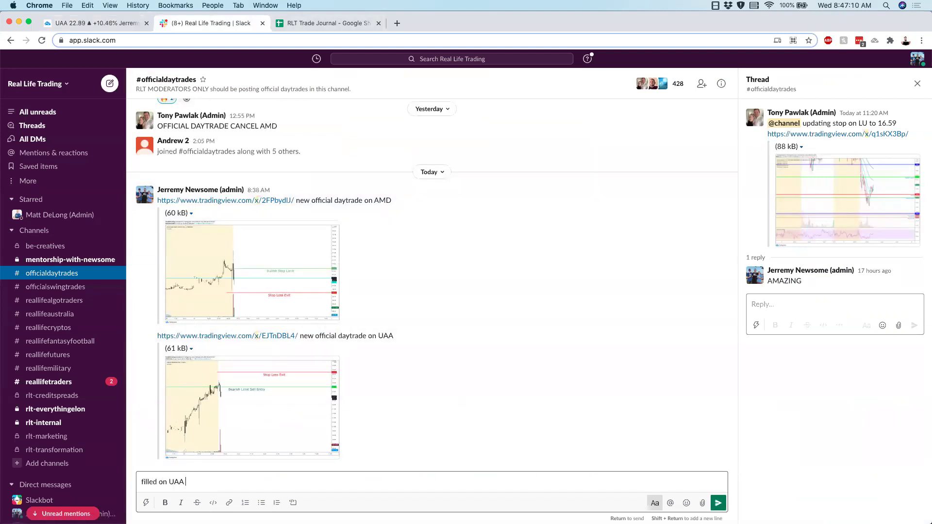
{"action": "key", "text": "Return"}
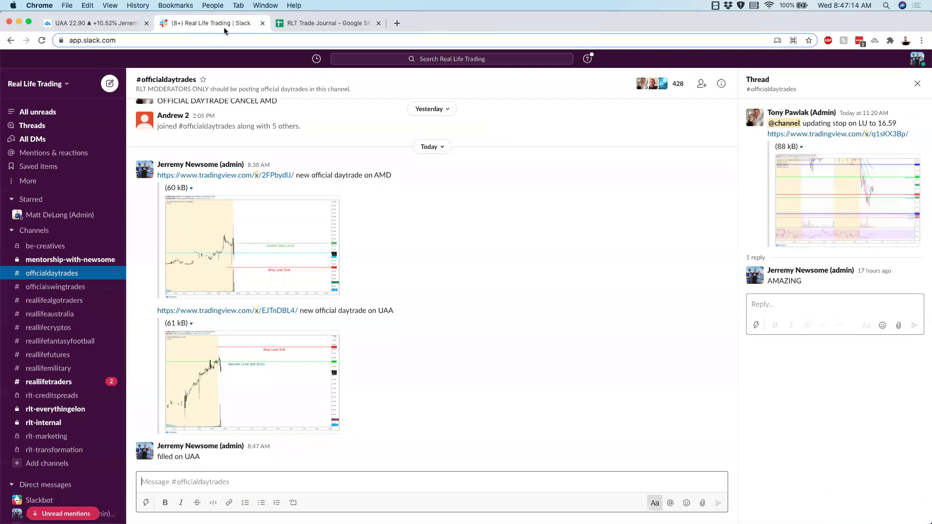
Switch to the RLT Trade Journal and fill in trade 23 with the trader's initials, day 10 and ticker UAA.
{"action": "left_click", "coordinate": [315, 25]}
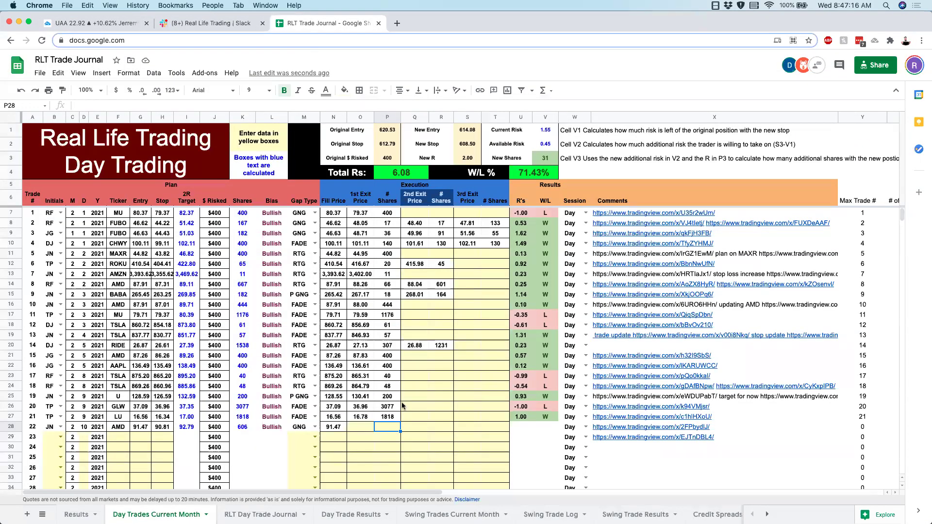
{"action": "left_click", "coordinate": [61, 436]}
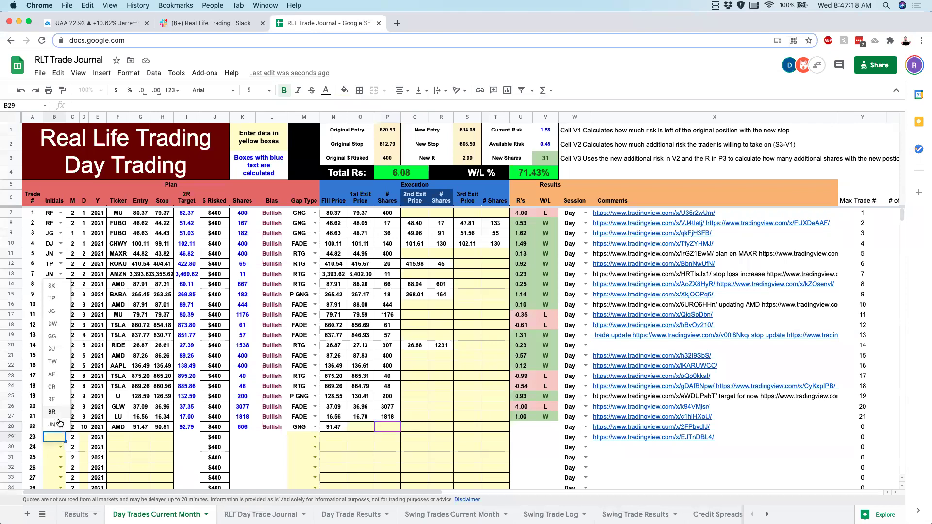
{"action": "left_click", "coordinate": [53, 424]}
{"action": "left_click", "coordinate": [86, 438]}
{"action": "type", "text": "10"}
{"action": "key", "text": "Tab"}
{"action": "key", "text": "Tab"}
{"action": "type", "text": "UAA"}
{"action": "key", "text": "Tab"}
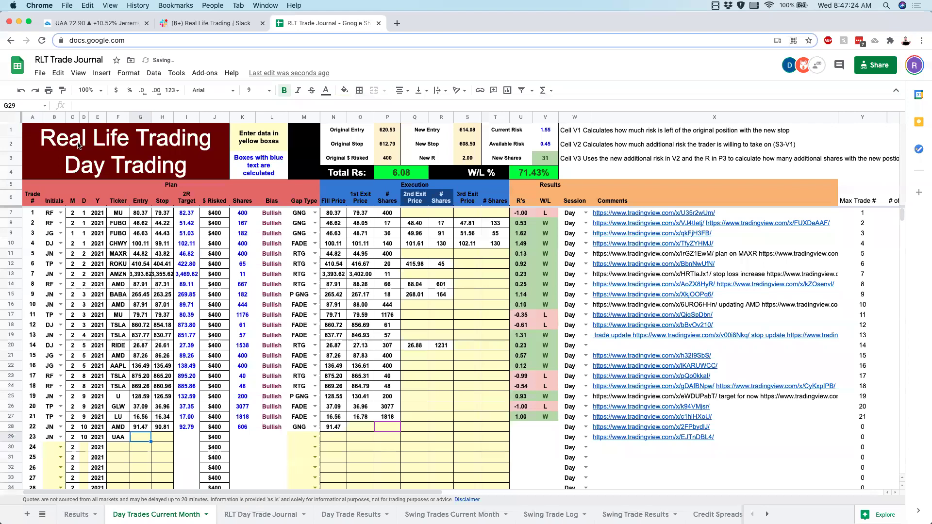
Read UAA's levels off the TradingView chart and enter 22.82 as trade 23's entry and 23.49 as its stop.
{"action": "left_click", "coordinate": [89, 23]}
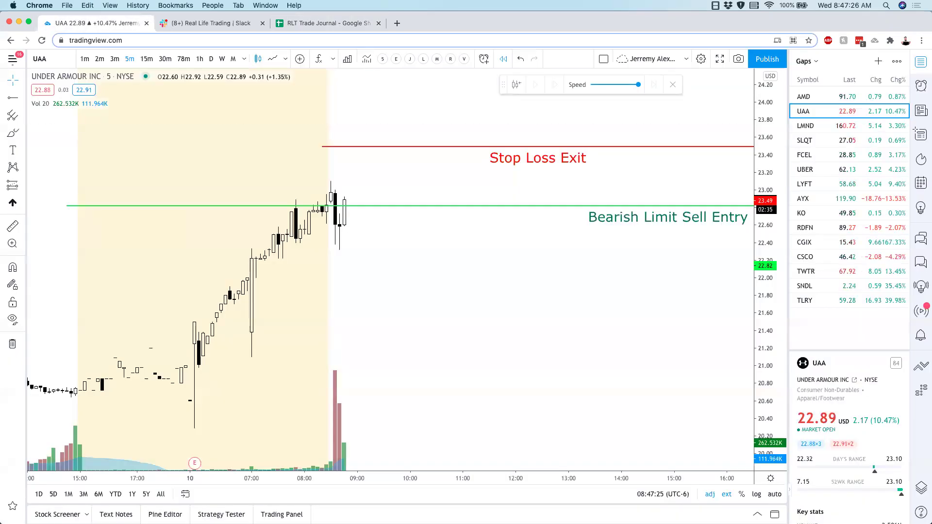
{"action": "left_click", "coordinate": [308, 24]}
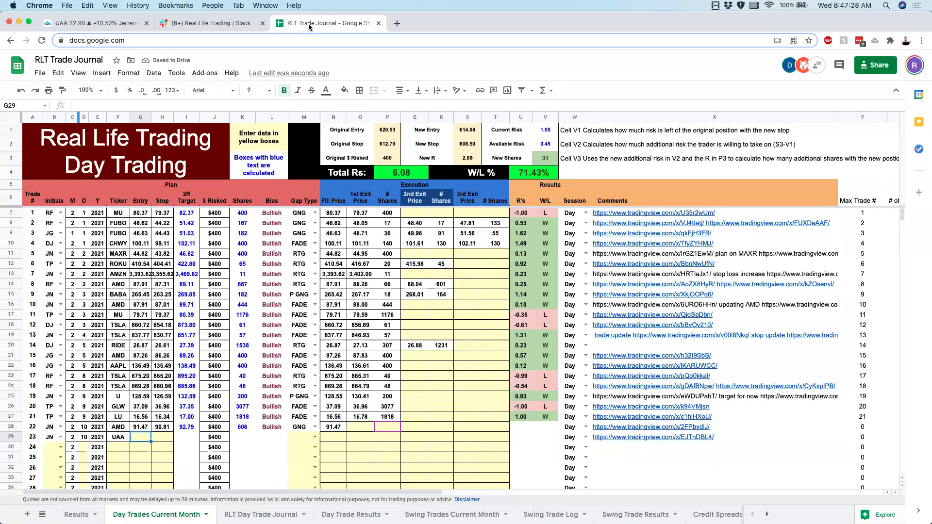
{"action": "type", "text": "22.82"}
{"action": "key", "text": "Tab"}
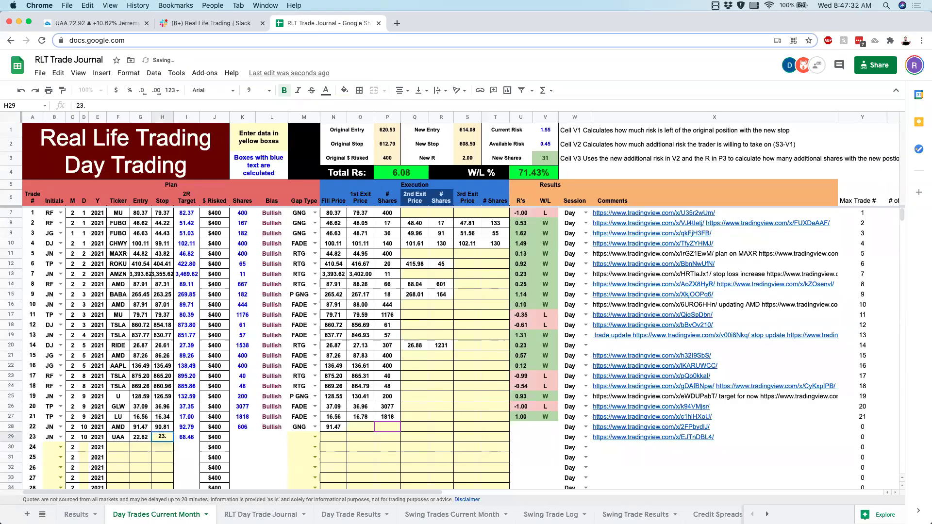
{"action": "left_click", "coordinate": [111, 24]}
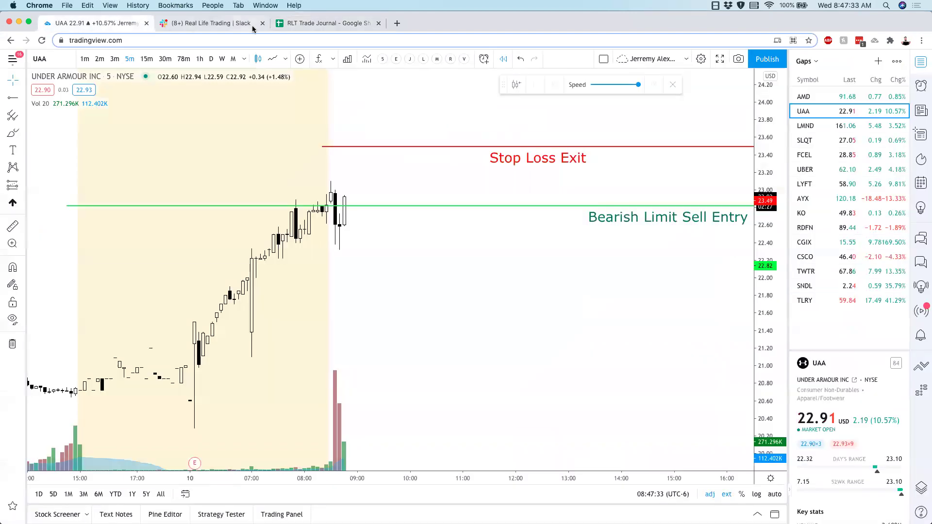
{"action": "left_click", "coordinate": [285, 26]}
{"action": "type", "text": "49"}
Set trade 23's gap type to FADE and its fill price to 22.82.
{"action": "key", "text": "Tab"}
{"action": "key", "text": "Tab"}
{"action": "key", "text": "Tab"}
{"action": "key", "text": "Tab"}
{"action": "key", "text": "Tab"}
{"action": "type", "text": "f"}
{"action": "key", "text": "Tab"}
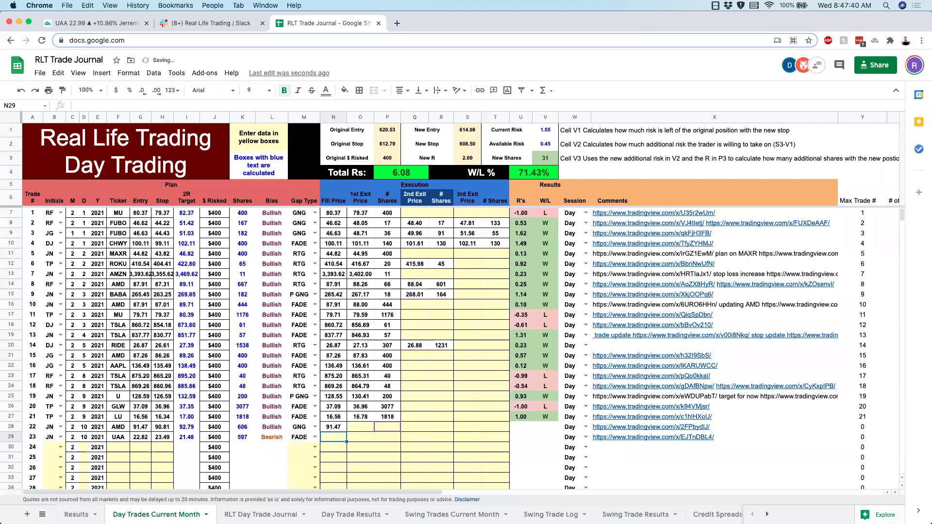
{"action": "type", "text": "22.82"}
{"action": "key", "text": "Tab"}
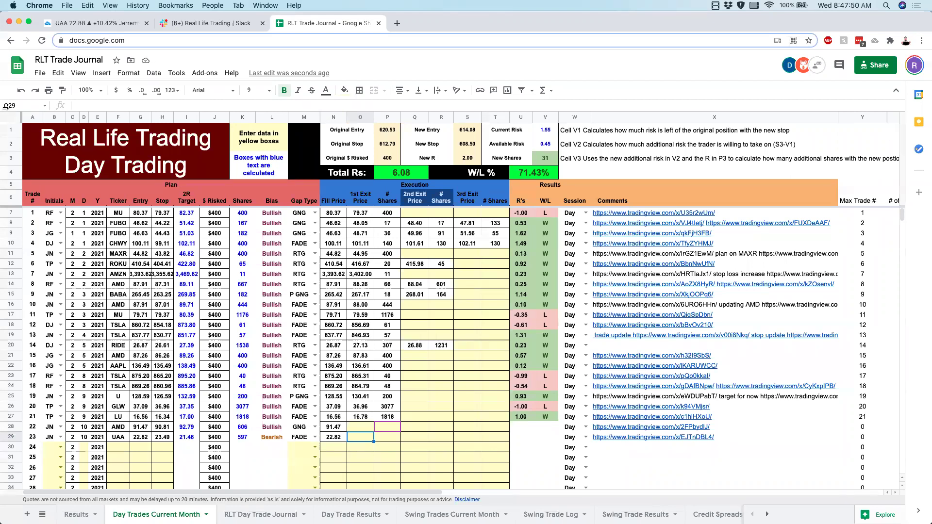
Switch to TradingView, turn off extended hours for UAA and change the chart to the daily timeframe.
{"action": "left_click", "coordinate": [110, 25]}
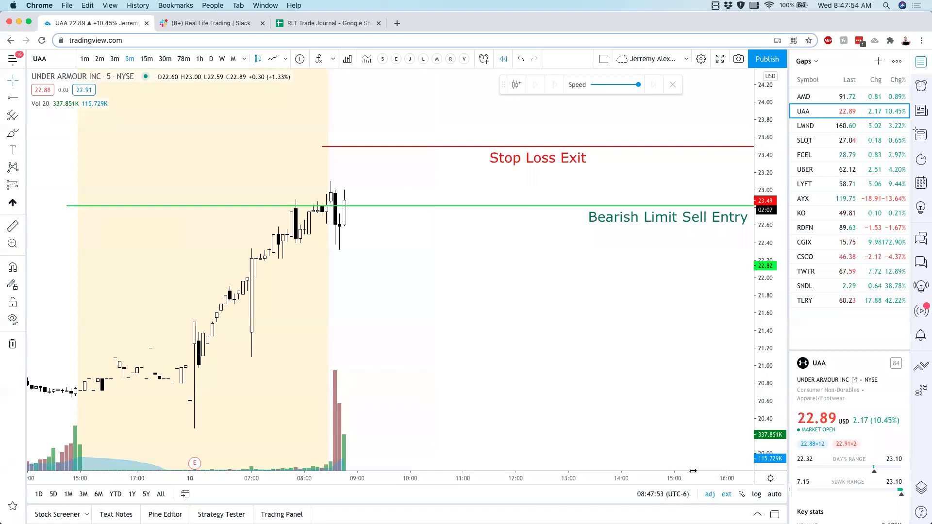
{"action": "left_click", "coordinate": [726, 497]}
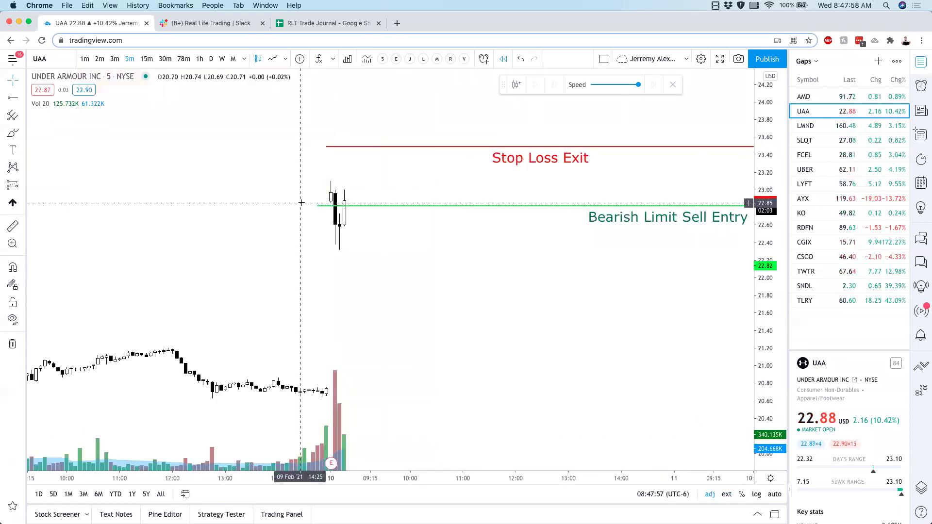
{"action": "left_click", "coordinate": [211, 59]}
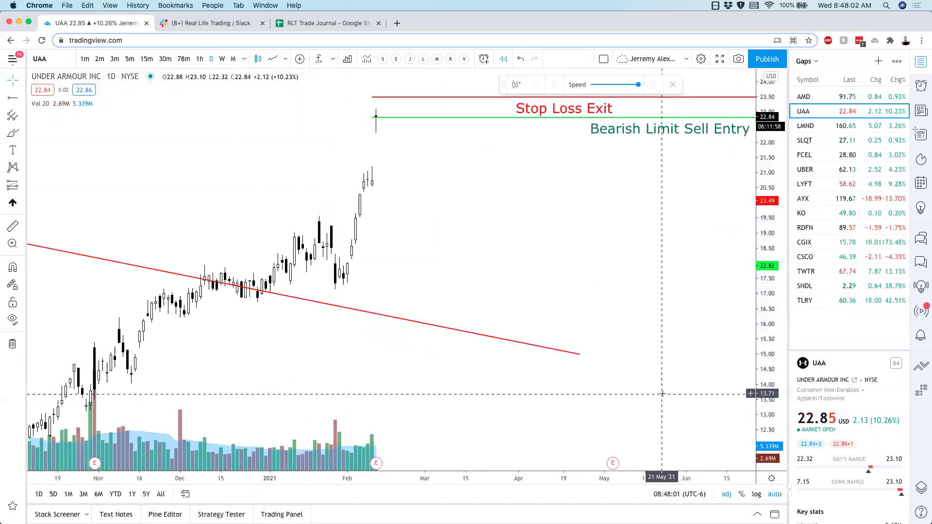
Measure UAA's daily price advances from the September 2020 low and from the late January 2021 low.
{"action": "scroll", "coordinate": [661, 395], "scroll_direction": "down", "scroll_amount": 5}
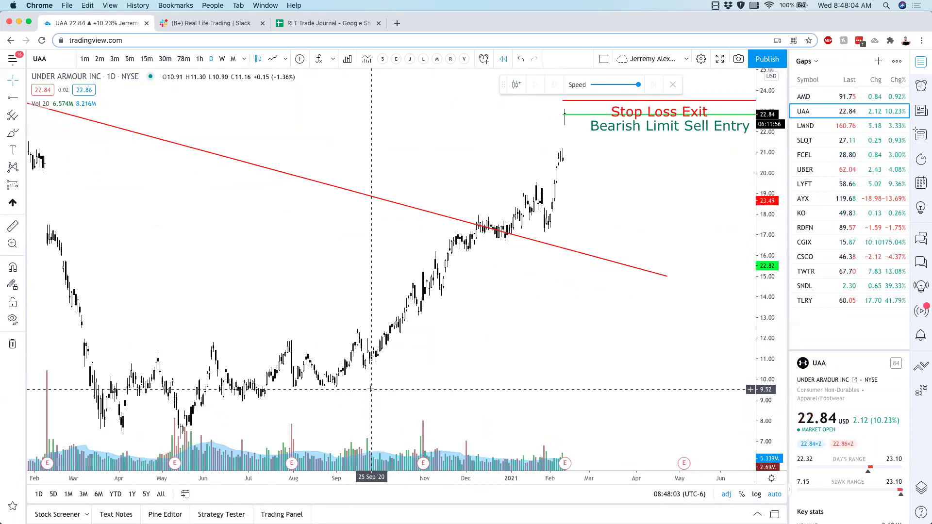
{"action": "left_click", "coordinate": [335, 386], "text": "shift"}
{"action": "left_click", "coordinate": [146, 158]}
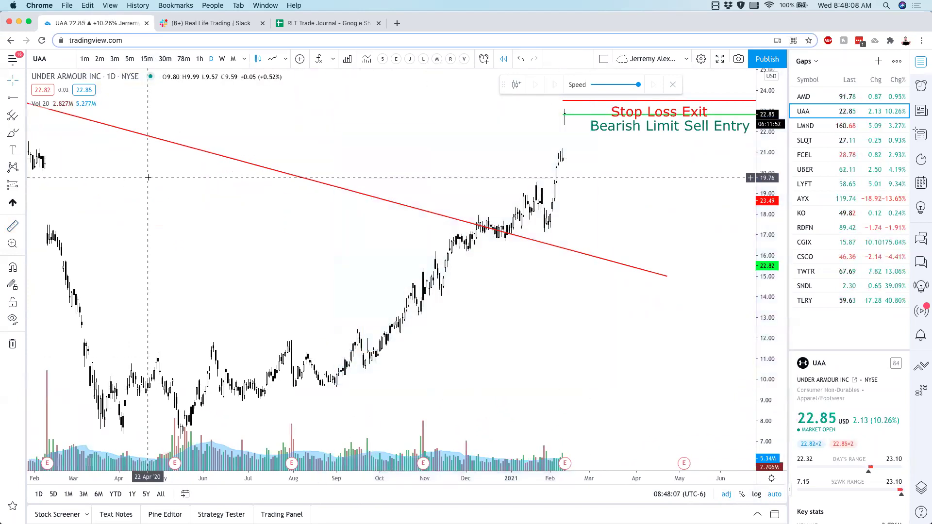
{"action": "scroll", "coordinate": [488, 291], "scroll_direction": "up", "scroll_amount": 5}
{"action": "left_click", "coordinate": [263, 367], "text": "shift"}
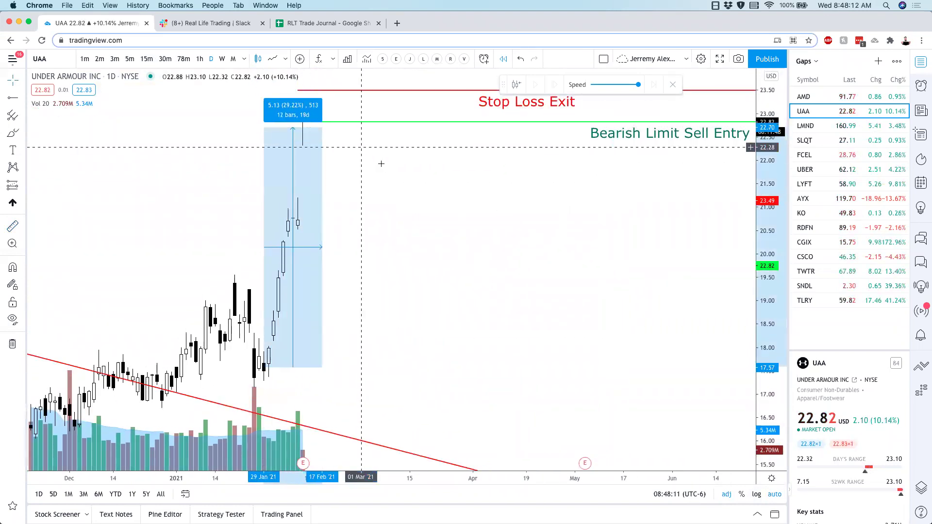
{"action": "left_click", "coordinate": [374, 150]}
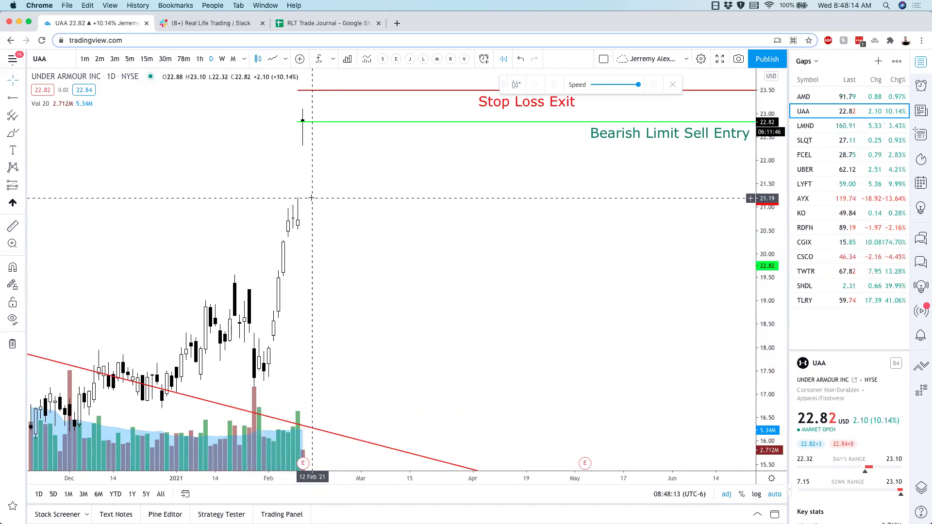
View UAA on the weekly and monthly timeframes and examine its price against the long-term moving average.
{"action": "left_click", "coordinate": [221, 59]}
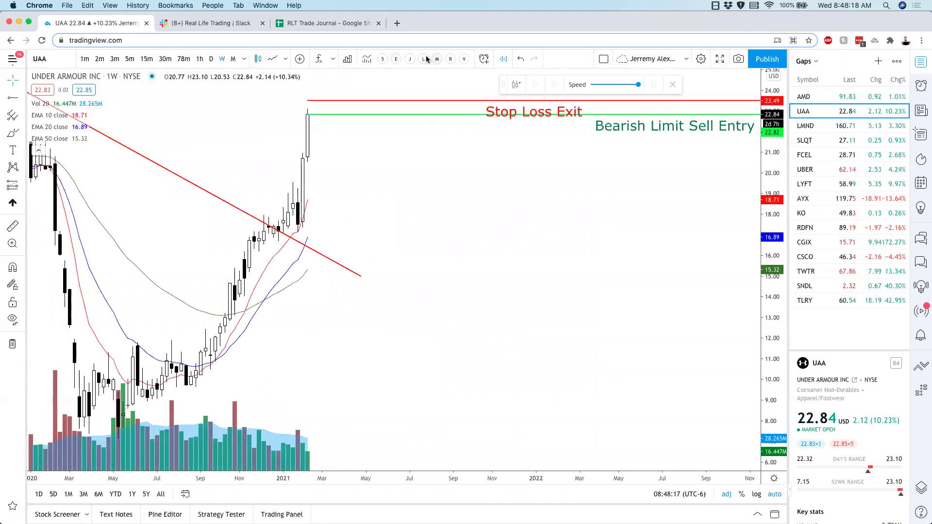
{"action": "left_click", "coordinate": [232, 59]}
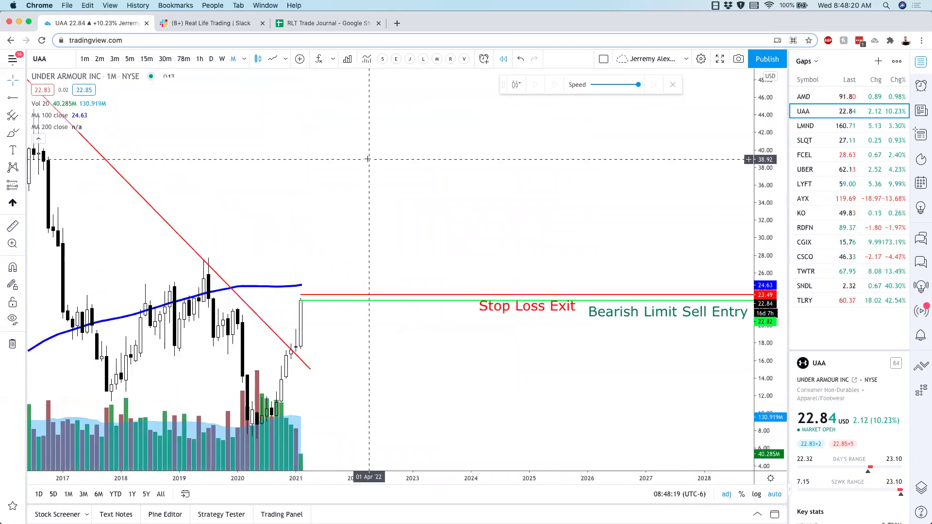
{"action": "scroll", "coordinate": [367, 158], "scroll_direction": "up", "scroll_amount": 3}
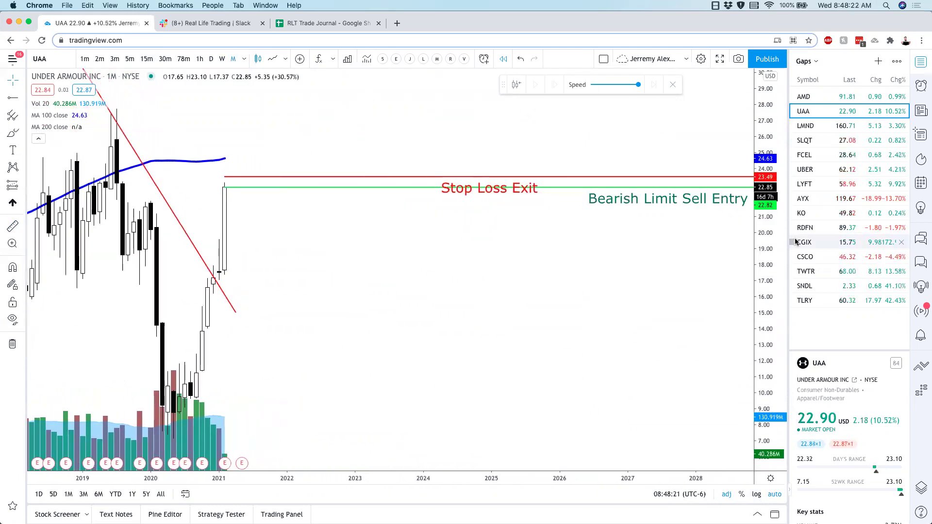
{"action": "scroll", "coordinate": [659, 324], "scroll_direction": "down", "scroll_amount": 2}
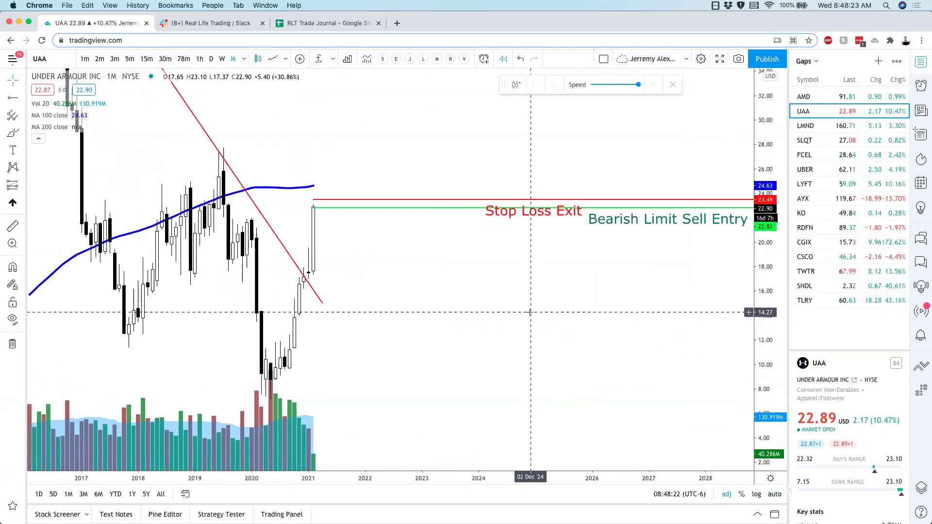
Draw a purple horizontal ray at about 24.56 along the MA 100 on UAA's monthly chart.
{"action": "left_click", "coordinate": [14, 99]}
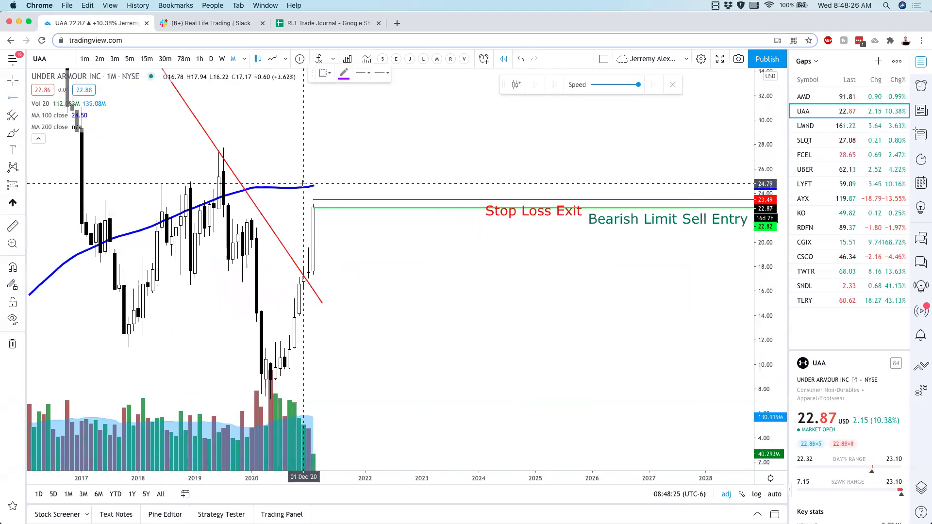
{"action": "left_click", "coordinate": [315, 185]}
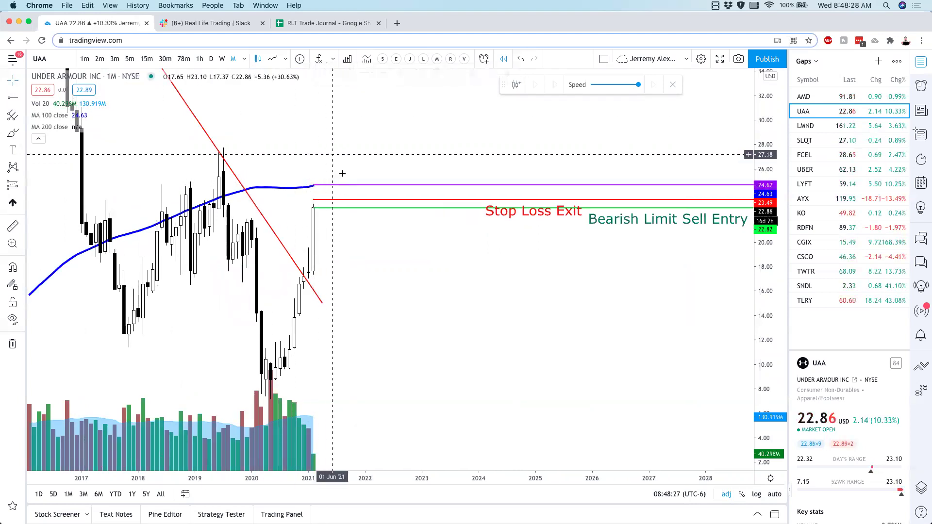
{"action": "left_click_drag", "start_coordinate": [335, 188], "coordinate": [335, 190]}
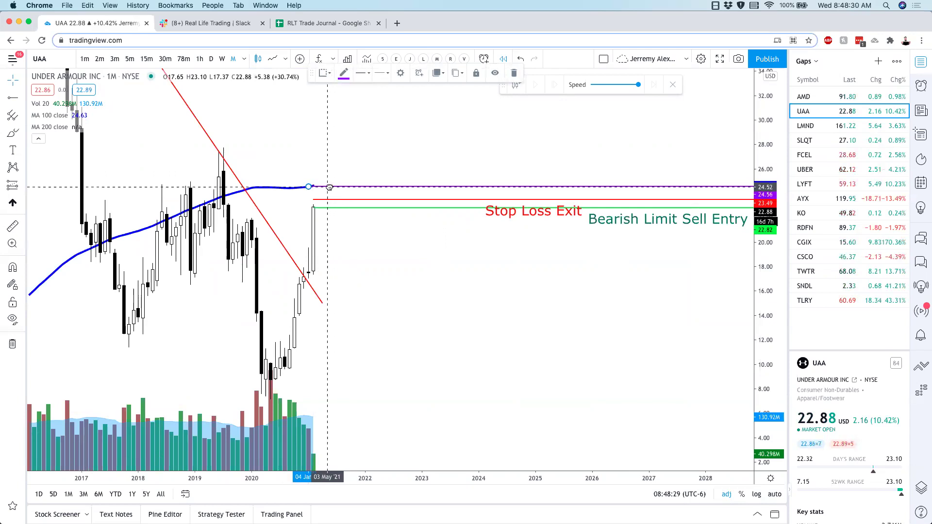
Return to the 3-minute timeframe with automatic price scaling and review LMND, SLQT, FCEL, UBER and AMD.
{"action": "left_click", "coordinate": [115, 58]}
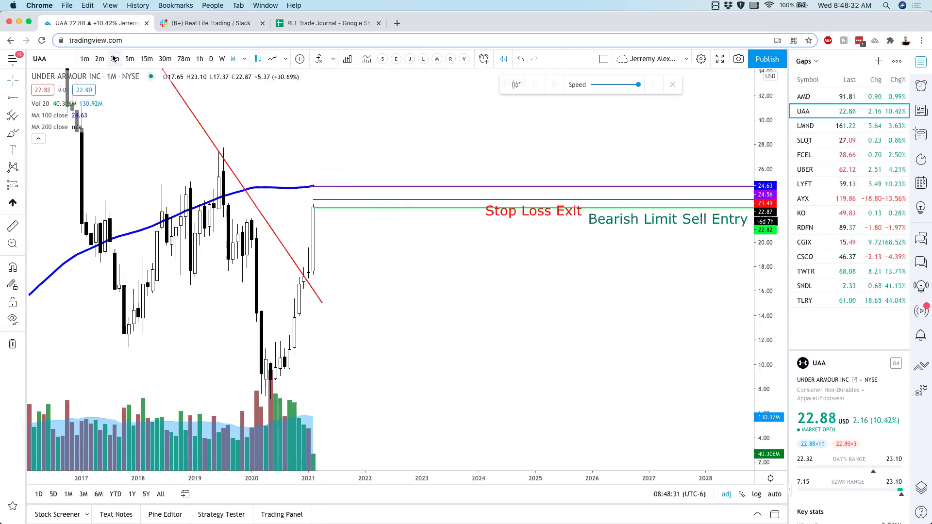
{"action": "left_click", "coordinate": [774, 495]}
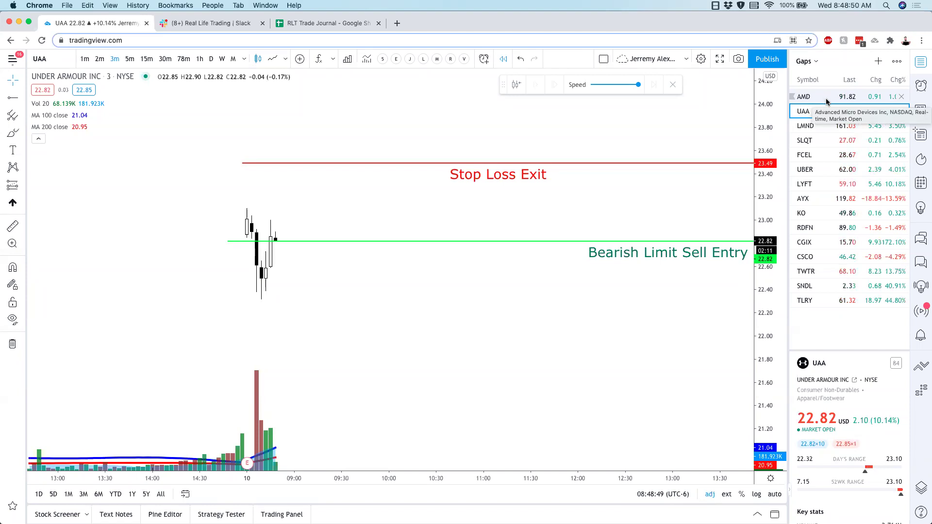
{"action": "left_click", "coordinate": [822, 127]}
{"action": "left_click_drag", "start_coordinate": [771, 115], "coordinate": [772, 146]}
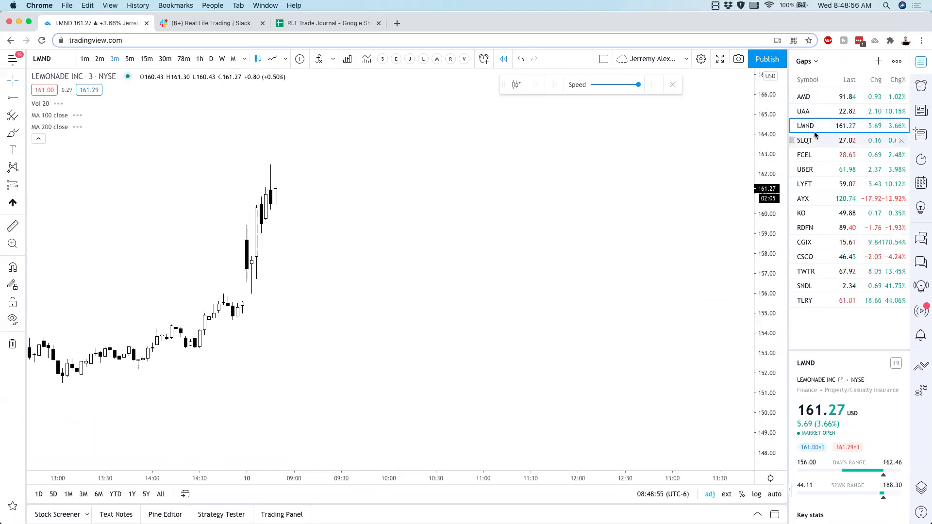
{"action": "left_click", "coordinate": [806, 141]}
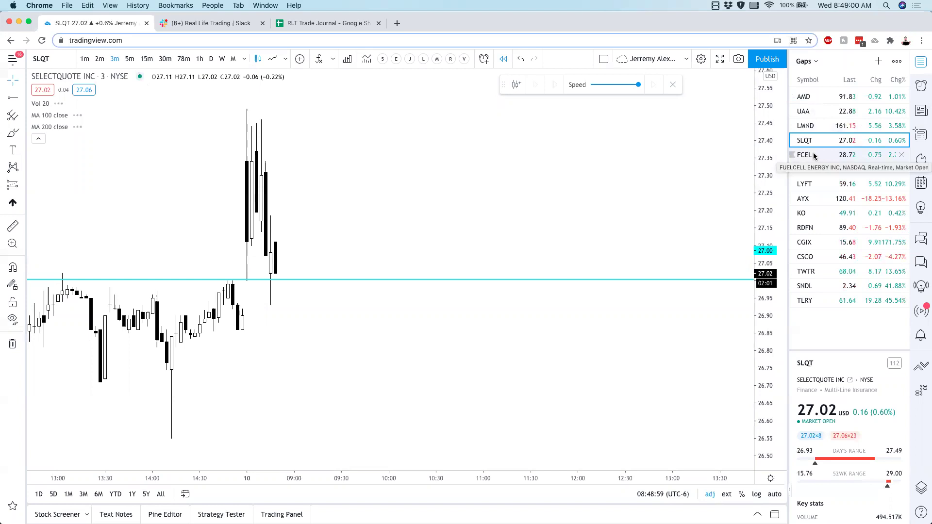
{"action": "left_click", "coordinate": [814, 156]}
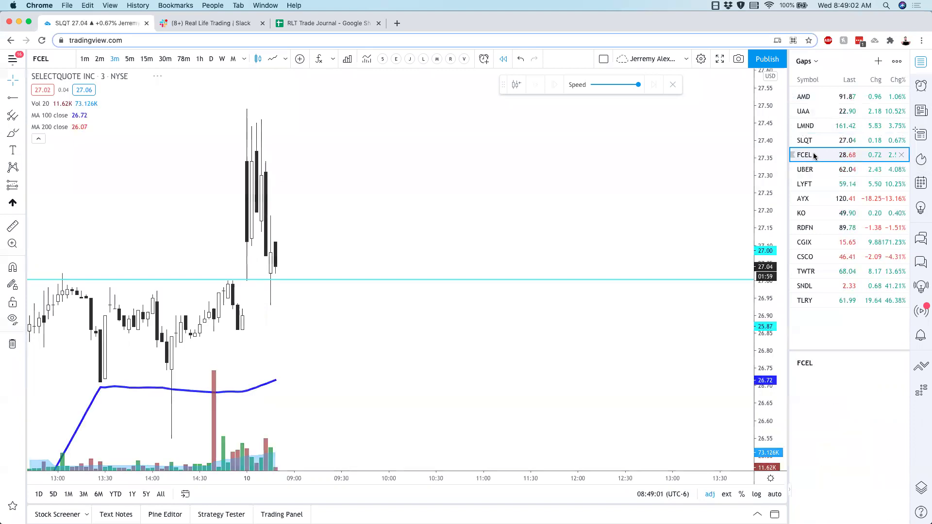
{"action": "left_click", "coordinate": [815, 169]}
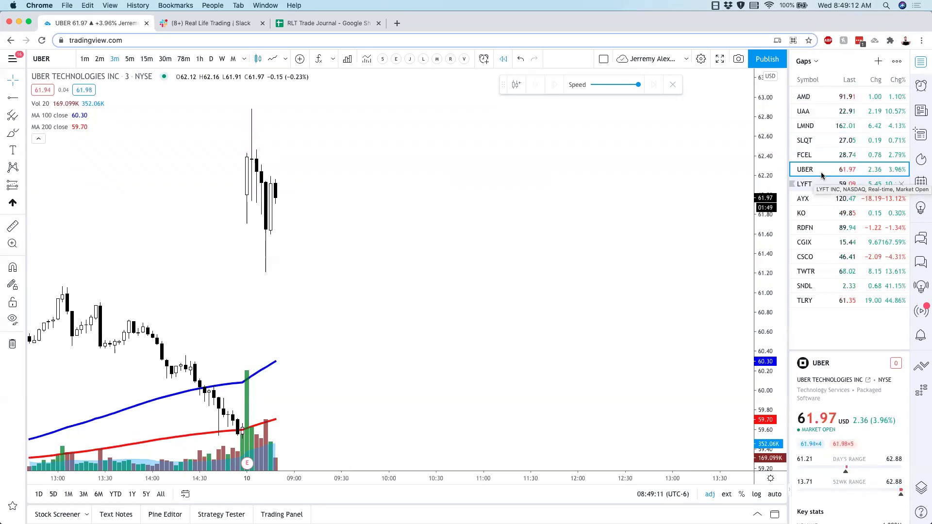
{"action": "left_click", "coordinate": [838, 98]}
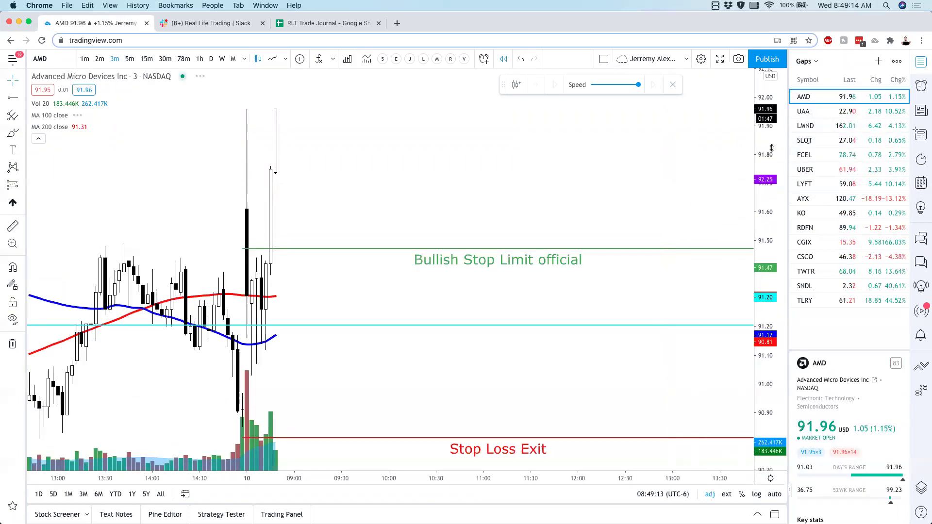
{"action": "scroll", "coordinate": [687, 354], "scroll_direction": "down", "scroll_amount": 3}
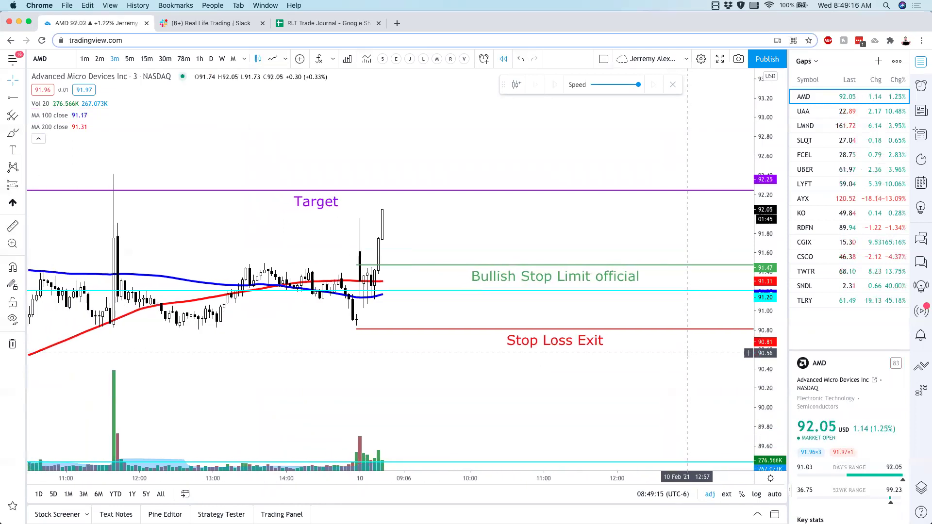
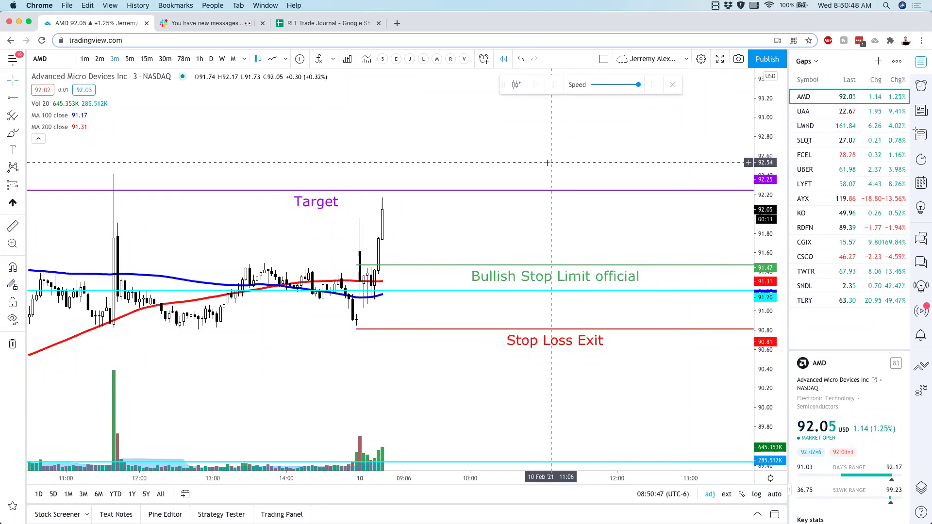
Change AMD to the 5-minute timeframe and apply the Old Stop template to its stop loss ray.
{"action": "left_click", "coordinate": [129, 59]}
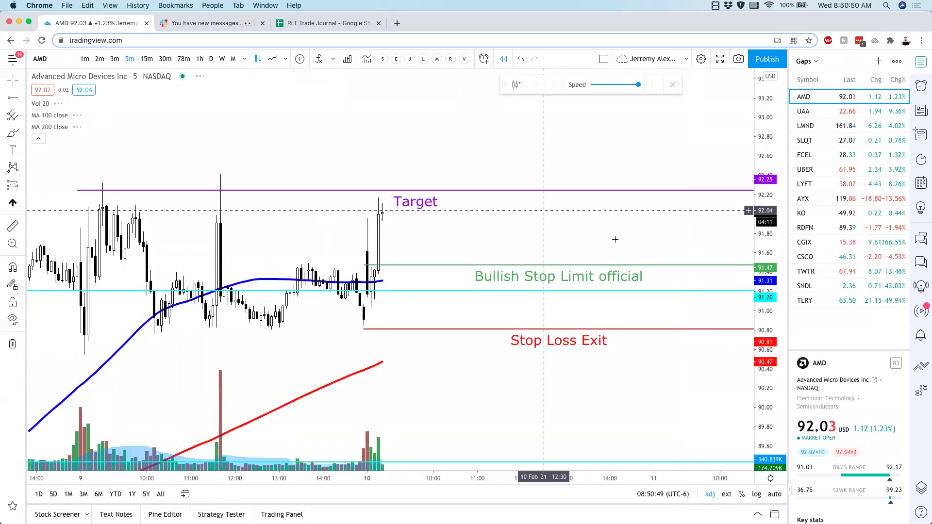
{"action": "scroll", "coordinate": [558, 223], "scroll_direction": "down", "scroll_amount": 2}
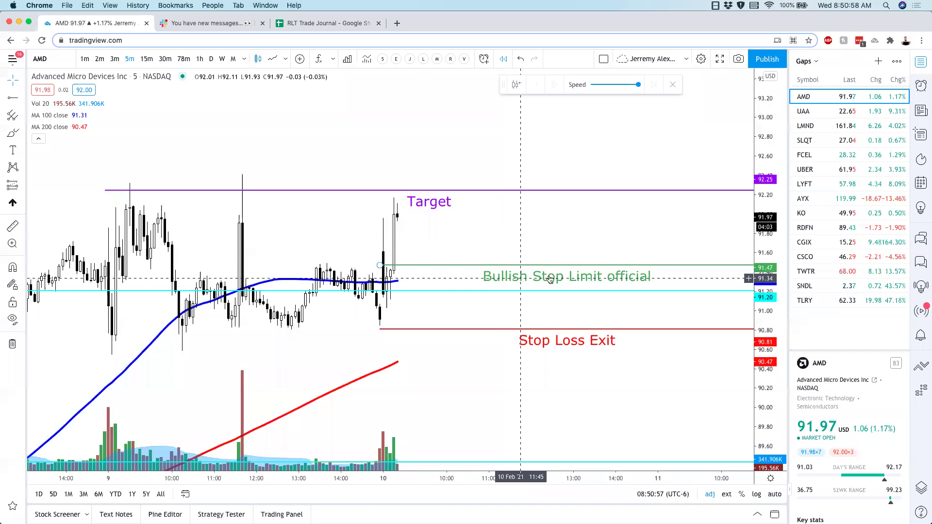
{"action": "left_click_drag", "start_coordinate": [624, 227], "coordinate": [559, 218]}
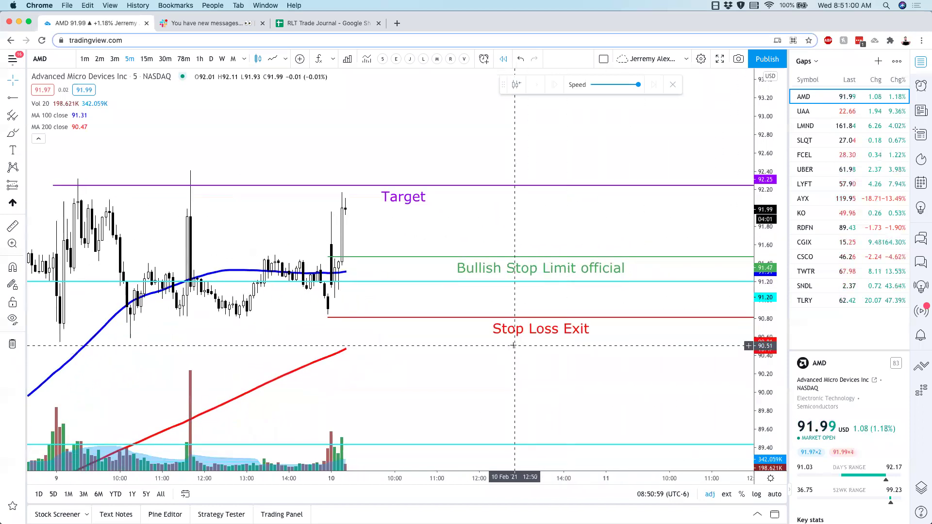
{"action": "right_click", "coordinate": [518, 330]}
{"action": "mouse_move", "coordinate": [559, 361]}
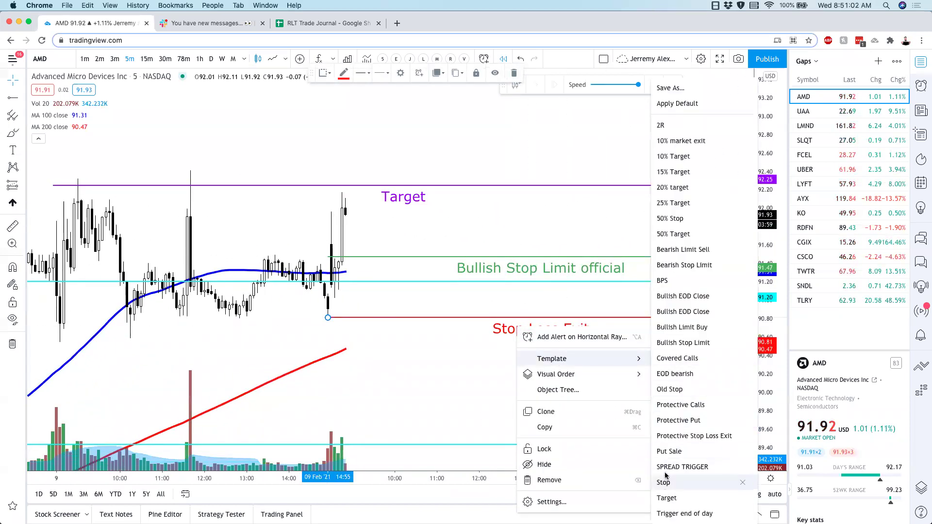
{"action": "left_click", "coordinate": [673, 392]}
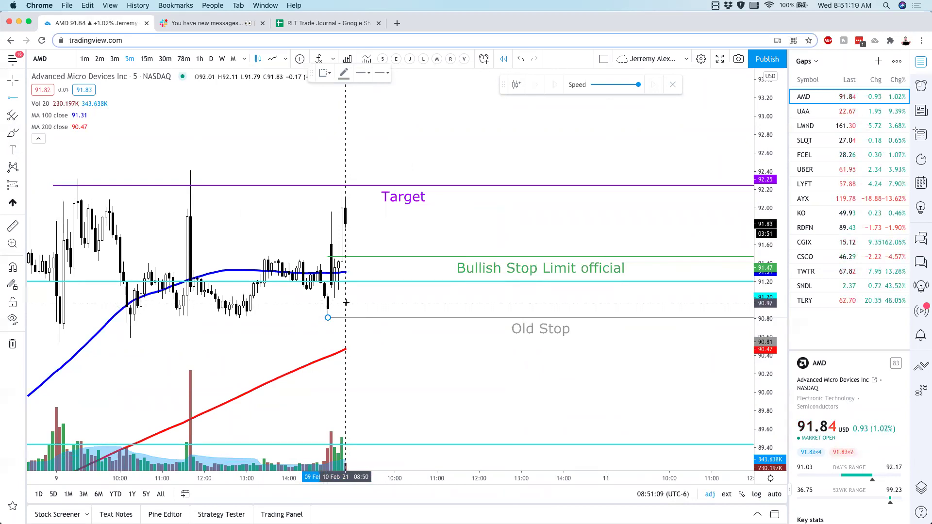
Draw a horizontal ray at 90.99 on AMD and apply the red stop loss template to it.
{"action": "left_click", "coordinate": [346, 303]}
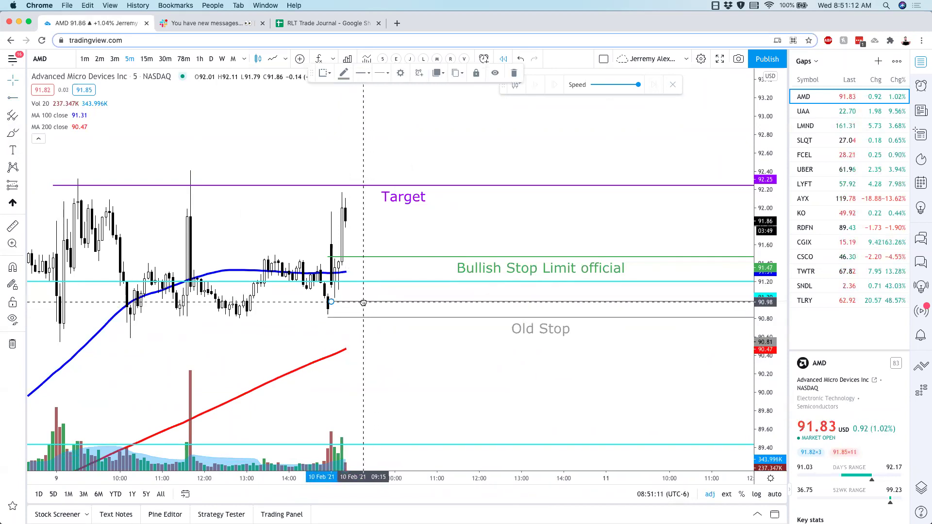
{"action": "right_click", "coordinate": [364, 302]}
{"action": "mouse_move", "coordinate": [398, 333]}
{"action": "left_click", "coordinate": [534, 479]}
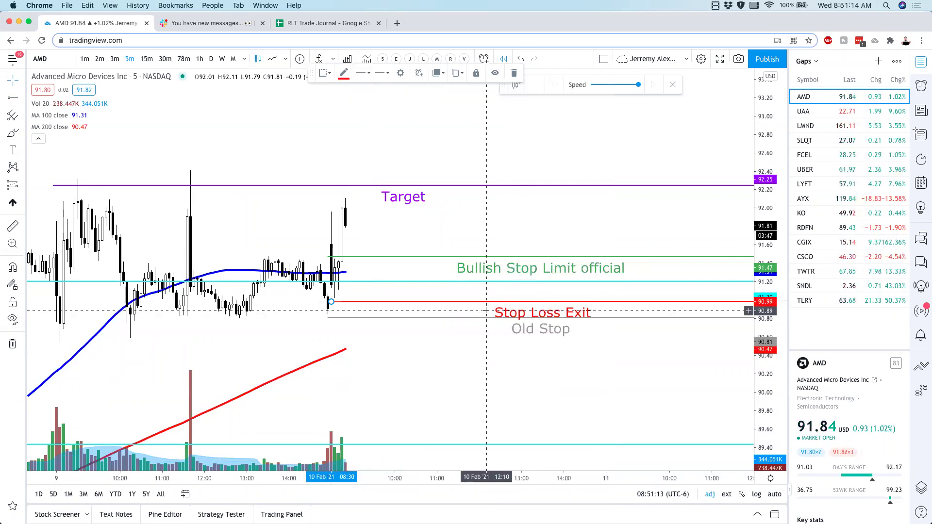
Change the new AMD stop ray's text to "New Stop Loss Exit" and align it to the top.
{"action": "right_click", "coordinate": [525, 311]}
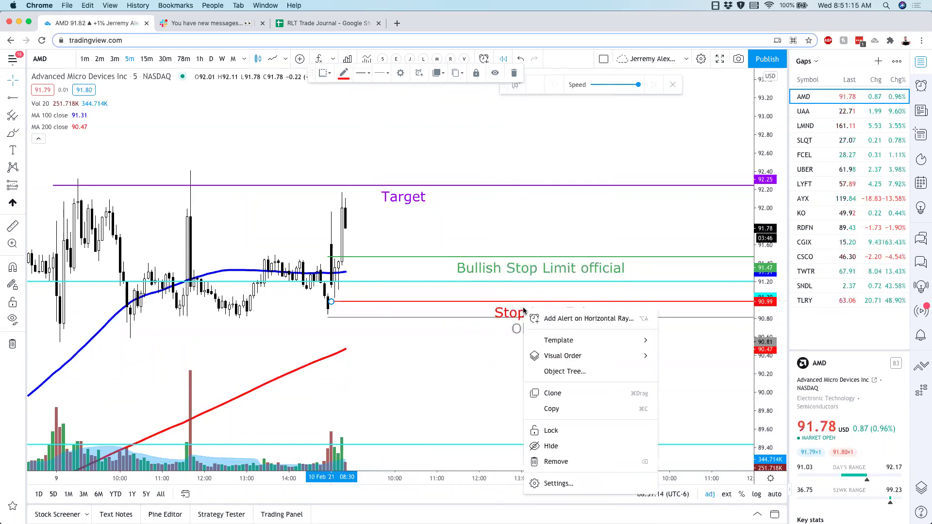
{"action": "left_click", "coordinate": [558, 484]}
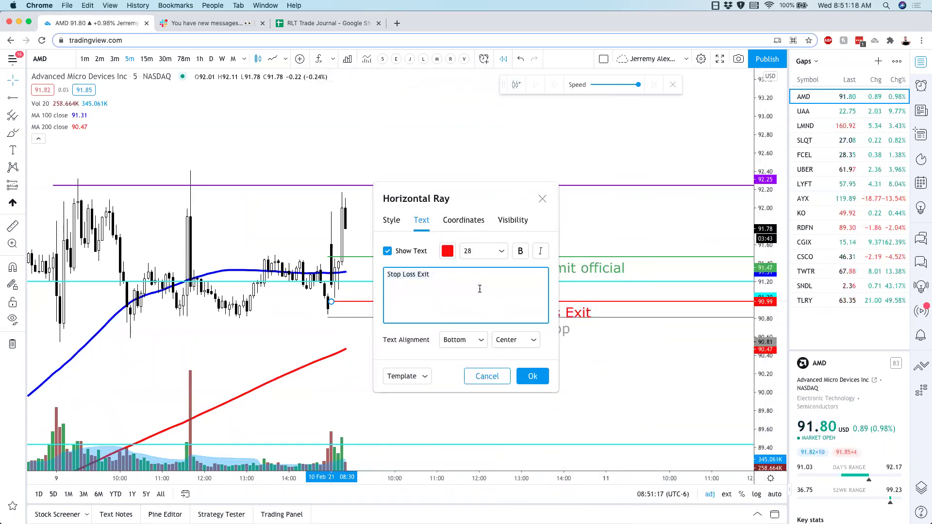
{"action": "type", "text": "New"}
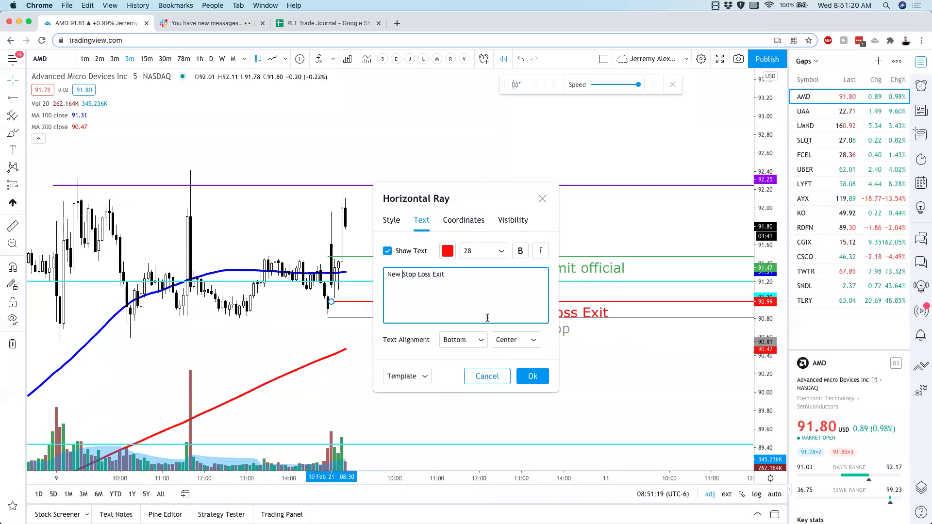
{"action": "left_click", "coordinate": [481, 340]}
{"action": "left_click", "coordinate": [466, 358]}
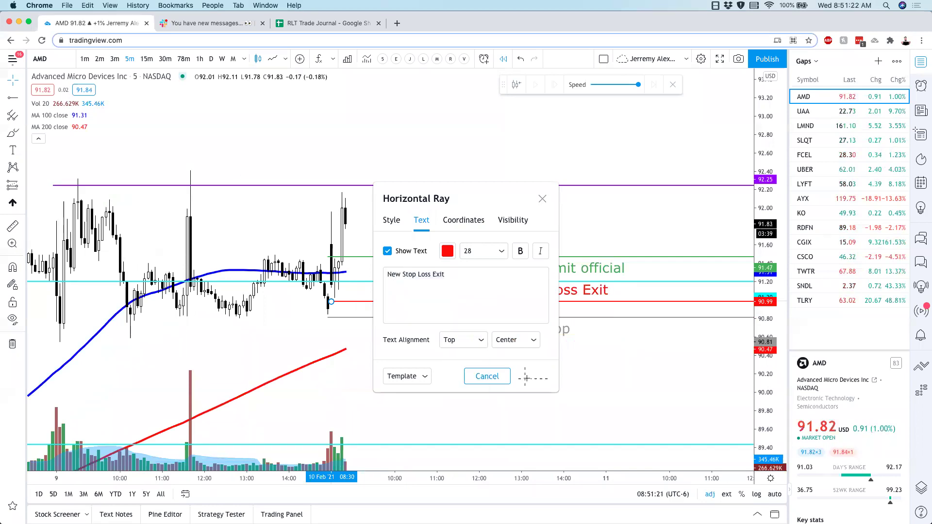
{"action": "left_click", "coordinate": [526, 378]}
{"action": "right_click", "coordinate": [766, 367]}
{"action": "left_click", "coordinate": [734, 391]}
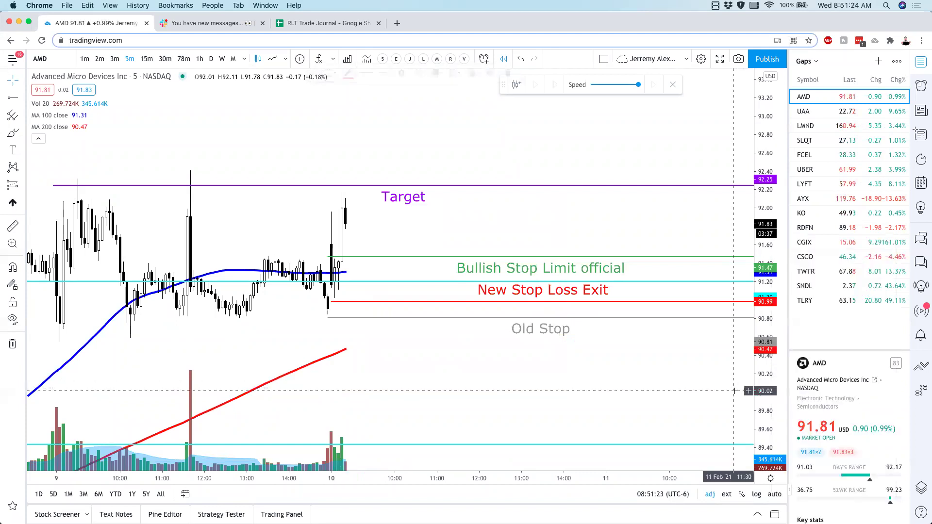
Raise AMD's purple Target ray to 92.33.
{"action": "left_click", "coordinate": [407, 182]}
{"action": "left_click_drag", "start_coordinate": [407, 182], "coordinate": [407, 173]}
{"action": "left_click", "coordinate": [433, 194]}
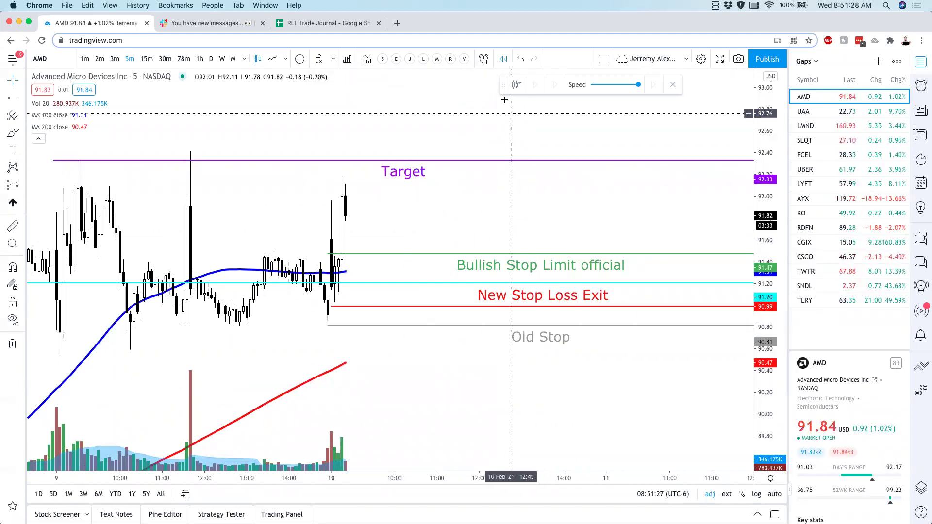
Take a snapshot of the updated AMD chart and copy its image link.
{"action": "left_click_drag", "start_coordinate": [766, 291], "coordinate": [766, 326]}
{"action": "left_click", "coordinate": [737, 59]}
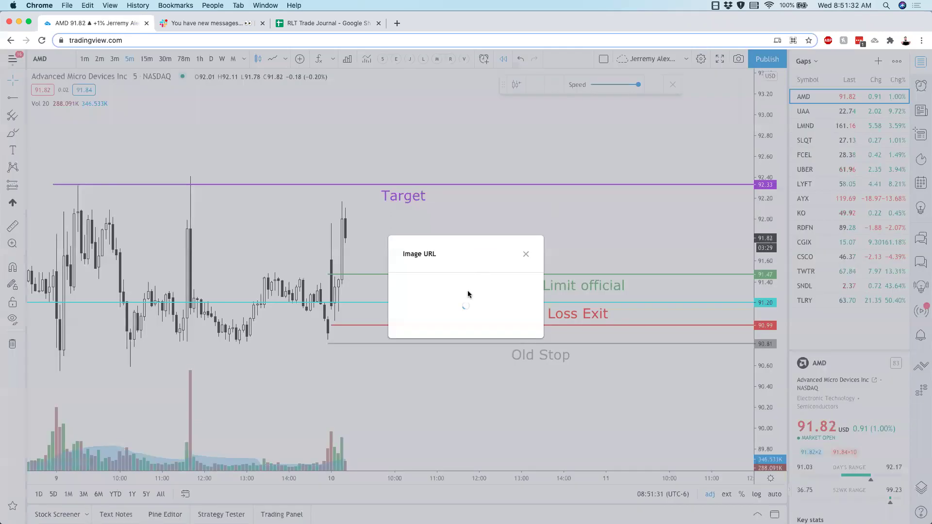
{"action": "left_click", "coordinate": [509, 296]}
{"action": "key", "text": "Escape"}
Post the chart link in Slack's #officialdaytrades with "updated target on AMD and updated stop for those who are in".
{"action": "left_click", "coordinate": [208, 23]}
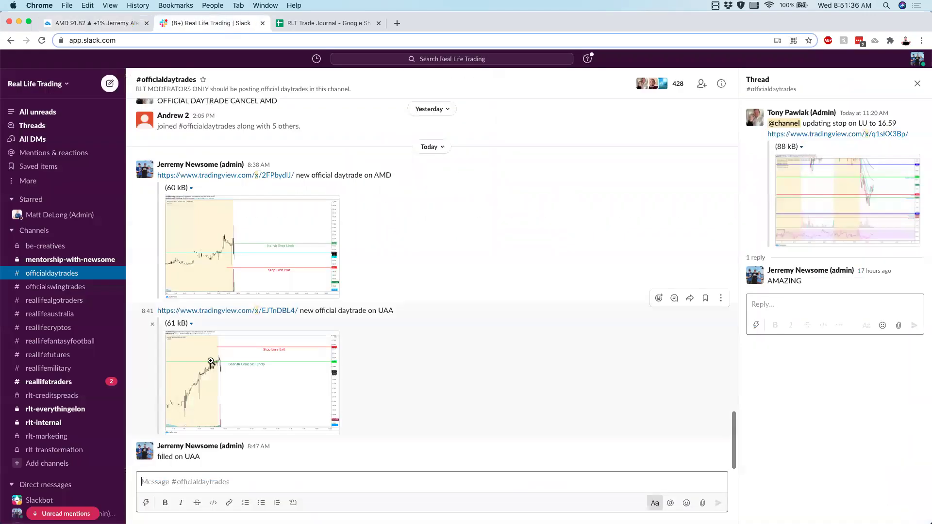
{"action": "left_click", "coordinate": [191, 480]}
{"action": "key", "text": "cmd+v"}
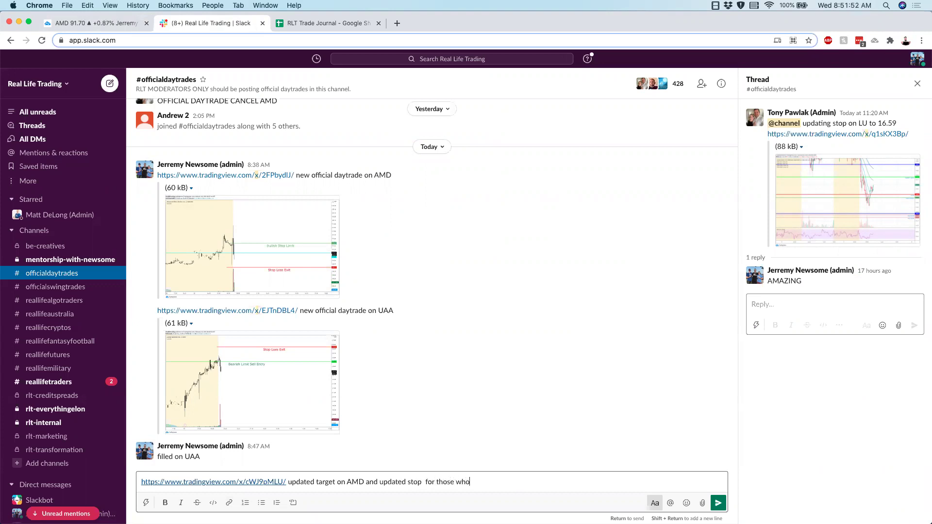
{"action": "key", "text": "Return"}
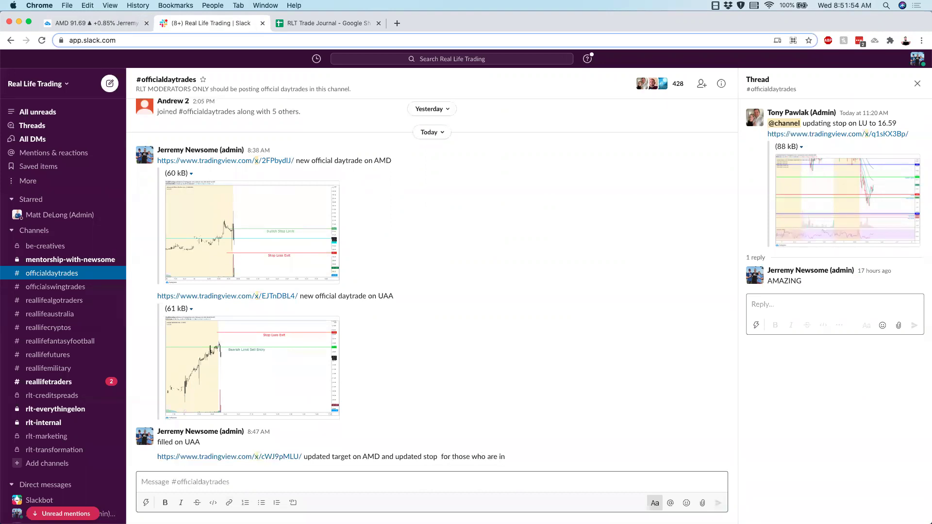
Append "upated stop and target" and the copied chart link to AMD's comment in the RLT Trade Journal.
{"action": "left_click", "coordinate": [308, 24]}
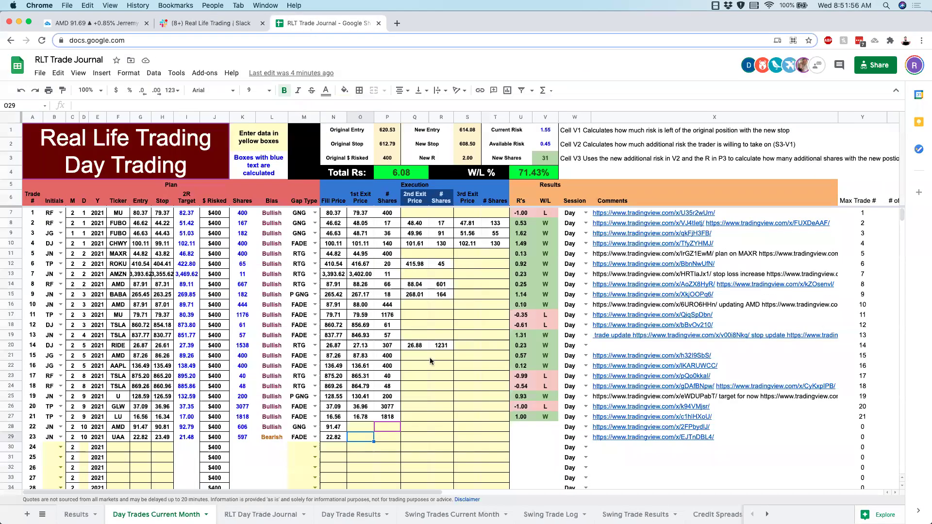
{"action": "left_click", "coordinate": [722, 429]}
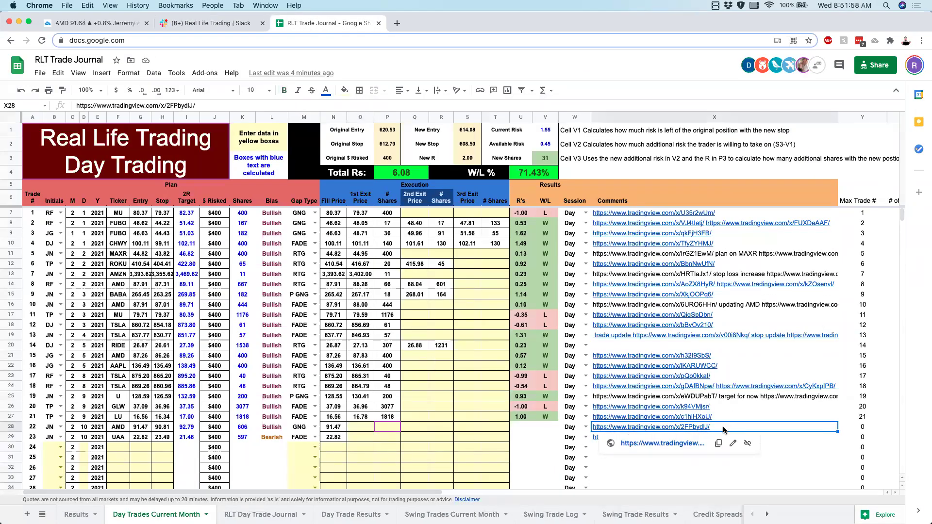
{"action": "left_click", "coordinate": [314, 102]}
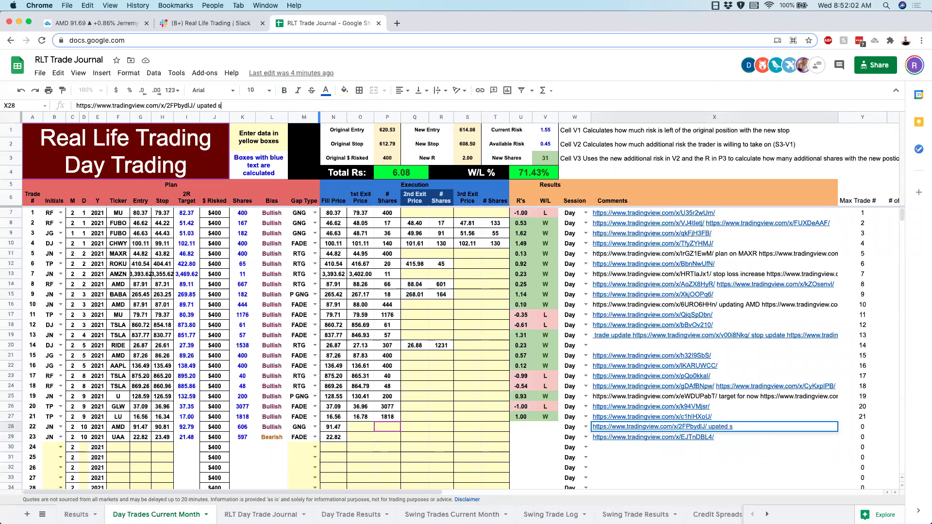
{"action": "key", "text": "super+v"}
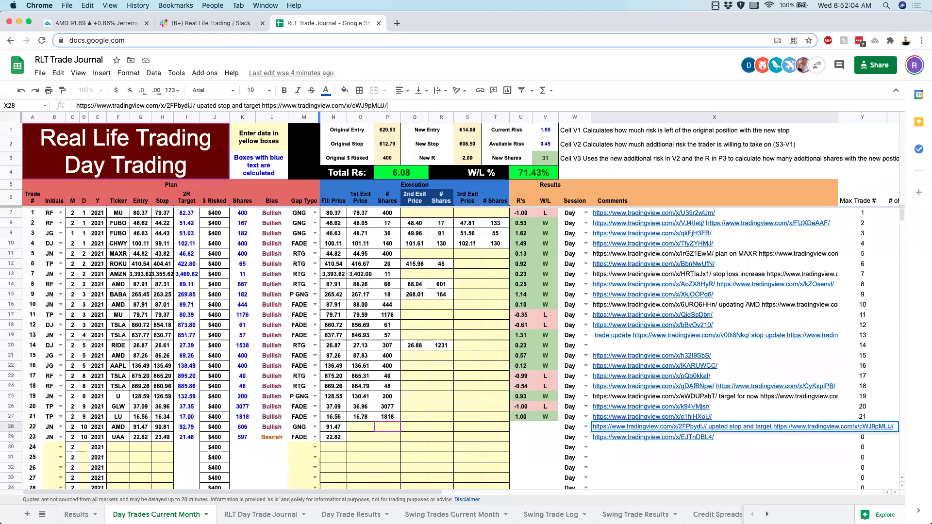
{"action": "left_click", "coordinate": [383, 451]}
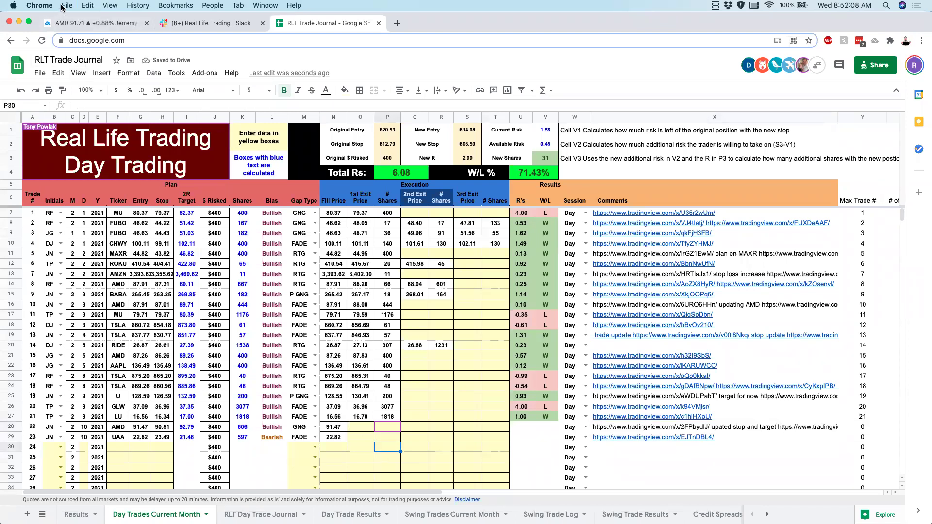
Switch to TradingView and view UAA's five-minute chart with extended-hours data and automatic scaling to the stop and entry lines.
{"action": "left_click", "coordinate": [85, 24]}
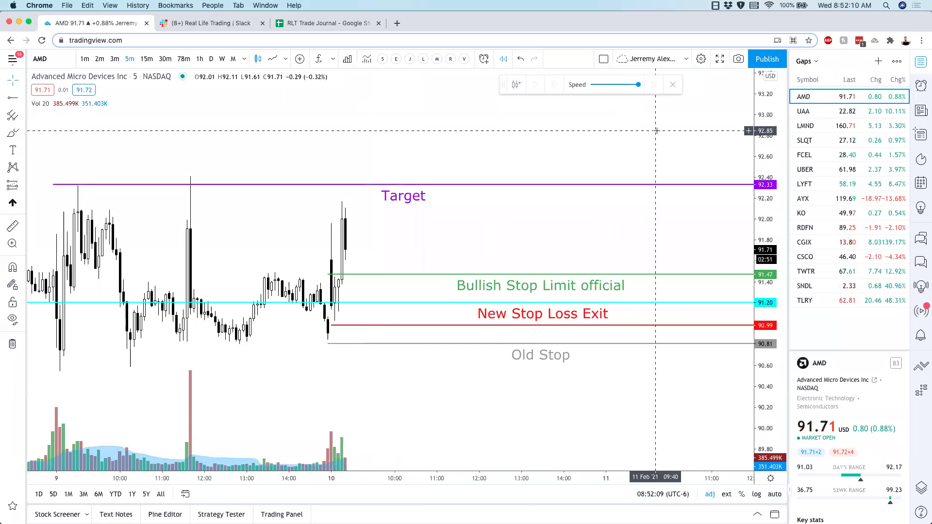
{"action": "left_click", "coordinate": [864, 105]}
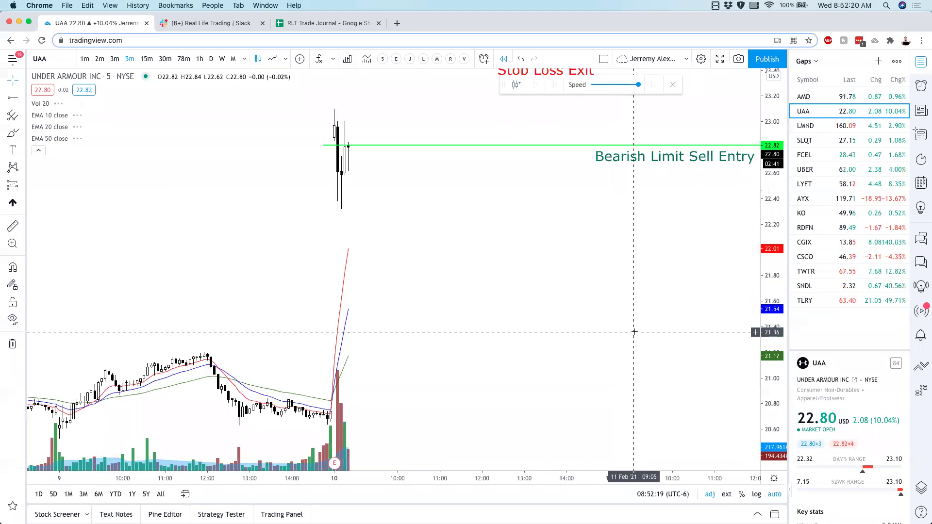
{"action": "left_click", "coordinate": [726, 495]}
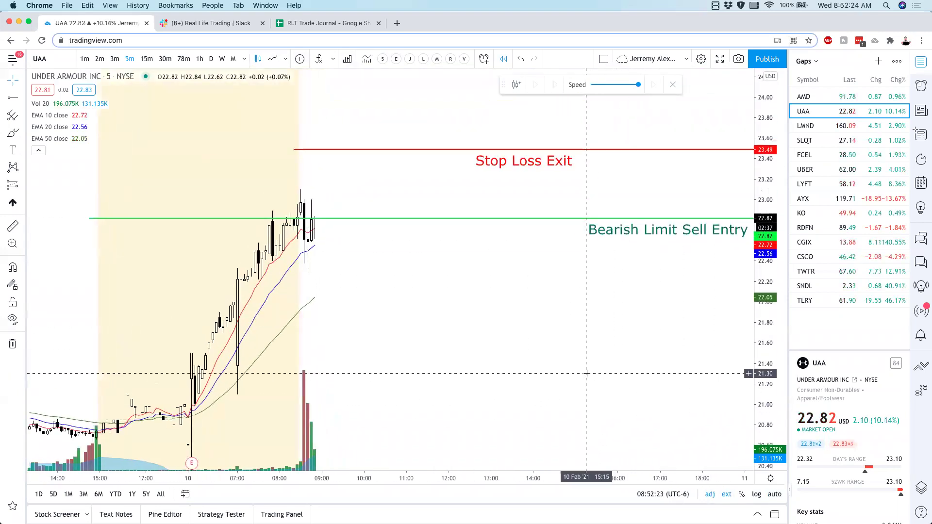
Brush a red path on UAA from the latest candle up to about 23.20 and back below the entry line, and turn off extended hours.
{"action": "left_click", "coordinate": [12, 133]}
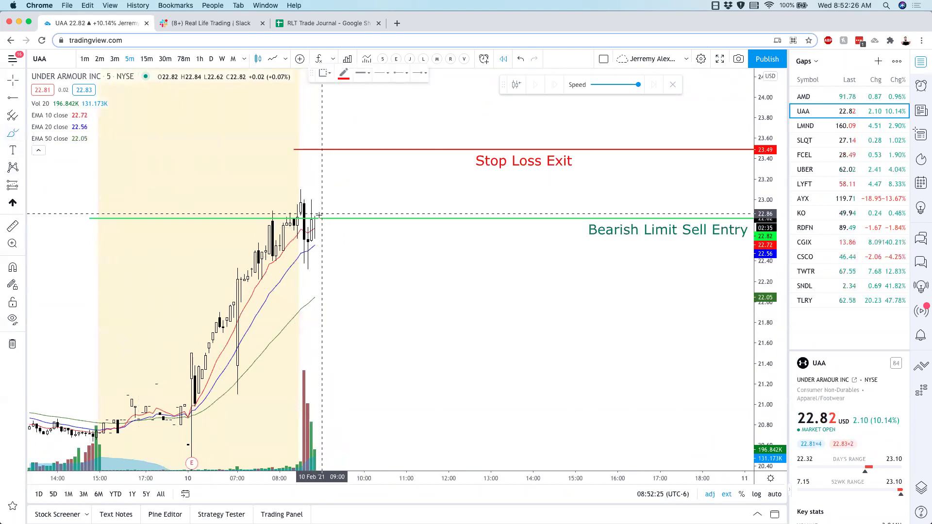
{"action": "mouse_move", "coordinate": [318, 217]}
{"action": "left_mouse_down"}
{"action": "mouse_move", "coordinate": [333, 178]}
{"action": "mouse_move", "coordinate": [367, 237]}
{"action": "left_mouse_up"}
{"action": "left_click", "coordinate": [12, 80]}
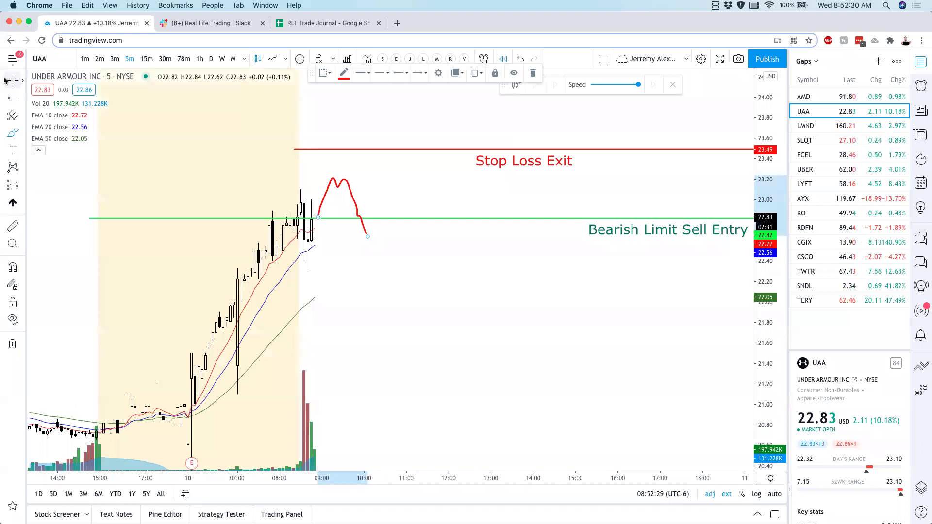
{"action": "left_click", "coordinate": [727, 495]}
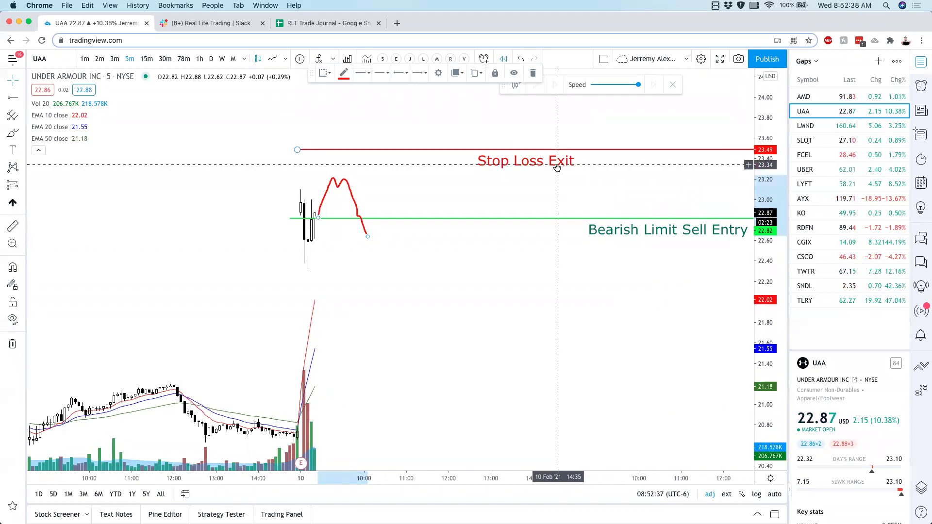
Switch to Slack and enlarge the AMD chart image posted in #officialdaytrades, then close the preview.
{"action": "left_click", "coordinate": [231, 27]}
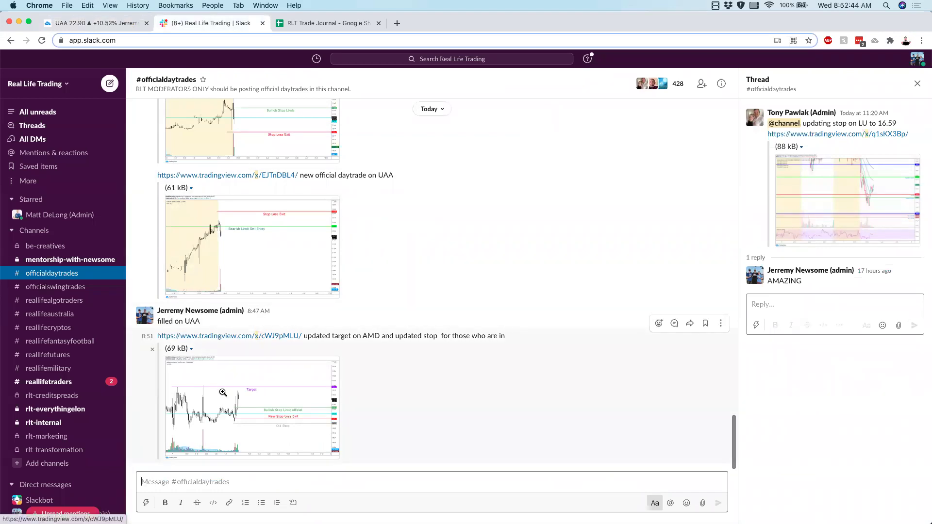
{"action": "left_click", "coordinate": [253, 388]}
{"action": "left_click", "coordinate": [665, 355]}
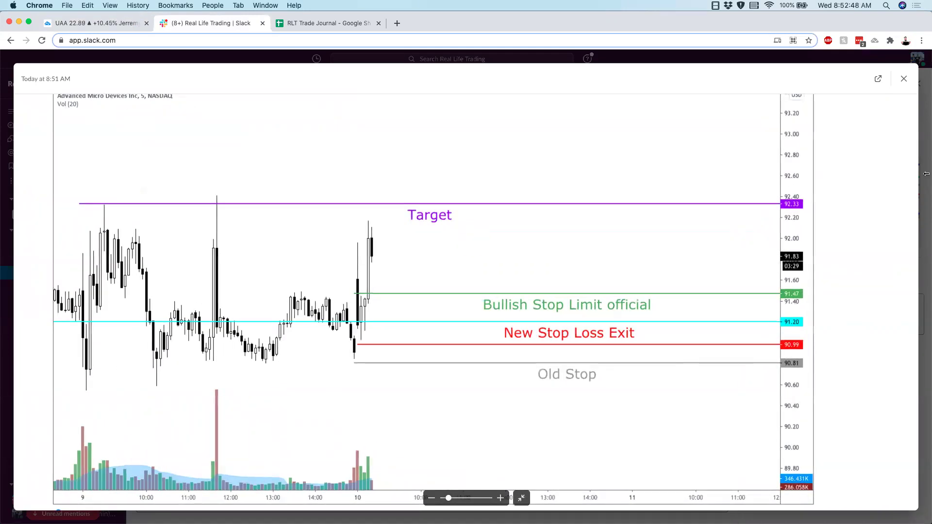
{"action": "left_click", "coordinate": [907, 77]}
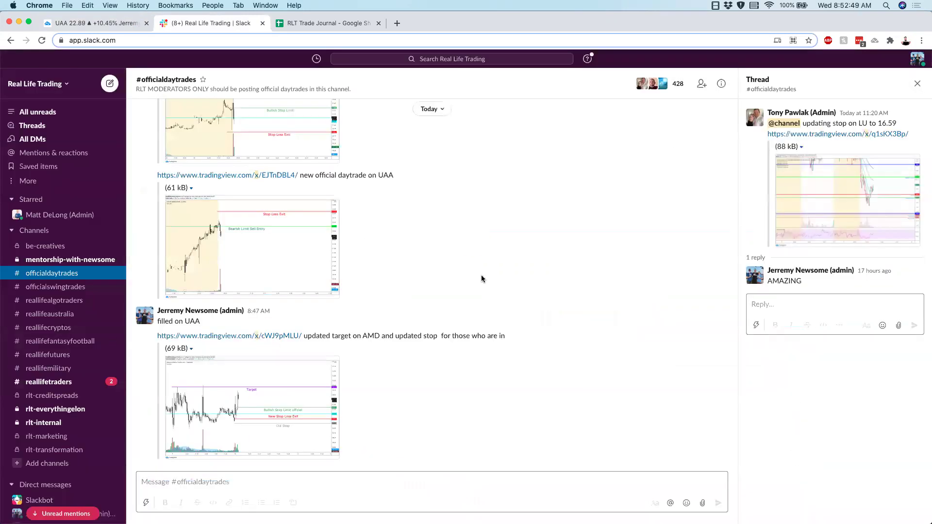
Open the posted AMD chart link in its own tab to view the snapshot, then close that tab.
{"action": "left_click", "coordinate": [283, 336]}
{"action": "left_click", "coordinate": [223, 40]}
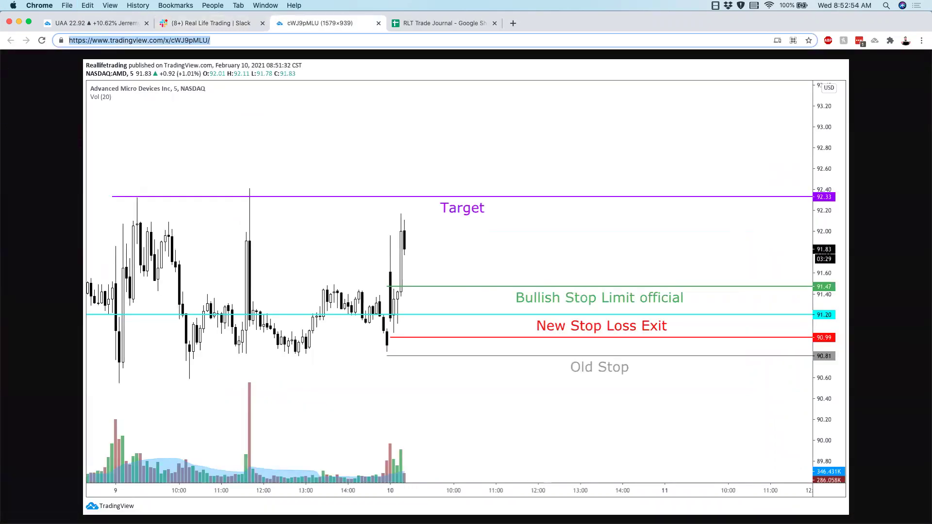
{"action": "left_click", "coordinate": [110, 5]}
{"action": "key", "text": "super+m"}
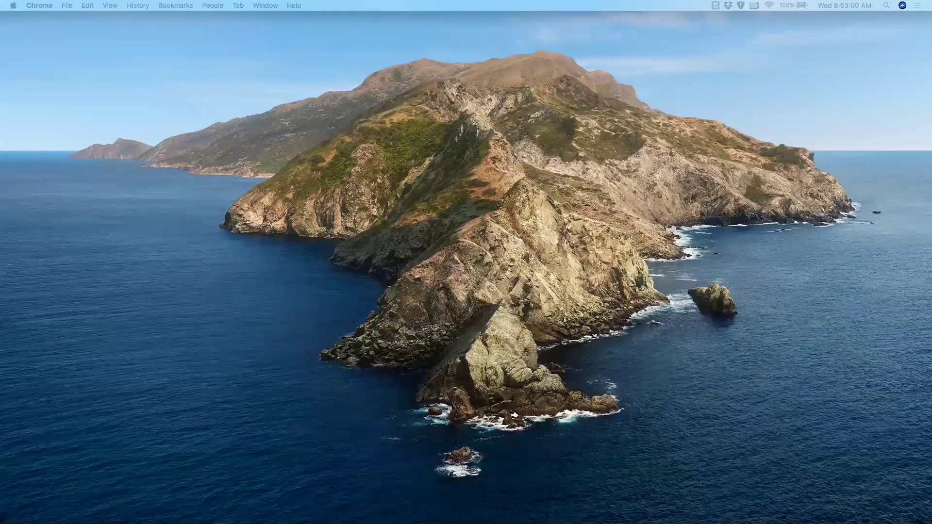
{"action": "key", "text": "super+Tab"}
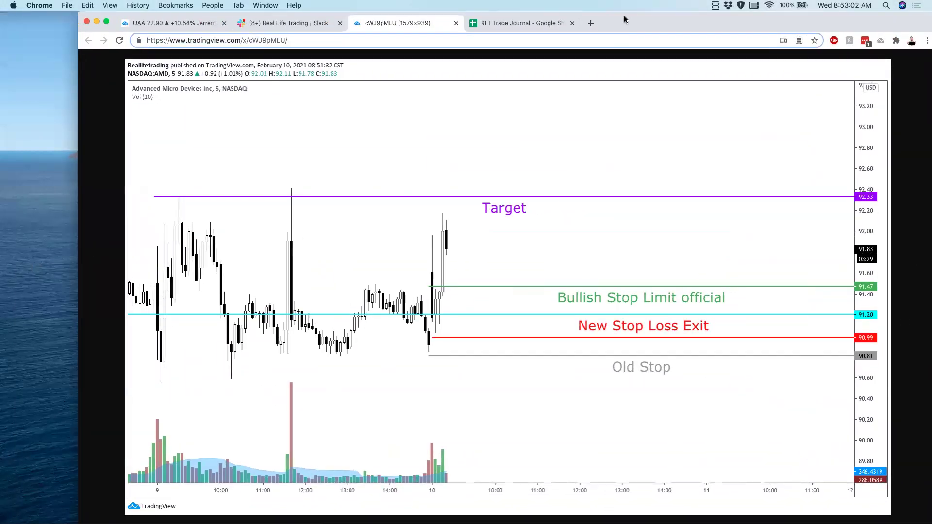
{"action": "double_click", "coordinate": [624, 19]}
{"action": "left_click", "coordinate": [378, 24]}
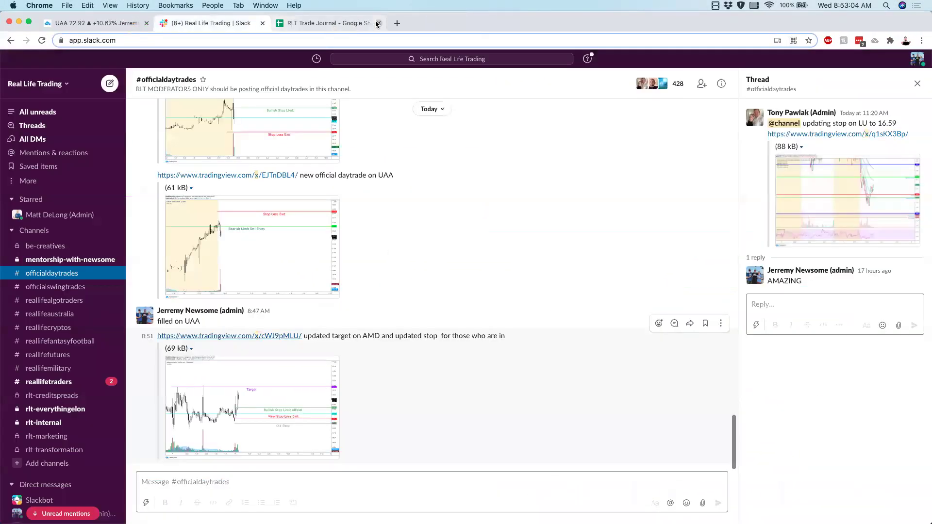
Read the new messages in #reallifetraders and examine AMRS on TradingView's daily chart with automatic price scaling.
{"action": "left_click", "coordinate": [67, 381]}
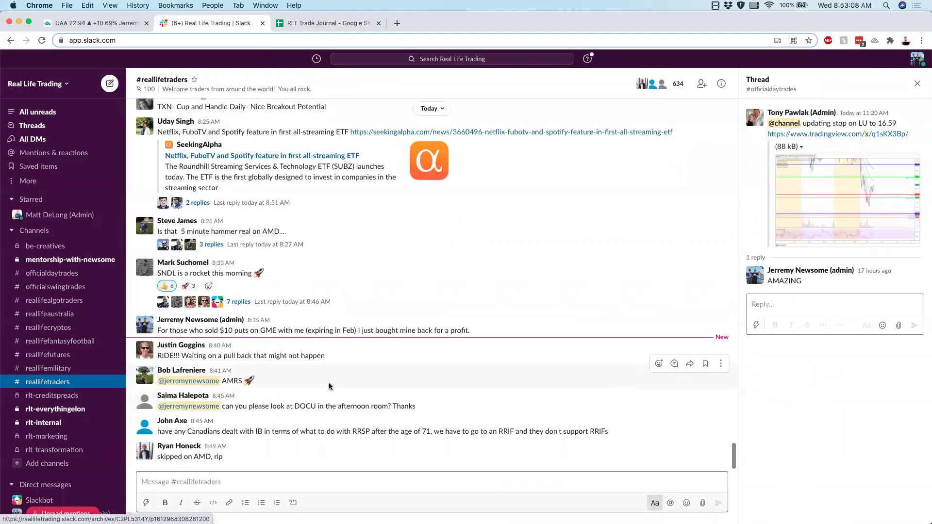
{"action": "left_click", "coordinate": [73, 23]}
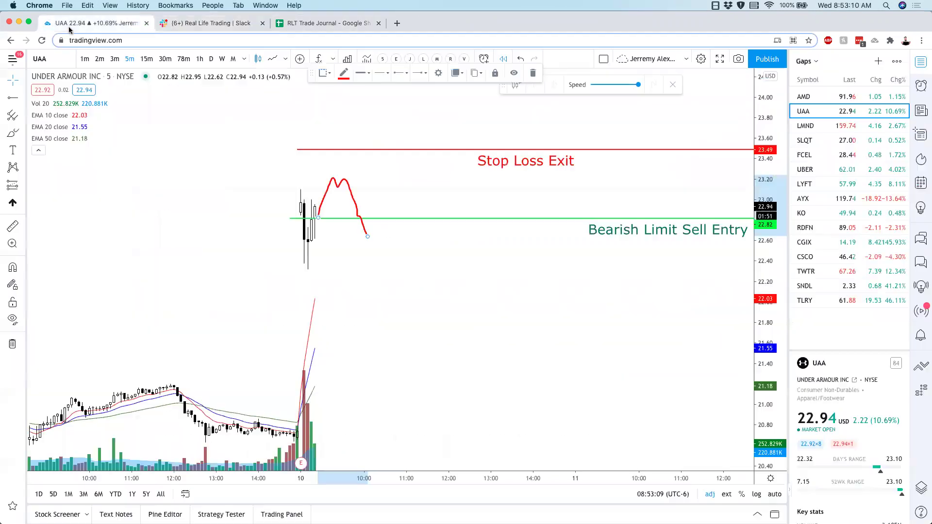
{"action": "left_click", "coordinate": [128, 151]}
{"action": "type", "text": "amrs"}
{"action": "key", "text": "Return"}
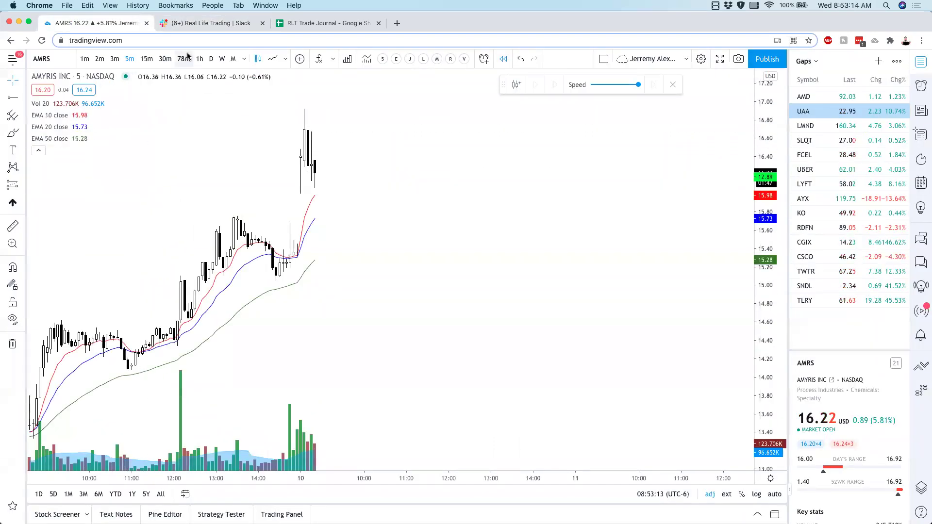
{"action": "left_click", "coordinate": [211, 59]}
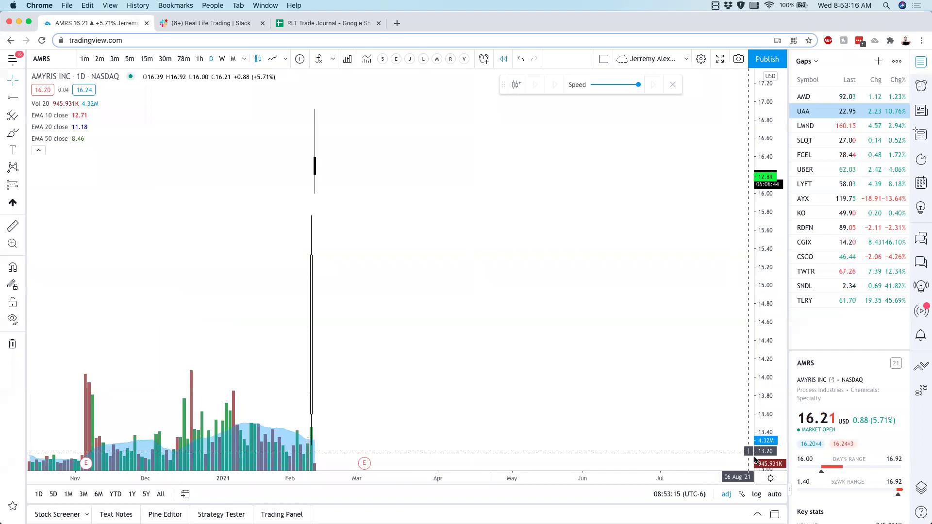
{"action": "left_click", "coordinate": [776, 494]}
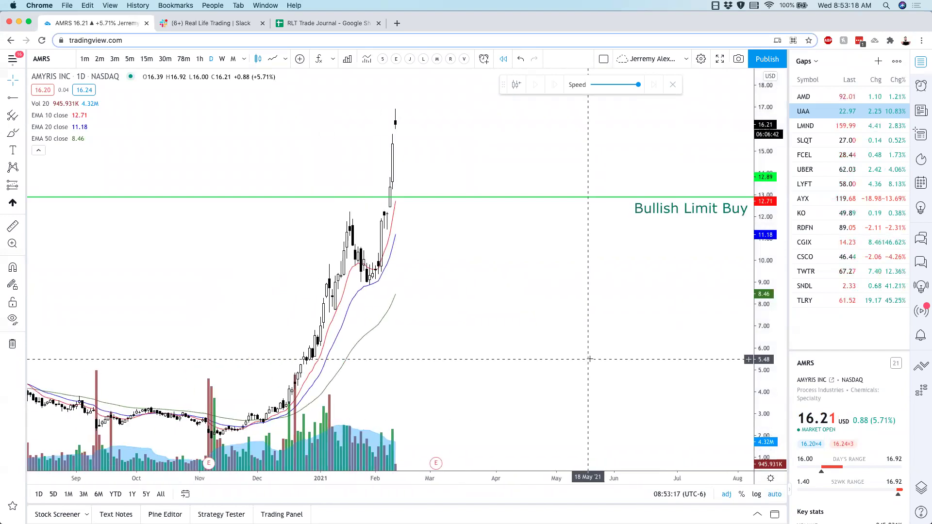
Reply "WOOOOW" and "amazing" in the thread of the AMRS message in Slack's #reallifetraders.
{"action": "left_click", "coordinate": [212, 22]}
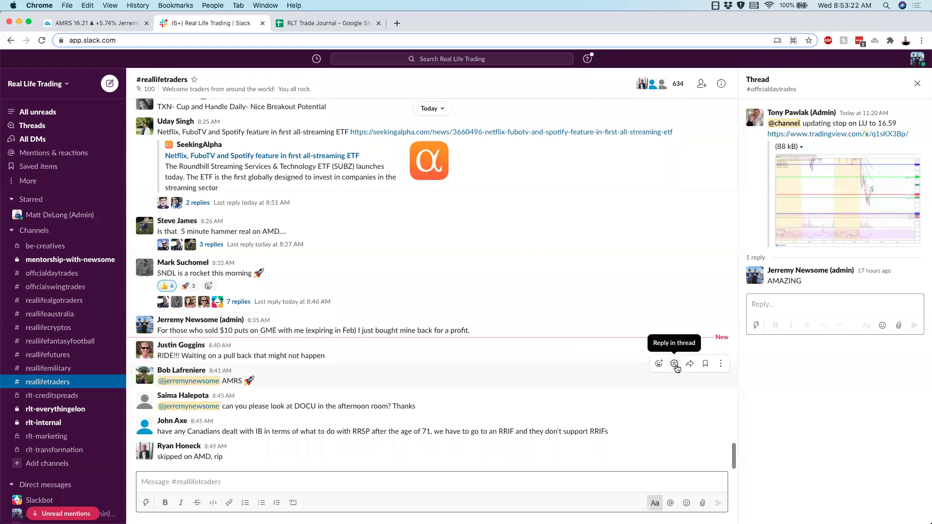
{"action": "left_click", "coordinate": [675, 365]}
{"action": "type", "text": "WOOOO"}
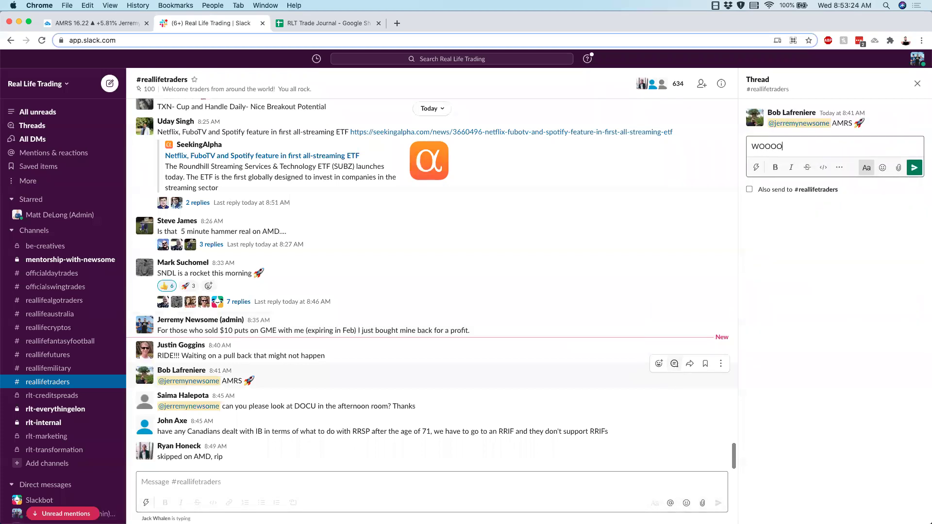
{"action": "type", "text": "W"}
{"action": "key", "text": "Return"}
{"action": "type", "text": "amazing"}
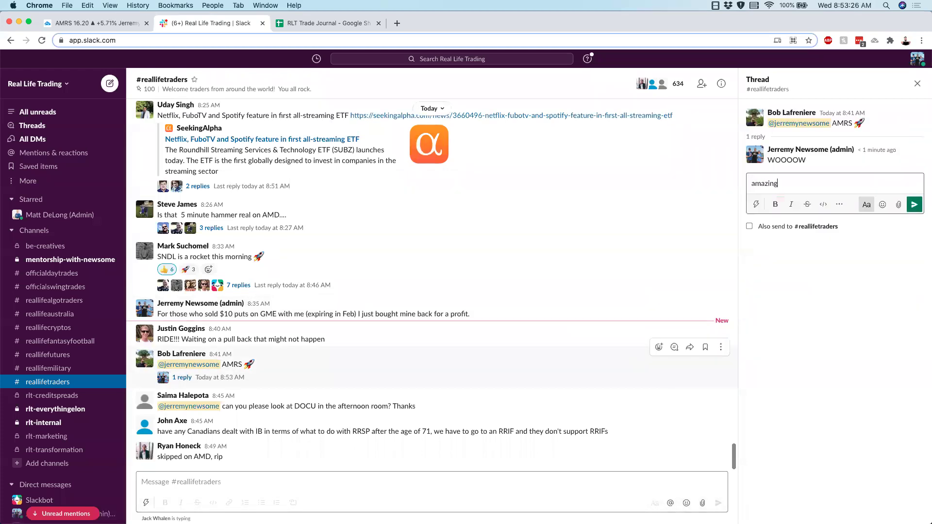
{"action": "key", "text": "Return"}
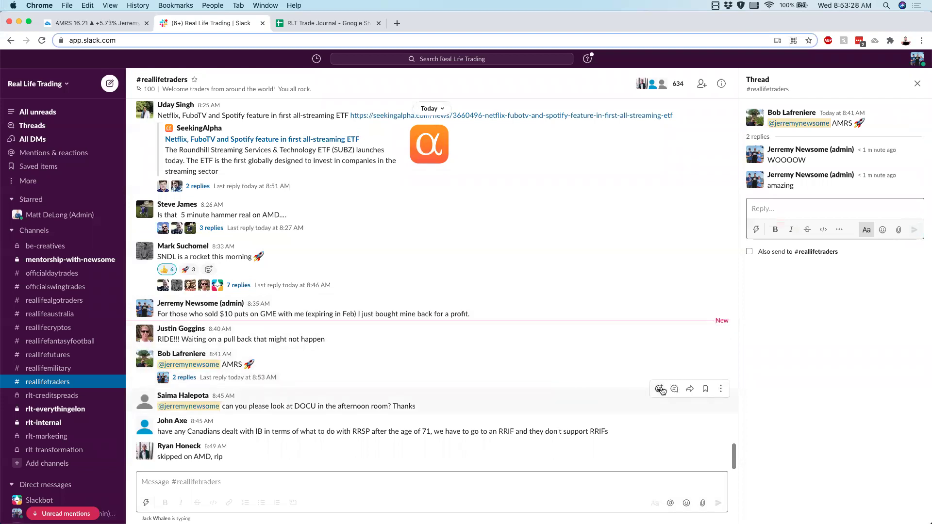
Reply "sure!" in the thread of the message asking for a look at DOCU in the afternoon room.
{"action": "left_click", "coordinate": [675, 389]}
{"action": "type", "text": "sure!"}
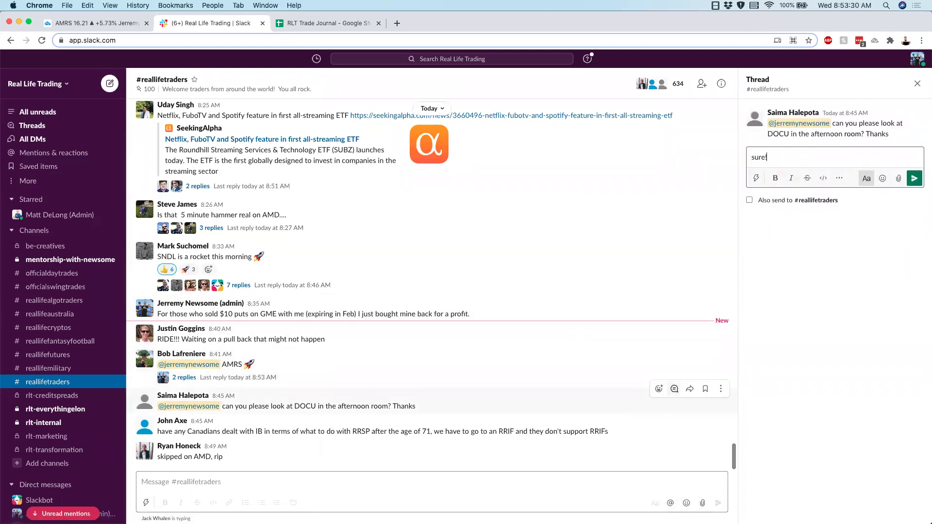
{"action": "key", "text": "Return"}
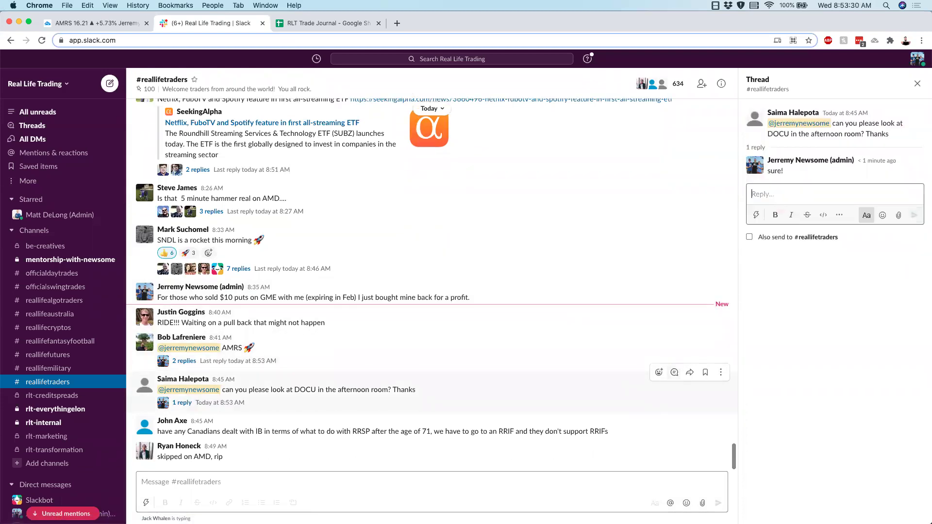
Switch TradingView to the Winsday watchlist and examine DOCU's daily chart.
{"action": "left_click", "coordinate": [73, 25]}
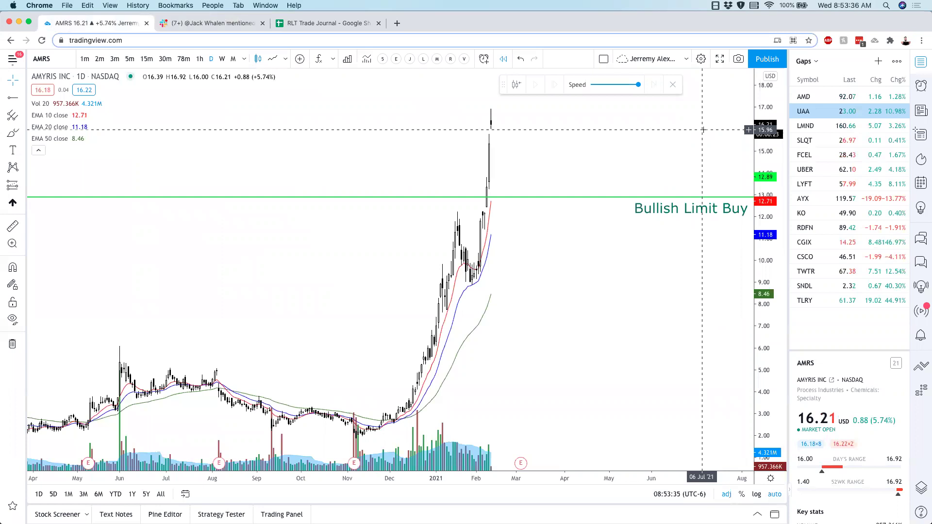
{"action": "left_click", "coordinate": [817, 61]}
{"action": "left_click", "coordinate": [826, 312]}
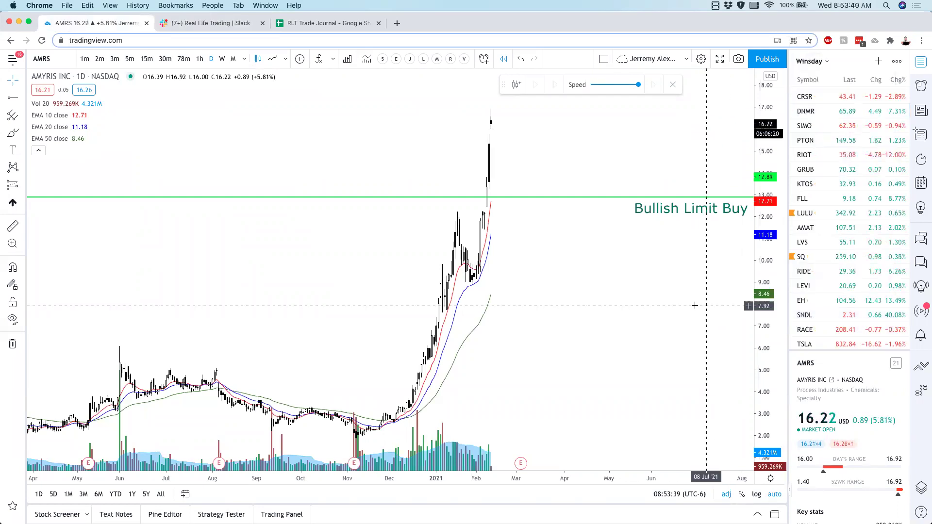
{"action": "type", "text": "DO"}
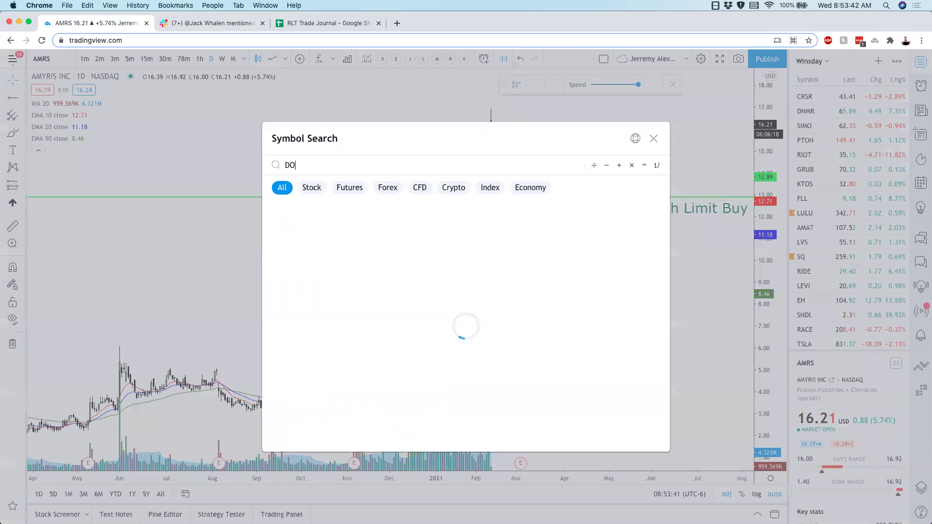
{"action": "type", "text": "CU"}
{"action": "key", "text": "Return"}
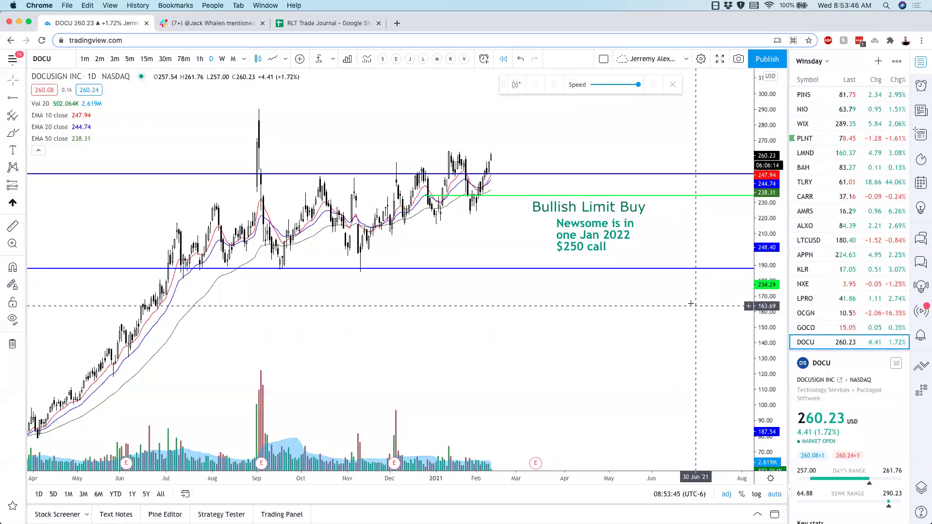
Examine the daily charts of ENPH and ADYEY.
{"action": "type", "text": "ENPH"}
{"action": "key", "text": "Return"}
{"action": "scroll", "coordinate": [377, 228], "scroll_direction": "up", "scroll_amount": 2}
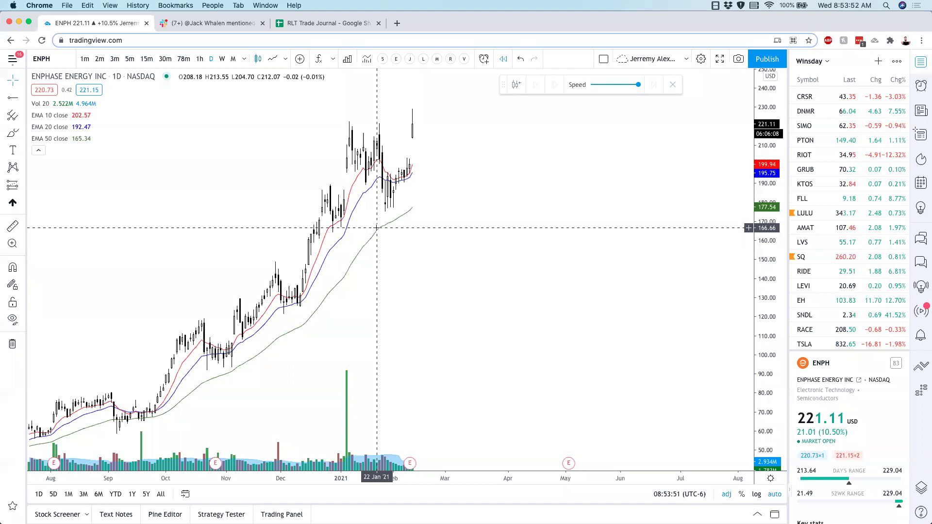
{"action": "type", "text": "ADYEY"}
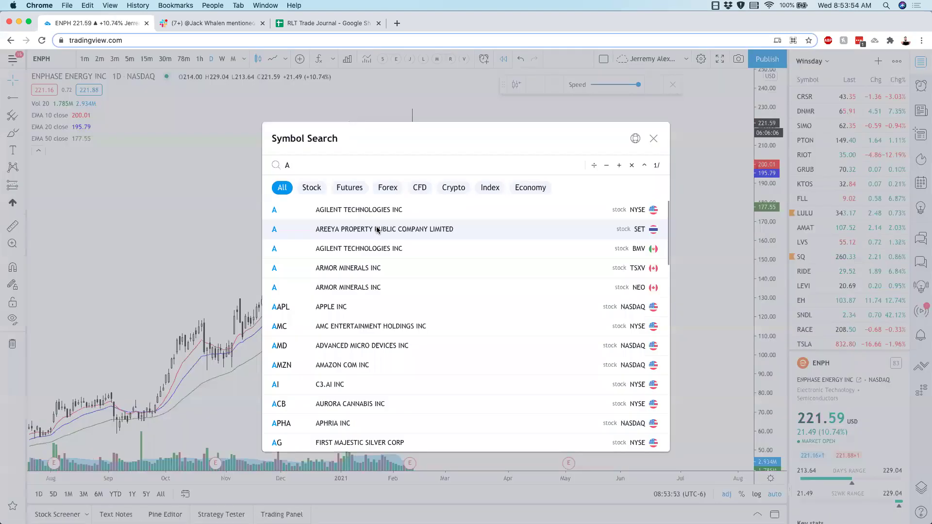
{"action": "key", "text": "Return"}
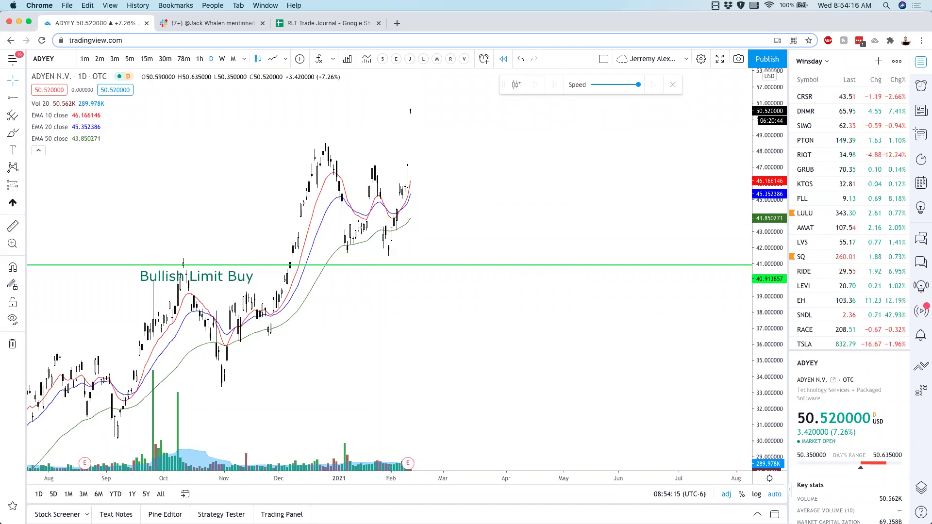
{"action": "left_click", "coordinate": [502, 210]}
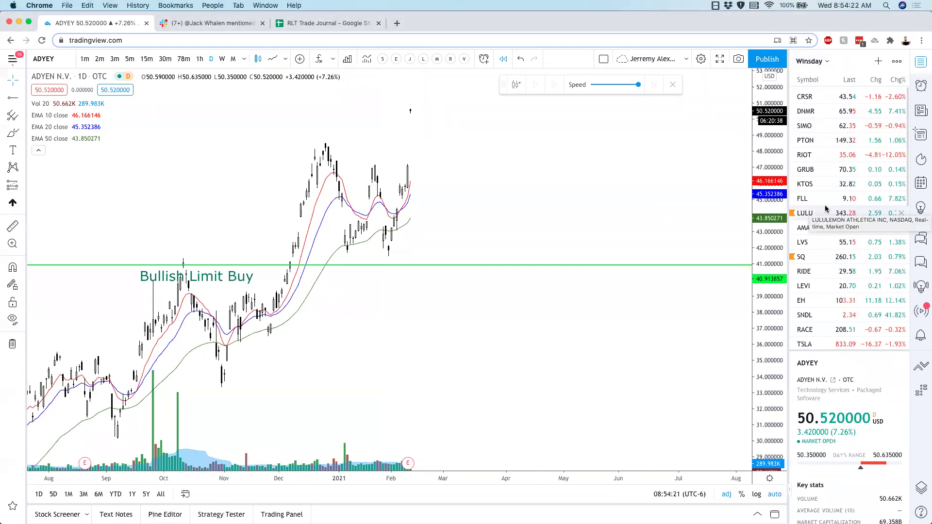
Switch to the Gaps watchlist and examine AMD's 5-minute chart around the target, entry and stop levels.
{"action": "left_click", "coordinate": [810, 61]}
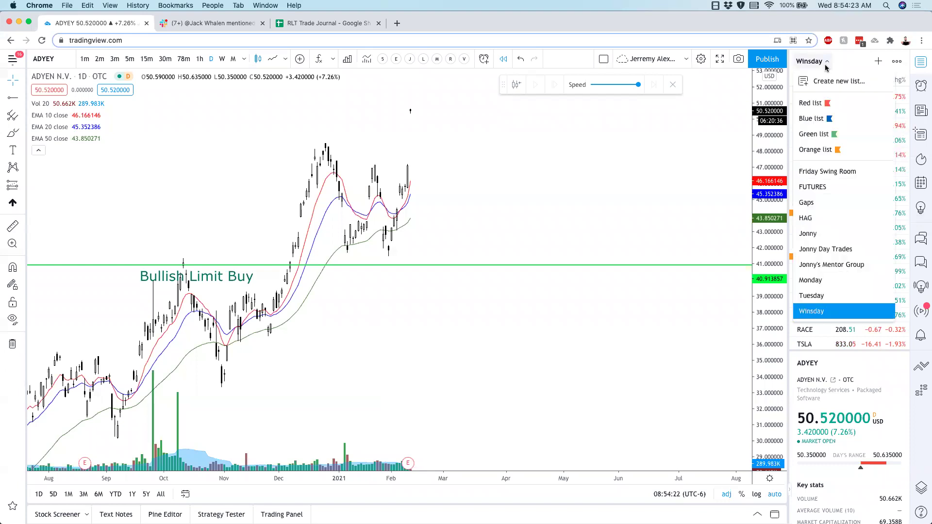
{"action": "left_click", "coordinate": [833, 204]}
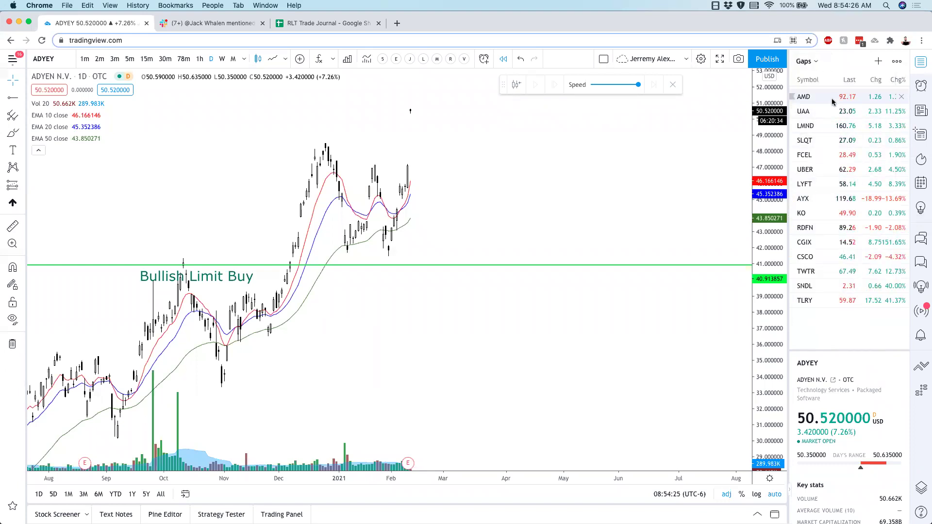
{"action": "left_click", "coordinate": [832, 101]}
{"action": "left_click", "coordinate": [130, 58]}
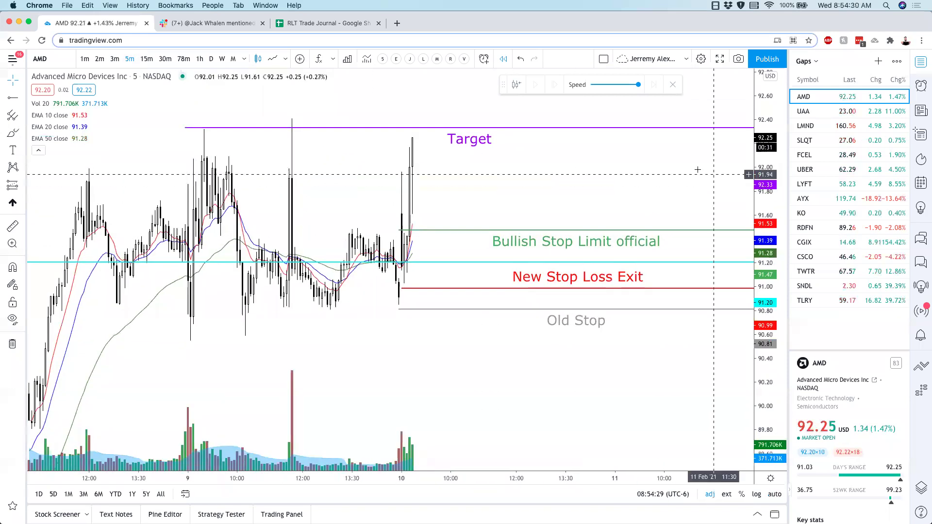
{"action": "left_click_drag", "start_coordinate": [697, 169], "coordinate": [613, 222]}
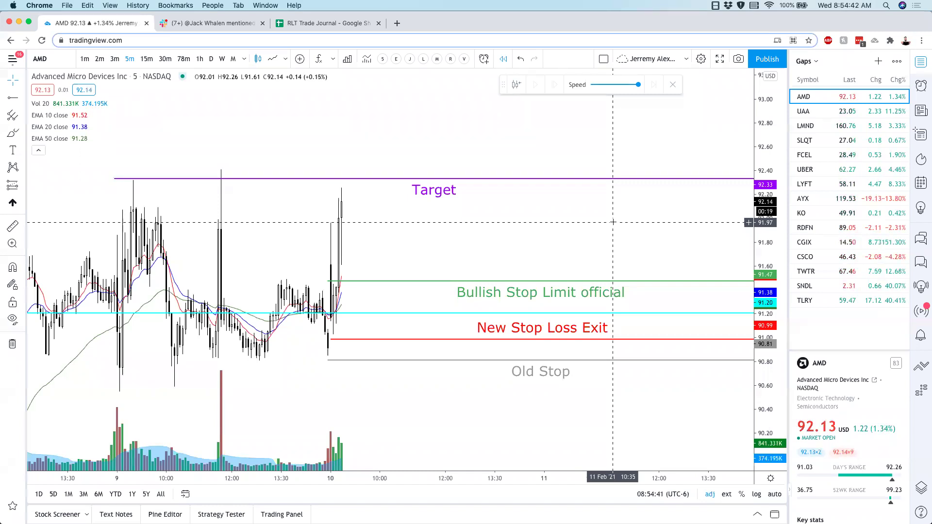
{"action": "scroll", "coordinate": [569, 221], "scroll_direction": "down", "scroll_amount": 1}
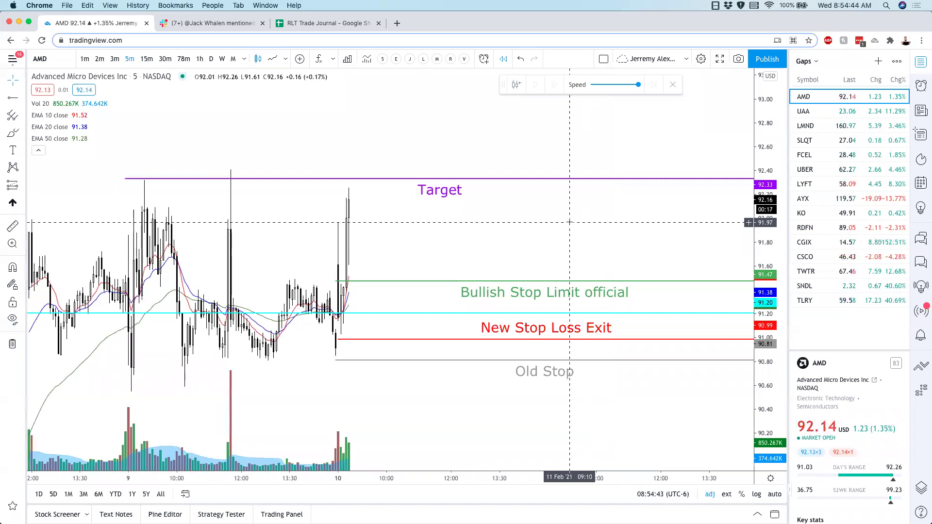
{"action": "scroll", "coordinate": [570, 222], "scroll_direction": "up", "scroll_amount": 2}
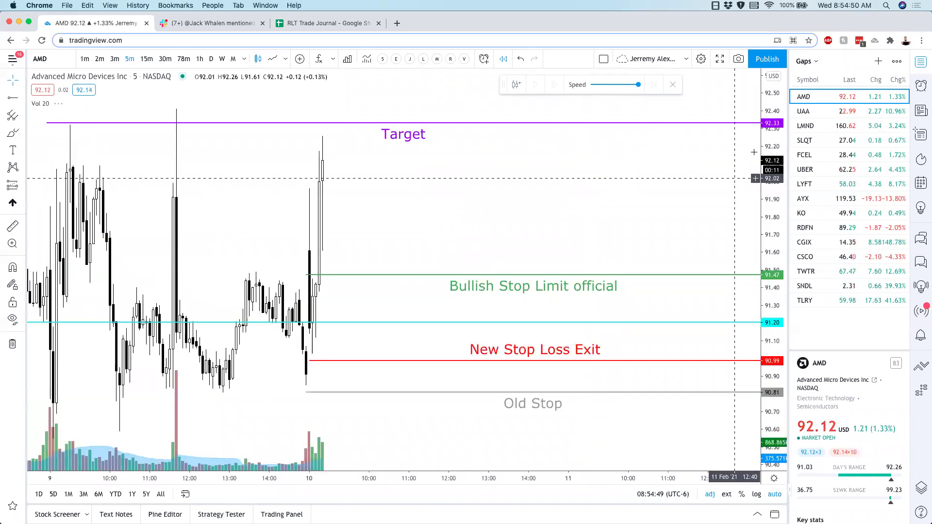
Examine UAA's 5-minute chart with extended trading hours shown.
{"action": "left_click", "coordinate": [803, 111]}
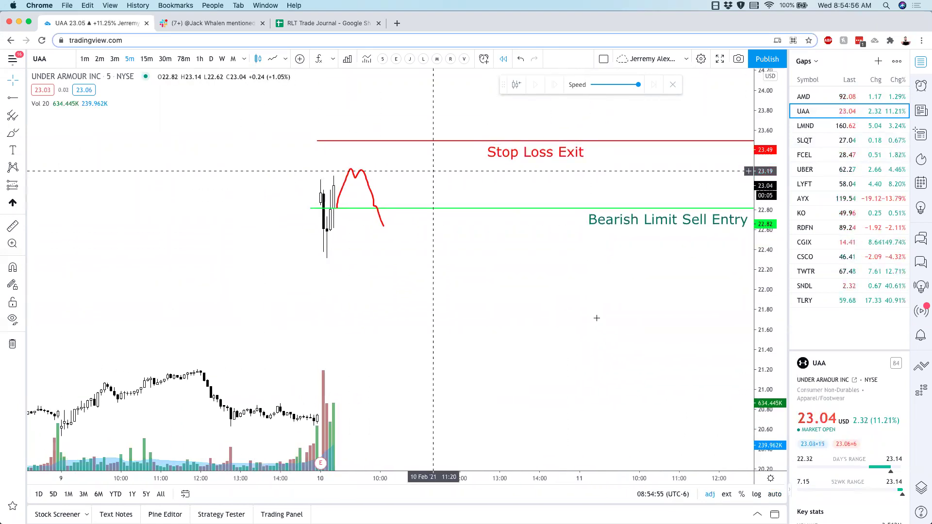
{"action": "left_click", "coordinate": [727, 494]}
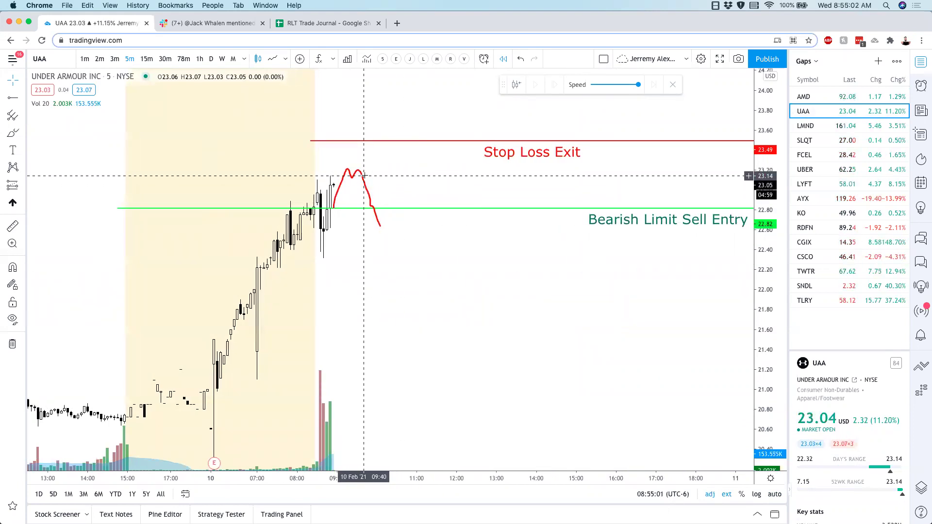
Look up CGC and examine its weekly and daily charts.
{"action": "type", "text": "CGC"}
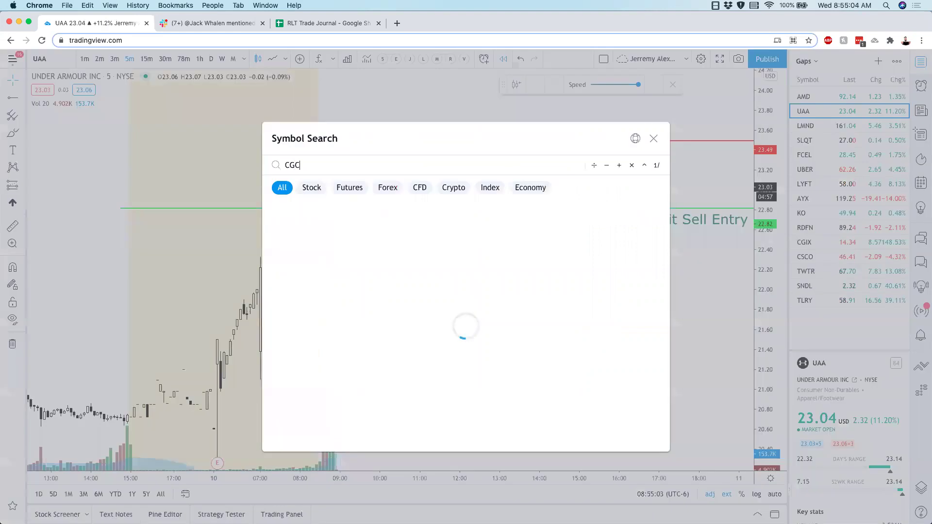
{"action": "key", "text": "Return"}
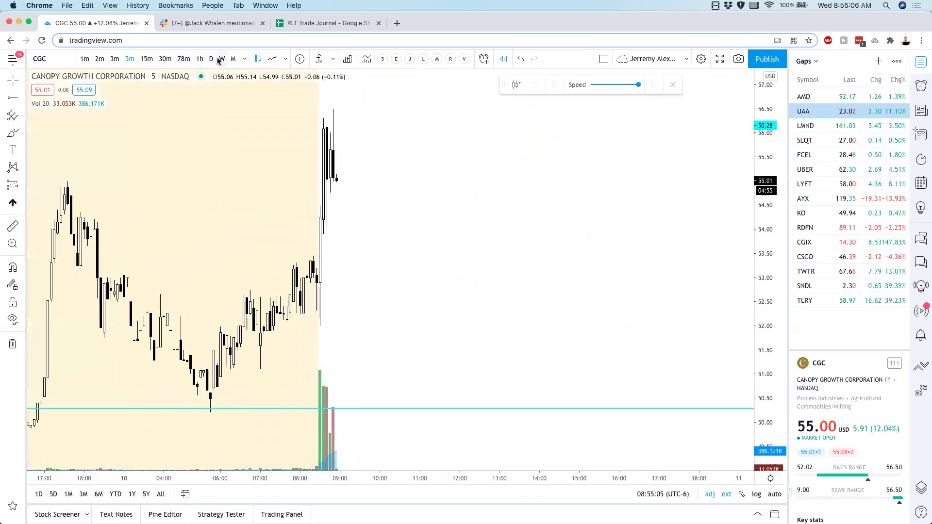
{"action": "left_click", "coordinate": [219, 59]}
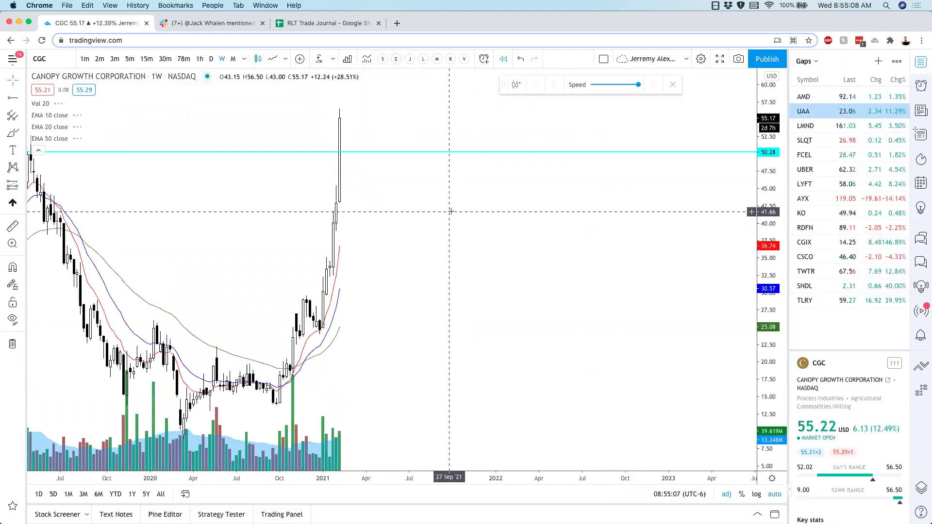
{"action": "left_click", "coordinate": [210, 59]}
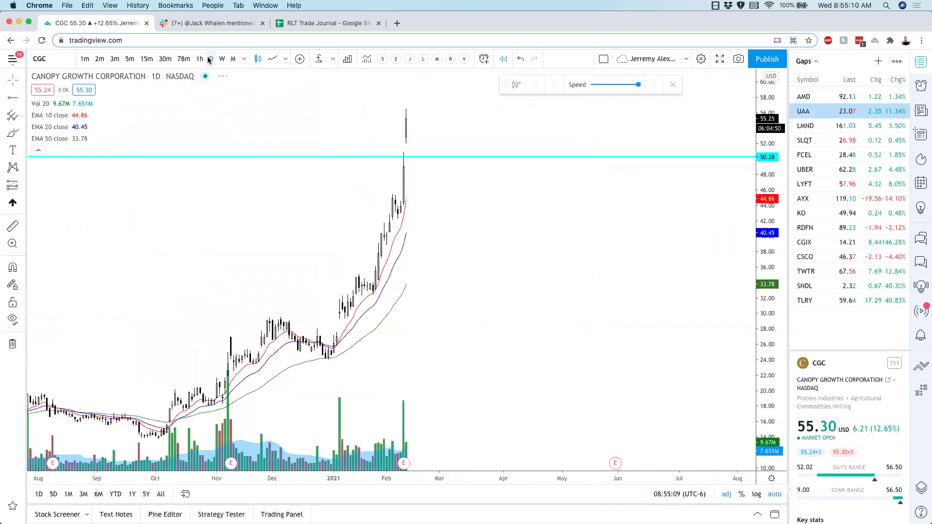
{"action": "scroll", "coordinate": [216, 109], "scroll_direction": "up", "scroll_amount": 2}
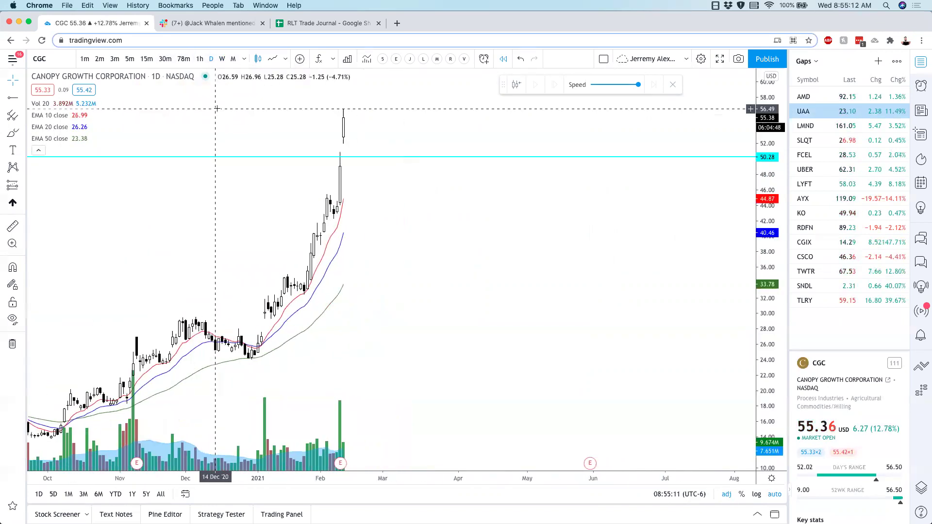
{"action": "scroll", "coordinate": [216, 108], "scroll_direction": "down", "scroll_amount": 1}
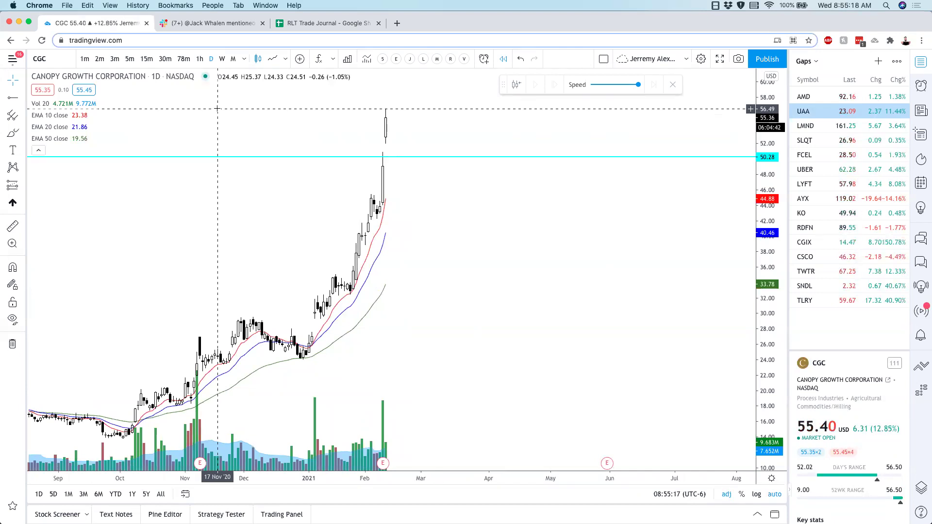
Look up APHA and examine its daily and monthly charts.
{"action": "type", "text": "APH"}
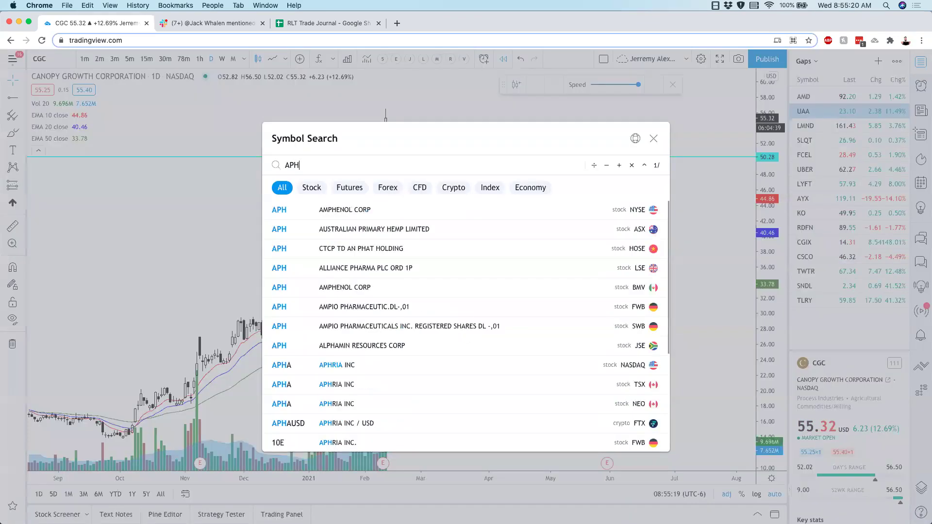
{"action": "key", "text": "Return"}
{"action": "type", "text": "AP"}
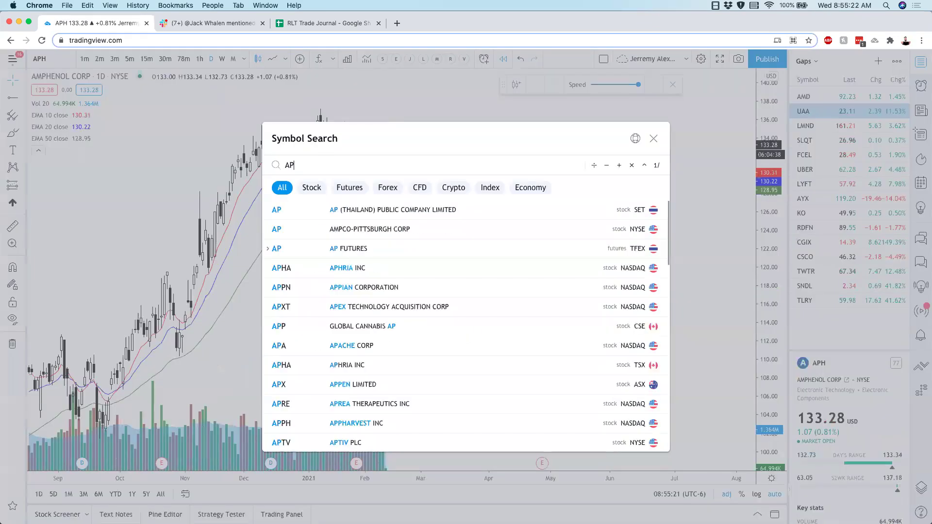
{"action": "type", "text": "HS"}
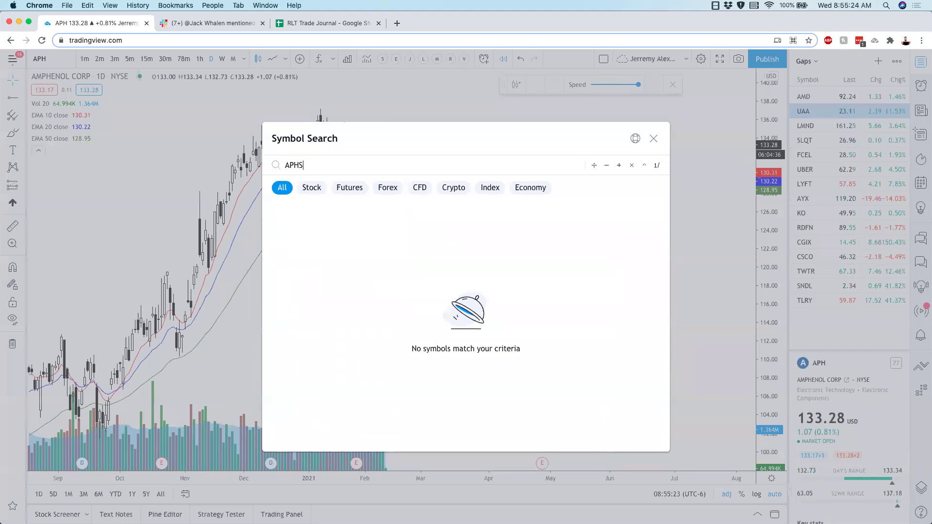
{"action": "type", "text": "A"}
{"action": "key", "text": "Return"}
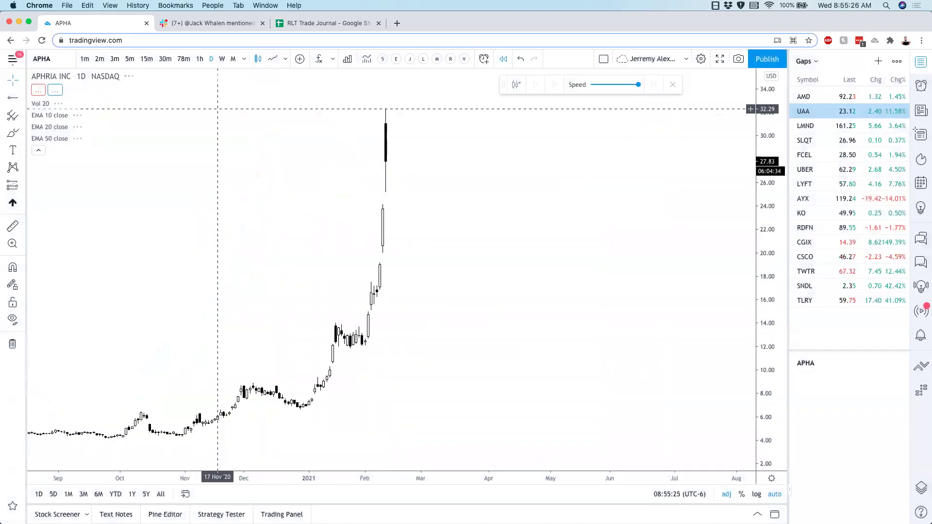
{"action": "scroll", "coordinate": [443, 186], "scroll_direction": "down", "scroll_amount": 2}
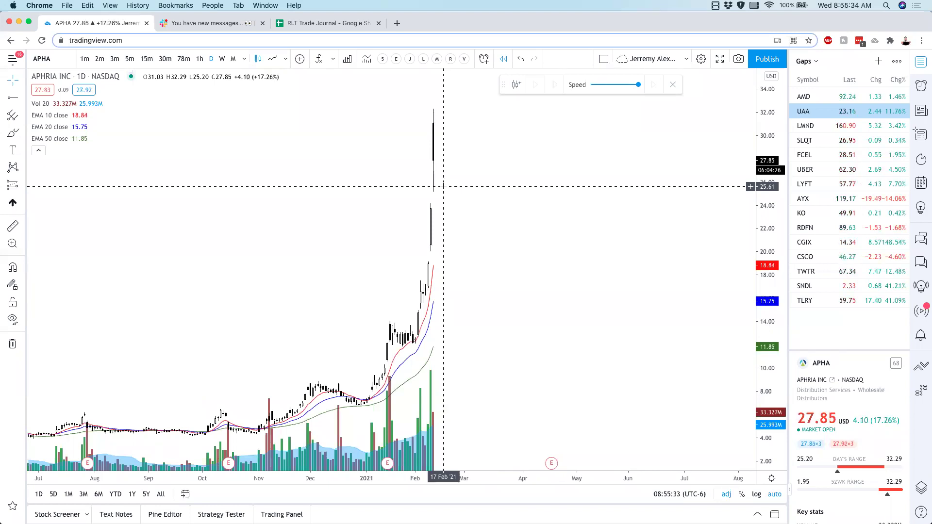
{"action": "left_click", "coordinate": [233, 59]}
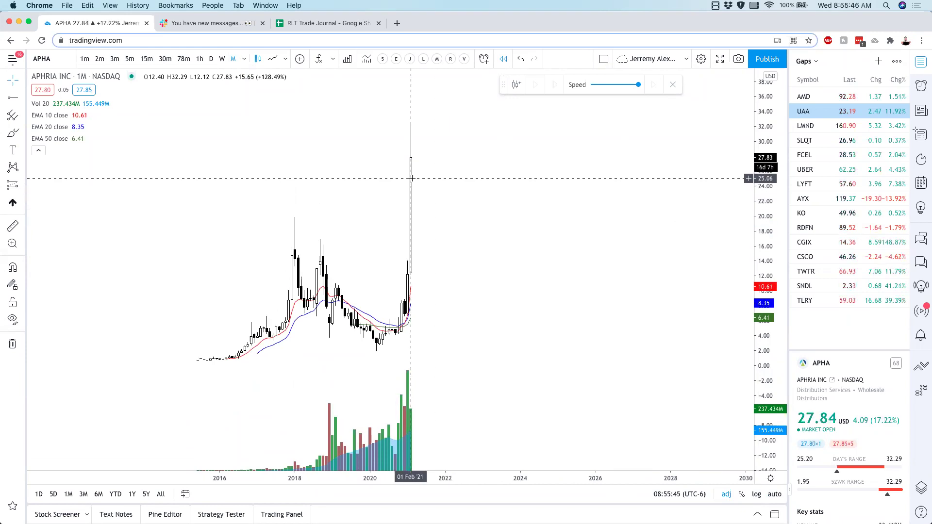
Look up TLRY and examine its monthly and daily charts, applying the indicator template with the 50 and 105 EMAs.
{"action": "type", "text": "TLRY"}
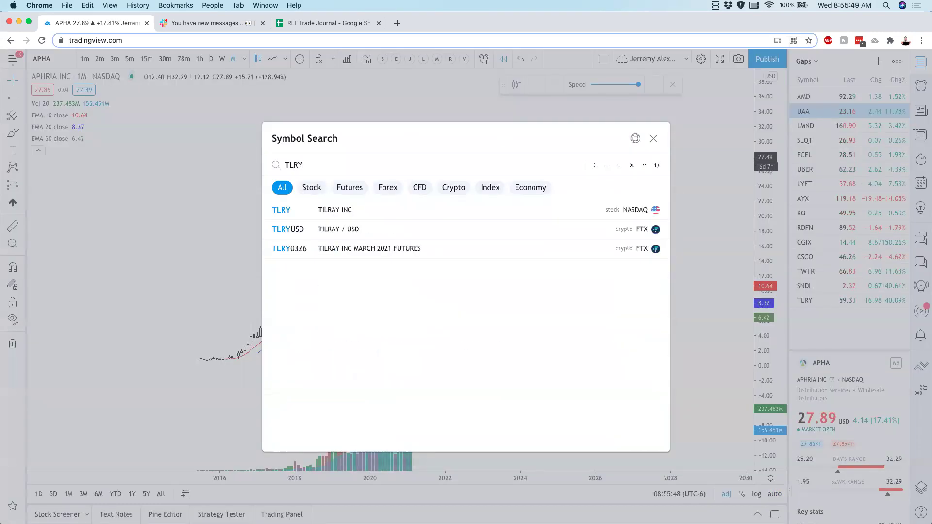
{"action": "key", "text": "Return"}
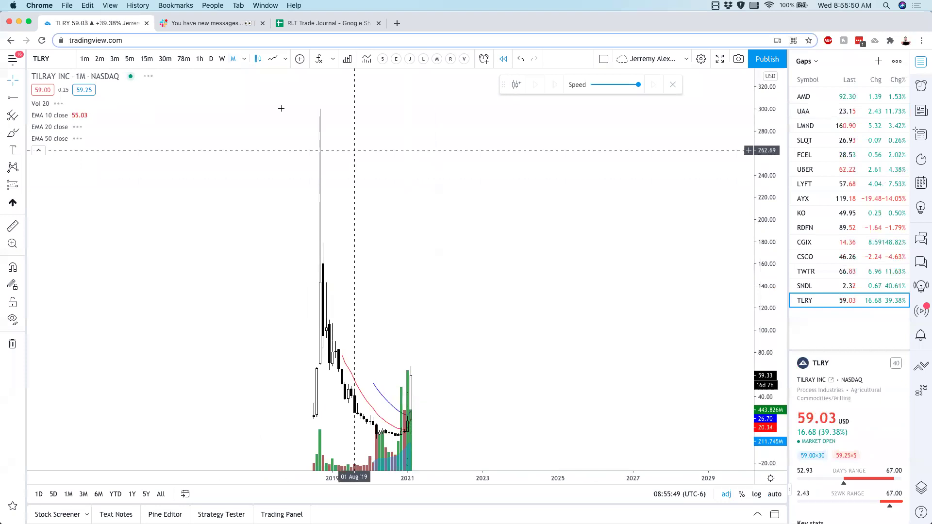
{"action": "left_click", "coordinate": [210, 59]}
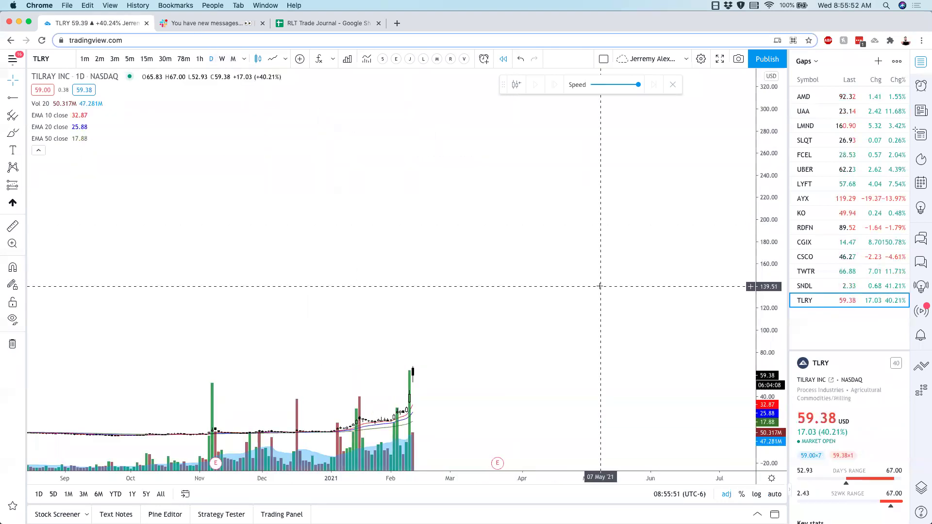
{"action": "left_click", "coordinate": [387, 59]}
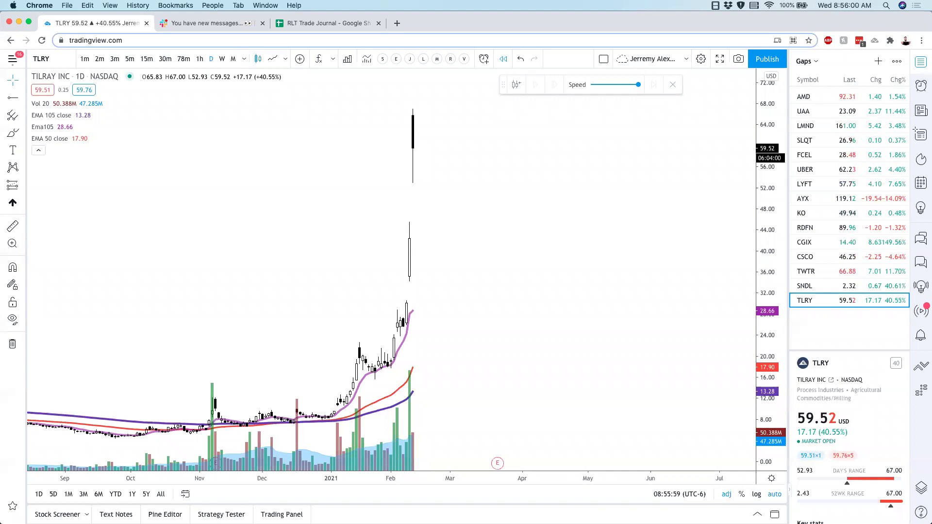
Check AMD's price against the target line on the 3-minute chart.
{"action": "left_click", "coordinate": [804, 97]}
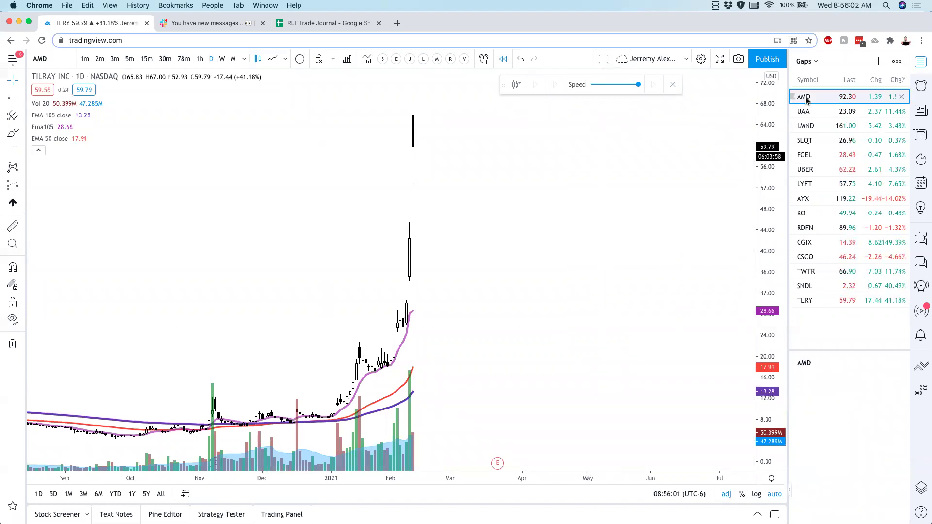
{"action": "left_click", "coordinate": [114, 59]}
{"action": "left_click_drag", "start_coordinate": [760, 160], "coordinate": [733, 336]}
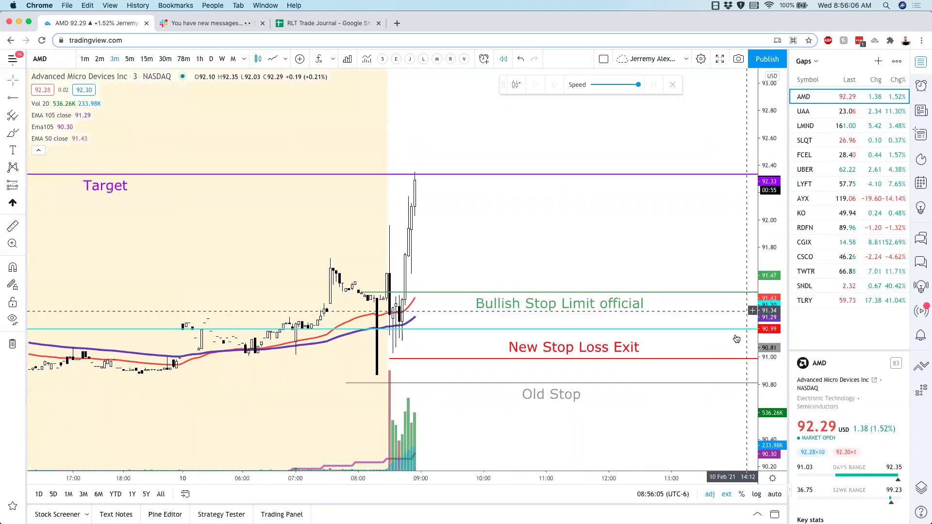
{"action": "left_click_drag", "start_coordinate": [606, 248], "coordinate": [508, 239]}
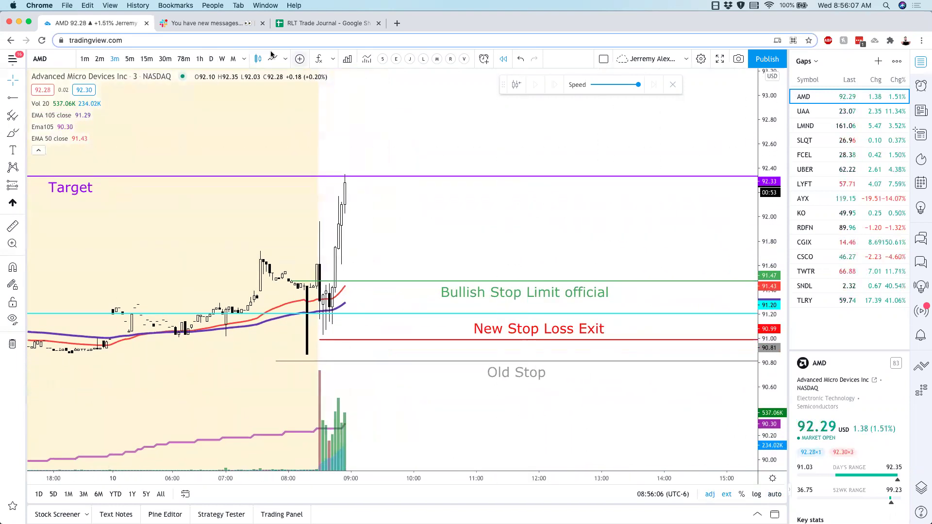
Post "TARGET HIT ON AMD!!! Well done" in Slack's #officialdaytrades, followed by a mention of the credited member and "!!".
{"action": "left_click", "coordinate": [209, 23]}
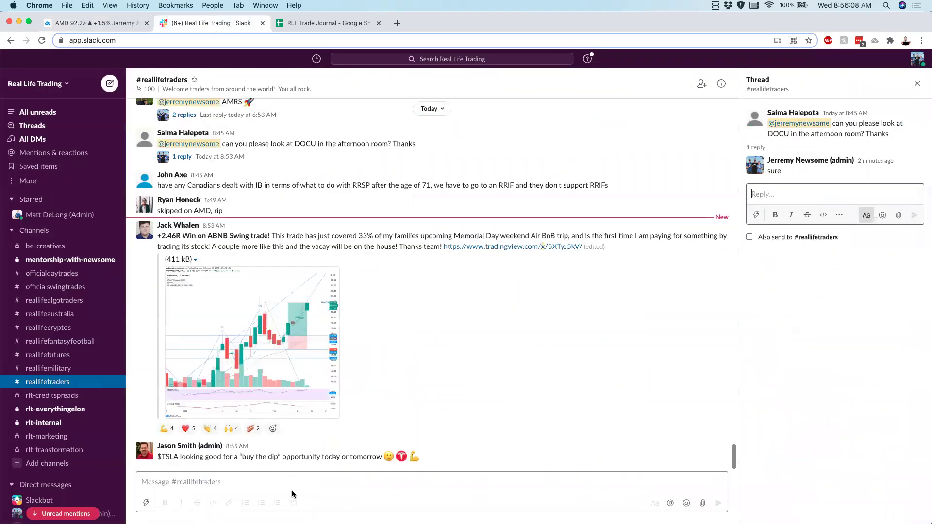
{"action": "left_click", "coordinate": [59, 273]}
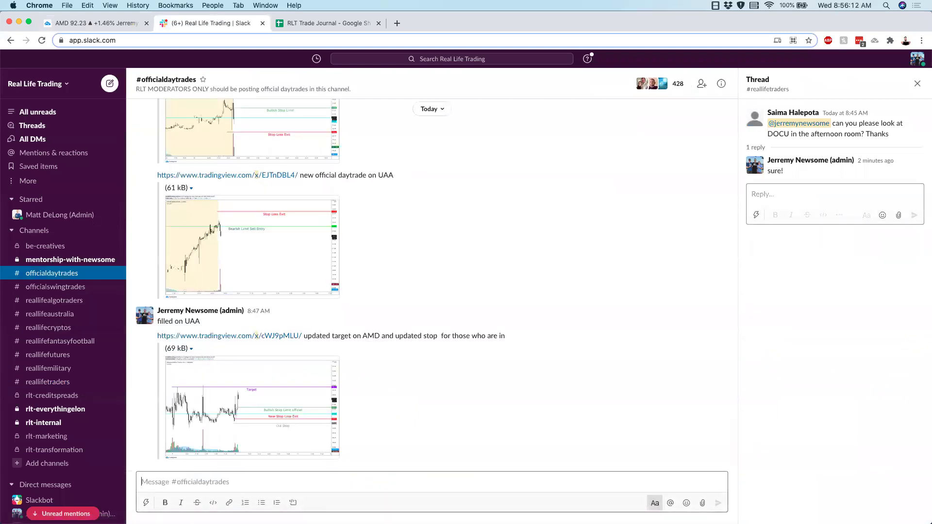
{"action": "type", "text": "TARGET HIT ON AMD!!!"}
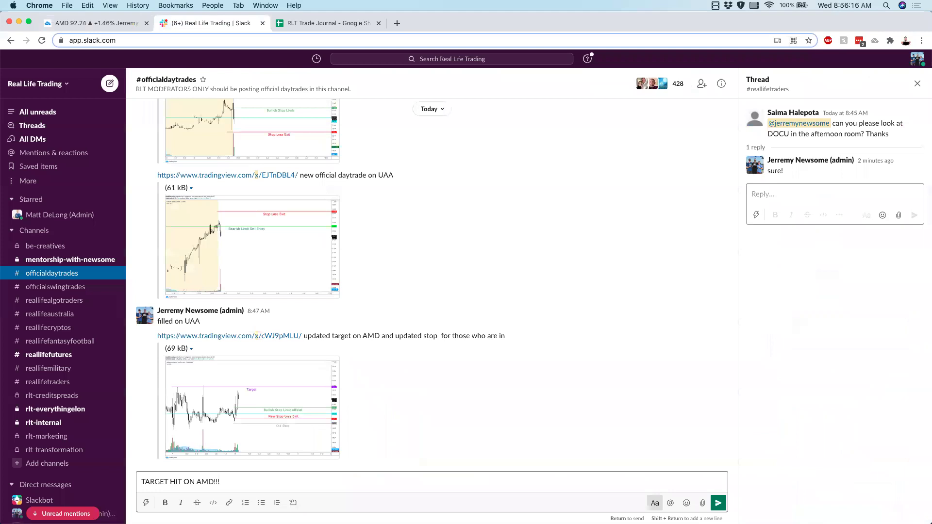
{"action": "type", "text": " Well done @hex"}
{"action": "key", "text": "Return"}
{"action": "type", "text": "!!"}
{"action": "key", "text": "Return"}
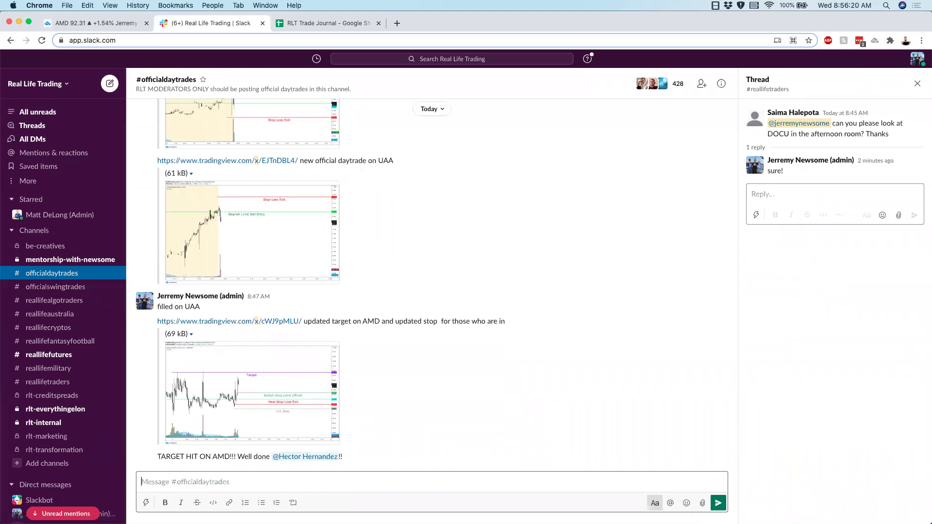
Post "and", a mention of the second credited member and "!!!" in #officialdaytrades, and invite that member to the channel.
{"action": "type", "text": "and "}
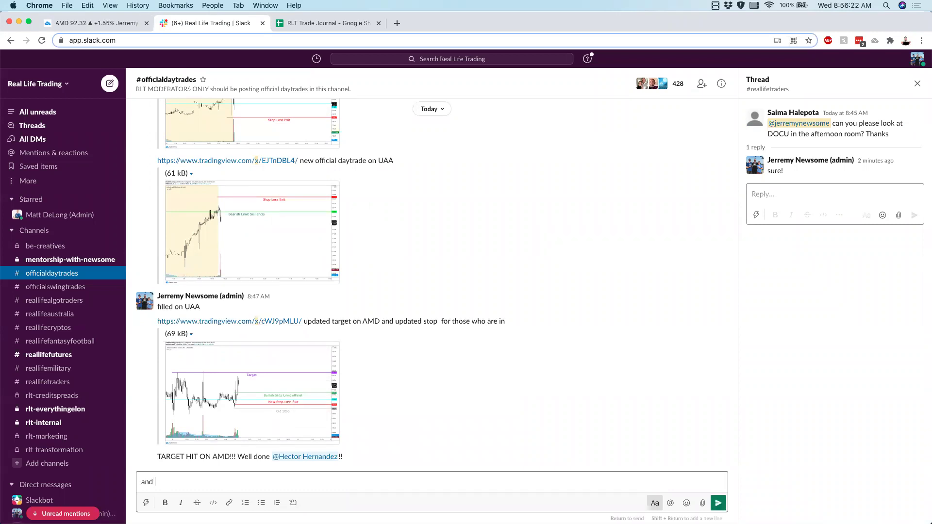
{"action": "type", "text": "@marli"}
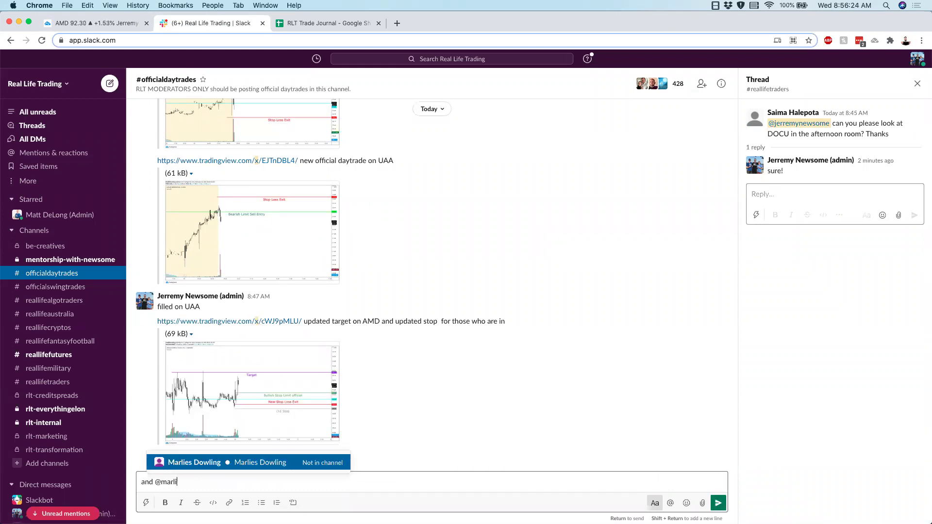
{"action": "key", "text": "Return"}
{"action": "type", "text": "!!!"}
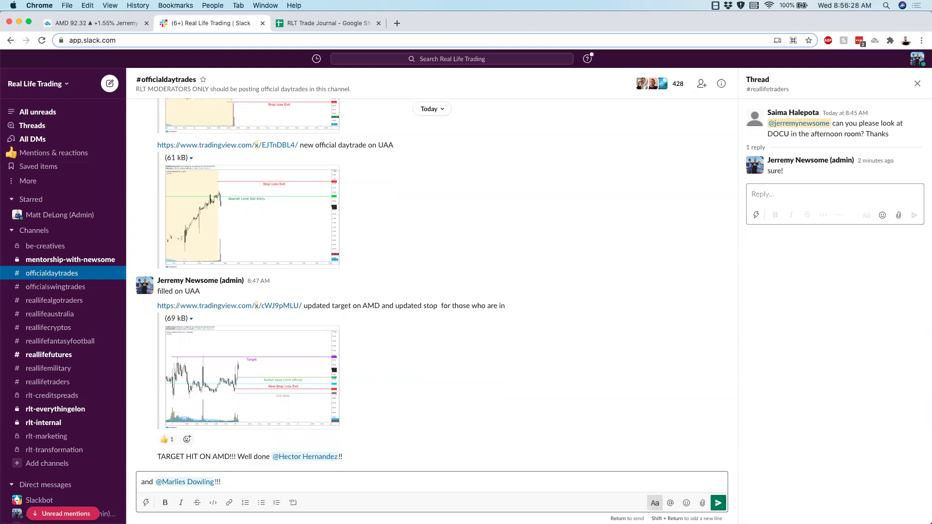
{"action": "key", "text": "Return"}
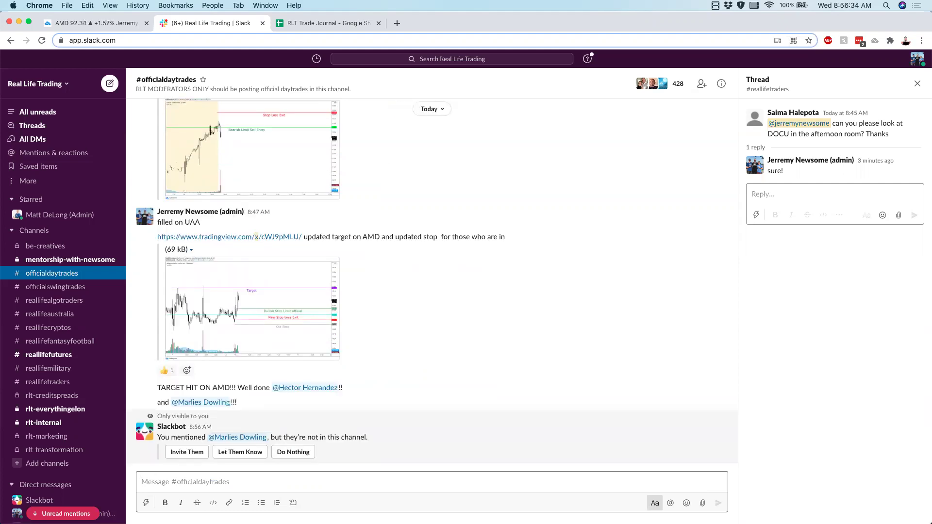
{"action": "left_click", "coordinate": [186, 451]}
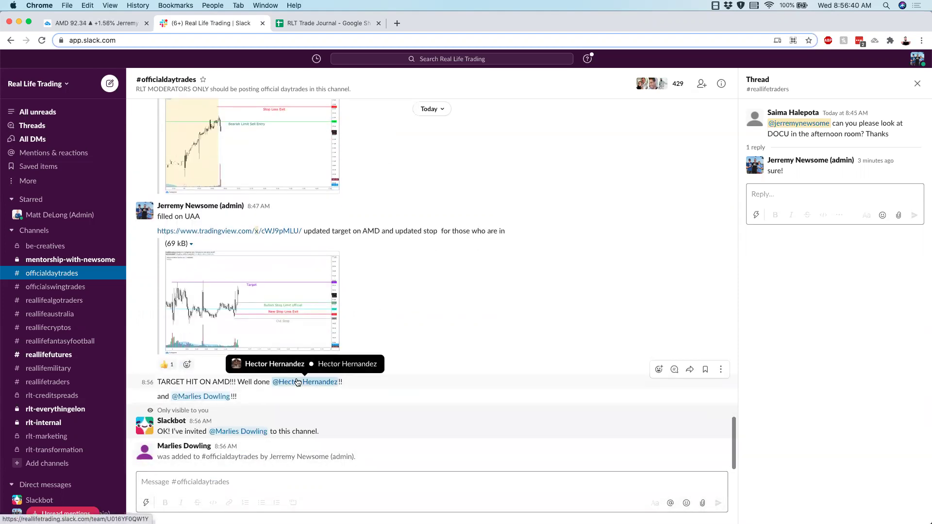
Record AMD's first exit in the RLT Trade Journal at 92.33 for 606 shares.
{"action": "left_click", "coordinate": [93, 23]}
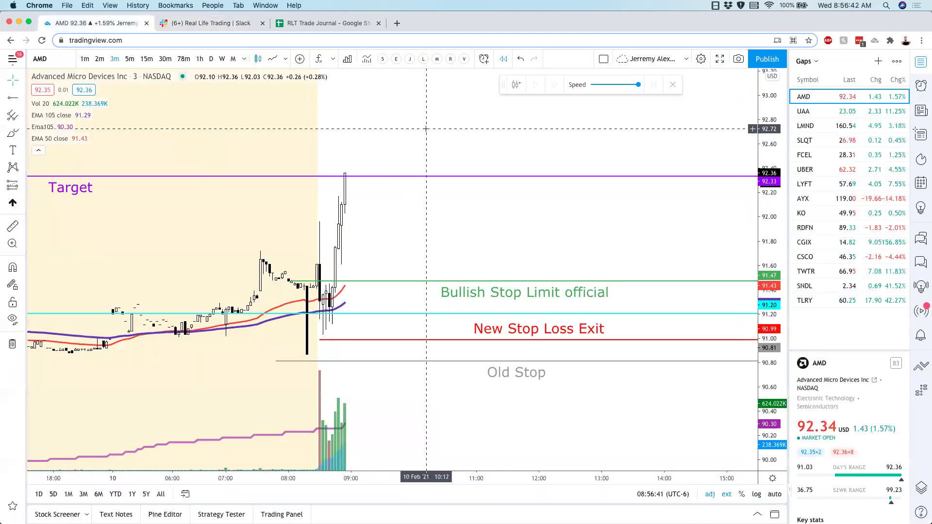
{"action": "scroll", "coordinate": [398, 138], "scroll_direction": "up", "scroll_amount": 1}
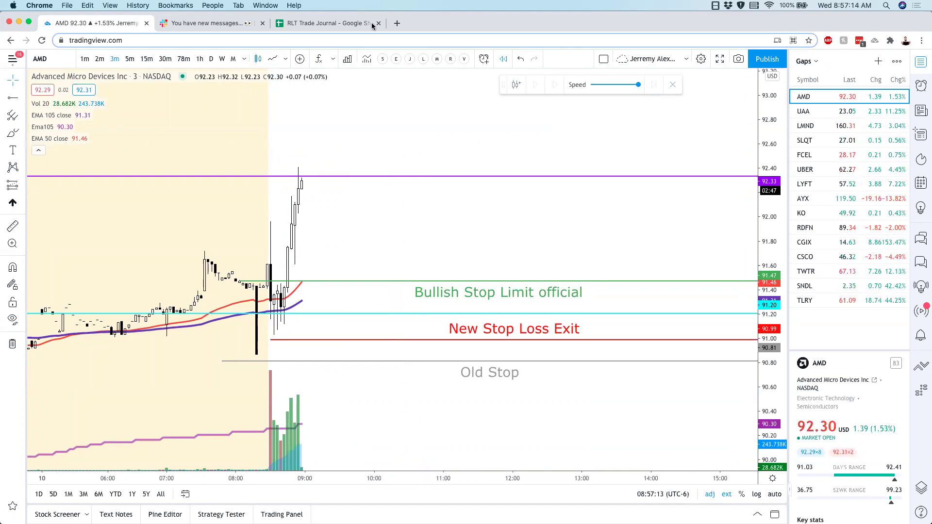
{"action": "left_click", "coordinate": [314, 23]}
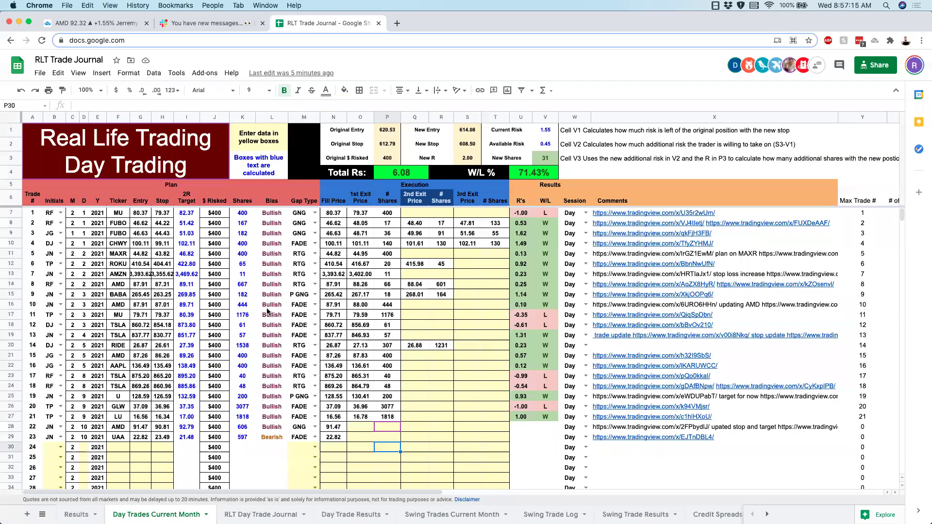
{"action": "left_click", "coordinate": [355, 428]}
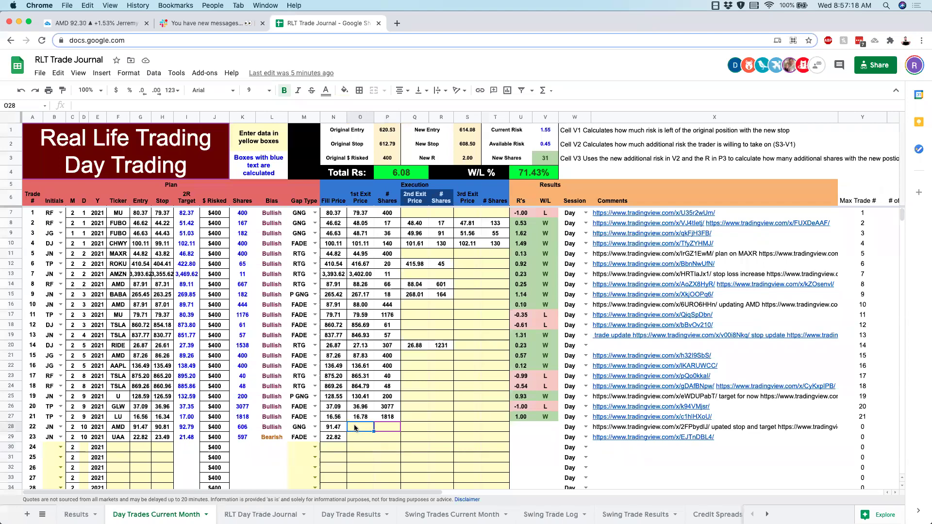
{"action": "type", "text": "92.33"}
{"action": "key", "text": "Tab"}
{"action": "type", "text": "606"}
{"action": "key", "text": "Tab"}
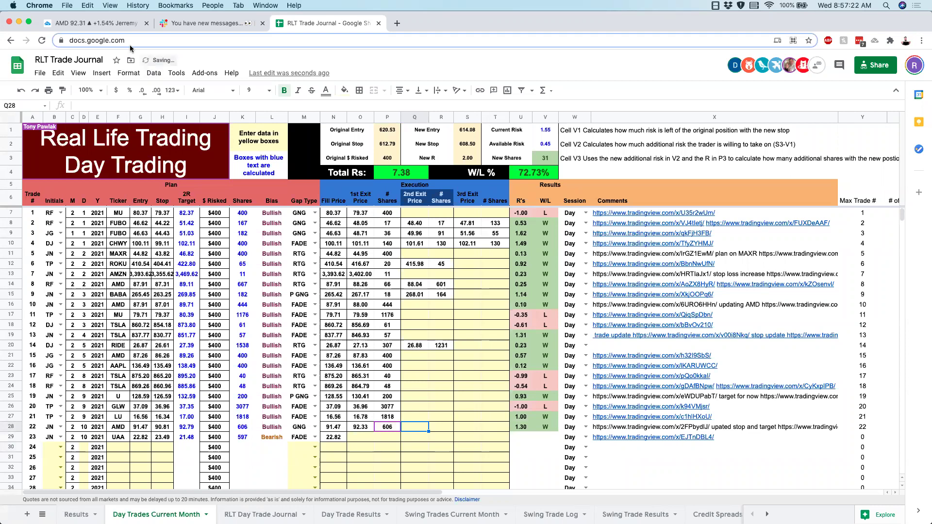
Switch back to TradingView and check UAA's 3-minute chart against its entry and stop lines.
{"action": "left_click", "coordinate": [97, 23]}
{"action": "left_click", "coordinate": [841, 122]}
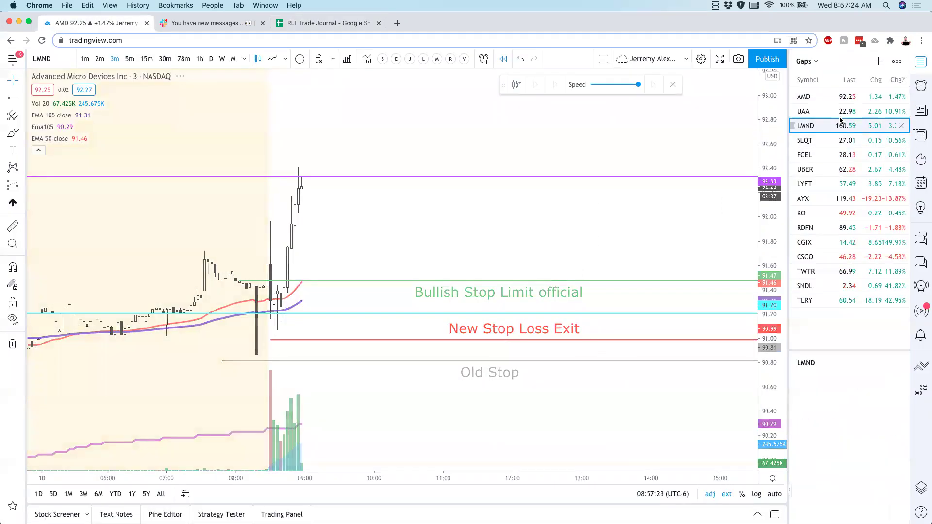
{"action": "left_click", "coordinate": [840, 116]}
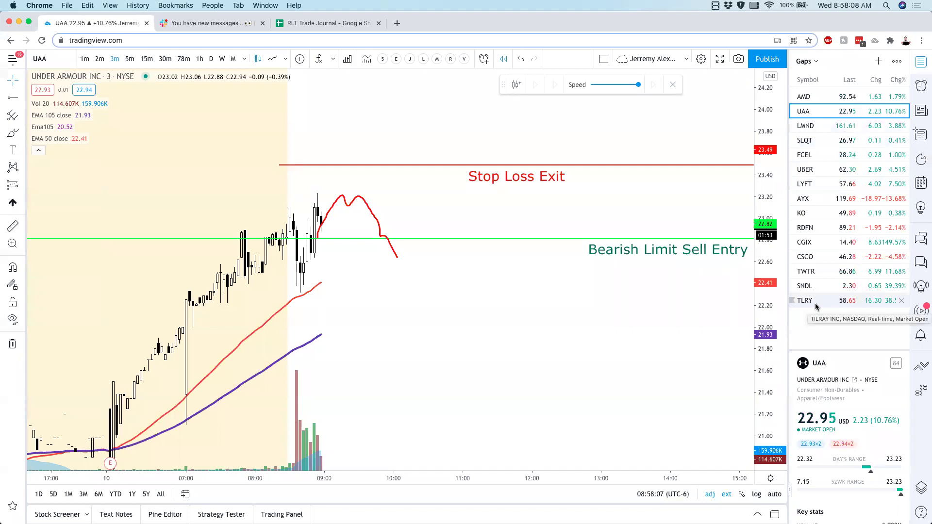
On SNDL's daily chart, brush a red mark just below the Bullish Stop Limit line and an arrow towards the latest candle.
{"action": "left_click", "coordinate": [814, 285]}
{"action": "left_click", "coordinate": [210, 60]}
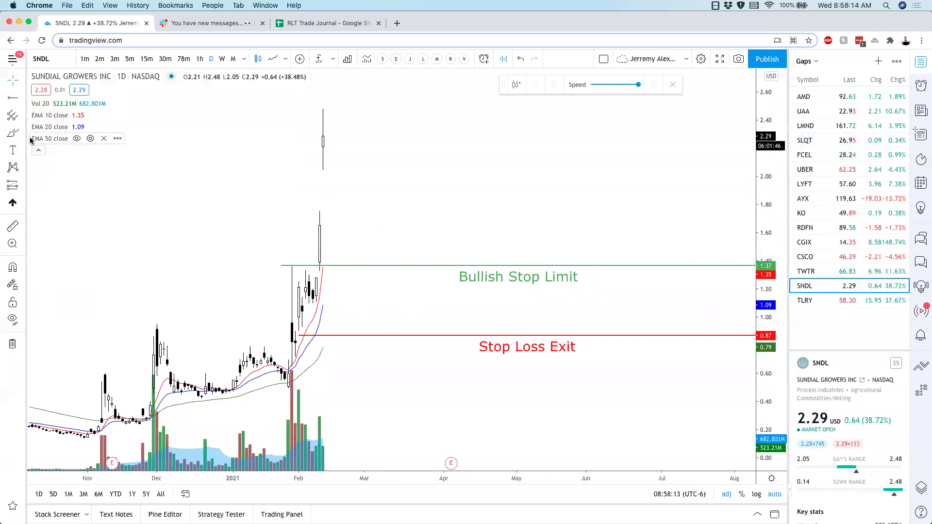
{"action": "left_click", "coordinate": [12, 132]}
{"action": "left_click_drag", "start_coordinate": [294, 273], "coordinate": [343, 274]}
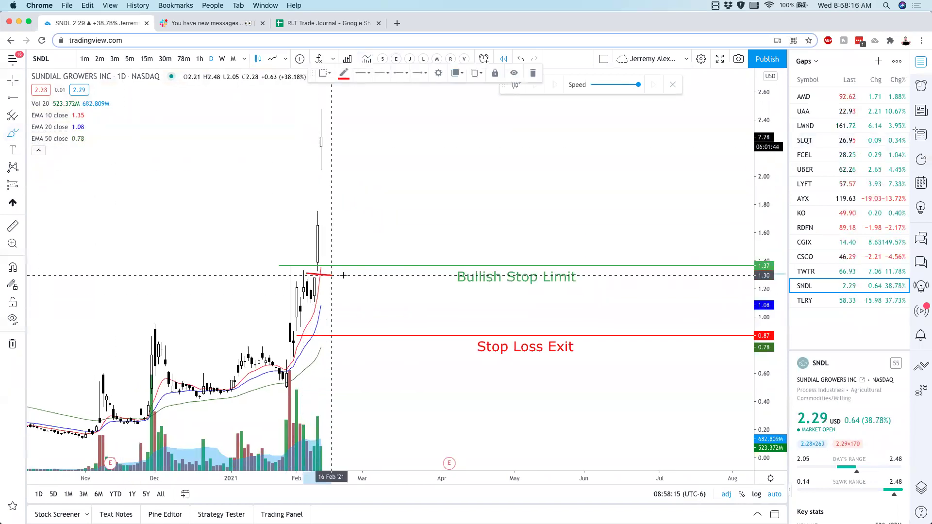
{"action": "left_click_drag", "start_coordinate": [352, 152], "coordinate": [396, 189]}
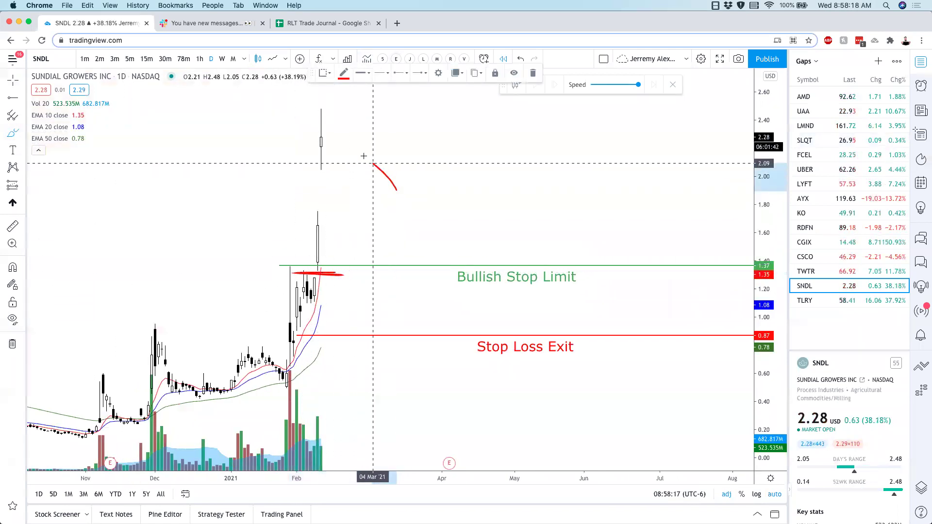
{"action": "left_click_drag", "start_coordinate": [355, 168], "coordinate": [386, 157]}
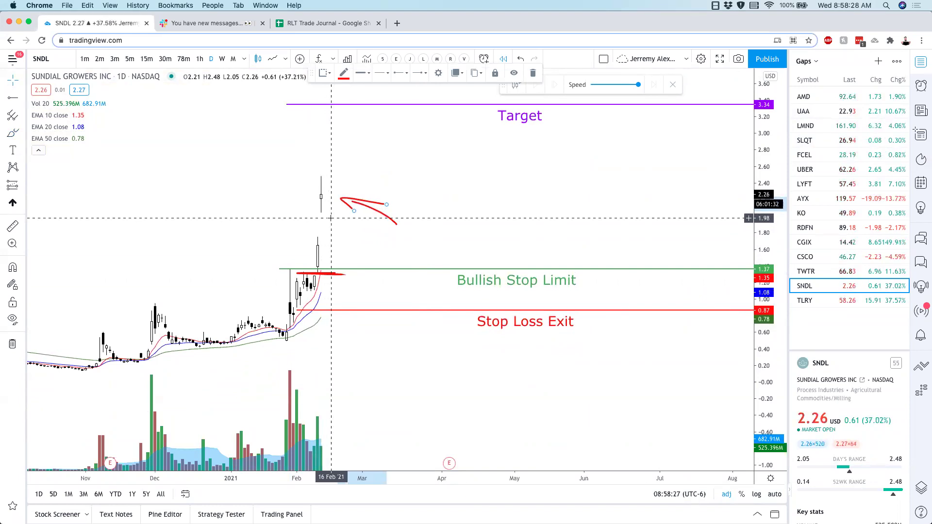
Undo the red brush mark and arrow on SNDL's daily chart.
{"action": "left_click", "coordinate": [522, 58]}
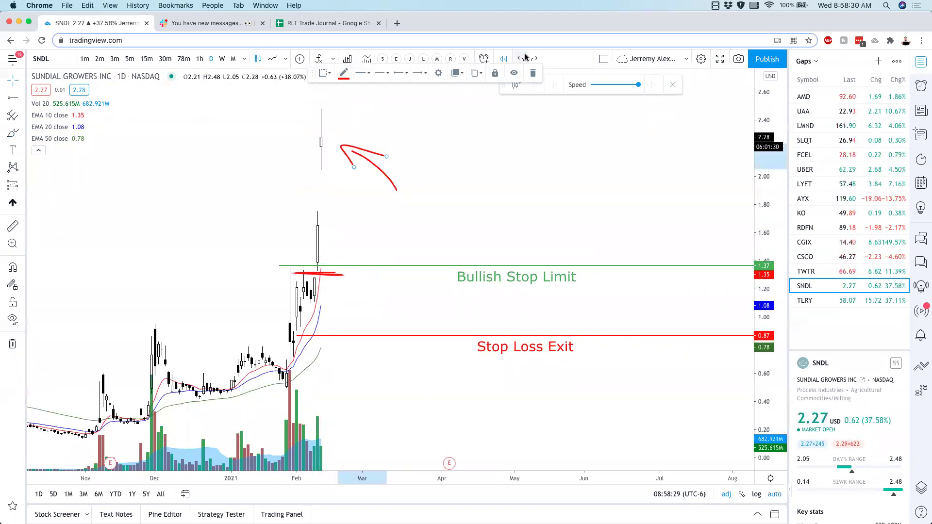
{"action": "left_click", "coordinate": [521, 58]}
{"action": "left_click", "coordinate": [521, 59]}
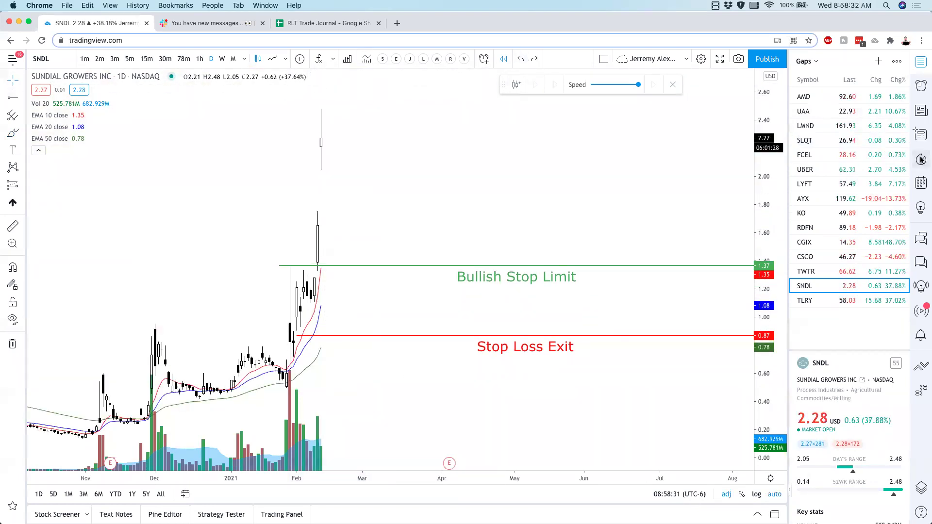
{"action": "key", "text": "super+y"}
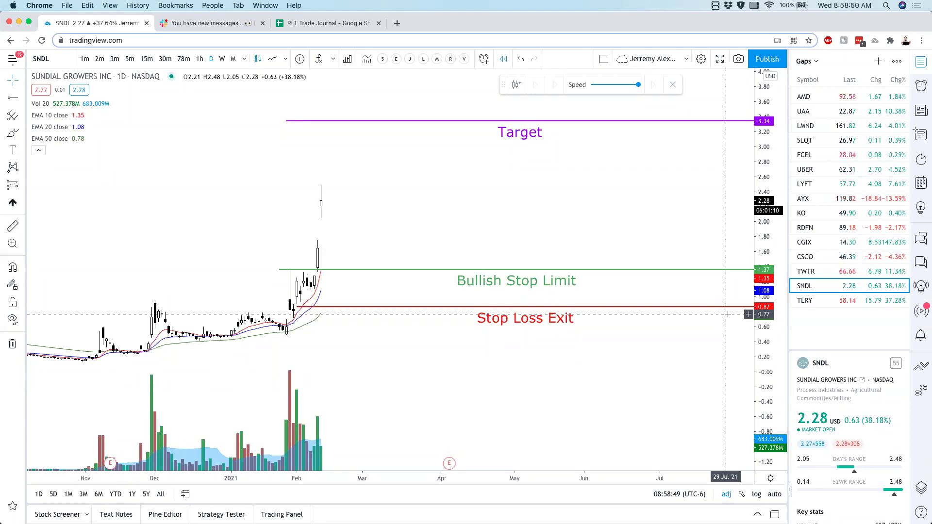
Return to AMD and examine its price against the target line on the 5-minute chart.
{"action": "key", "text": "Up"}
{"action": "key", "text": "Up"}
{"action": "key", "text": "Up"}
{"action": "key", "text": "Up"}
{"action": "key", "text": "Up"}
{"action": "key", "text": "Up"}
{"action": "key", "text": "Up"}
{"action": "key", "text": "Up"}
{"action": "key", "text": "Up"}
{"action": "key", "text": "Up"}
{"action": "key", "text": "Up"}
{"action": "key", "text": "Up"}
{"action": "key", "text": "Up"}
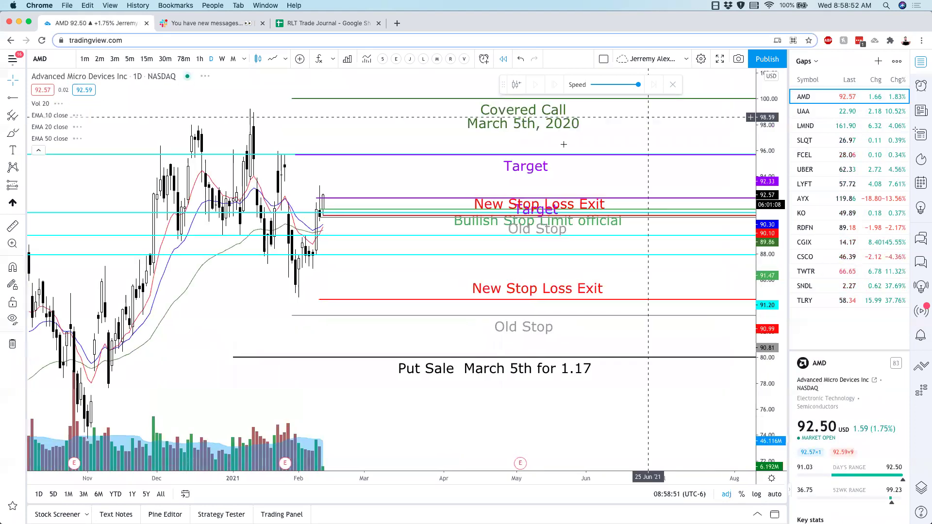
{"action": "left_click", "coordinate": [130, 59]}
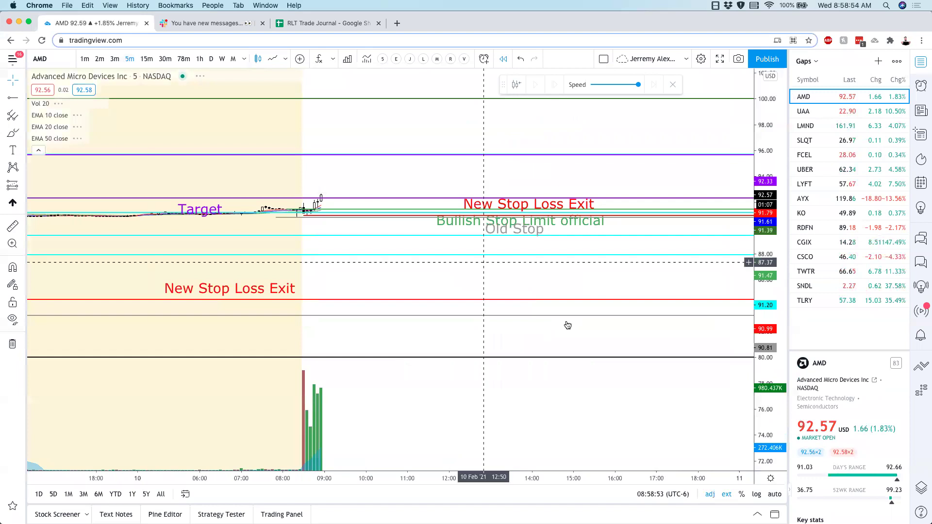
{"action": "left_click_drag", "start_coordinate": [777, 234], "coordinate": [775, 272]}
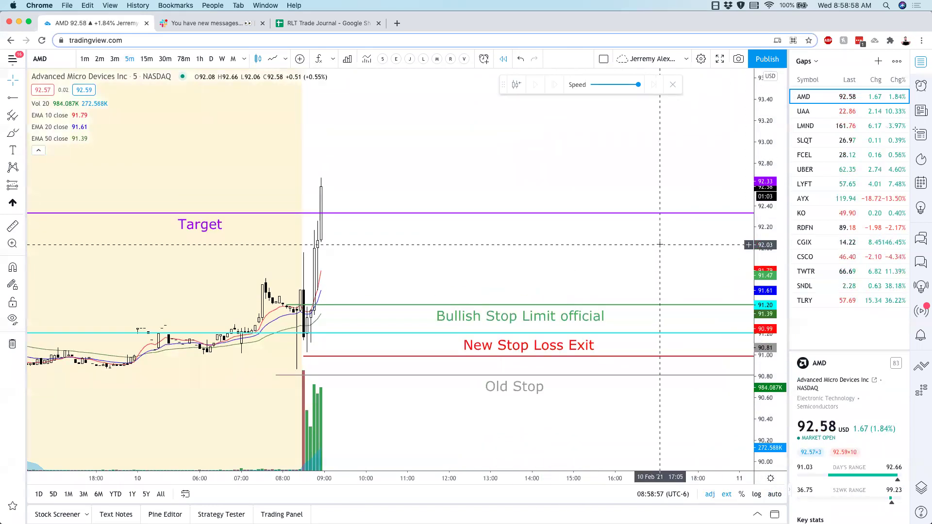
{"action": "scroll", "coordinate": [660, 244], "scroll_direction": "down", "scroll_amount": 3}
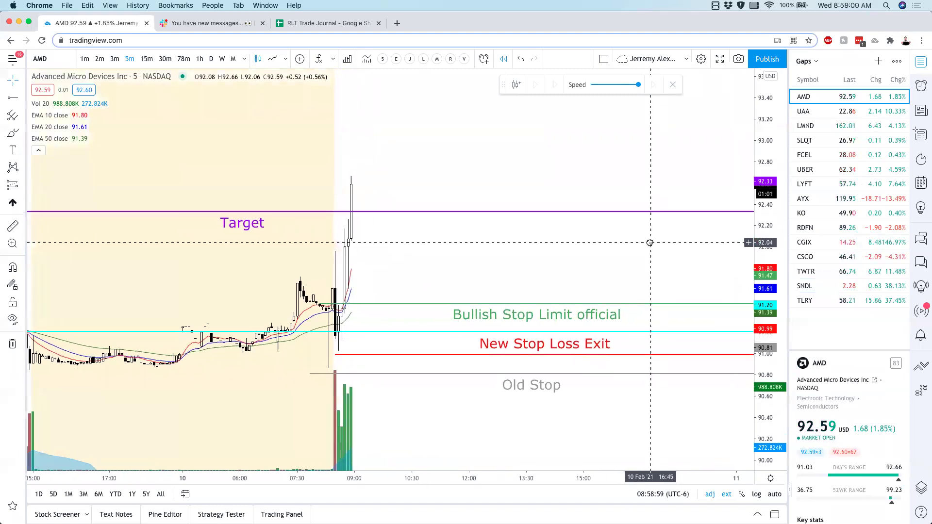
{"action": "left_click_drag", "start_coordinate": [650, 243], "coordinate": [629, 236]}
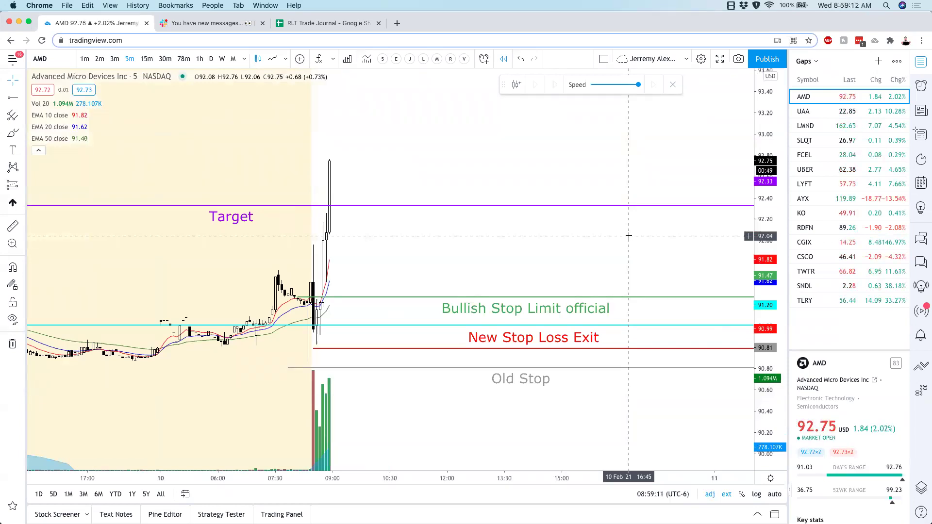
Examine AMD's daily chart with its target, stop, covered call and put sale lines.
{"action": "left_click", "coordinate": [211, 59]}
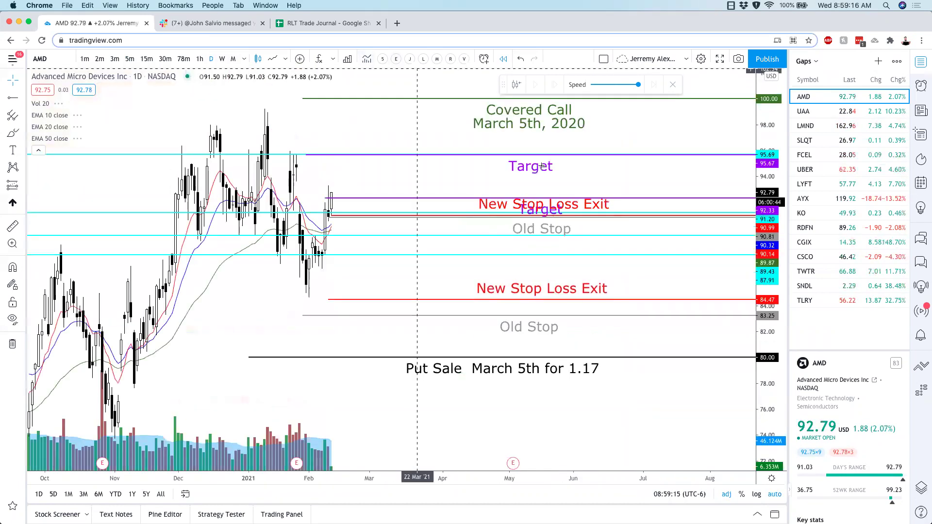
{"action": "scroll", "coordinate": [548, 343], "scroll_direction": "up", "scroll_amount": 1}
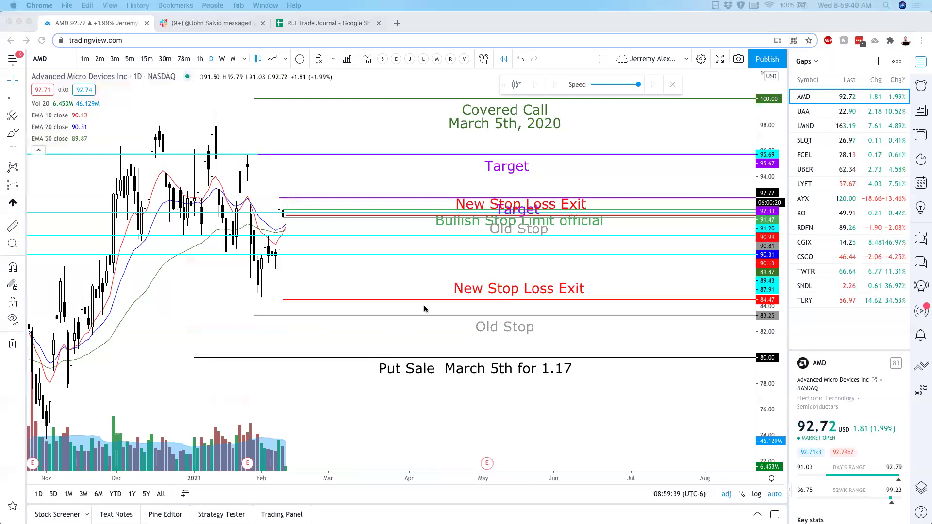
{"action": "left_click", "coordinate": [370, 268]}
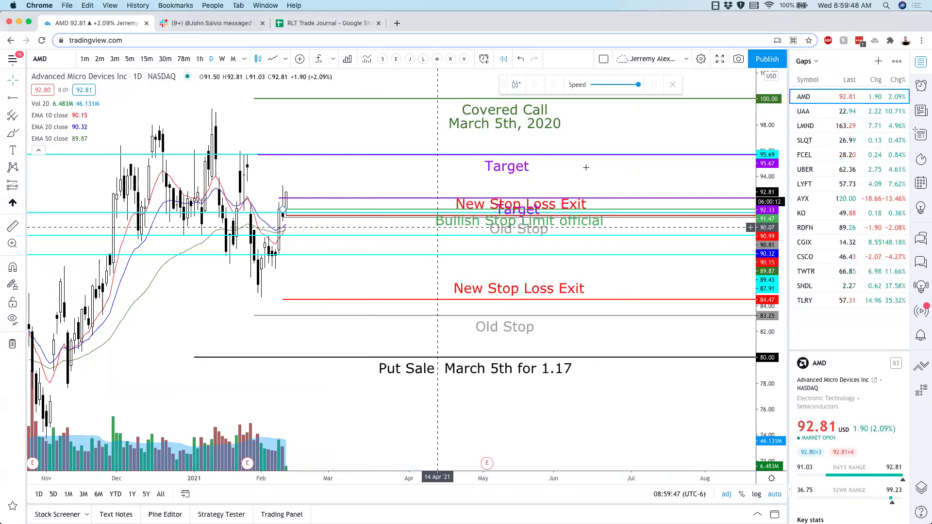
On UAA's 3-minute chart, turn off extended trading hours and delete the red freehand price path.
{"action": "key", "text": "Down"}
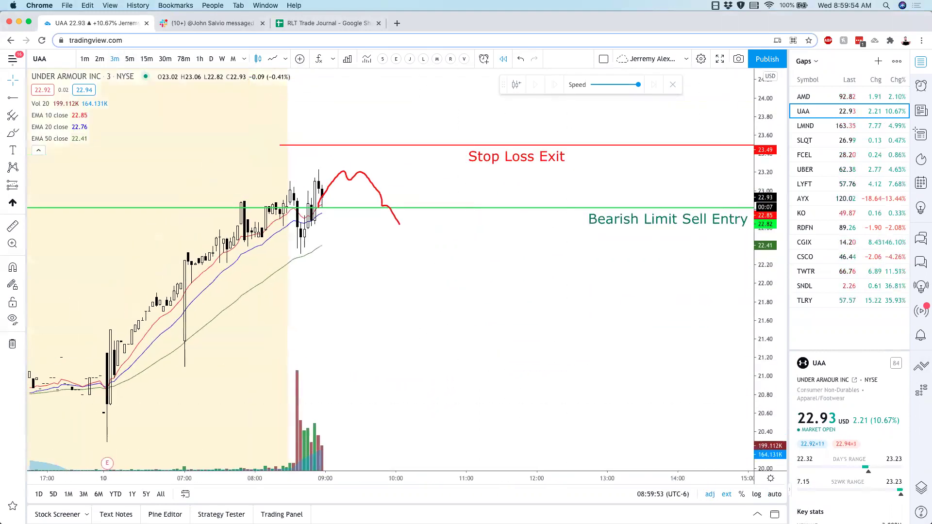
{"action": "left_click", "coordinate": [727, 494]}
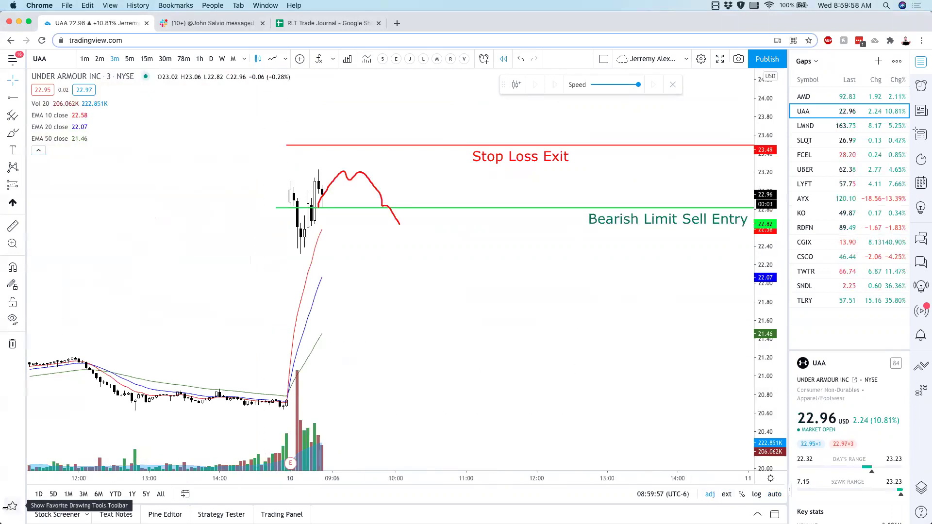
{"action": "left_click", "coordinate": [368, 183]}
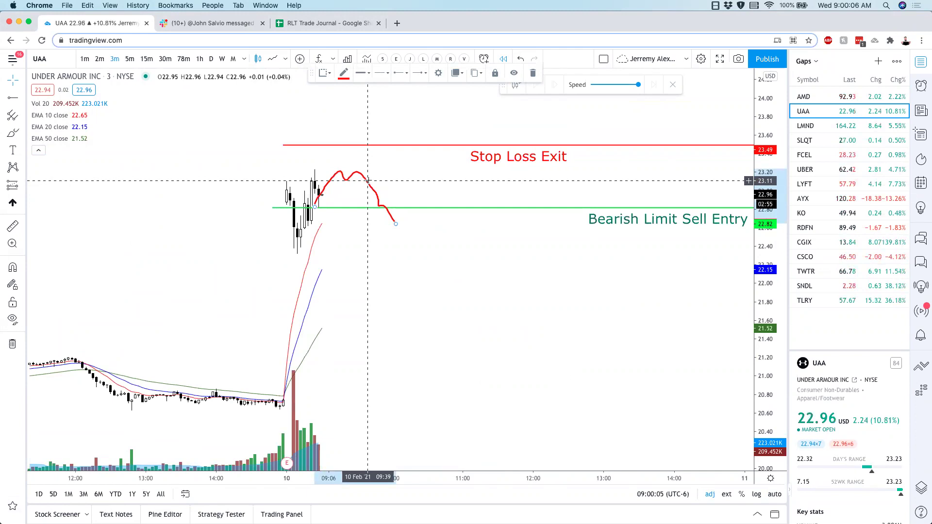
{"action": "key", "text": "Delete"}
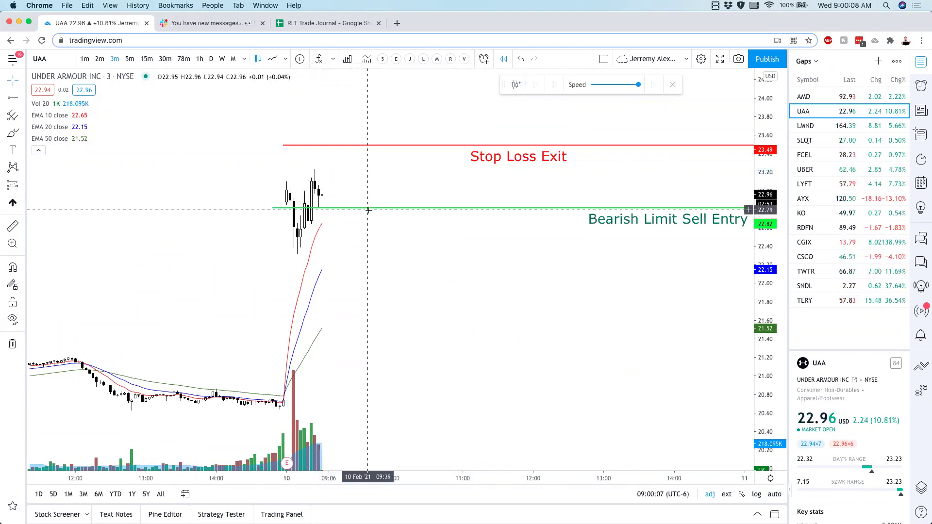
Review the 5-minute charts of UAA, AMD, LMND, SLQT, FCEL, UBER and LYFT from the Gaps watchlist.
{"action": "scroll", "coordinate": [368, 194], "scroll_direction": "right", "scroll_amount": 3}
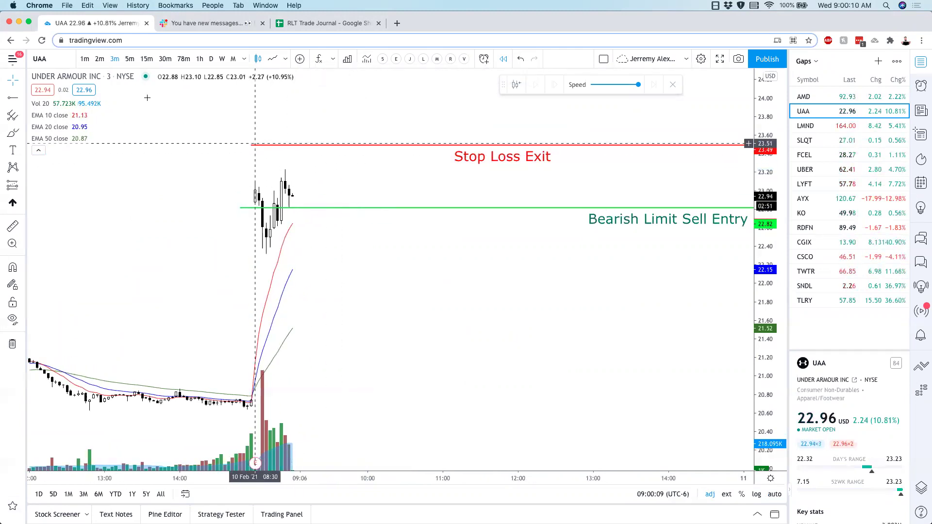
{"action": "left_click", "coordinate": [129, 59]}
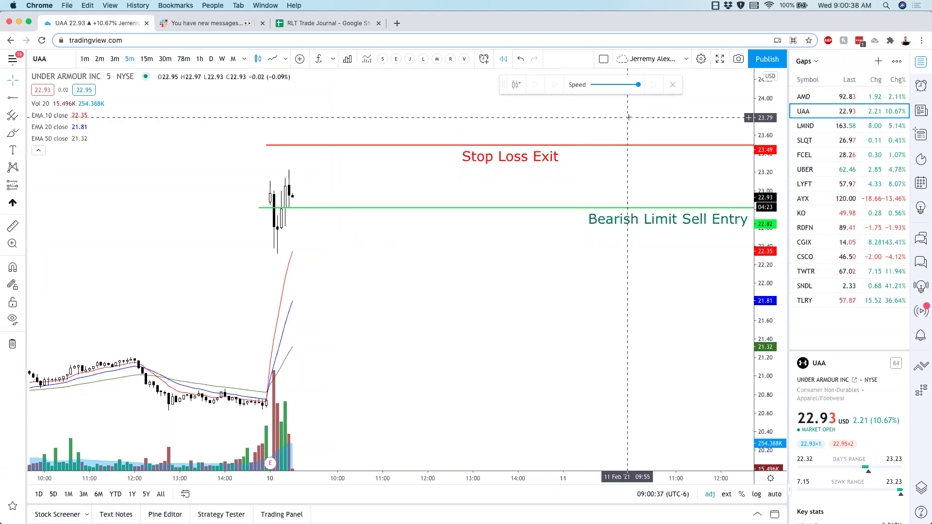
{"action": "key", "text": "Up"}
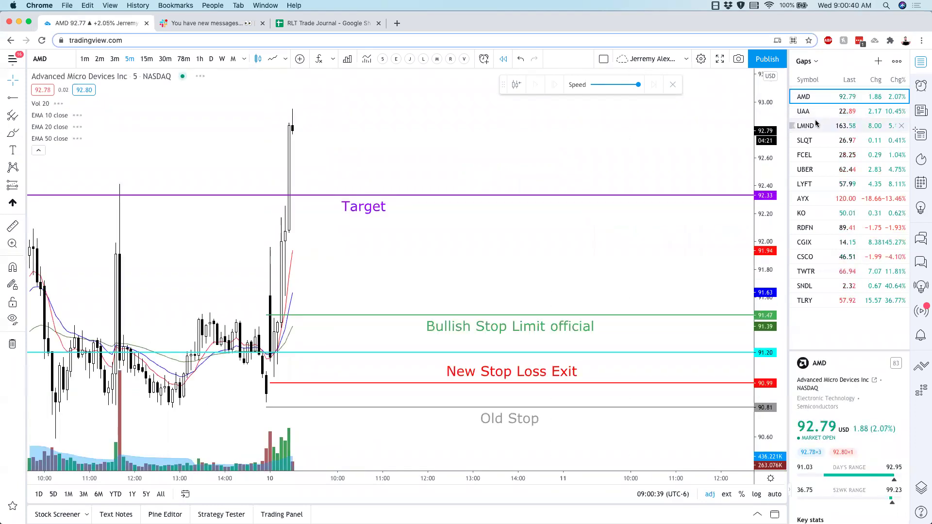
{"action": "left_click", "coordinate": [816, 126]}
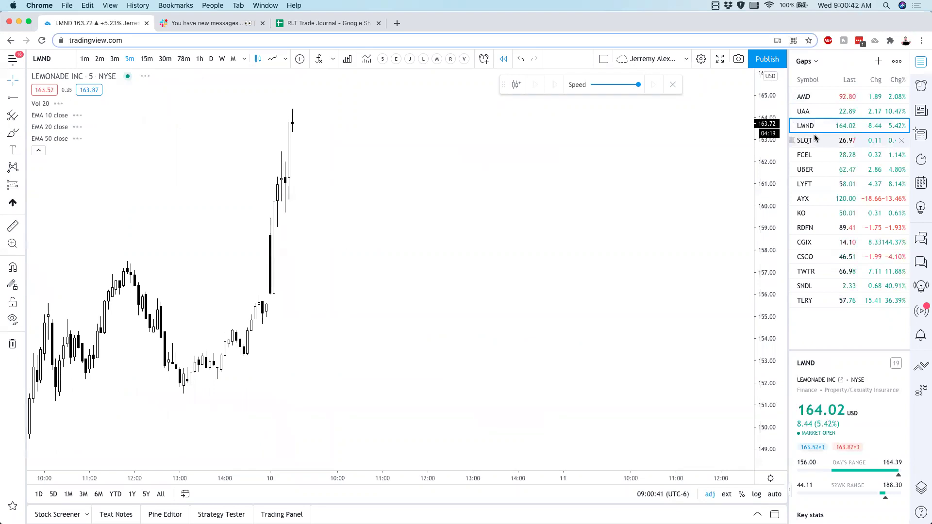
{"action": "left_click", "coordinate": [816, 139]}
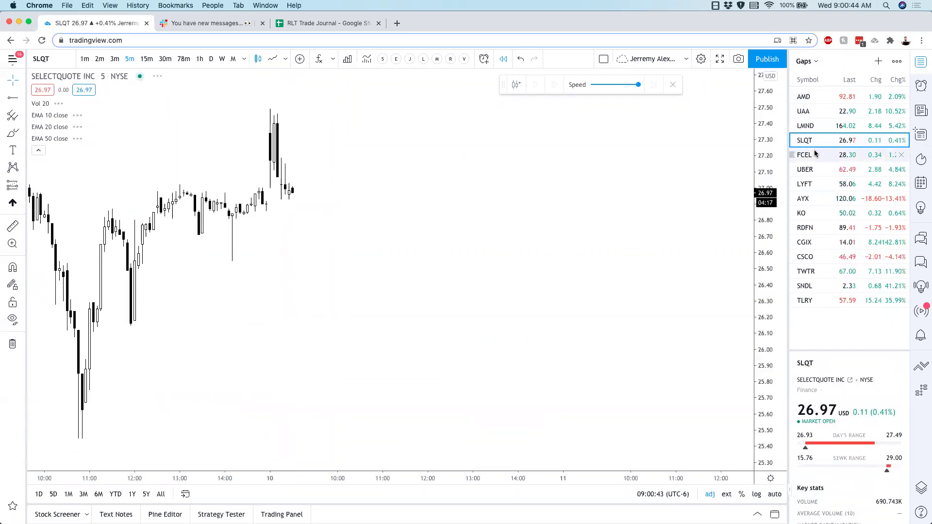
{"action": "left_click", "coordinate": [815, 154]}
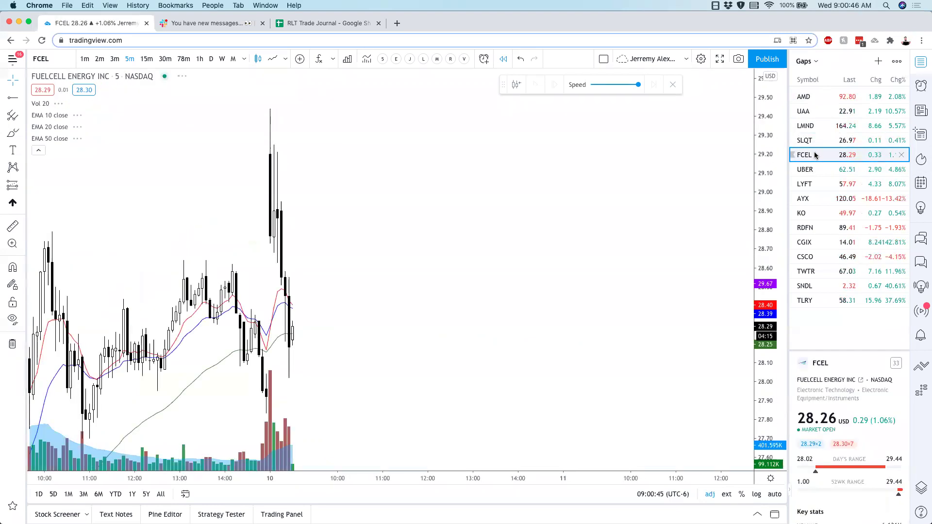
{"action": "left_click", "coordinate": [816, 169]}
{"action": "left_click", "coordinate": [818, 184]}
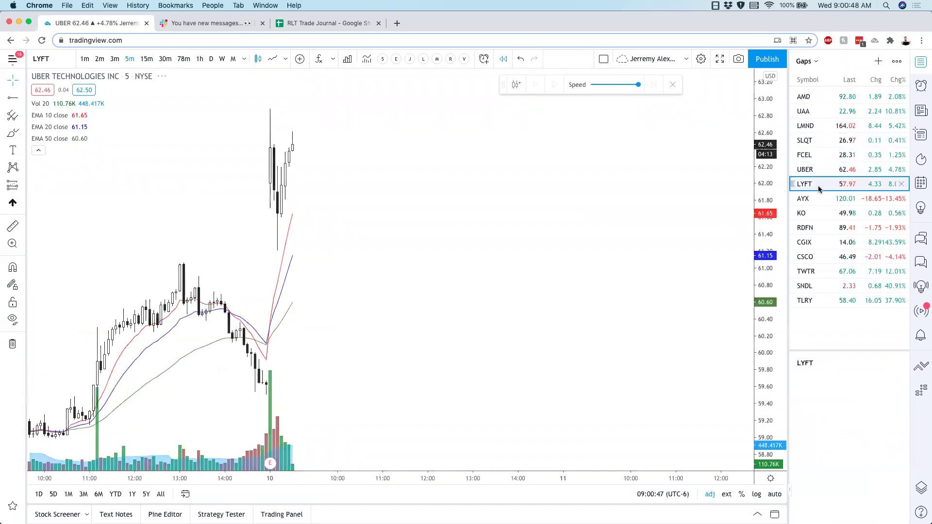
Review the five-minute charts of AYX, KO, RDFN, CGIX and CSCO from the Gaps watchlist.
{"action": "left_click", "coordinate": [821, 199]}
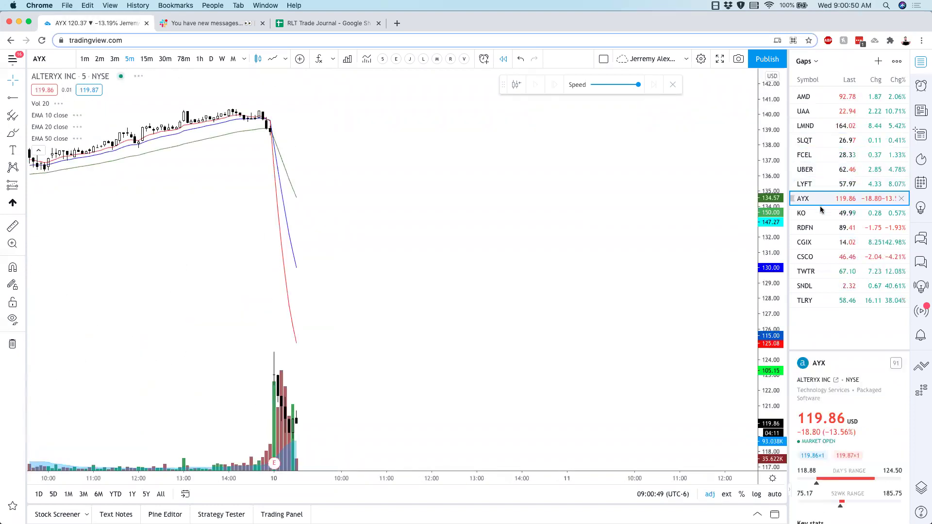
{"action": "left_click", "coordinate": [820, 212]}
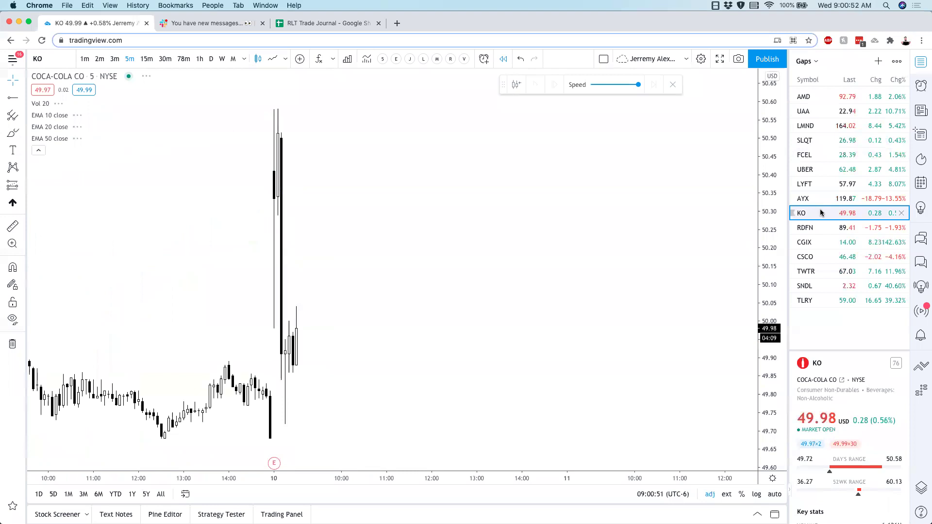
{"action": "left_click", "coordinate": [821, 228]}
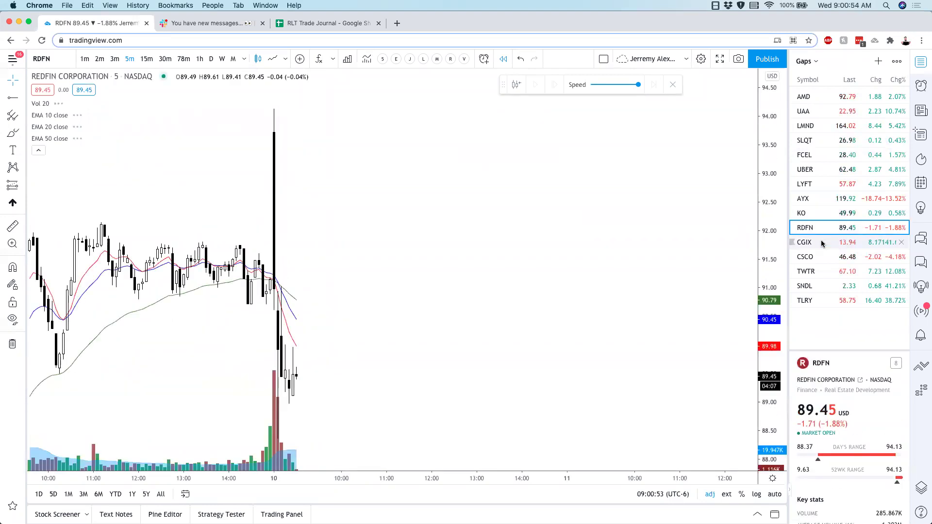
{"action": "left_click", "coordinate": [822, 243]}
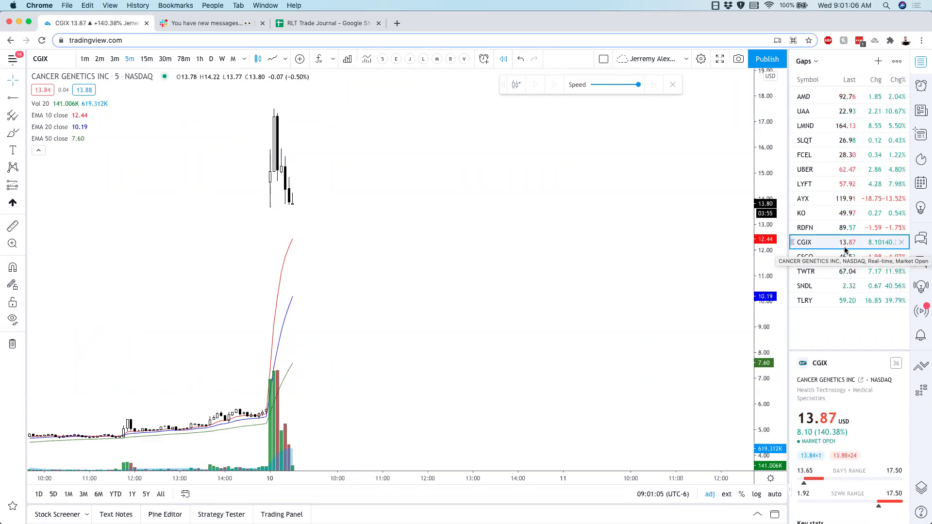
{"action": "left_click", "coordinate": [848, 260]}
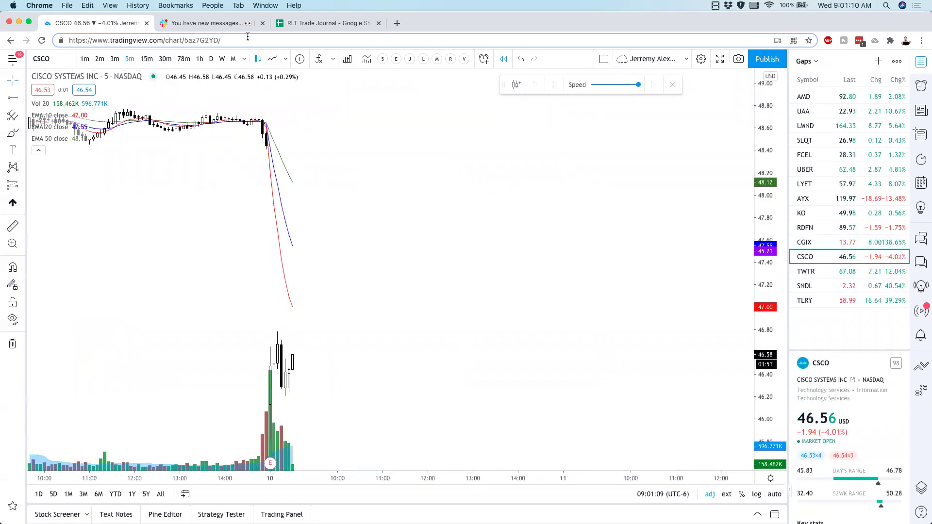
Switch to Slack and add your own emoji reactions to the AMD trade posts in #officialdaytrades and #reallifetraders.
{"action": "left_click", "coordinate": [225, 25]}
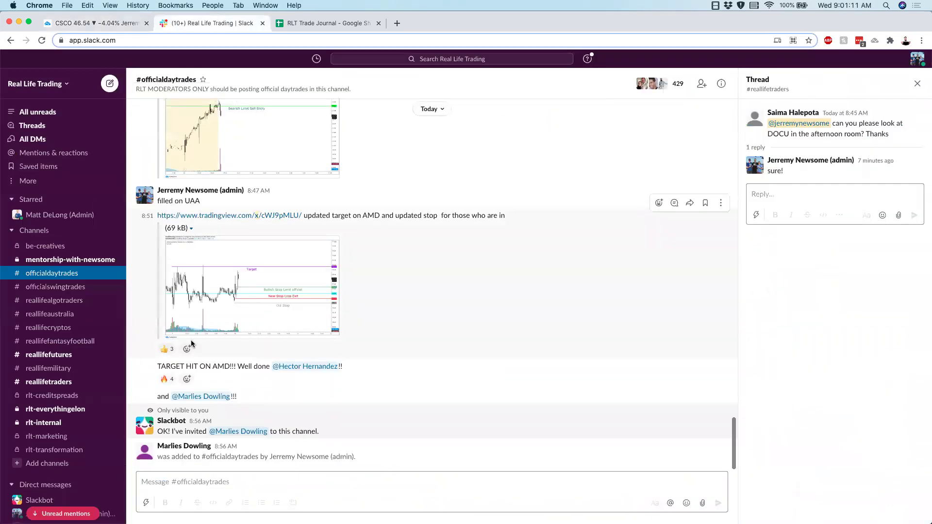
{"action": "left_click", "coordinate": [165, 350]}
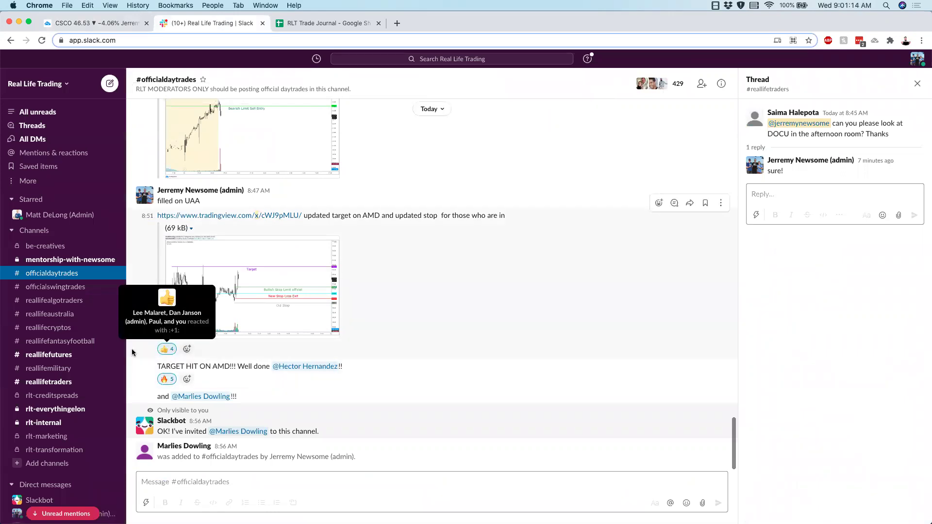
{"action": "left_click", "coordinate": [68, 380]}
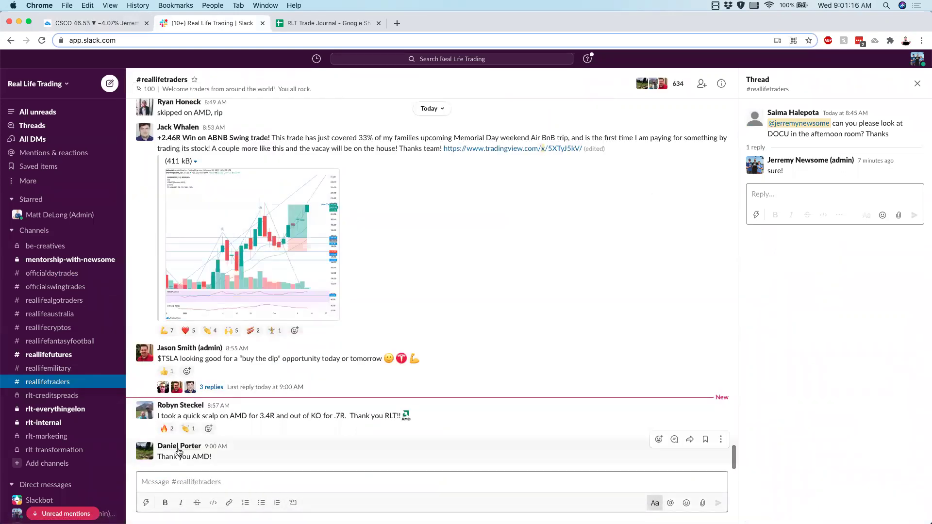
{"action": "left_click", "coordinate": [182, 430]}
Post the message "AMD IS MY ATM :- )" in the #reallifetraders channel.
{"action": "left_click", "coordinate": [186, 479]}
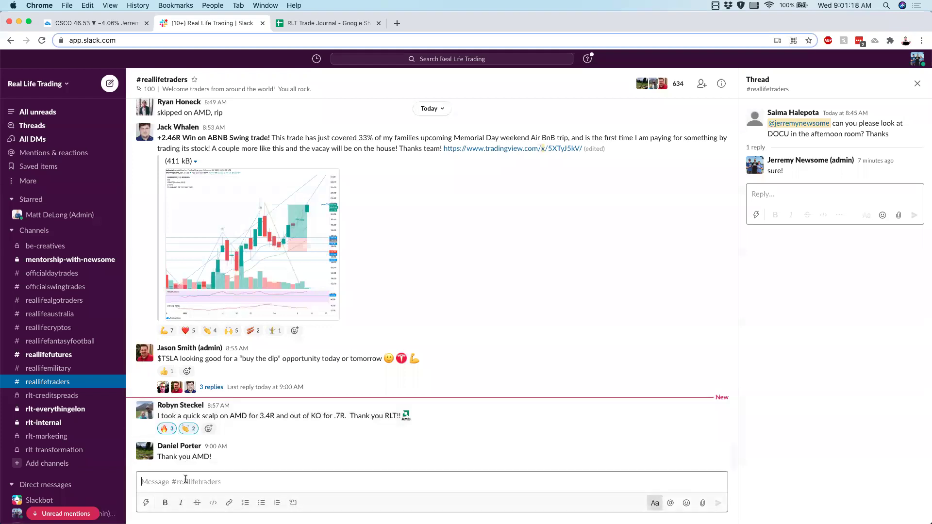
{"action": "type", "text": "AMD IS MY ATM :- )"}
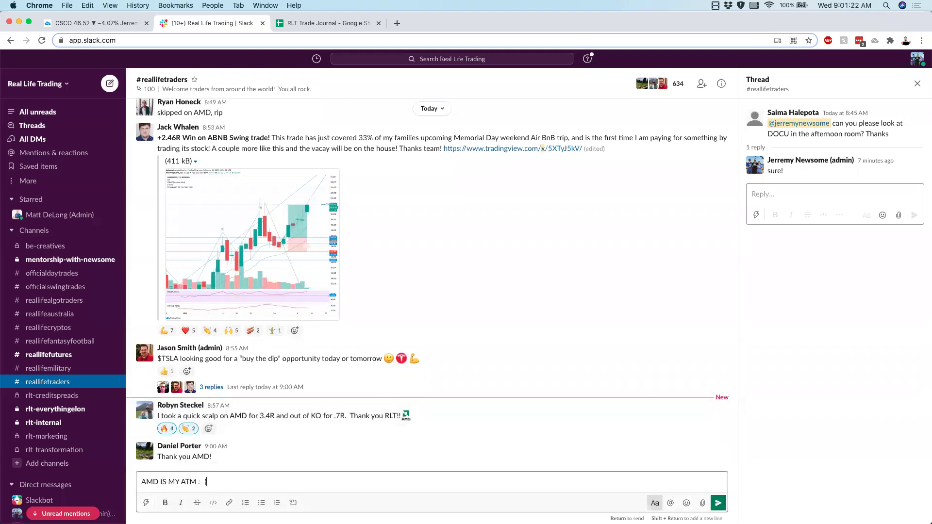
{"action": "key", "text": "super+a"}
{"action": "key", "text": "Return"}
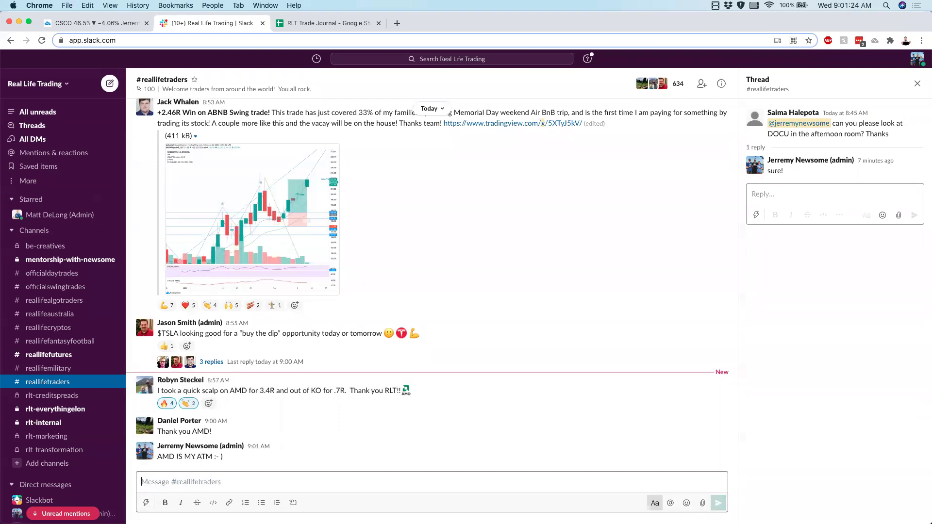
Add your own reaction to each existing emoji under the ABNB swing trade win post.
{"action": "left_click", "coordinate": [166, 305]}
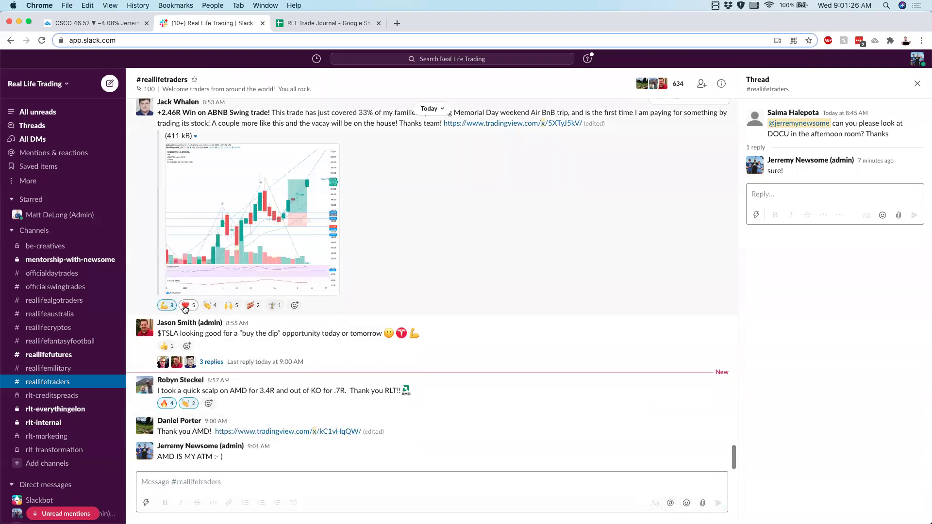
{"action": "left_click", "coordinate": [247, 309]}
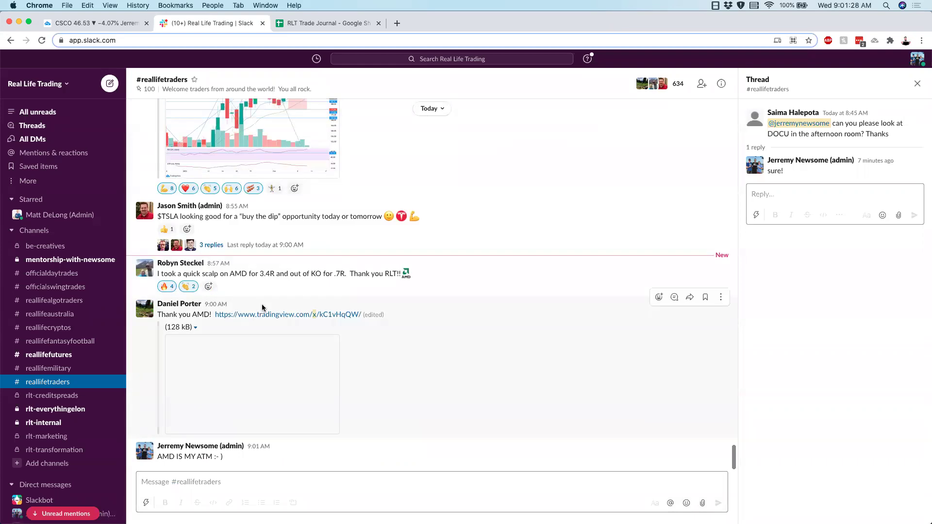
{"action": "left_click", "coordinate": [275, 188]}
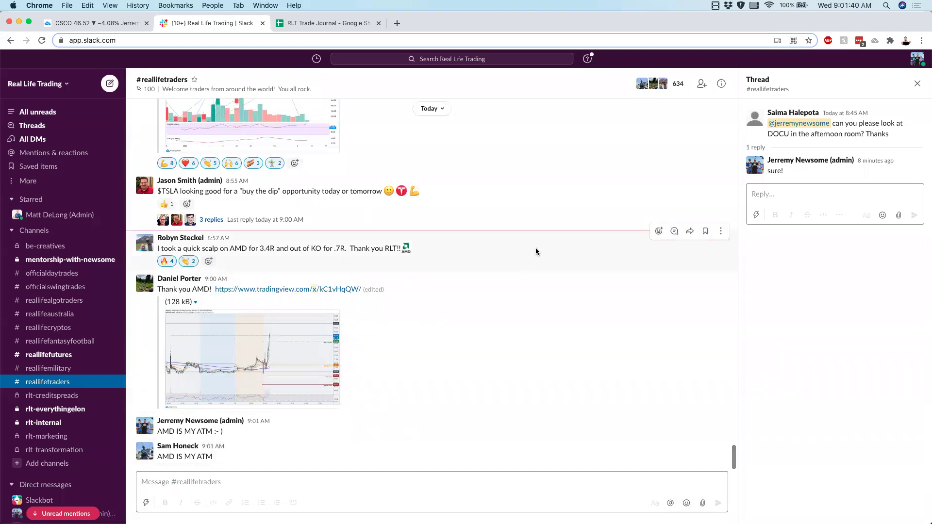
Reply "WOOOW" in the thread of the post about the quick AMD scalp, and close the thread.
{"action": "left_click", "coordinate": [675, 232]}
{"action": "type", "text": "WOOOW"}
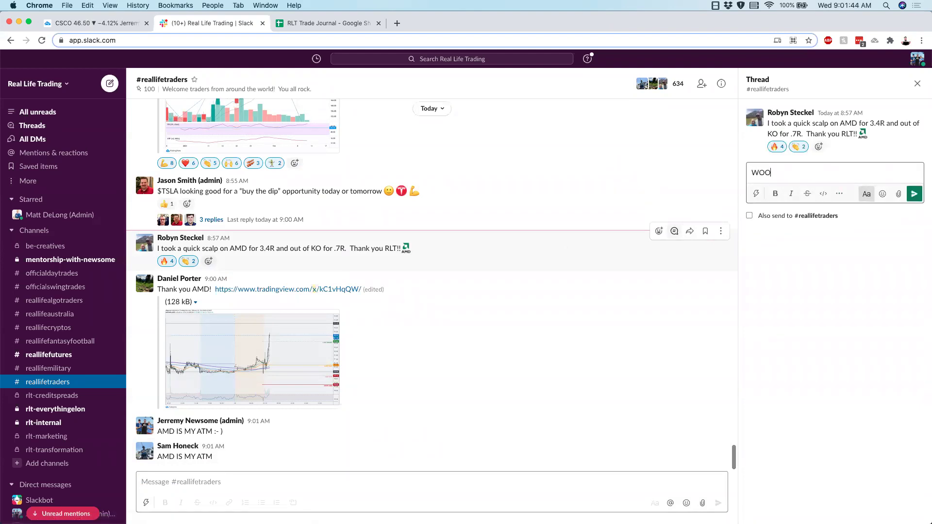
{"action": "key", "text": "Return"}
{"action": "left_click", "coordinate": [915, 86]}
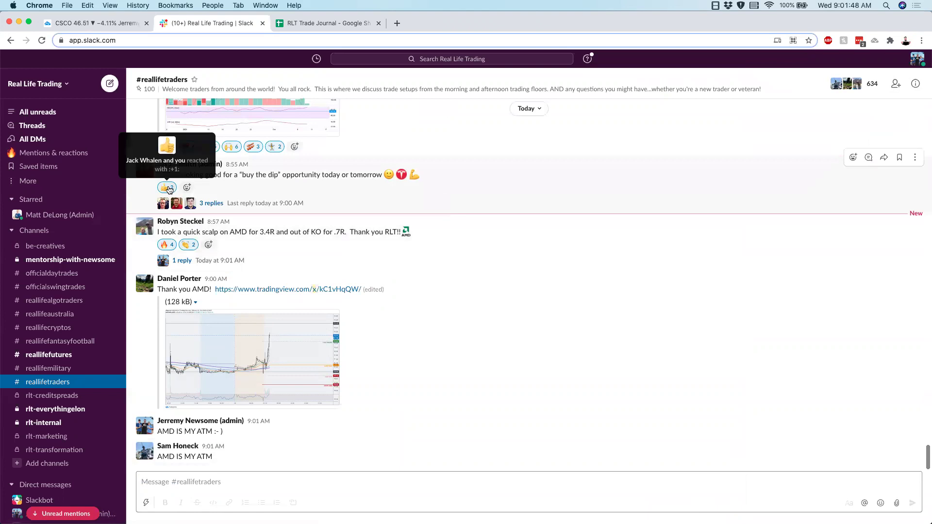
View the enlarged chart image attached to the ABNB swing trade win post, and close it.
{"action": "scroll", "coordinate": [256, 263], "scroll_direction": "up", "scroll_amount": 10}
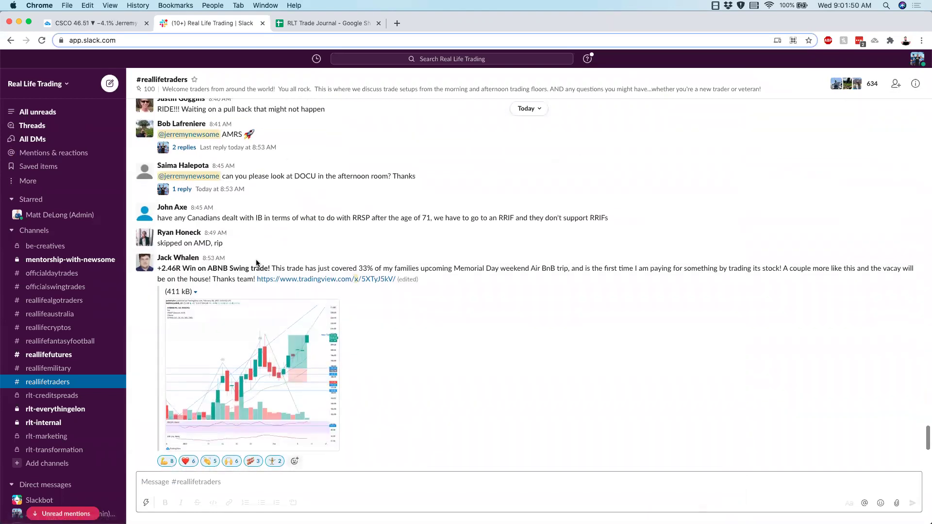
{"action": "scroll", "coordinate": [256, 263], "scroll_direction": "down", "scroll_amount": 3}
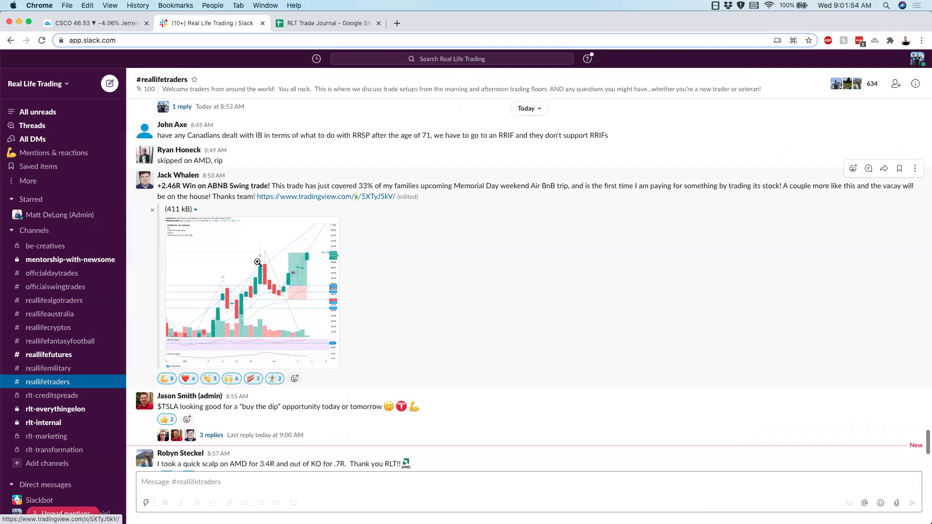
{"action": "left_click", "coordinate": [258, 263]}
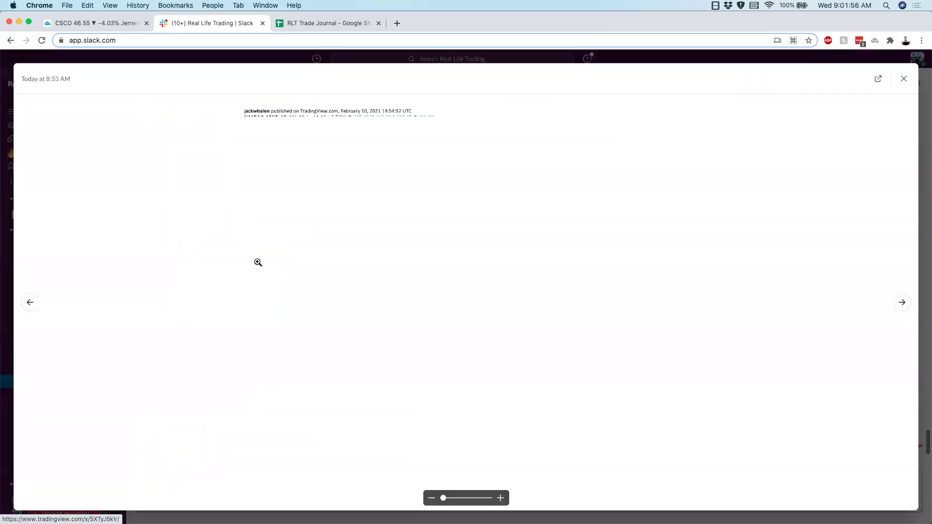
{"action": "left_click", "coordinate": [908, 77]}
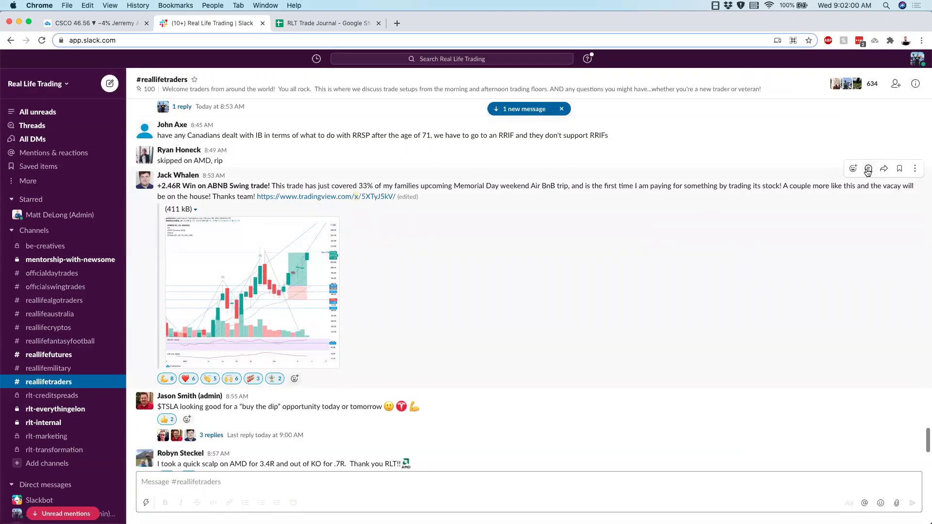
Reply "THERE YOU GOOOO" in the ABNB swing trade post's thread, close the thread and return to the newest messages.
{"action": "left_click", "coordinate": [868, 170]}
{"action": "type", "text": "THER"}
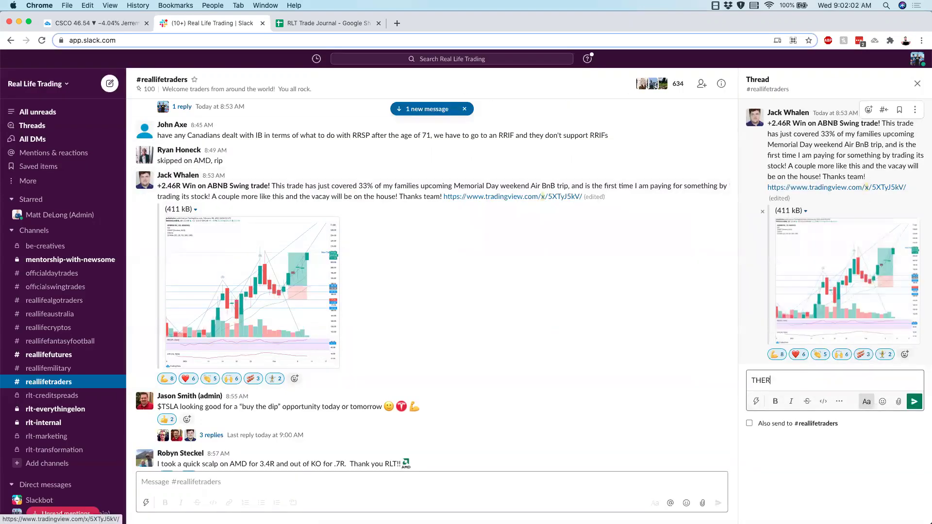
{"action": "type", "text": "E YOU GOOOO"}
{"action": "key", "text": "Return"}
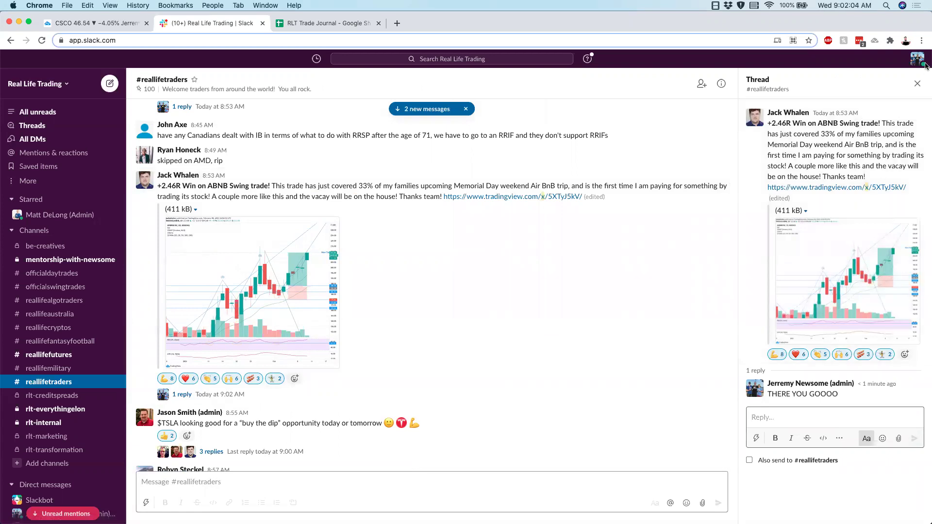
{"action": "left_click", "coordinate": [917, 84]}
{"action": "scroll", "coordinate": [618, 290], "scroll_direction": "down", "scroll_amount": 8}
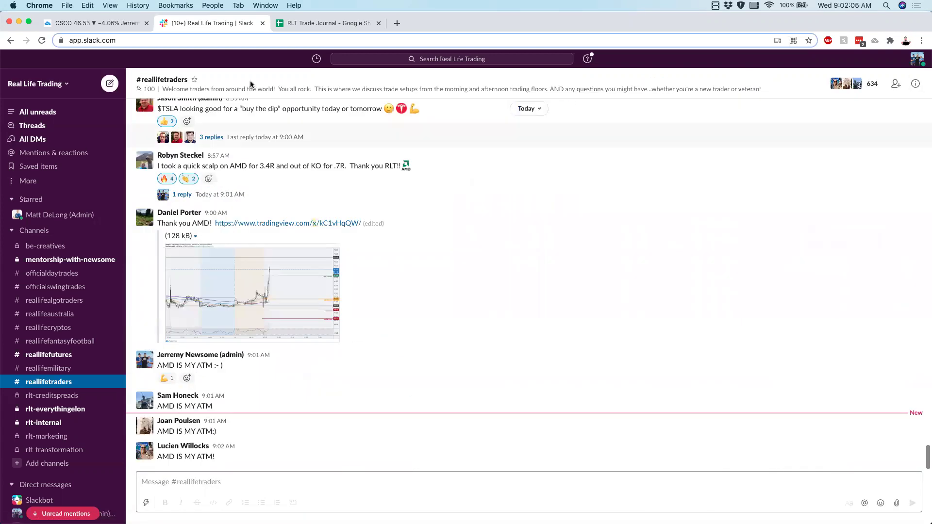
Switch to TradingView and show the AMD chart from the Gaps watchlist on the daily timeframe.
{"action": "left_click", "coordinate": [90, 23]}
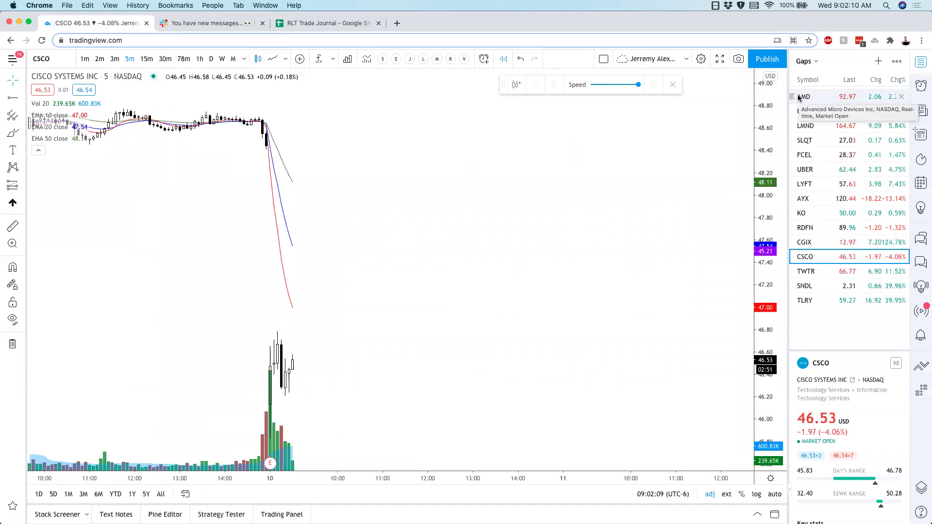
{"action": "left_click", "coordinate": [810, 97]}
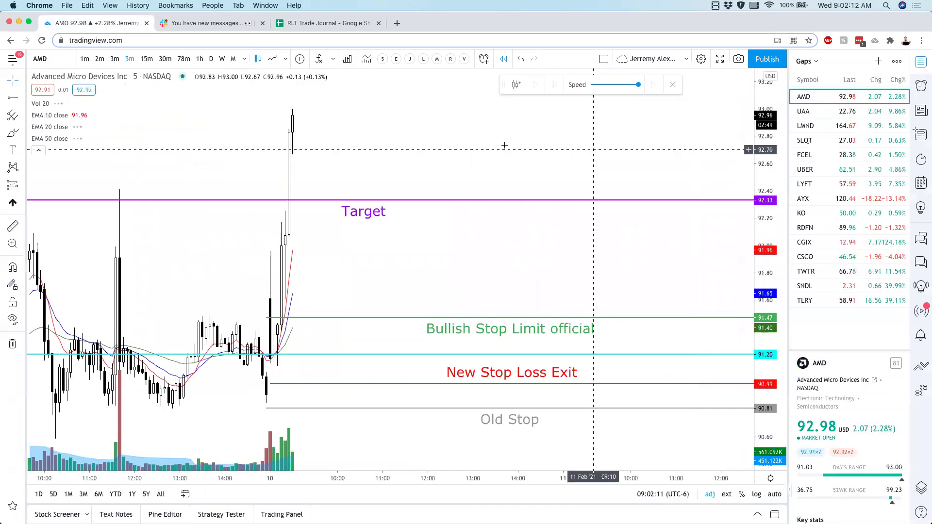
{"action": "scroll", "coordinate": [458, 145], "scroll_direction": "down", "scroll_amount": 2}
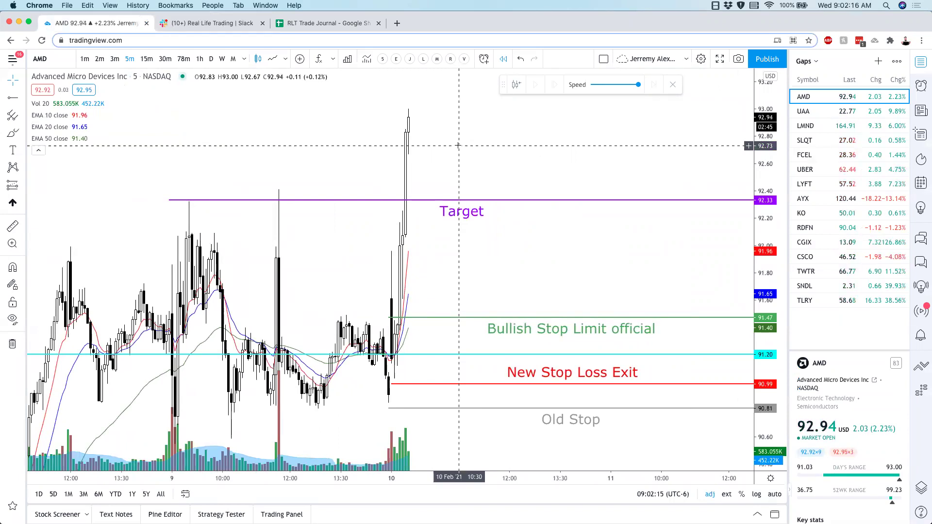
{"action": "left_click", "coordinate": [211, 59]}
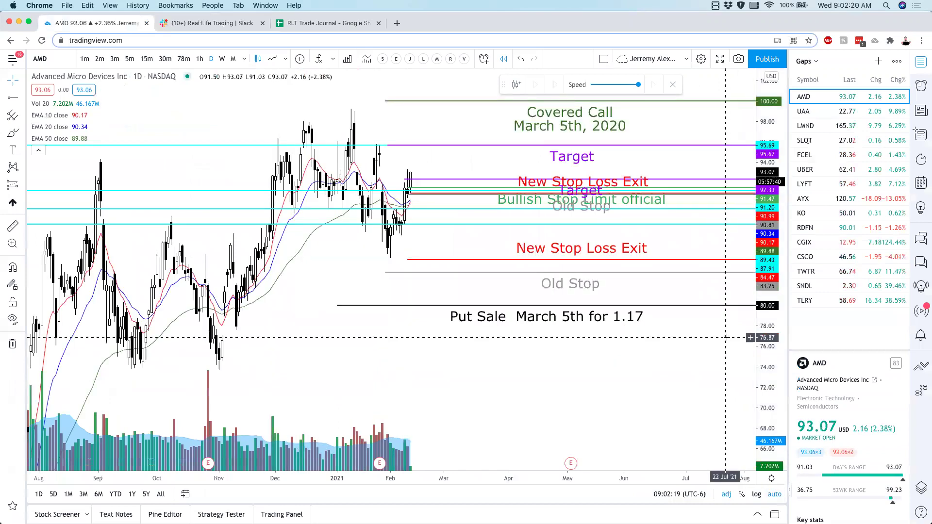
{"action": "scroll", "coordinate": [725, 337], "scroll_direction": "up", "scroll_amount": 2}
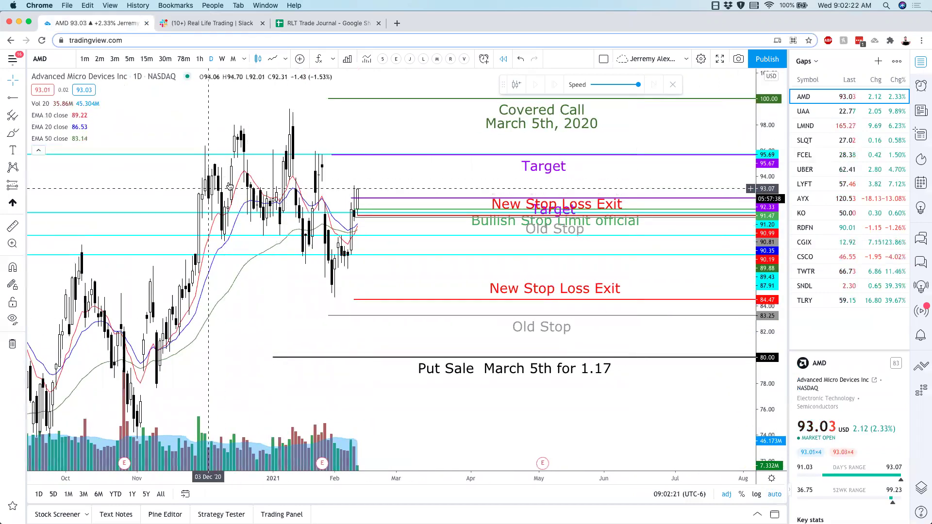
Apply the indicator template with the 100 and 200 moving averages to the AMD daily chart and inspect recent price action.
{"action": "left_click", "coordinate": [423, 59]}
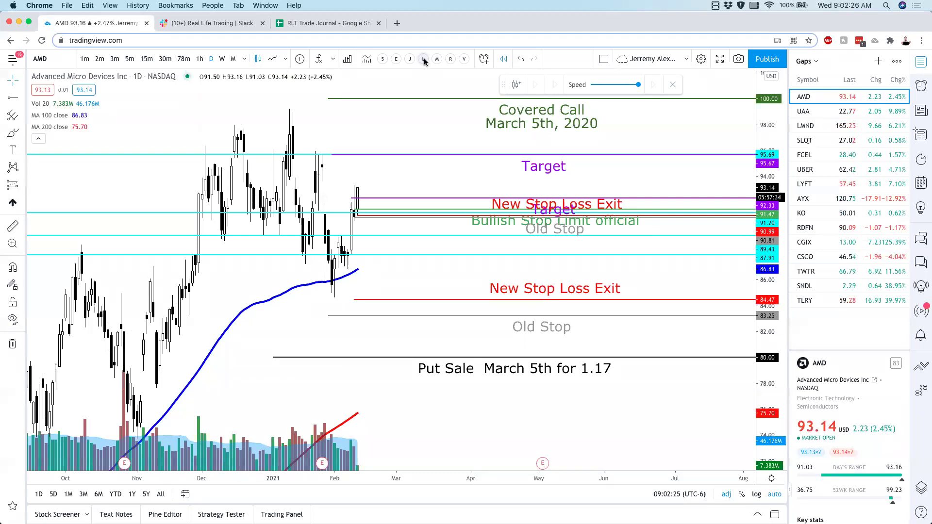
{"action": "scroll", "coordinate": [206, 160], "scroll_direction": "up", "scroll_amount": 3}
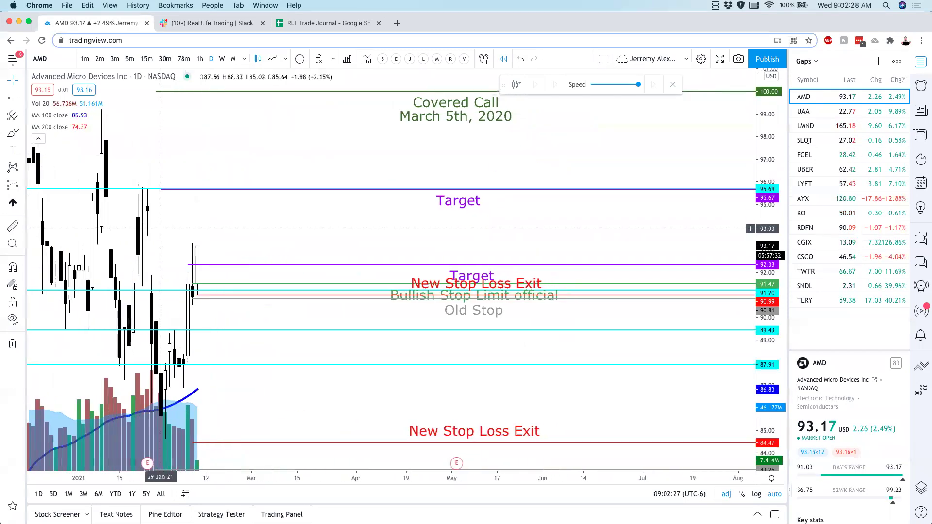
{"action": "scroll", "coordinate": [159, 228], "scroll_direction": "up", "scroll_amount": 3}
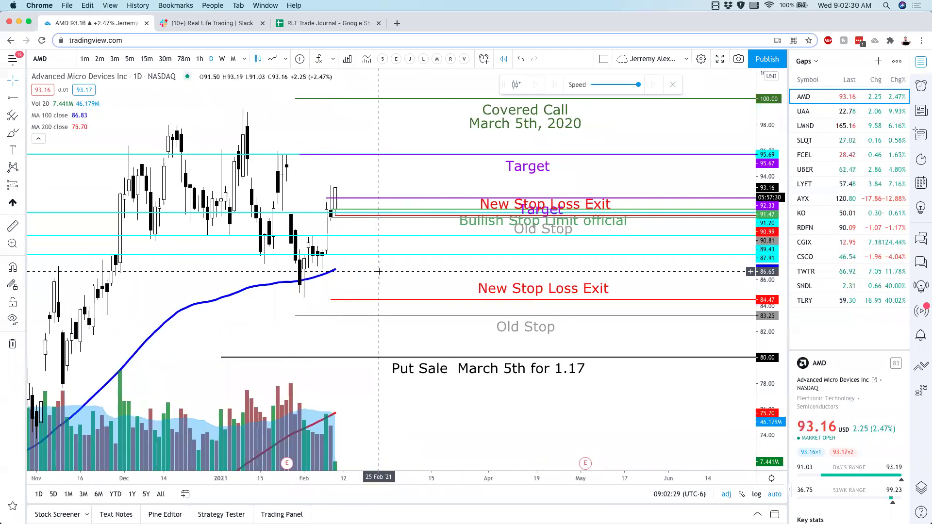
Rewind the AMD daily chart to about the start of February 2021 with bar replay, and exit replay mode.
{"action": "left_click", "coordinate": [516, 84]}
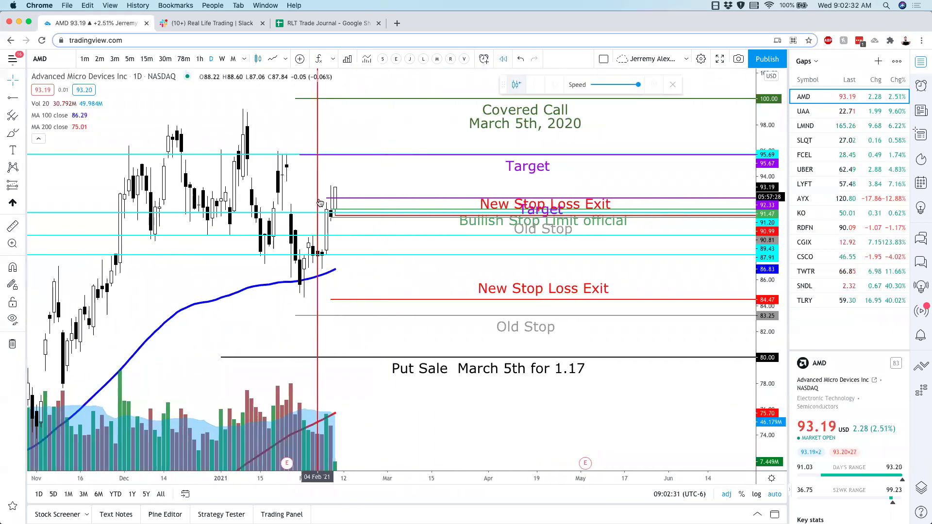
{"action": "left_click", "coordinate": [314, 204]}
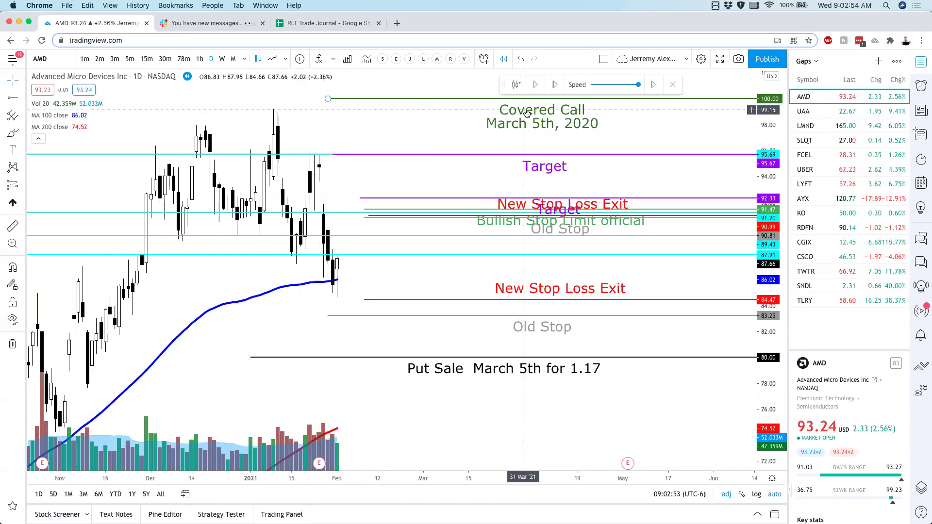
{"action": "left_click", "coordinate": [674, 86]}
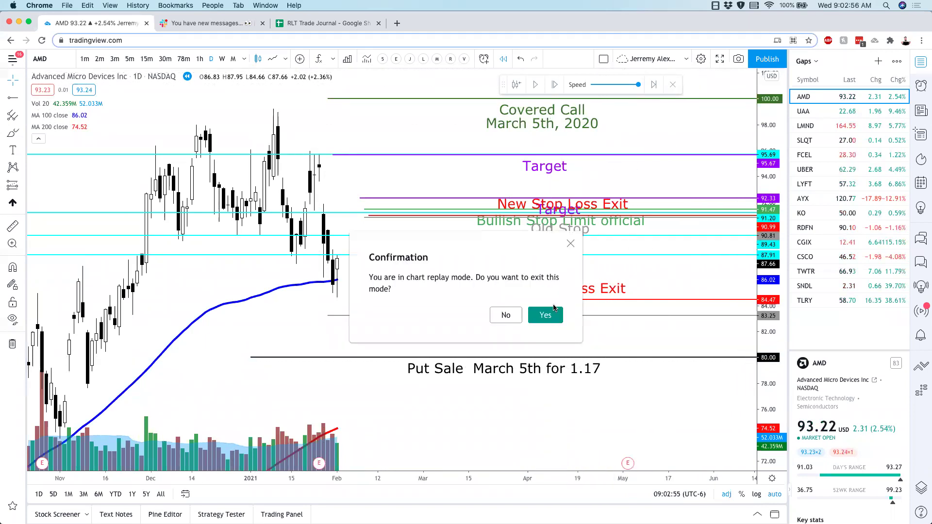
{"action": "left_click", "coordinate": [553, 316]}
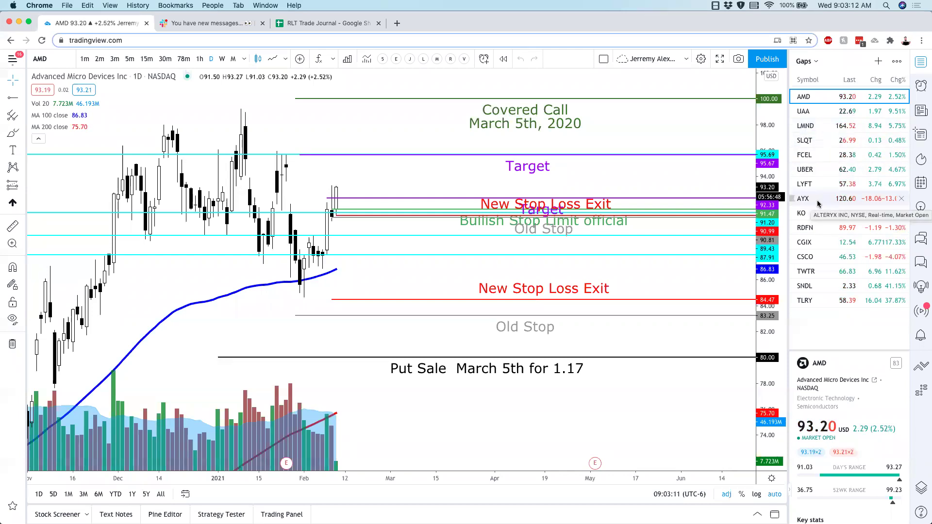
Switch to Slack and add thumbs-up reactions to the two 9:01 AM "AMD IS MY ATM" replies in #reallifetraders.
{"action": "left_click", "coordinate": [333, 26]}
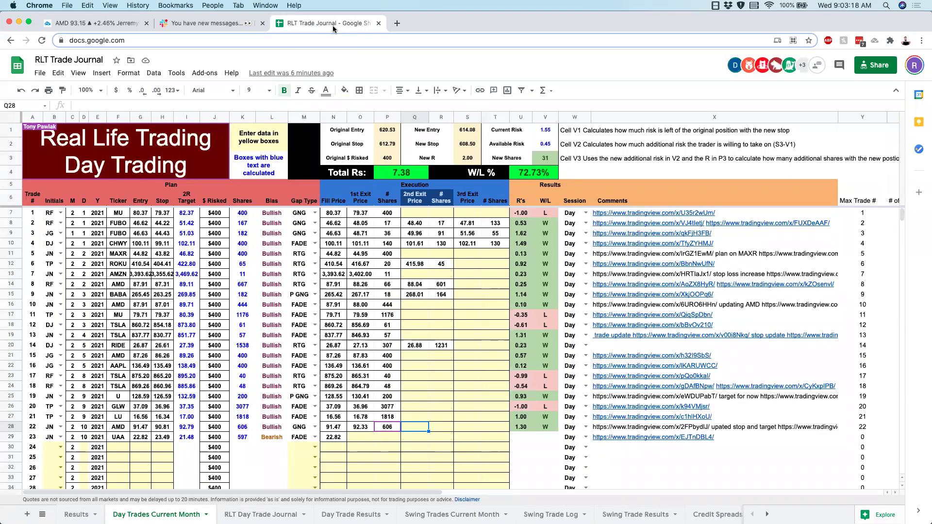
{"action": "left_click", "coordinate": [206, 22]}
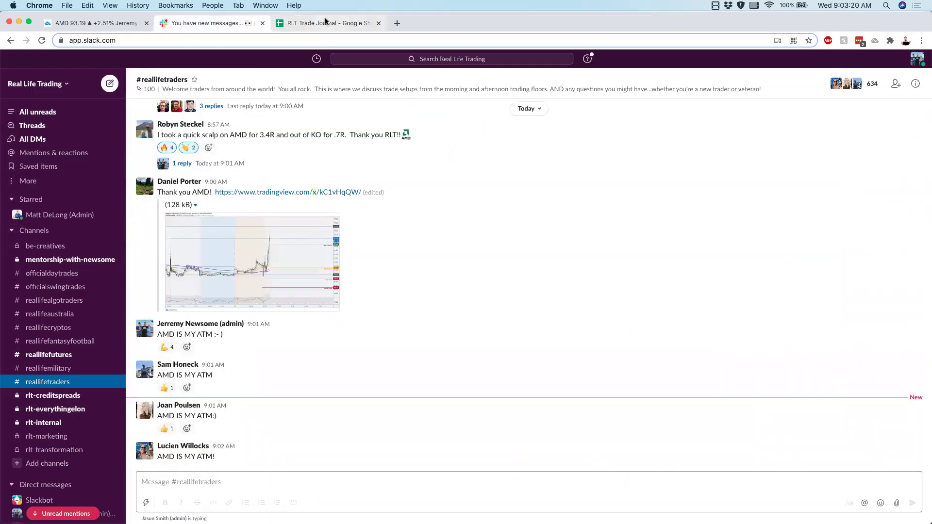
{"action": "left_click", "coordinate": [166, 429]}
{"action": "left_click", "coordinate": [163, 388]}
Post ":)" as a new message in the #reallifetraders channel.
{"action": "left_click", "coordinate": [183, 482]}
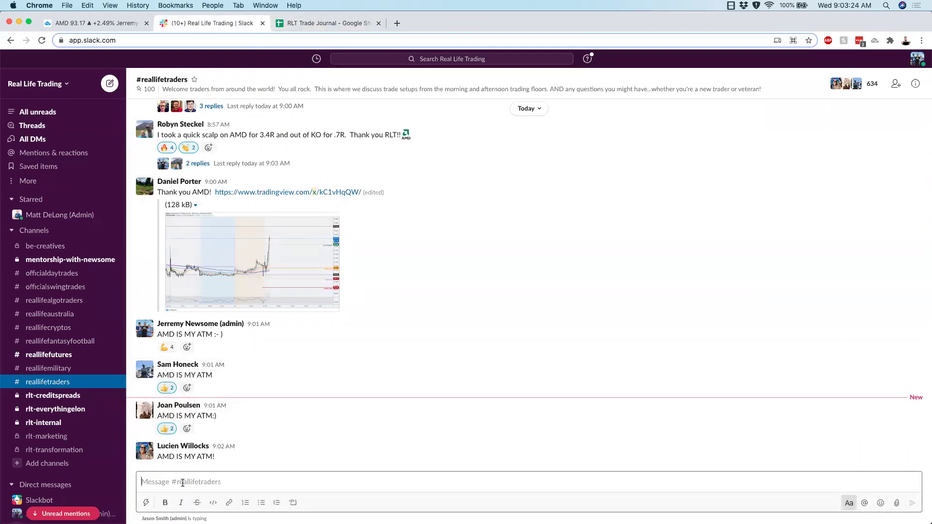
{"action": "type", "text": ":)"}
{"action": "key", "text": "Return"}
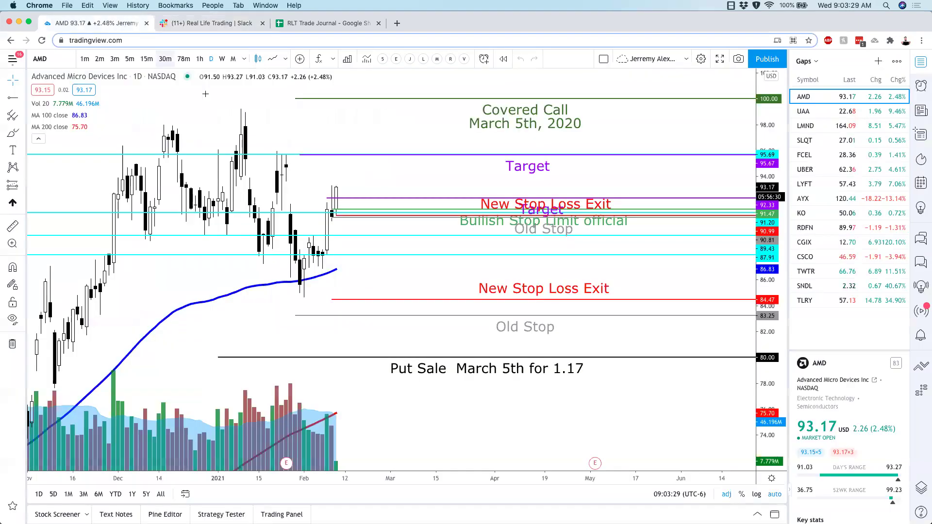
Switch to TradingView and review the daily charts of BYND and JKS with their marked trade levels.
{"action": "left_click", "coordinate": [97, 23]}
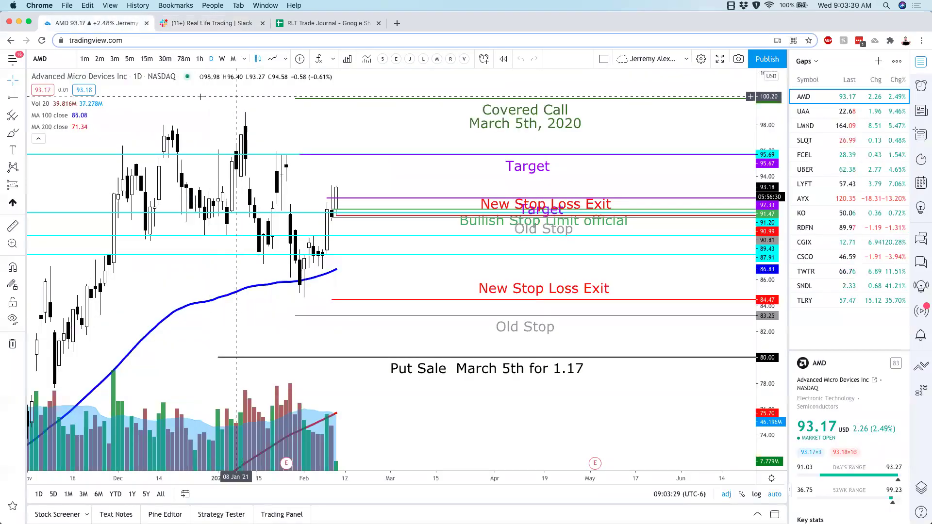
{"action": "type", "text": "BYND"}
{"action": "key", "text": "Return"}
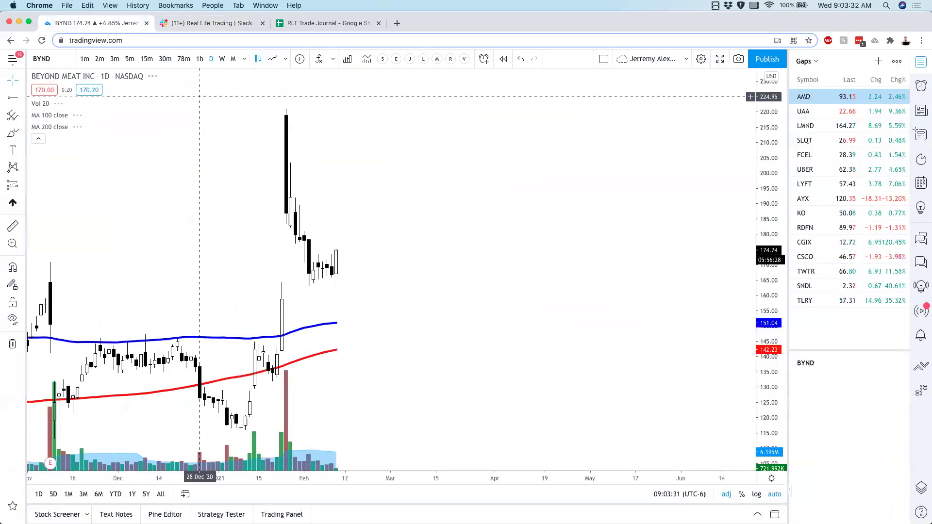
{"action": "scroll", "coordinate": [233, 109], "scroll_direction": "up", "scroll_amount": 3}
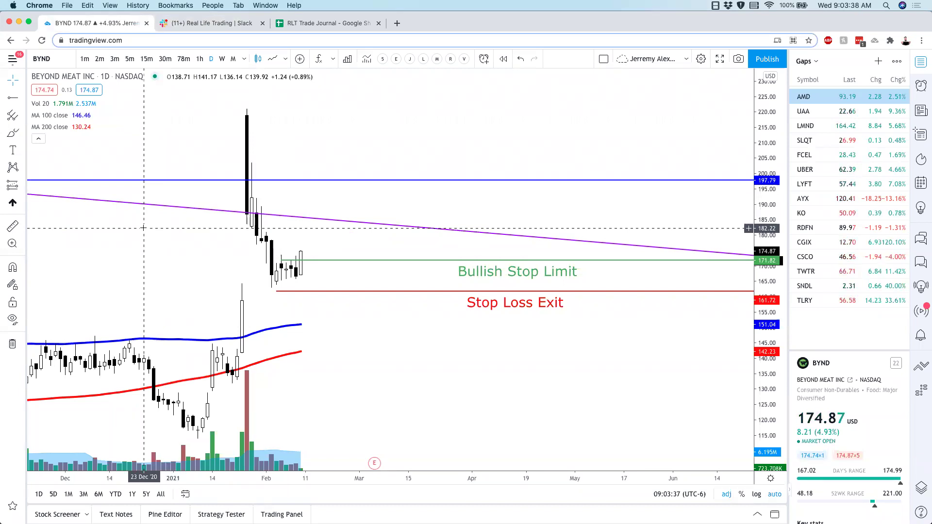
{"action": "type", "text": "JKS"}
{"action": "key", "text": "Return"}
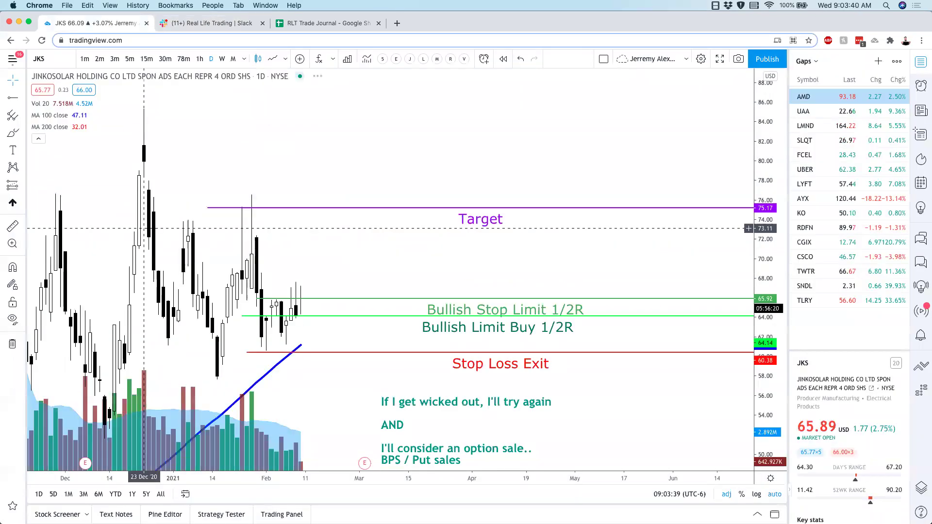
Review the daily charts of SWIR, PRPL and ZI one after another.
{"action": "type", "text": "SWIR"}
{"action": "key", "text": "Return"}
{"action": "type", "text": "PRPL"}
{"action": "key", "text": "Return"}
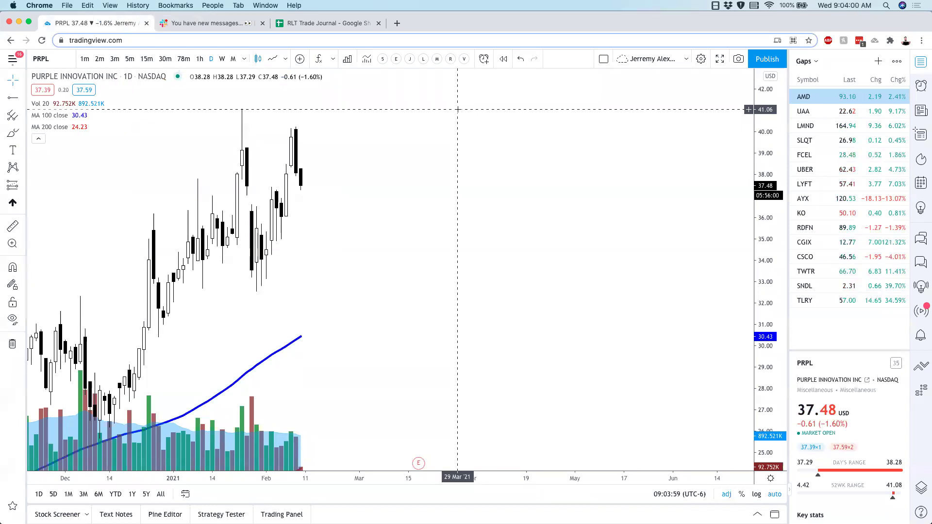
{"action": "type", "text": "ZI"}
{"action": "key", "text": "Return"}
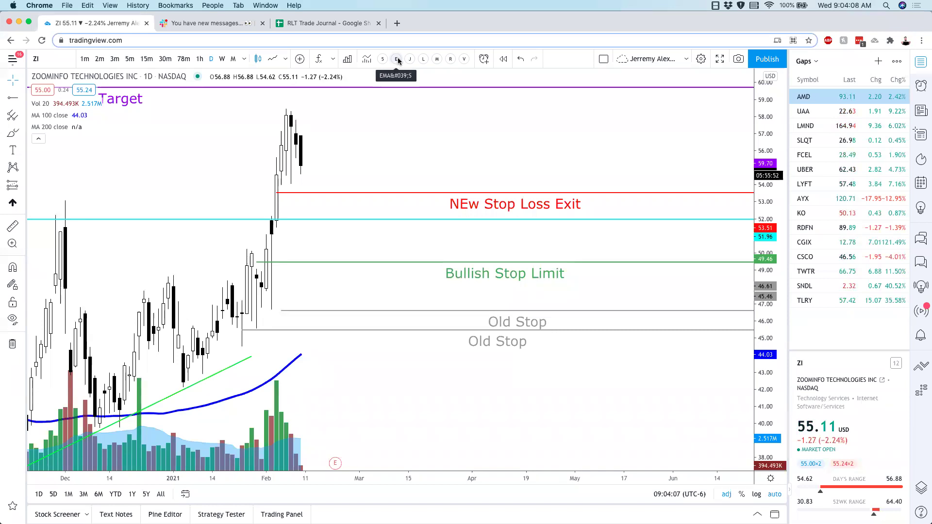
Load the PLTR daily chart and apply the indicator template with the 10, 20 and 50 EMAs.
{"action": "type", "text": "PL"}
{"action": "key", "text": "Return"}
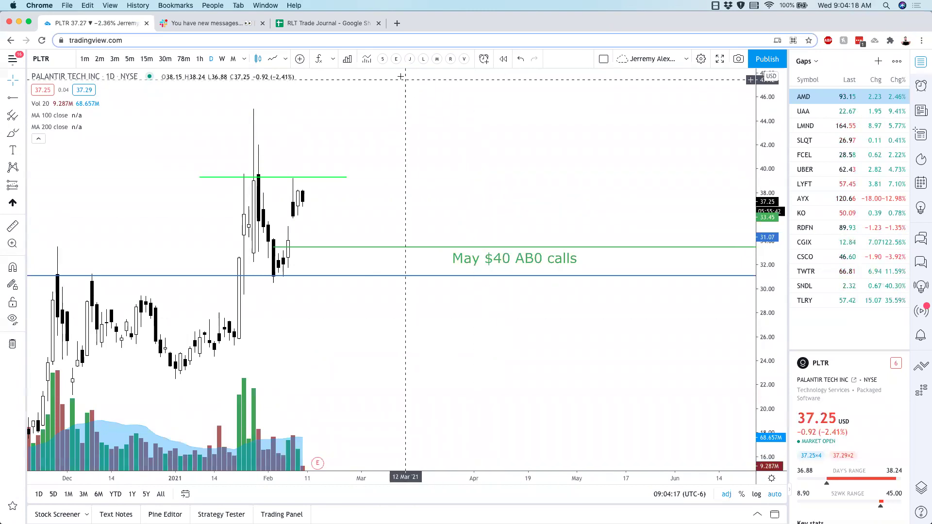
{"action": "left_click", "coordinate": [397, 59]}
{"action": "scroll", "coordinate": [600, 145], "scroll_direction": "down", "scroll_amount": 2}
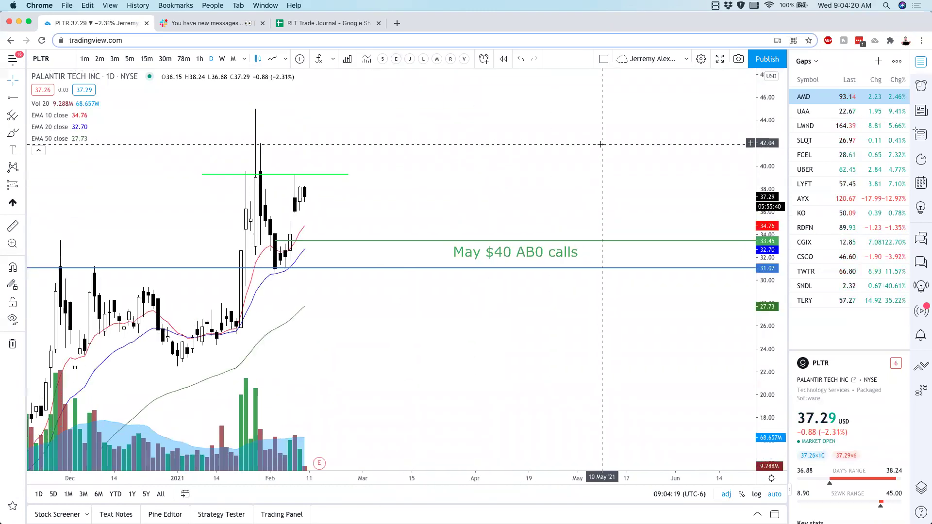
Review the daily charts of TDOC and AMWL with the EMAs applied.
{"action": "type", "text": "TDOC"}
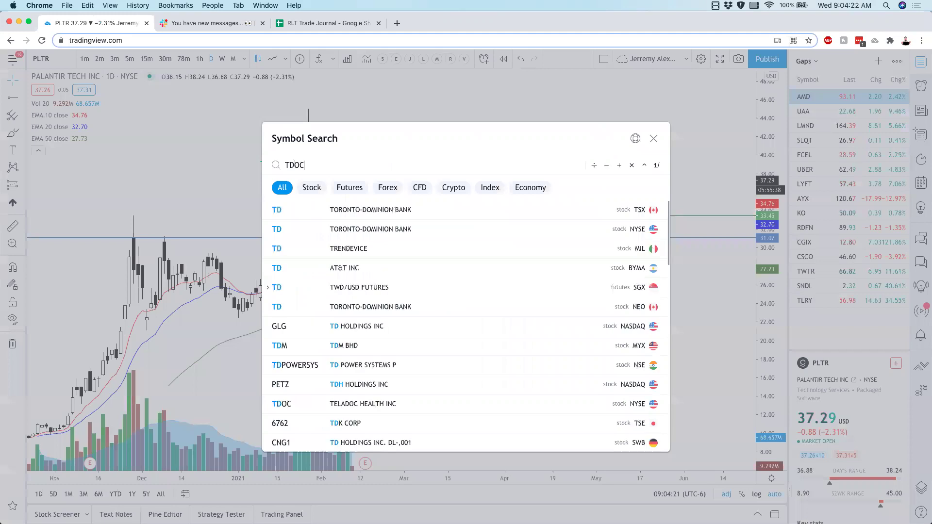
{"action": "key", "text": "Return"}
{"action": "type", "text": "AMWL"}
{"action": "key", "text": "Return"}
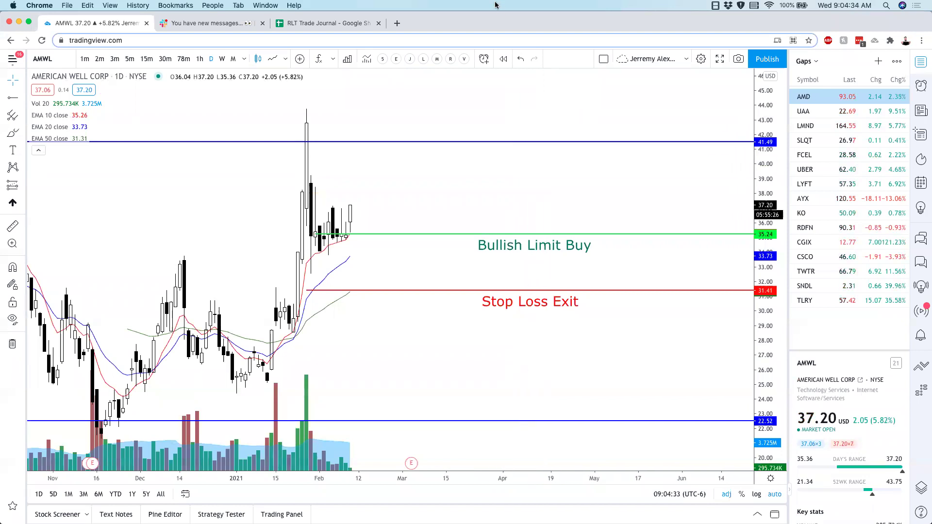
Switch to the RLT Trade Journal in Google Sheets and show the Swing Trades Current Month sheet.
{"action": "left_click", "coordinate": [341, 22]}
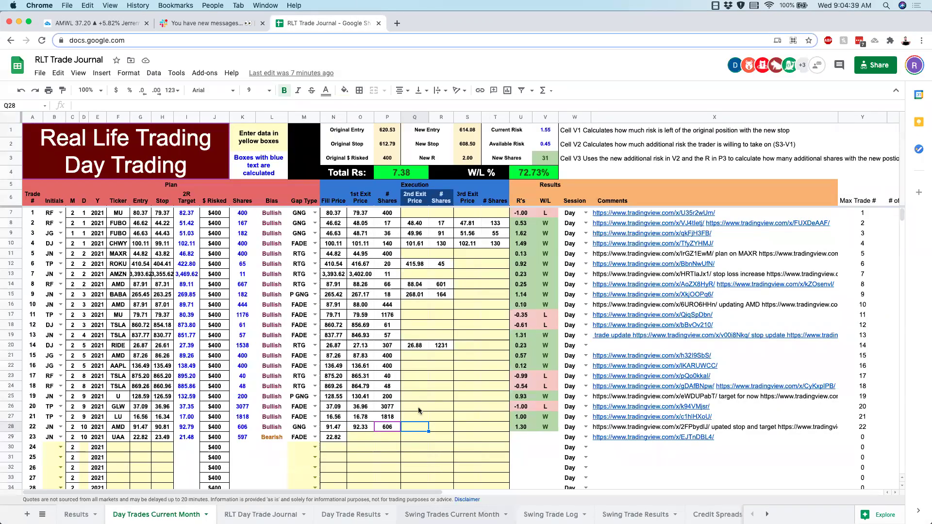
{"action": "key", "text": "alt+Down"}
{"action": "key", "text": "alt+Down"}
{"action": "key", "text": "alt+Down"}
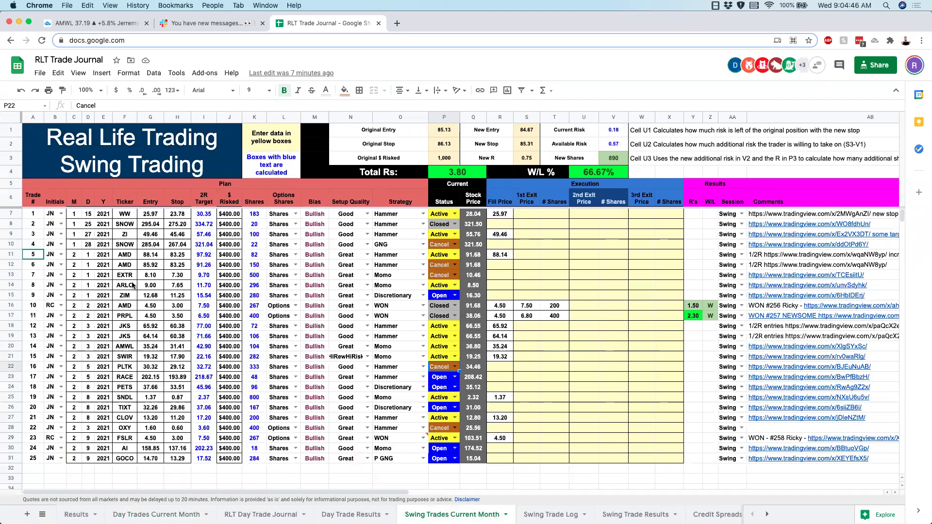
Switch to TradingView and review the ARLO daily chart against its limit buy and stop loss levels.
{"action": "left_click", "coordinate": [112, 21]}
{"action": "type", "text": "ARLO"}
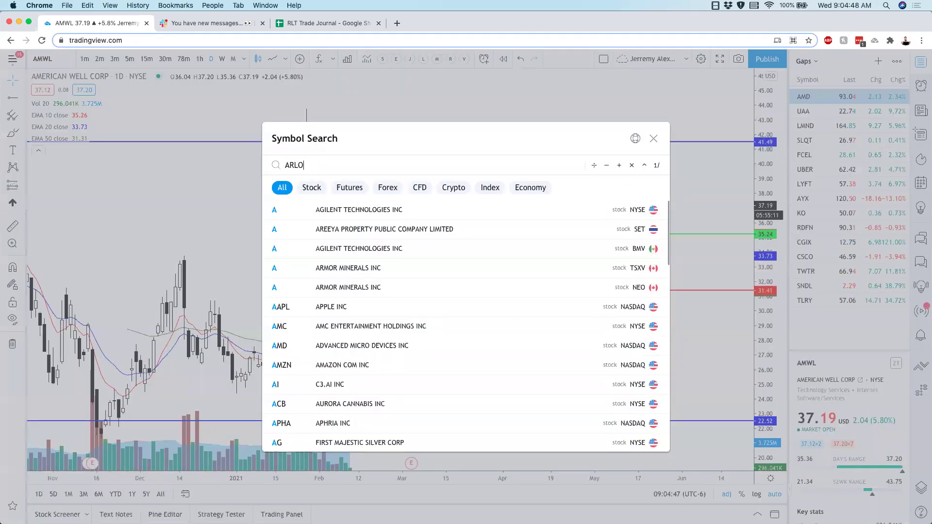
{"action": "key", "text": "Return"}
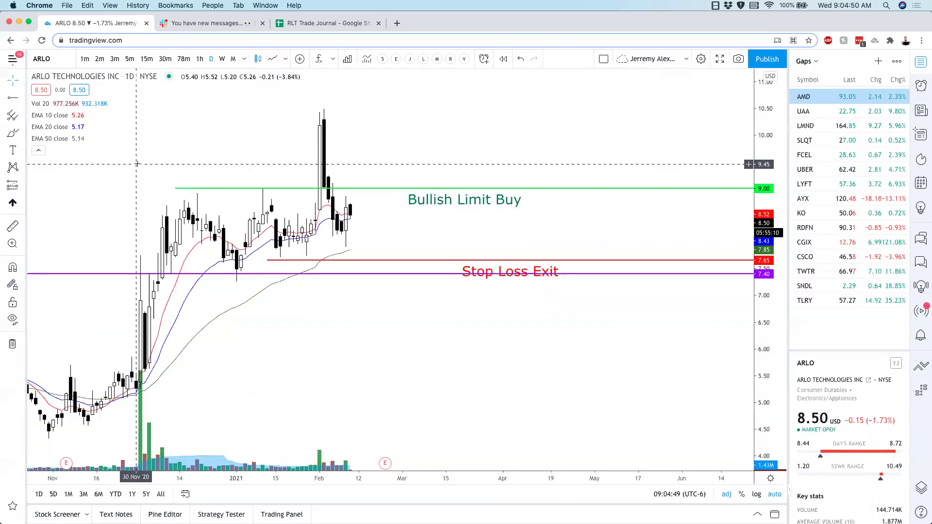
Return to the swing trade journal and go down the ticker column through AMWL and SWIR to SNDL.
{"action": "left_click", "coordinate": [320, 23]}
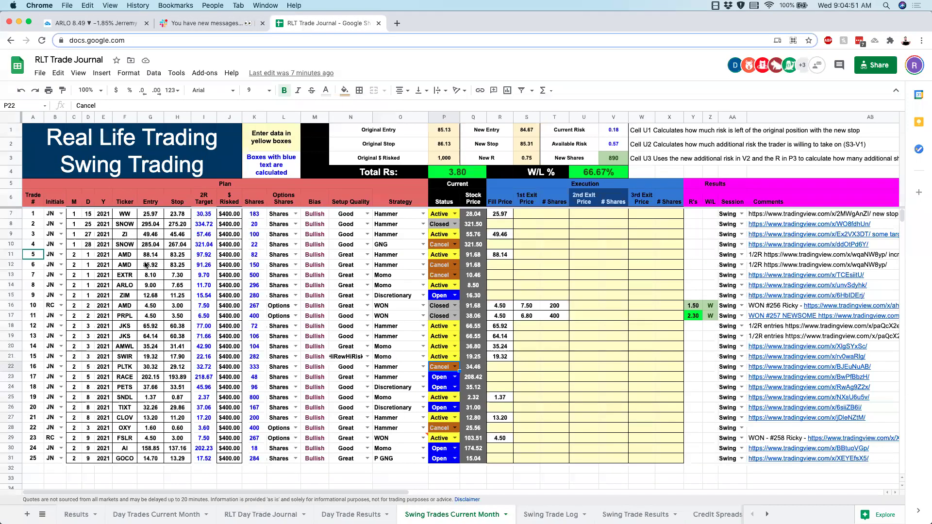
{"action": "left_click", "coordinate": [125, 326]}
{"action": "left_click", "coordinate": [124, 346]}
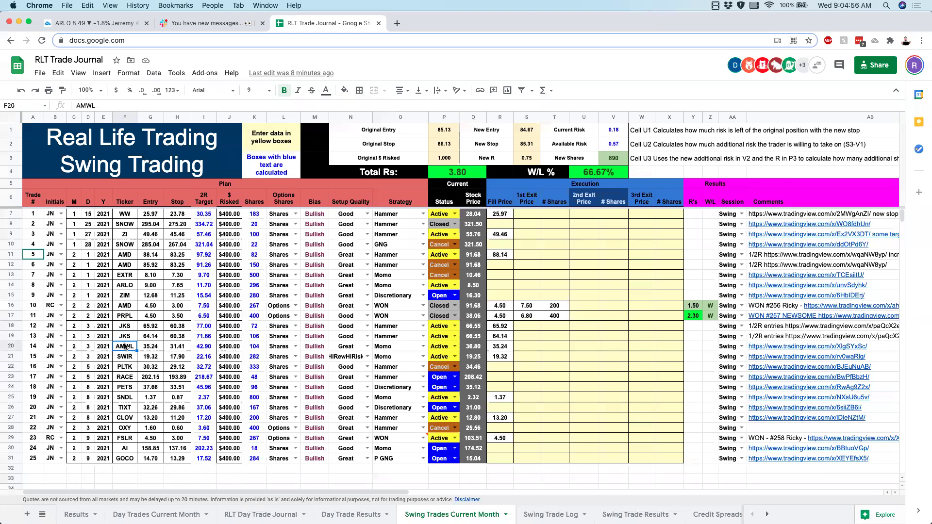
{"action": "left_click", "coordinate": [125, 355]}
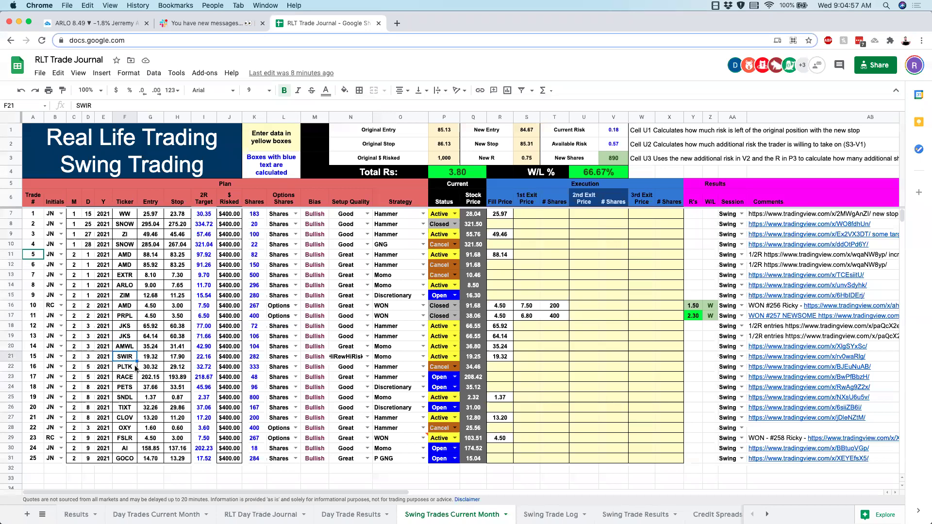
{"action": "left_click", "coordinate": [129, 399]}
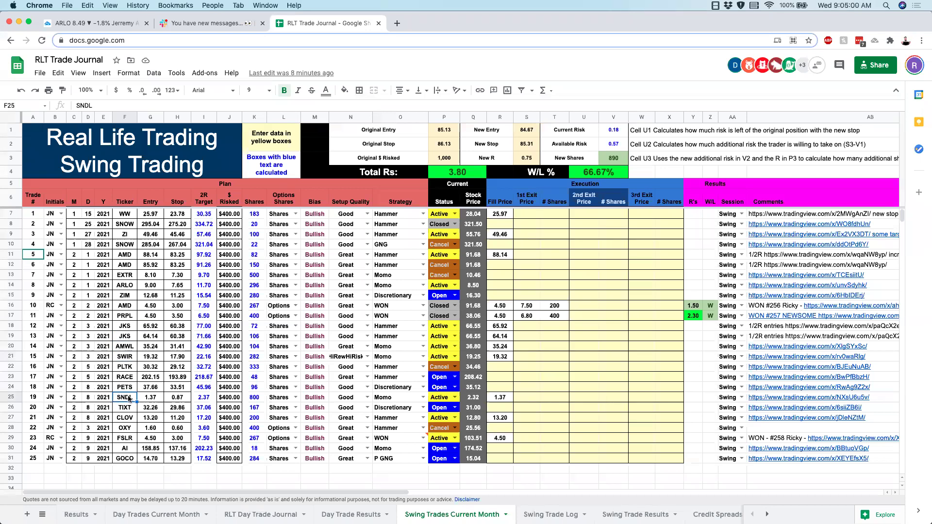
Switch to TradingView, review the CLOV chart on the daily and 1-hour timeframes, and return it to daily.
{"action": "left_click", "coordinate": [97, 23]}
{"action": "type", "text": "S"}
{"action": "key", "text": "BackSpace"}
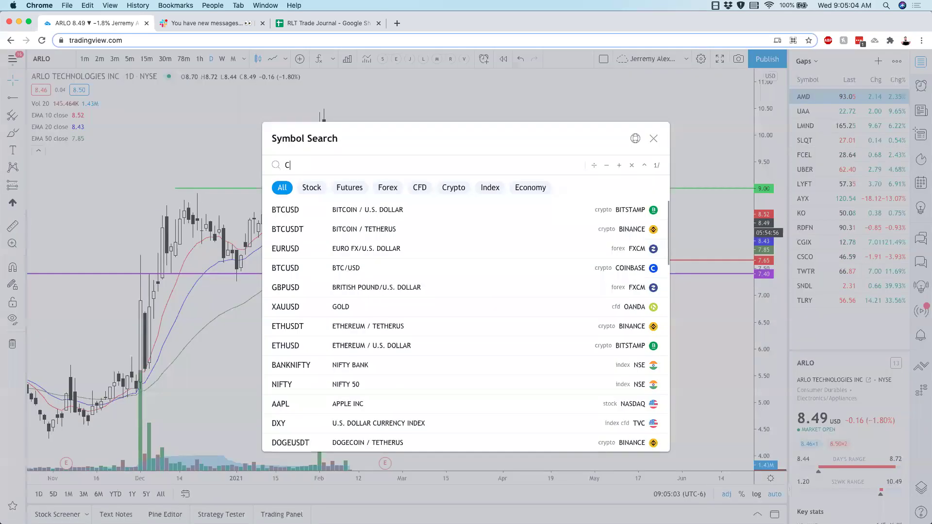
{"action": "type", "text": "CLOV"}
{"action": "key", "text": "Return"}
{"action": "scroll", "coordinate": [409, 136], "scroll_direction": "up", "scroll_amount": 1}
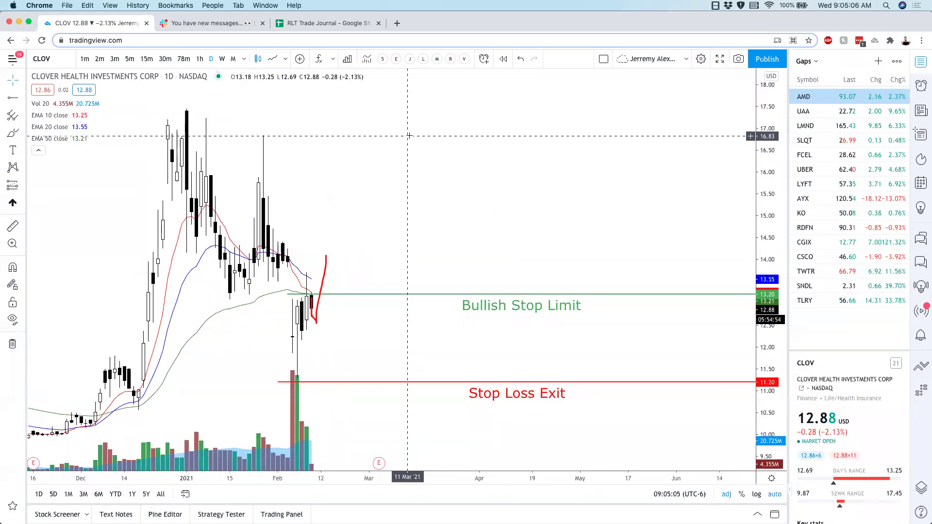
{"action": "left_click", "coordinate": [200, 59]}
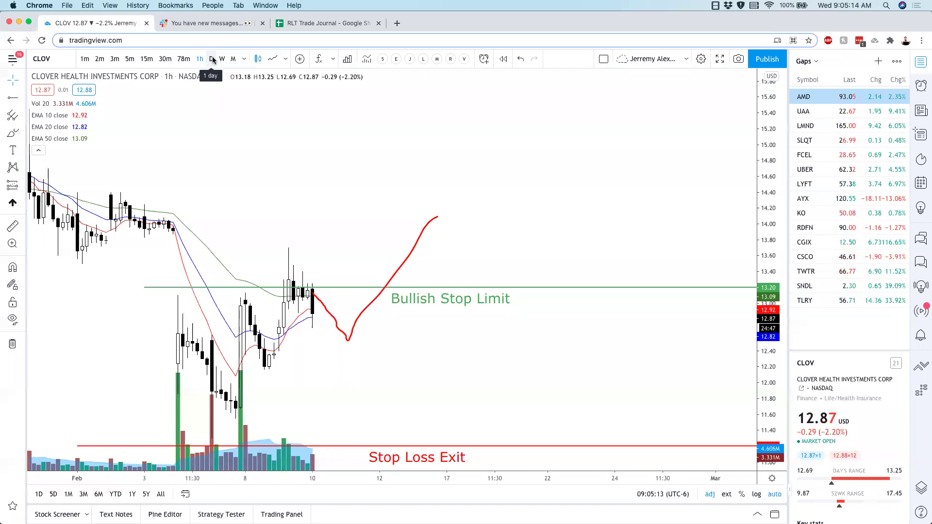
{"action": "left_click", "coordinate": [212, 59]}
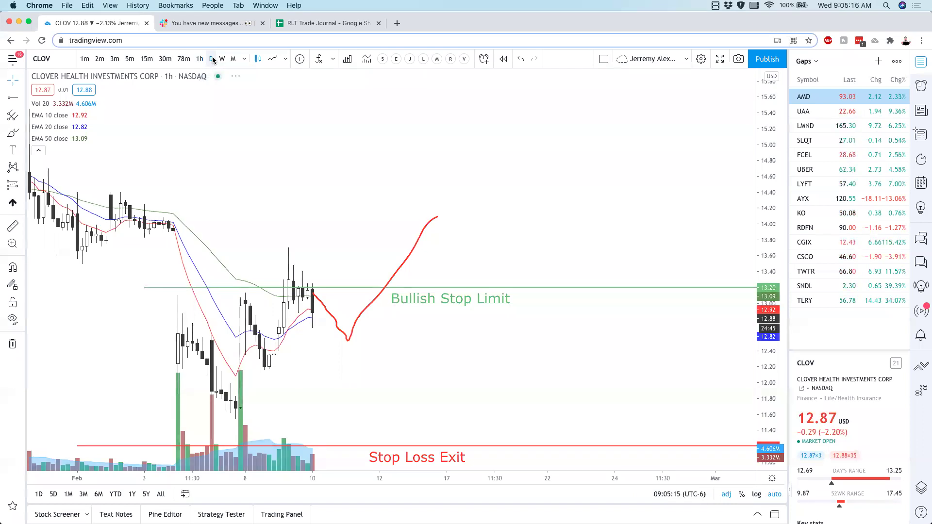
Check the swing trade journal for the next ticker, and review the FSLR daily chart in TradingView.
{"action": "left_click", "coordinate": [319, 24]}
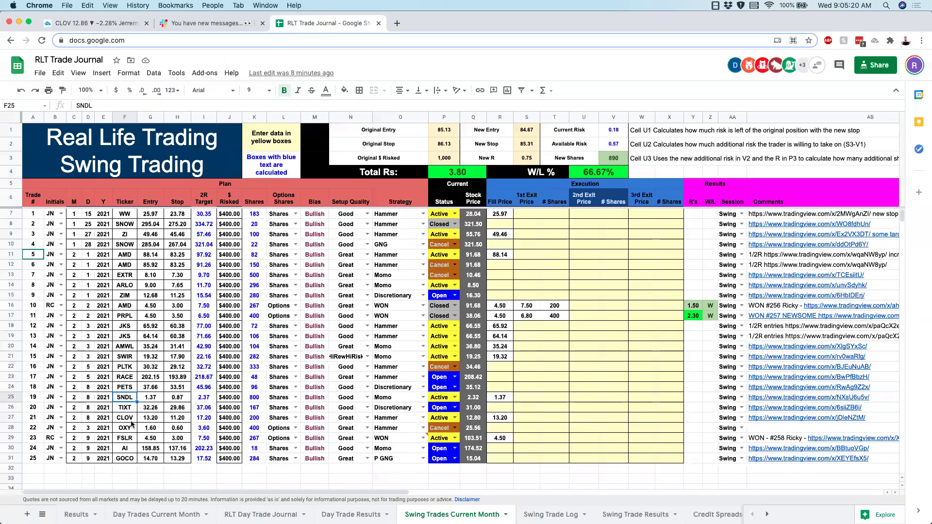
{"action": "left_click", "coordinate": [73, 22]}
{"action": "left_click", "coordinate": [117, 138]}
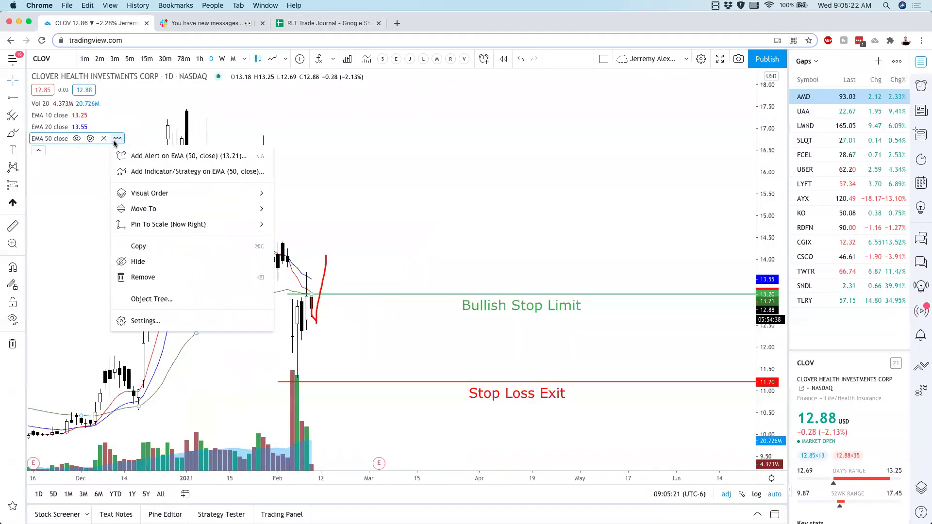
{"action": "key", "text": "Escape"}
{"action": "type", "text": "FSLR"}
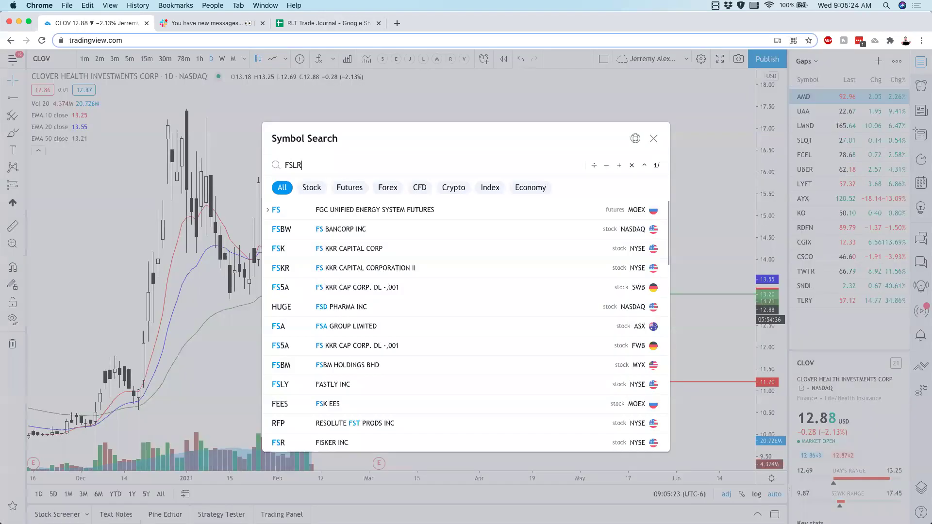
{"action": "key", "text": "Return"}
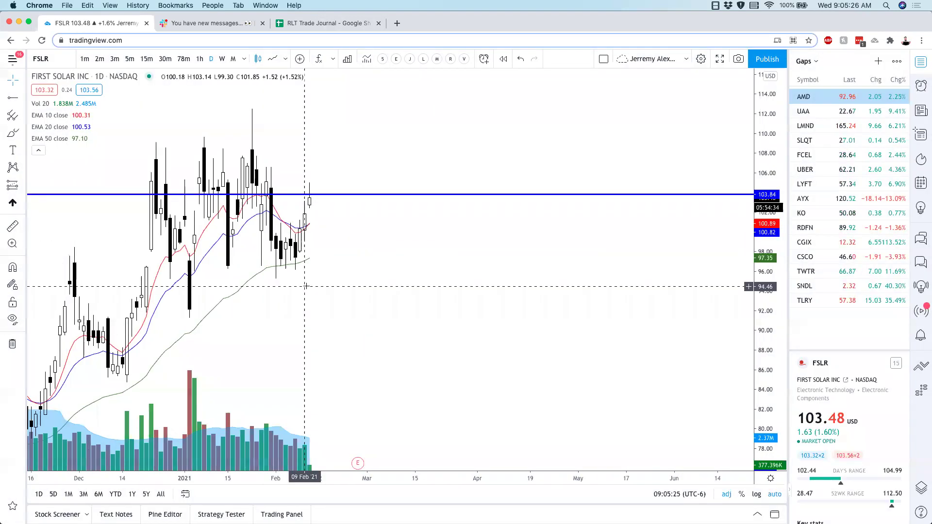
Check the swing trade journal again, and review the AI daily chart in TradingView.
{"action": "left_click", "coordinate": [304, 23]}
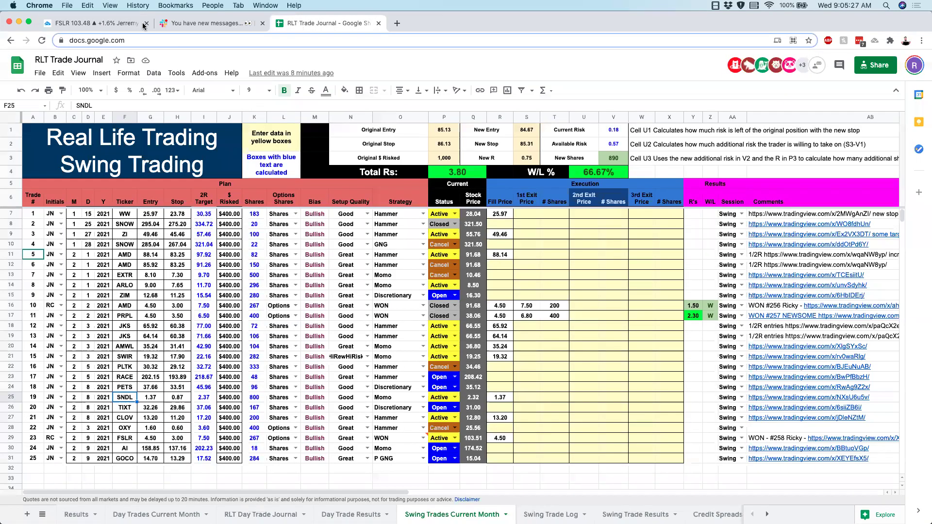
{"action": "left_click", "coordinate": [95, 25]}
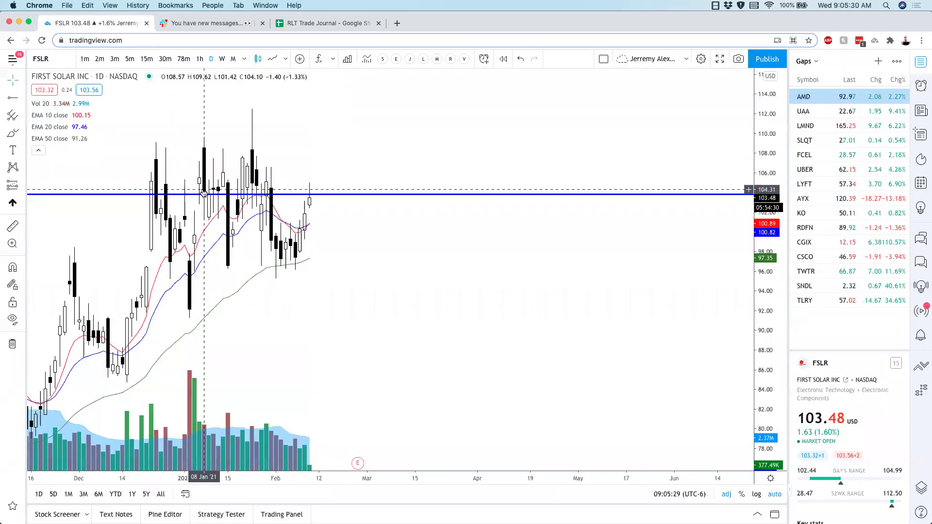
{"action": "type", "text": "ai"}
{"action": "key", "text": "Return"}
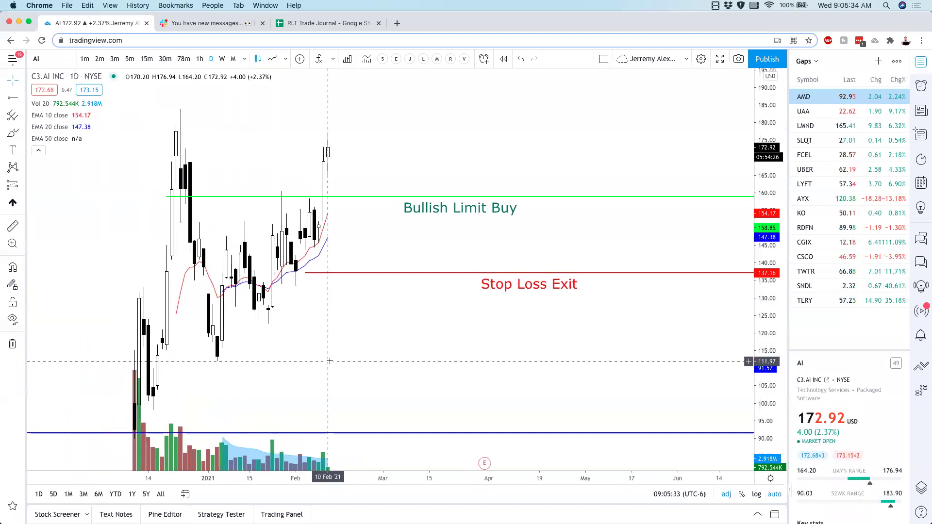
Review the GOCO daily chart and load the FEYE chart.
{"action": "type", "text": "goco"}
{"action": "key", "text": "Return"}
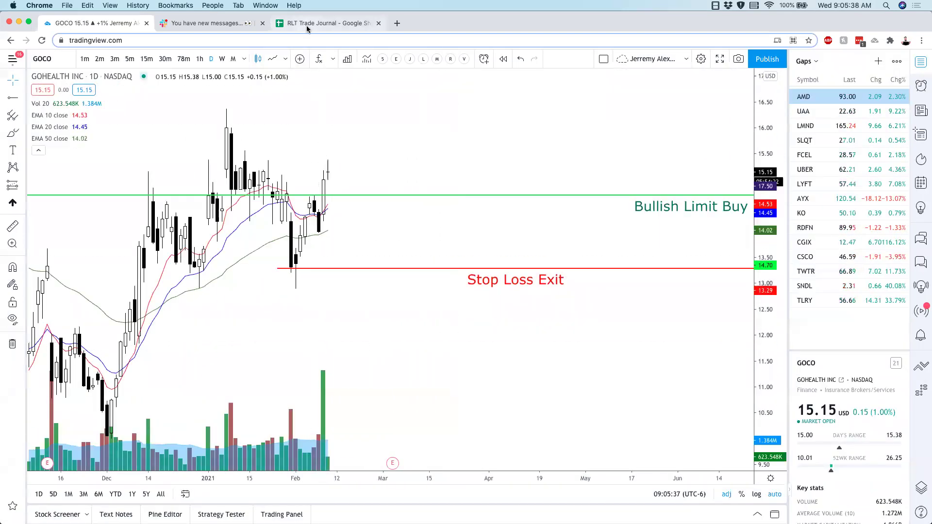
{"action": "type", "text": "feye"}
{"action": "key", "text": "Return"}
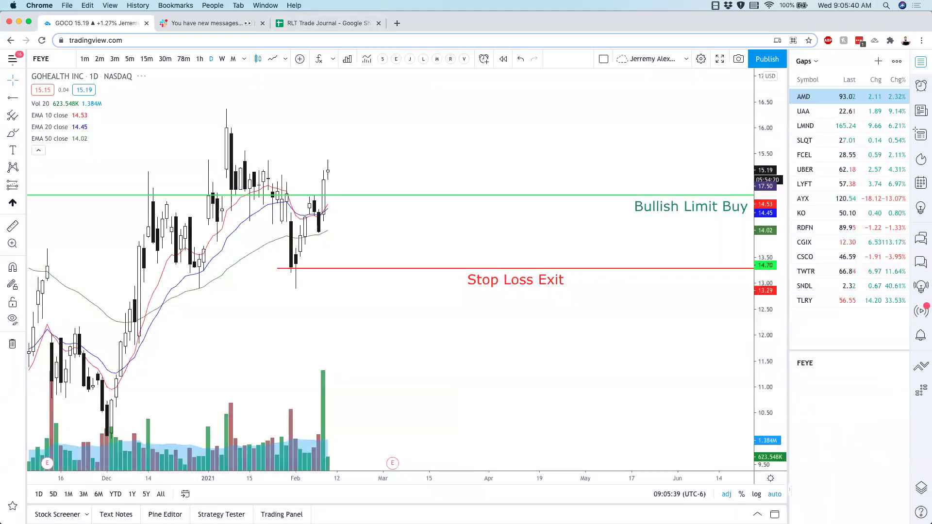
Switch to the swing trade journal and start the first empty row with trade number 25 and the trader's initials.
{"action": "left_click", "coordinate": [310, 23]}
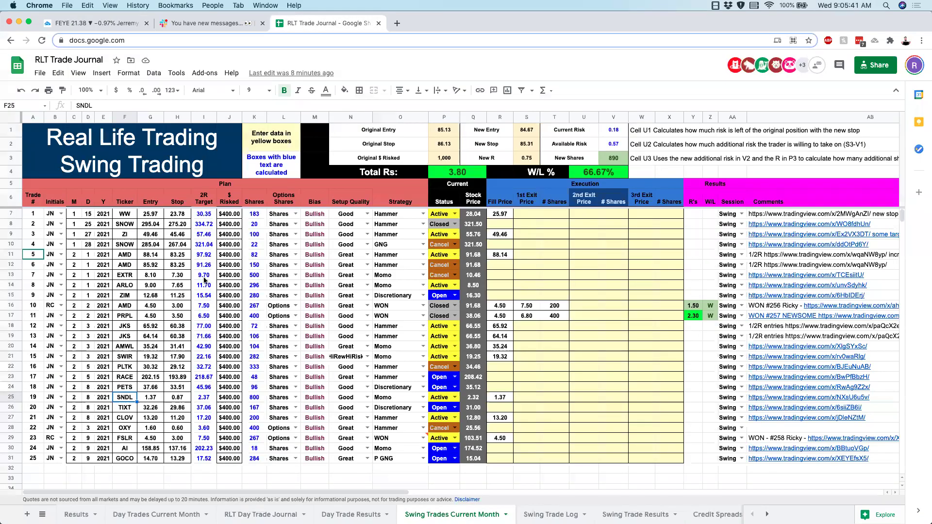
{"action": "scroll", "coordinate": [66, 442], "scroll_direction": "down", "scroll_amount": 2}
{"action": "left_click", "coordinate": [41, 449]}
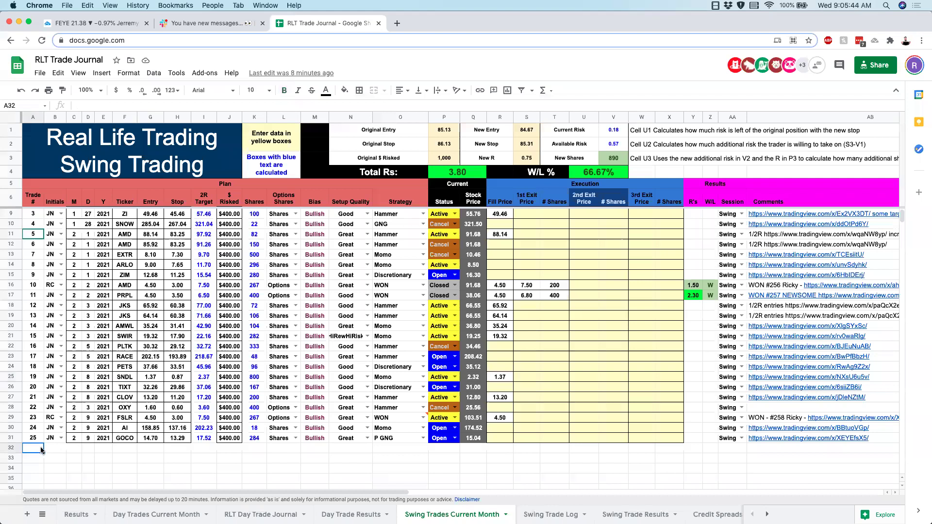
{"action": "type", "text": "25"}
{"action": "key", "text": "Tab"}
{"action": "type", "text": "JN"}
{"action": "key", "text": "Tab"}
Enter the date 2/9/2021 and the ticker FEYE in the new trade row.
{"action": "type", "text": "2"}
{"action": "key", "text": "Tab"}
{"action": "type", "text": "9"}
{"action": "key", "text": "Tab"}
{"action": "type", "text": "2021"}
{"action": "key", "text": "Tab"}
{"action": "type", "text": "FEYE"}
{"action": "key", "text": "Tab"}
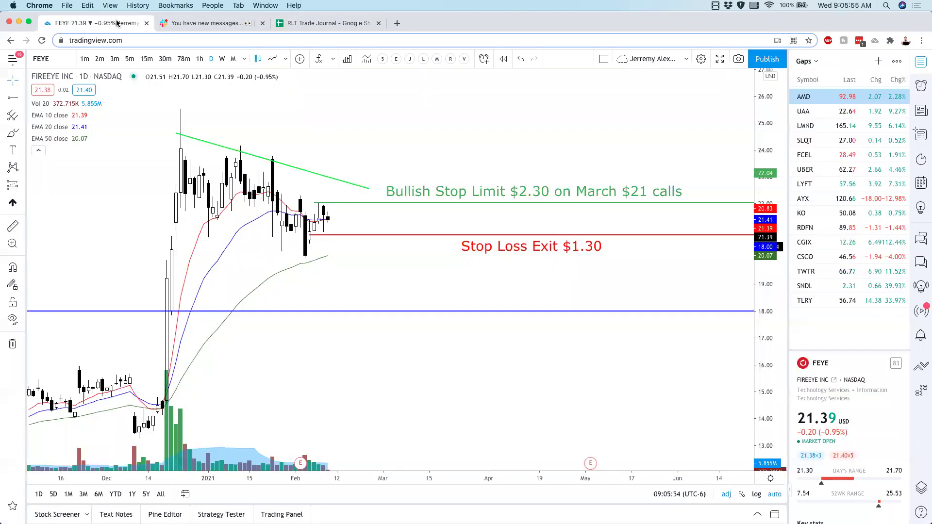
Check the FEYE chart in TradingView, and enter 2.3 as the entry and 1.2 as the stop in the journal's FEYE row.
{"action": "left_click", "coordinate": [118, 23]}
{"action": "left_click", "coordinate": [190, 24]}
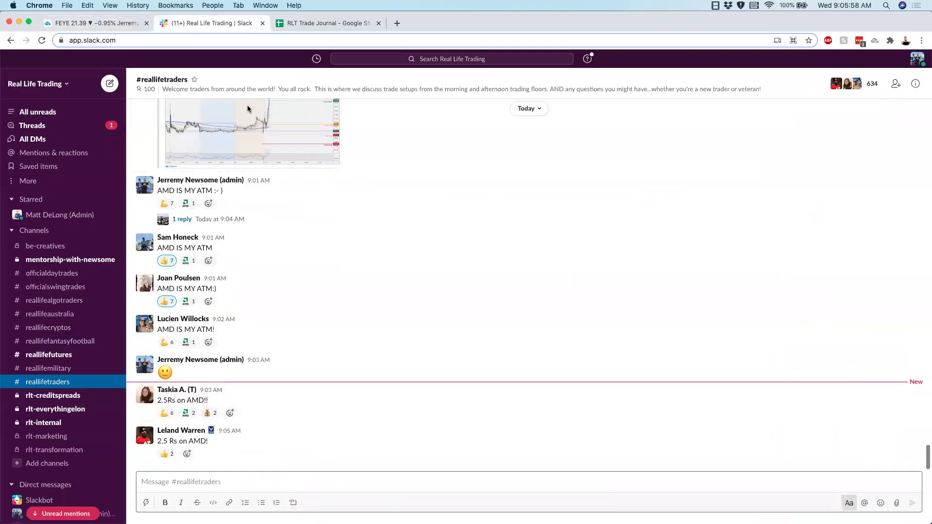
{"action": "left_click", "coordinate": [304, 23]}
{"action": "type", "text": "2.3"}
{"action": "key", "text": "Tab"}
{"action": "key", "text": "Tab"}
{"action": "key", "text": "Tab"}
{"action": "key", "text": "Tab"}
{"action": "key", "text": "Tab"}
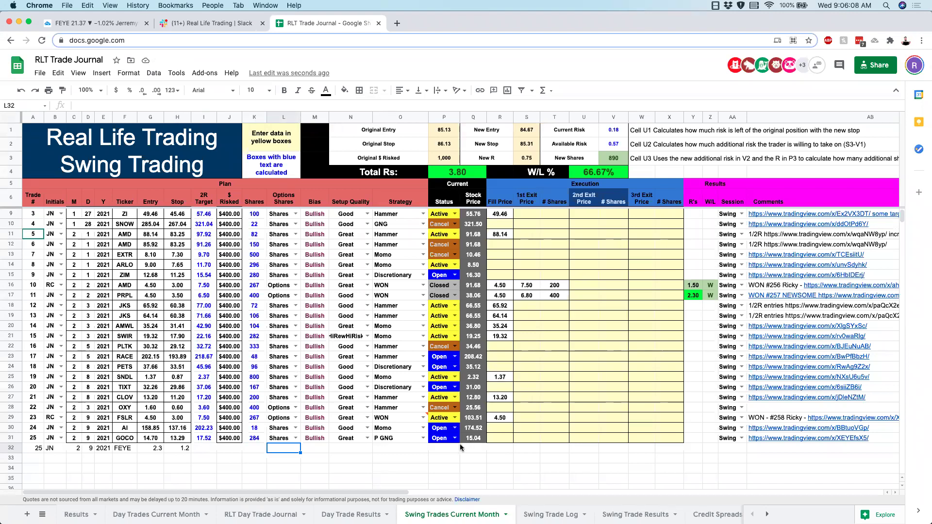
Open the Weekly Options Newsletter from the reallifetrading.com account dashboard, and open the FEYE setup's Daily Chart link.
{"action": "left_click", "coordinate": [763, 449]}
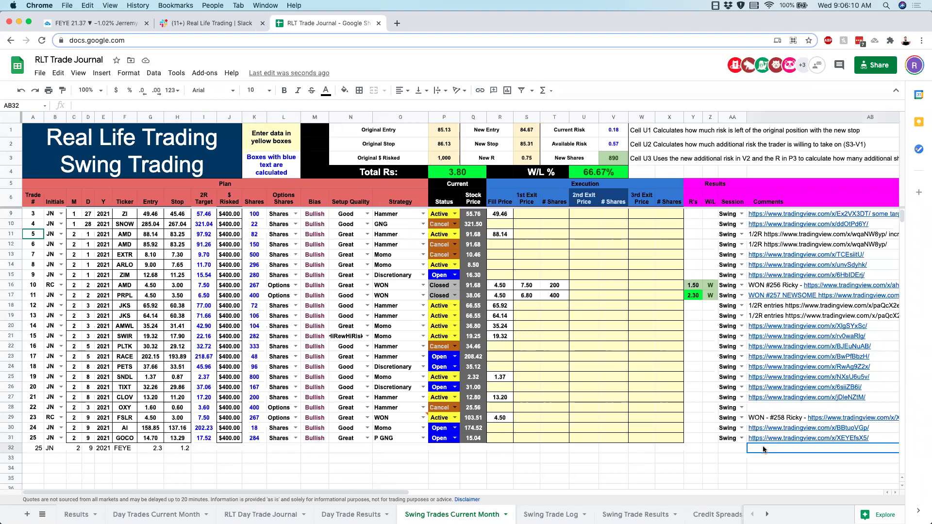
{"action": "left_click", "coordinate": [243, 26]}
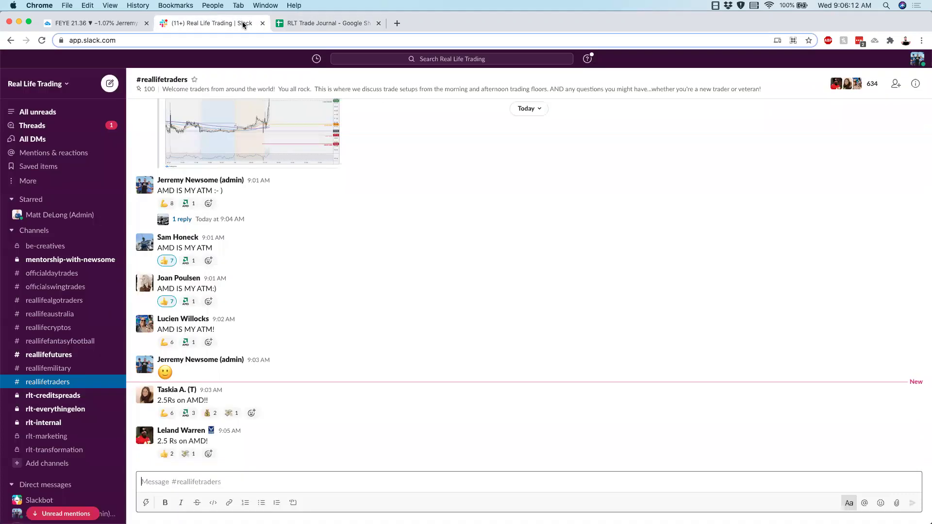
{"action": "left_click", "coordinate": [397, 23]}
{"action": "left_click", "coordinate": [84, 55]}
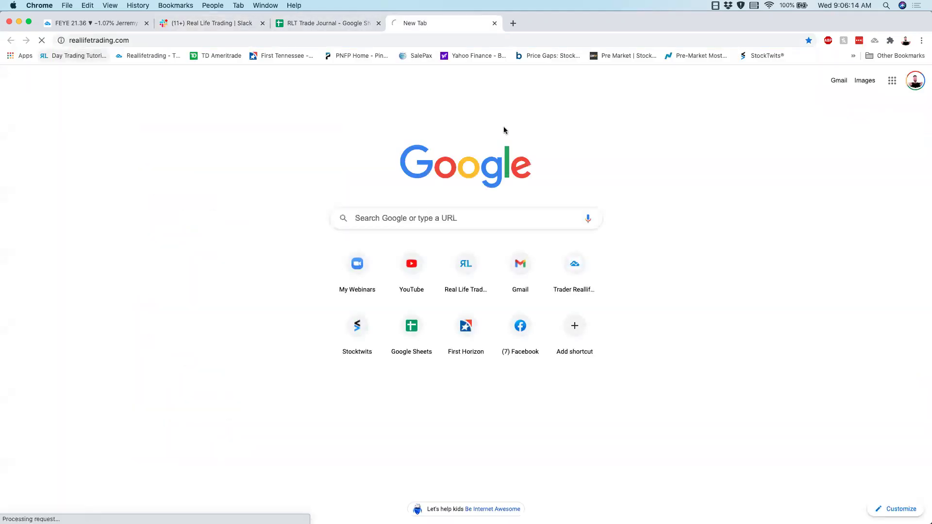
{"action": "left_click", "coordinate": [677, 72]}
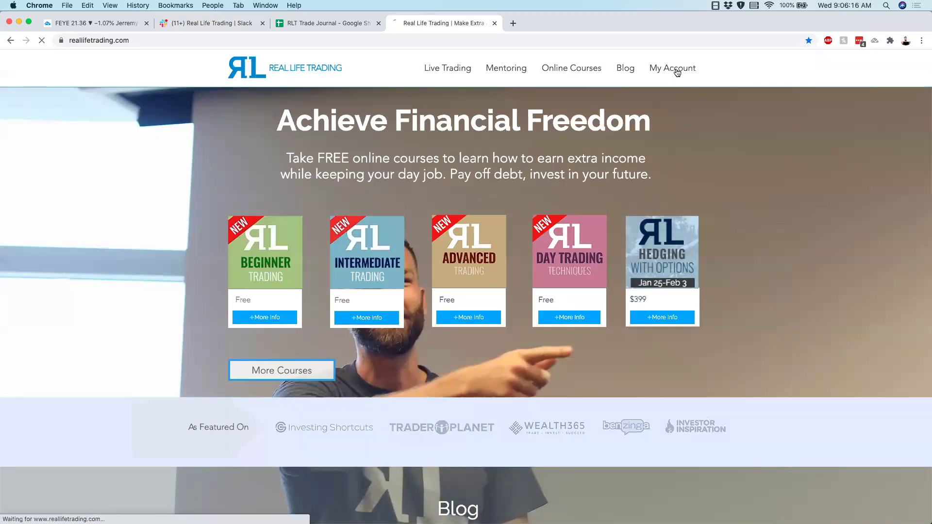
{"action": "mouse_move", "coordinate": [674, 75]}
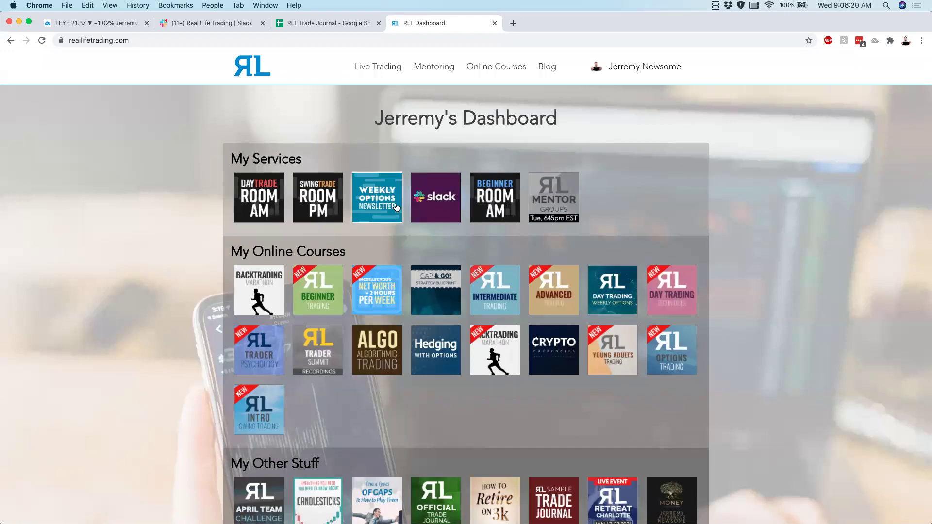
{"action": "left_click", "coordinate": [378, 197]}
{"action": "scroll", "coordinate": [287, 442], "scroll_direction": "down", "scroll_amount": 3}
{"action": "scroll", "coordinate": [267, 274], "scroll_direction": "down", "scroll_amount": 3}
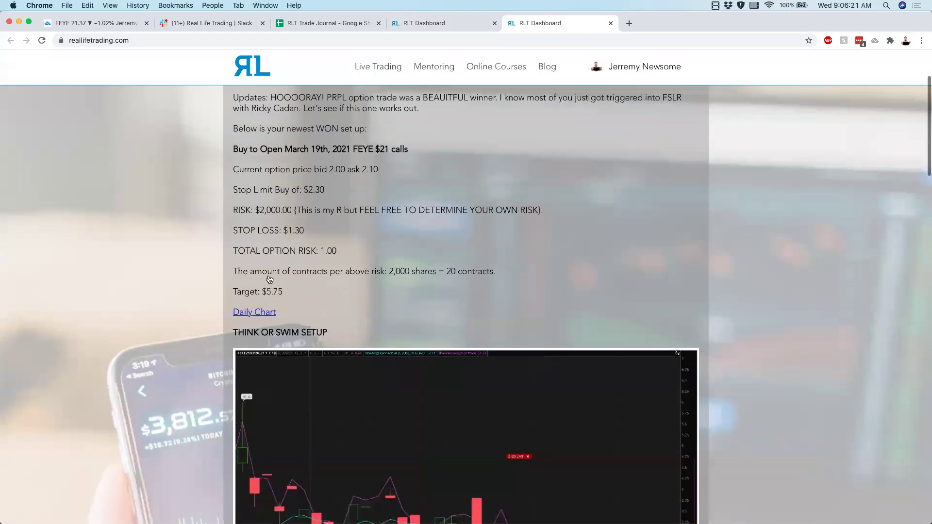
{"action": "left_click", "coordinate": [264, 275]}
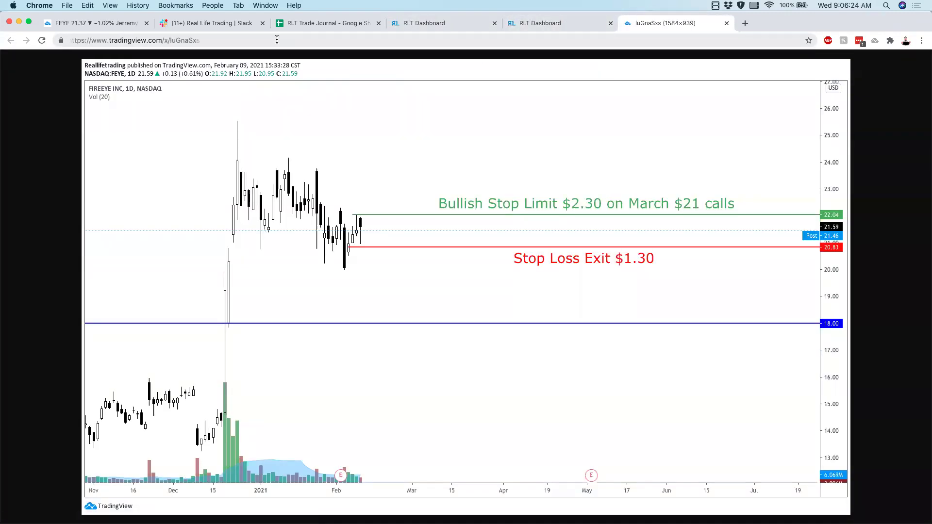
Copy the FEYE chart snapshot's web address into the Comments cell of the journal's FEYE row.
{"action": "left_click", "coordinate": [276, 39]}
{"action": "key", "text": "super+c"}
{"action": "left_click", "coordinate": [297, 28]}
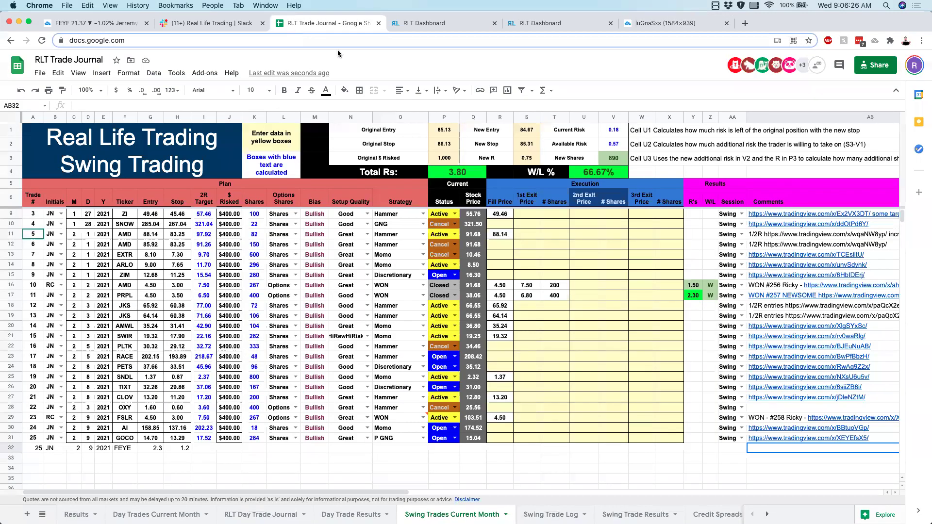
{"action": "key", "text": "super+v"}
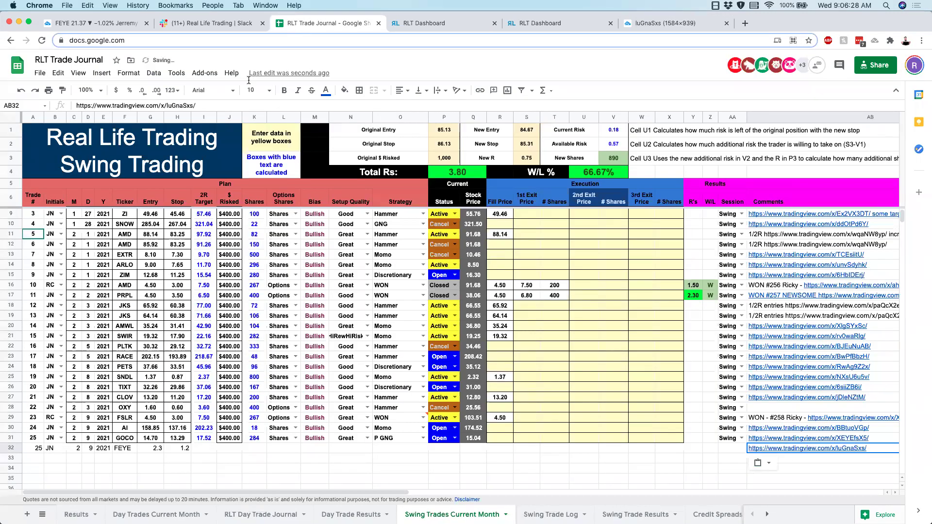
Switch to TradingView and review the SHOP daily chart.
{"action": "left_click", "coordinate": [120, 30]}
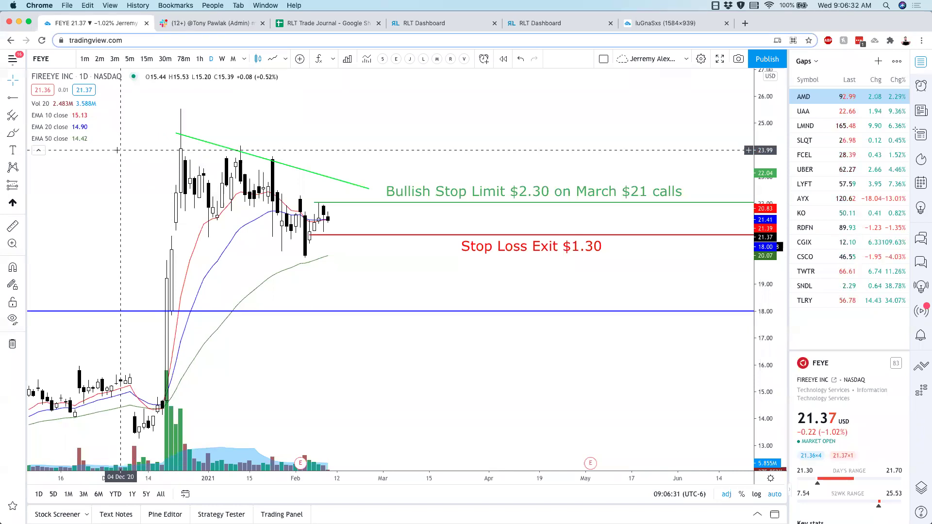
{"action": "type", "text": "SHOP"}
{"action": "key", "text": "Return"}
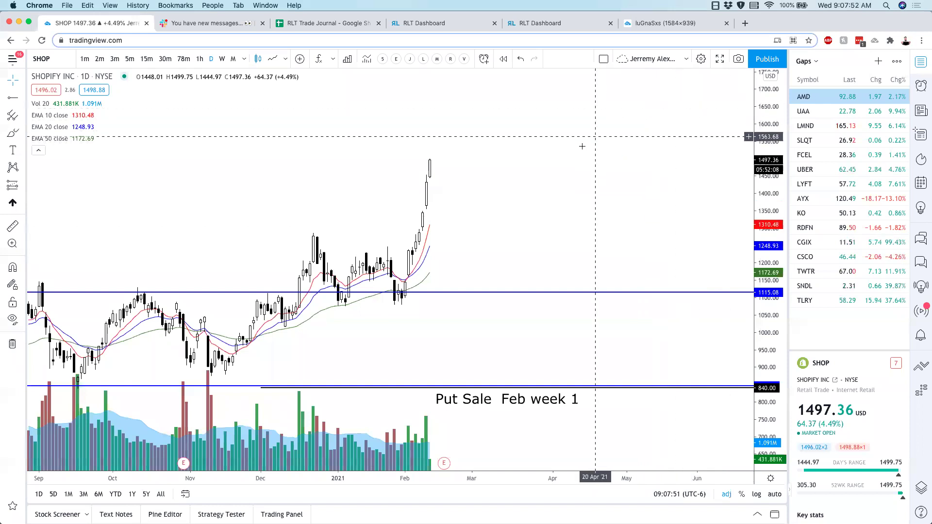
Review the TSLA chart on the 5-minute timeframe, and return it to daily.
{"action": "type", "text": "tsla"}
{"action": "key", "text": "Return"}
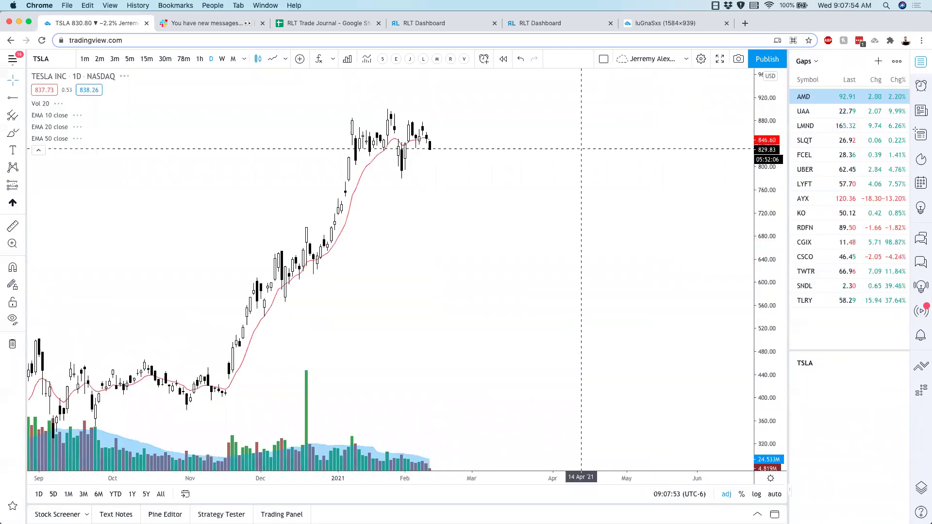
{"action": "left_click", "coordinate": [129, 59]}
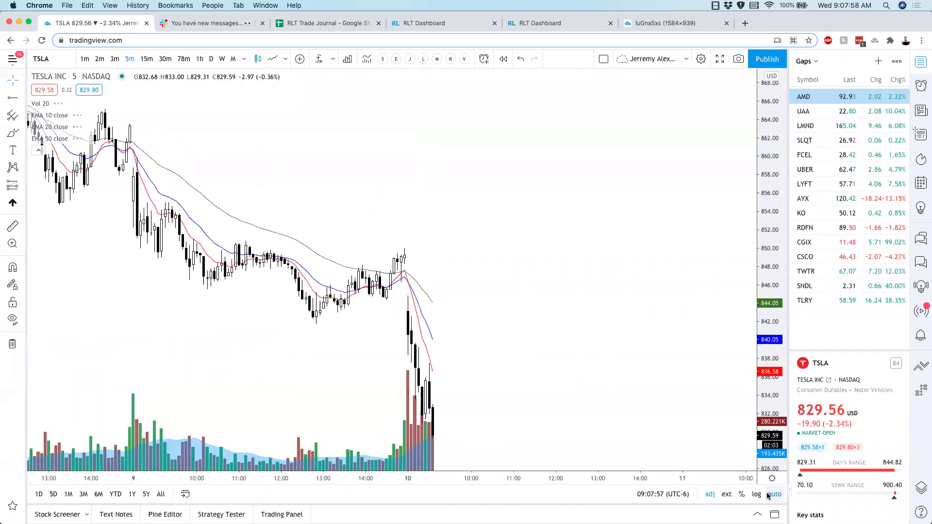
{"action": "left_click_drag", "start_coordinate": [676, 366], "coordinate": [670, 278]}
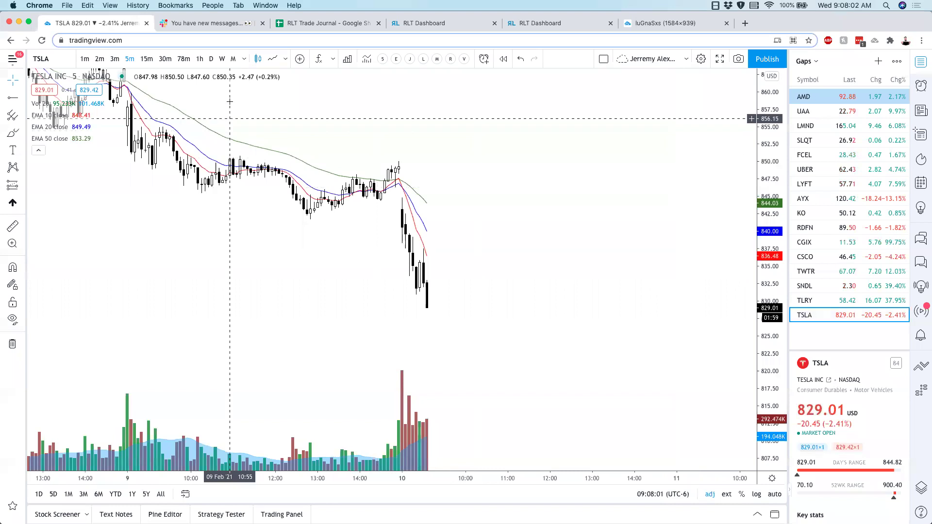
{"action": "left_click", "coordinate": [211, 58]}
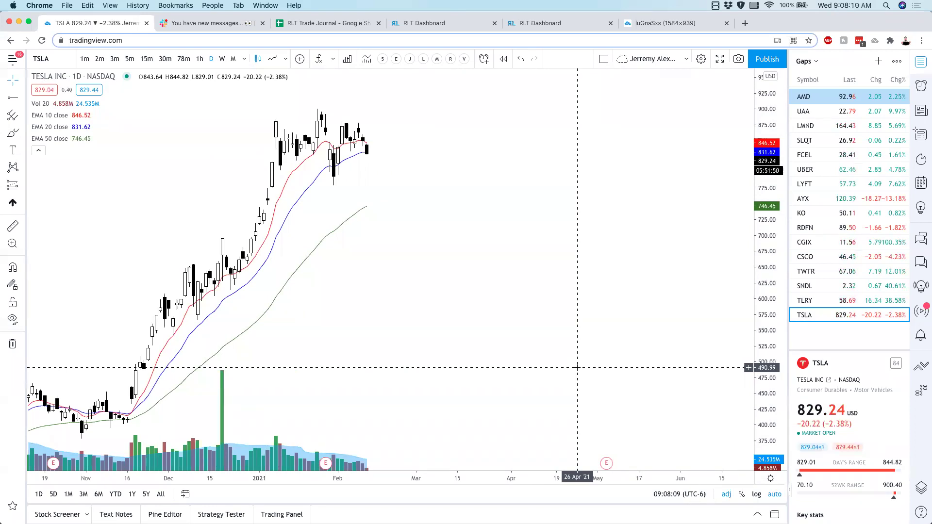
Load the E-mini S&P 500 futures chart ES1!, and review it on the 5-minute and daily timeframes.
{"action": "type", "text": "ES"}
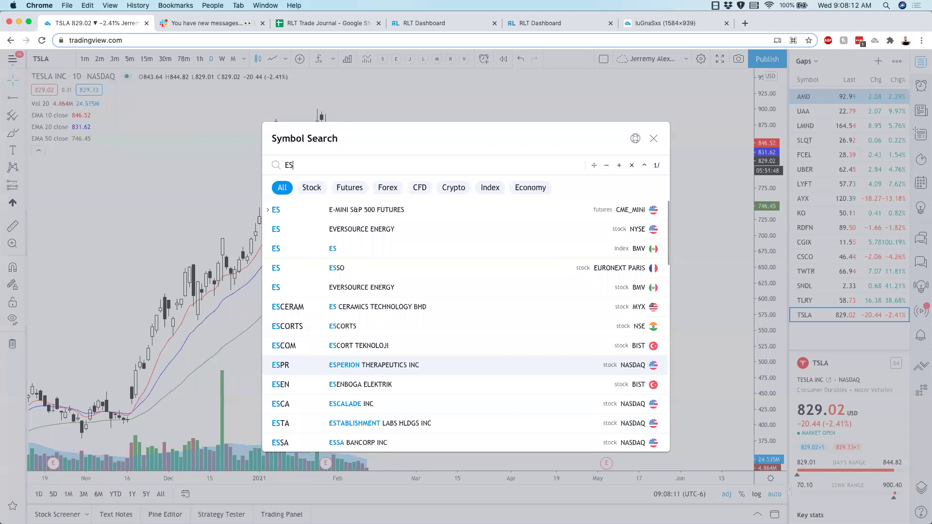
{"action": "left_click", "coordinate": [452, 218]}
{"action": "left_click", "coordinate": [431, 232]}
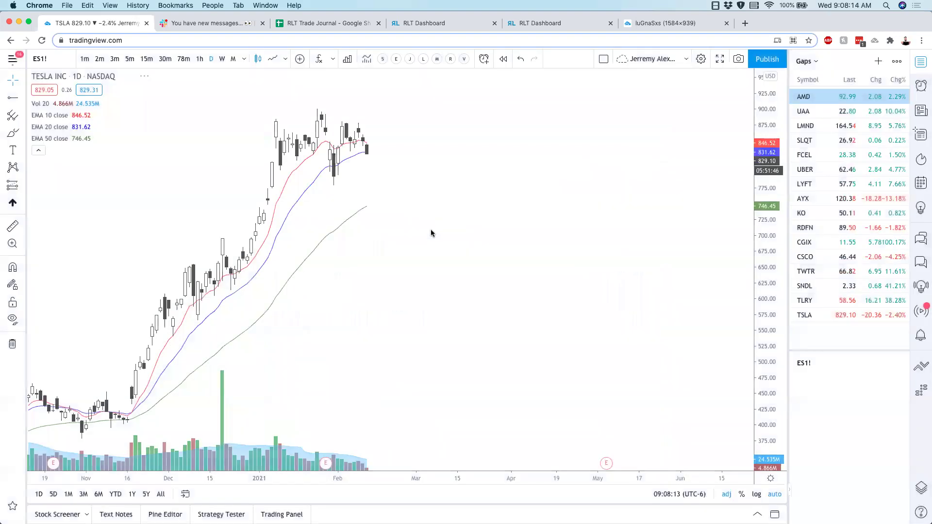
{"action": "left_click", "coordinate": [129, 58]}
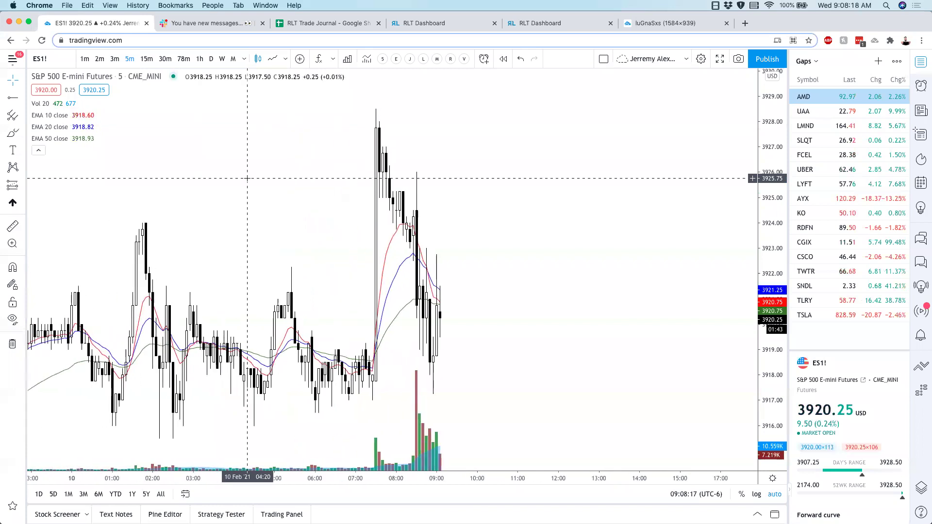
{"action": "scroll", "coordinate": [247, 178], "scroll_direction": "down", "scroll_amount": 6}
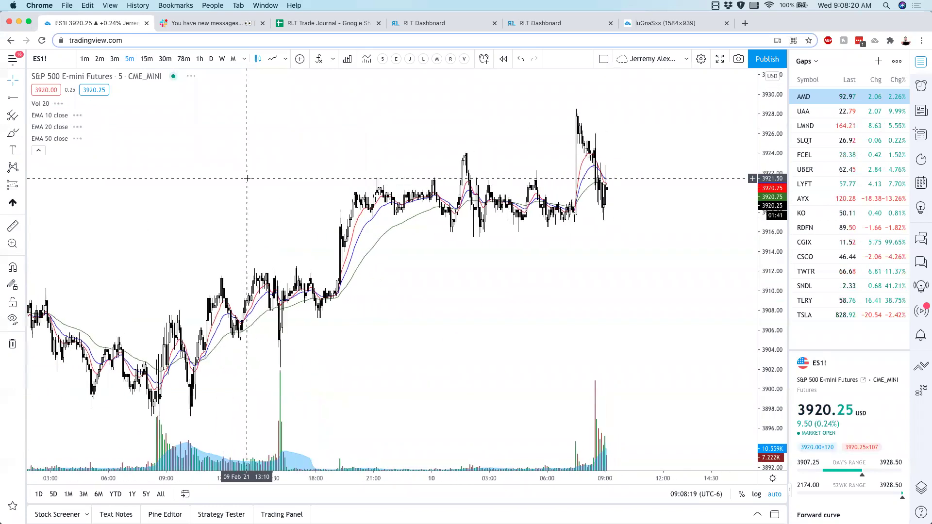
{"action": "scroll", "coordinate": [247, 178], "scroll_direction": "up", "scroll_amount": 3}
{"action": "scroll", "coordinate": [440, 153], "scroll_direction": "up", "scroll_amount": 3}
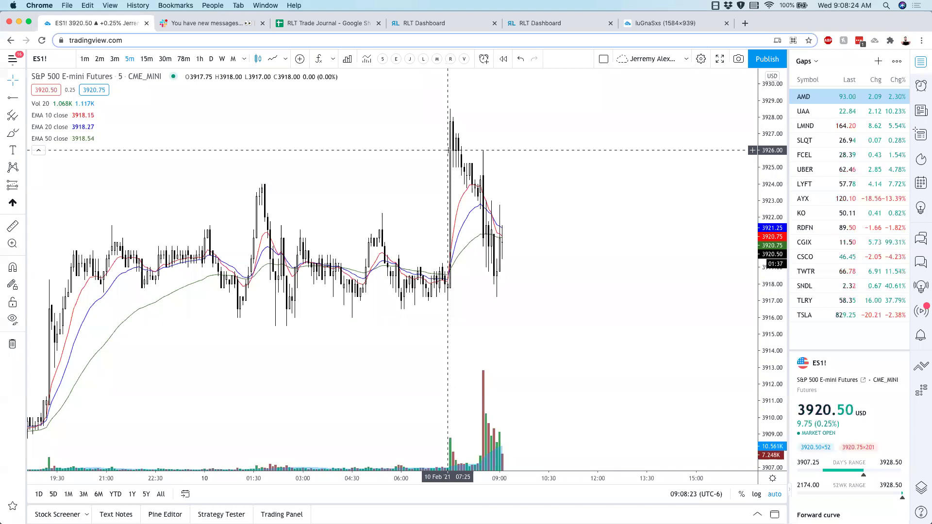
{"action": "left_click", "coordinate": [211, 58]}
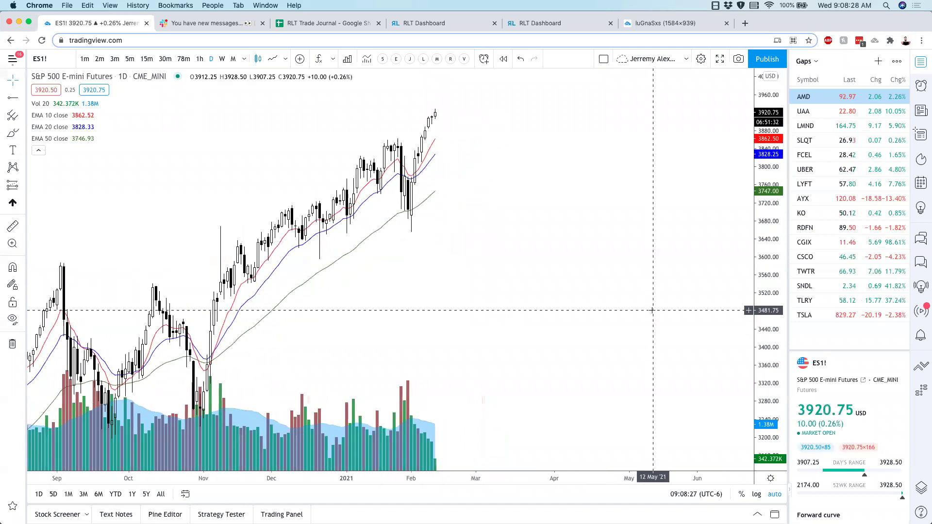
{"action": "scroll", "coordinate": [652, 310], "scroll_direction": "up", "scroll_amount": 2}
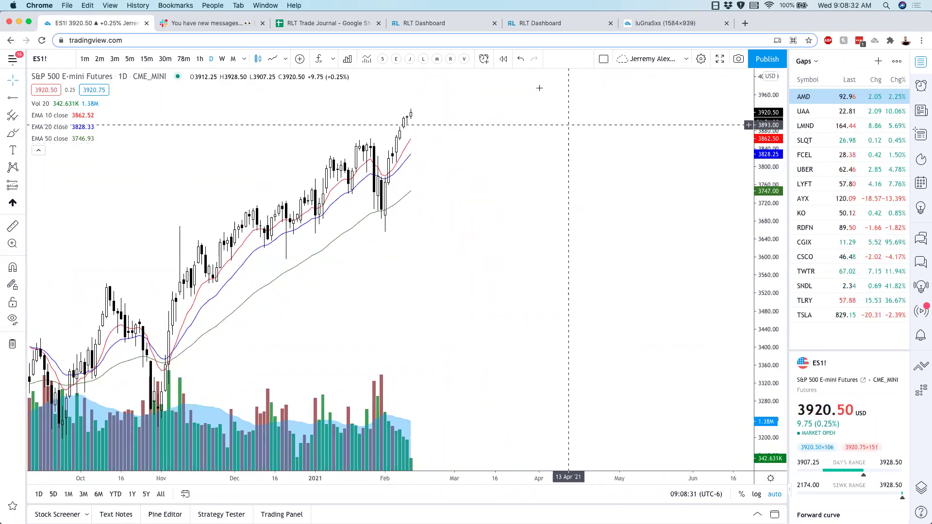
Close the two RLT Dashboard tabs and the FEYE chart snapshot tab.
{"action": "left_click", "coordinate": [496, 24]}
{"action": "left_click", "coordinate": [495, 23]}
{"action": "left_click", "coordinate": [496, 23]}
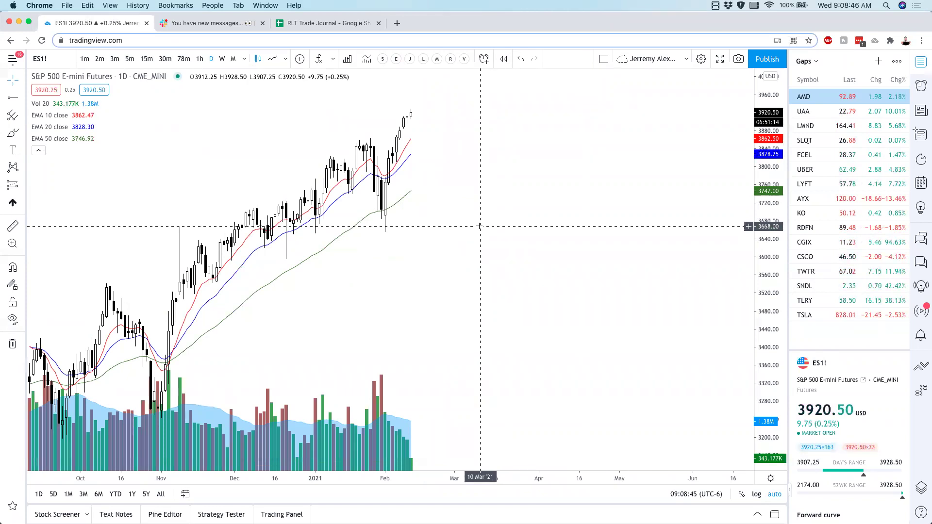
Review the QQQ and AAPL daily charts.
{"action": "type", "text": "QQQ"}
{"action": "key", "text": "Return"}
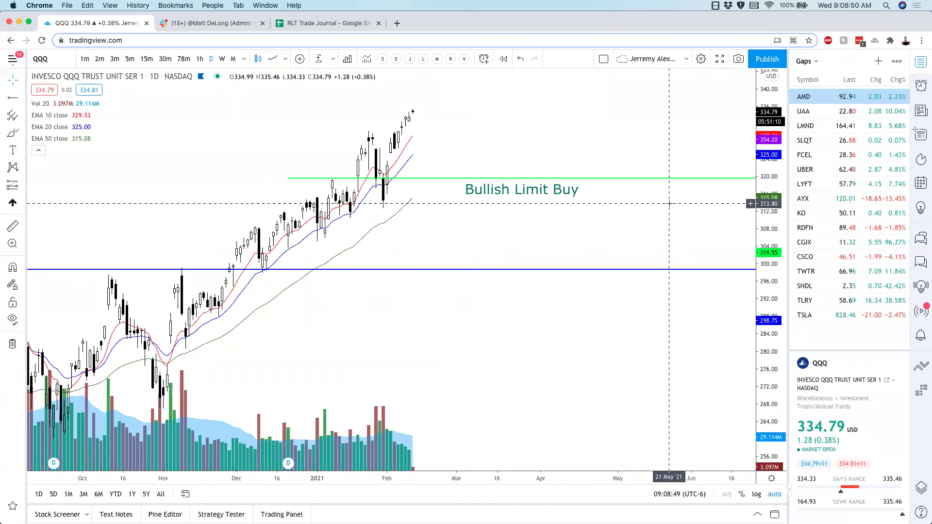
{"action": "type", "text": "aapl"}
{"action": "key", "text": "Return"}
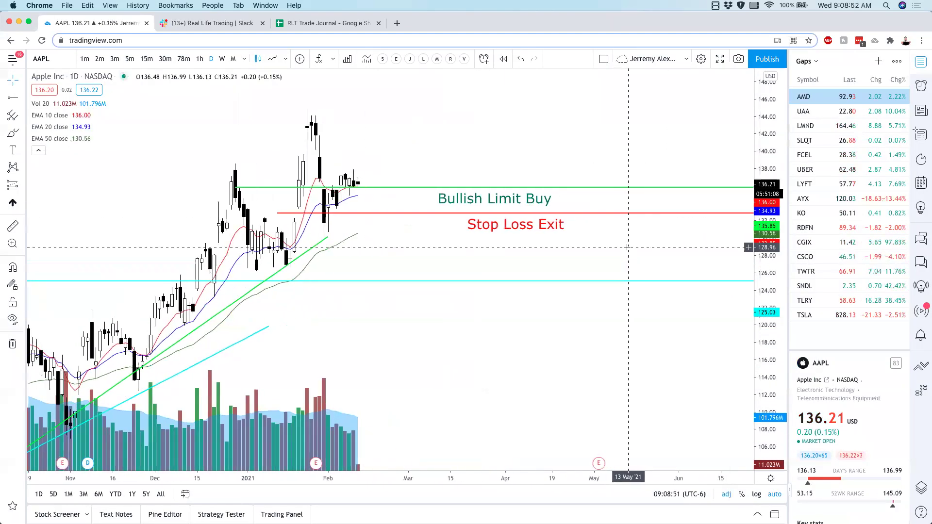
Review the AMZN daily chart with its debit spread note, and load the WIX daily chart.
{"action": "type", "text": "amzn"}
{"action": "key", "text": "Return"}
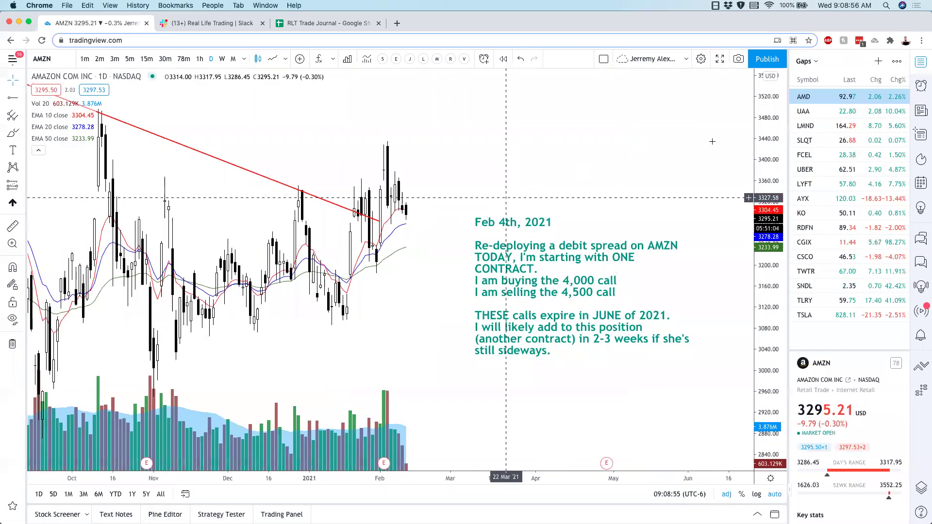
{"action": "scroll", "coordinate": [602, 142], "scroll_direction": "right", "scroll_amount": 5}
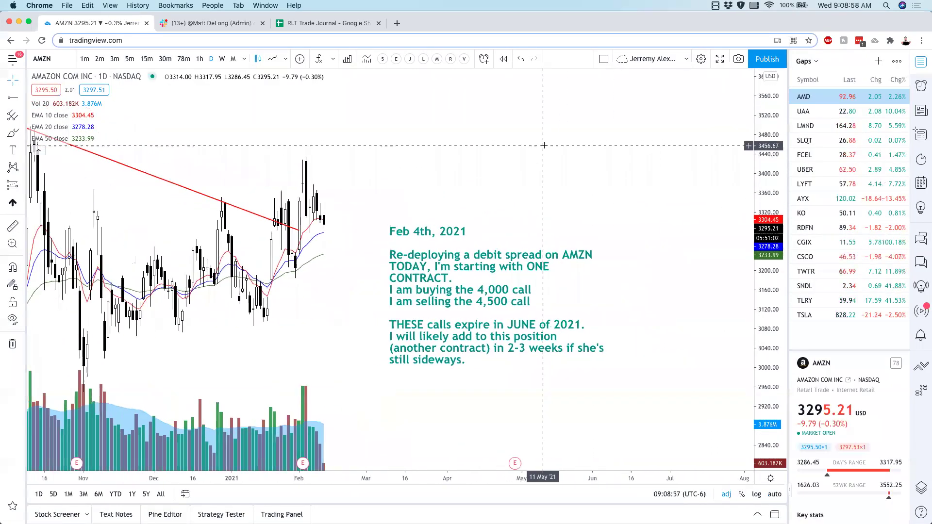
{"action": "type", "text": "wix"}
{"action": "key", "text": "Return"}
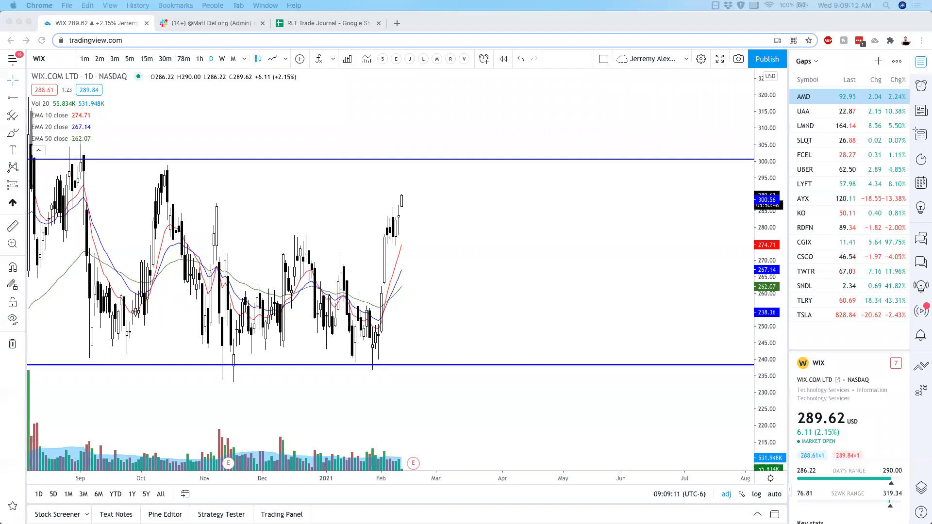
Load the UPWK daily chart and review it, and bring up the CLDR daily chart.
{"action": "left_click", "coordinate": [314, 204]}
{"action": "type", "text": "UPWK"}
{"action": "key", "text": "Return"}
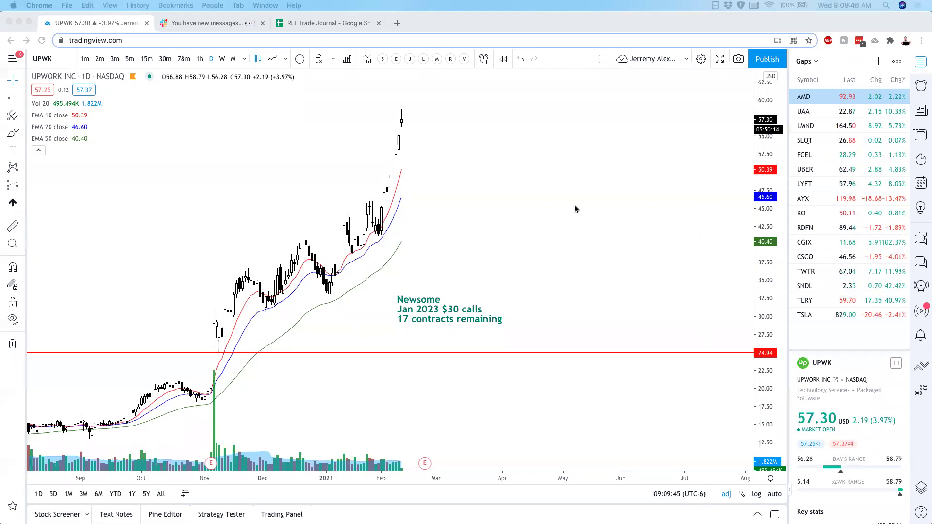
{"action": "left_click", "coordinate": [546, 201]}
{"action": "type", "text": "CLDR"}
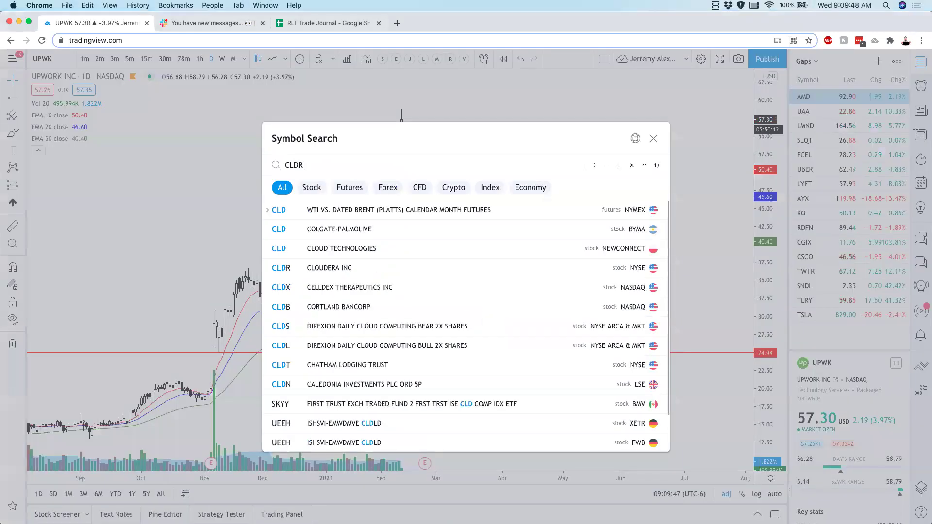
{"action": "key", "text": "Return"}
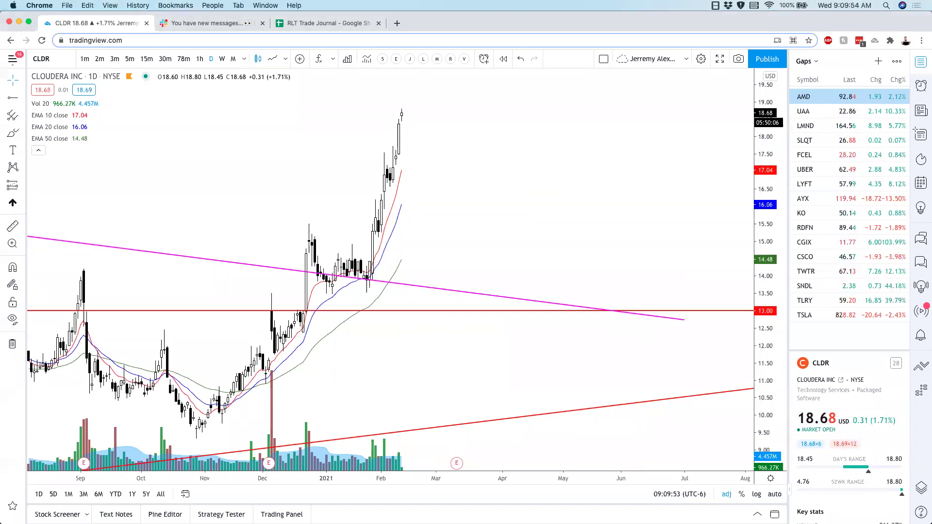
Open UBER from the Gaps watchlist and review it on the 5-minute timeframe with automatic price scaling.
{"action": "key", "text": "Down"}
{"action": "key", "text": "Down"}
{"action": "key", "text": "Down"}
{"action": "key", "text": "Down"}
{"action": "key", "text": "Down"}
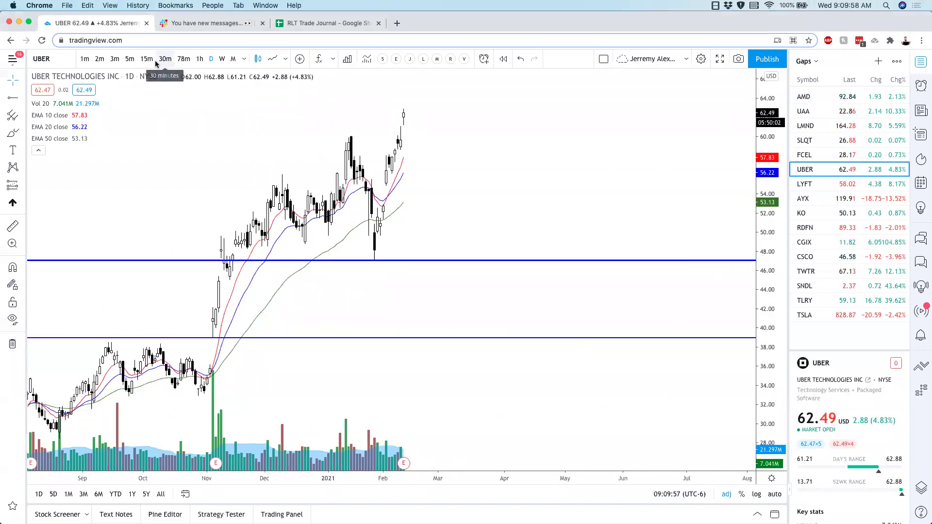
{"action": "left_click", "coordinate": [130, 59]}
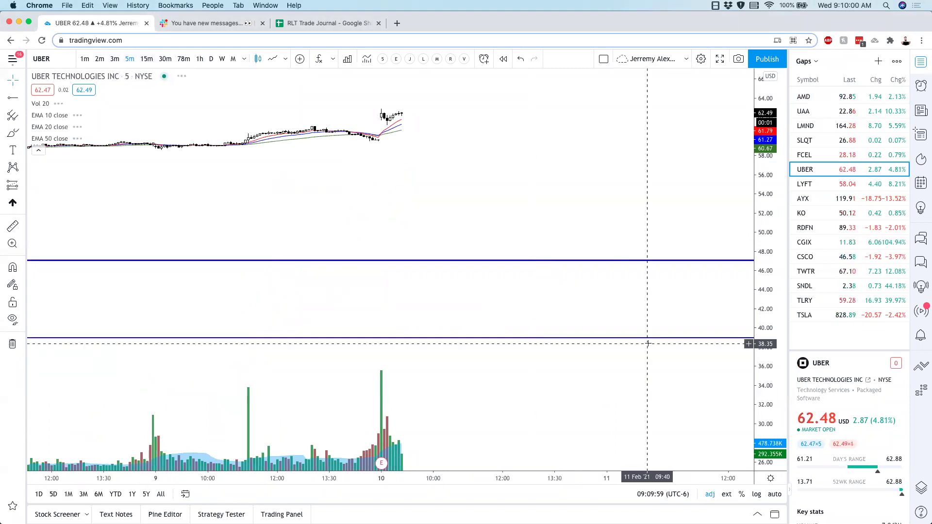
{"action": "left_click", "coordinate": [771, 494]}
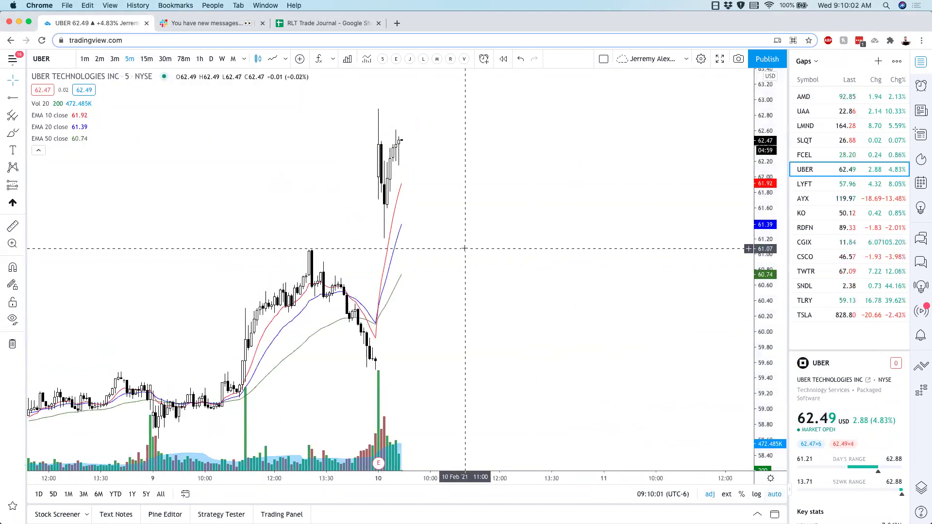
Examine UBER's 5-minute chart with and without extended trading hours, and return to the daily timeframe.
{"action": "left_click_drag", "start_coordinate": [464, 250], "coordinate": [668, 222]}
{"action": "left_click", "coordinate": [727, 494]}
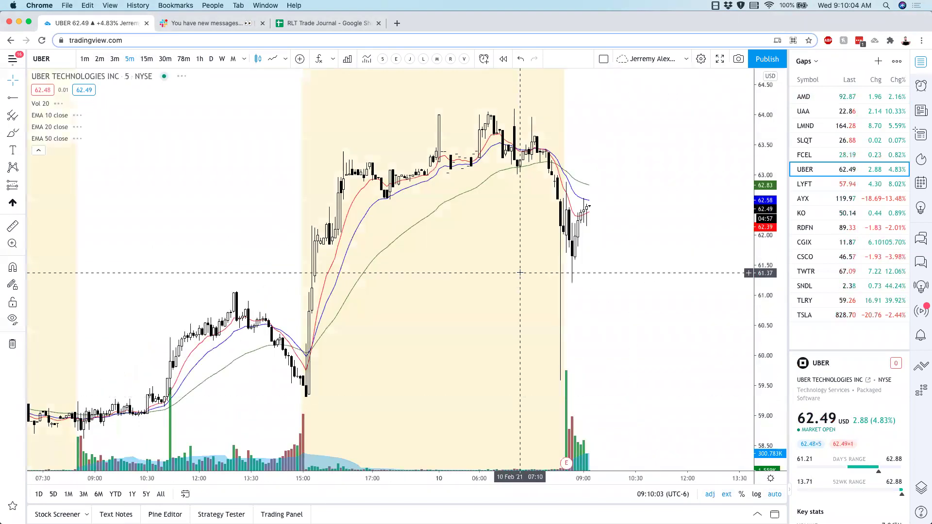
{"action": "scroll", "coordinate": [544, 276], "scroll_direction": "up", "scroll_amount": 3}
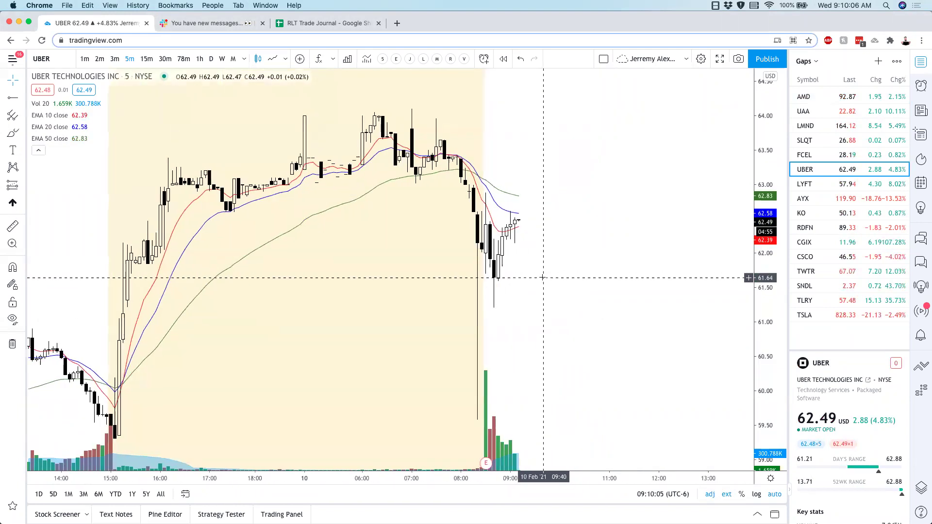
{"action": "left_click", "coordinate": [727, 494]}
{"action": "scroll", "coordinate": [506, 320], "scroll_direction": "up", "scroll_amount": 3}
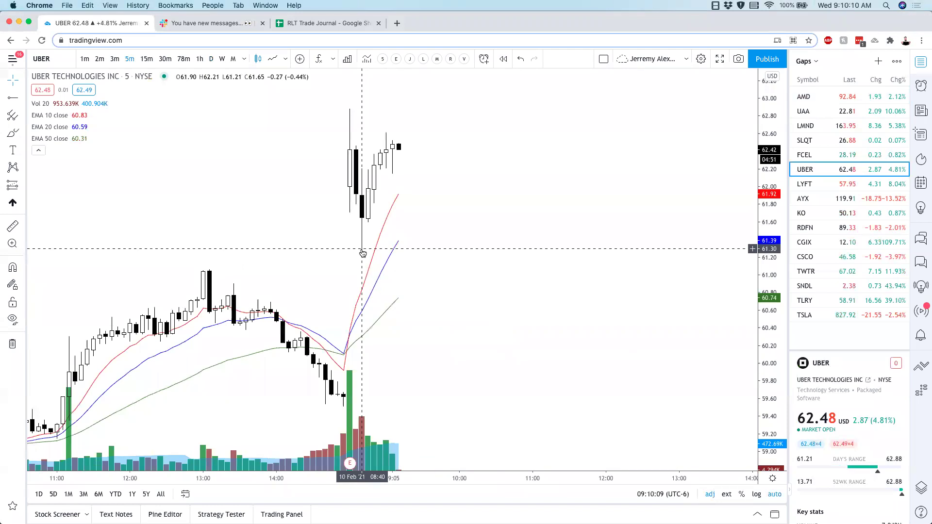
{"action": "left_click", "coordinate": [212, 59]}
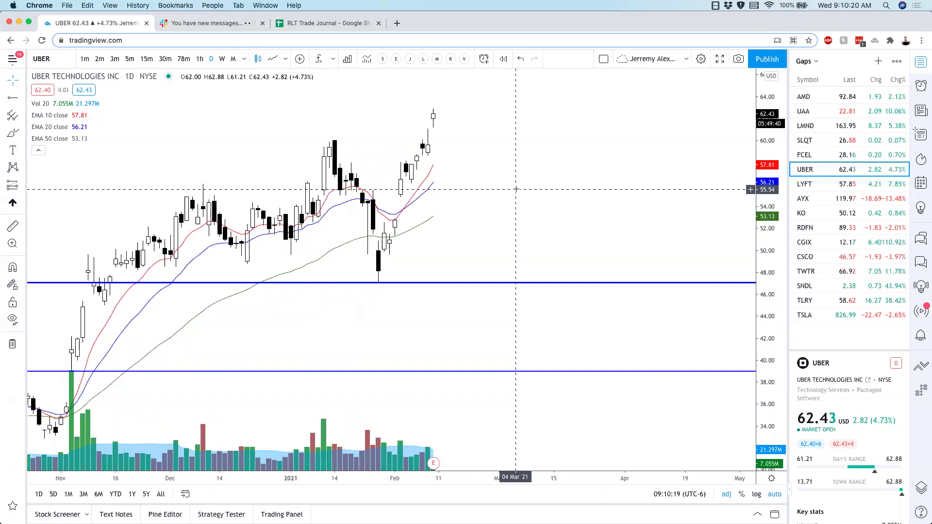
Review the 5-minute charts of LYFT, UBER, SLQT, LMND and KO from the Gaps watchlist.
{"action": "left_click", "coordinate": [842, 184]}
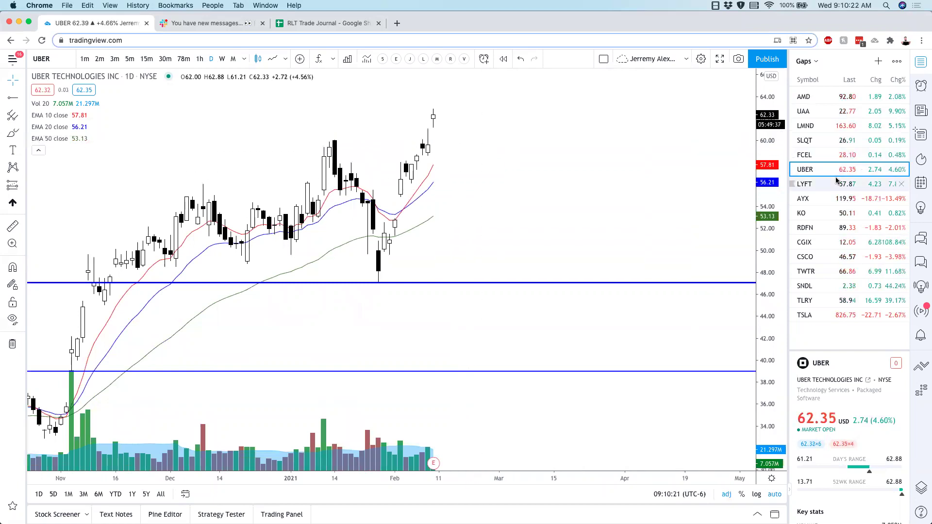
{"action": "left_click", "coordinate": [130, 59]}
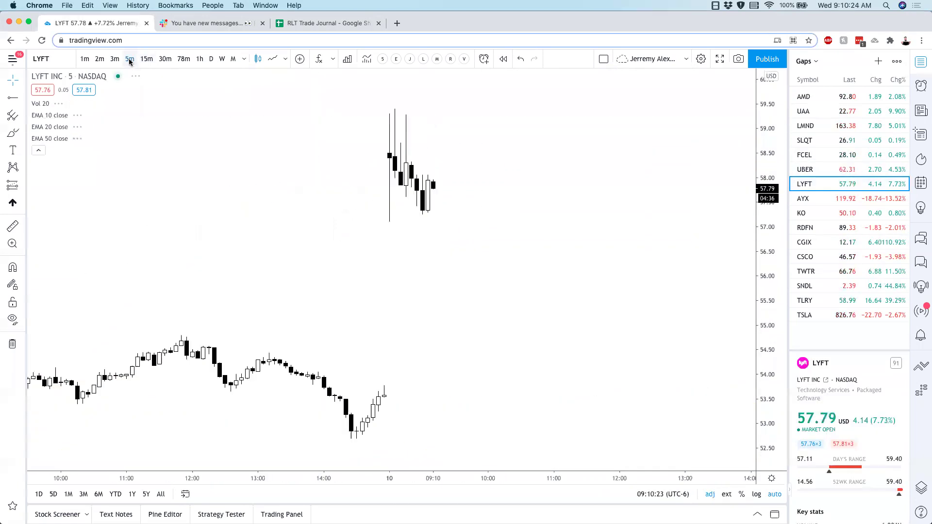
{"action": "left_click", "coordinate": [829, 160]}
{"action": "key", "text": "Down"}
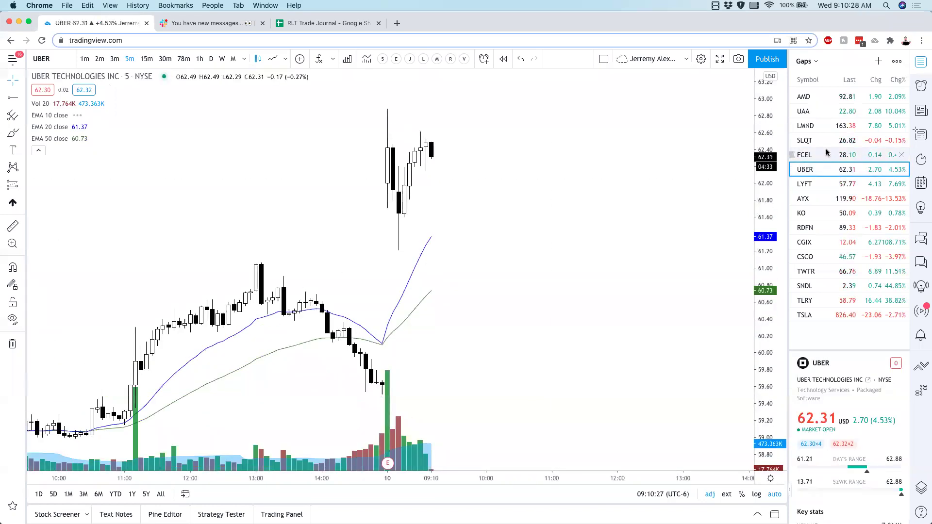
{"action": "left_click", "coordinate": [827, 140]}
{"action": "left_click", "coordinate": [826, 125]}
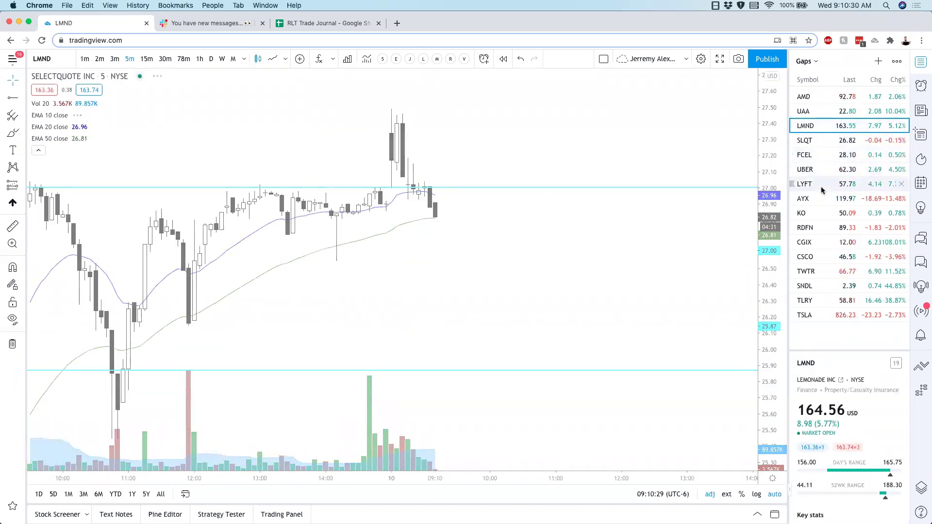
{"action": "left_click", "coordinate": [820, 211]}
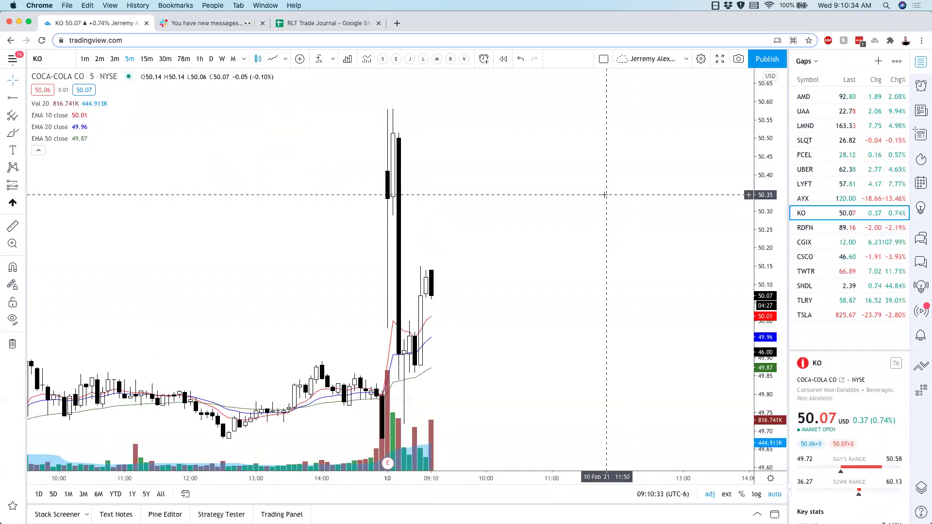
Load the CRM chart and review it on the daily timeframe with its bullish limit buy levels.
{"action": "type", "text": "crm"}
{"action": "key", "text": "Return"}
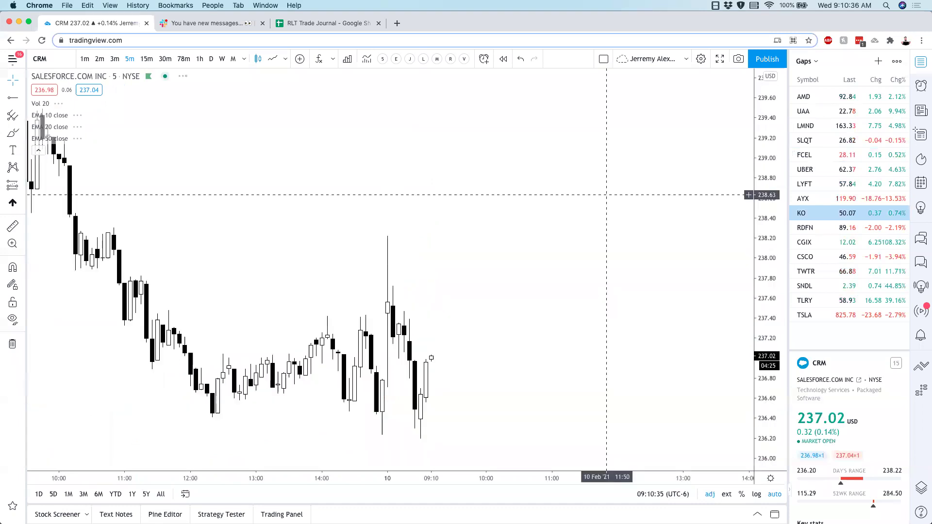
{"action": "left_click", "coordinate": [212, 59]}
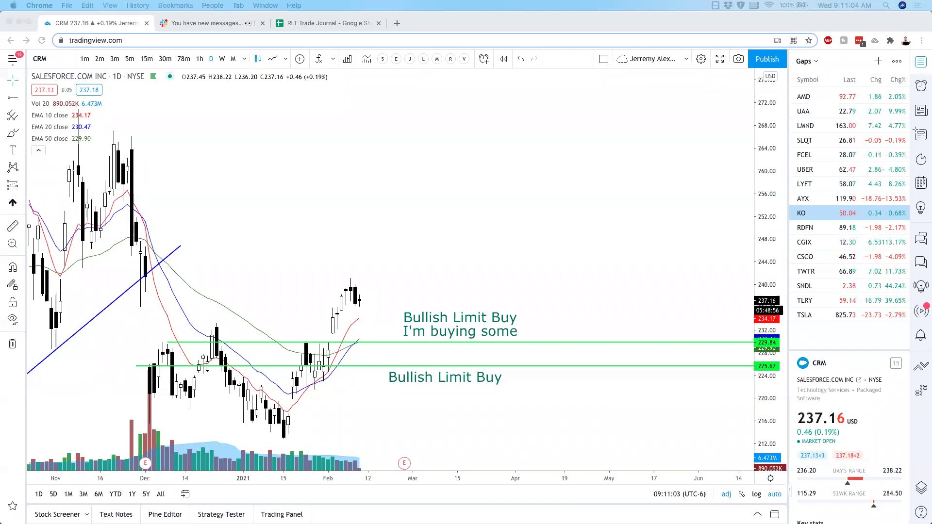
Load the WIX daily chart and review it with the 100 and 200 moving averages template.
{"action": "left_click", "coordinate": [362, 158]}
{"action": "type", "text": "WI"}
{"action": "key", "text": "Return"}
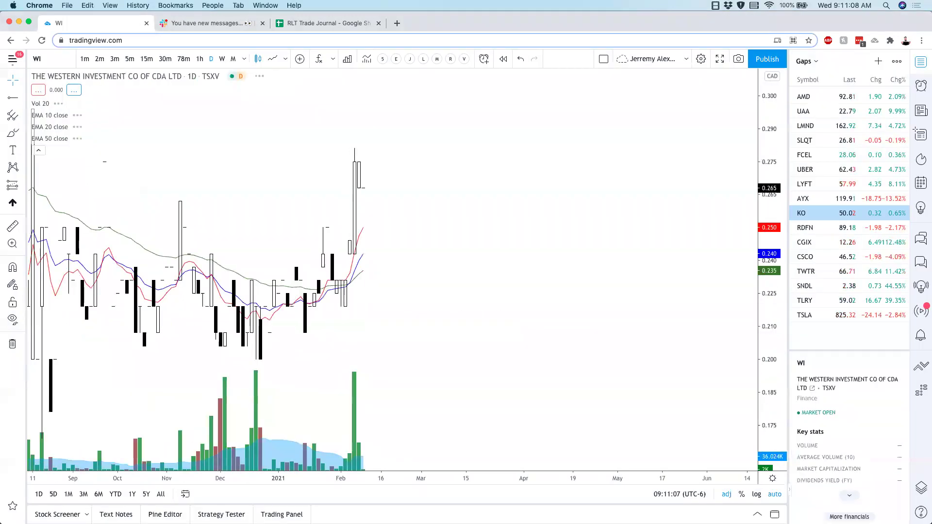
{"action": "type", "text": "WIX"}
{"action": "key", "text": "Return"}
{"action": "scroll", "coordinate": [513, 172], "scroll_direction": "down", "scroll_amount": 3}
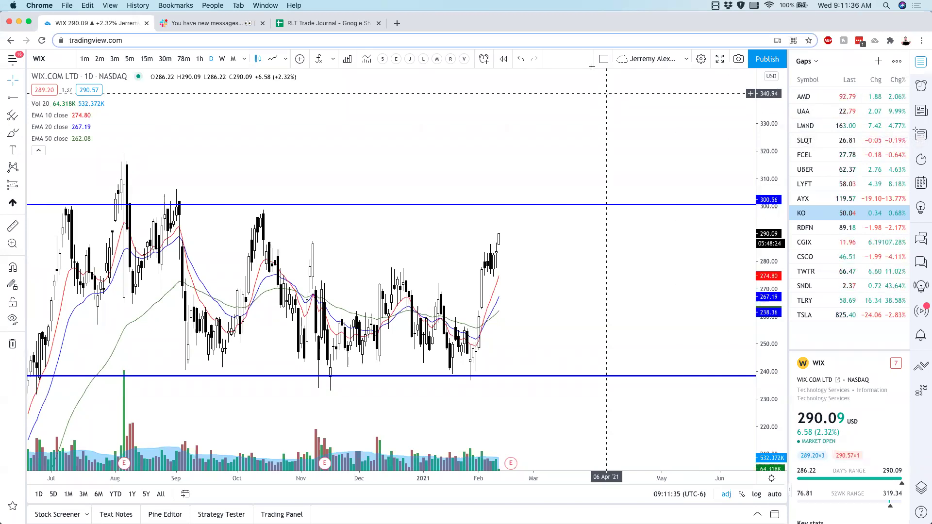
{"action": "left_click", "coordinate": [423, 60]}
{"action": "scroll", "coordinate": [607, 264], "scroll_direction": "up", "scroll_amount": 2}
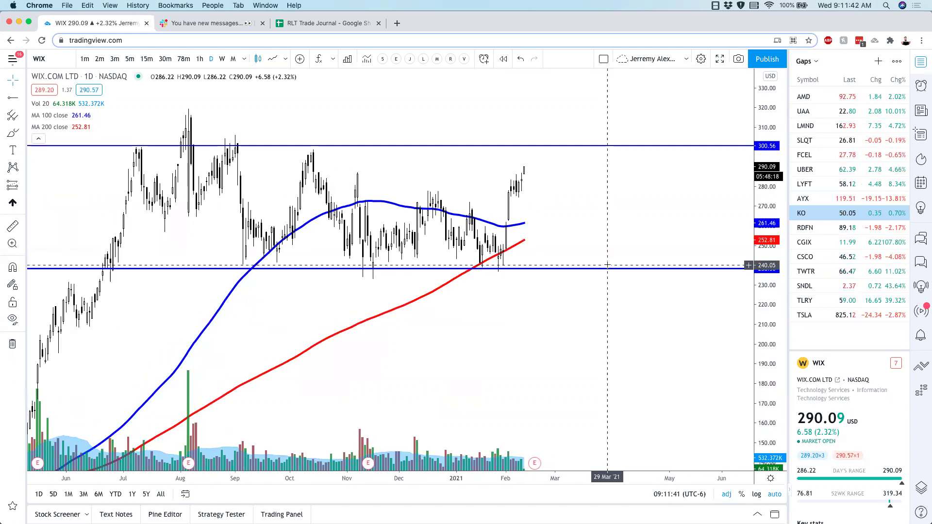
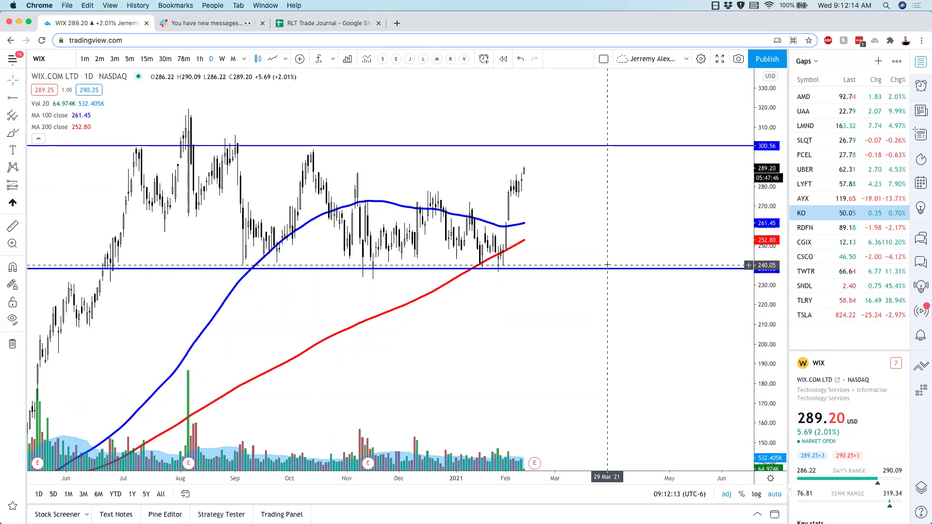
Open UAA from the Gaps watchlist and examine its limit sell entry and stop loss on the 5-minute chart.
{"action": "key", "text": "Up"}
{"action": "key", "text": "Up"}
{"action": "key", "text": "Up"}
{"action": "key", "text": "Up"}
{"action": "key", "text": "Up"}
{"action": "key", "text": "Up"}
{"action": "key", "text": "Up"}
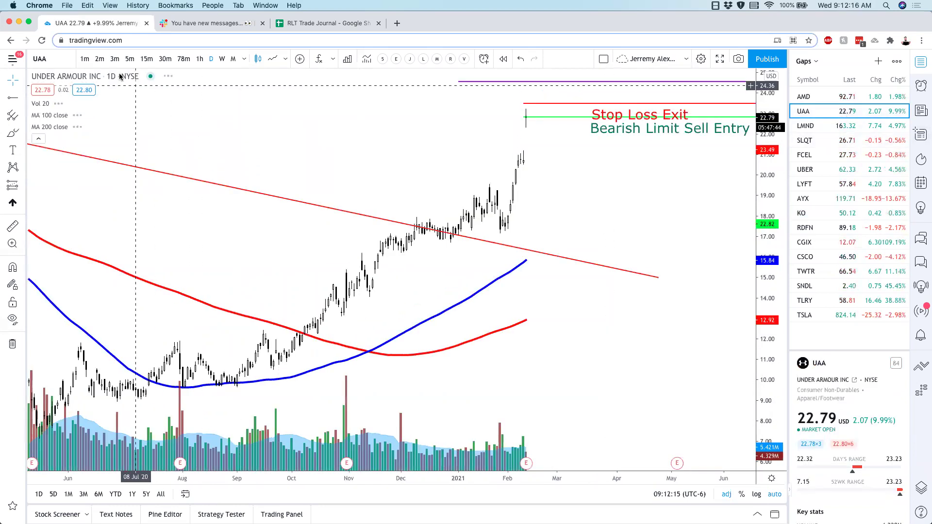
{"action": "left_click", "coordinate": [129, 59]}
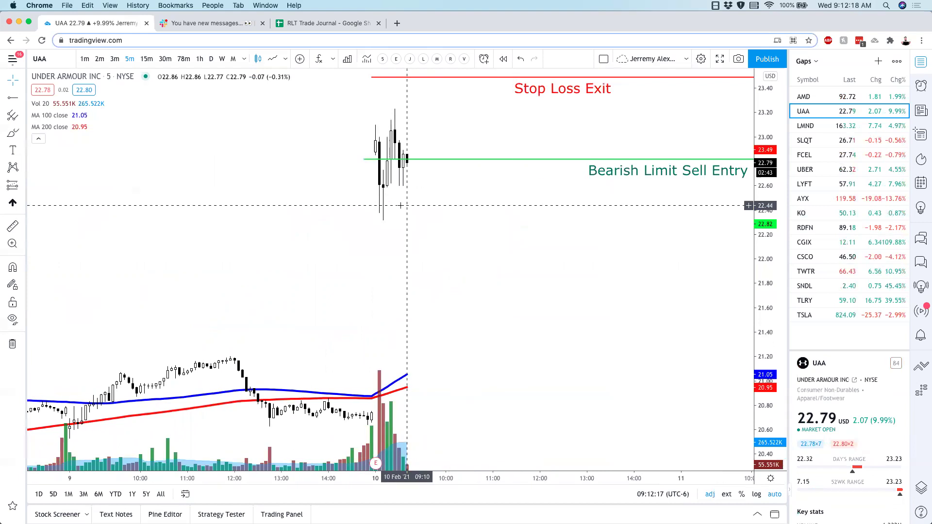
{"action": "scroll", "coordinate": [401, 204], "scroll_direction": "right", "scroll_amount": 3}
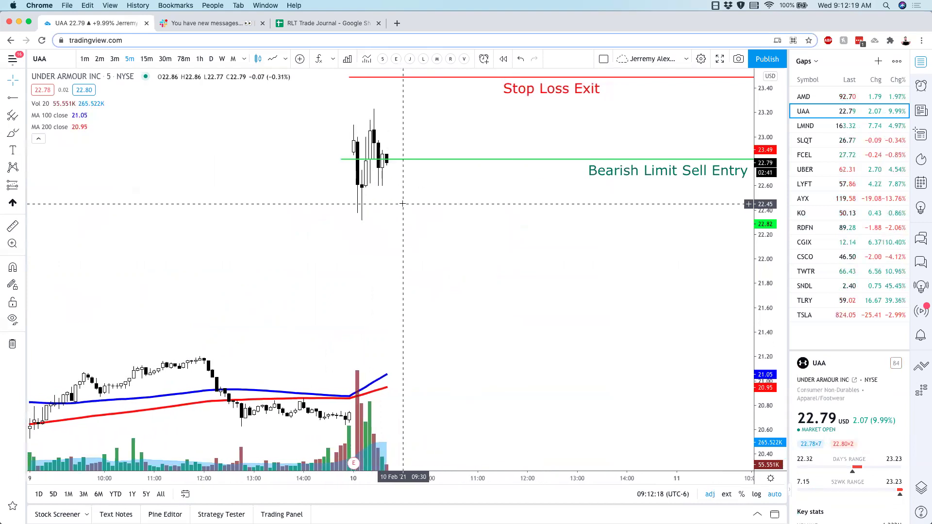
{"action": "right_click", "coordinate": [376, 204]}
{"action": "left_click", "coordinate": [250, 209]}
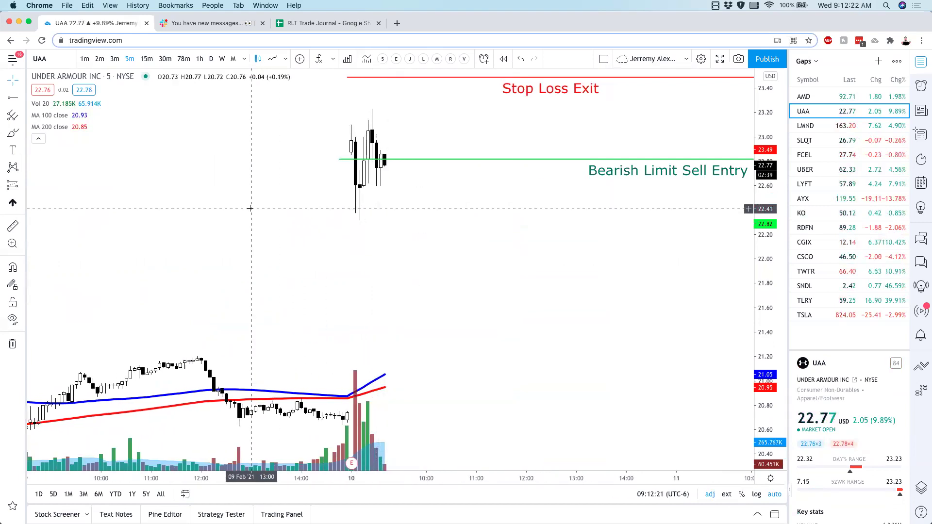
{"action": "left_click_drag", "start_coordinate": [694, 223], "coordinate": [601, 307]}
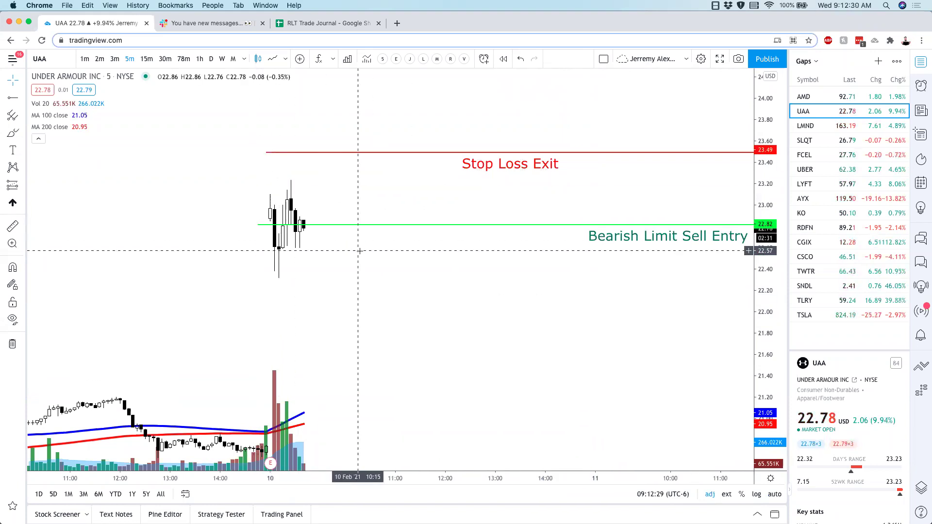
Show UAA on the daily timeframe with the 10, 20 and 50 EMA template, and move UAA above AMD in the watchlist.
{"action": "left_click", "coordinate": [396, 58]}
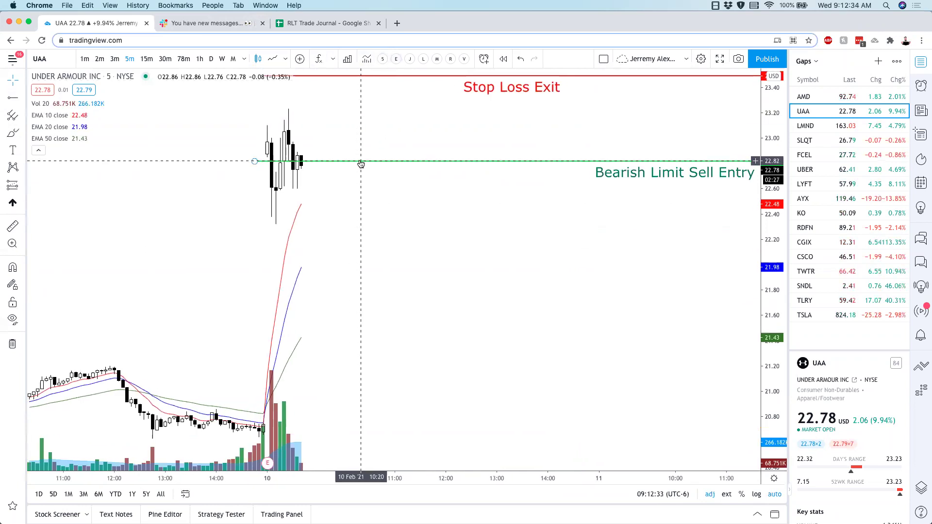
{"action": "left_click", "coordinate": [211, 59]}
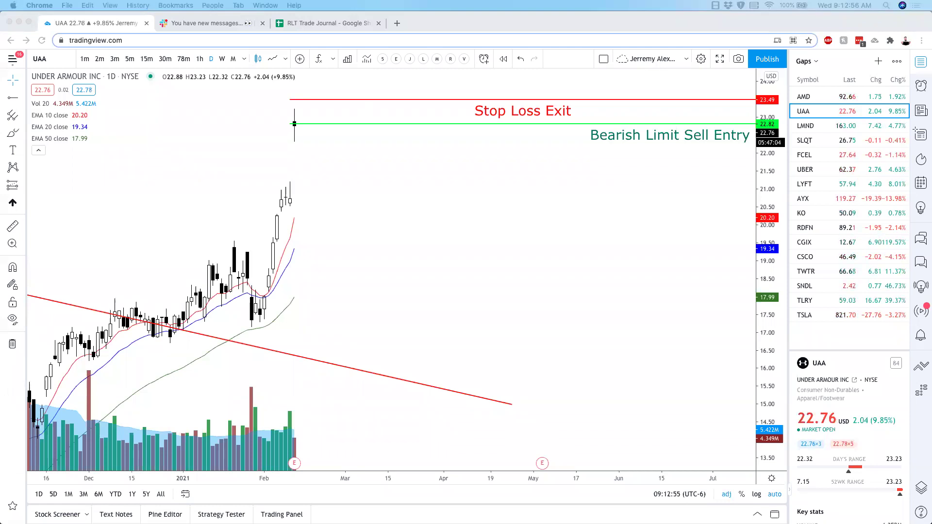
{"action": "left_click_drag", "start_coordinate": [826, 100], "coordinate": [817, 118]}
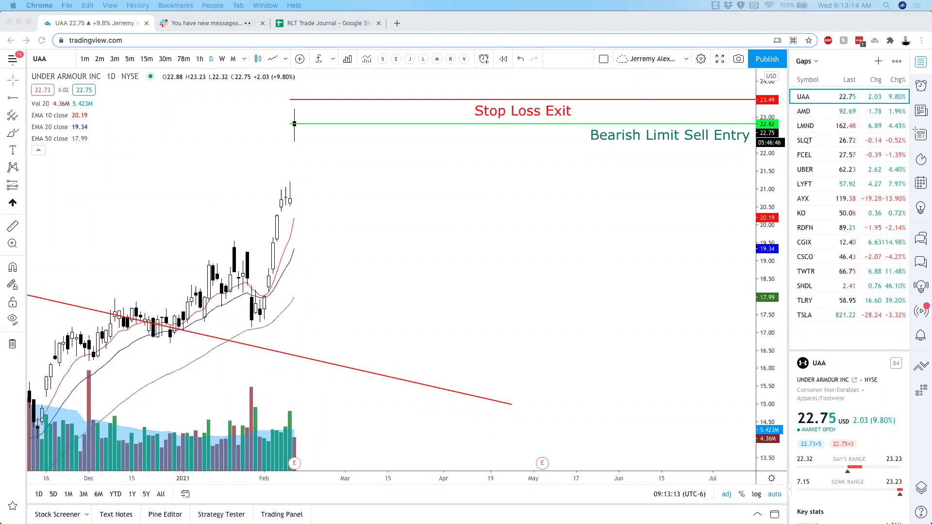
Review the EXPI chart on the daily and weekly timeframes, and load the ENPH daily chart.
{"action": "type", "text": "EXPI"}
{"action": "key", "text": "Return"}
{"action": "scroll", "coordinate": [467, 314], "scroll_direction": "down", "scroll_amount": 2}
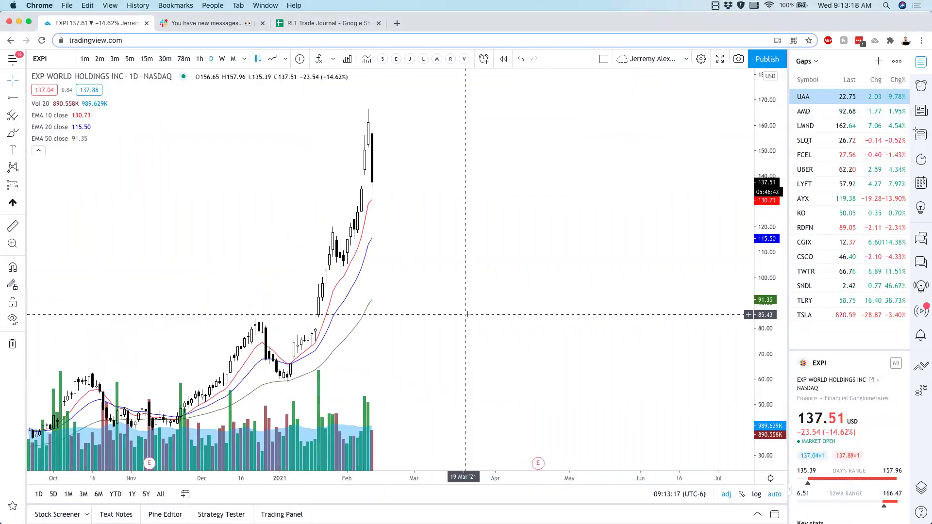
{"action": "scroll", "coordinate": [467, 315], "scroll_direction": "down", "scroll_amount": 2}
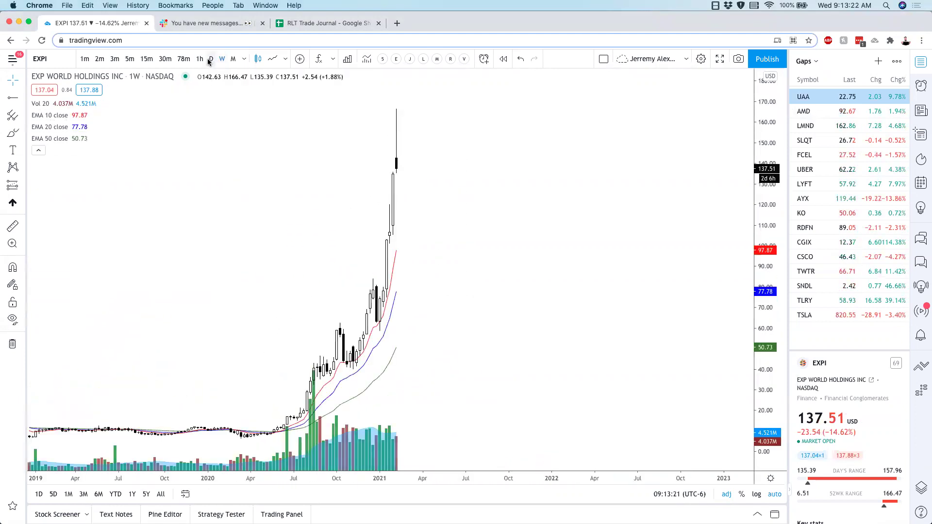
{"action": "scroll", "coordinate": [263, 207], "scroll_direction": "down", "scroll_amount": 1}
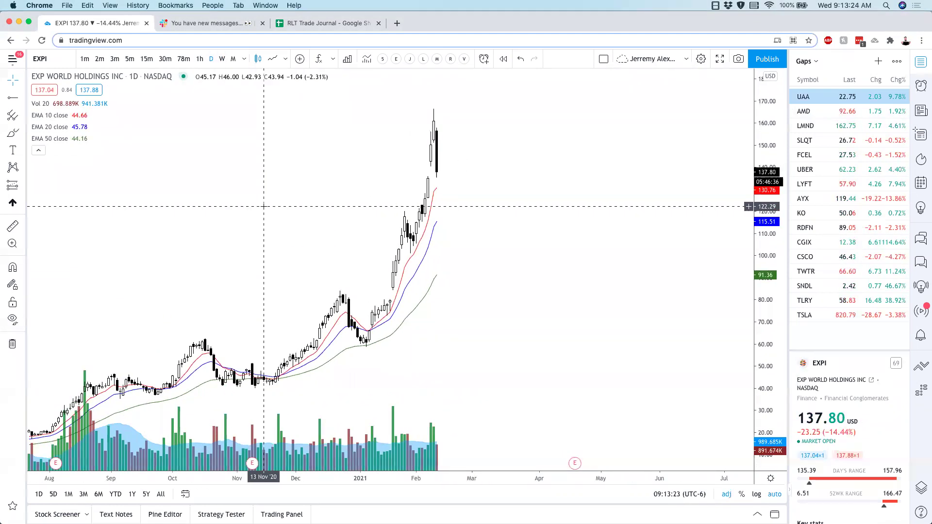
{"action": "scroll", "coordinate": [264, 206], "scroll_direction": "up", "scroll_amount": 1}
{"action": "scroll", "coordinate": [264, 206], "scroll_direction": "left", "scroll_amount": 2}
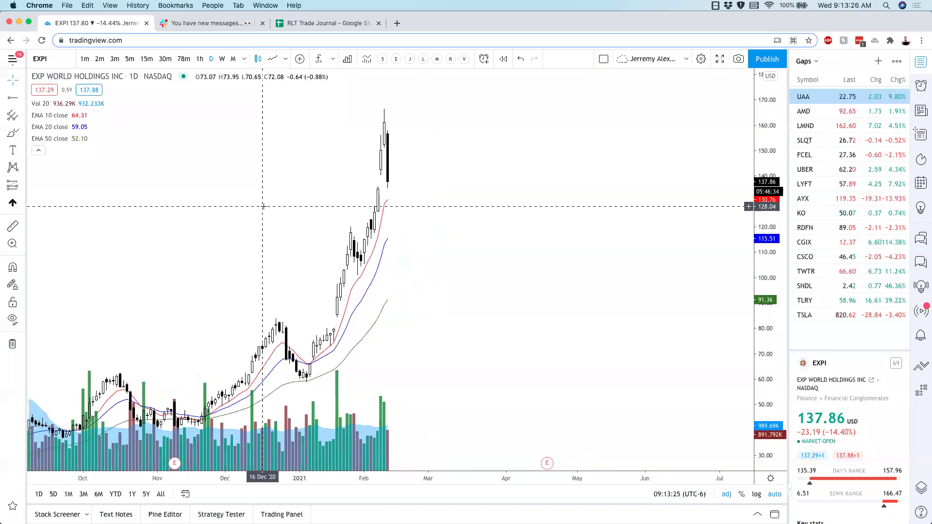
{"action": "type", "text": "enph"}
{"action": "key", "text": "Return"}
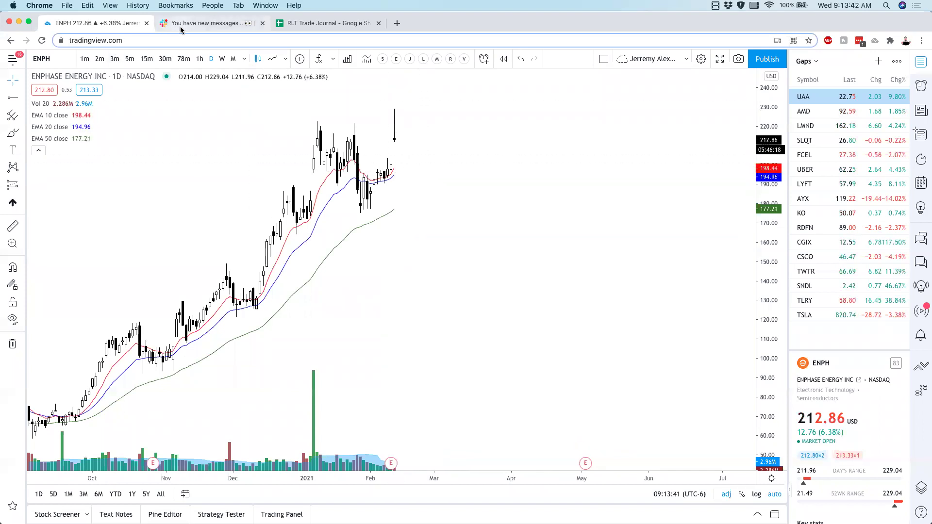
Switch to Slack and add to the existing emoji reactions on the "2.5 Rs on AMD!" message in #reallifetraders.
{"action": "left_click", "coordinate": [199, 23]}
{"action": "left_click", "coordinate": [165, 352]}
{"action": "left_click", "coordinate": [183, 353]}
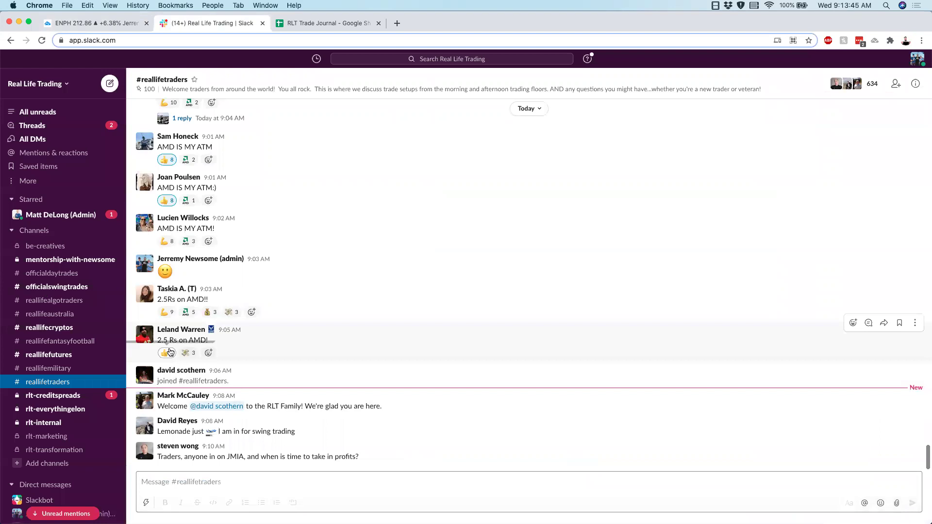
Add to all existing emoji reactions on the "2.5Rs on AMD!!" message and the 9:02 AM "AMD IS MY ATM!" message.
{"action": "left_click", "coordinate": [165, 312]}
{"action": "left_click", "coordinate": [190, 312]}
{"action": "left_click", "coordinate": [213, 312]}
{"action": "left_click", "coordinate": [237, 313]}
{"action": "left_click", "coordinate": [189, 242]}
{"action": "left_click", "coordinate": [165, 241]}
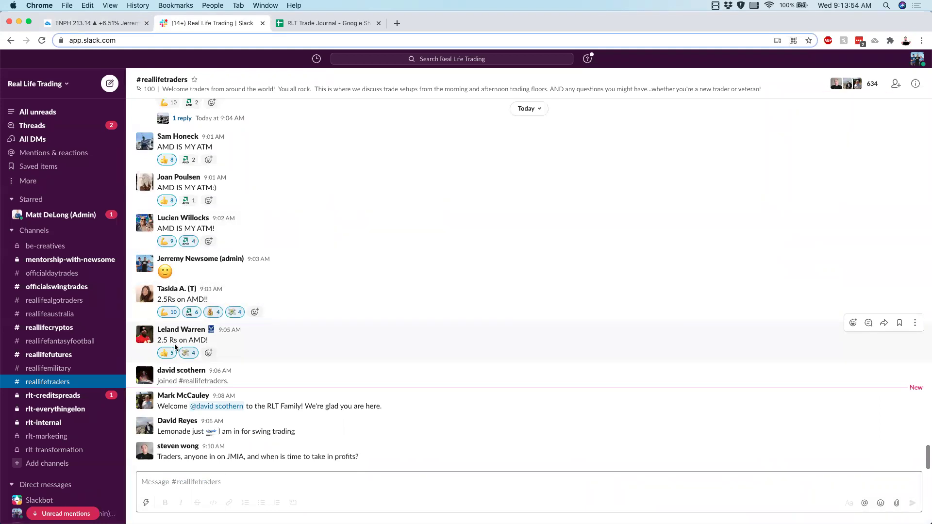
Switch to TradingView and load the JMIA daily chart to check the covered call position.
{"action": "left_click", "coordinate": [92, 23]}
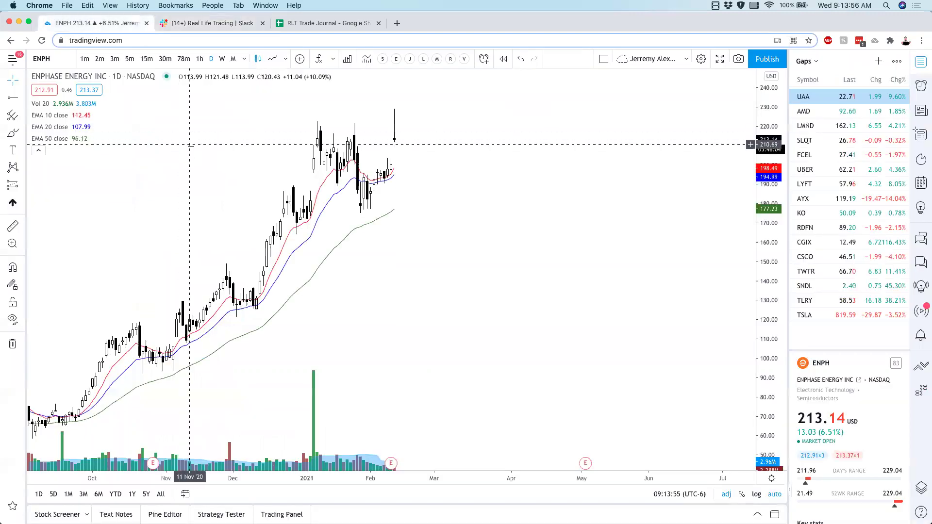
{"action": "type", "text": "JMIA"}
{"action": "key", "text": "Return"}
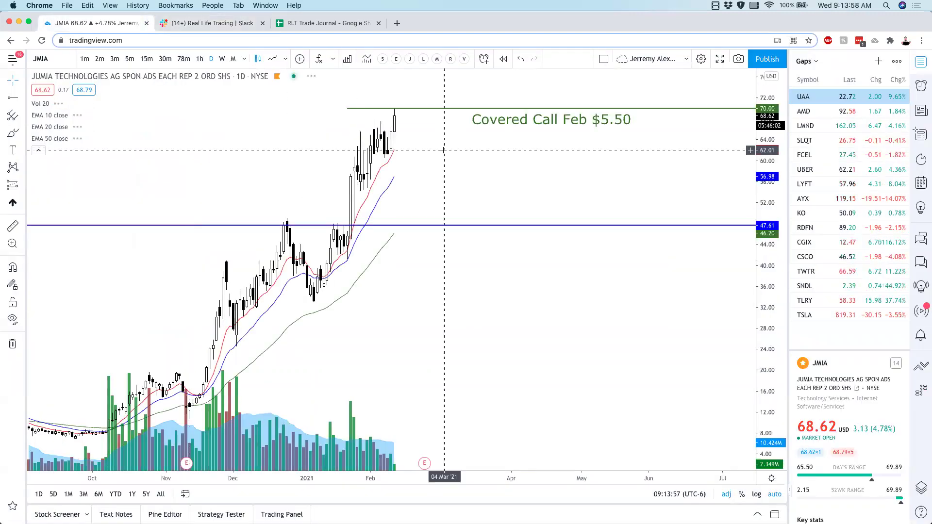
In Slack, reply to the JMIA question's thread: "I am in a $70 Feb covered call. I will not be upset if I get called away up there.".
{"action": "left_click", "coordinate": [218, 22]}
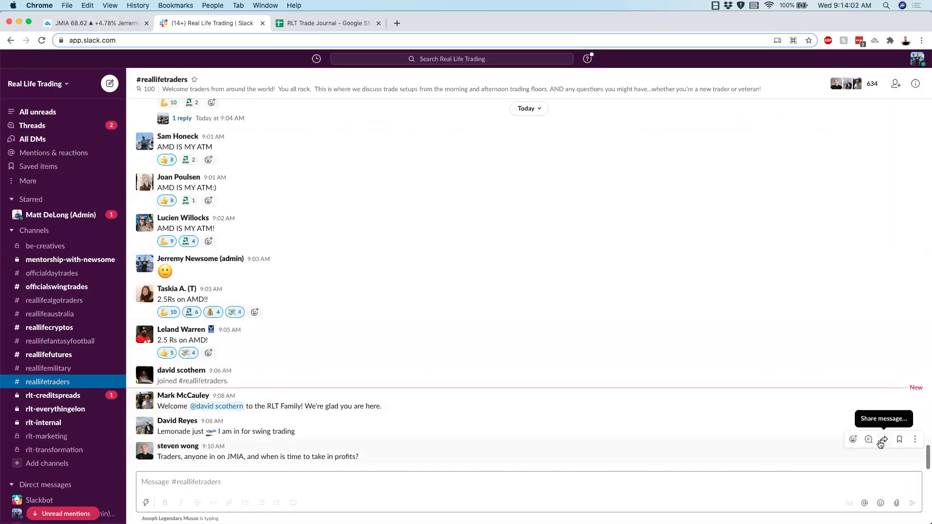
{"action": "left_click", "coordinate": [869, 440]}
{"action": "type", "text": "I am in a $70"}
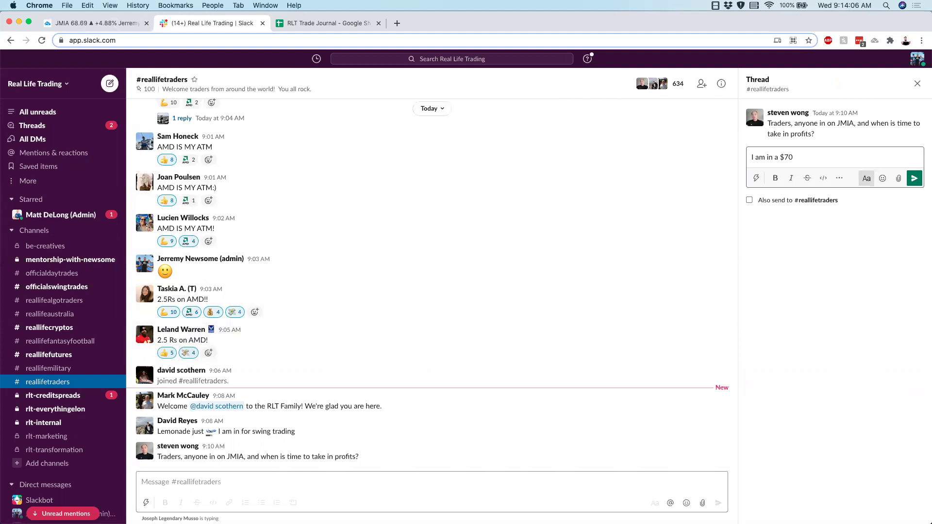
{"action": "type", "text": " Feb cov"}
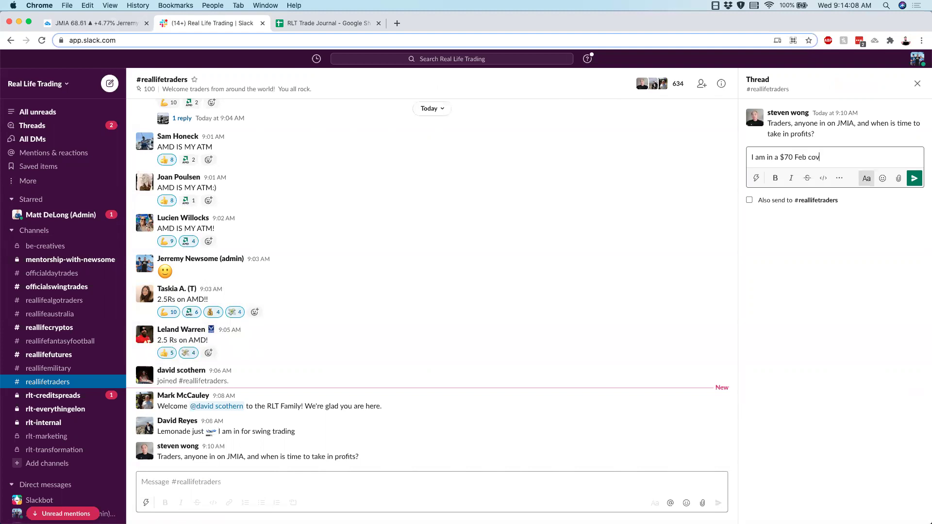
{"action": "type", "text": "ered call.  I will not be upset if I"}
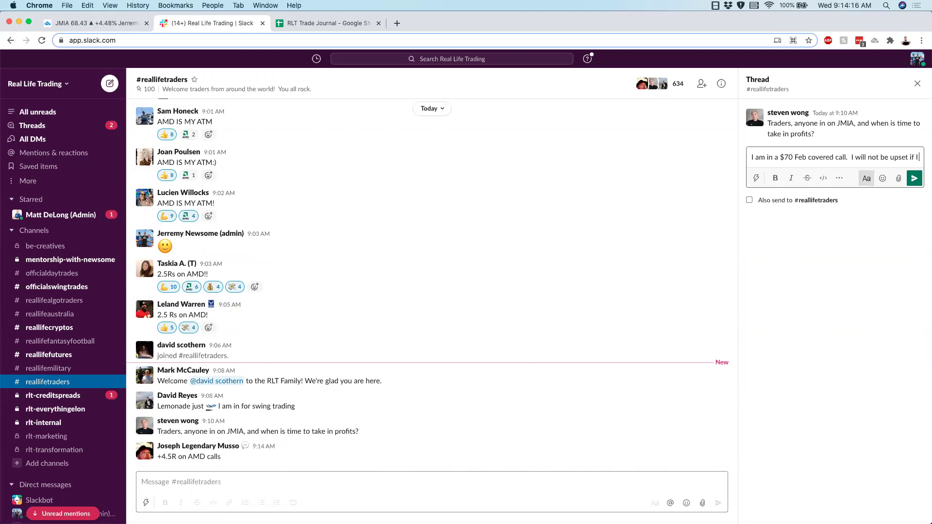
{"action": "type", "text": "get called away up there."}
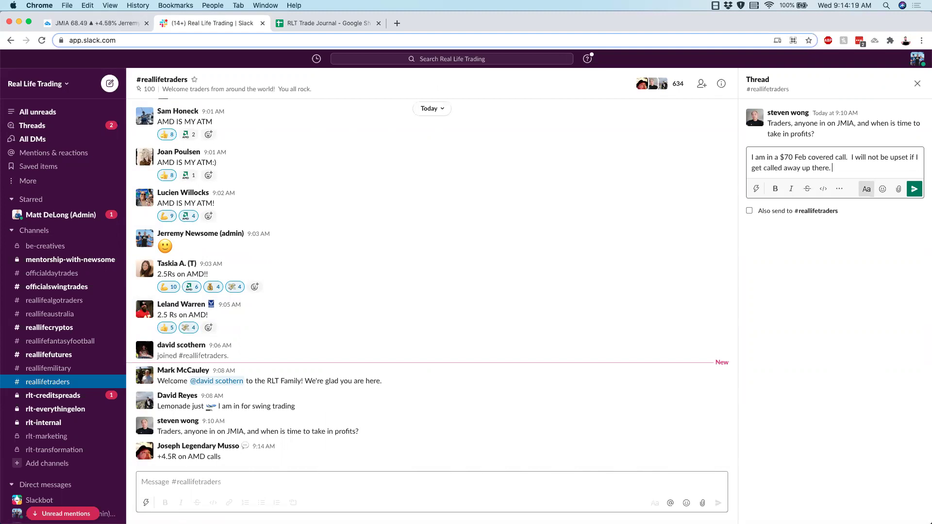
{"action": "key", "text": "Return"}
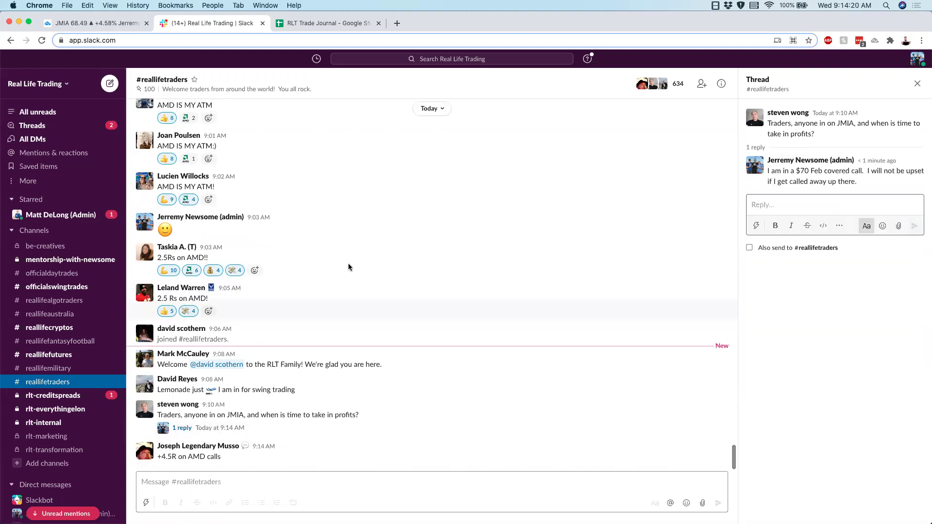
Switch to TradingView and examine AMZN's latest candles on the 5-minute chart.
{"action": "left_click", "coordinate": [63, 27]}
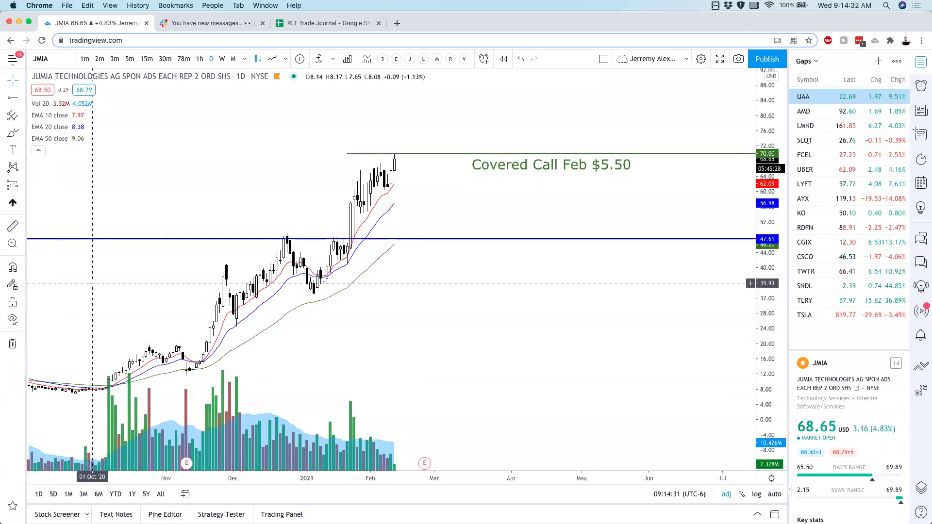
{"action": "type", "text": "amzn"}
{"action": "key", "text": "Return"}
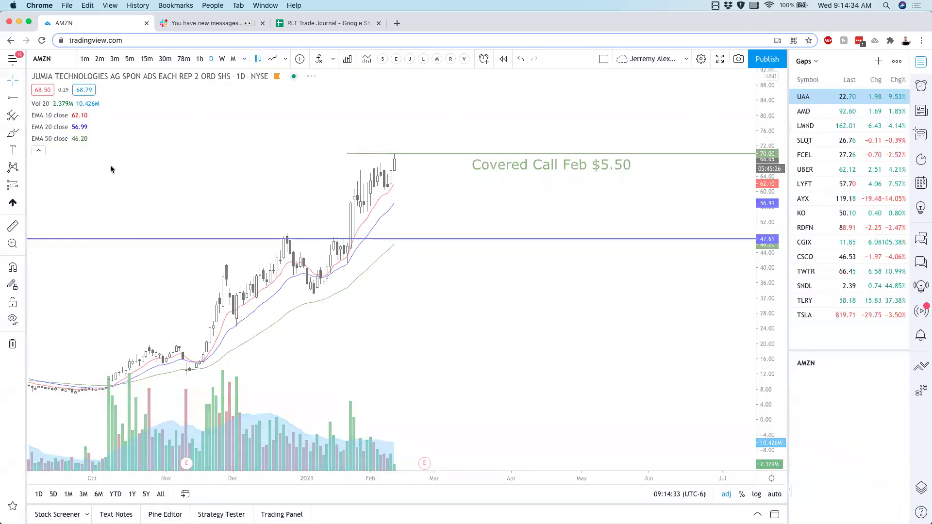
{"action": "left_click", "coordinate": [130, 58]}
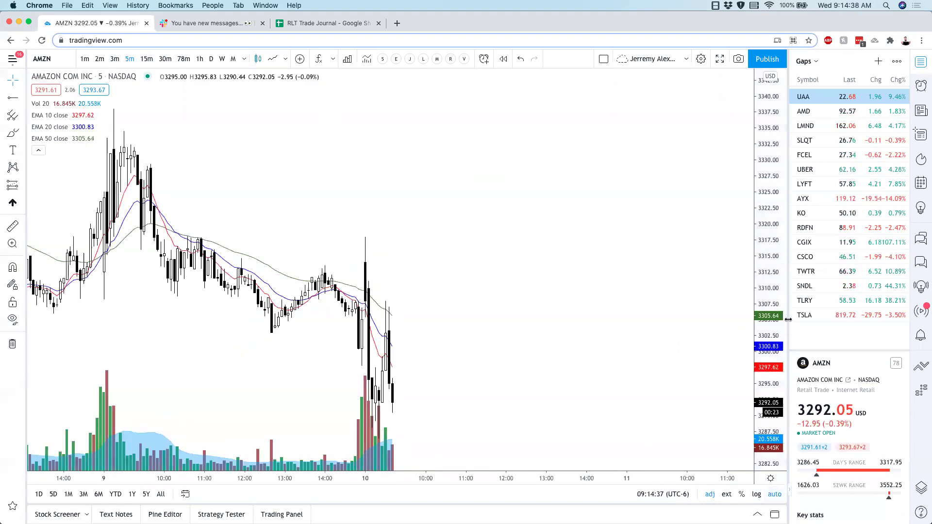
{"action": "scroll", "coordinate": [607, 301], "scroll_direction": "up", "scroll_amount": 5}
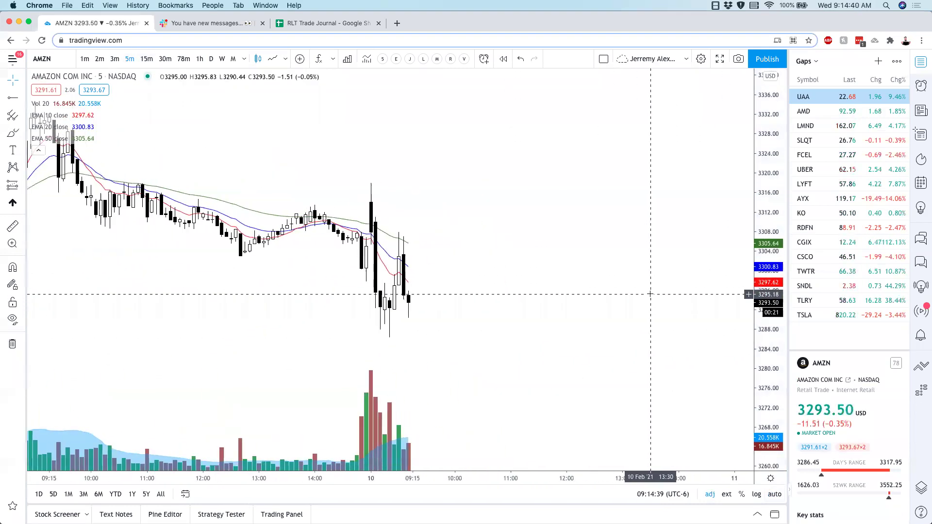
Mark AMZN levels at about 3306, 3312 and 3291 with red brush strokes, and remove the marks again.
{"action": "left_click", "coordinate": [13, 132]}
{"action": "left_click_drag", "start_coordinate": [309, 239], "coordinate": [370, 239]}
{"action": "left_click_drag", "start_coordinate": [334, 211], "coordinate": [381, 211]}
{"action": "left_click_drag", "start_coordinate": [303, 313], "coordinate": [460, 313]}
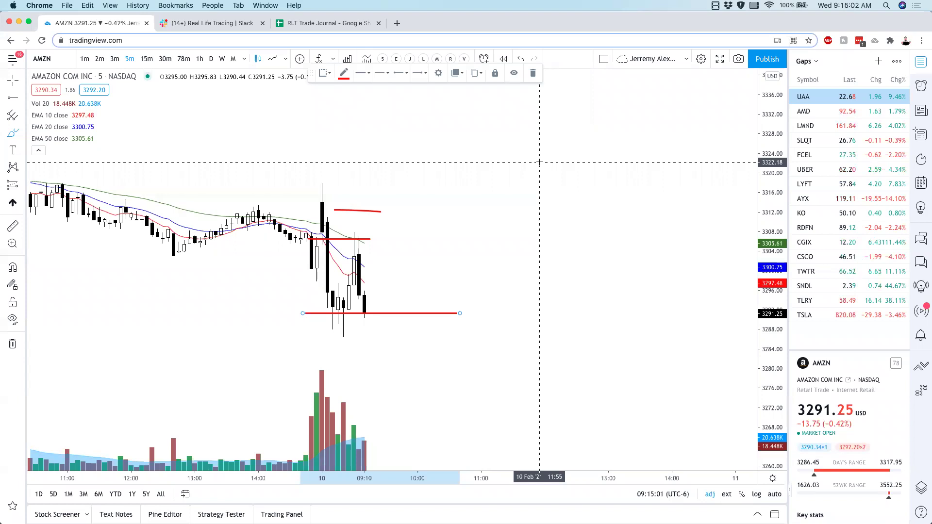
{"action": "double_click", "coordinate": [518, 58]}
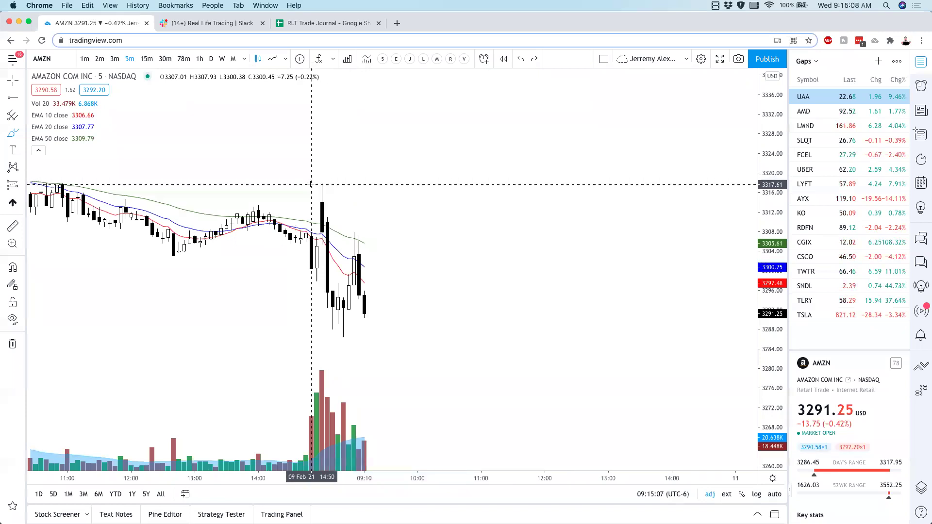
Mark the high of AMZN's opening candle and a possible rise above it with red brush strokes, and undo them.
{"action": "left_click_drag", "start_coordinate": [302, 185], "coordinate": [349, 183]}
{"action": "mouse_move", "coordinate": [365, 132]}
{"action": "left_mouse_down"}
{"action": "mouse_move", "coordinate": [333, 171]}
{"action": "mouse_move", "coordinate": [309, 179]}
{"action": "mouse_move", "coordinate": [349, 178]}
{"action": "left_mouse_up"}
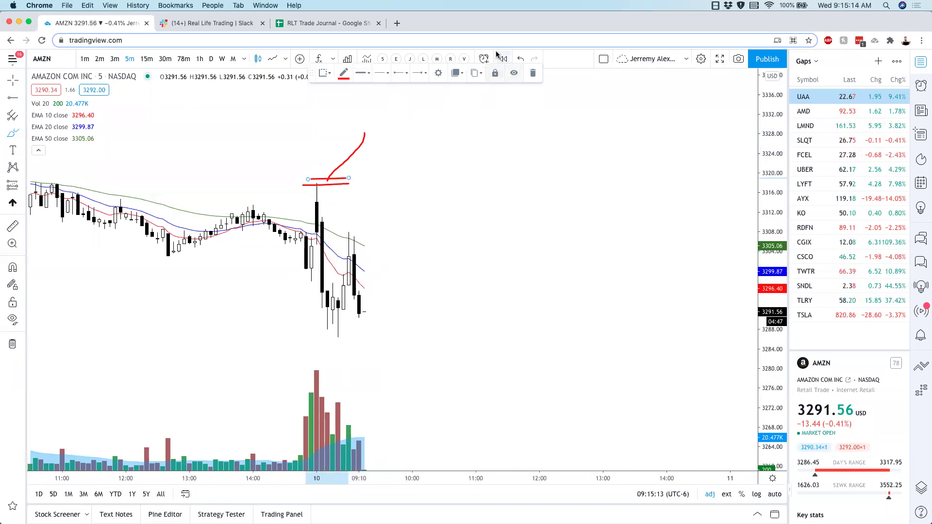
{"action": "left_click", "coordinate": [518, 58]}
{"action": "left_click", "coordinate": [518, 58]}
{"action": "left_click", "coordinate": [517, 58]}
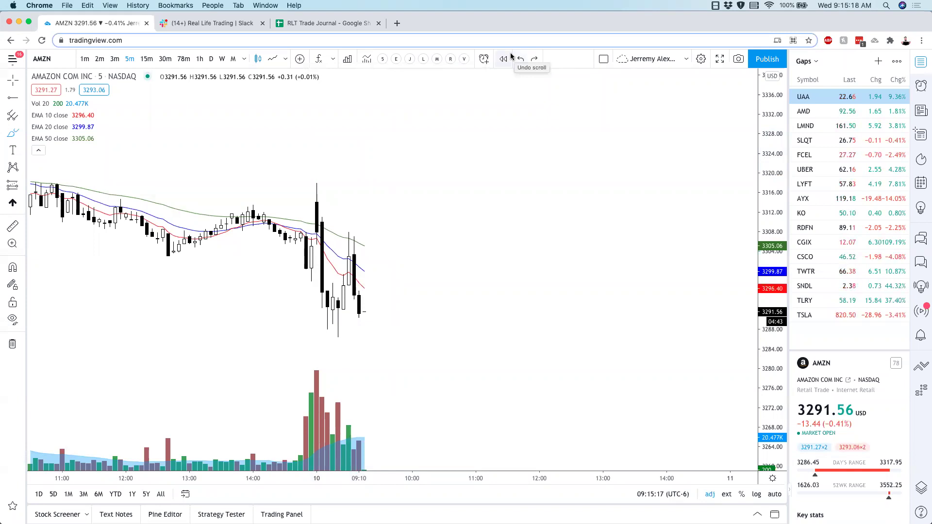
Open AMD from the Gaps watchlist and view more of its 5-minute price history around the target and stop lines.
{"action": "left_click", "coordinate": [820, 112]}
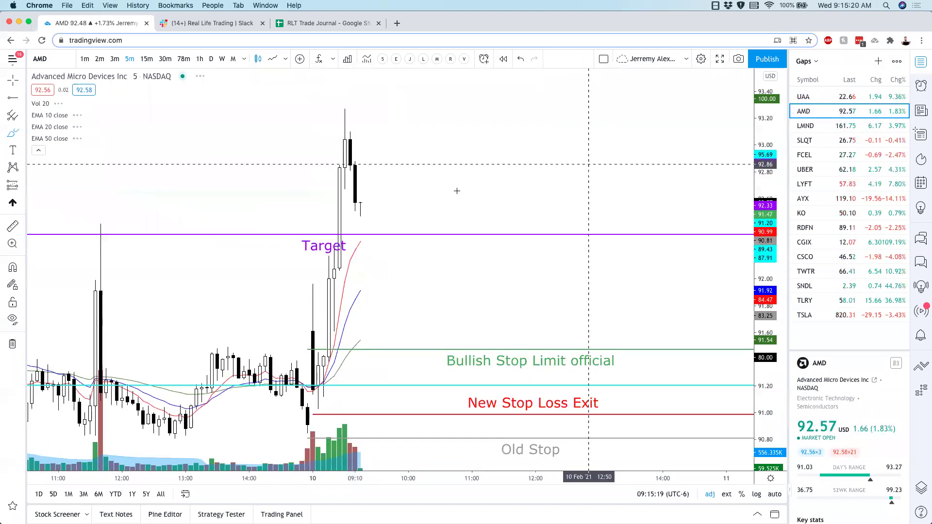
{"action": "scroll", "coordinate": [457, 191], "scroll_direction": "down", "scroll_amount": 5}
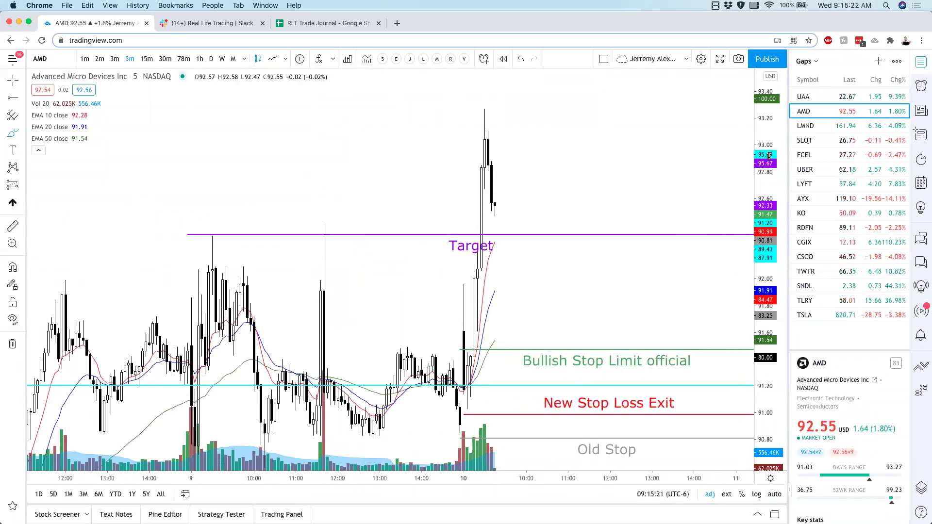
{"action": "left_click_drag", "start_coordinate": [769, 155], "coordinate": [768, 195]}
Brush a red line and a red loop over AMD's area between the target and bullish stop limit lines, removing each mark.
{"action": "left_click_drag", "start_coordinate": [574, 285], "coordinate": [492, 252]}
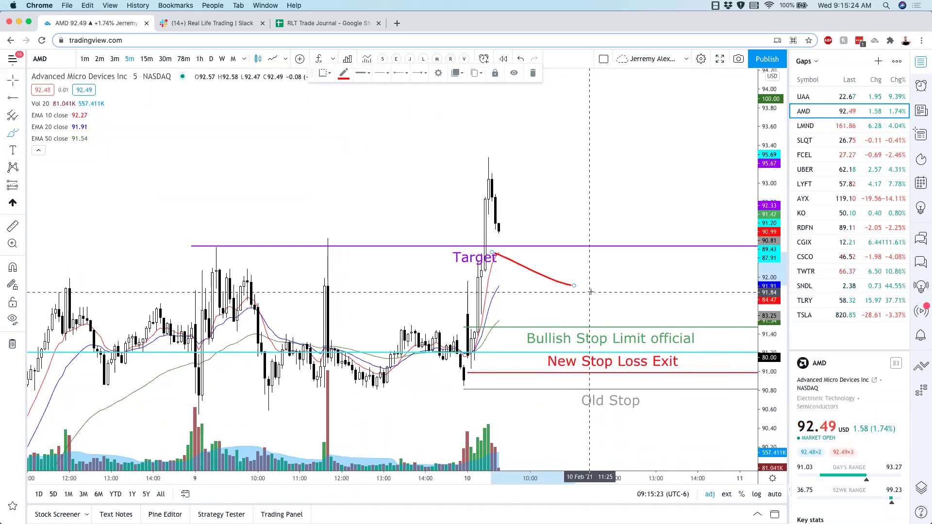
{"action": "key", "text": "Delete"}
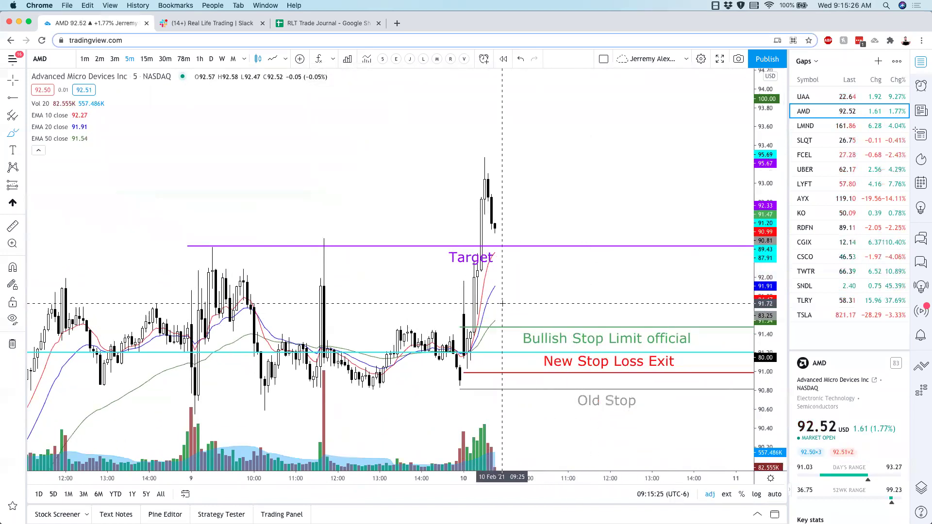
{"action": "mouse_move", "coordinate": [547, 291]}
{"action": "left_mouse_down"}
{"action": "mouse_move", "coordinate": [524, 292]}
{"action": "mouse_move", "coordinate": [534, 318]}
{"action": "mouse_move", "coordinate": [505, 302]}
{"action": "left_mouse_up"}
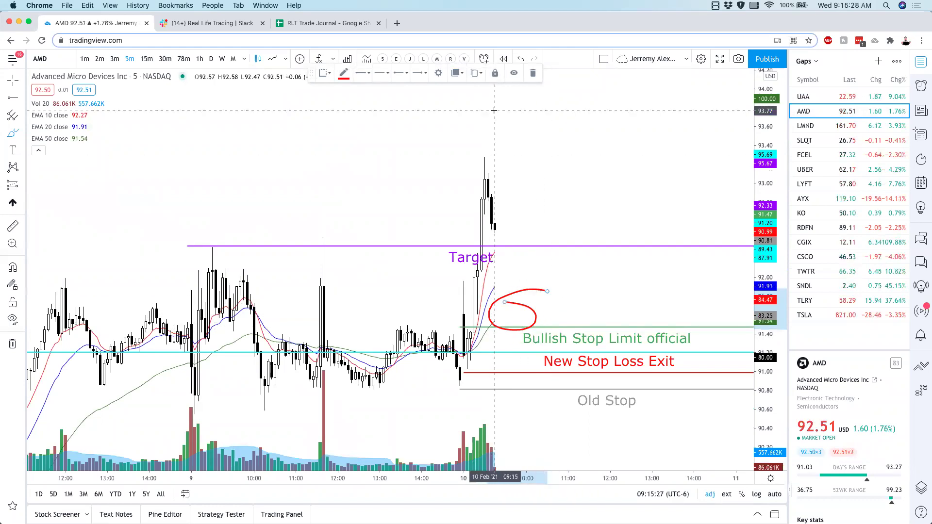
{"action": "left_click", "coordinate": [520, 58]}
Delete the Target, Bullish Stop Limit official, New Stop Loss Exit and Old Stop lines from AMD's 5-minute chart.
{"action": "left_click_drag", "start_coordinate": [406, 167], "coordinate": [327, 162]}
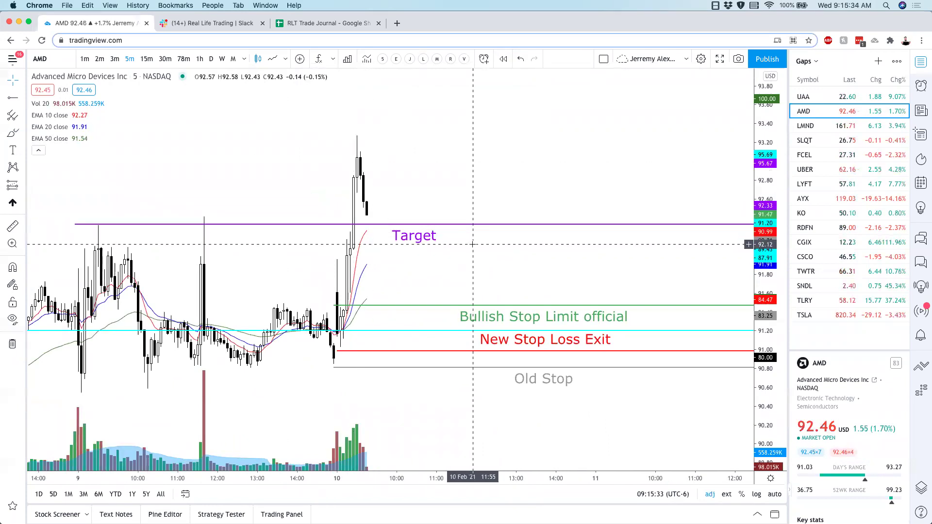
{"action": "left_click", "coordinate": [462, 224]}
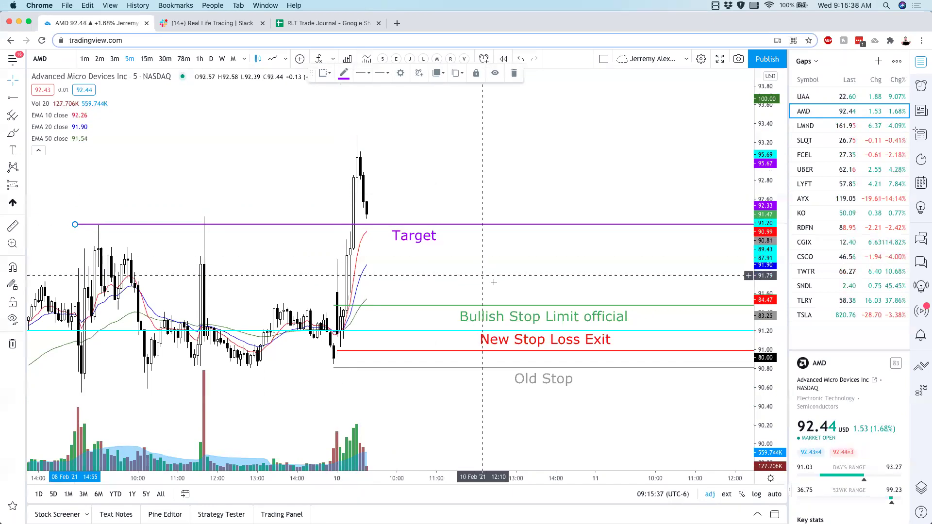
{"action": "key", "text": "Delete"}
{"action": "left_click", "coordinate": [510, 316]}
{"action": "key", "text": "Delete"}
{"action": "left_click", "coordinate": [516, 341]}
{"action": "key", "text": "Delete"}
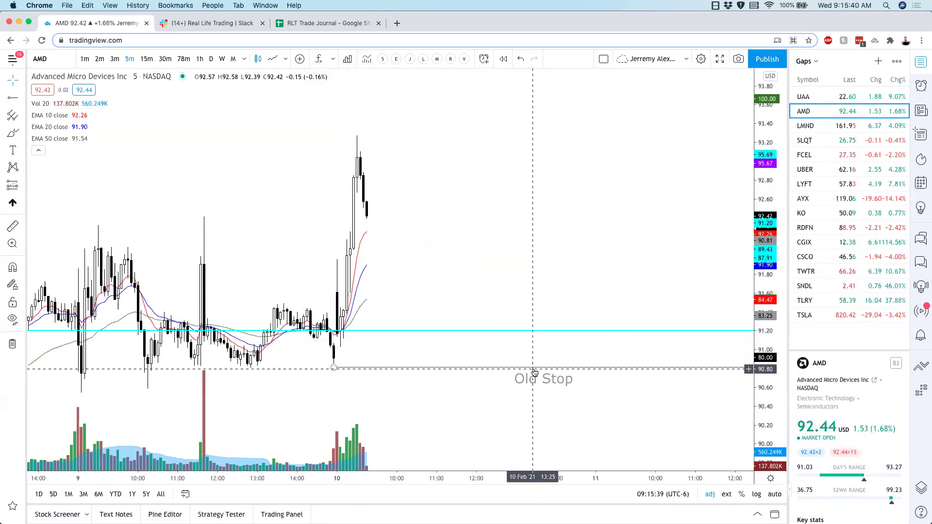
{"action": "left_click", "coordinate": [537, 374]}
{"action": "key", "text": "Delete"}
Review AMD's daily chart with automatic price scaling, and open UAA's 5-minute chart to examine its entry and stop lines.
{"action": "left_click", "coordinate": [211, 59]}
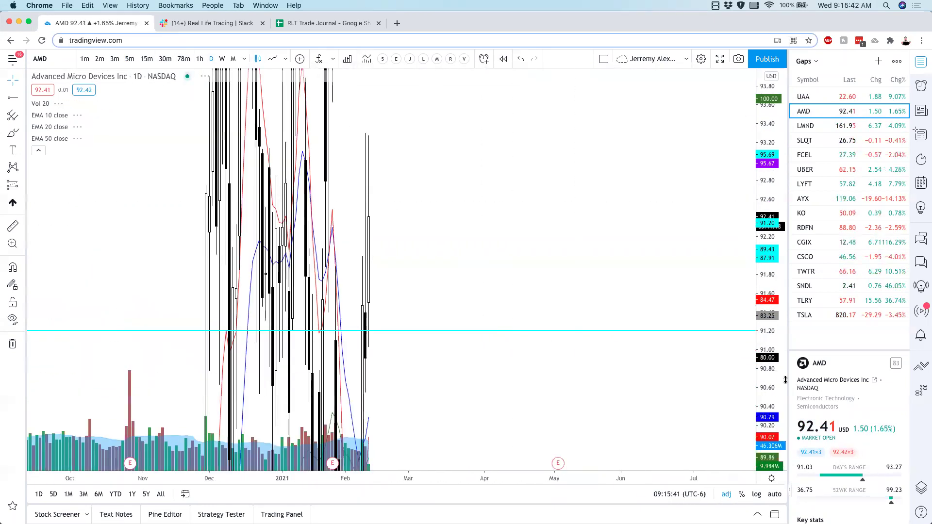
{"action": "left_click", "coordinate": [773, 495]}
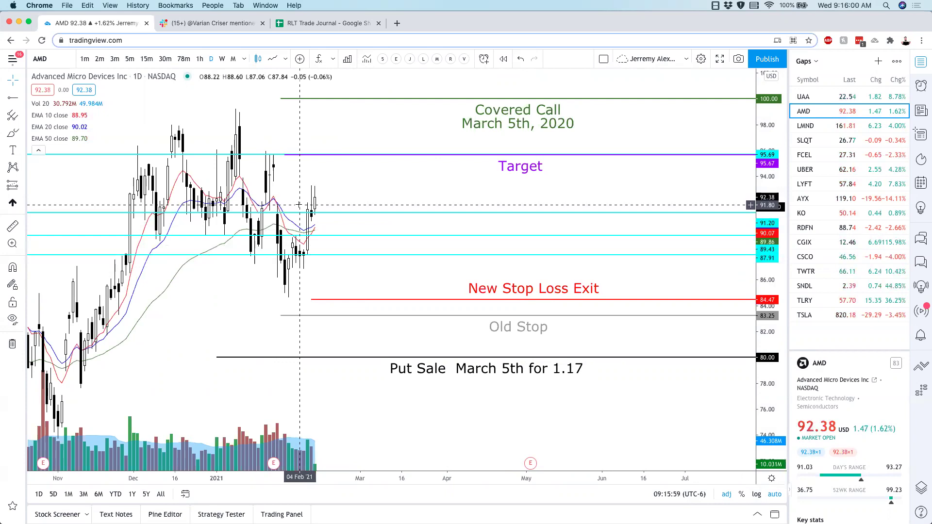
{"action": "key", "text": "Up"}
{"action": "left_click", "coordinate": [129, 59]}
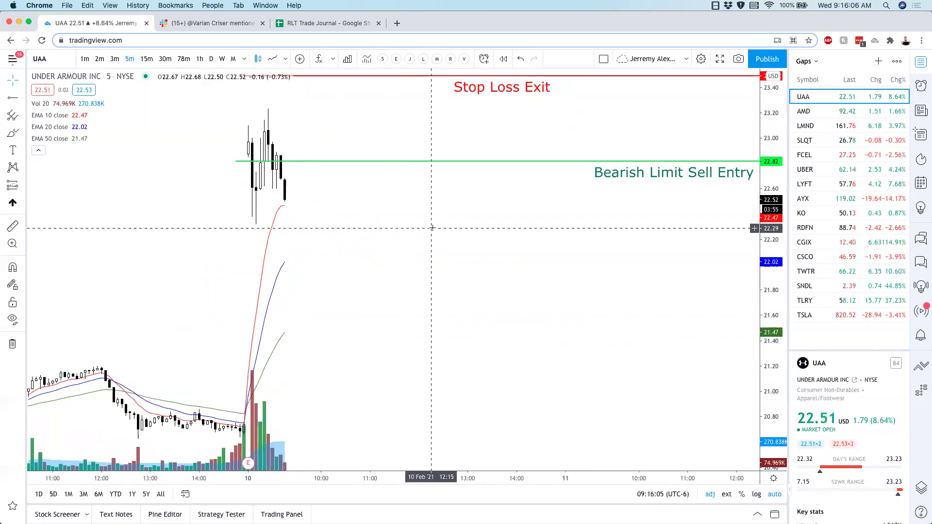
{"action": "left_click_drag", "start_coordinate": [450, 253], "coordinate": [593, 272]}
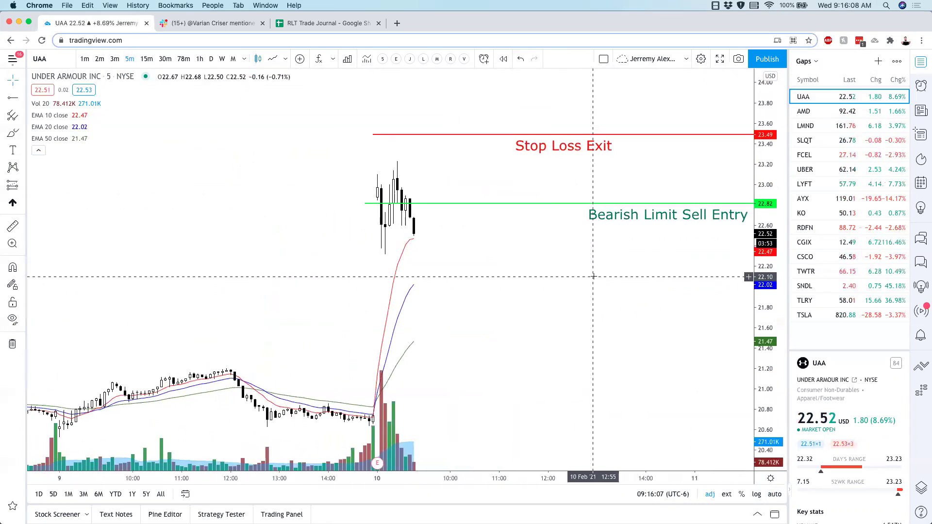
{"action": "scroll", "coordinate": [521, 312], "scroll_direction": "right", "scroll_amount": 5}
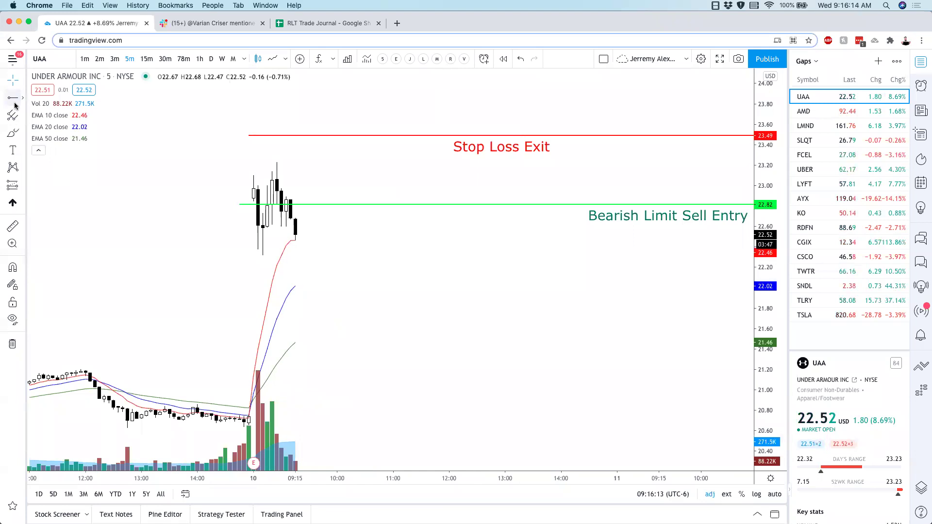
Place a horizontal ray at 22.48 below UAA's bearish limit sell entry and apply the Target template to it.
{"action": "left_click", "coordinate": [14, 99]}
{"action": "left_click", "coordinate": [257, 239]}
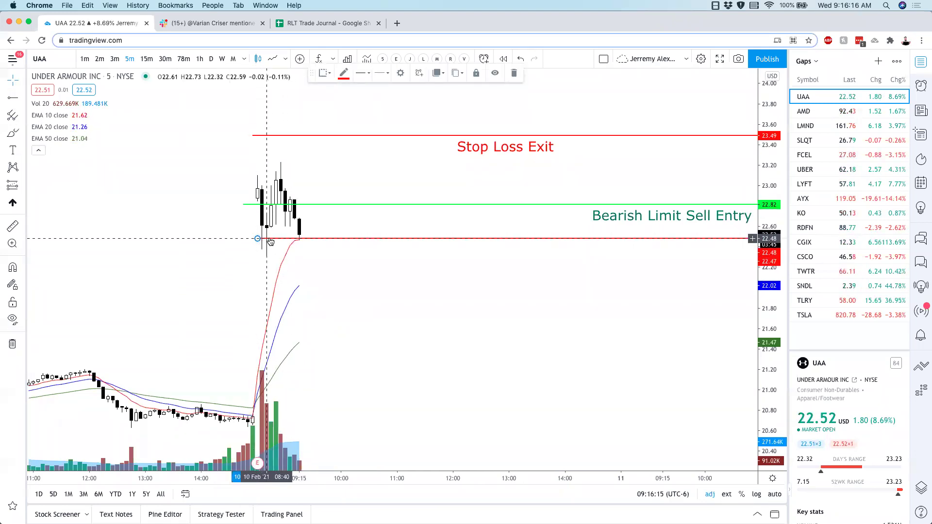
{"action": "right_click", "coordinate": [279, 238]}
{"action": "mouse_move", "coordinate": [342, 272]}
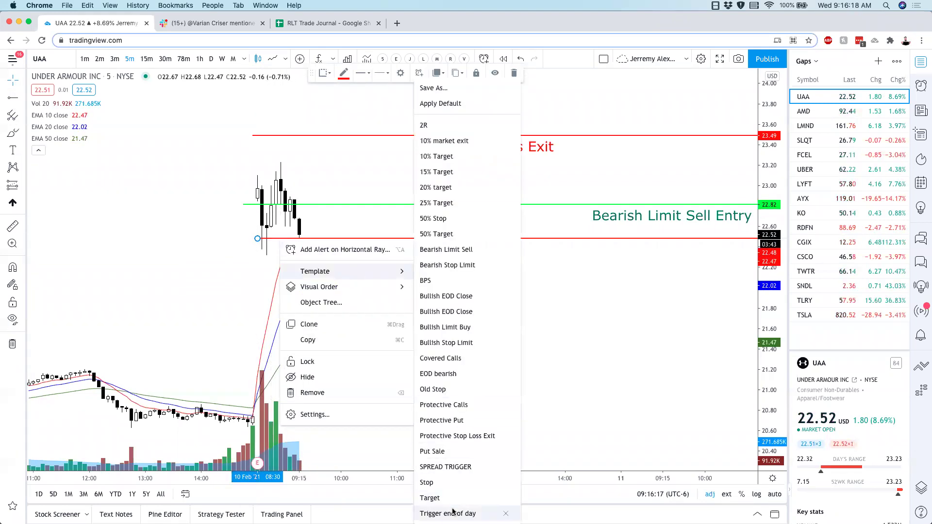
{"action": "left_click", "coordinate": [451, 498]}
Change the text of UAA's target ray to "Target 10%".
{"action": "right_click", "coordinate": [516, 243]}
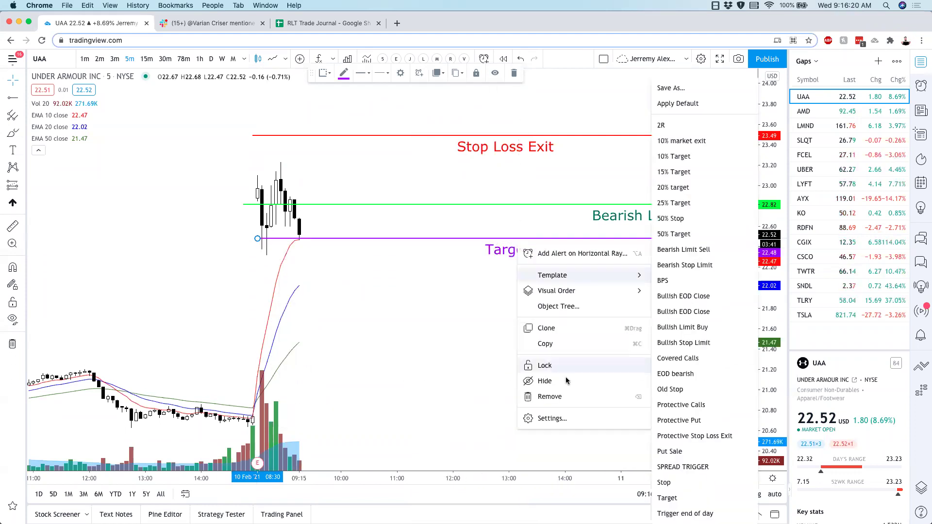
{"action": "left_click", "coordinate": [566, 418]}
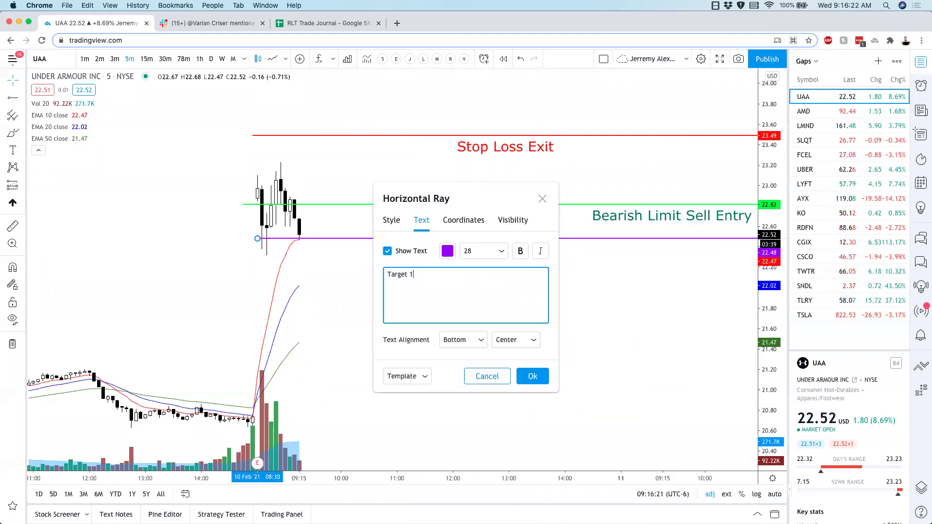
{"action": "left_click", "coordinate": [522, 374]}
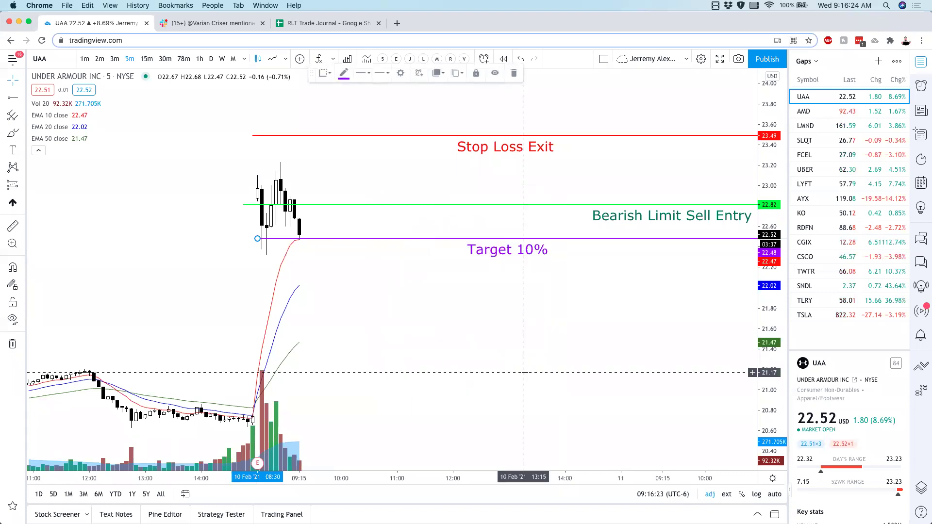
Apply the Old Stop template to UAA's stop loss exit line at 23.49.
{"action": "scroll", "coordinate": [485, 370], "scroll_direction": "right", "scroll_amount": 2}
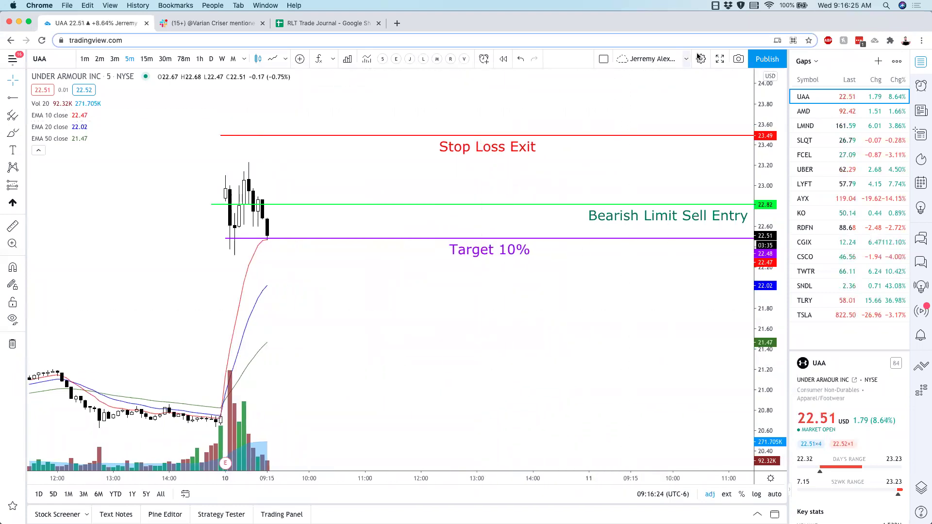
{"action": "right_click", "coordinate": [486, 152]}
{"action": "mouse_move", "coordinate": [512, 184]}
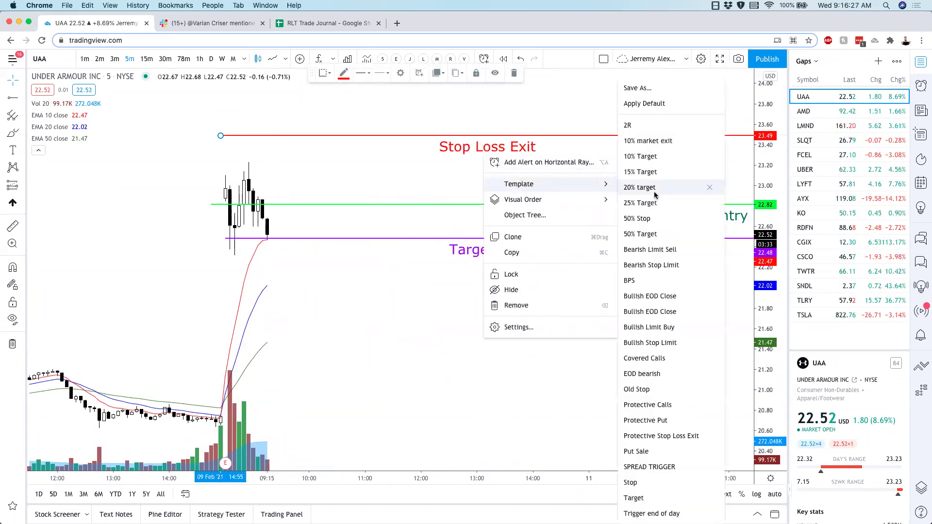
{"action": "left_click", "coordinate": [639, 389]}
Place a horizontal ray at 23.34 beneath UAA's old stop and apply the Stop template to it.
{"action": "left_click", "coordinate": [10, 98]}
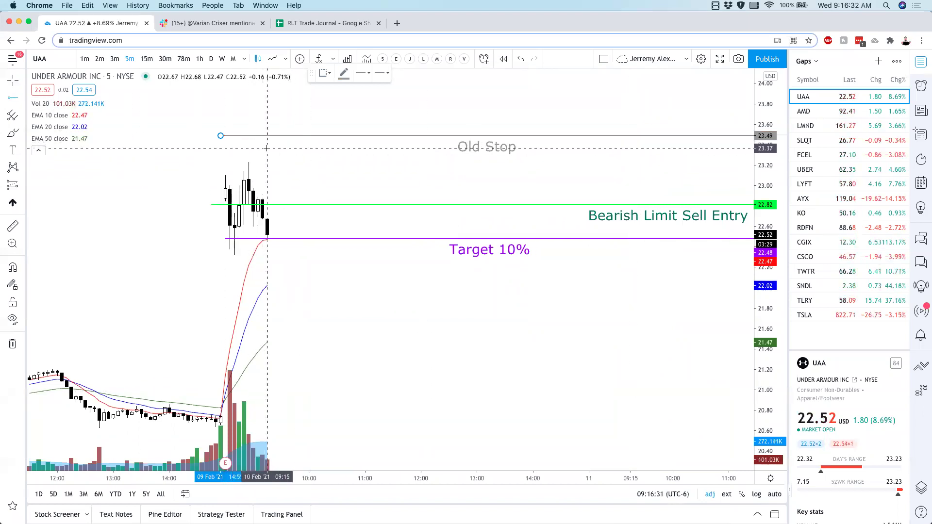
{"action": "left_click", "coordinate": [267, 151]}
{"action": "right_click", "coordinate": [267, 152]}
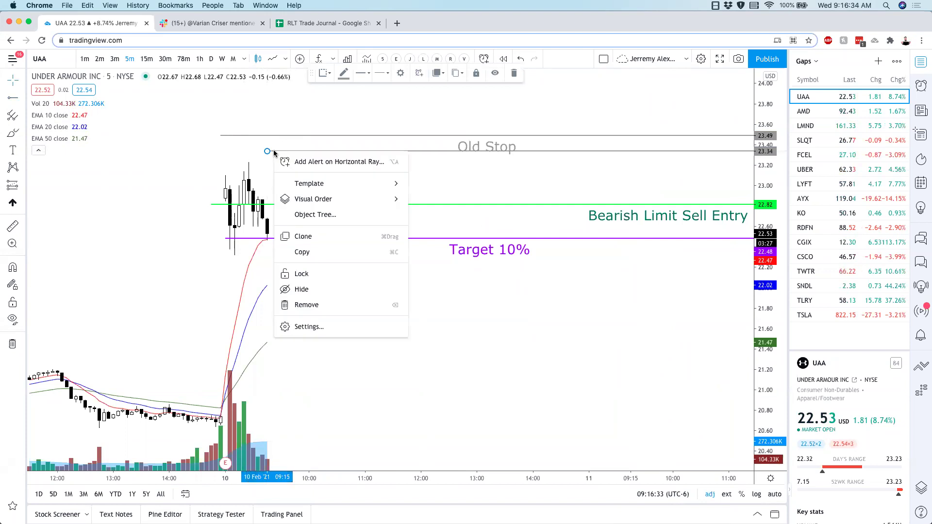
{"action": "mouse_move", "coordinate": [344, 183]}
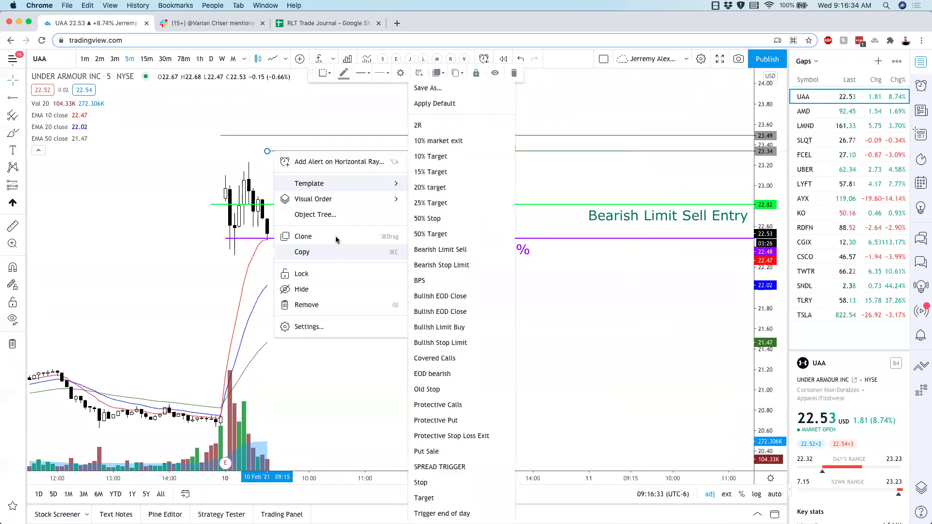
{"action": "left_click", "coordinate": [421, 483]}
Change the text of UAA's 23.34 stop ray to "New Stop Loss Exit".
{"action": "right_click", "coordinate": [509, 163]}
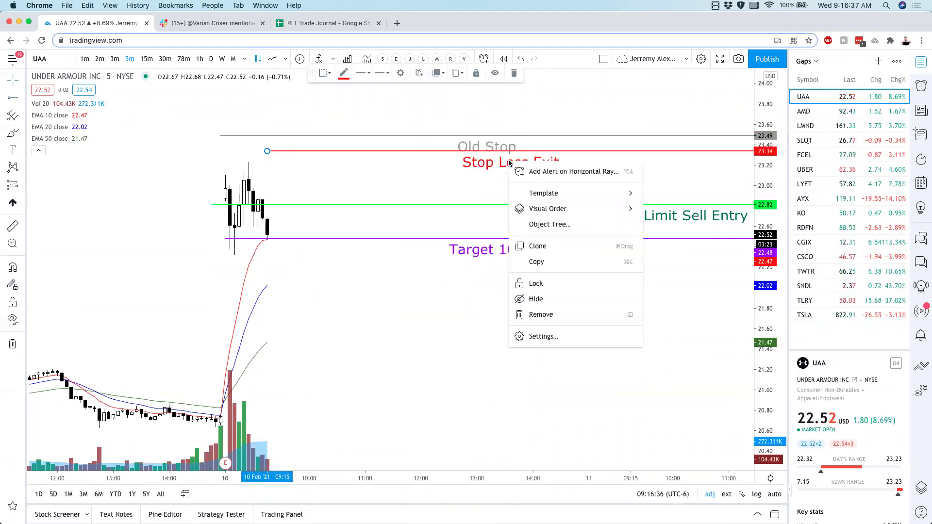
{"action": "left_click", "coordinate": [543, 336]}
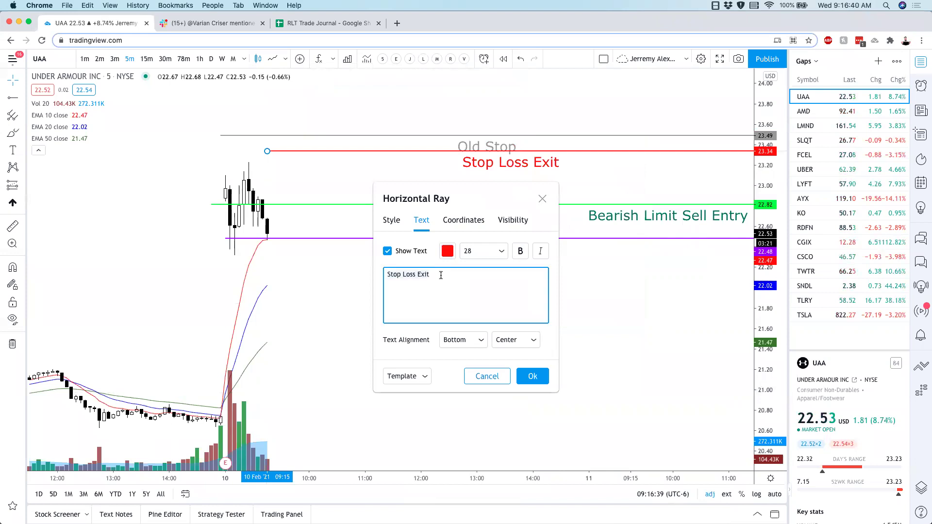
{"action": "type", "text": "New"}
{"action": "left_click", "coordinate": [528, 376]}
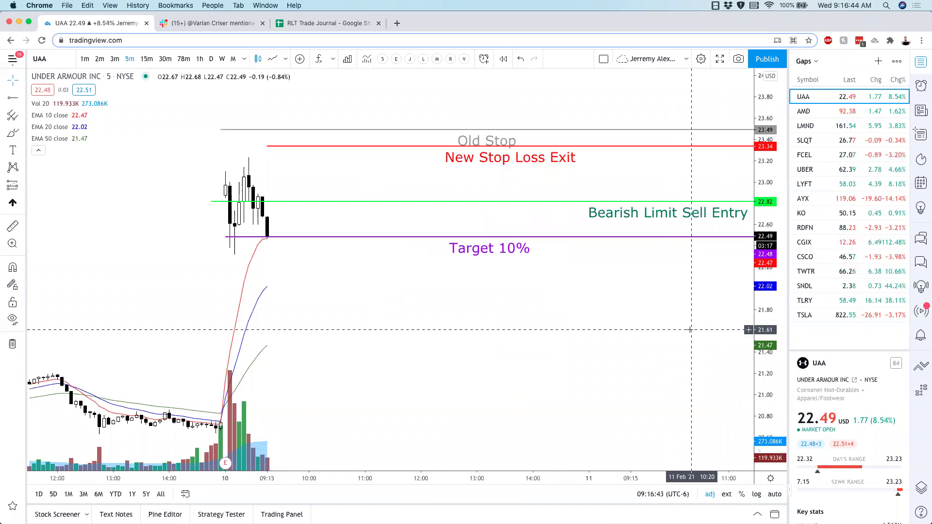
Copy a snapshot link of UAA's chart and post it in Slack's #officialdaytrades with "first target on UAA and stop move".
{"action": "left_click", "coordinate": [735, 59]}
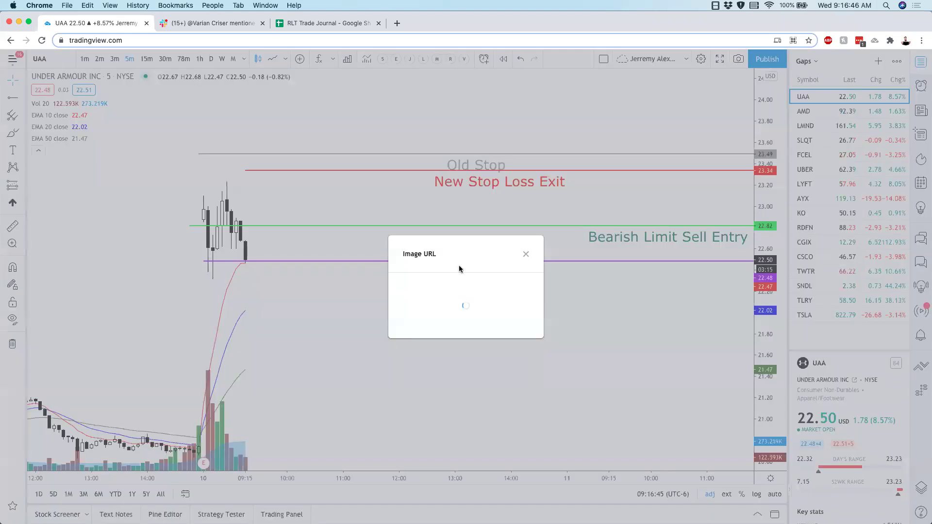
{"action": "left_click", "coordinate": [508, 294]}
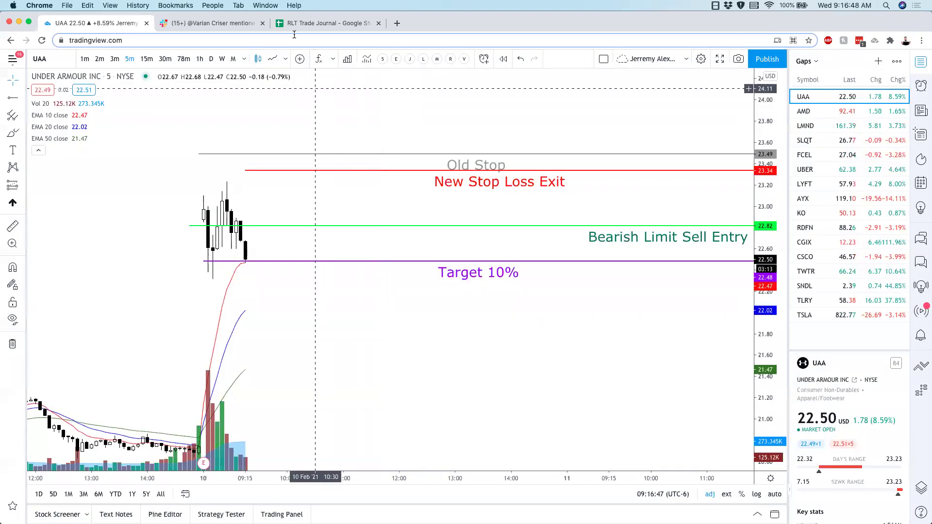
{"action": "left_click", "coordinate": [214, 23]}
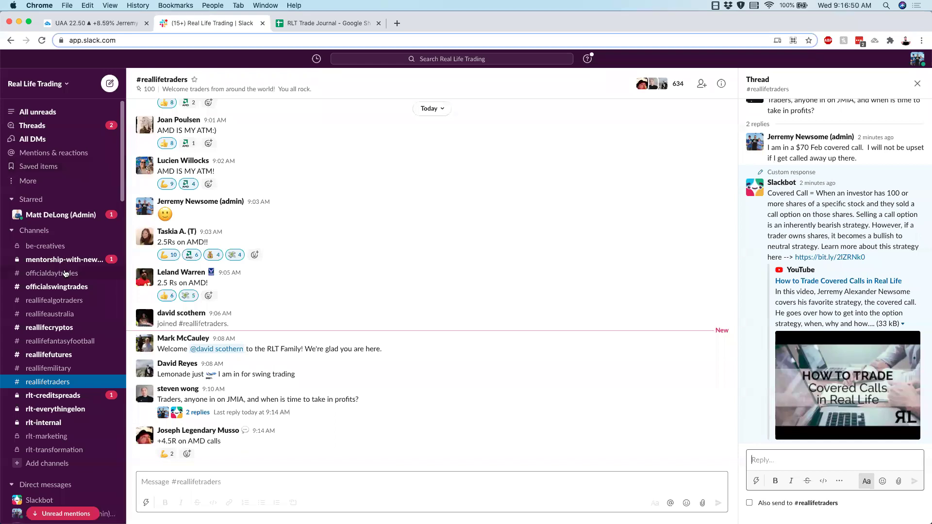
{"action": "left_click", "coordinate": [66, 273]}
{"action": "left_click", "coordinate": [177, 483]}
{"action": "key", "text": "super+v"}
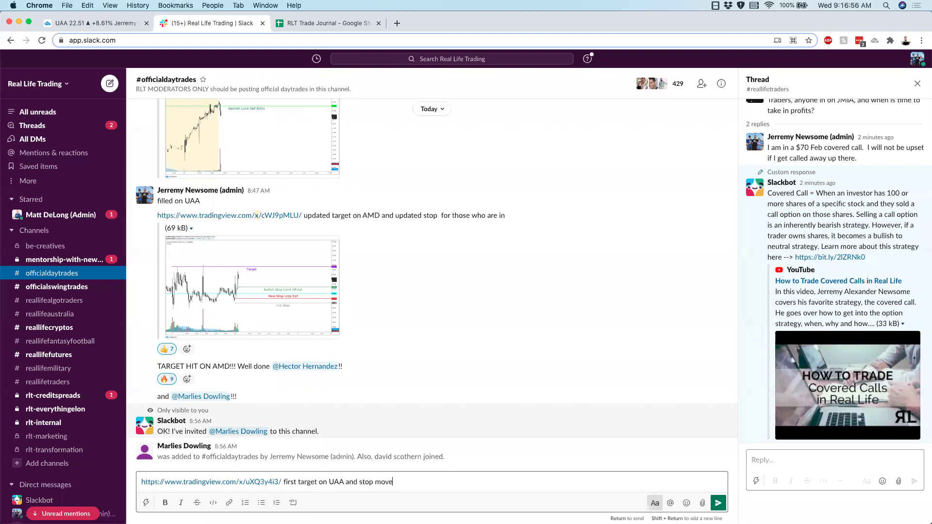
{"action": "key", "text": "Return"}
In the RLT Trade Journal's Day Trades Current Month sheet, append "first target and stop move" and the snapshot link to UAA's comment.
{"action": "left_click", "coordinate": [306, 22]}
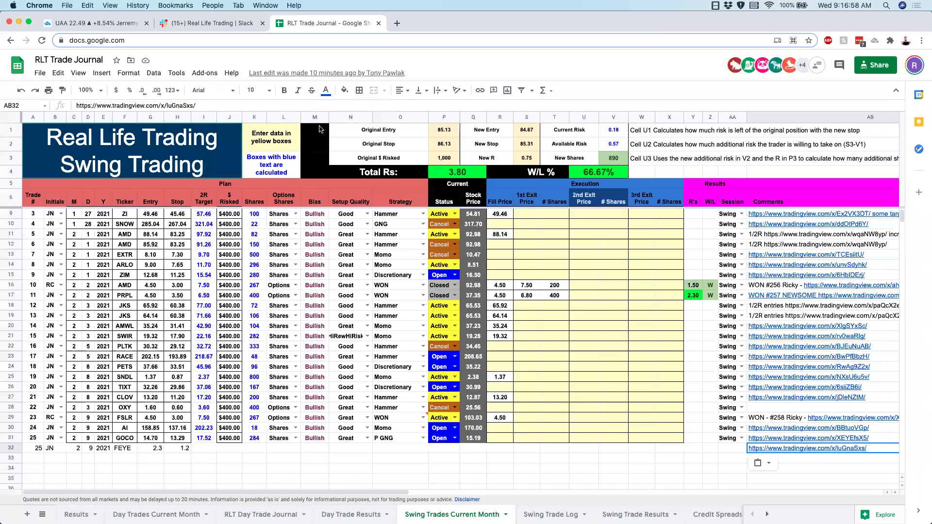
{"action": "left_click", "coordinate": [156, 515]}
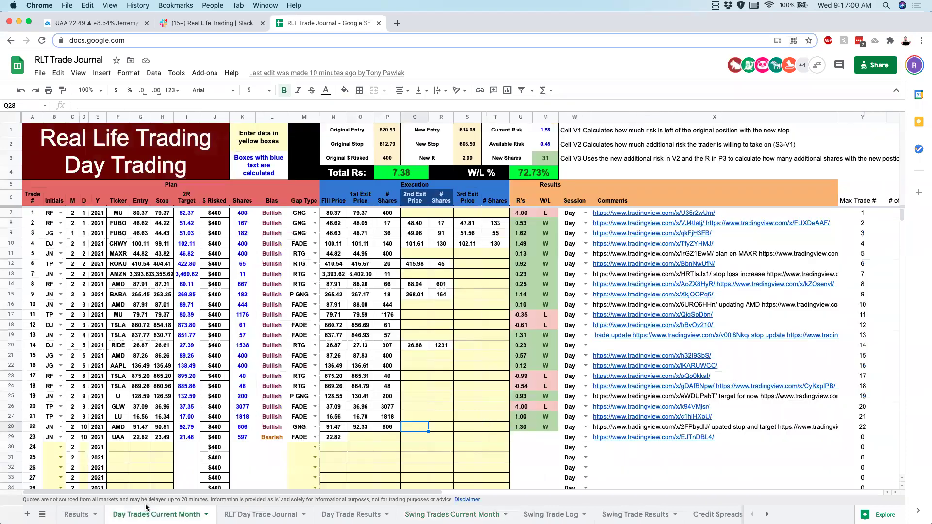
{"action": "left_click", "coordinate": [614, 441]}
{"action": "left_click", "coordinate": [367, 103]}
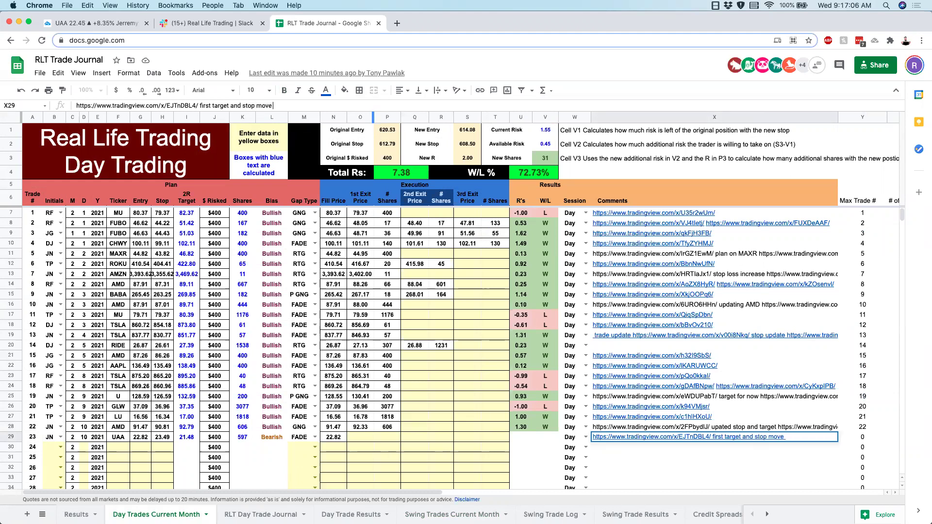
{"action": "key", "text": "super+v"}
Open the UAA snapshot posted in Slack's #officialdaytrades and select its web address.
{"action": "left_click", "coordinate": [93, 20]}
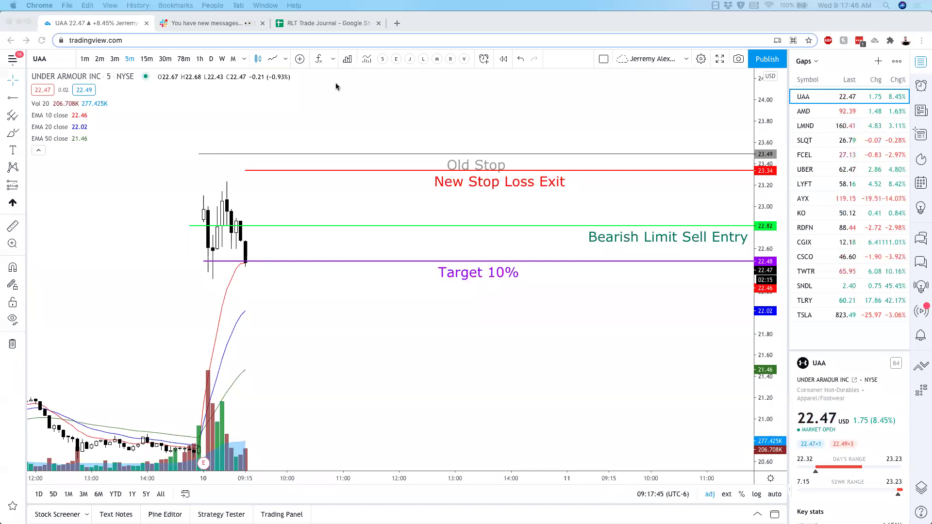
{"action": "left_click", "coordinate": [223, 27]}
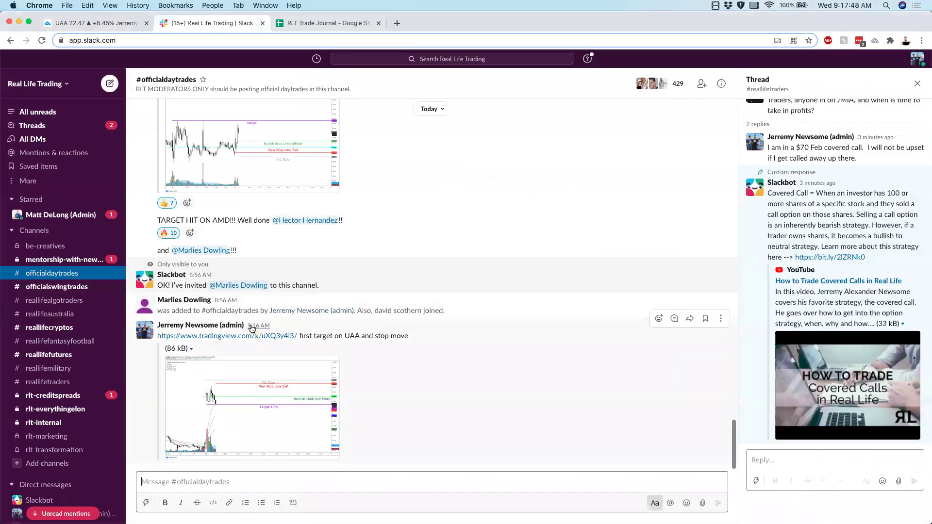
{"action": "left_click", "coordinate": [240, 333]}
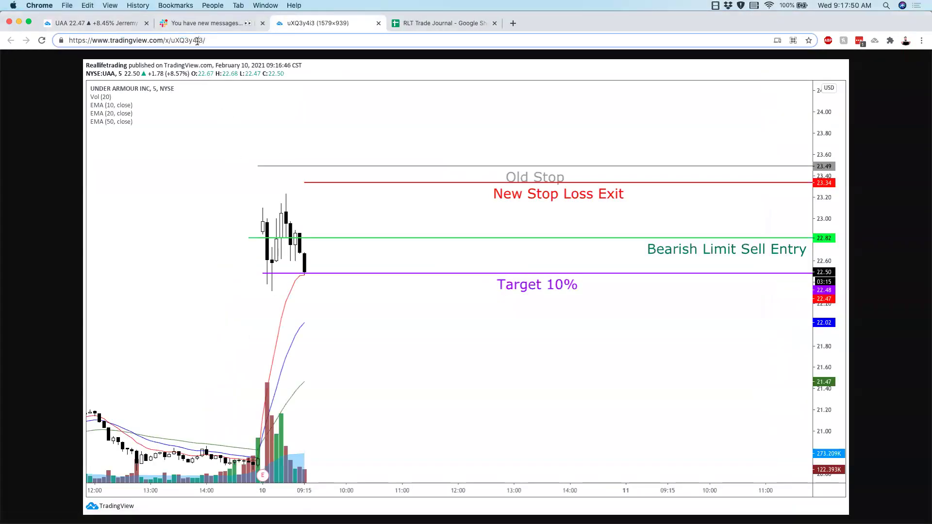
{"action": "triple_click", "coordinate": [197, 41]}
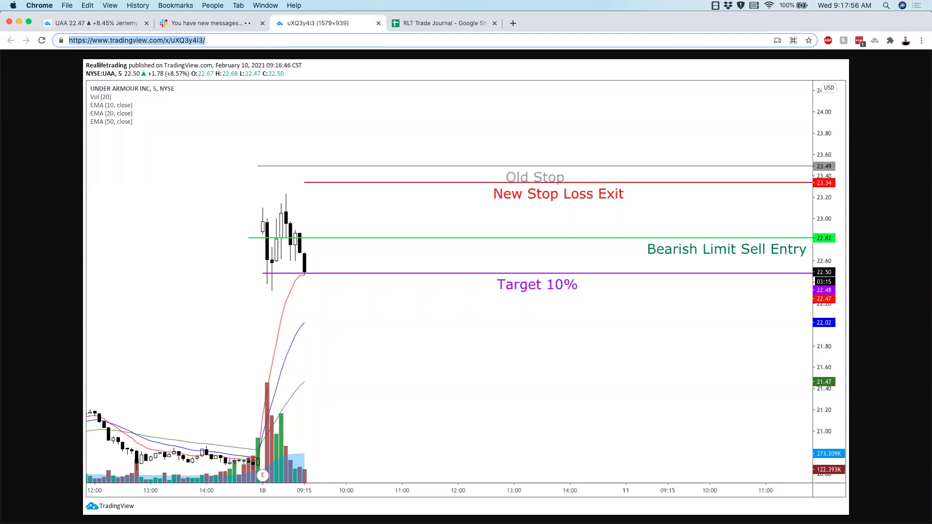
Return to UAA's 5-minute chart, check the percentage scale briefly, and turn on extended trading hours.
{"action": "left_click", "coordinate": [92, 25]}
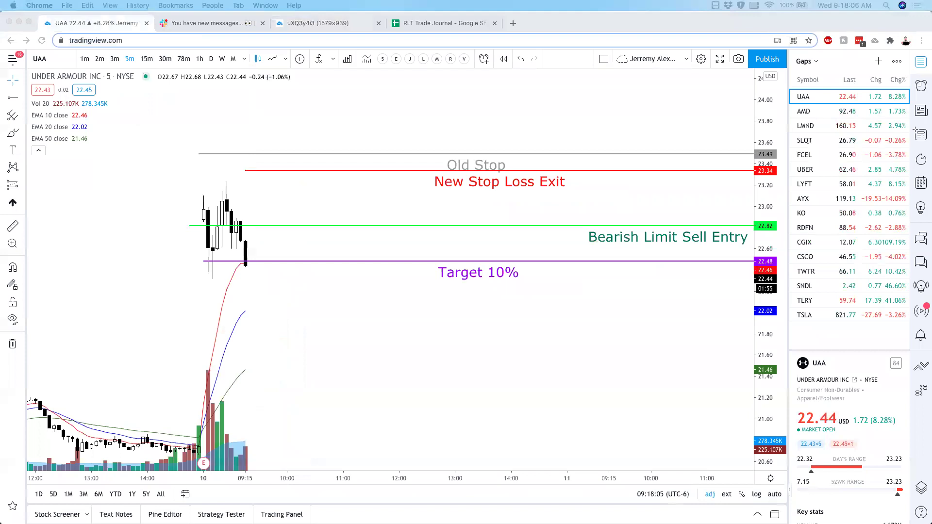
{"action": "left_click", "coordinate": [431, 399]}
{"action": "scroll", "coordinate": [431, 399], "scroll_direction": "down", "scroll_amount": 1}
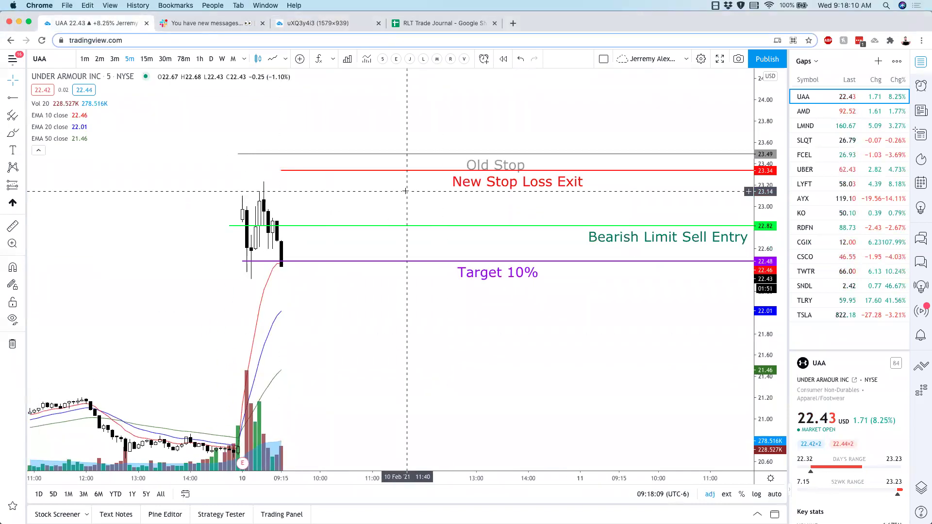
{"action": "left_click", "coordinate": [738, 495]}
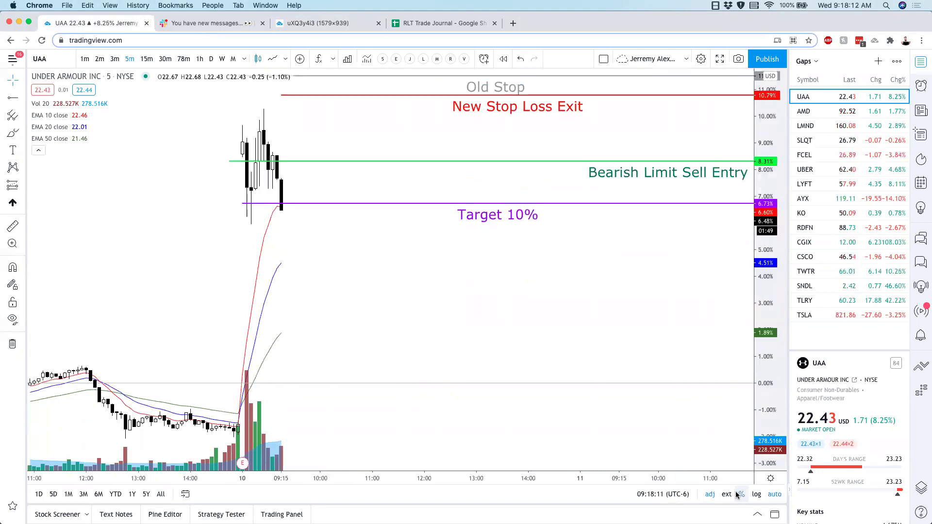
{"action": "left_click", "coordinate": [739, 495]}
{"action": "left_click", "coordinate": [727, 495]}
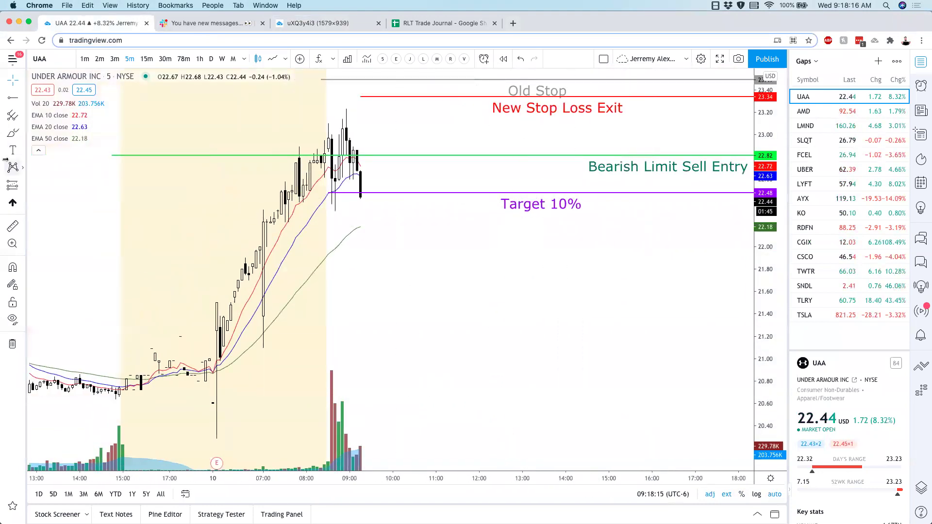
Place a horizontal ray at 22.19 below UAA's first target and apply the Target template to it.
{"action": "left_click", "coordinate": [12, 97]}
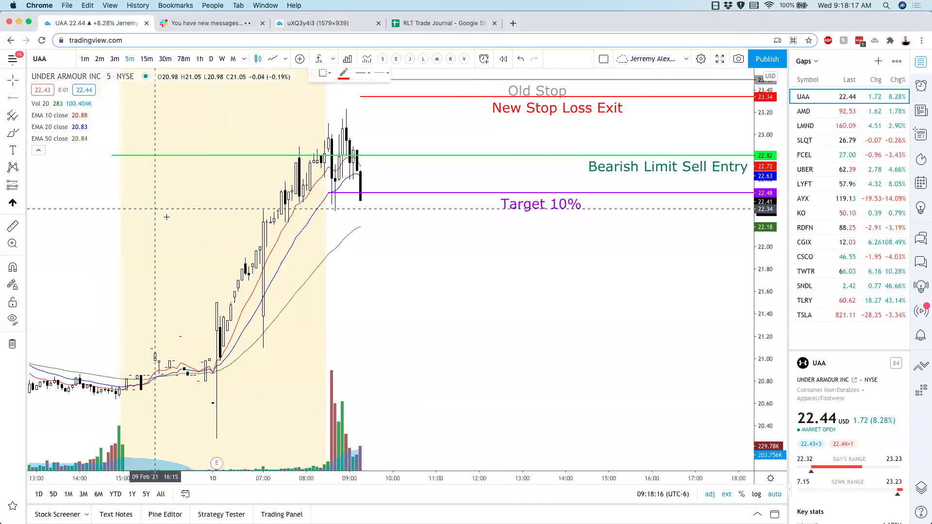
{"action": "left_click", "coordinate": [252, 226]}
{"action": "right_click", "coordinate": [299, 226]}
{"action": "mouse_move", "coordinate": [370, 259]}
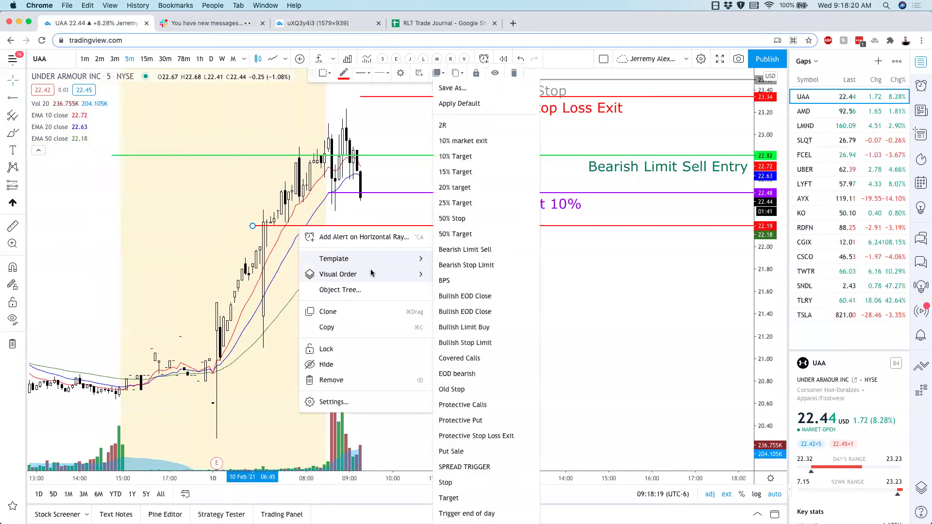
{"action": "left_click", "coordinate": [458, 496]}
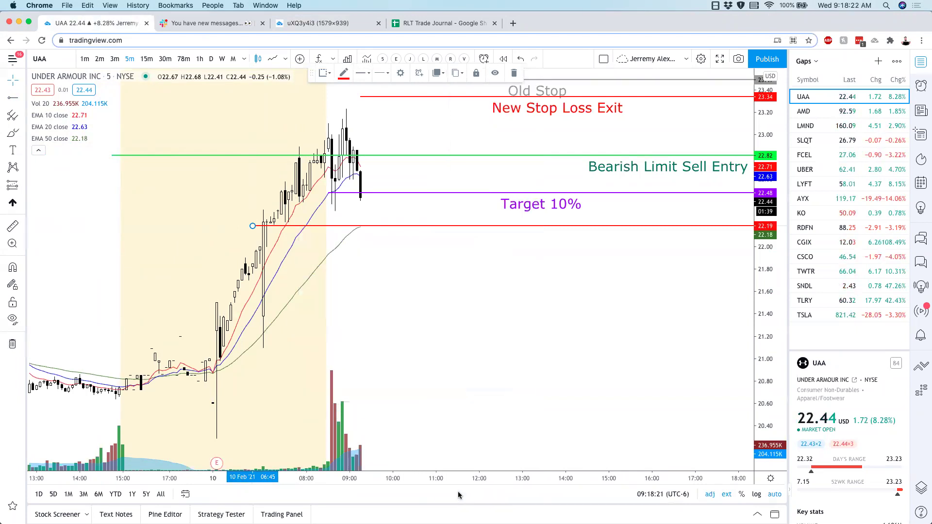
Change the text of UAA's 22.19 target ray to "Target for another 10%".
{"action": "right_click", "coordinate": [509, 242]}
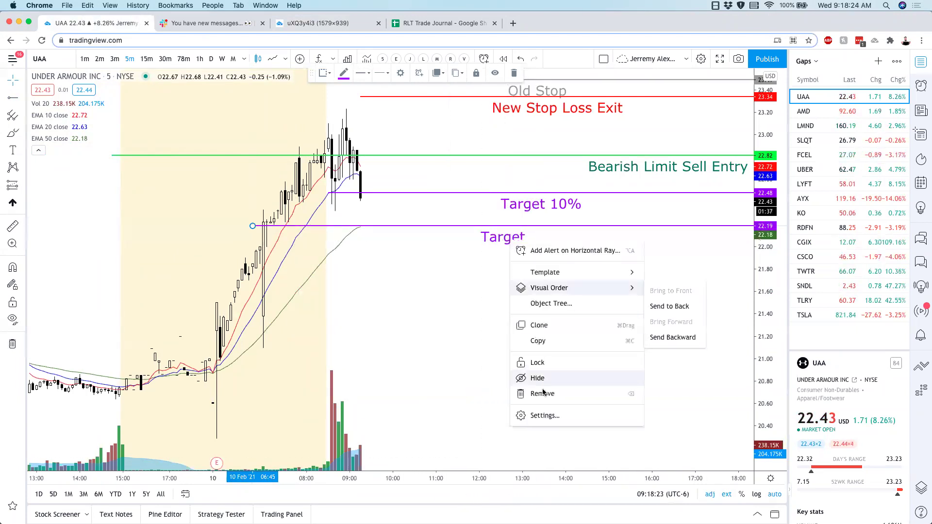
{"action": "left_click", "coordinate": [538, 414]}
{"action": "type", "text": "for another 10%"}
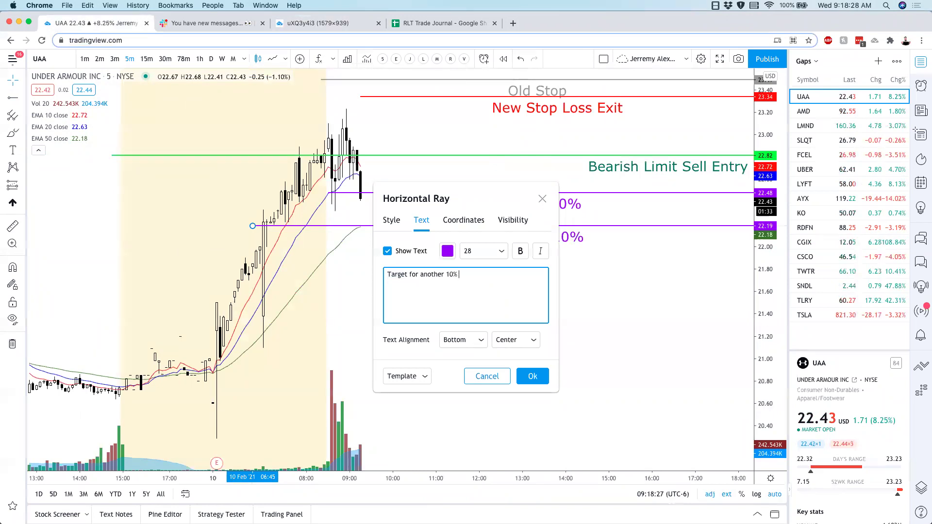
{"action": "left_click", "coordinate": [532, 376]}
{"action": "left_click_drag", "start_coordinate": [531, 376], "coordinate": [501, 378]}
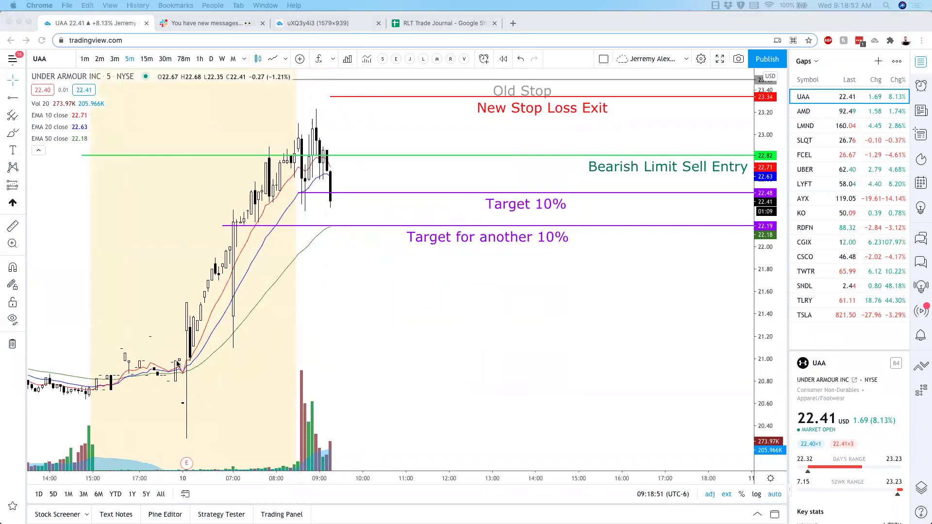
Close the browser tab holding the earlier UAA snapshot image.
{"action": "left_click", "coordinate": [421, 306]}
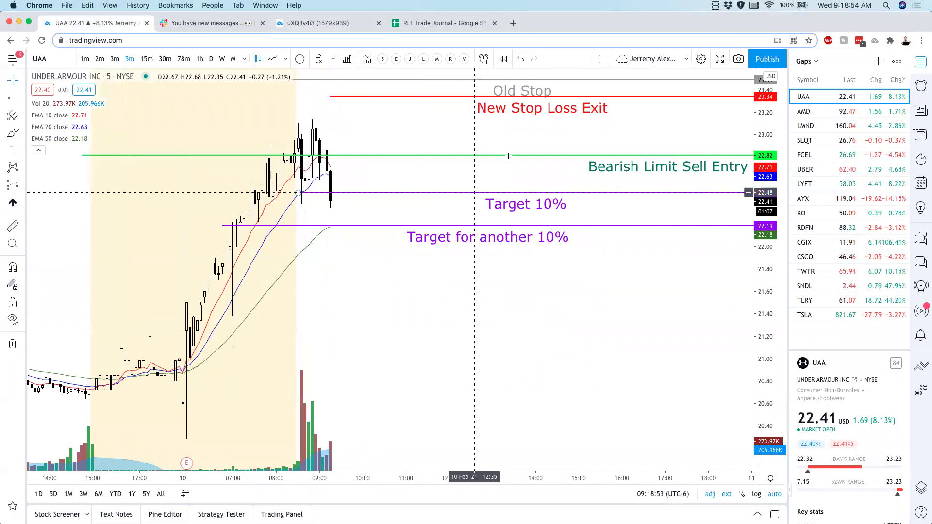
{"action": "left_click", "coordinate": [316, 23]}
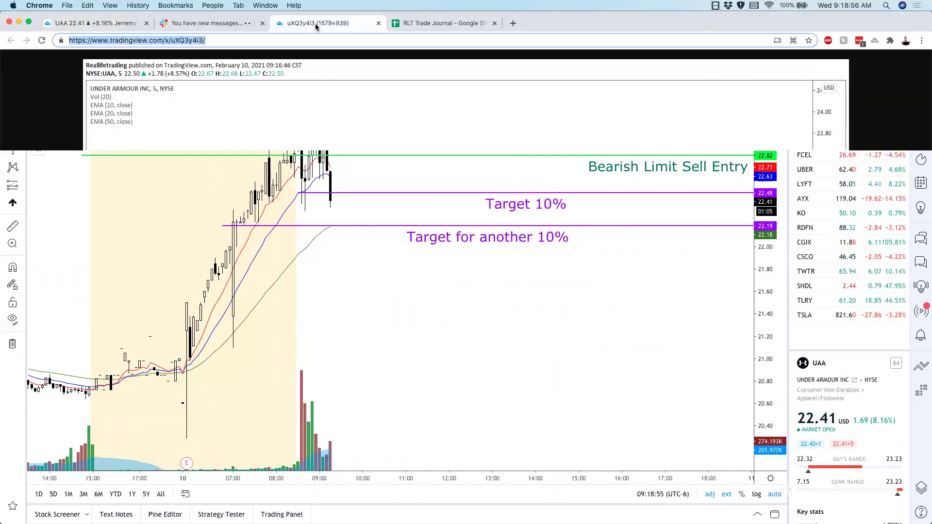
{"action": "left_click", "coordinate": [378, 23]}
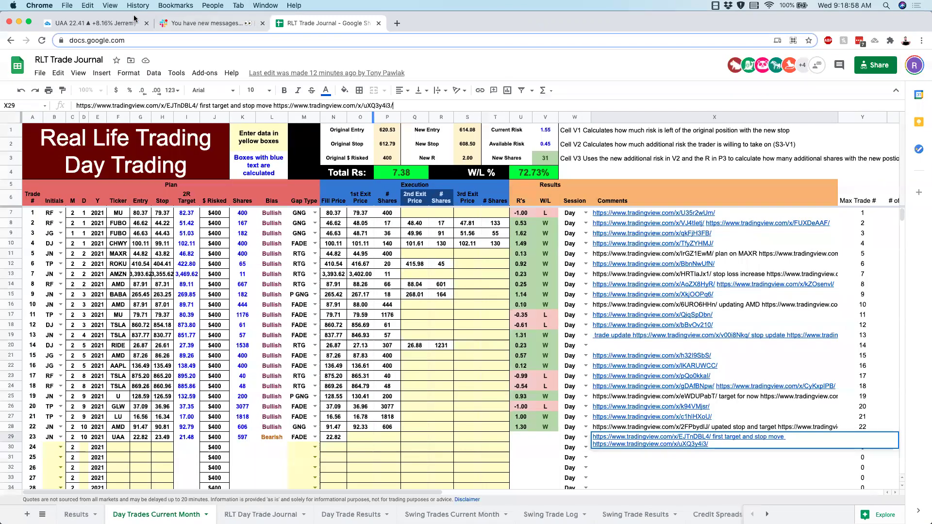
Snapshot UAA's 5-minute chart with both targets and append "tgt 2" plus the snapshot link to UAA's comment in the trade journal.
{"action": "left_click", "coordinate": [112, 23]}
{"action": "key", "text": "alt+s"}
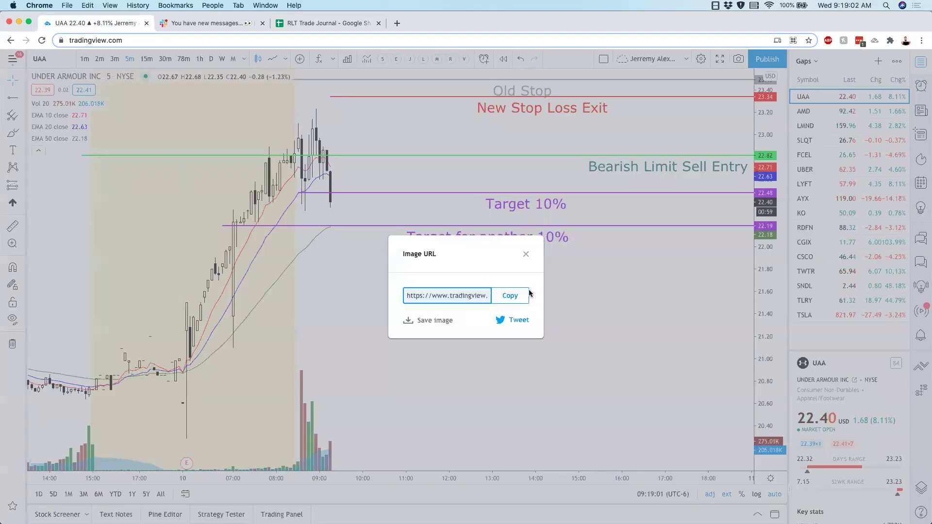
{"action": "left_click", "coordinate": [554, 310]}
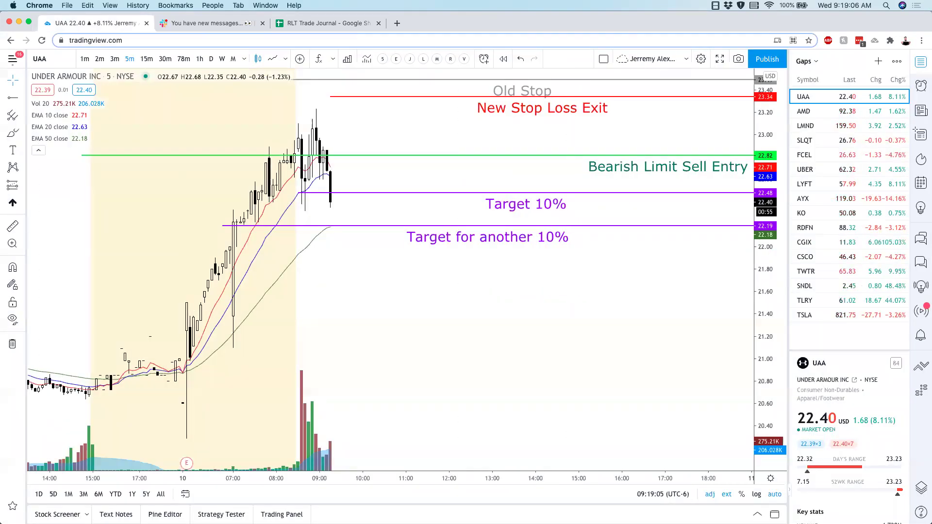
{"action": "left_click", "coordinate": [322, 23]}
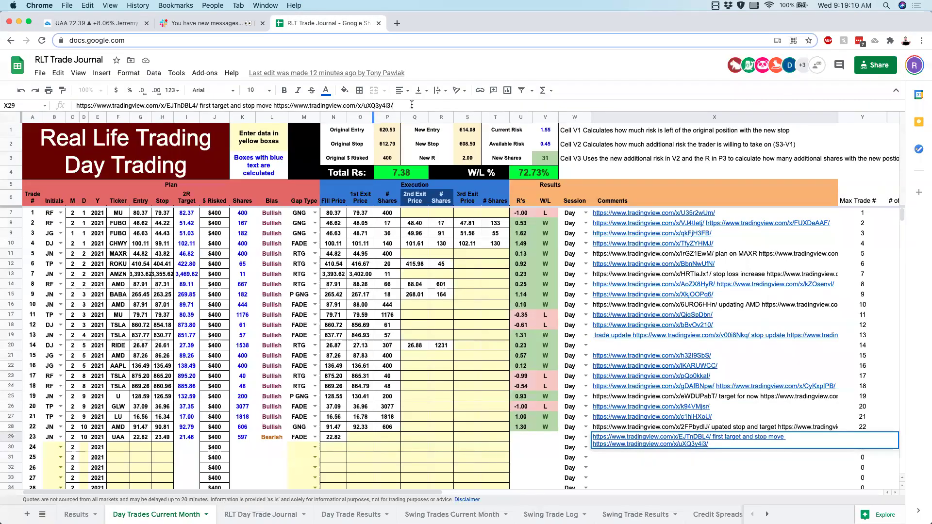
{"action": "type", "text": "2"}
{"action": "key", "text": "super+v"}
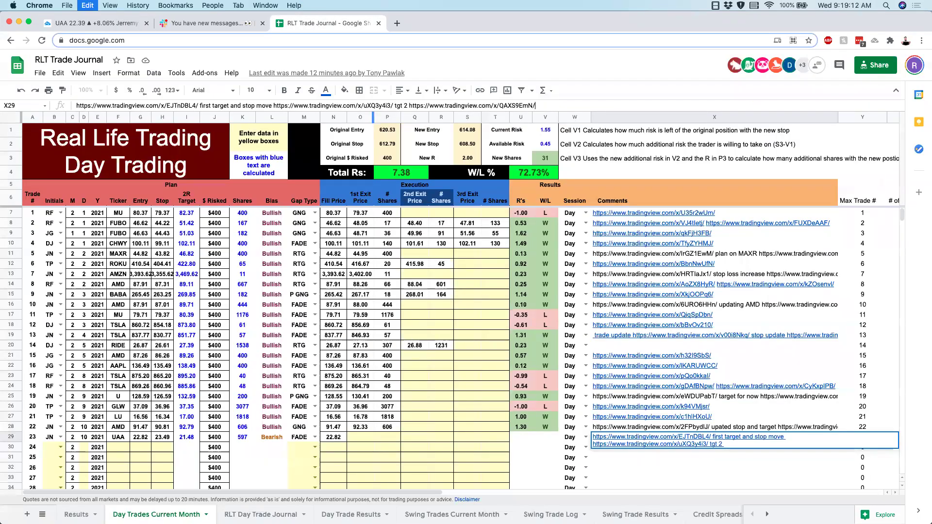
Post the UAA snapshot link with the text "target 2" to the #officialdaytrades channel in Slack.
{"action": "left_click", "coordinate": [221, 22]}
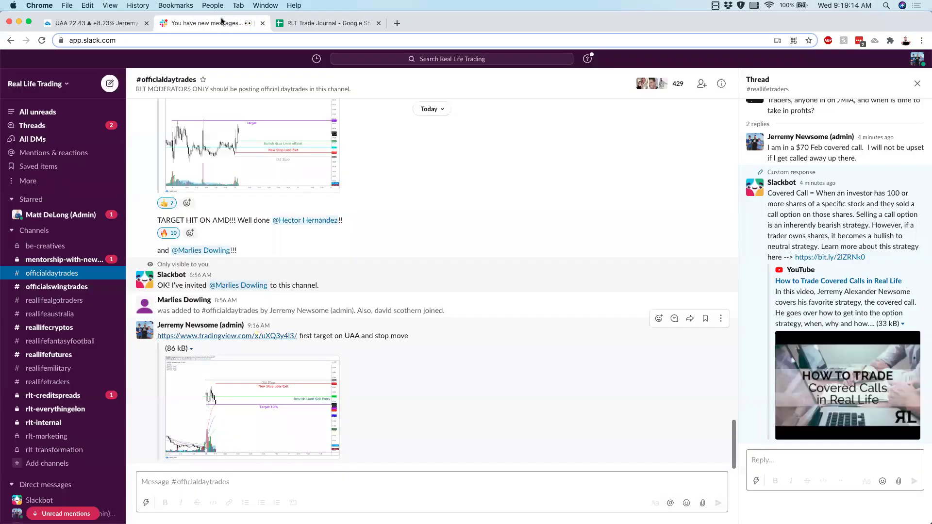
{"action": "left_click", "coordinate": [175, 477]}
{"action": "key", "text": "super+v"}
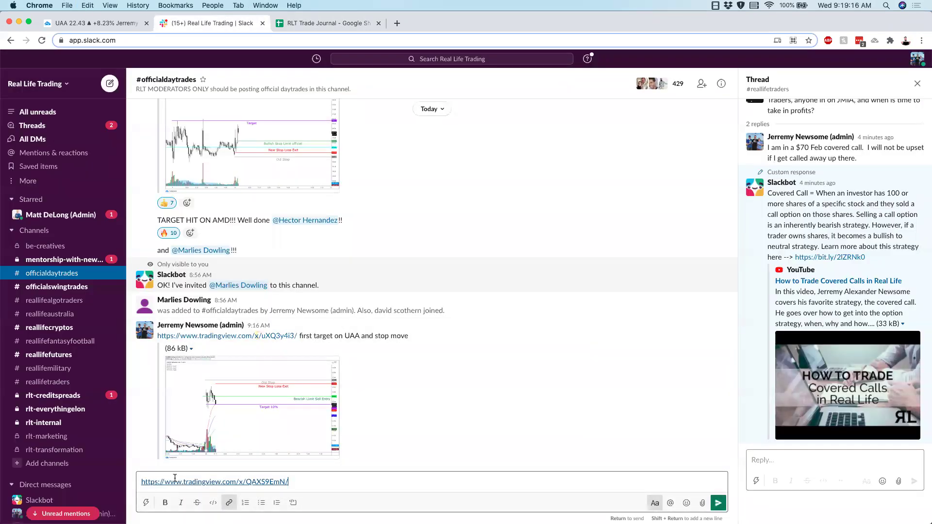
{"action": "type", "text": "target 2"}
{"action": "key", "text": "Return"}
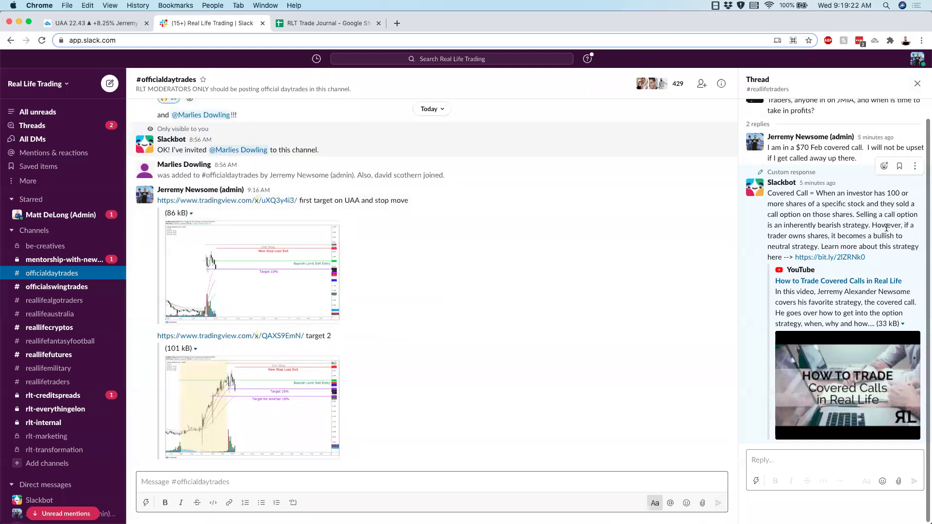
Delete Slackbot's covered call reply from the open #reallifetraders thread.
{"action": "left_click", "coordinate": [915, 166]}
{"action": "left_click", "coordinate": [862, 251]}
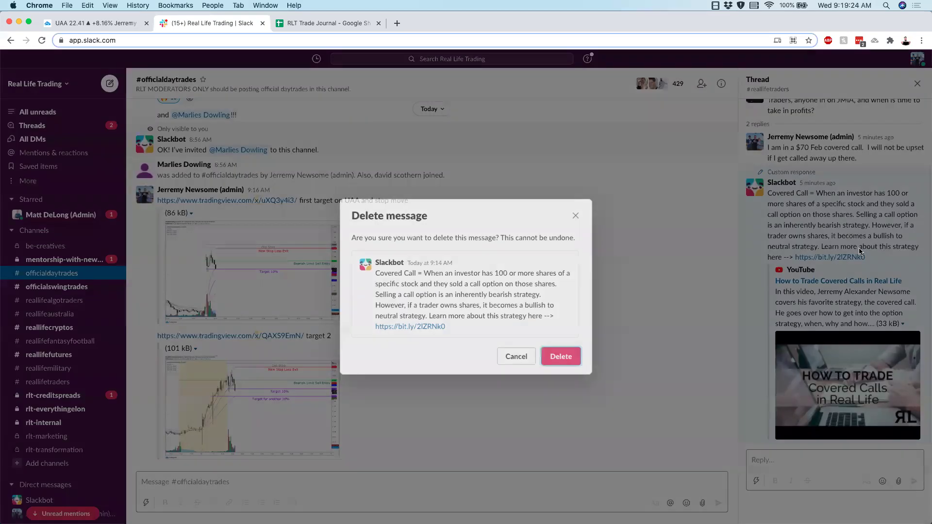
{"action": "left_click", "coordinate": [563, 356]}
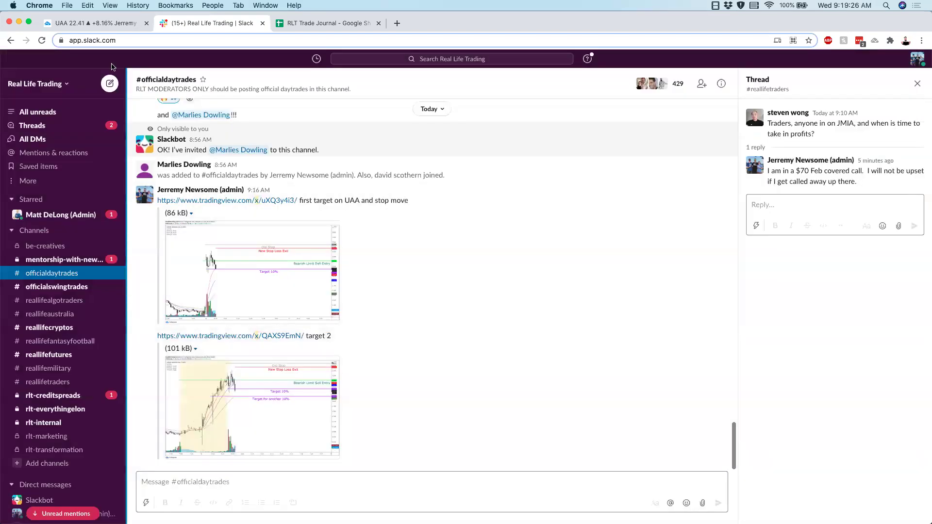
Return to UAA's 5-minute chart in TradingView, examine the price action near the targets, and turn off extended trading hours.
{"action": "left_click", "coordinate": [99, 28]}
{"action": "left_click_drag", "start_coordinate": [462, 334], "coordinate": [413, 335]}
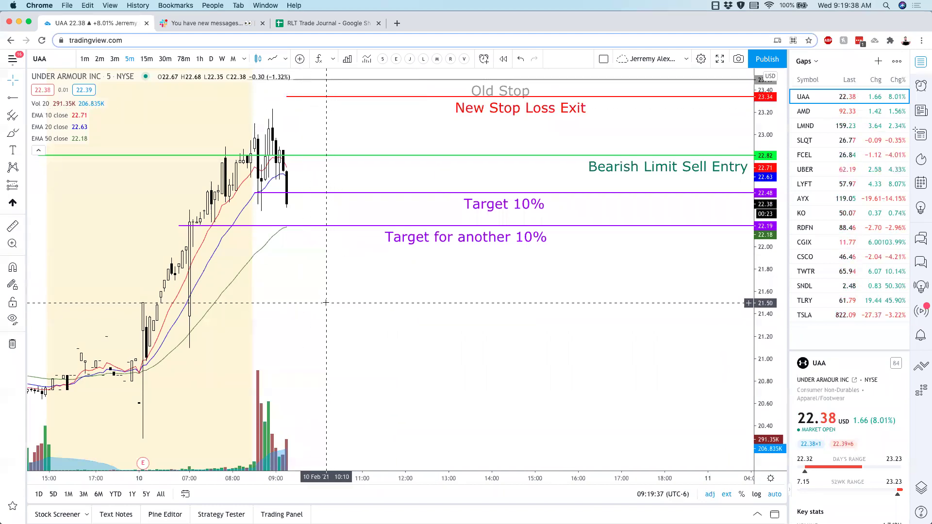
{"action": "scroll", "coordinate": [326, 303], "scroll_direction": "left", "scroll_amount": 5}
{"action": "scroll", "coordinate": [325, 303], "scroll_direction": "down", "scroll_amount": 5}
{"action": "scroll", "coordinate": [326, 303], "scroll_direction": "up", "scroll_amount": 8}
{"action": "scroll", "coordinate": [325, 303], "scroll_direction": "down", "scroll_amount": 5}
{"action": "scroll", "coordinate": [324, 302], "scroll_direction": "up", "scroll_amount": 5}
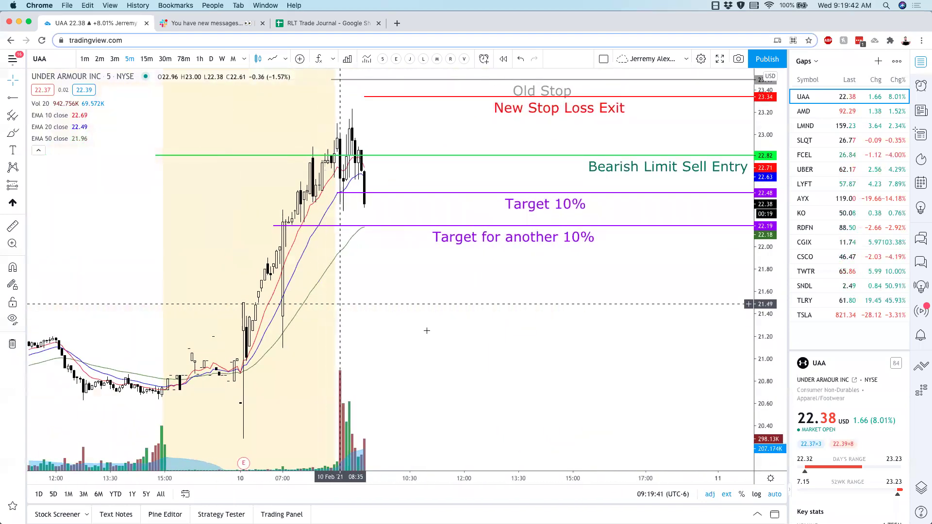
{"action": "left_click", "coordinate": [726, 494]}
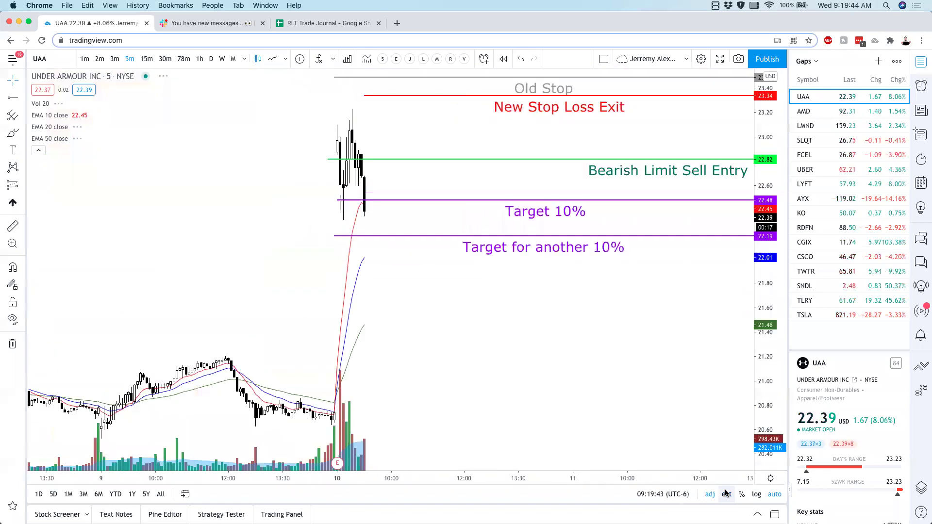
{"action": "scroll", "coordinate": [693, 406], "scroll_direction": "up", "scroll_amount": 2}
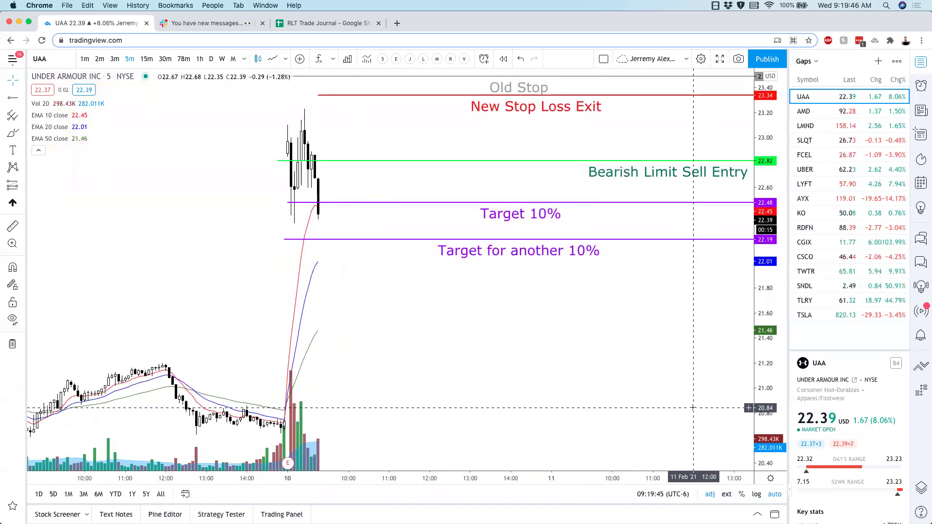
Review the 5-minute charts of AMD, LMND, SLQT and FCEL, checking FCEL on the daily and 3-minute intervals too.
{"action": "left_click", "coordinate": [836, 115]}
{"action": "left_click", "coordinate": [836, 125]}
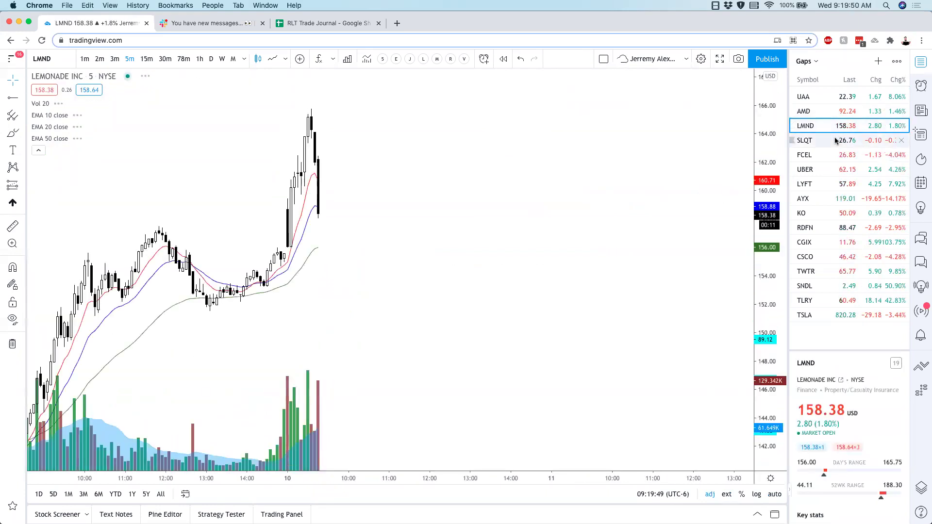
{"action": "left_click", "coordinate": [836, 141]}
{"action": "left_click", "coordinate": [833, 155]}
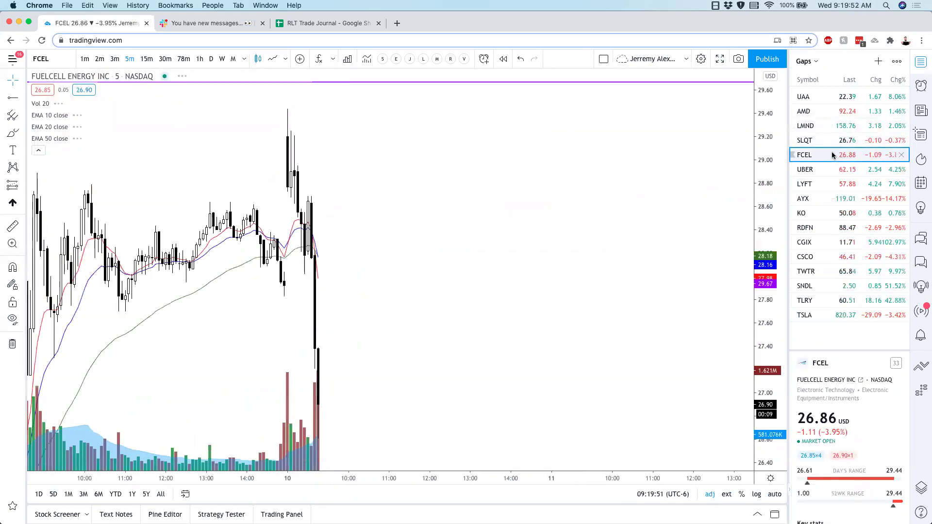
{"action": "left_click", "coordinate": [210, 60]}
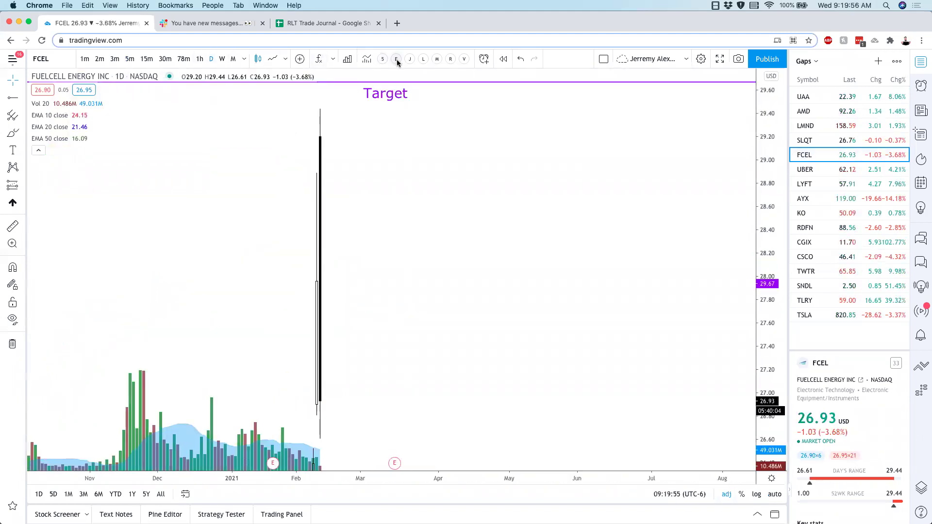
{"action": "left_click", "coordinate": [115, 59]}
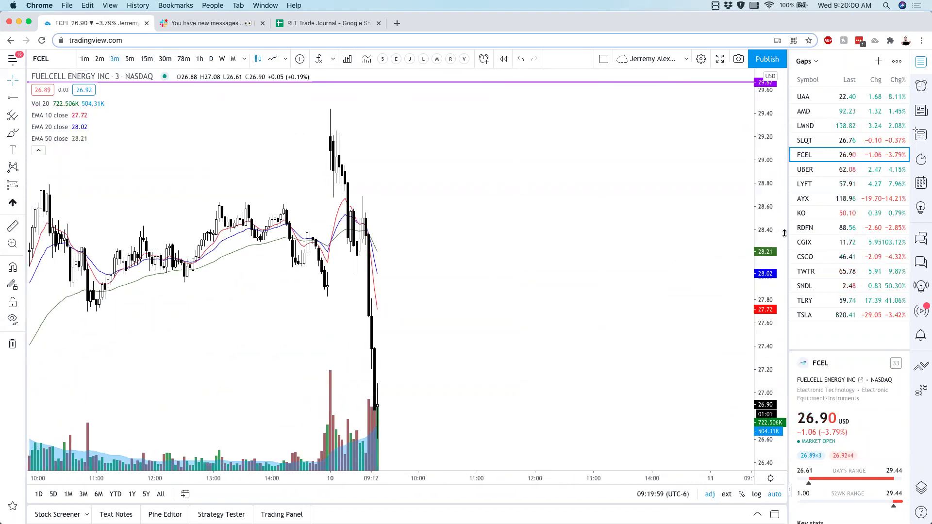
{"action": "left_click_drag", "start_coordinate": [522, 245], "coordinate": [592, 244]}
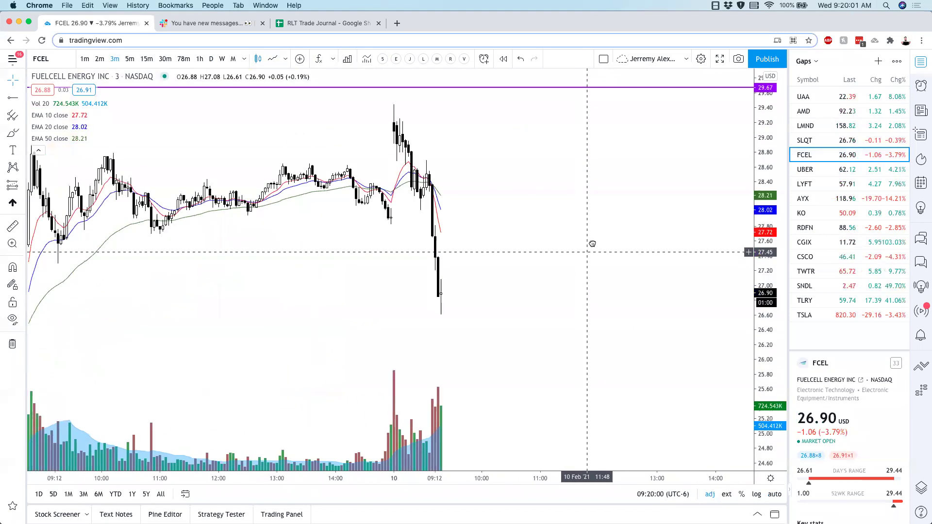
Review the 3-minute charts of UBER, LYFT and AYX from the Gaps watchlist.
{"action": "left_click", "coordinate": [819, 174]}
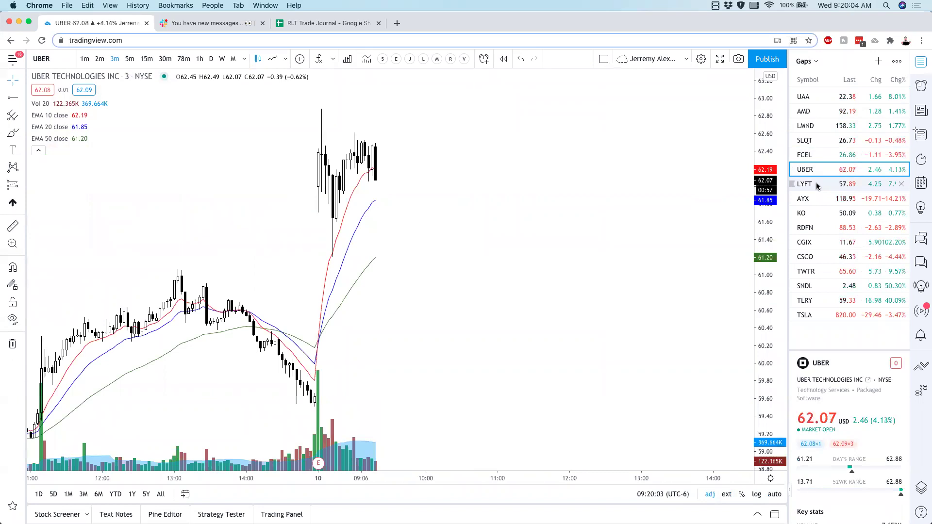
{"action": "left_click", "coordinate": [816, 185]}
{"action": "left_click", "coordinate": [817, 197]}
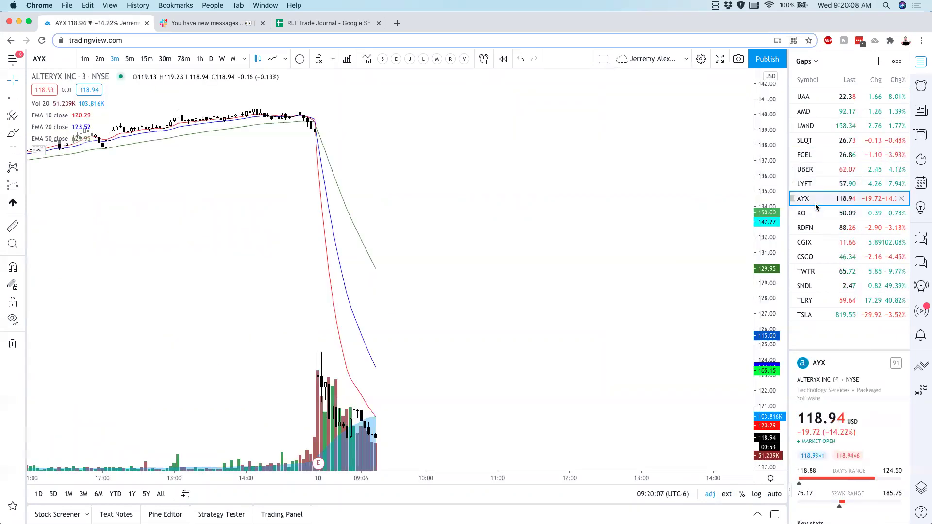
Look up WDAY on NASDAQ and examine its chart on the weekly and daily intervals.
{"action": "type", "text": "WDAY"}
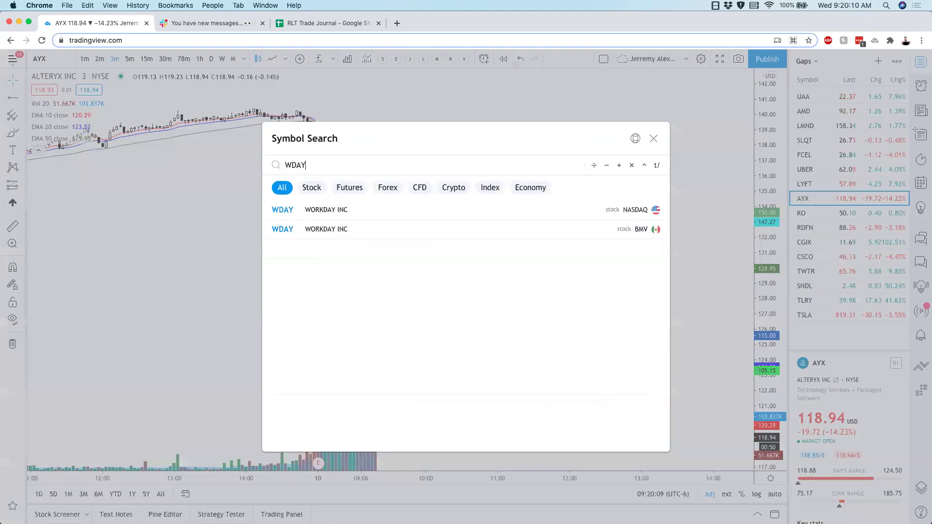
{"action": "key", "text": "Return"}
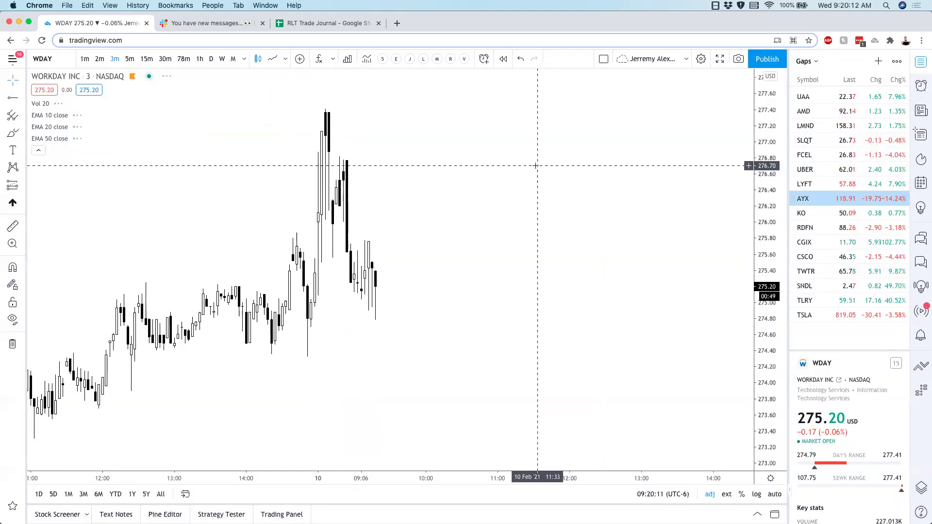
{"action": "left_click", "coordinate": [221, 59]}
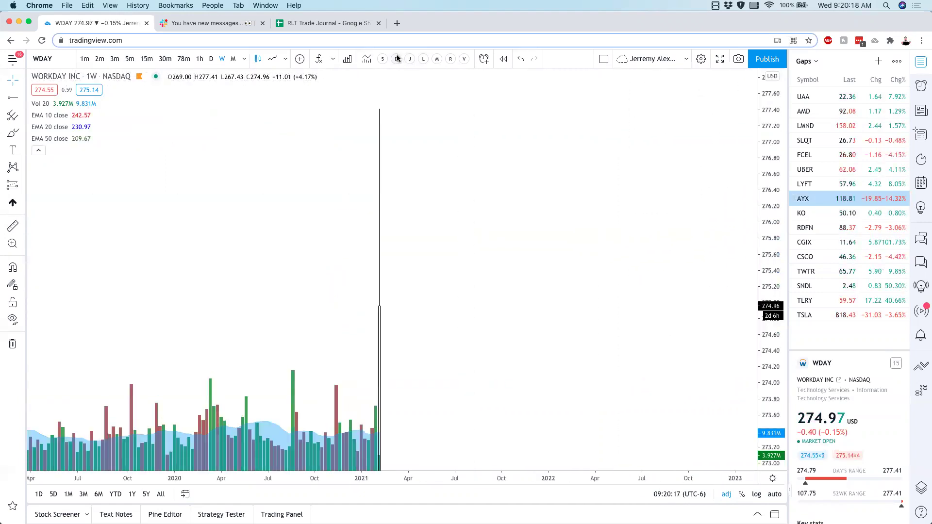
{"action": "left_click", "coordinate": [210, 58]}
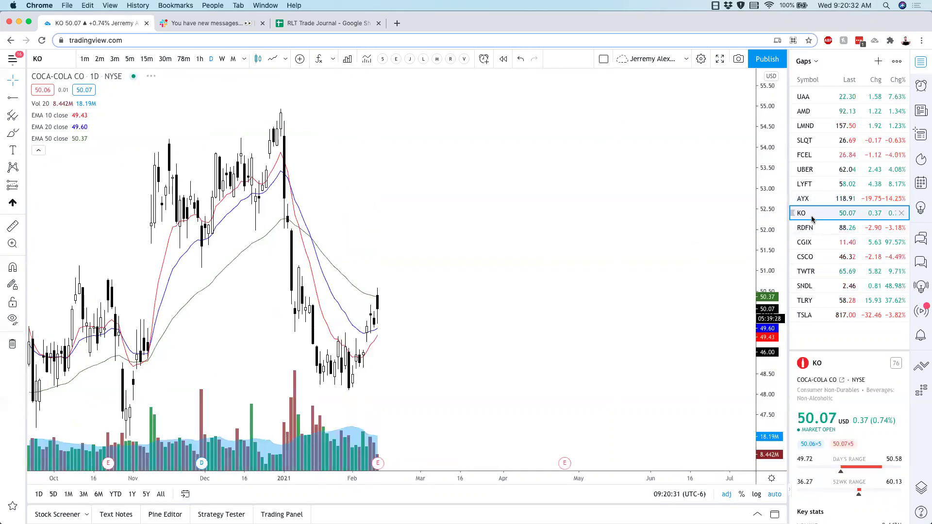
Remove KO from the Gaps watchlist and review RDFN on the daily, 2-minute and 3-minute intervals.
{"action": "left_click", "coordinate": [902, 213]}
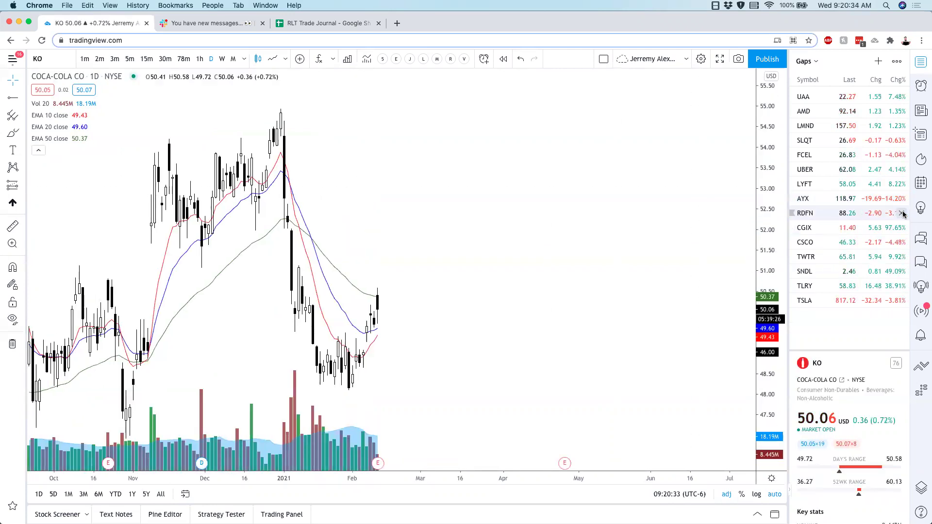
{"action": "left_click", "coordinate": [876, 214]}
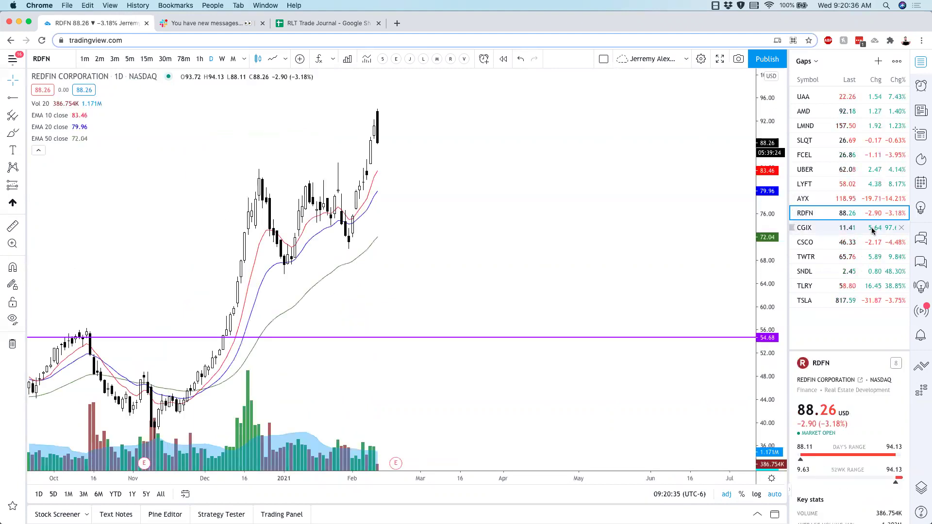
{"action": "left_click", "coordinate": [100, 58]}
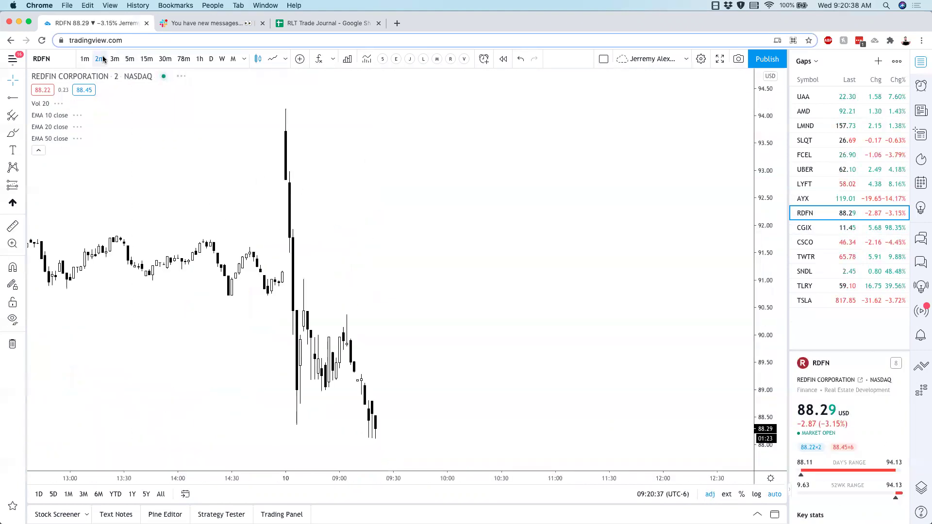
{"action": "left_click", "coordinate": [115, 59]}
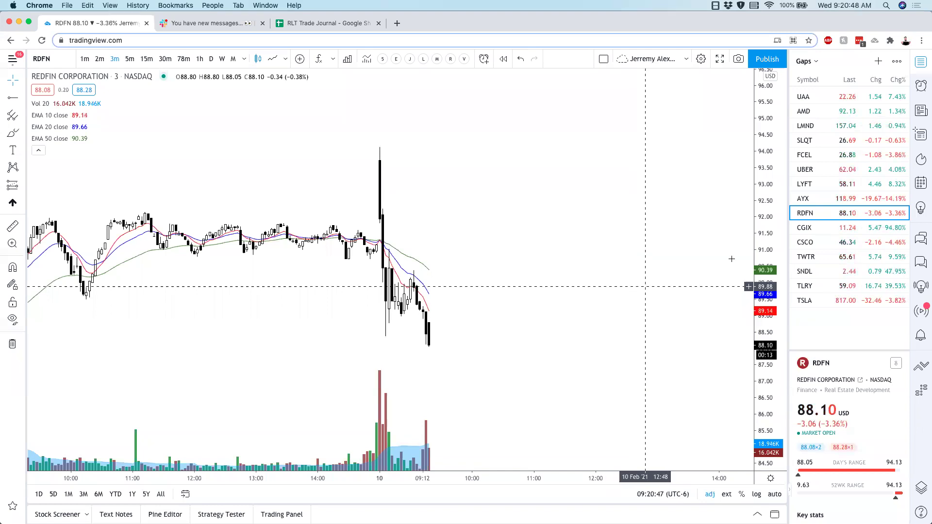
Remove CGIX from the Gaps watchlist and view TWTR's 3-minute chart with extended trading hours turned on.
{"action": "left_click", "coordinate": [808, 228]}
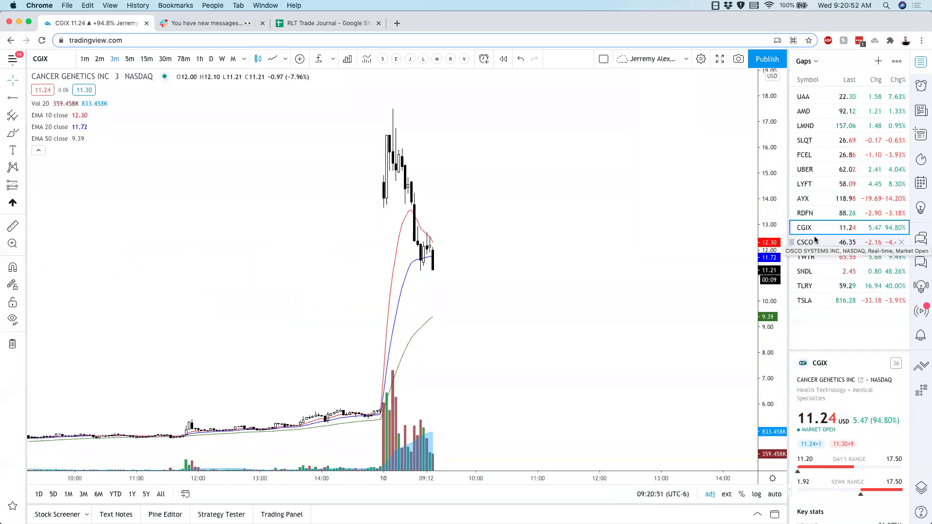
{"action": "left_click", "coordinate": [900, 228]}
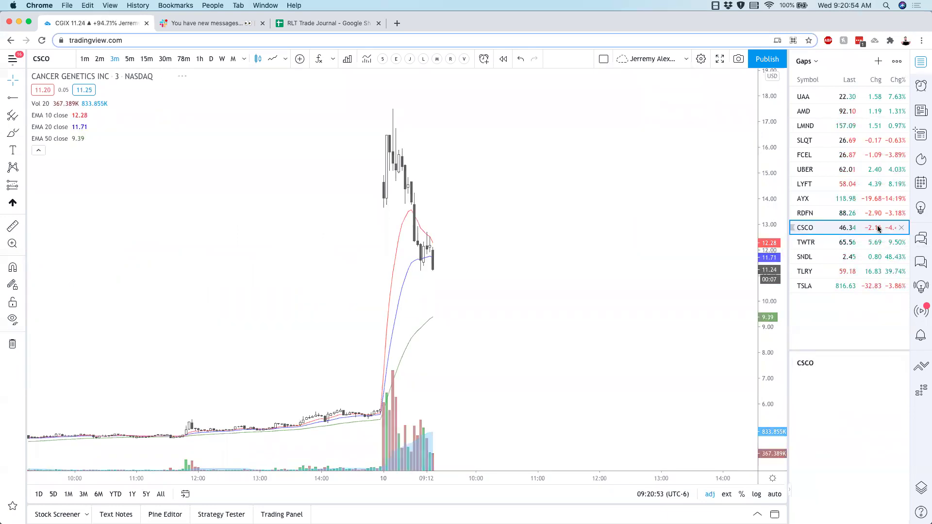
{"action": "left_click", "coordinate": [878, 243]}
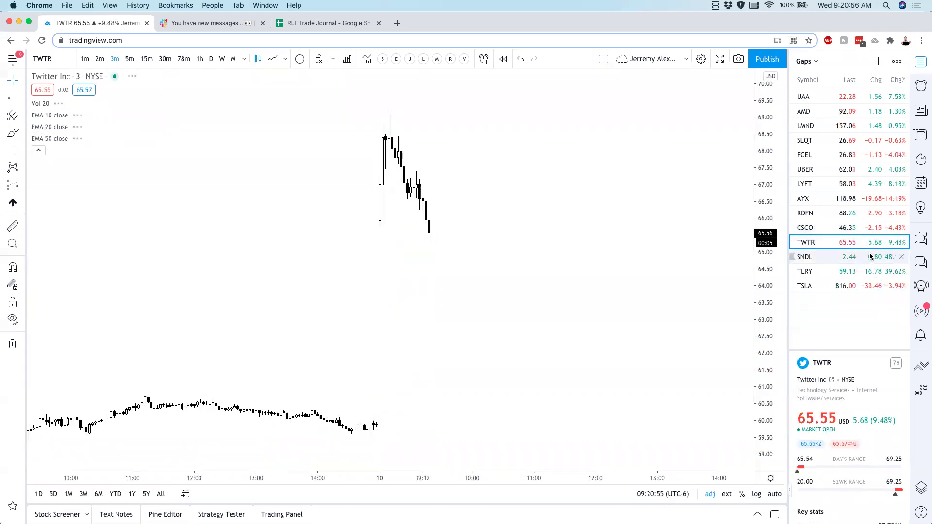
{"action": "left_click", "coordinate": [727, 494]}
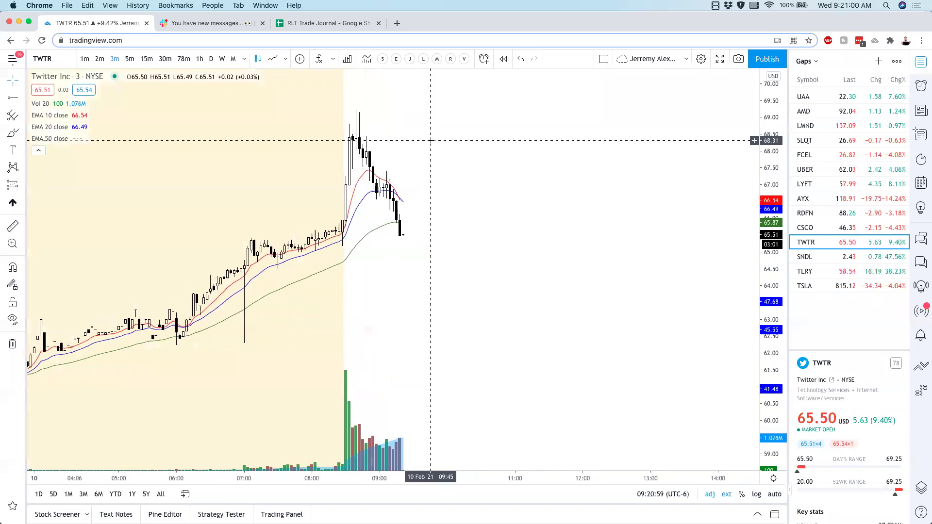
Examine SNDL's 3-minute chart with a compressed price scale, turn off extended trading hours, and switch to the daily interval.
{"action": "left_click", "coordinate": [842, 255]}
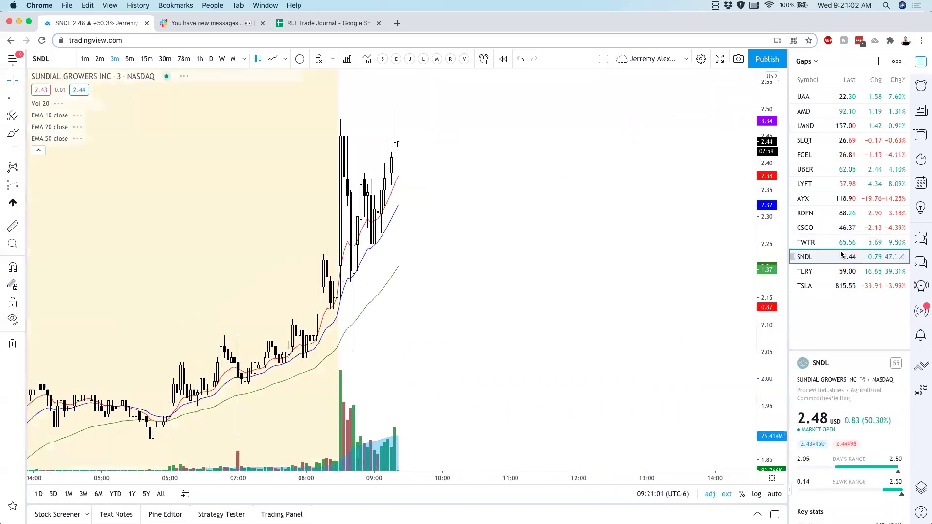
{"action": "left_click_drag", "start_coordinate": [766, 199], "coordinate": [765, 406]}
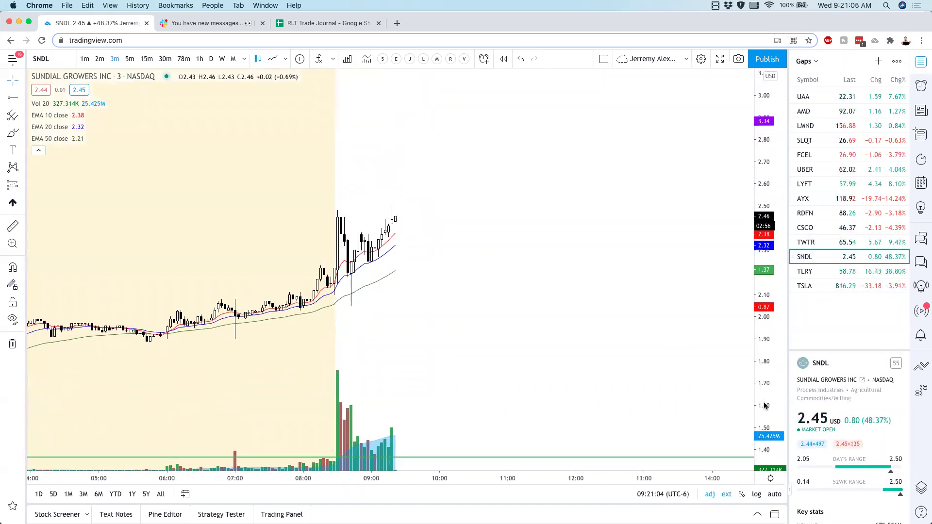
{"action": "left_click", "coordinate": [726, 494]}
{"action": "left_click", "coordinate": [211, 59]}
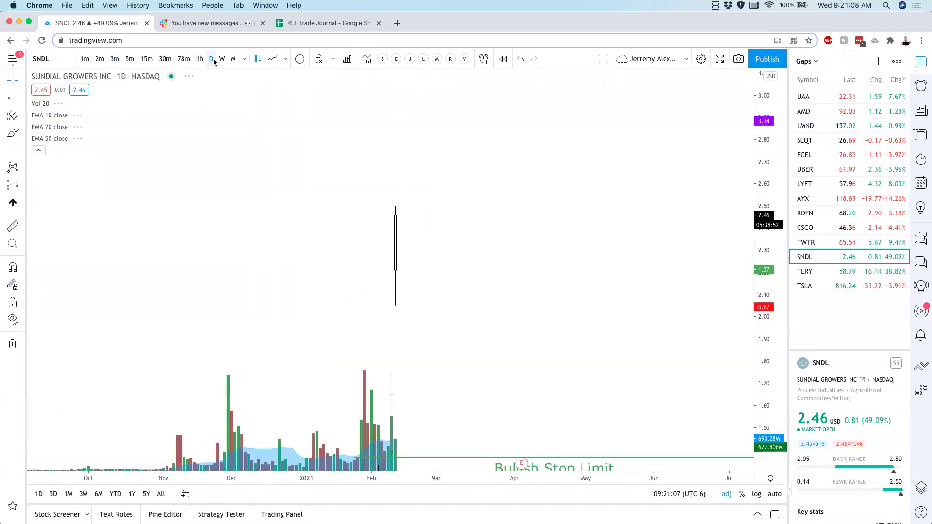
Restore automatic price scaling on SNDL's daily chart, compress the scale to include the Target line, and review TLRY and TSLA.
{"action": "left_click", "coordinate": [775, 494]}
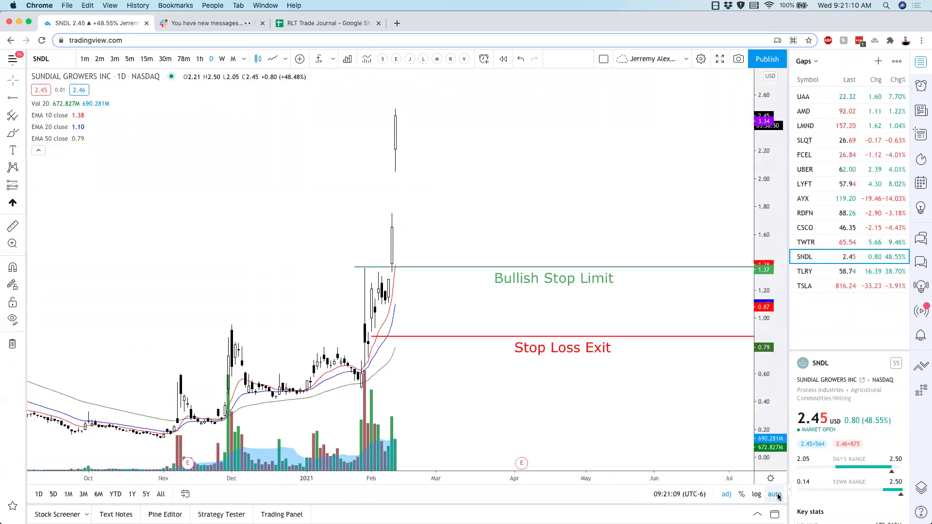
{"action": "left_click_drag", "start_coordinate": [752, 299], "coordinate": [752, 326]}
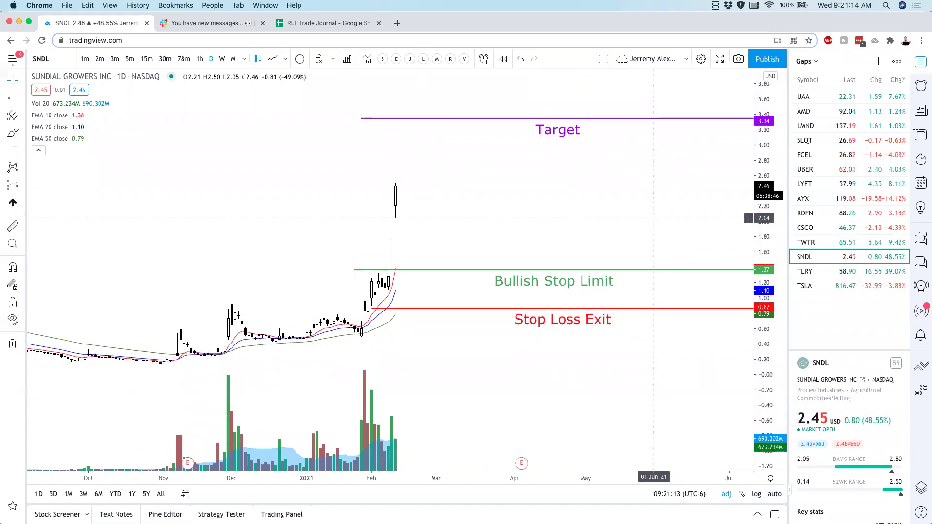
{"action": "left_click", "coordinate": [836, 273]}
{"action": "left_click", "coordinate": [830, 286]}
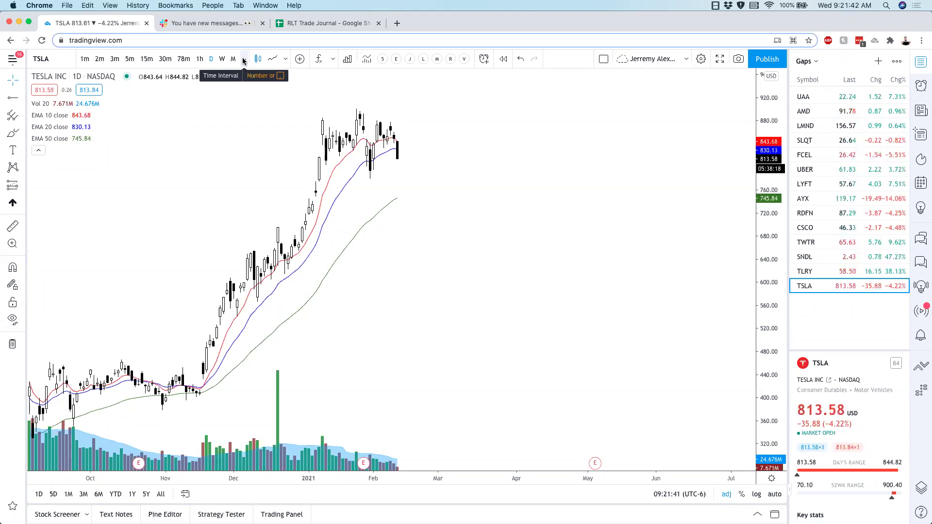
Look up AAPL and FEYE on NASDAQ and examine their daily charts.
{"action": "type", "text": "aapl"}
{"action": "key", "text": "Return"}
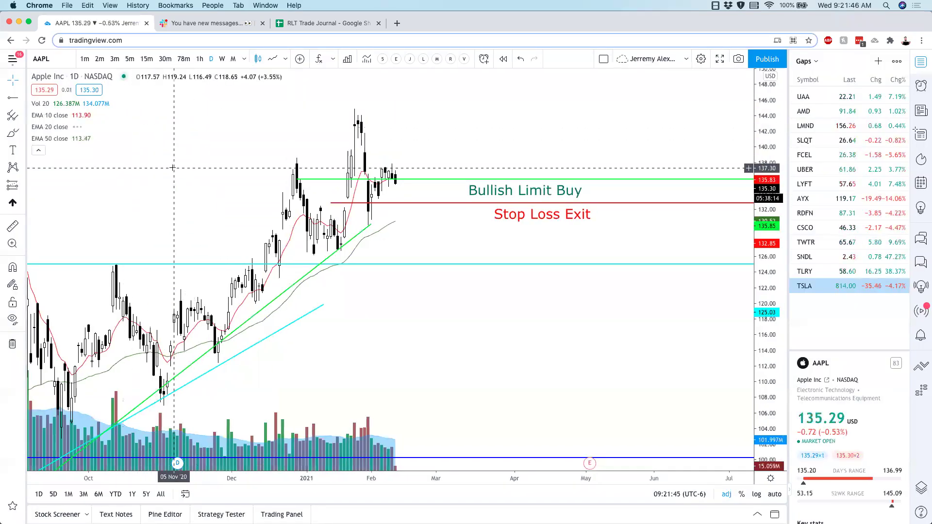
{"action": "type", "text": "FE"}
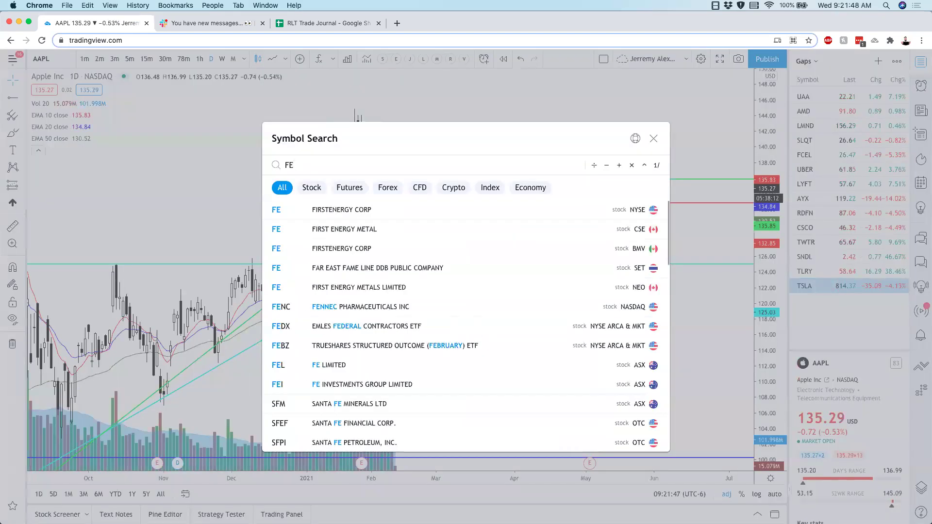
{"action": "key", "text": "BackSpace"}
{"action": "type", "text": "EYE"}
{"action": "key", "text": "Return"}
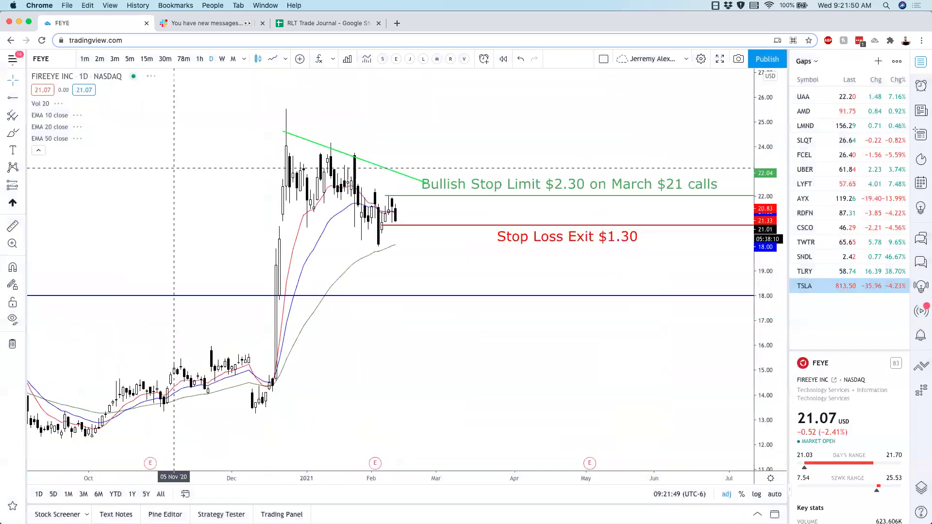
{"action": "scroll", "coordinate": [229, 212], "scroll_direction": "up", "scroll_amount": 2}
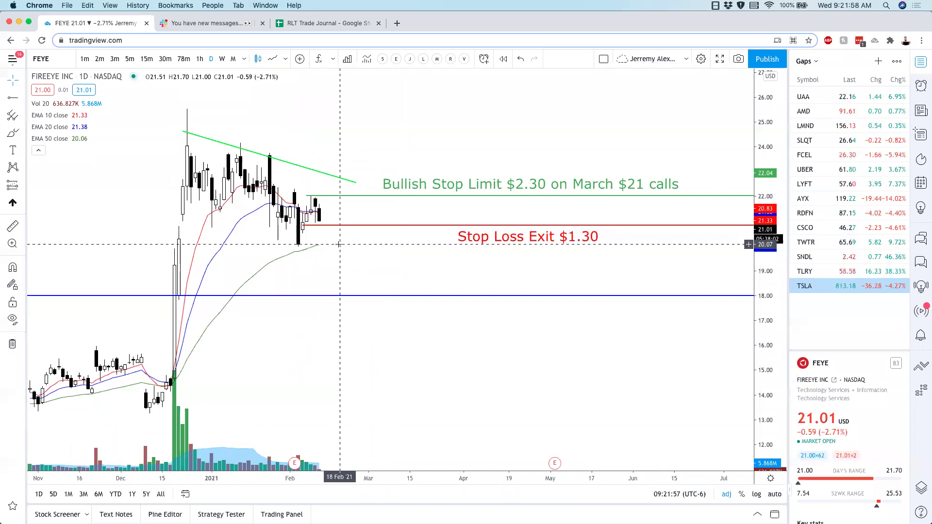
Examine FEYE's 5-minute chart between its stop limit and stop loss lines with extended trading hours turned on.
{"action": "left_click", "coordinate": [131, 59]}
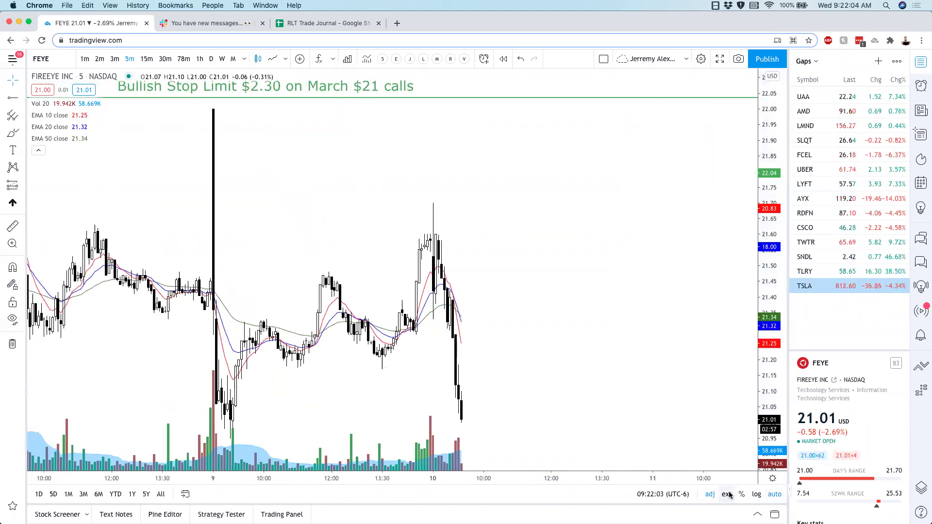
{"action": "scroll", "coordinate": [718, 272], "scroll_direction": "down", "scroll_amount": 5}
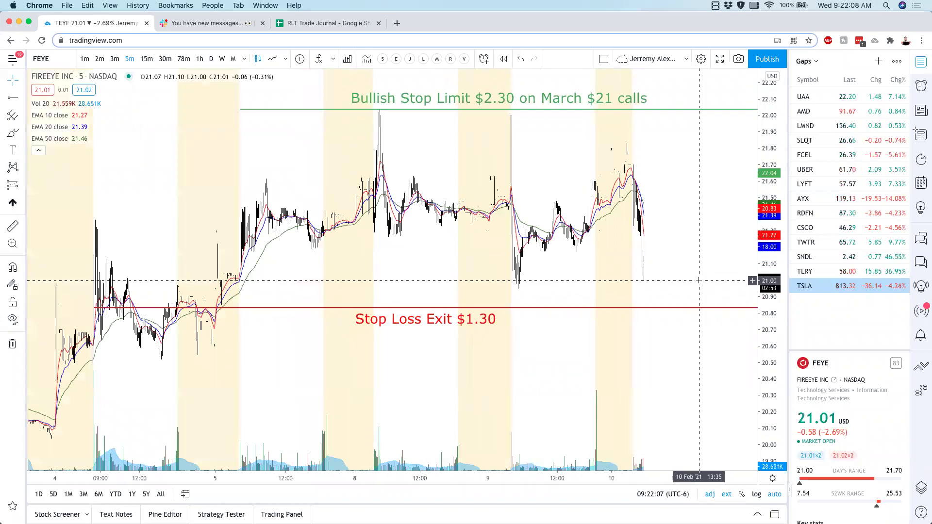
{"action": "scroll", "coordinate": [699, 280], "scroll_direction": "up", "scroll_amount": 3}
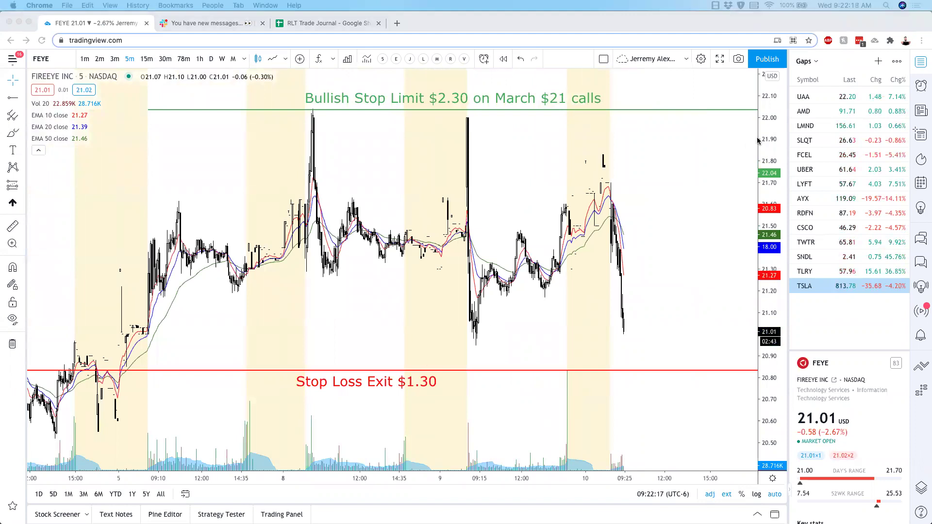
Apply the Old Stop template to the New Stop Loss Exit line on UAA's 5-minute chart.
{"action": "left_click", "coordinate": [823, 95]}
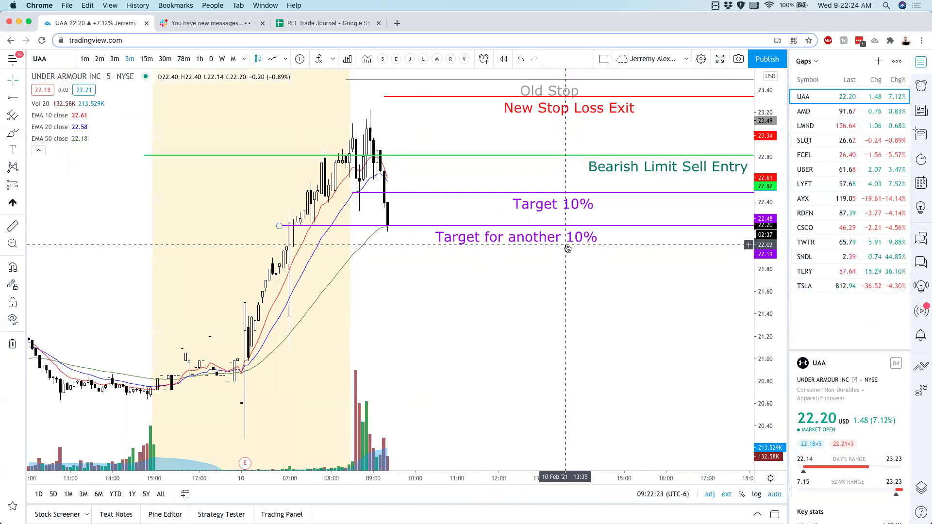
{"action": "left_click_drag", "start_coordinate": [760, 297], "coordinate": [761, 323]}
{"action": "left_click_drag", "start_coordinate": [643, 331], "coordinate": [610, 333]}
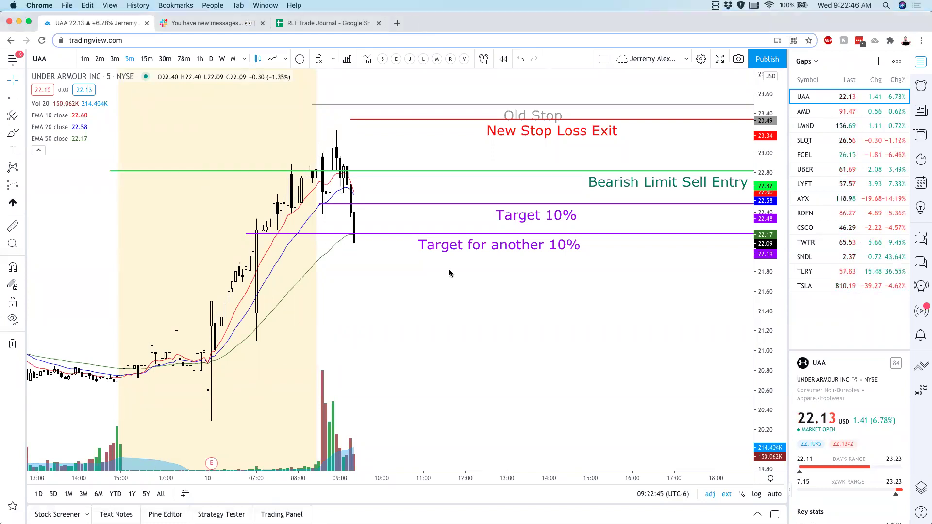
{"action": "right_click", "coordinate": [514, 132]}
{"action": "mouse_move", "coordinate": [572, 160]}
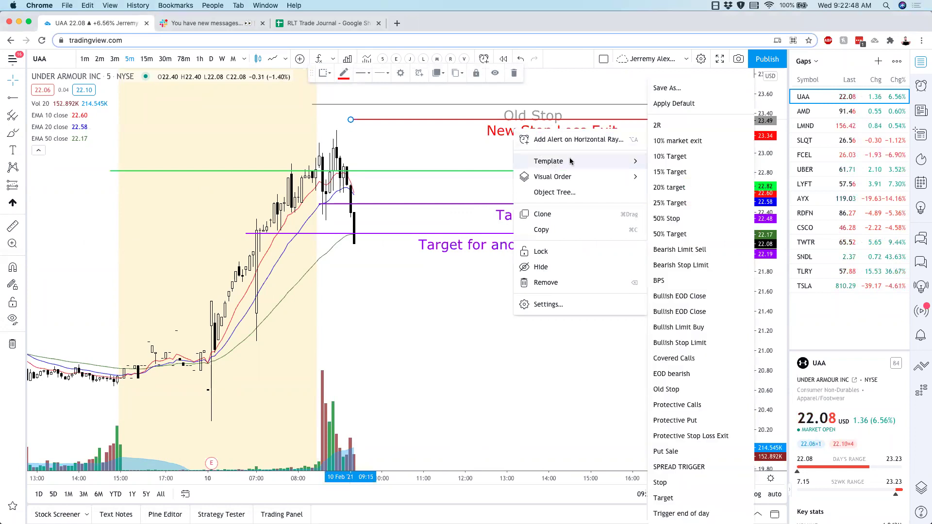
{"action": "left_click", "coordinate": [666, 389]}
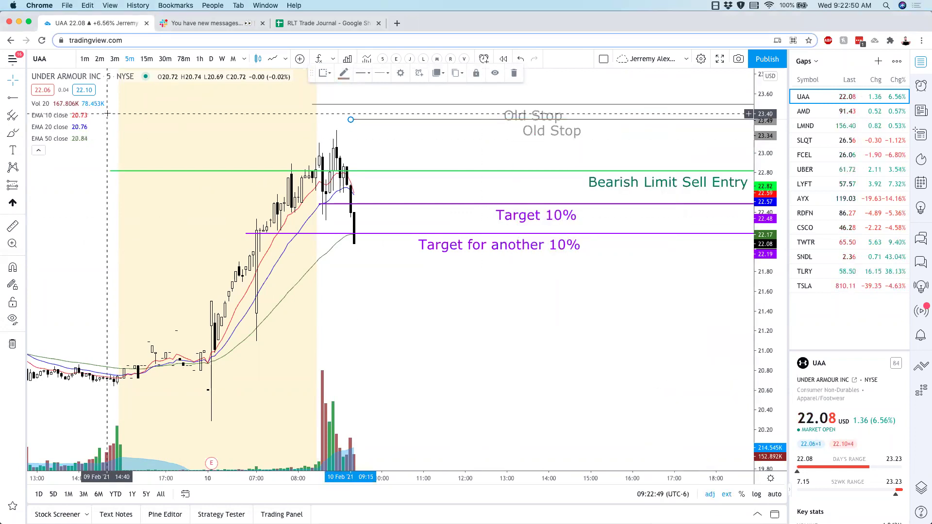
Draw a horizontal ray at about 23.16 from UAA's latest candle and apply the Stop template to it.
{"action": "left_click", "coordinate": [13, 99]}
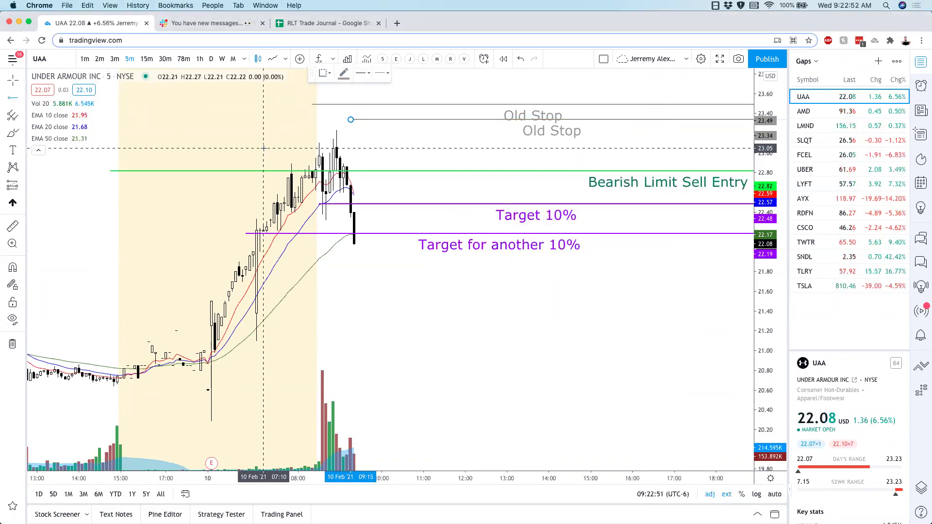
{"action": "left_click", "coordinate": [354, 138]}
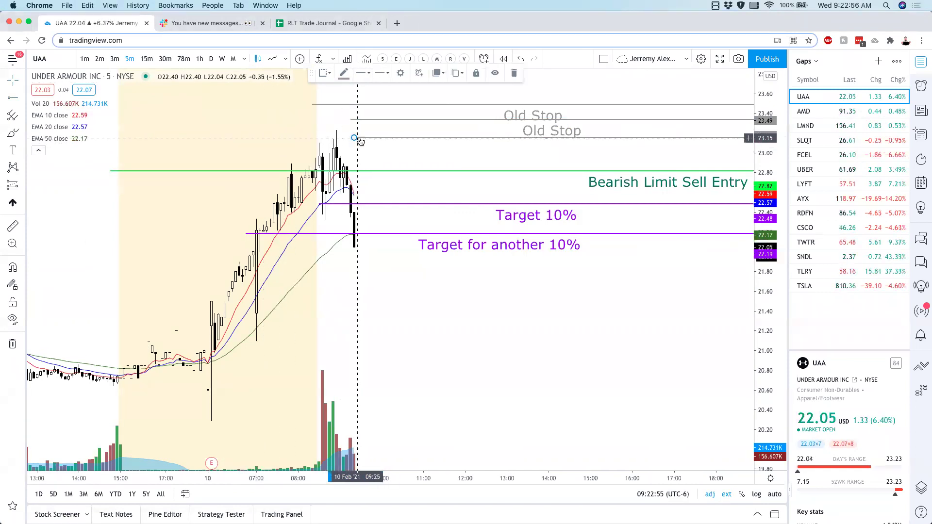
{"action": "right_click", "coordinate": [355, 138]}
{"action": "mouse_move", "coordinate": [413, 171]}
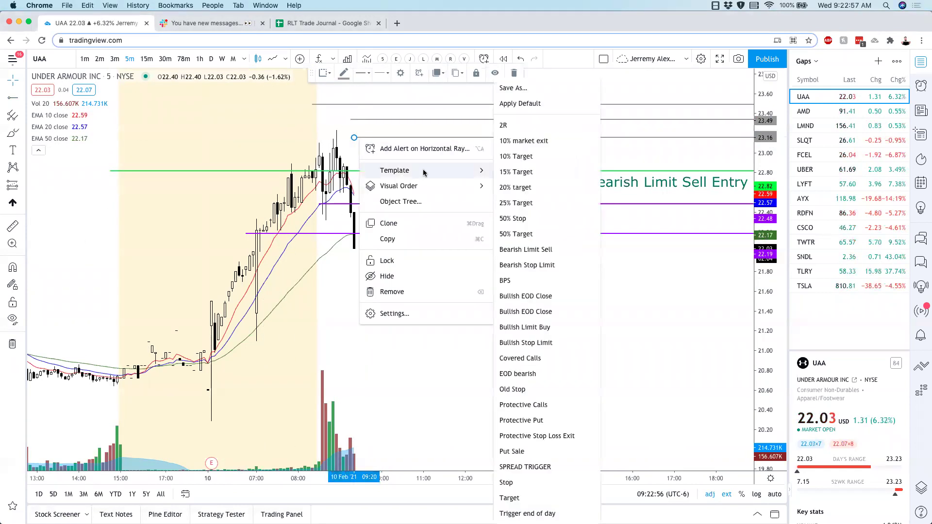
{"action": "left_click", "coordinate": [506, 482]}
Change the text of the 23.16 stop line to "New Stop Loss Exit".
{"action": "right_click", "coordinate": [521, 147]}
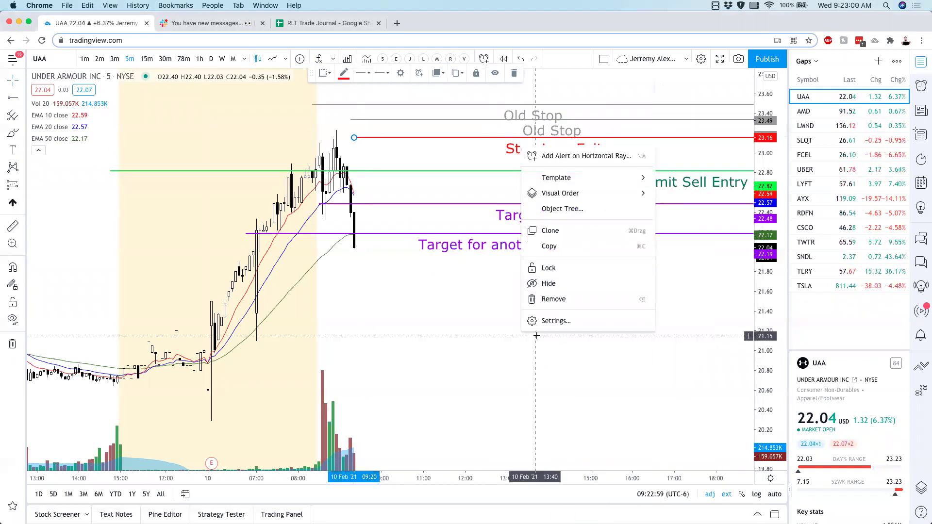
{"action": "left_click", "coordinate": [556, 321]}
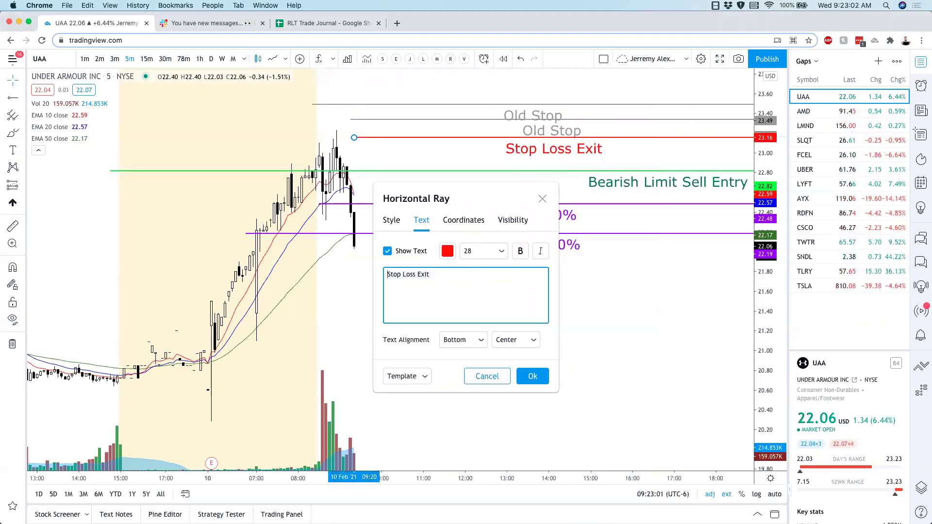
{"action": "type", "text": "New"}
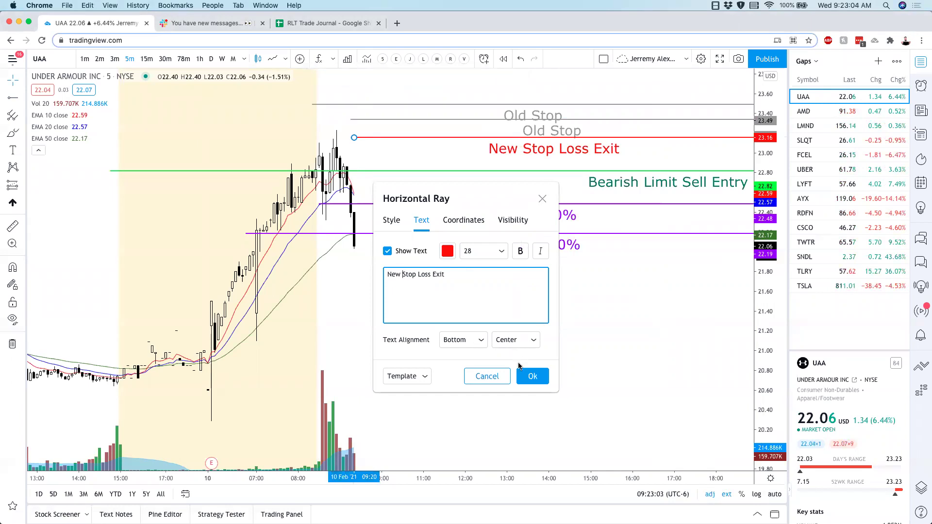
{"action": "left_click", "coordinate": [528, 375]}
Draw a horizontal ray at 21.50 below UAA's existing targets and apply the Target template to it.
{"action": "left_click", "coordinate": [13, 98]}
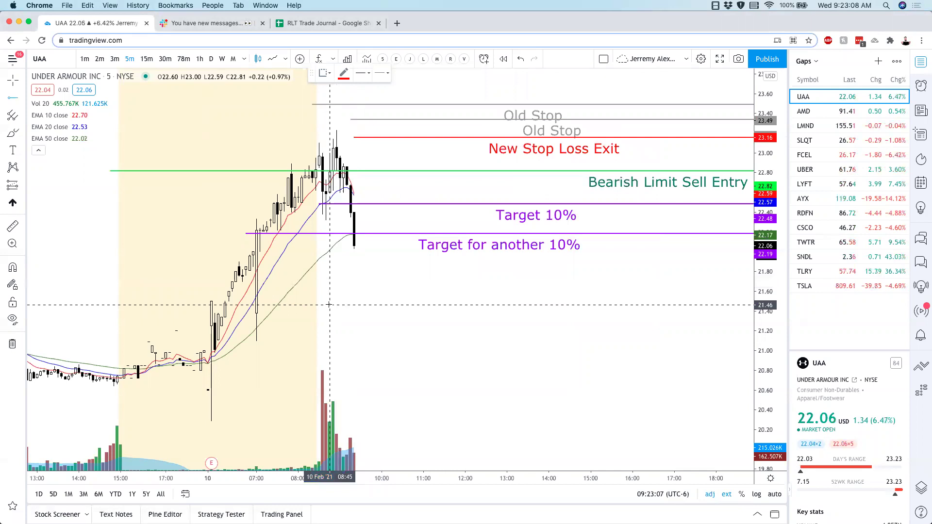
{"action": "left_click", "coordinate": [325, 301]}
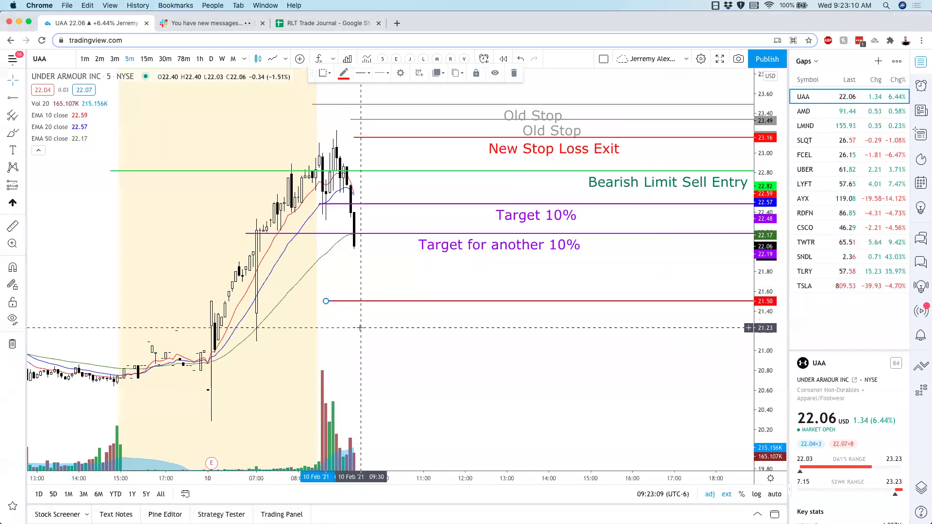
{"action": "right_click", "coordinate": [351, 301]}
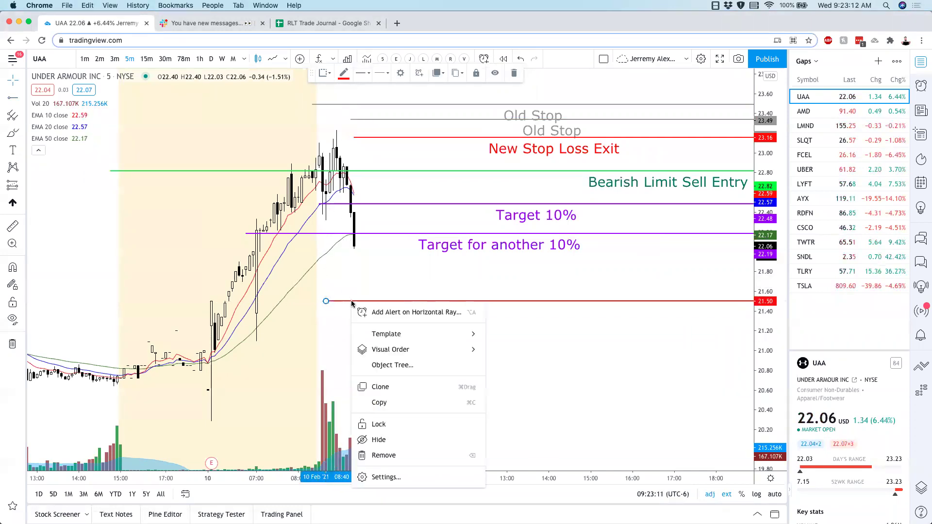
{"action": "mouse_move", "coordinate": [388, 334]}
{"action": "left_click", "coordinate": [518, 493]}
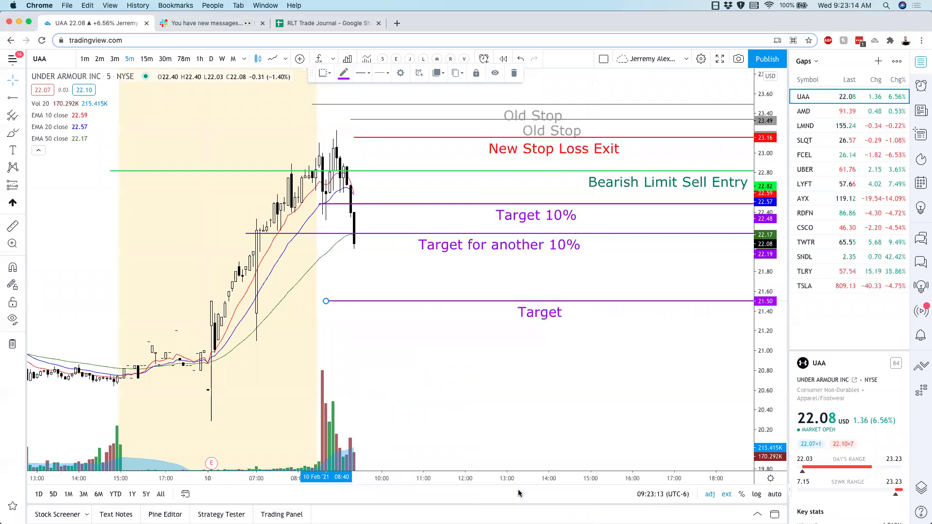
Change the text of the 21.50 target line to "FINAL Target FOR THE REST".
{"action": "right_click", "coordinate": [536, 310]}
{"action": "left_click", "coordinate": [589, 484]}
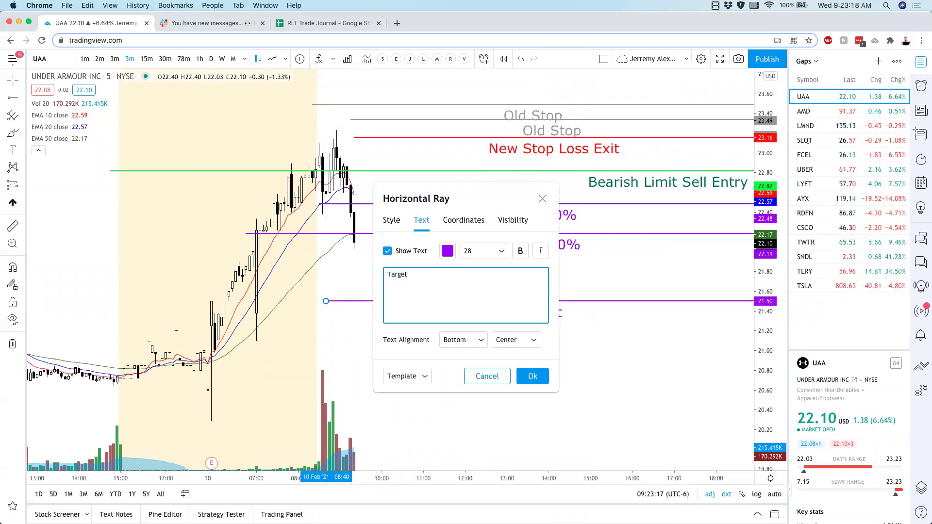
{"action": "type", "text": "FIANL"}
{"action": "key", "text": "BackSpace"}
{"action": "key", "text": "BackSpace"}
{"action": "key", "text": "BackSpace"}
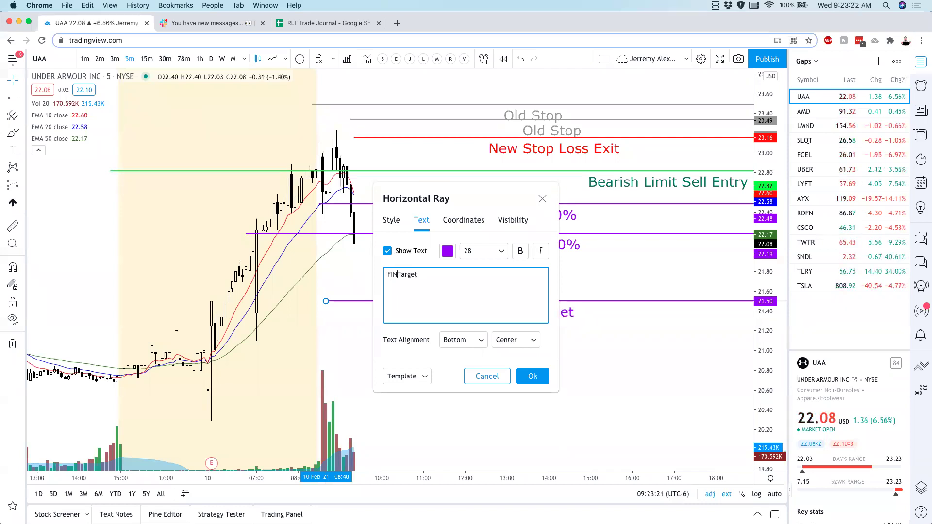
{"action": "type", "text": "AL Target FOR THE REST"}
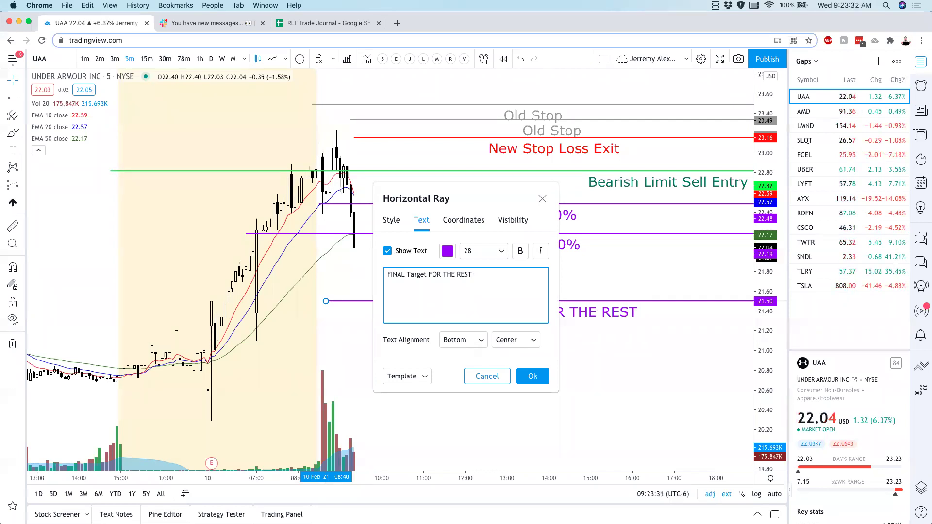
{"action": "left_click", "coordinate": [533, 377]}
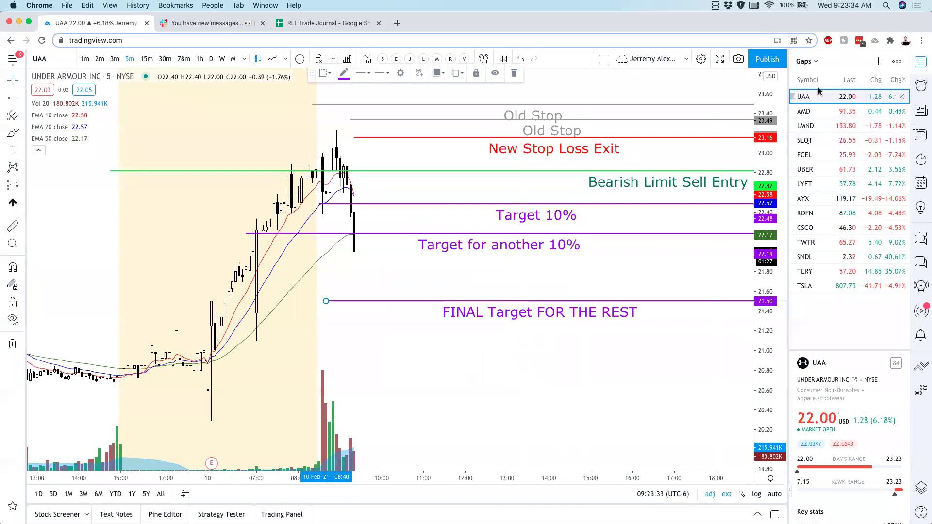
Circle the morning peak on AMD's 5-minute chart with a red brush stroke, and undo the stroke.
{"action": "left_click", "coordinate": [819, 115]}
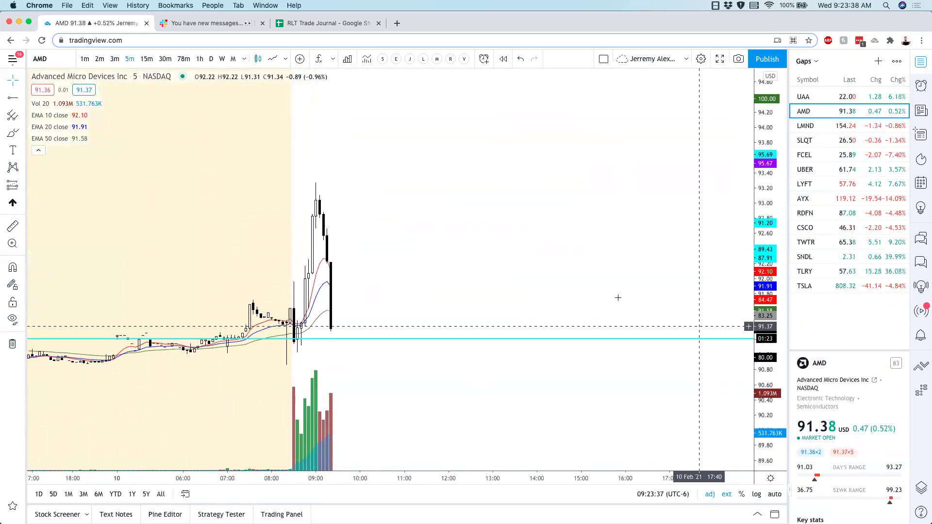
{"action": "left_click", "coordinate": [13, 132]}
{"action": "mouse_move", "coordinate": [368, 157]}
{"action": "left_mouse_down"}
{"action": "mouse_move", "coordinate": [297, 184]}
{"action": "mouse_move", "coordinate": [365, 140]}
{"action": "mouse_move", "coordinate": [323, 177]}
{"action": "left_mouse_up"}
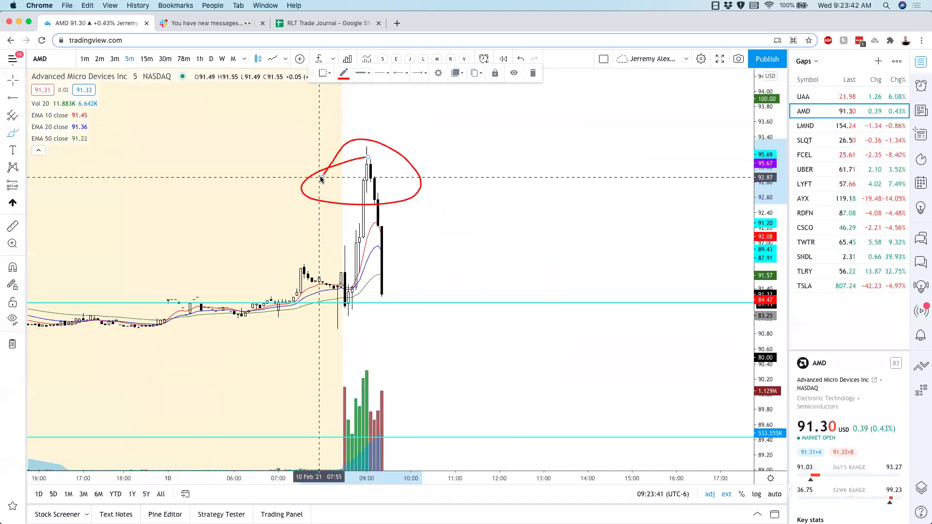
{"action": "left_click", "coordinate": [520, 59]}
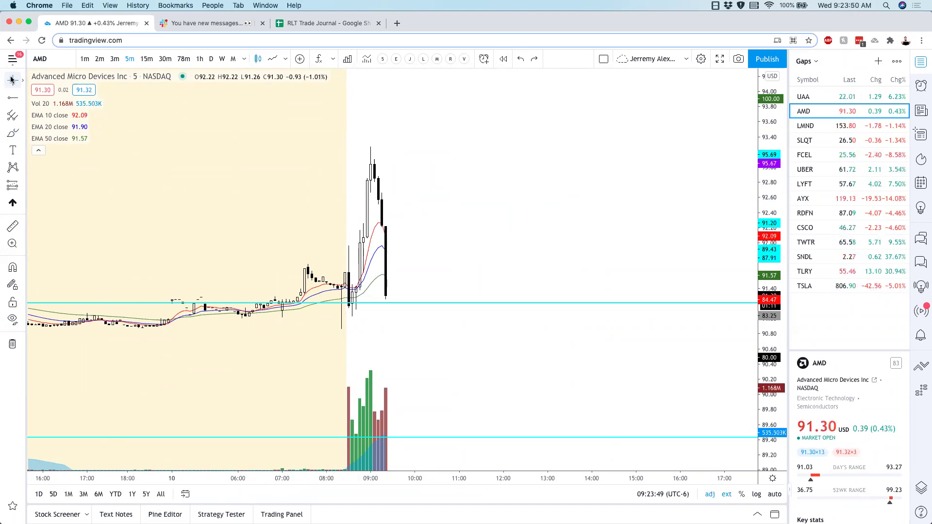
Frame UAA's 5-minute chart with all stop and target lines in view and copy a link to its snapshot.
{"action": "left_click", "coordinate": [804, 97]}
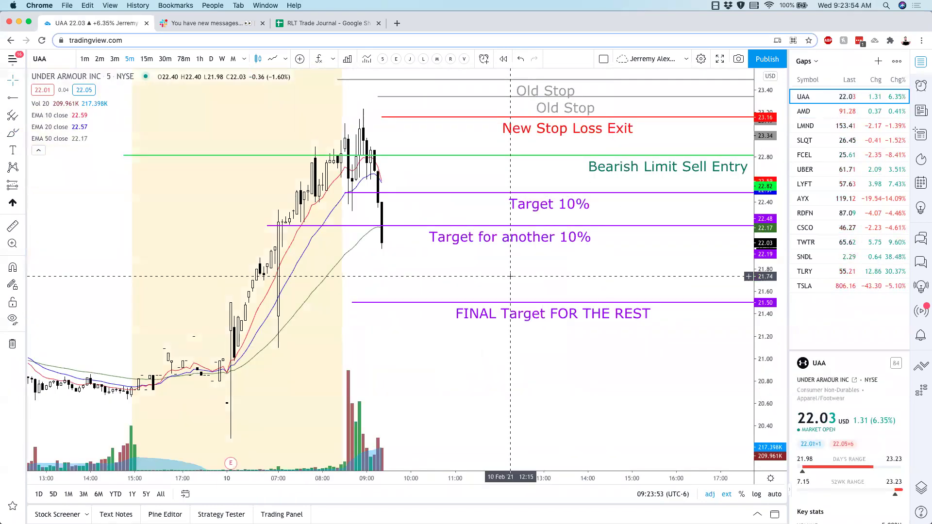
{"action": "scroll", "coordinate": [511, 276], "scroll_direction": "up", "scroll_amount": 3}
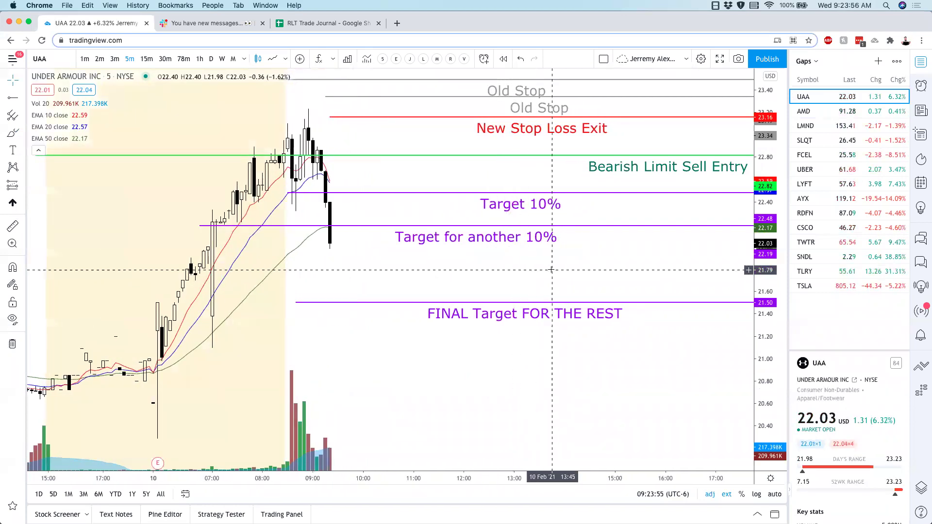
{"action": "scroll", "coordinate": [524, 294], "scroll_direction": "right", "scroll_amount": 3}
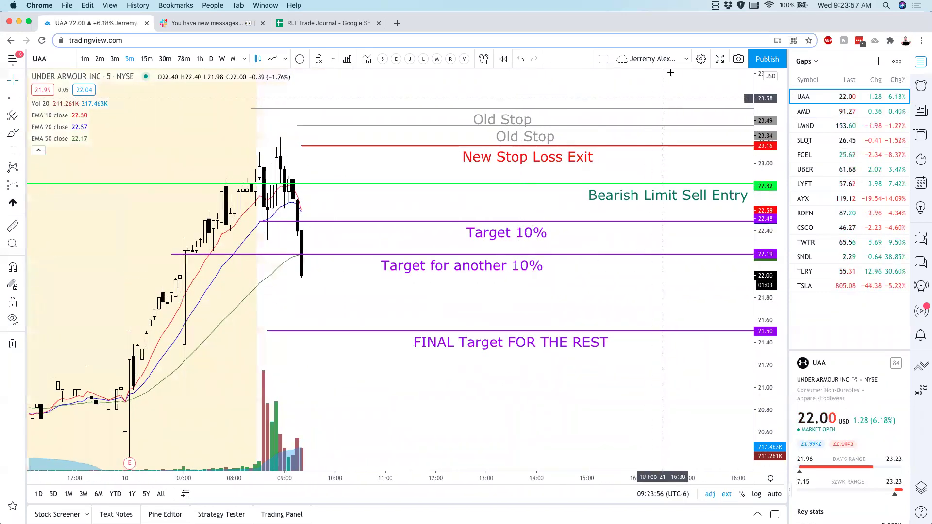
{"action": "left_click", "coordinate": [738, 53]}
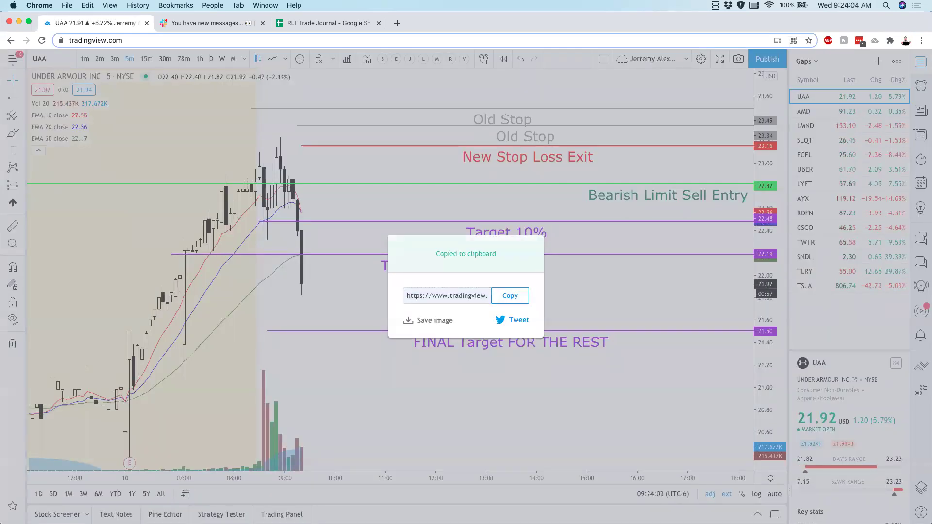
Post the snapshot link in Slack's #officialdaytrades with the text "BAM !! TARGET 2 HIT ON OUR BEARISH UAA DAYTRADE!!! Next target from here".
{"action": "left_click", "coordinate": [157, 406]}
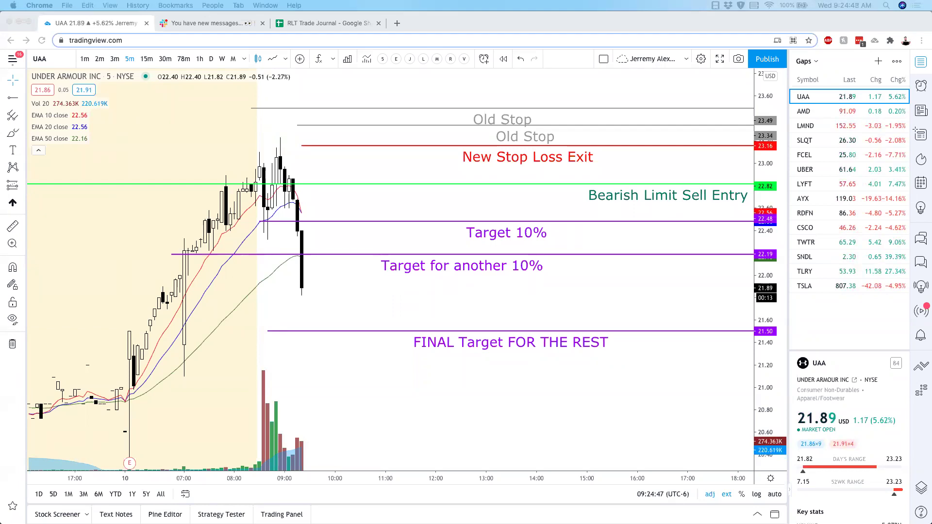
{"action": "left_click", "coordinate": [197, 25]}
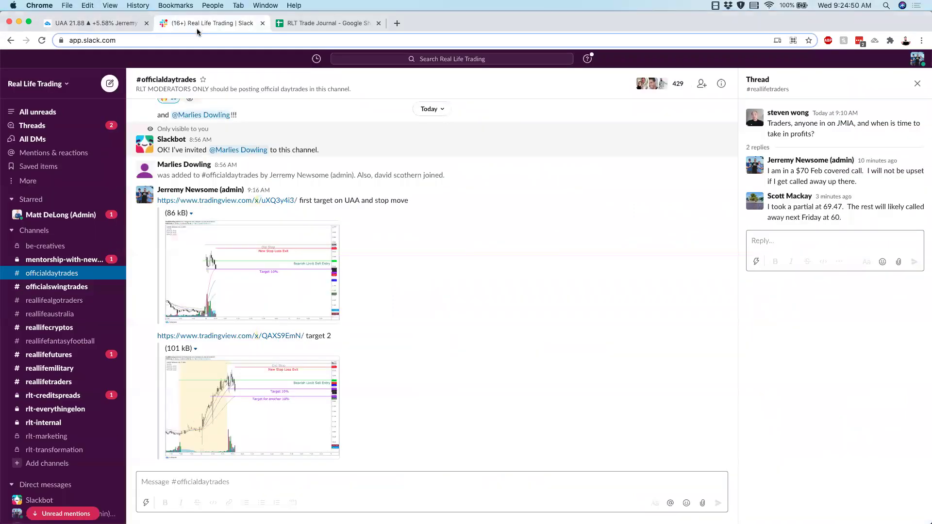
{"action": "left_click", "coordinate": [252, 408]}
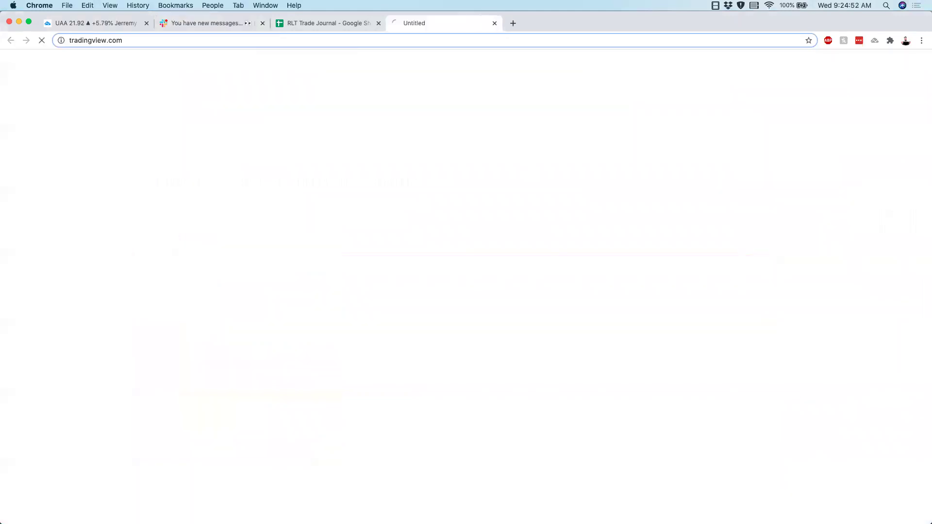
{"action": "left_click", "coordinate": [225, 24]}
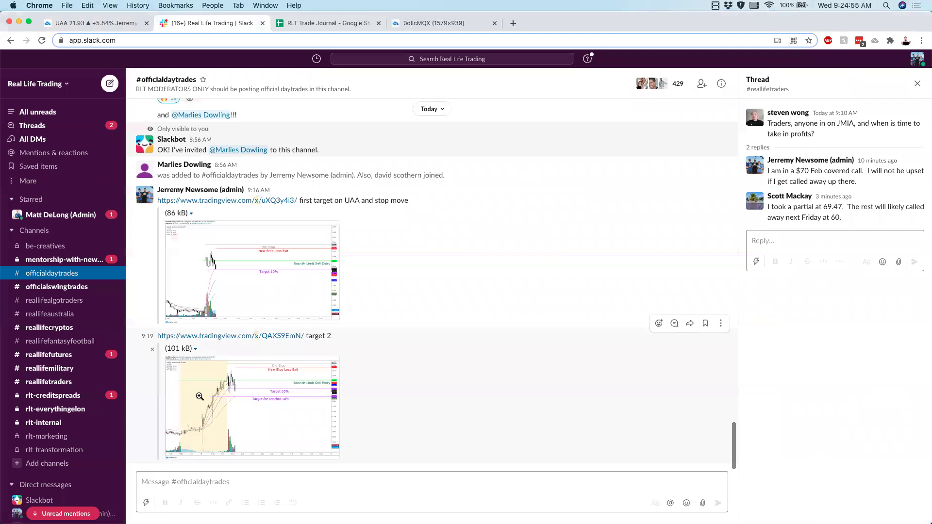
{"action": "left_click", "coordinate": [183, 483]}
{"action": "key", "text": "super+v"}
{"action": "type", "text": "BA"}
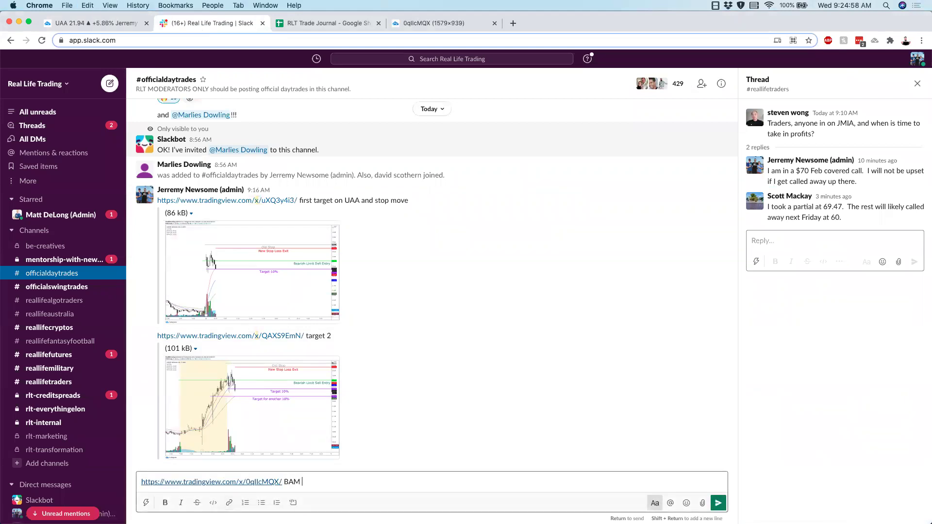
{"action": "type", "text": "M !! TARGET 2 HIT ON OUR BEARISH UAA DAYTRADE!!! Next target fro"}
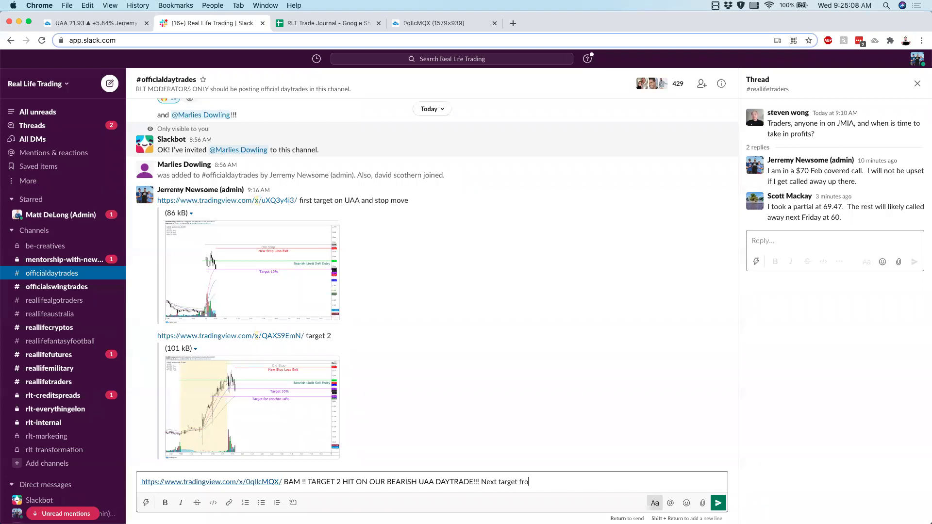
{"action": "key", "text": "Return"}
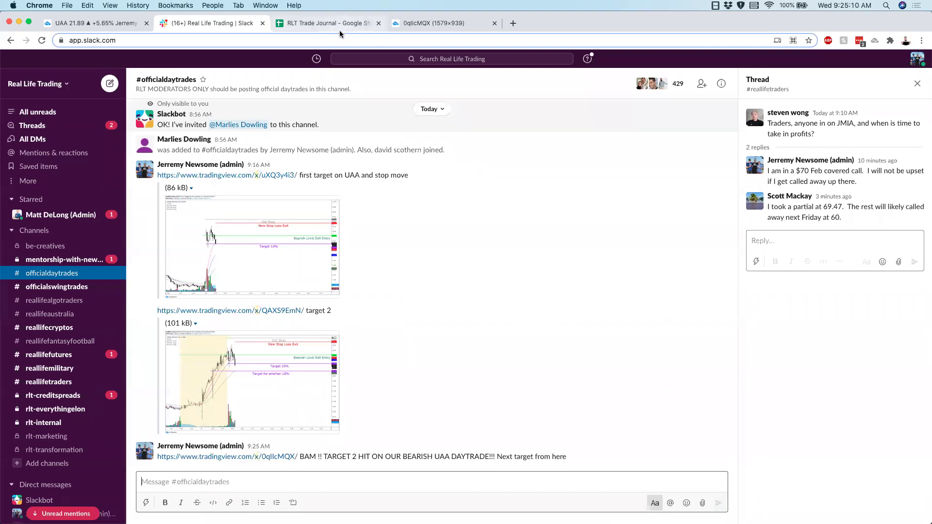
In the trade journal's UAA day-trade row, enter a first exit price of 22.48 for 50 shares.
{"action": "left_click", "coordinate": [340, 24]}
{"action": "mouse_move", "coordinate": [608, 436]}
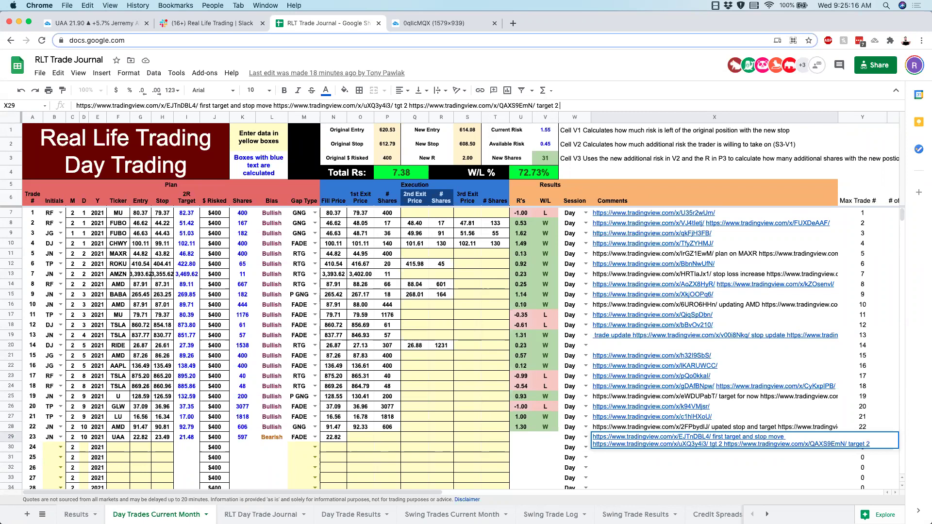
{"action": "left_click", "coordinate": [410, 445]}
{"action": "left_click", "coordinate": [355, 440]}
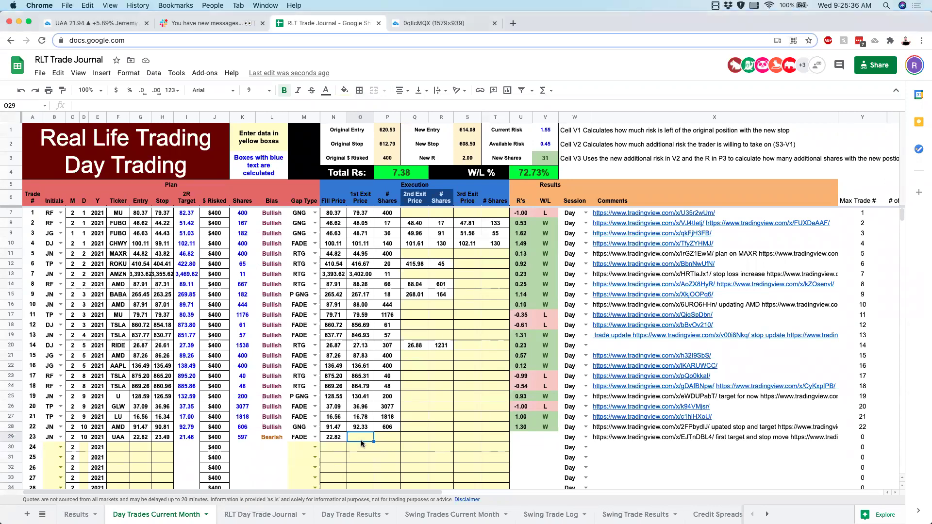
{"action": "type", "text": "22.48"}
{"action": "key", "text": "Tab"}
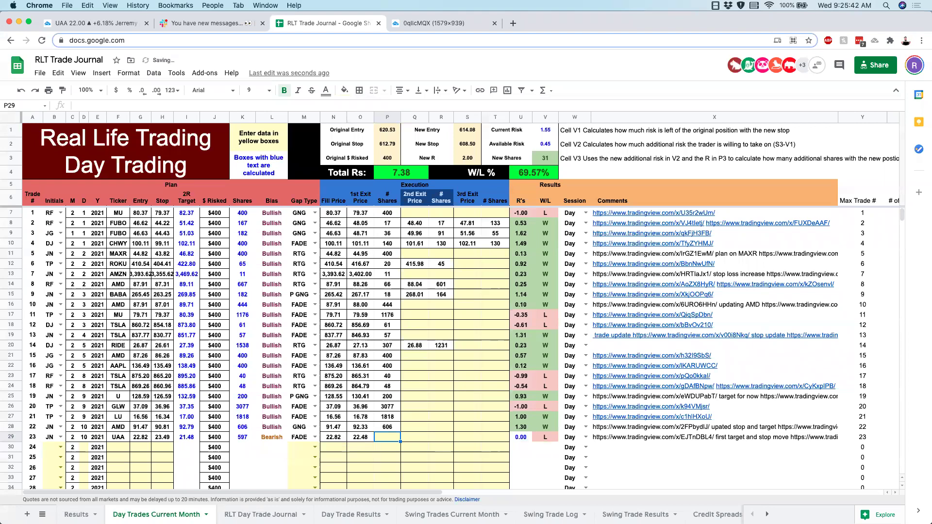
{"action": "type", "text": "50"}
{"action": "key", "text": "Tab"}
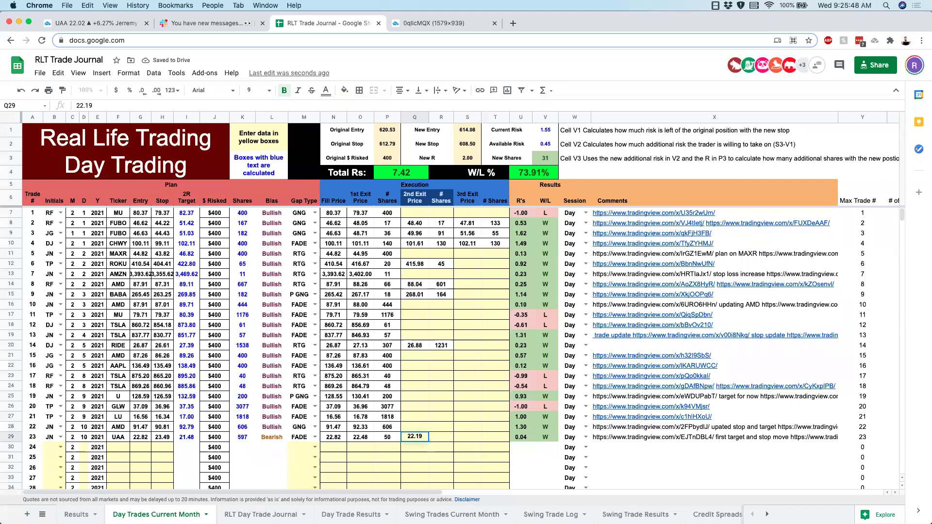
Enter a second exit price of 22.19 for 50 shares in the UAA row.
{"action": "type", "text": "22.19"}
{"action": "key", "text": "Tab"}
{"action": "type", "text": "50"}
{"action": "key", "text": "Tab"}
Return to UAA's chart in TradingView, remove the EMA indicators and turn off extended trading hours.
{"action": "left_click", "coordinate": [116, 23]}
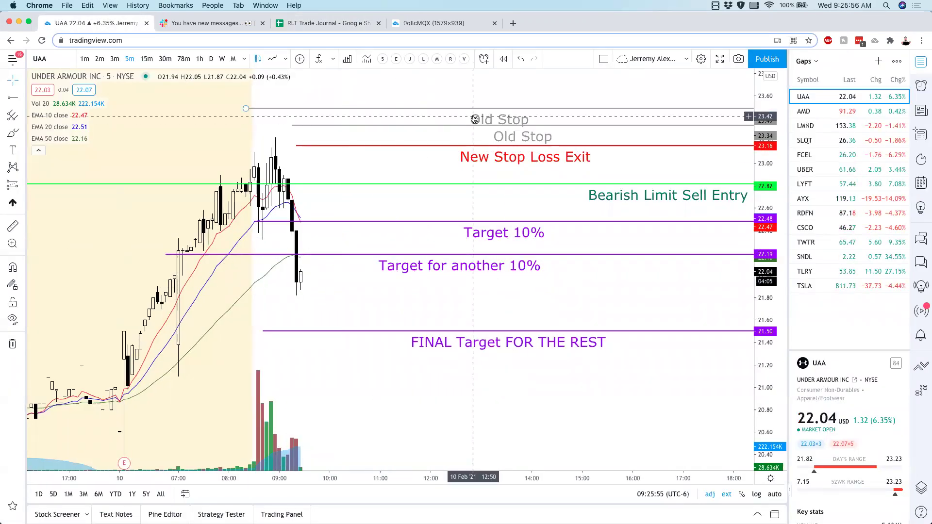
{"action": "left_click", "coordinate": [409, 59]}
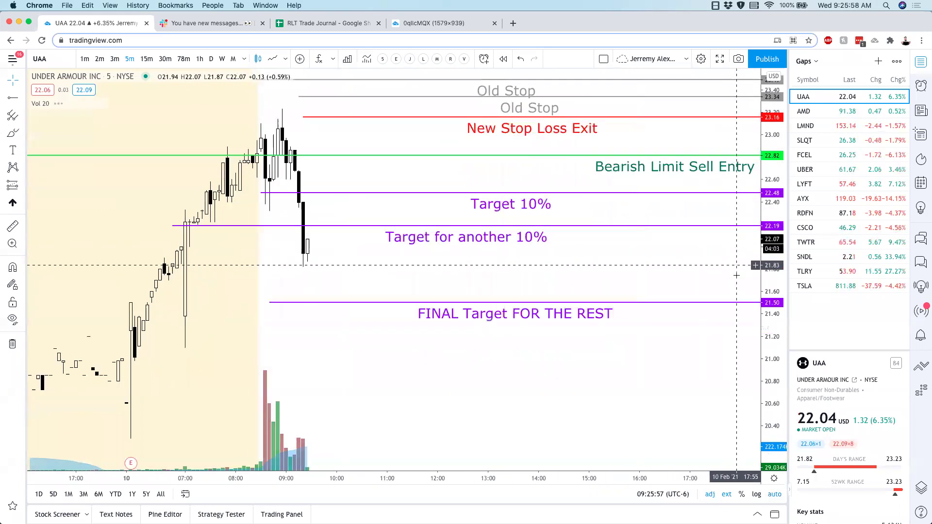
{"action": "left_click", "coordinate": [727, 494]}
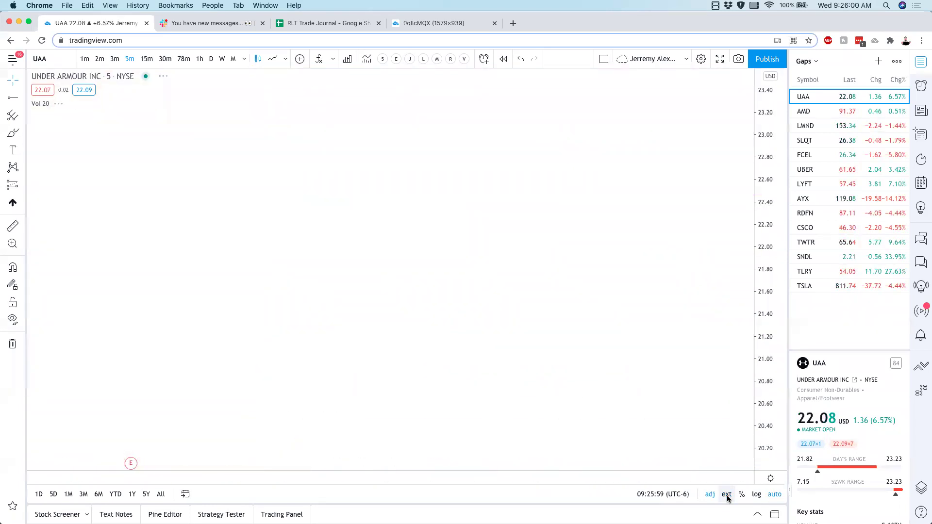
{"action": "scroll", "coordinate": [589, 348], "scroll_direction": "down", "scroll_amount": 1}
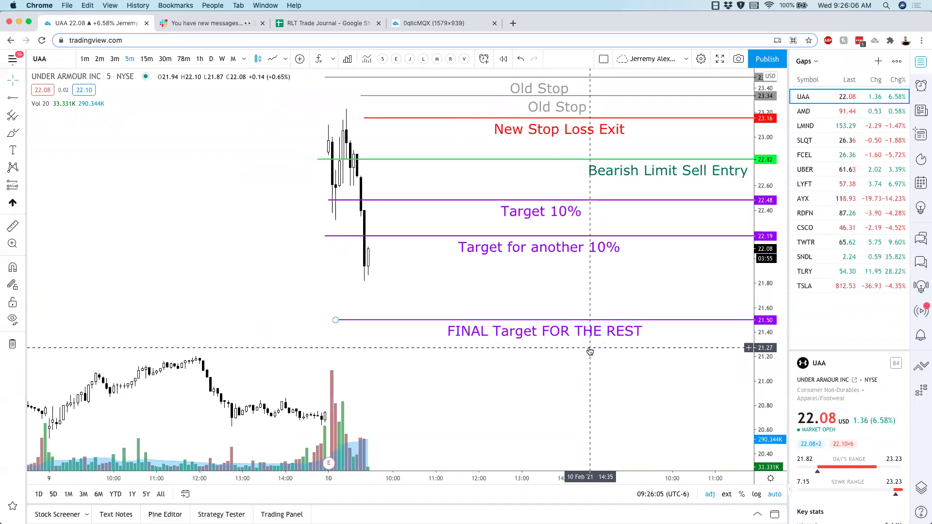
Review the 5-minute charts of the Gaps watchlist symbols from AMD through TSLA, and look at SPY's chart.
{"action": "left_click", "coordinate": [832, 112]}
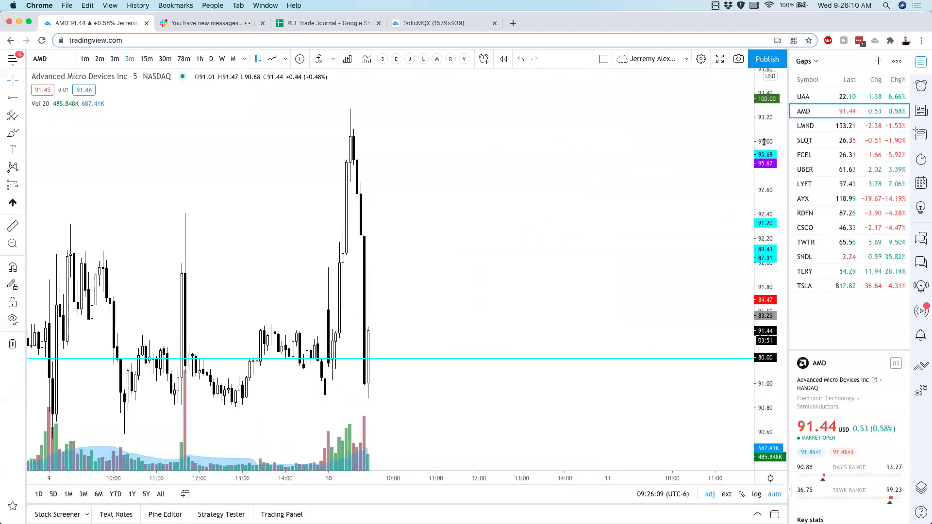
{"action": "scroll", "coordinate": [609, 251], "scroll_direction": "down", "scroll_amount": 1}
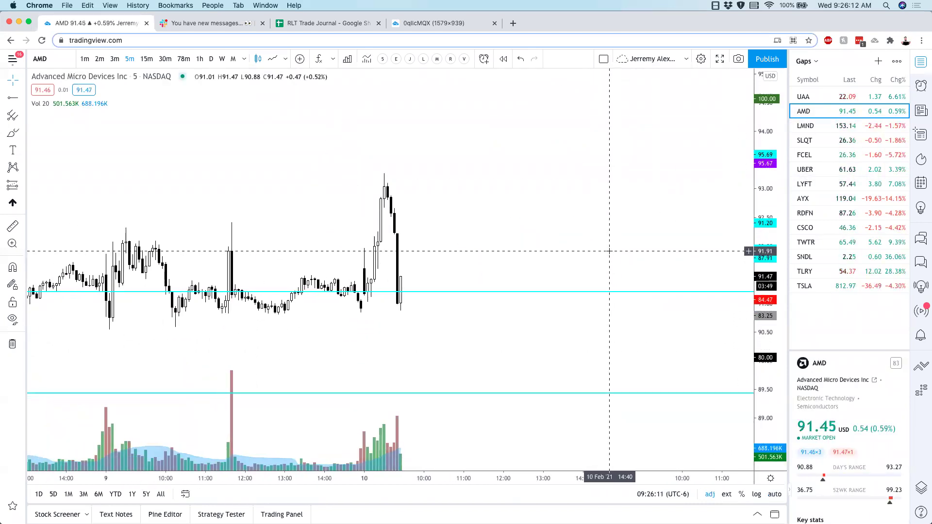
{"action": "left_click", "coordinate": [819, 126]}
{"action": "left_click", "coordinate": [818, 141]}
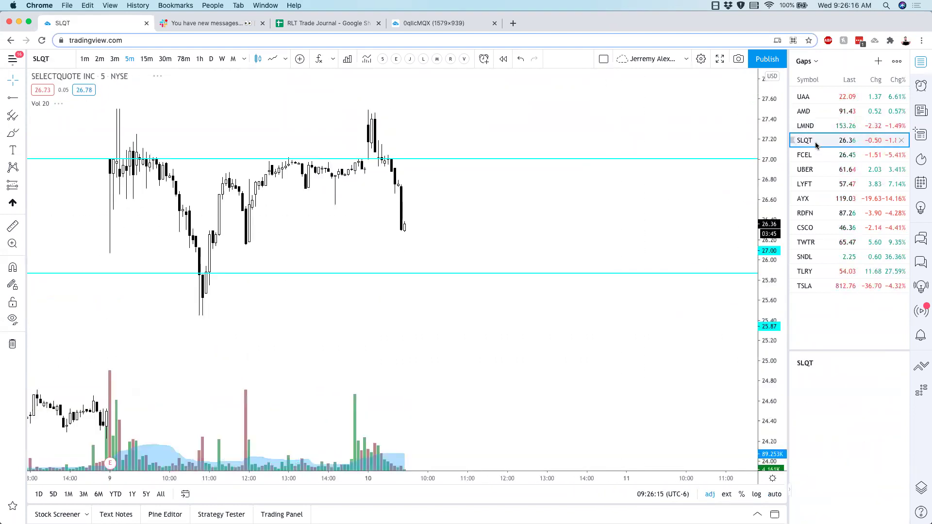
{"action": "left_click", "coordinate": [818, 156]}
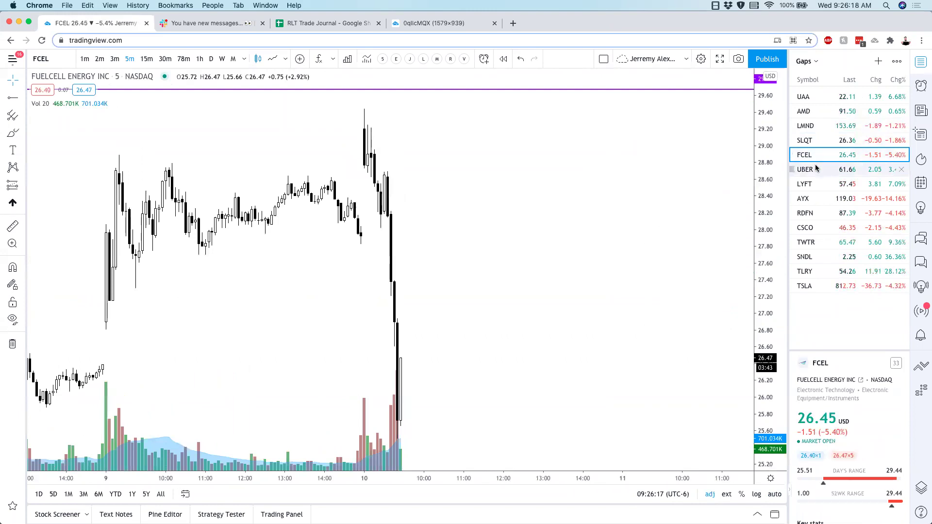
{"action": "left_click", "coordinate": [818, 170]}
{"action": "left_click", "coordinate": [817, 184]}
{"action": "left_click", "coordinate": [817, 199]}
{"action": "left_click", "coordinate": [817, 212]}
{"action": "left_click", "coordinate": [817, 227]}
{"action": "left_click", "coordinate": [818, 241]}
{"action": "left_click", "coordinate": [817, 256]}
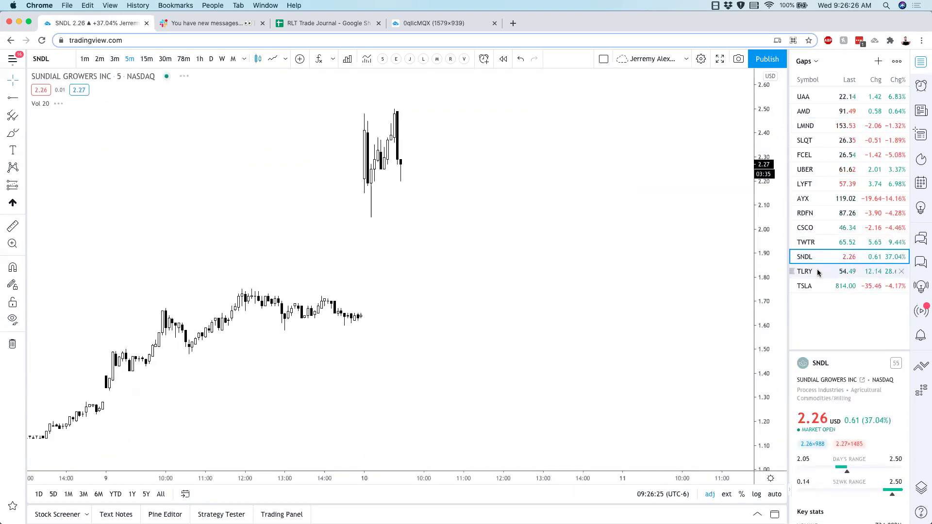
{"action": "left_click", "coordinate": [818, 271]}
{"action": "left_click", "coordinate": [818, 284]}
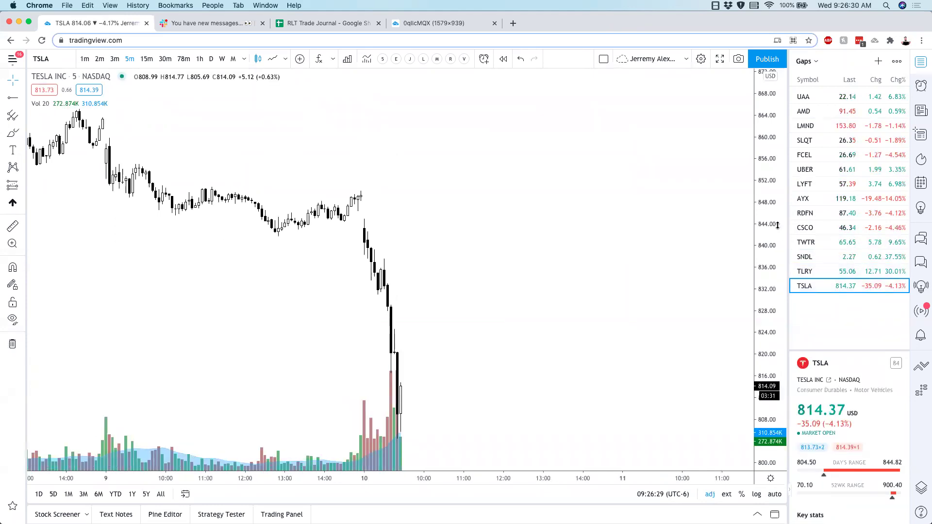
{"action": "left_click_drag", "start_coordinate": [760, 313], "coordinate": [761, 333]}
{"action": "left_click_drag", "start_coordinate": [654, 308], "coordinate": [650, 225]}
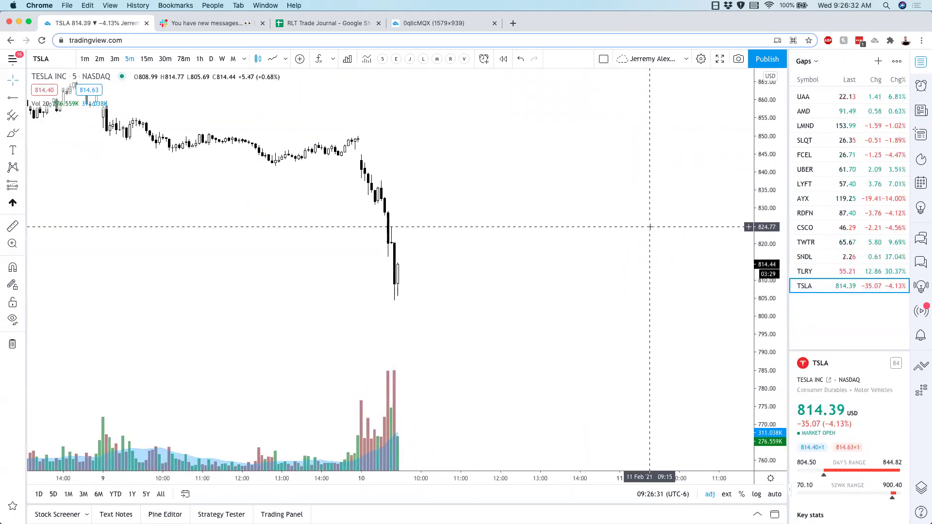
{"action": "type", "text": "SPY"}
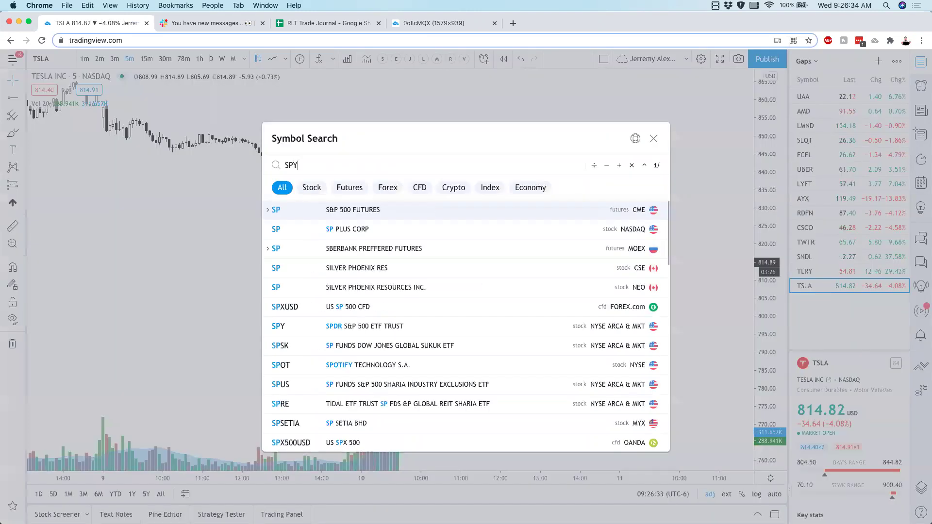
{"action": "key", "text": "Return"}
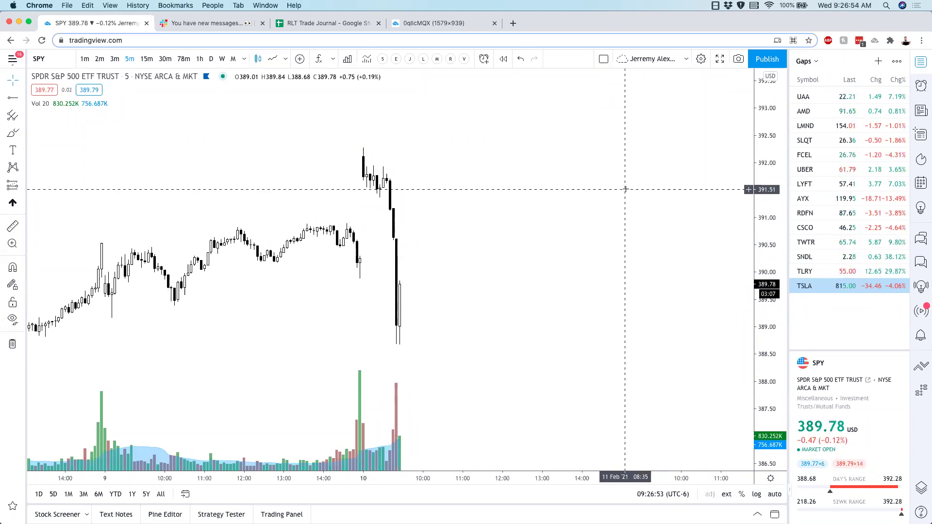
Open GOCO's chart on the daily timeframe with the EMA indicators shown.
{"action": "type", "text": "GOCO"}
{"action": "key", "text": "Return"}
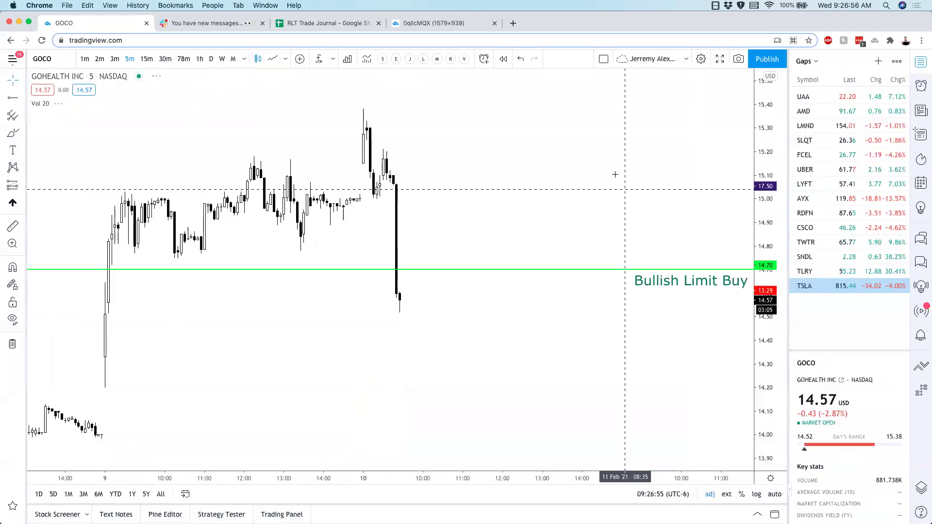
{"action": "left_click", "coordinate": [211, 58]}
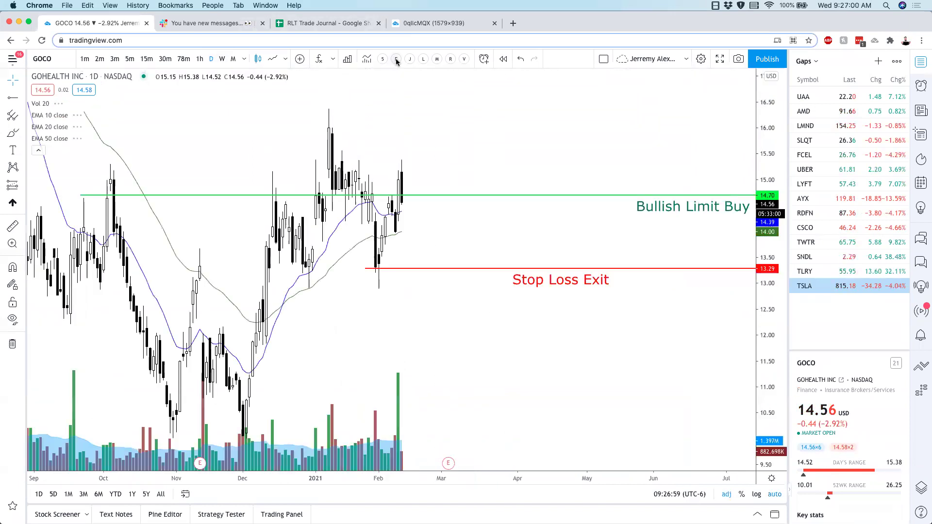
Set GOCO's status to Active with a fill price of 14.70 in the Swing Trades Current Month sheet, and return to its TradingView chart.
{"action": "left_click", "coordinate": [330, 24]}
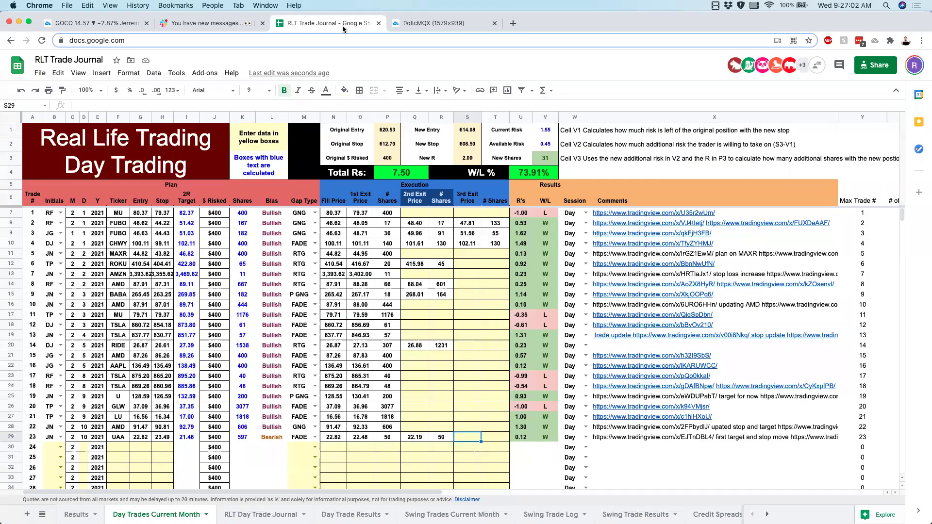
{"action": "left_click", "coordinate": [462, 512]}
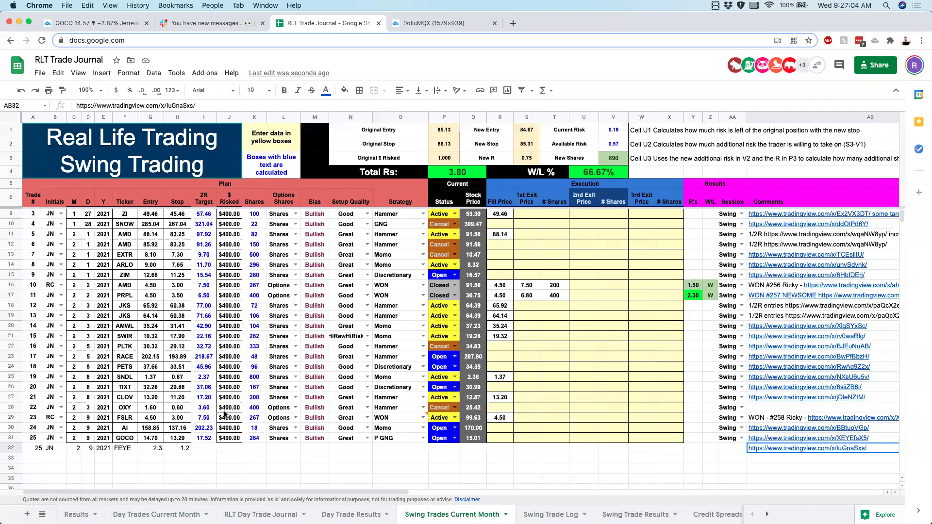
{"action": "left_click", "coordinate": [457, 438]}
{"action": "left_click", "coordinate": [443, 400]}
{"action": "left_click", "coordinate": [500, 434]}
{"action": "type", "text": "14."}
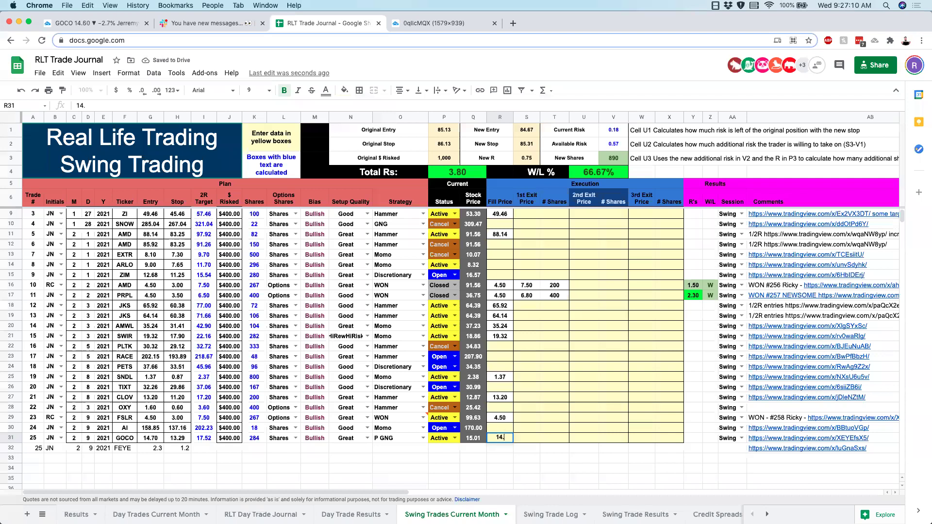
{"action": "key", "text": "Tab"}
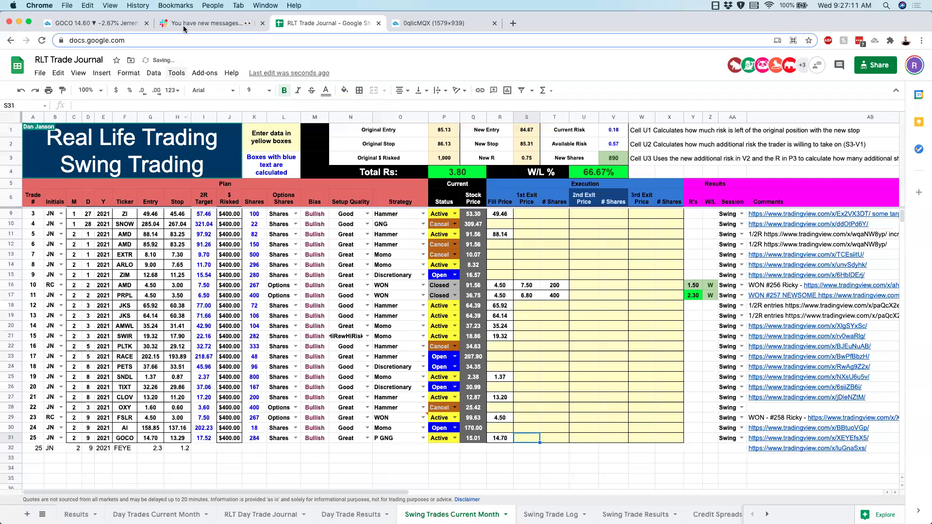
{"action": "left_click", "coordinate": [112, 23]}
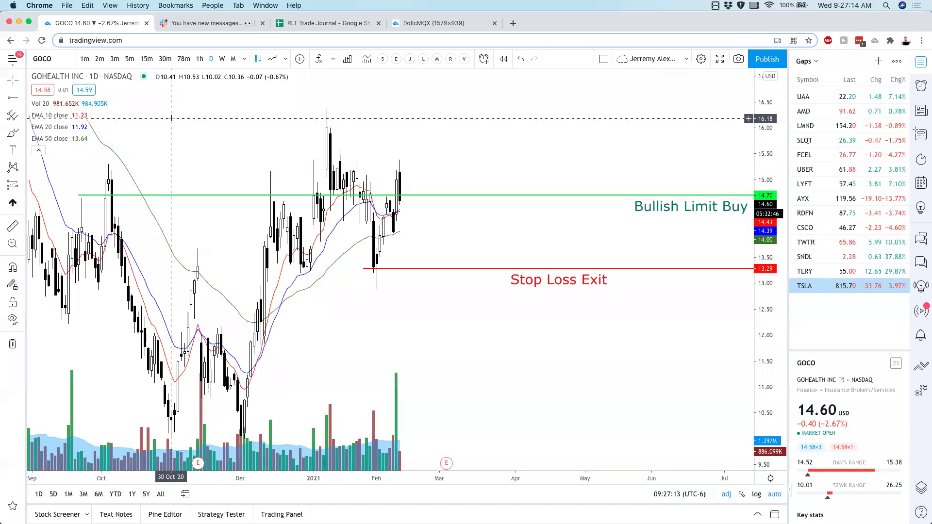